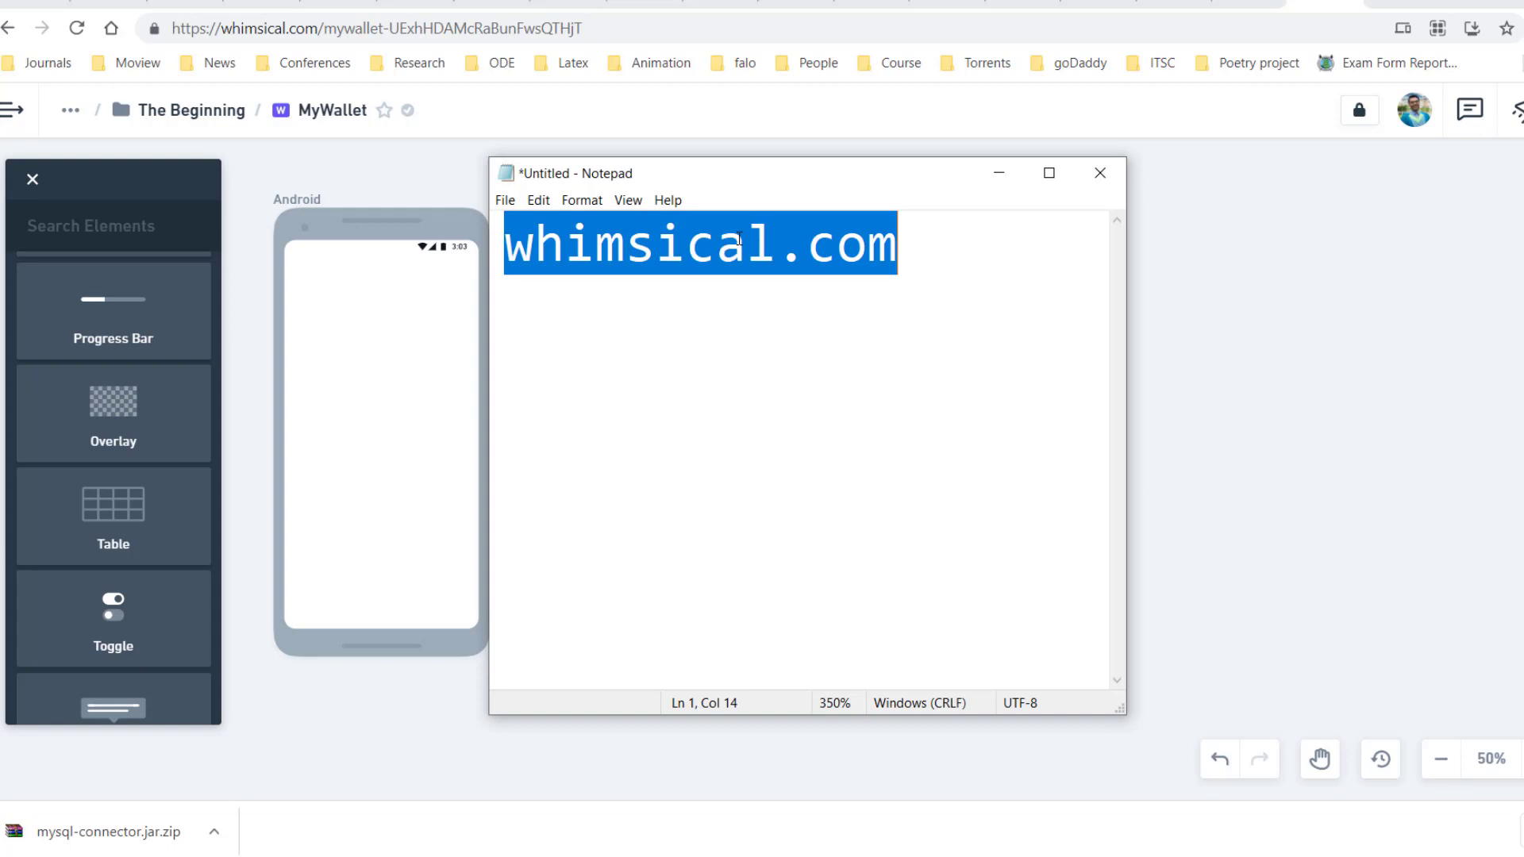
Add AdobeXD on a new line below whimsical.com in the Notepad note
left_click(935, 246)
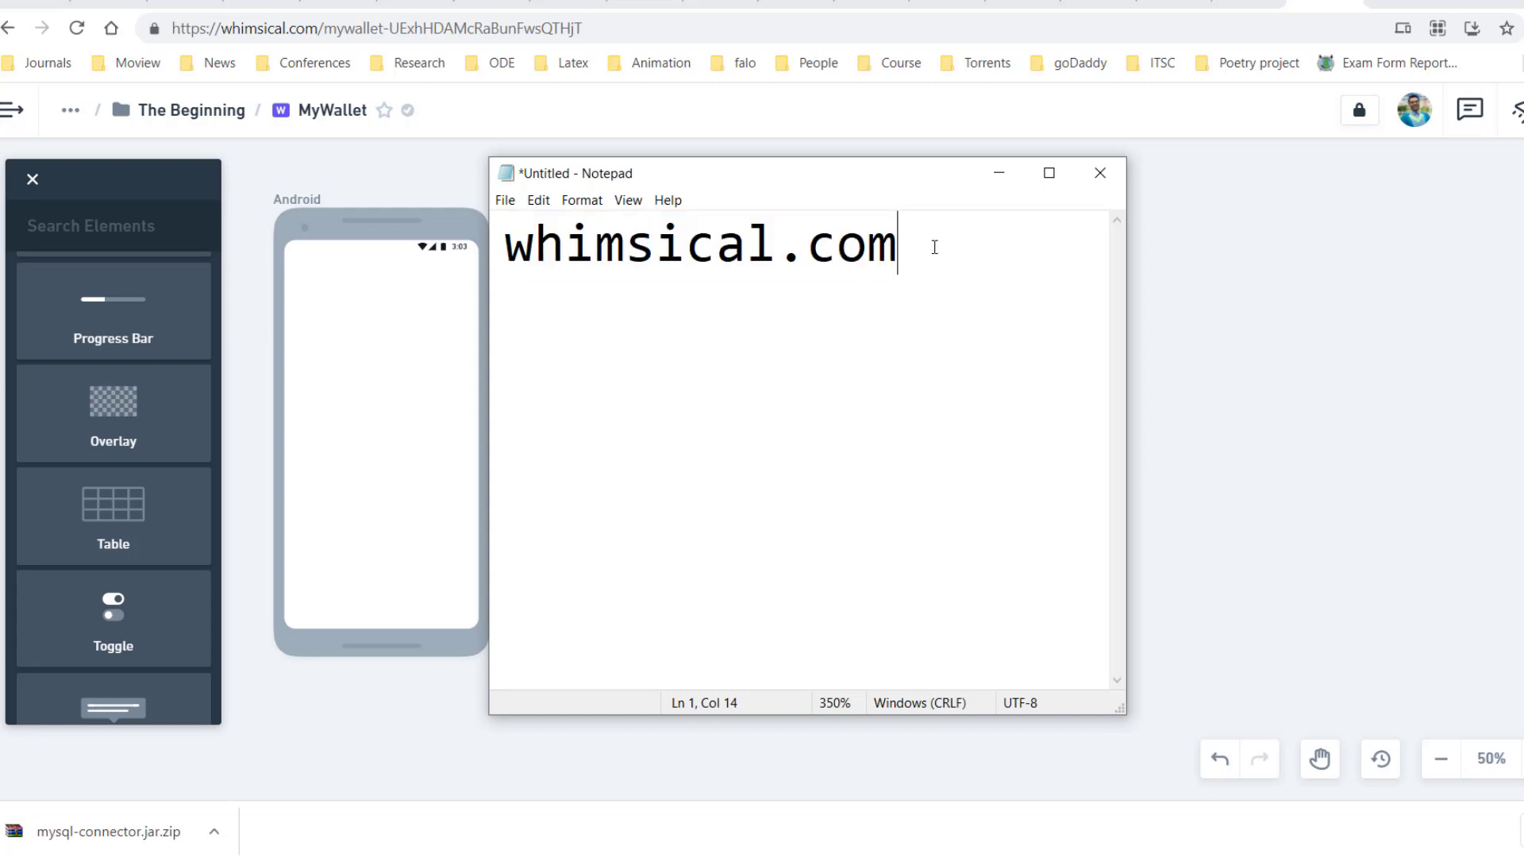
key("Return")
type("AdobeXD")
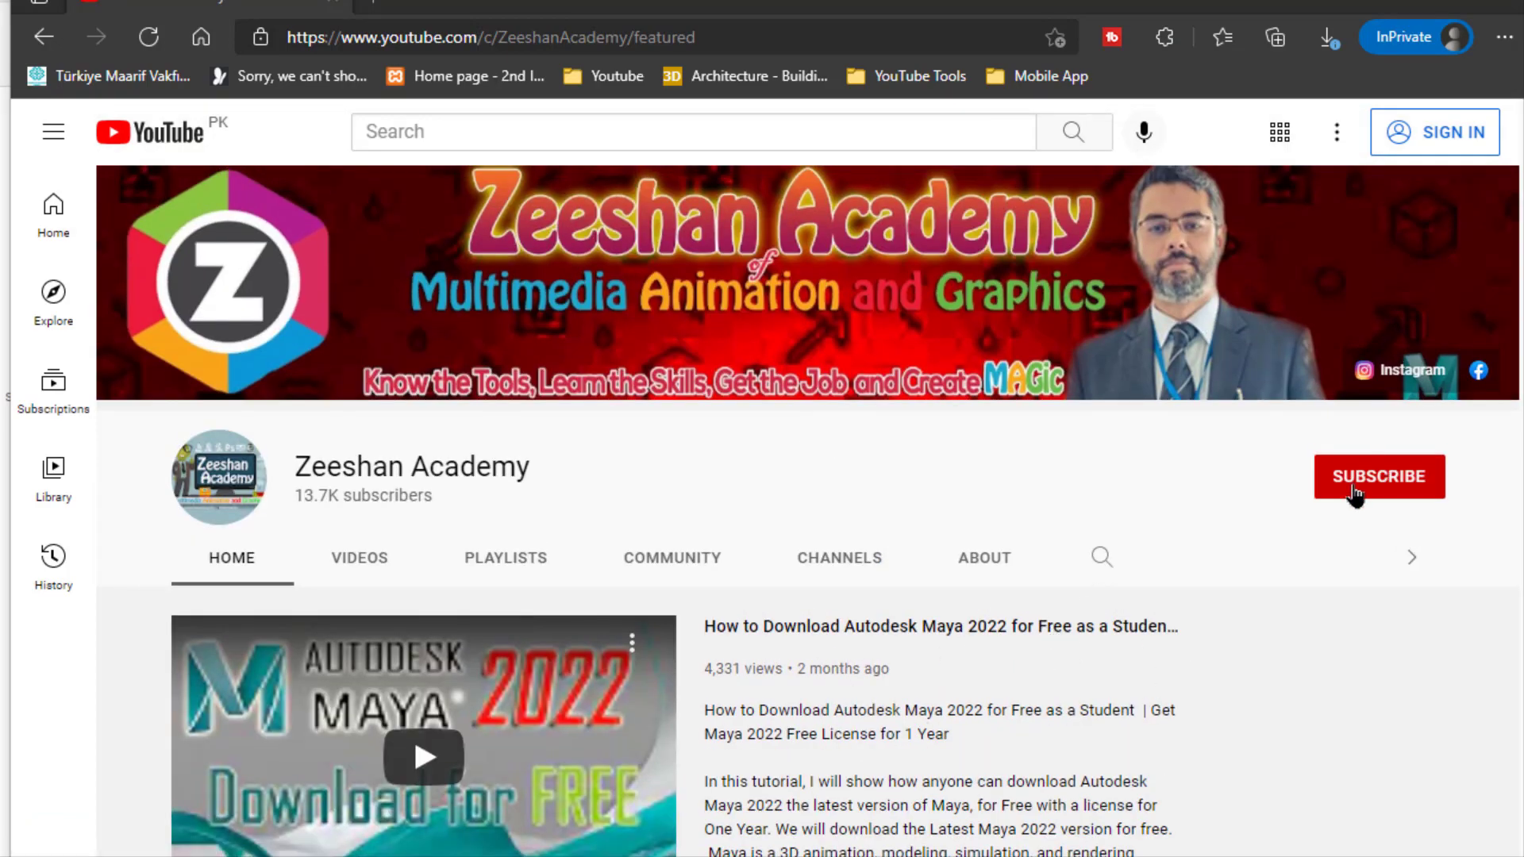
Look through the Zeeshan Academy YouTube channel's home page, from the featured video and uploads down to the Shorts section
scroll(1217, 538, "down", 4)
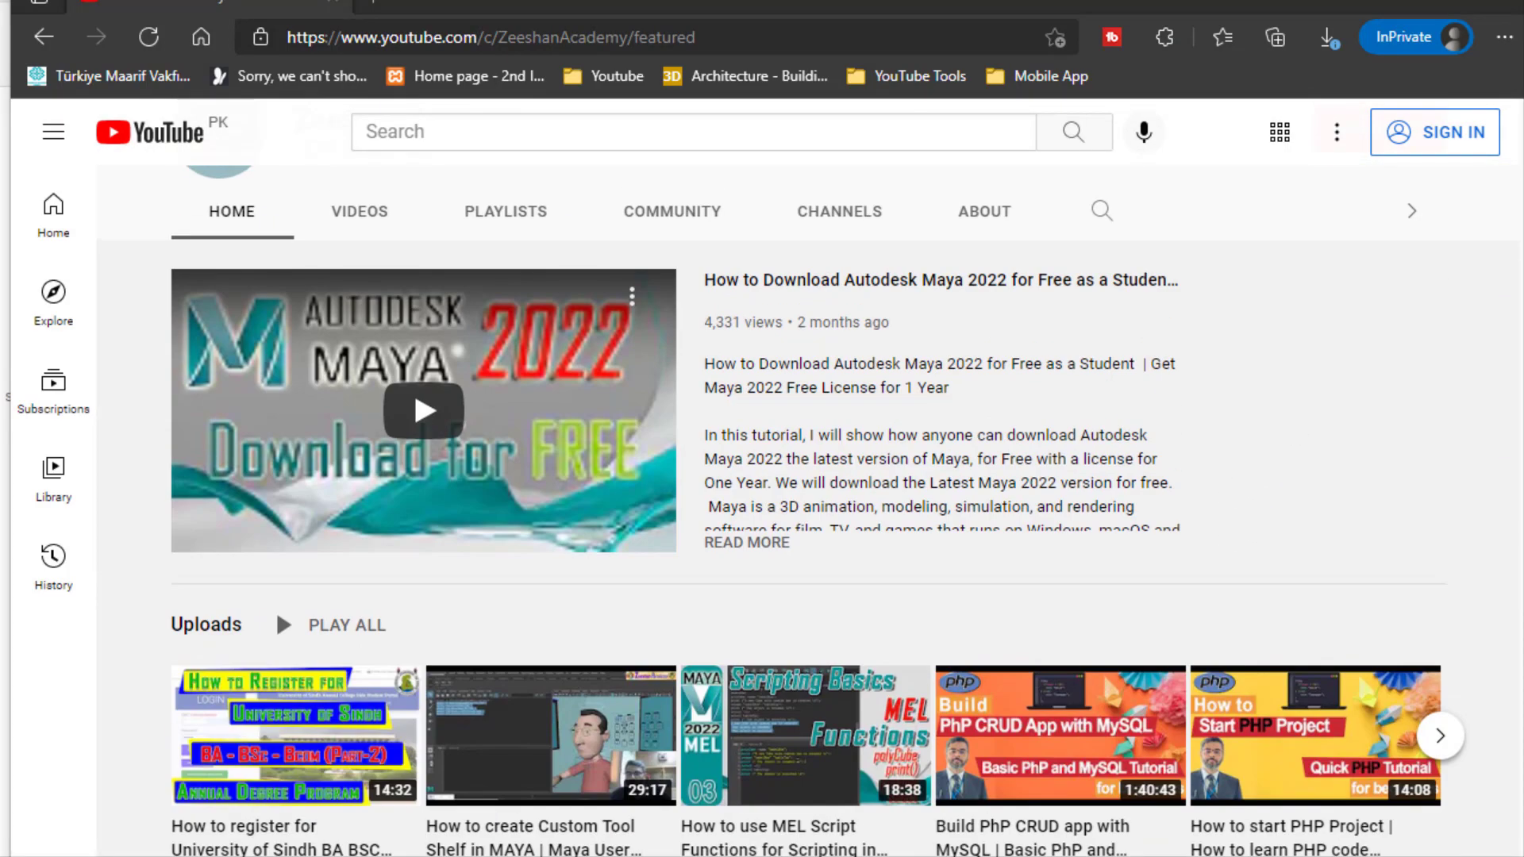
scroll(990, 379, "down", 5)
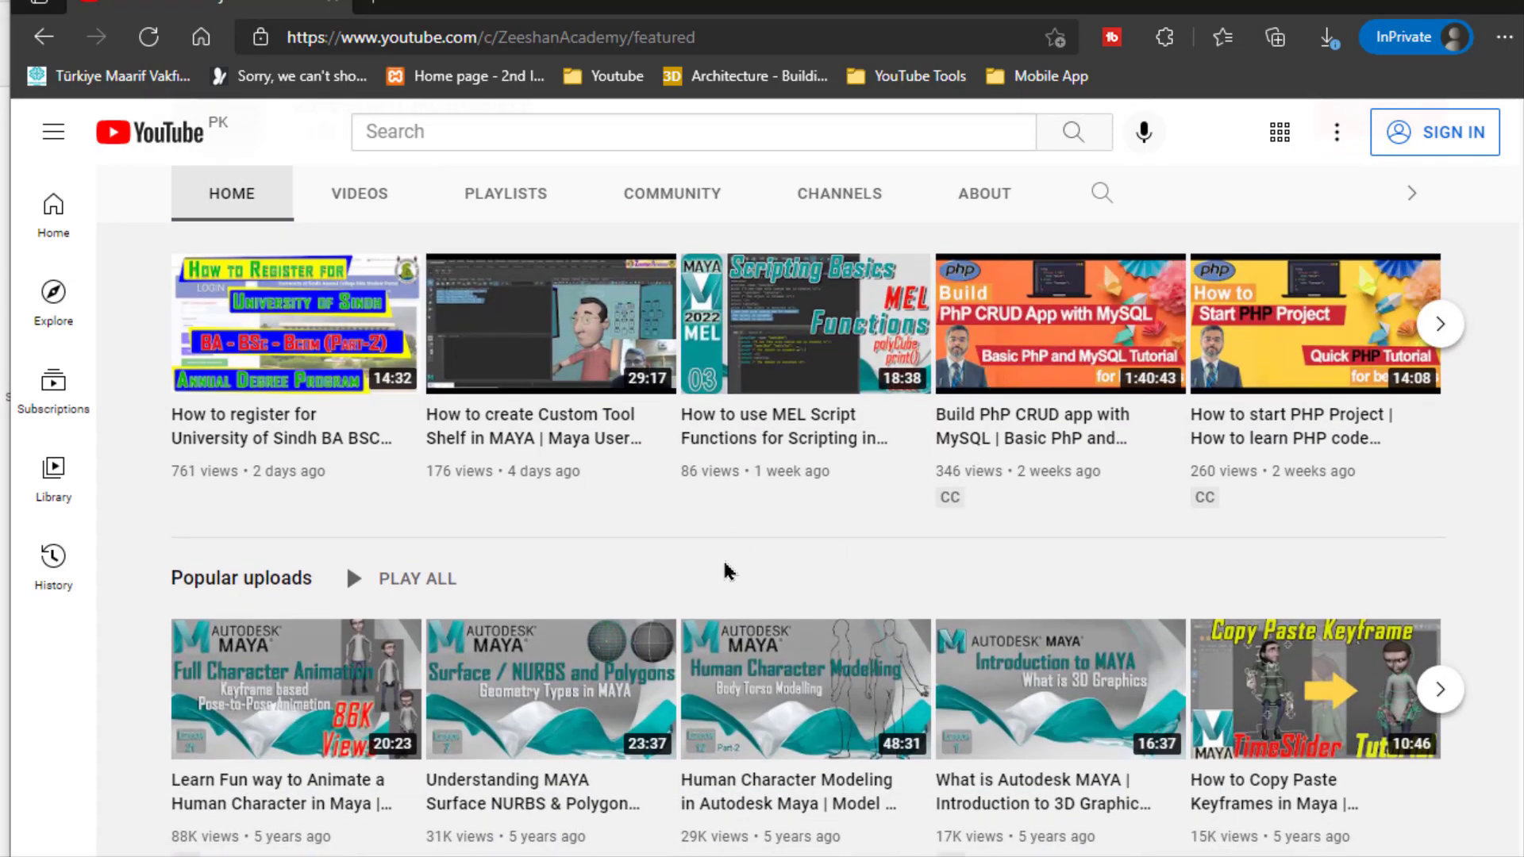
scroll(745, 579, "down", 2)
scroll(762, 589, "down", 10)
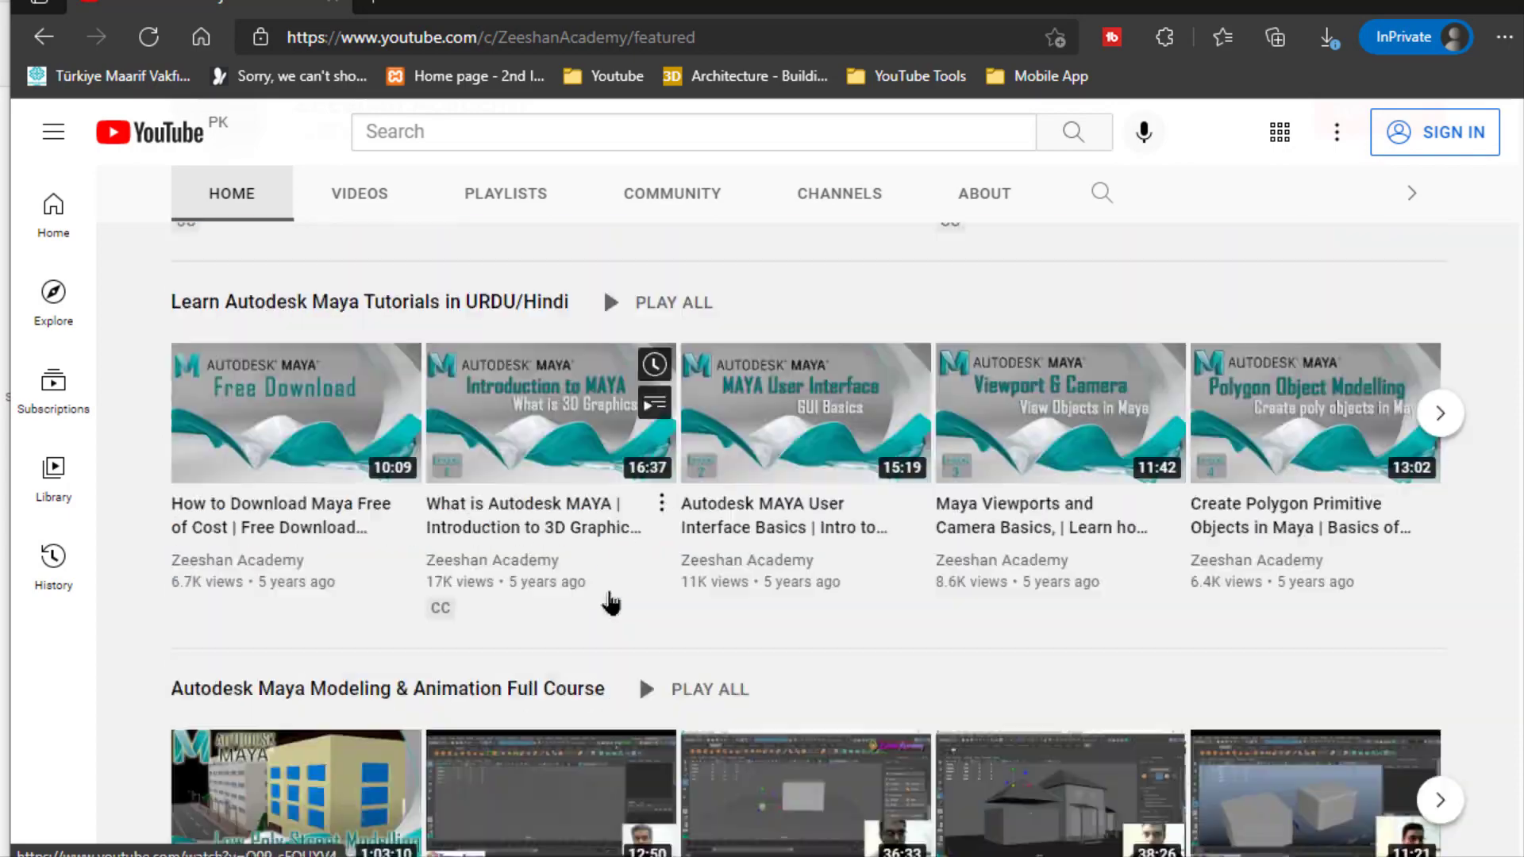
scroll(575, 607, "down", 20)
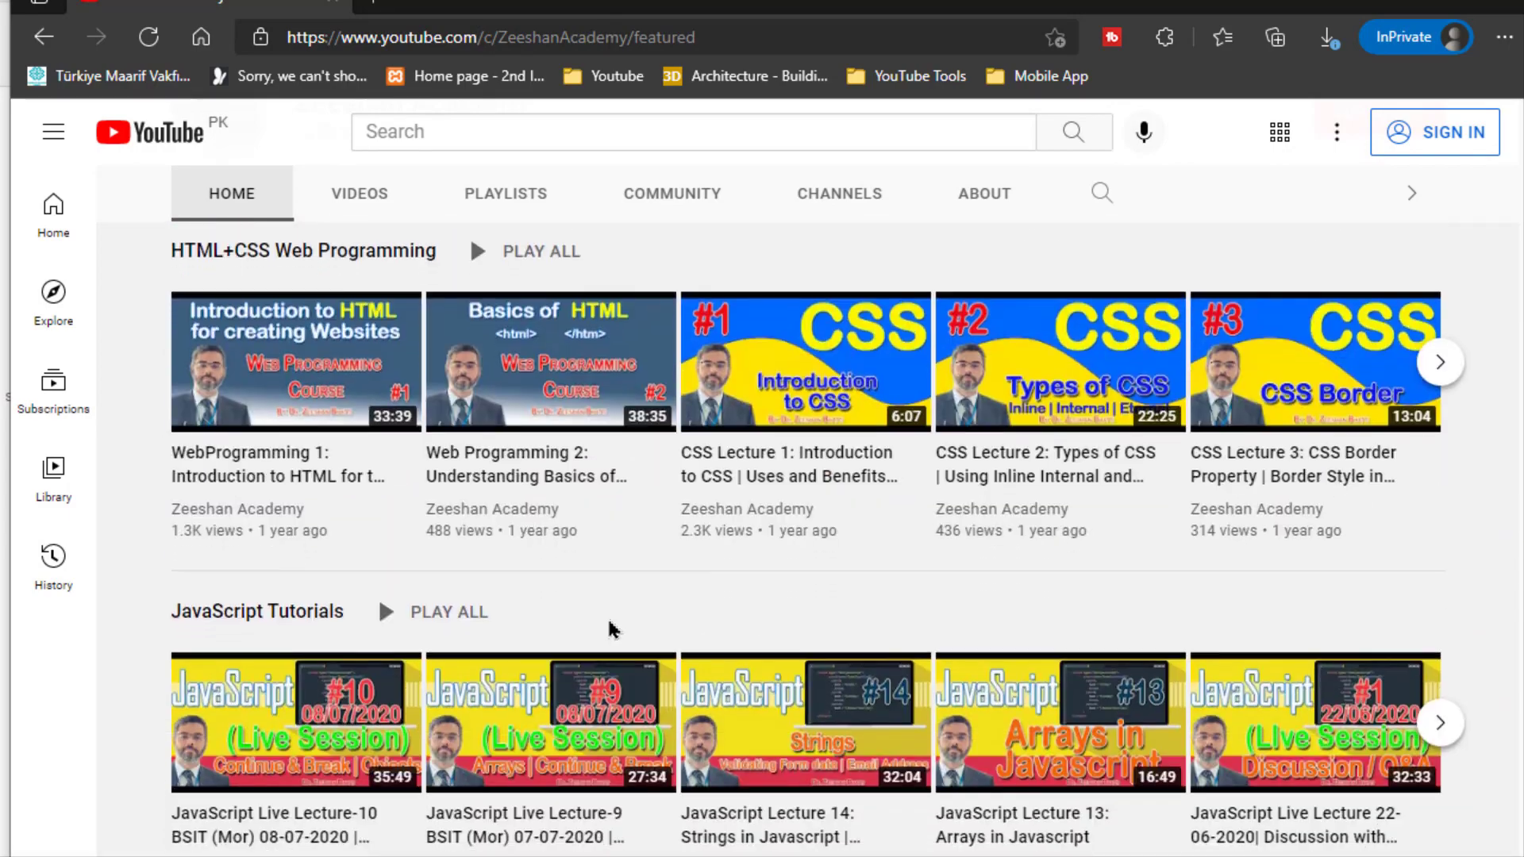
scroll(698, 686, "down", 4)
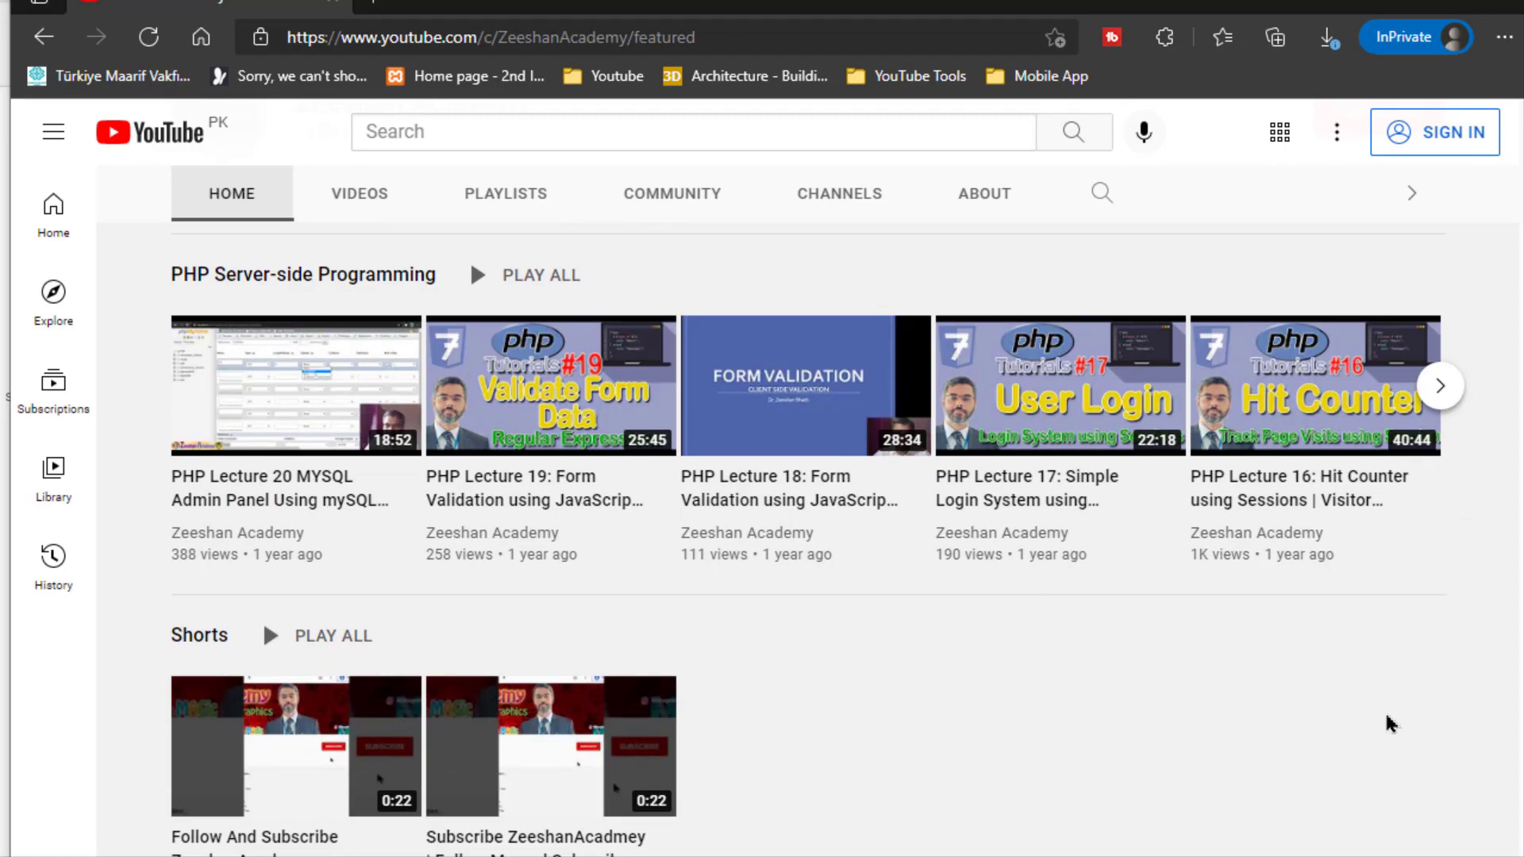
scroll(1508, 760, "up", 15)
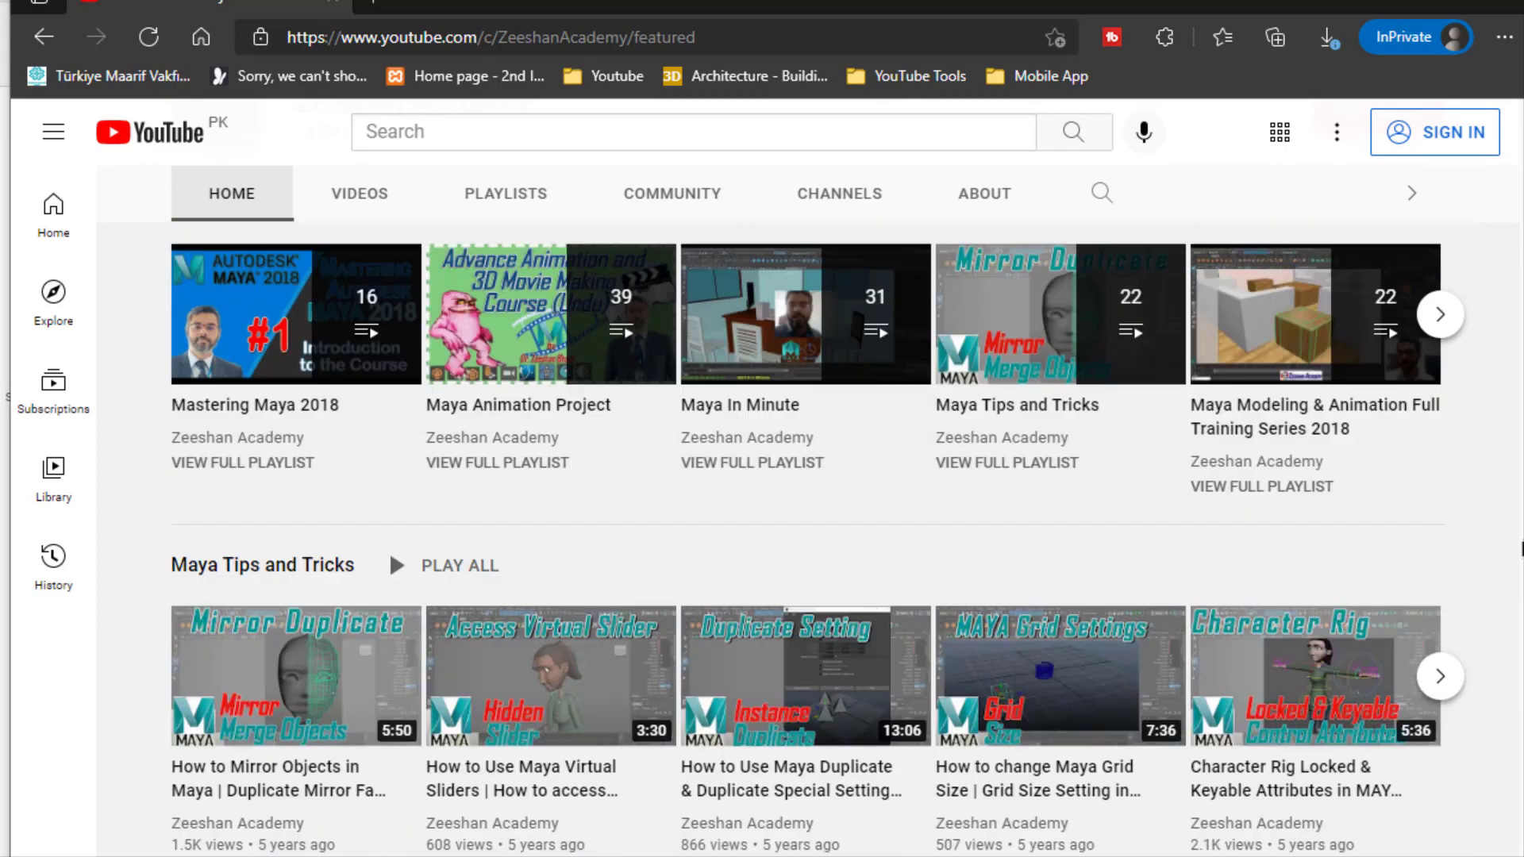
scroll(1030, 476, "up", 5)
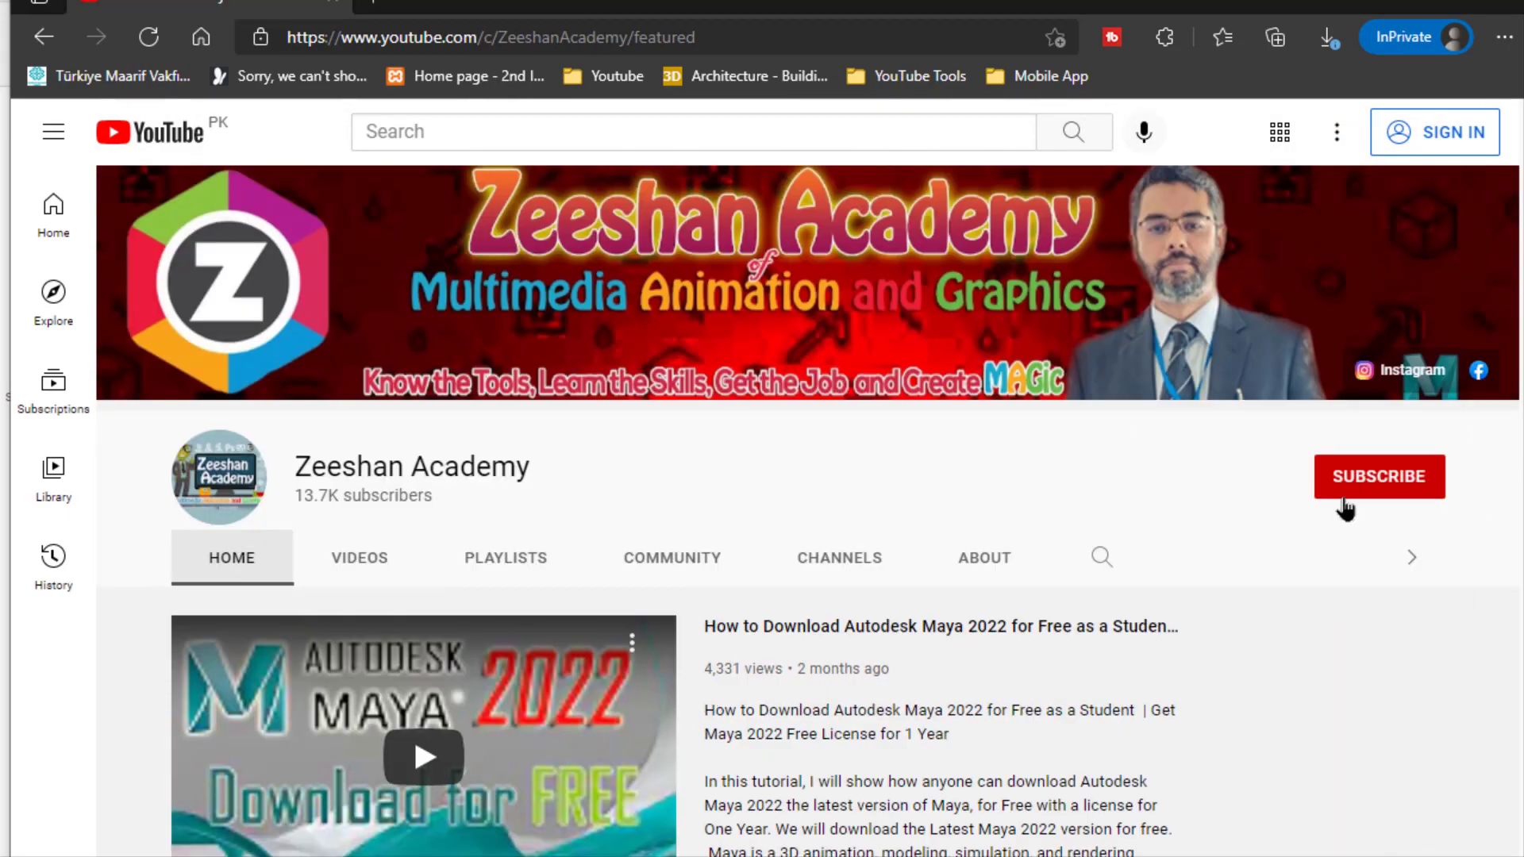
scroll(1185, 626, "down", 5)
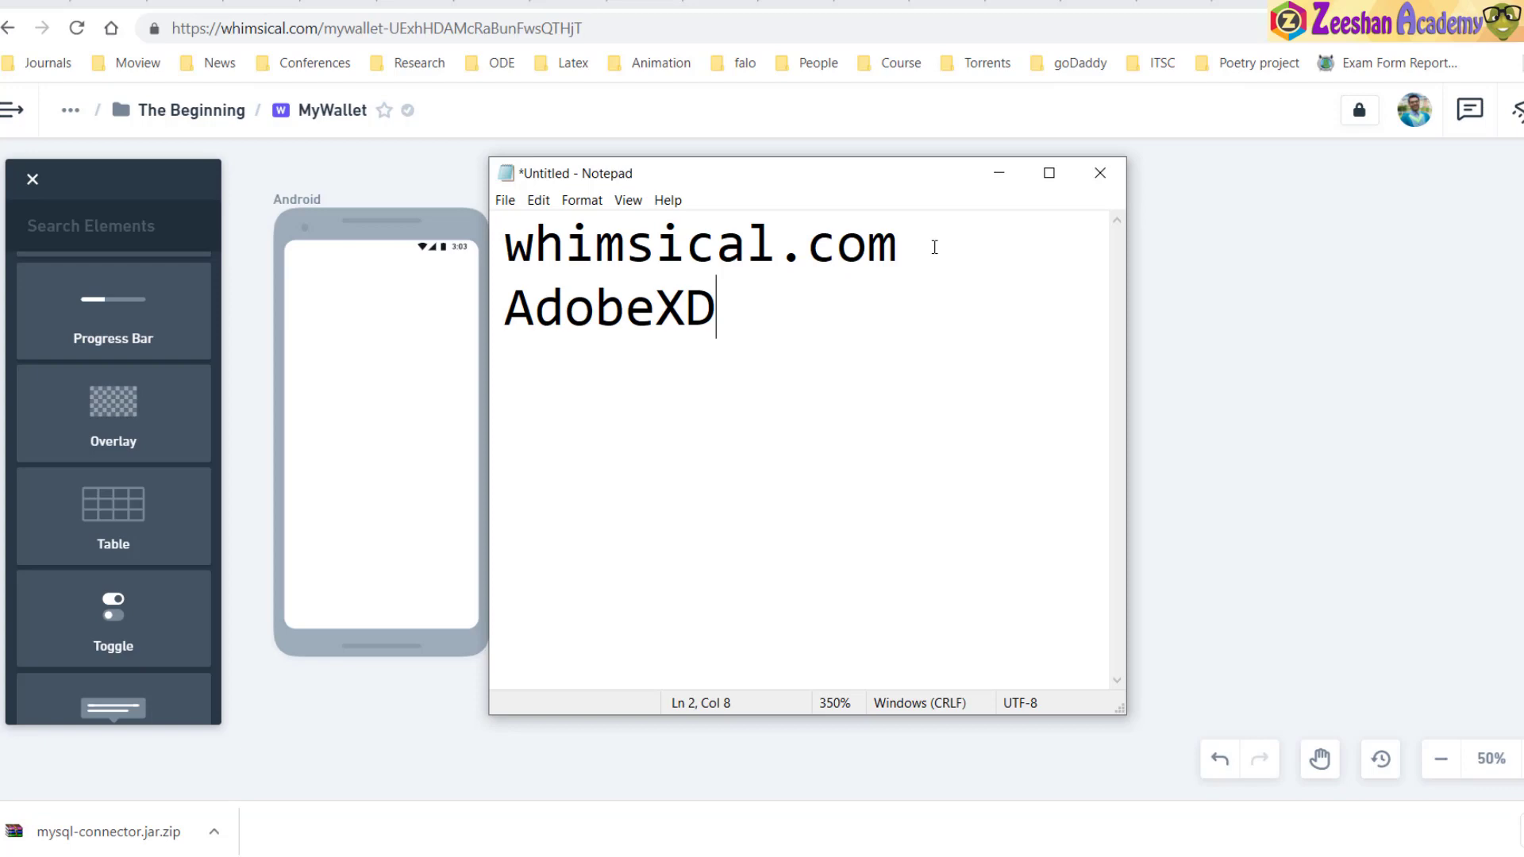
Add the project name MyWallet to the Notepad note, leaving one blank line below AdobeXD
key("Return")
key("Return")
type("My")
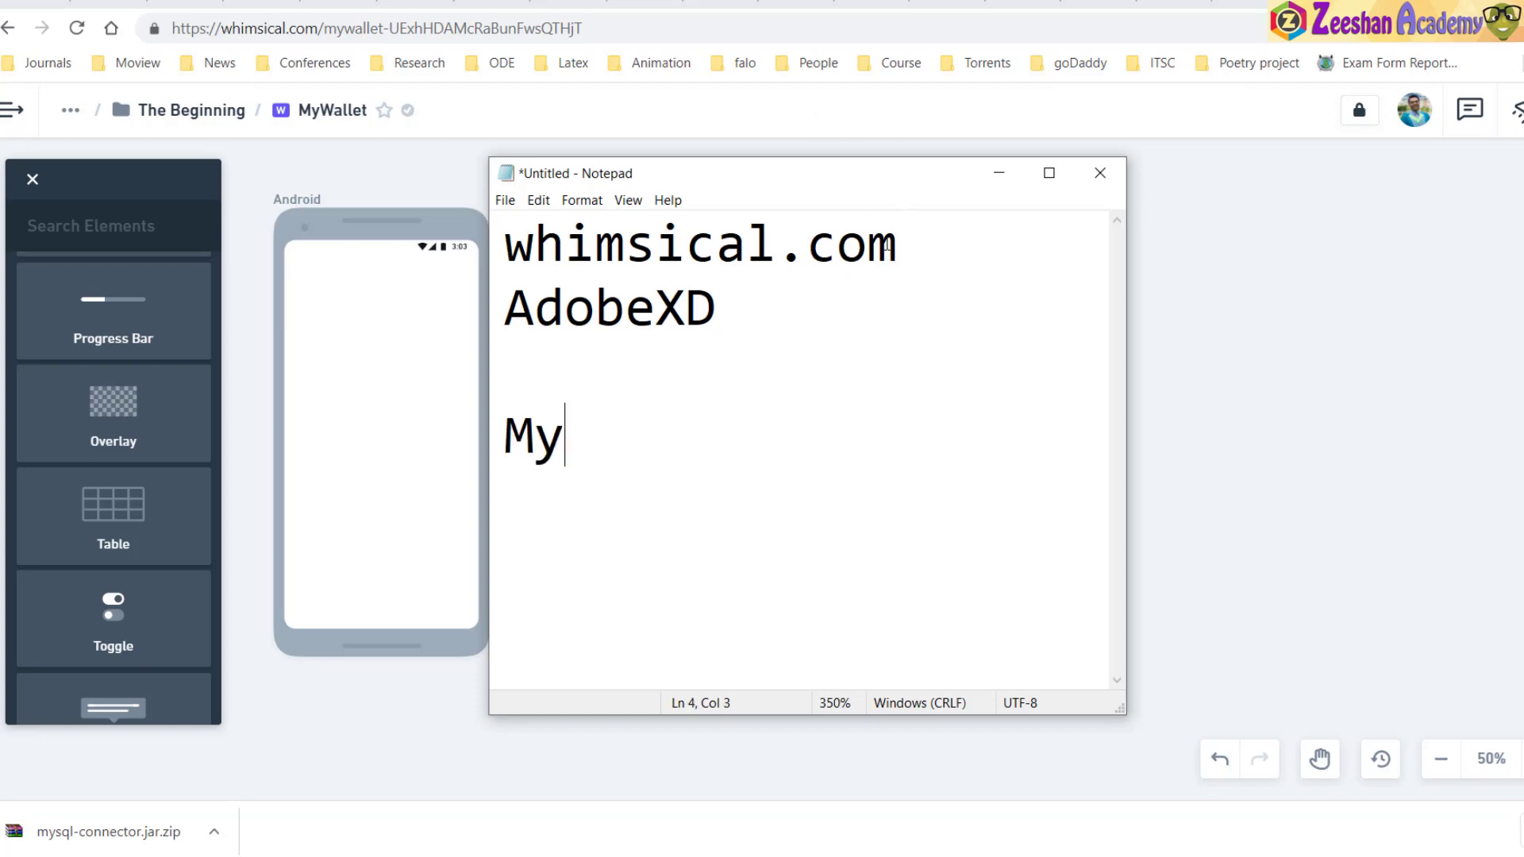
type("Wallet")
key("BackSpace")
key("BackSpace")
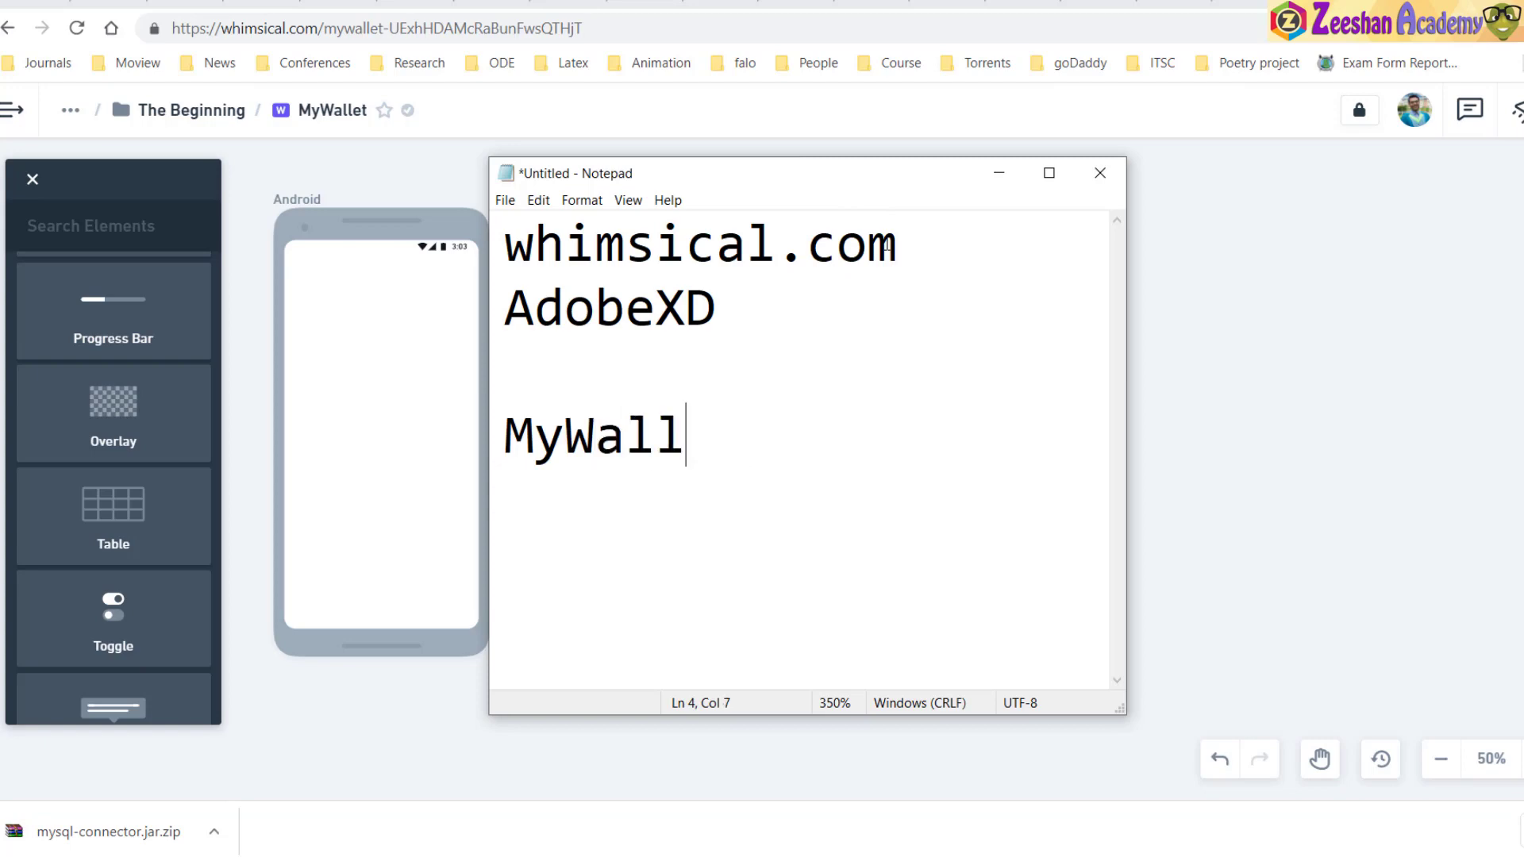
type("et")
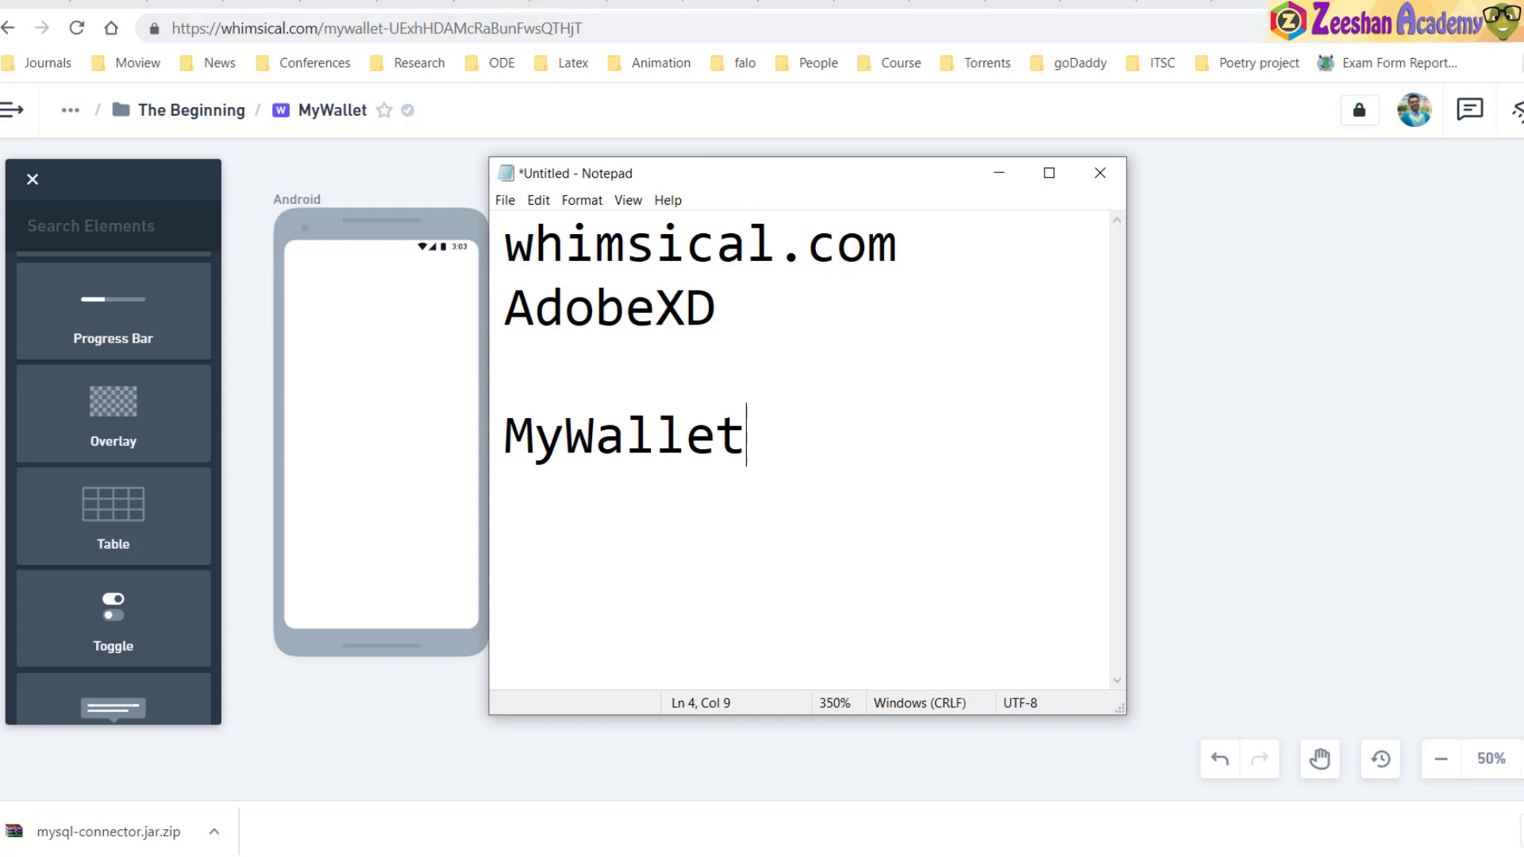
Switch to Whimsical and examine the HTML Notes App and MyWallet wireframes in The Beginning folder
key("alt+Tab")
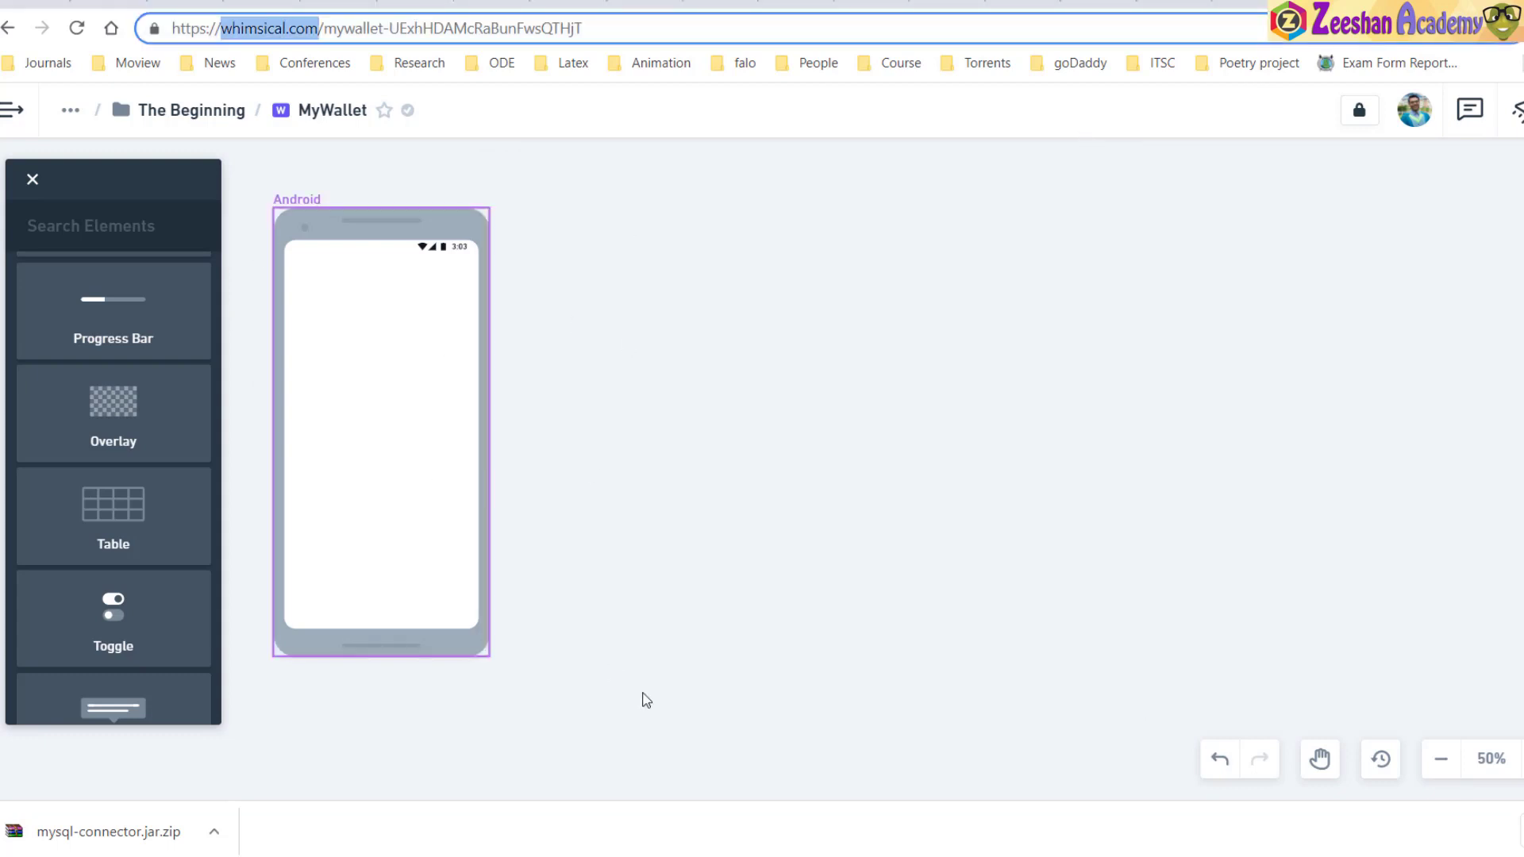
left_click(33, 178)
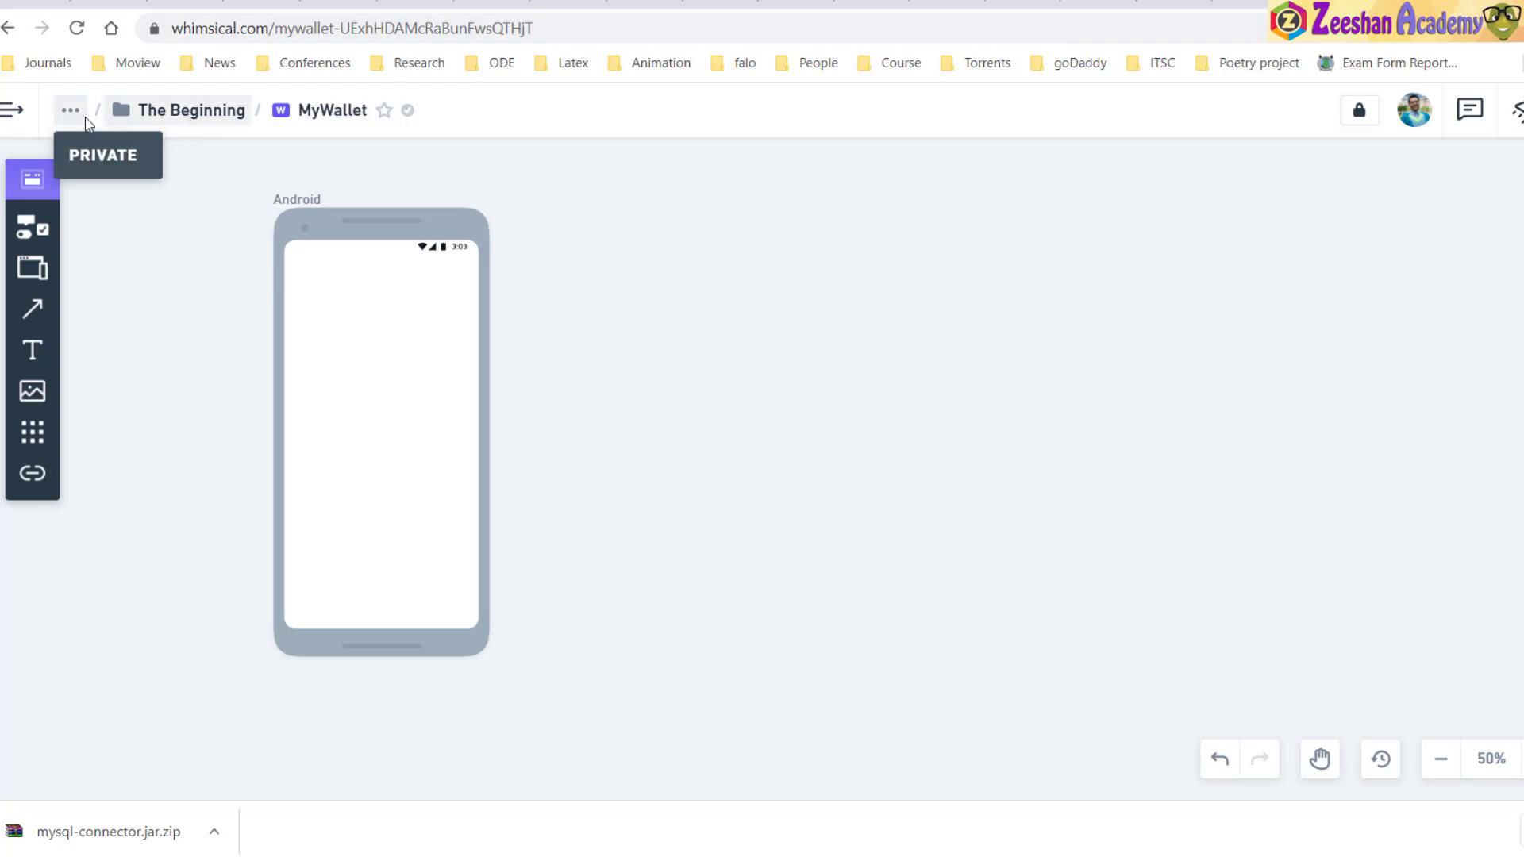
left_click(154, 117)
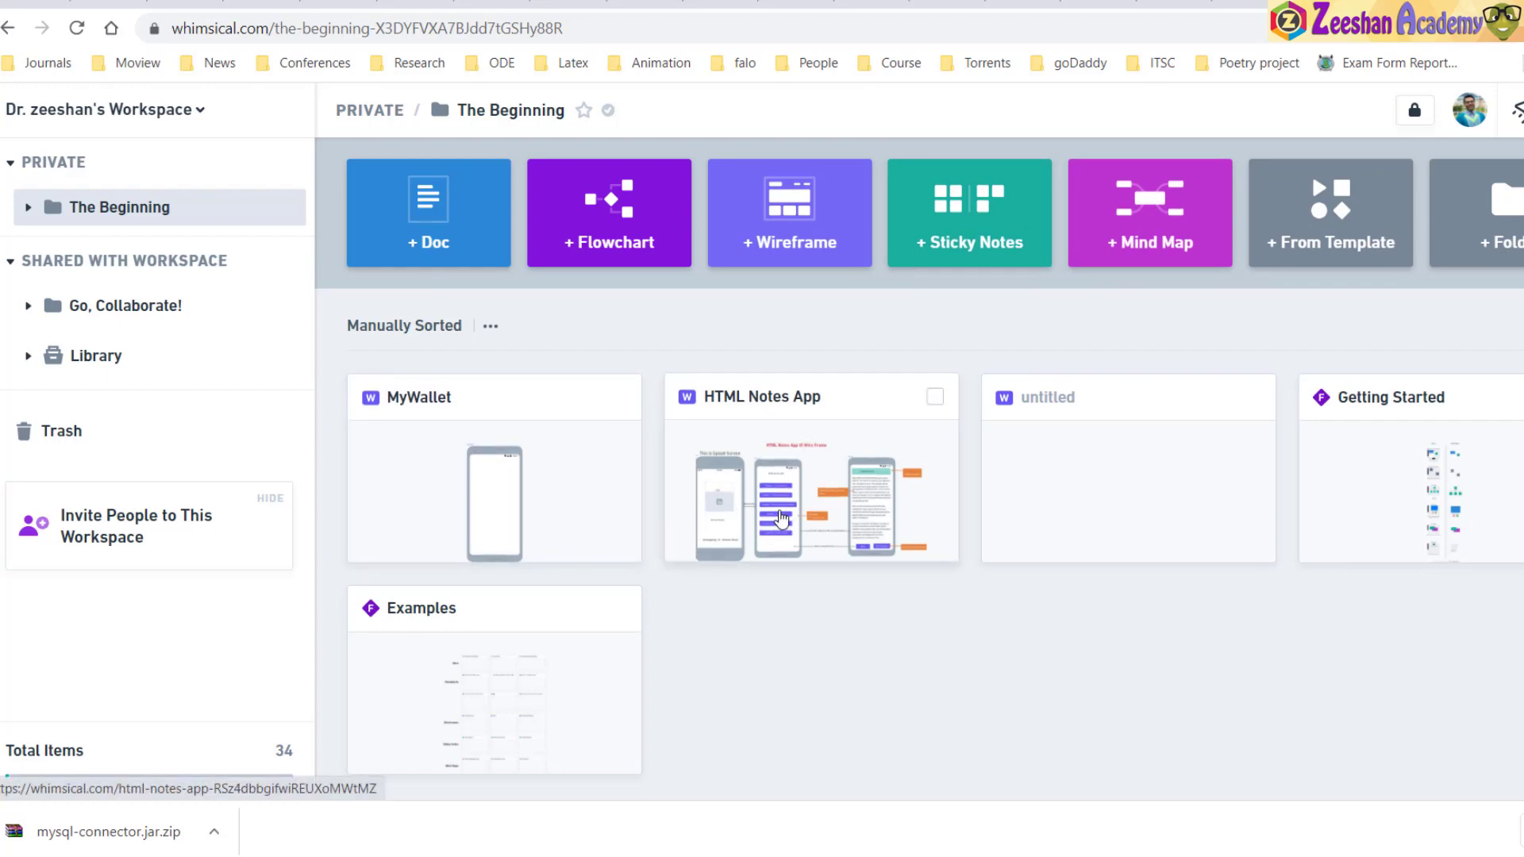
left_click(782, 520)
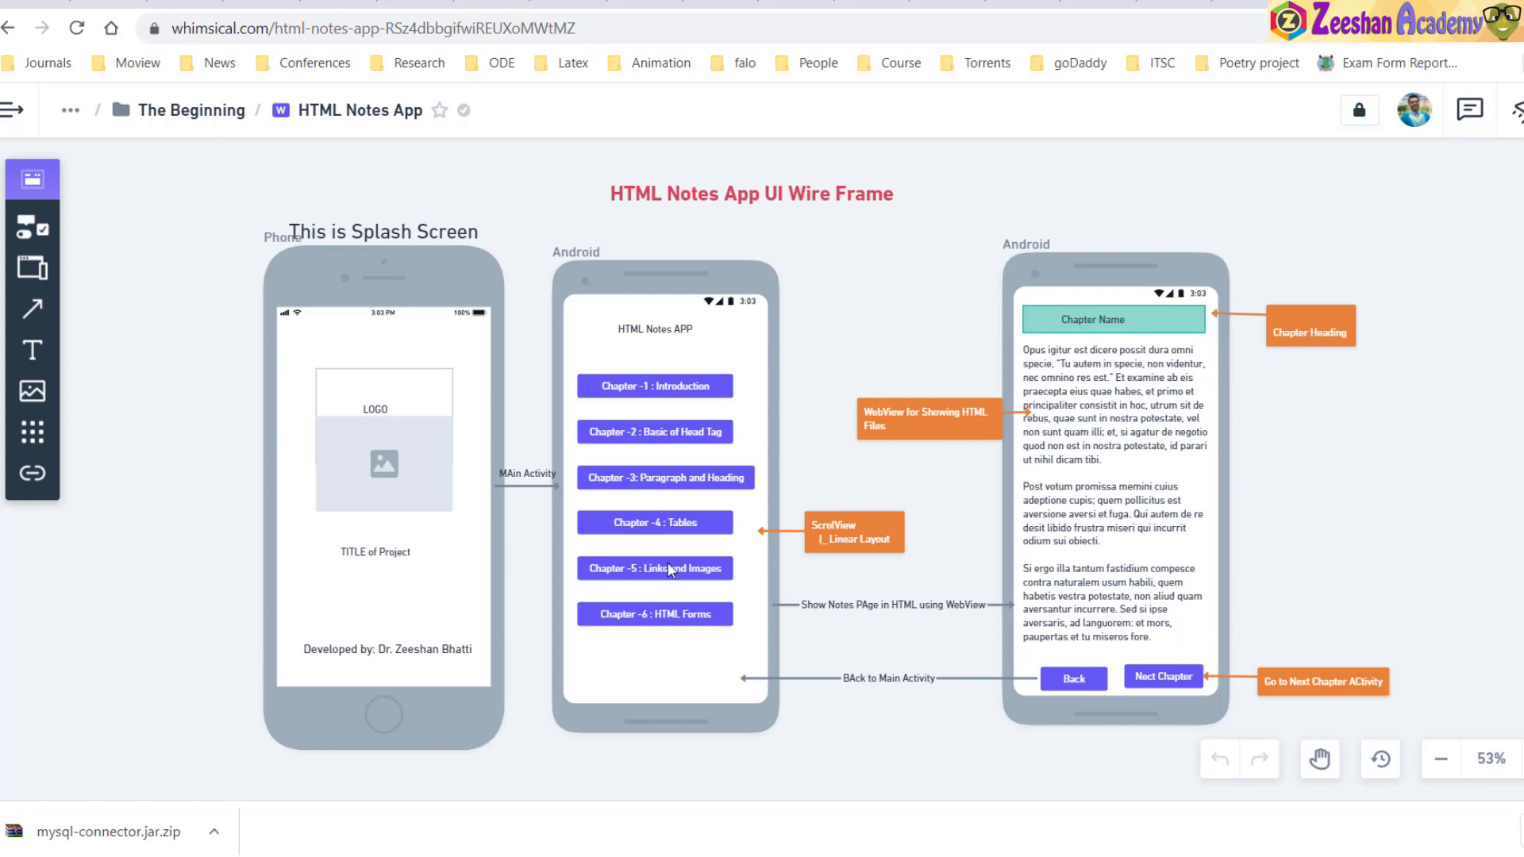
left_click(191, 111)
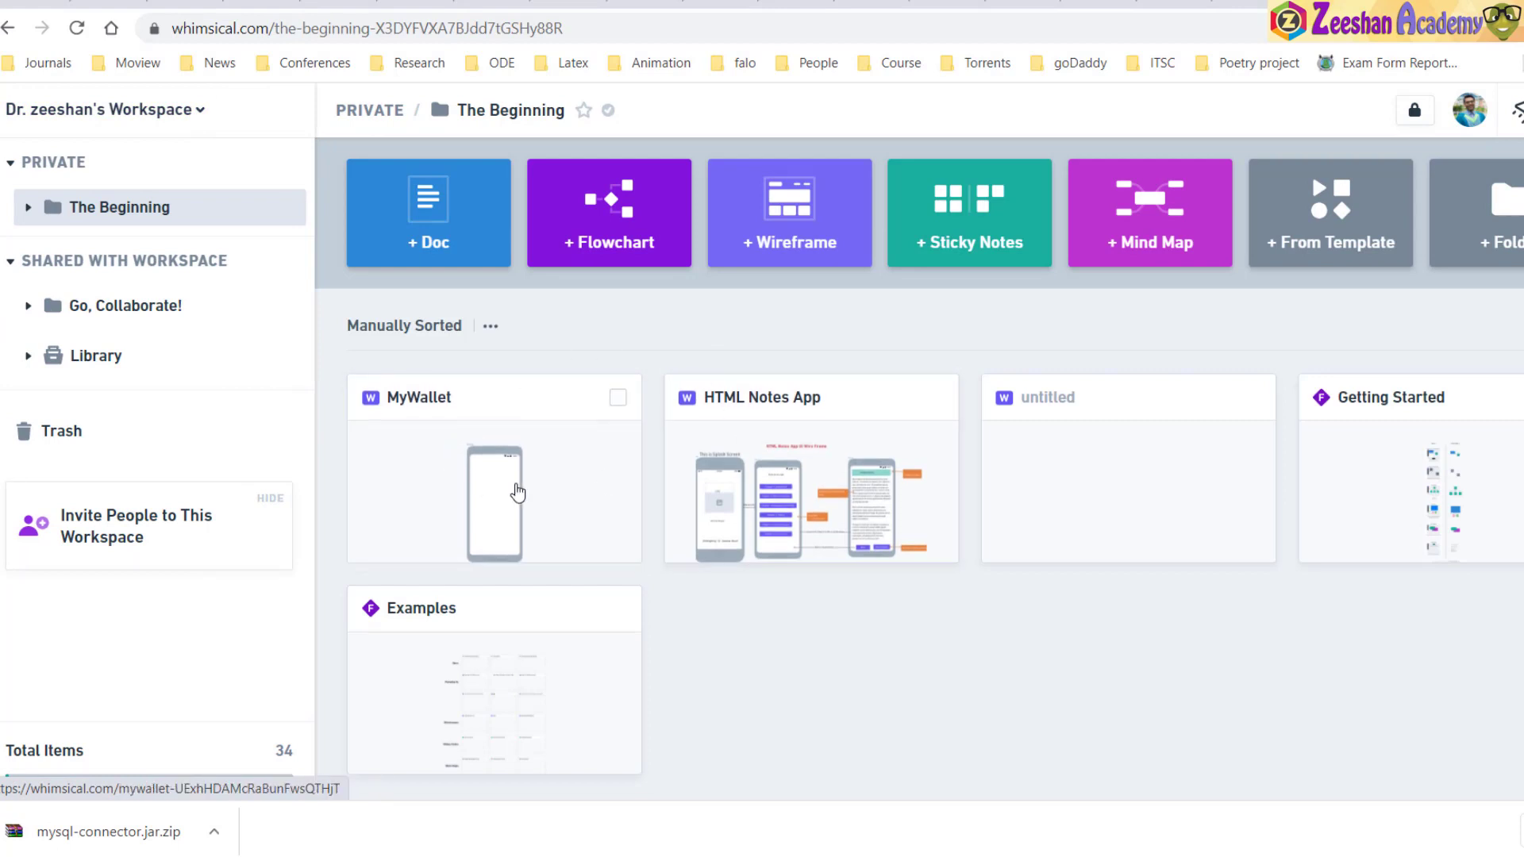
left_click(518, 493)
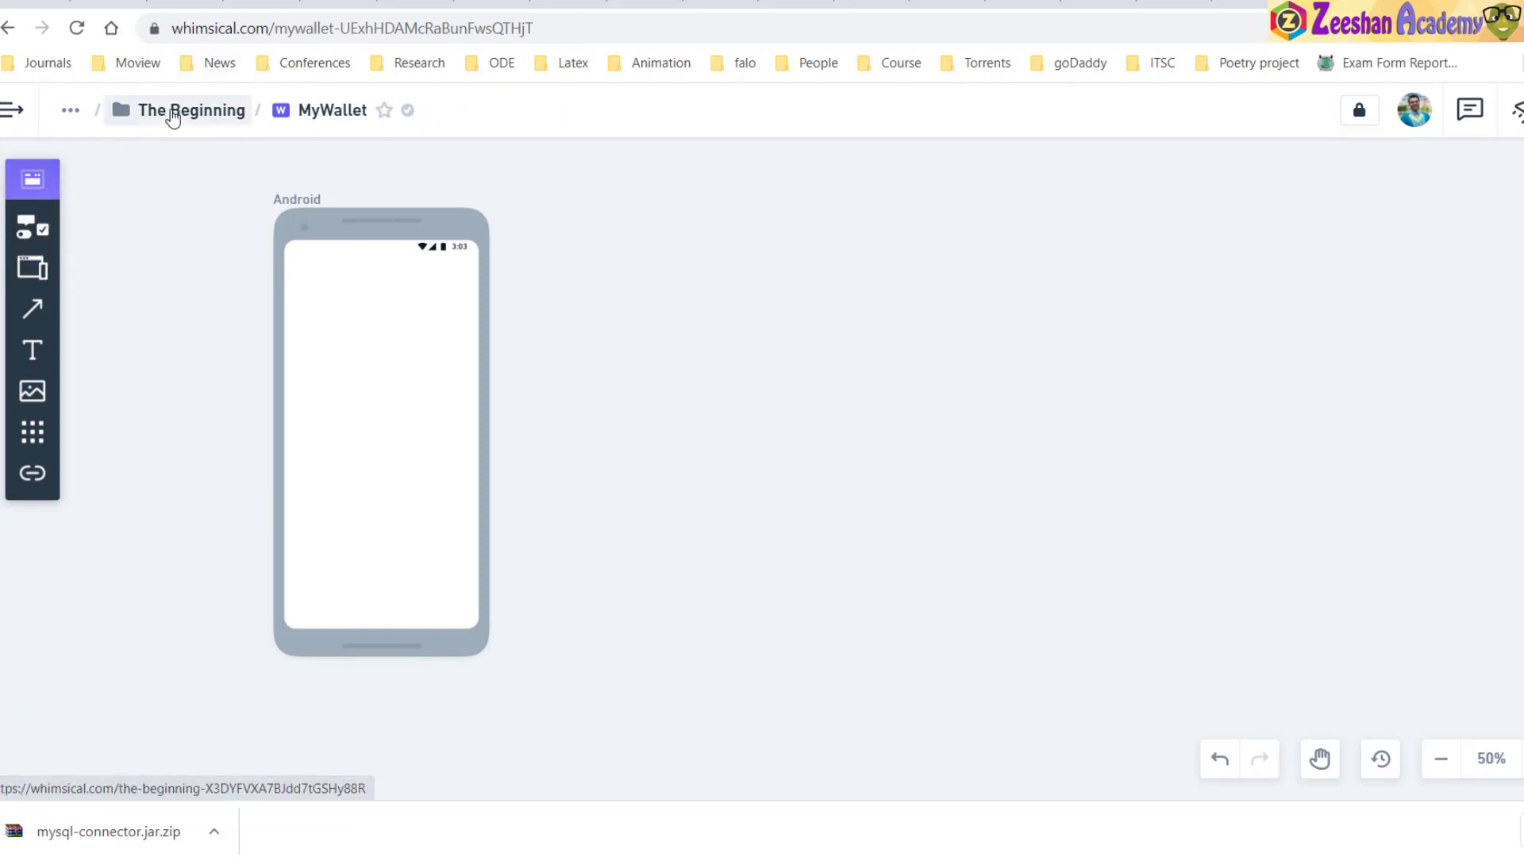
Create a new wireframe in The Beginning folder and name it MyWalletSW
left_click(170, 110)
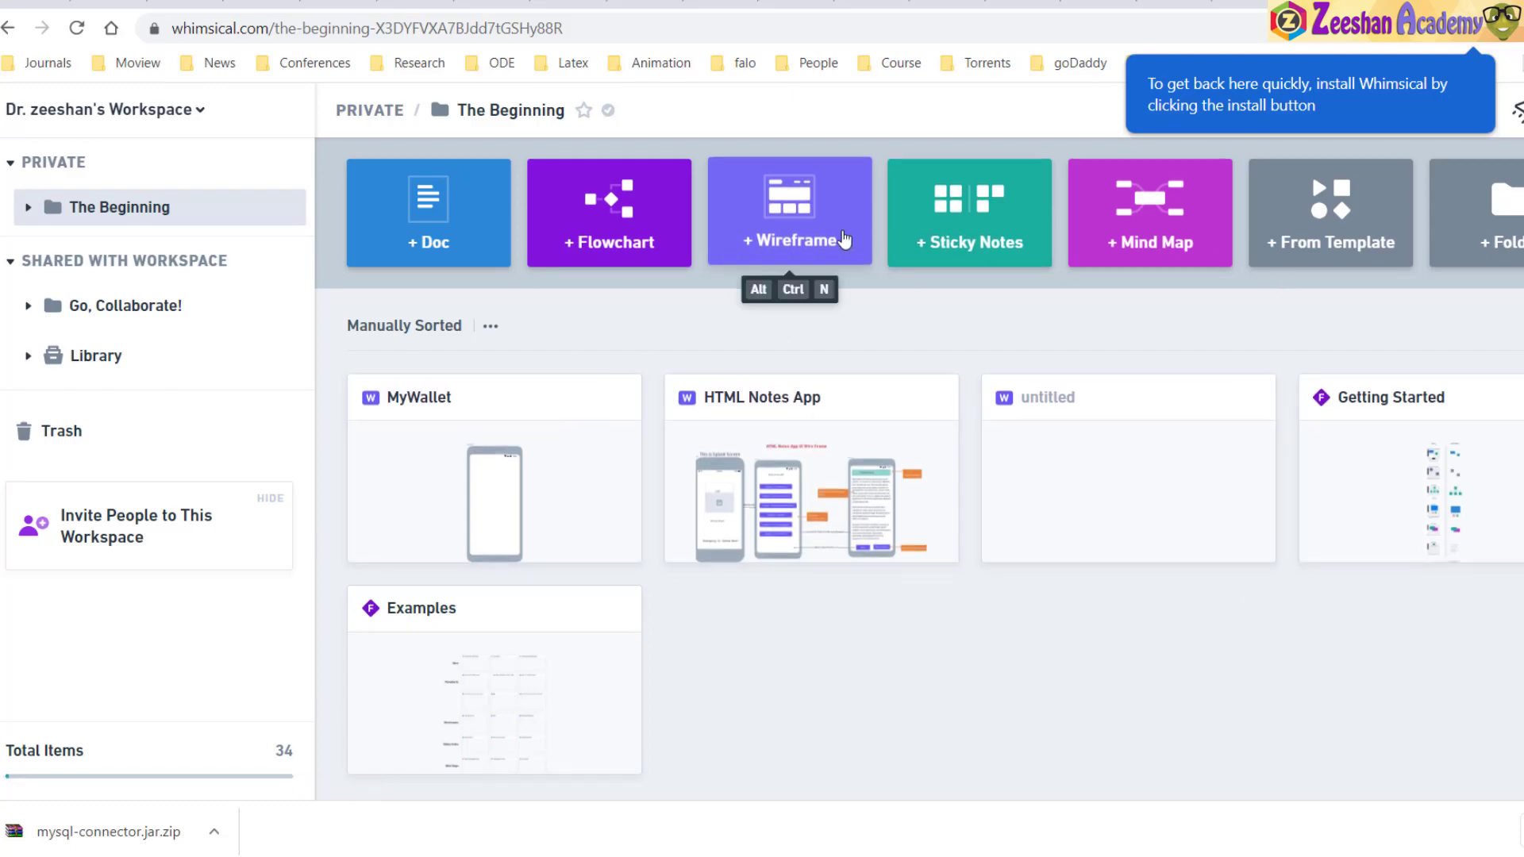
left_click(815, 254)
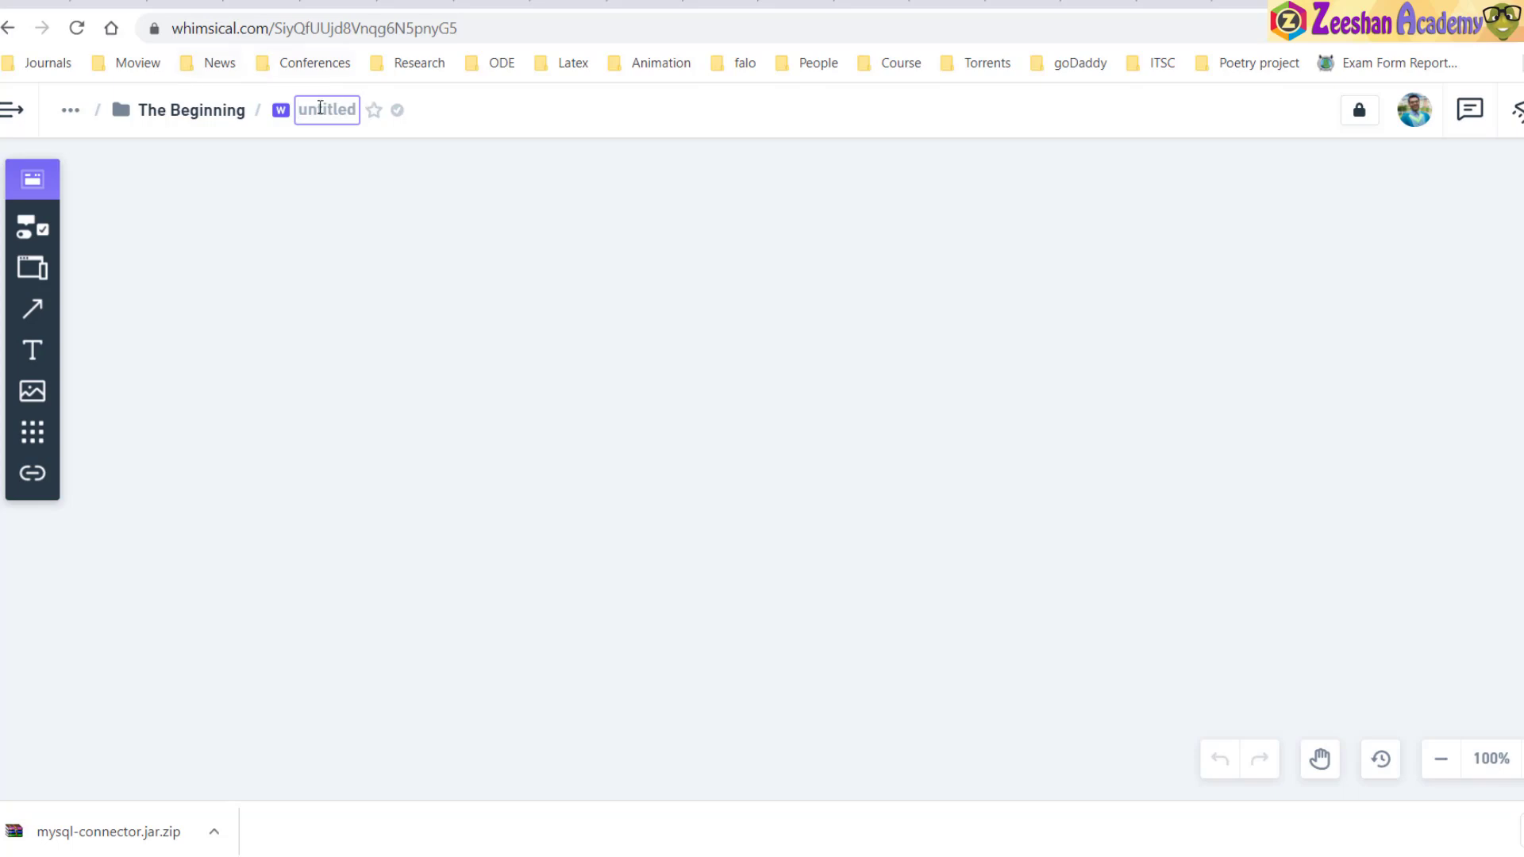
type("My")
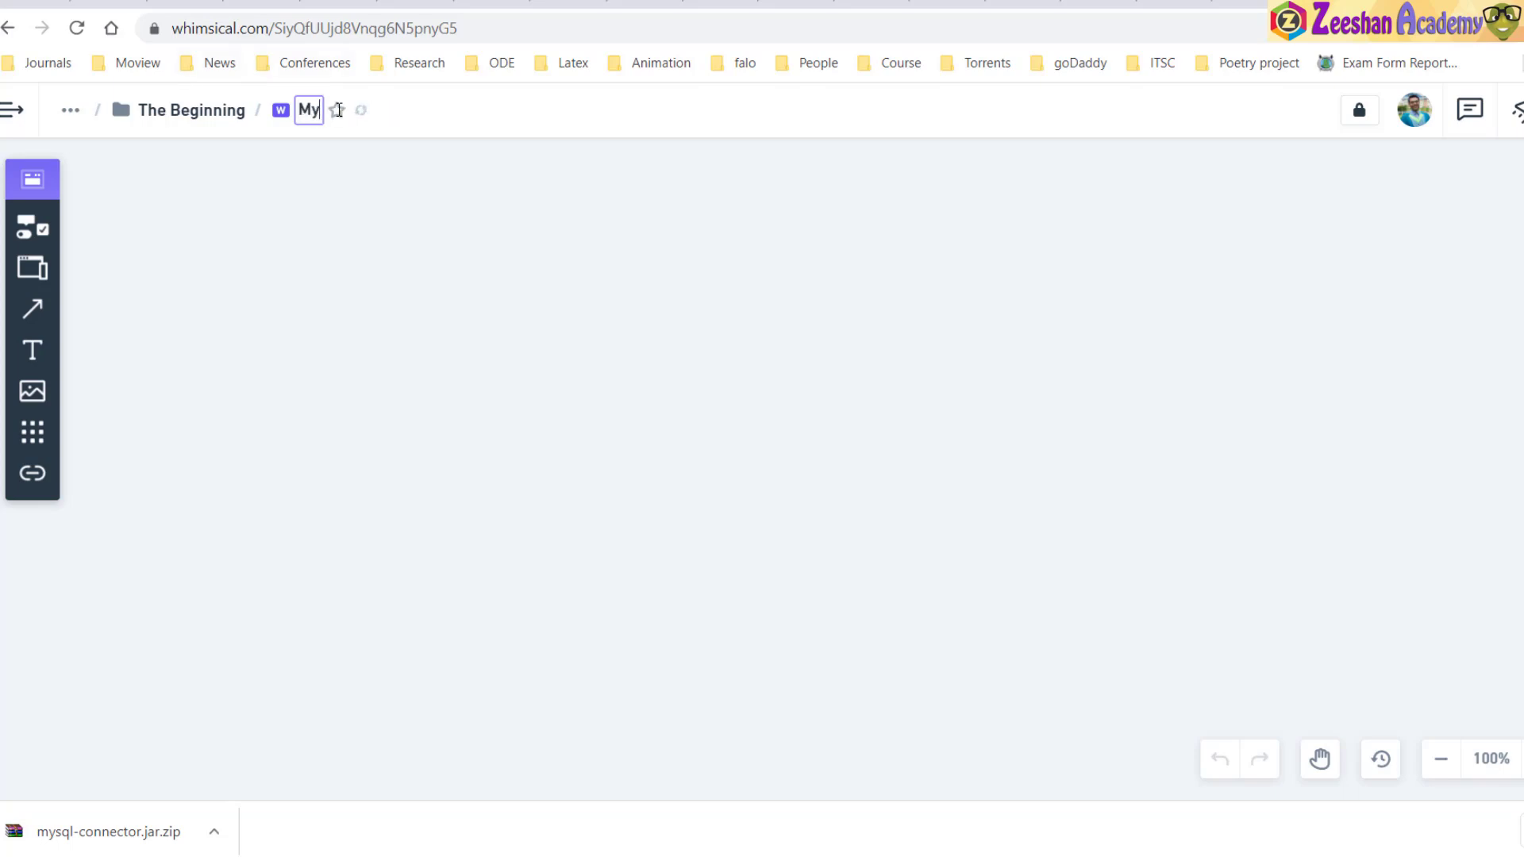
type("WalletSW")
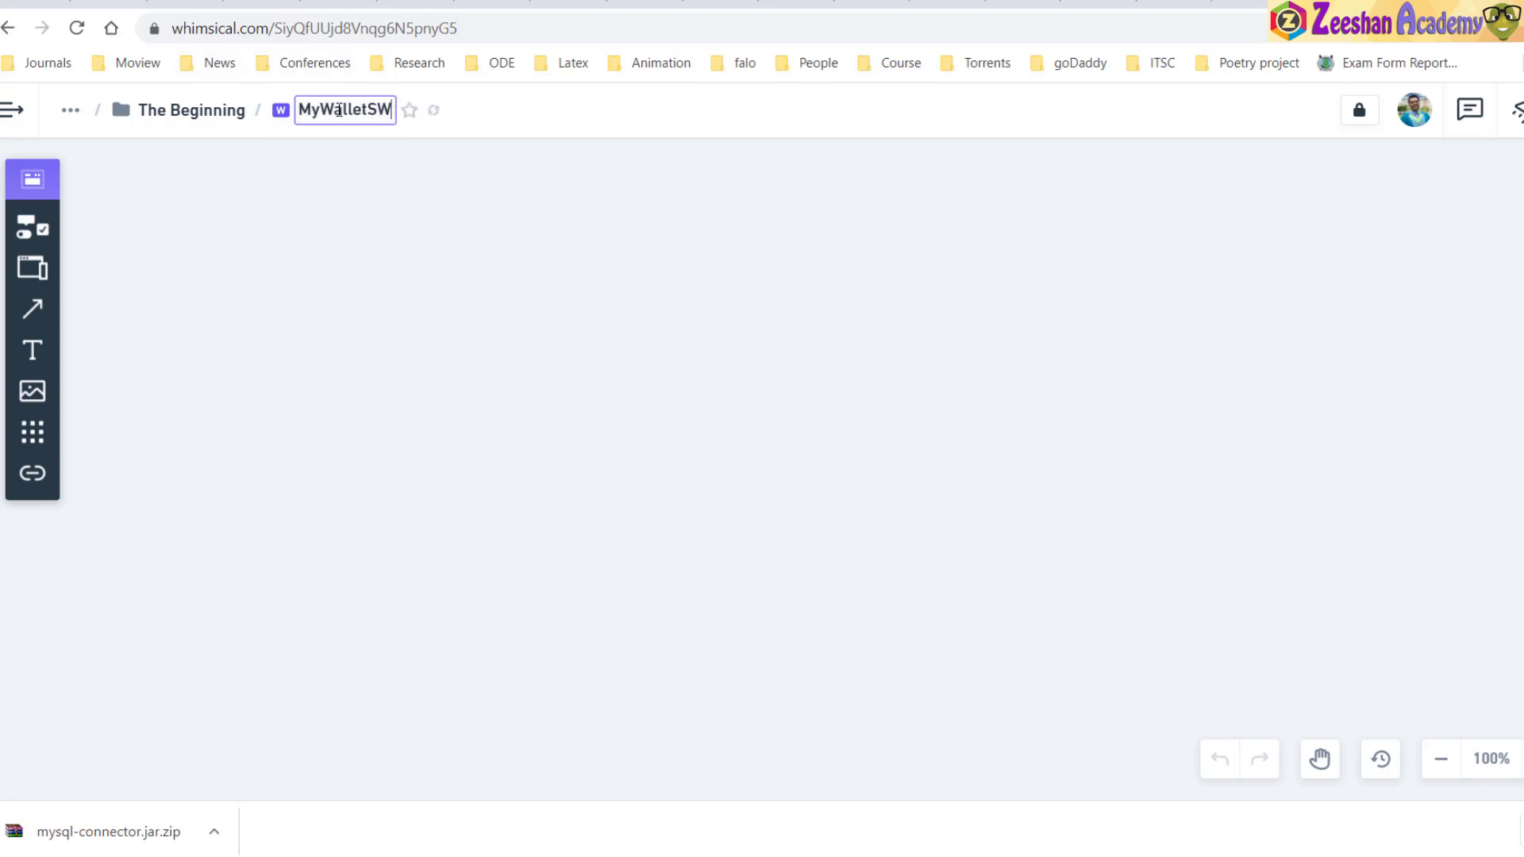
key("Return")
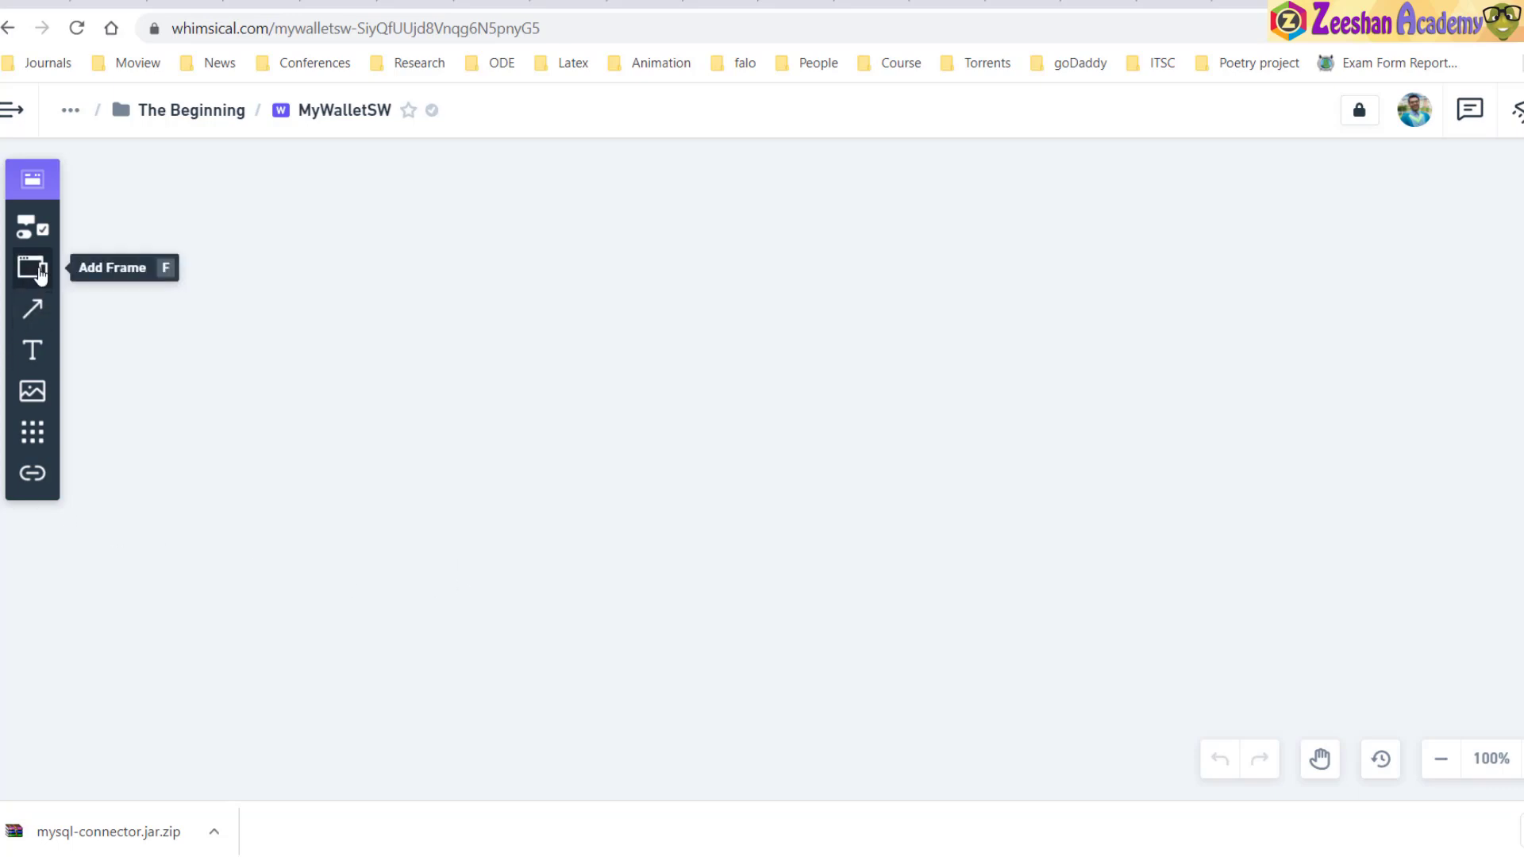
Add an Android frame to the empty canvas and move it to the canvas's upper-left area, beside the toolbar
left_click(39, 276)
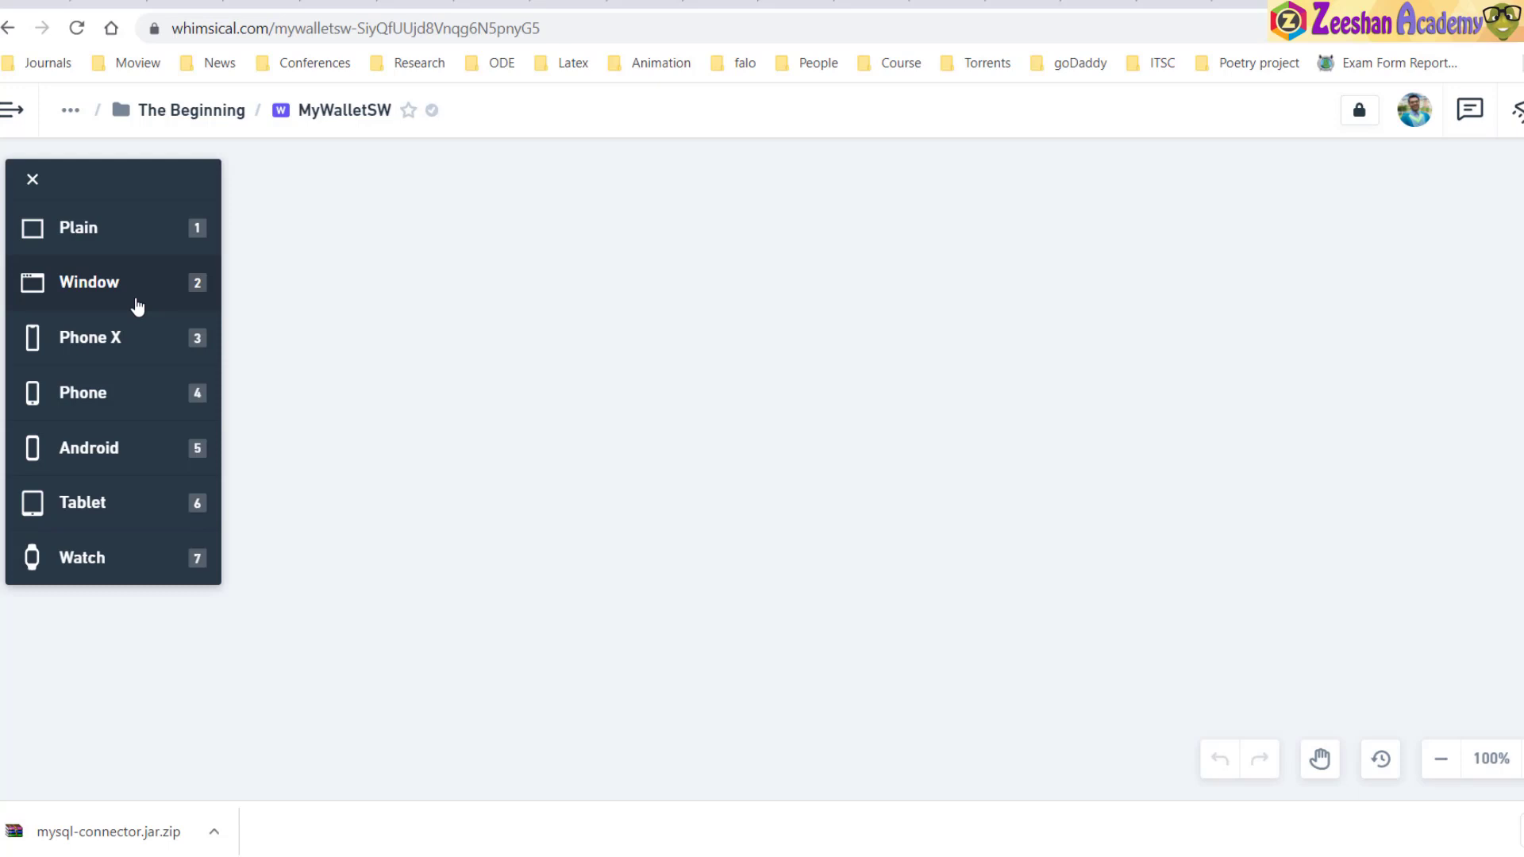
left_click(160, 451)
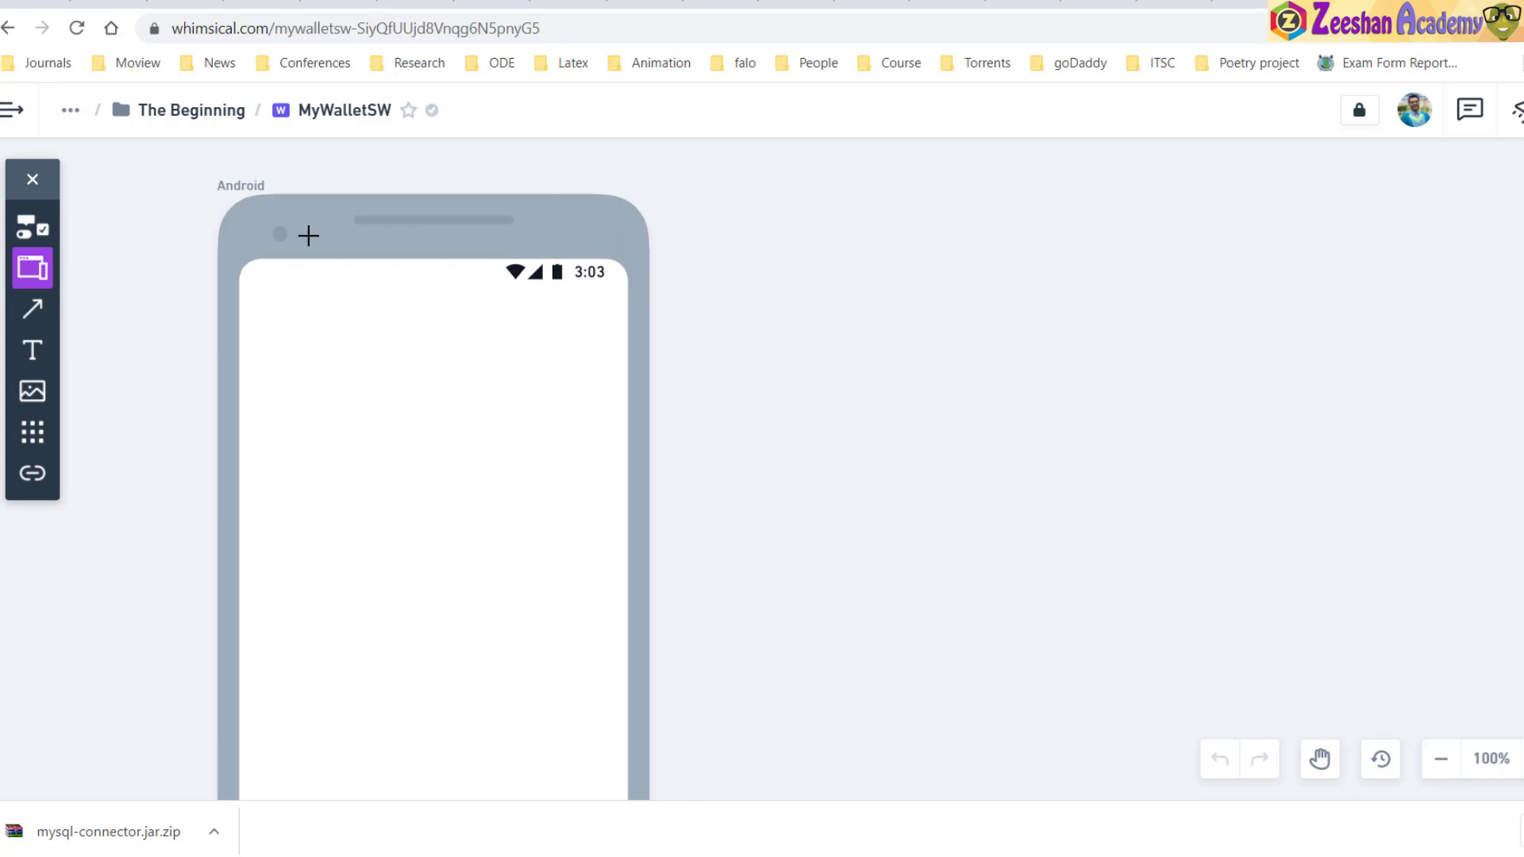
left_click(308, 235)
scroll(441, 362, "down", 5)
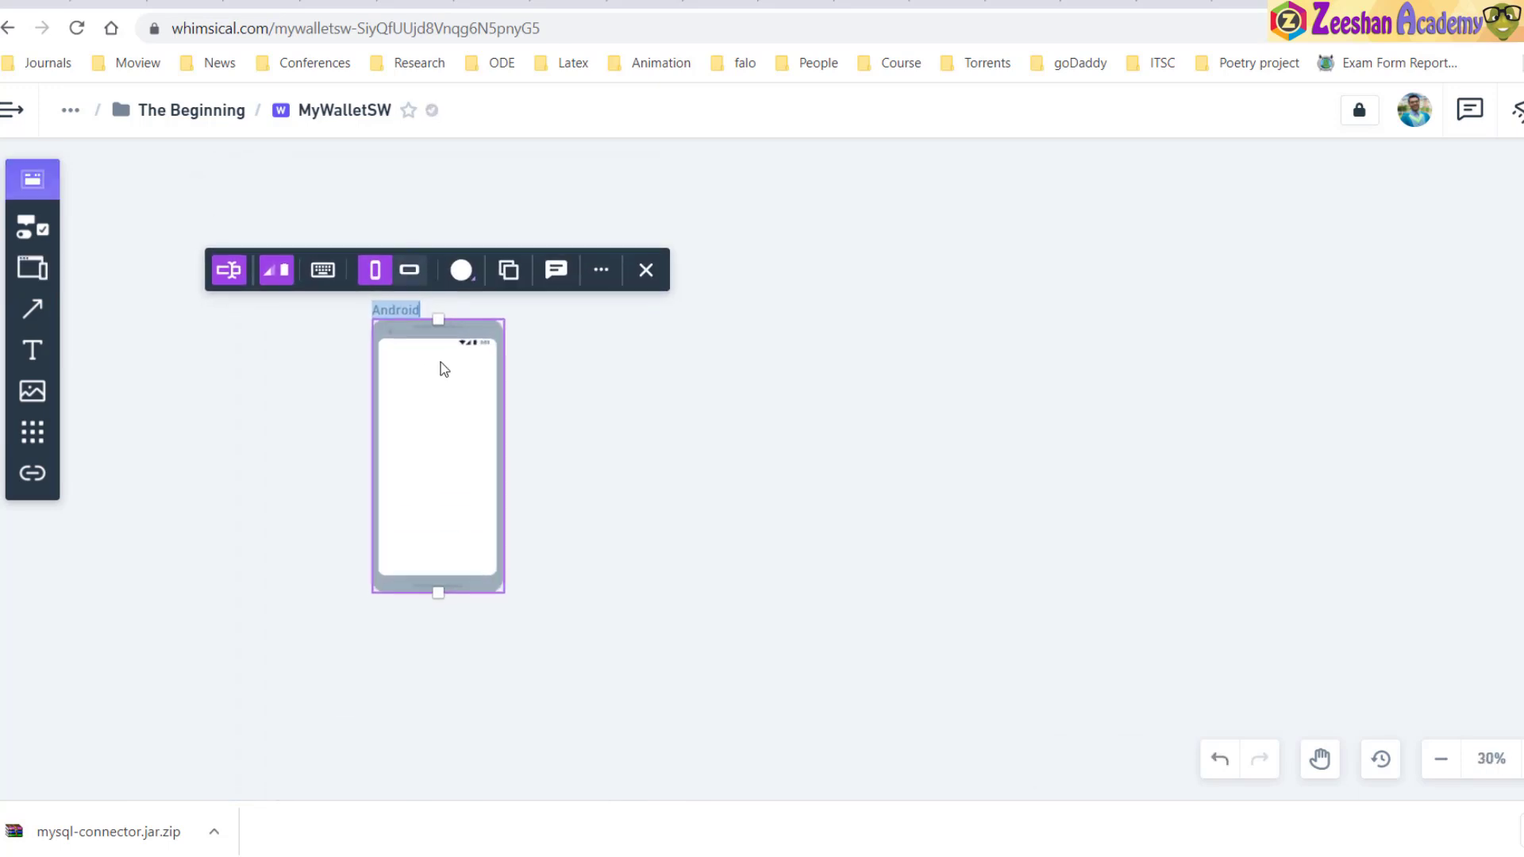
scroll(441, 362, "up", 2)
scroll(441, 362, "down", 1)
scroll(441, 362, "up", 1)
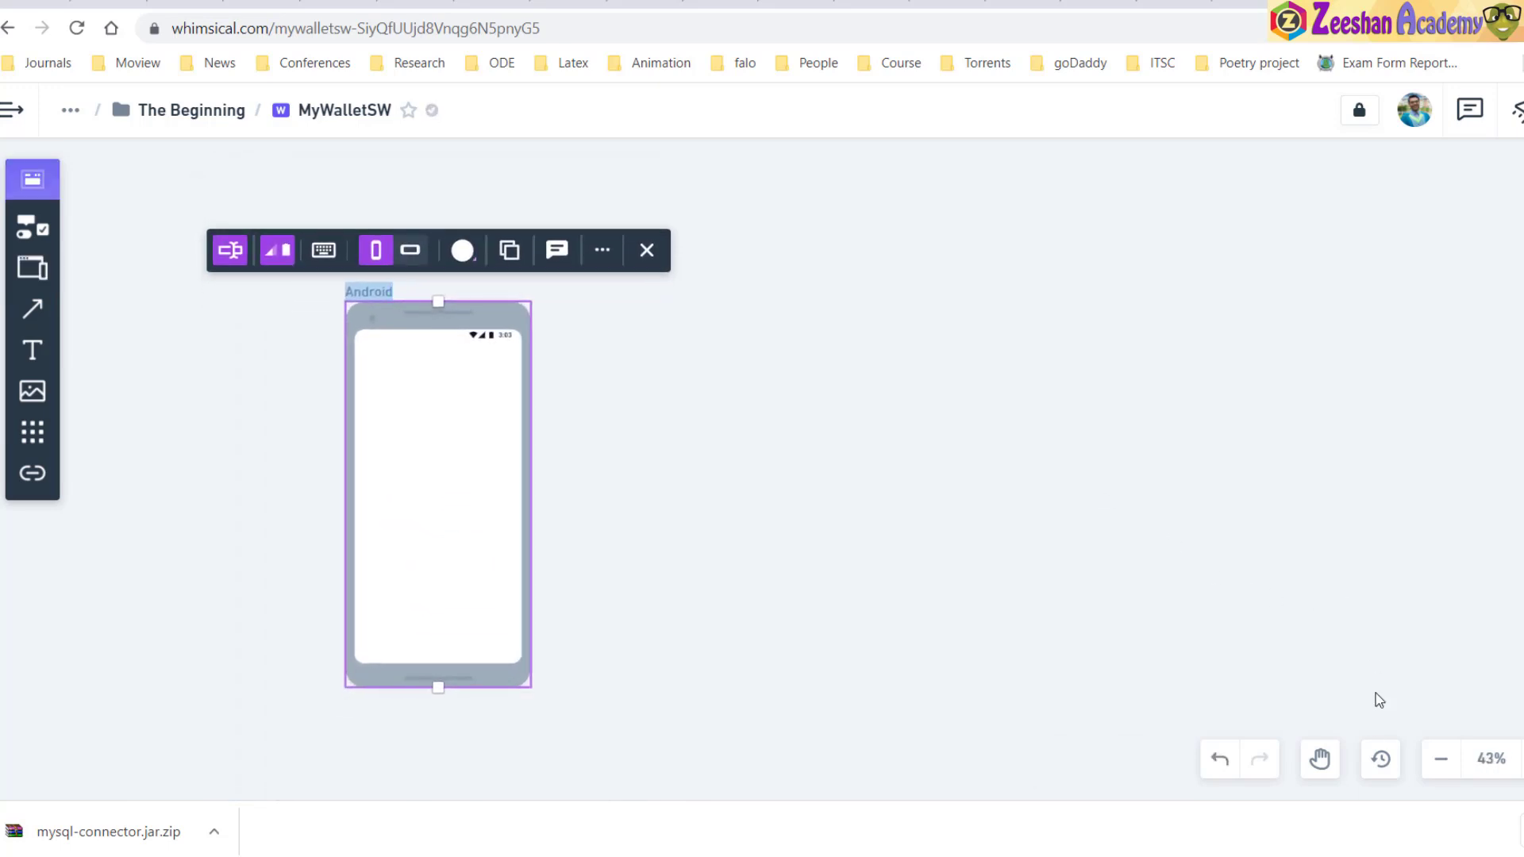
left_click_drag(392, 431, 249, 343)
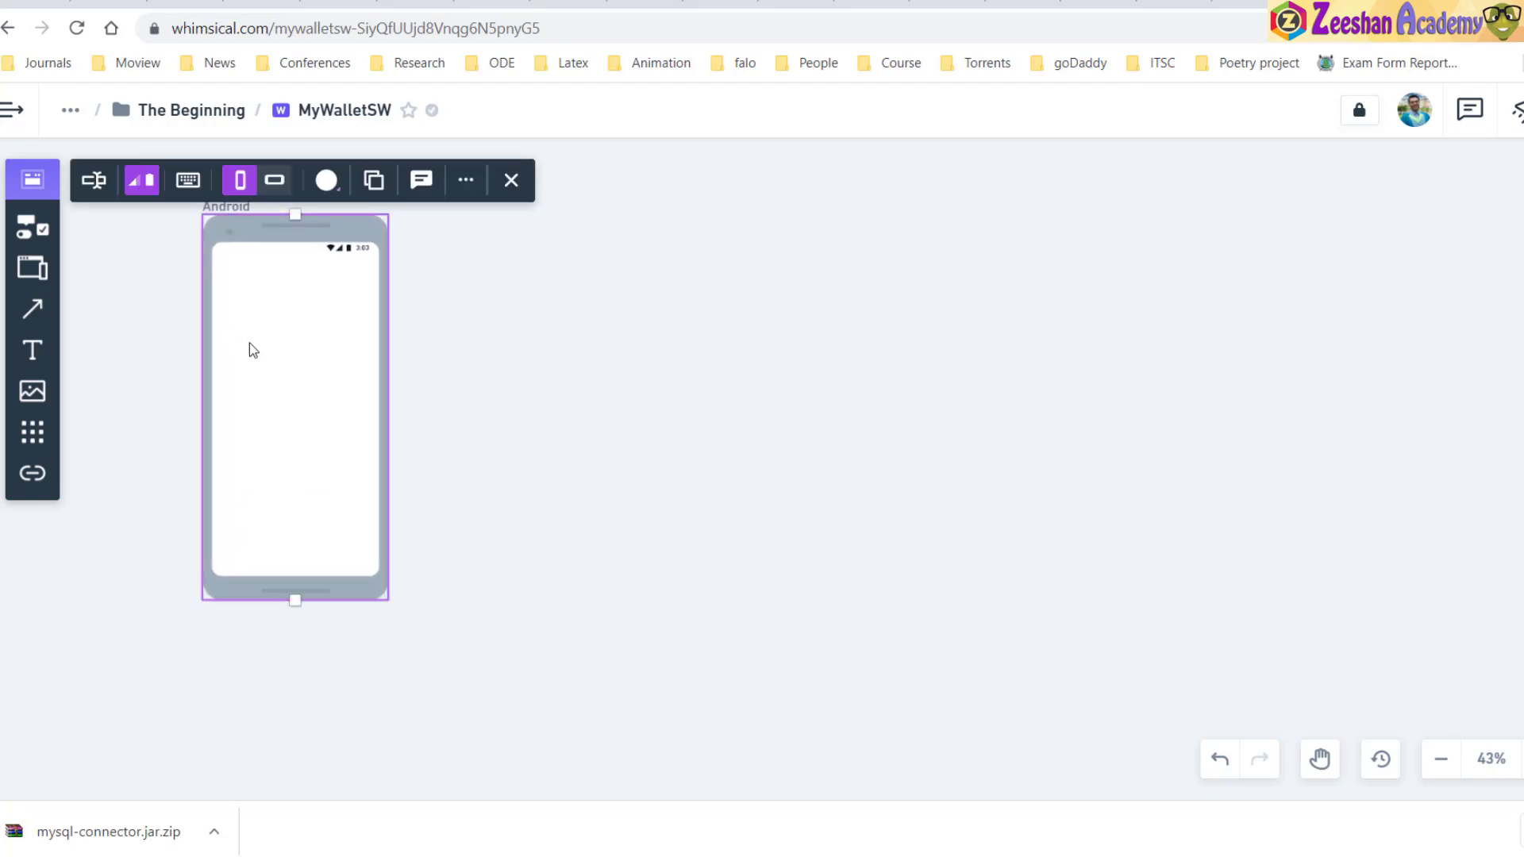
Place a rectangle at the left edge of the Android screen below the status bar and stretch it down to the screen's bottom edge
left_click(41, 228)
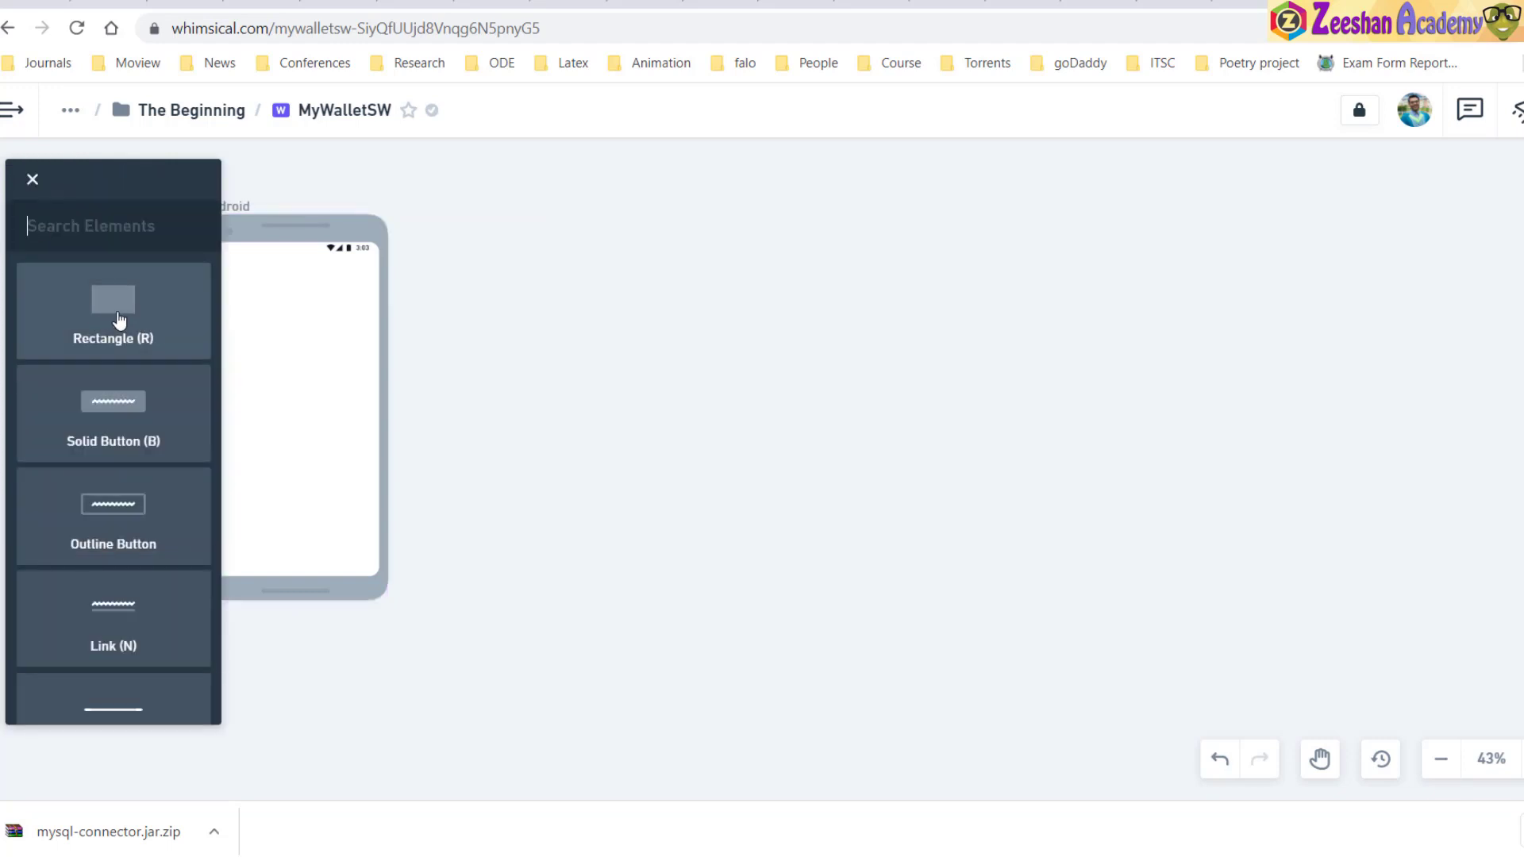
left_click(119, 319)
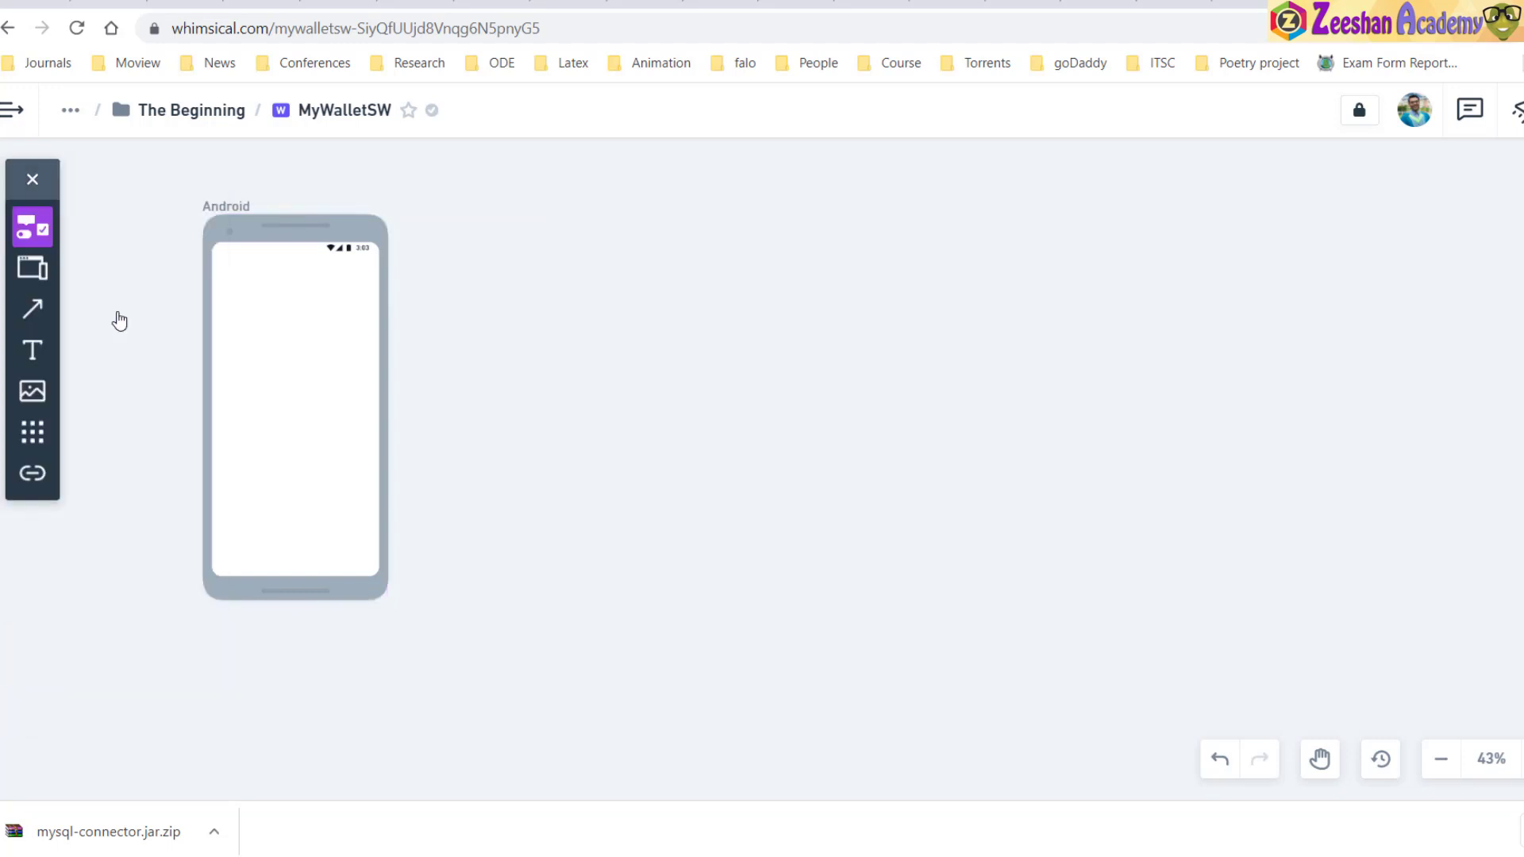
left_click(209, 263)
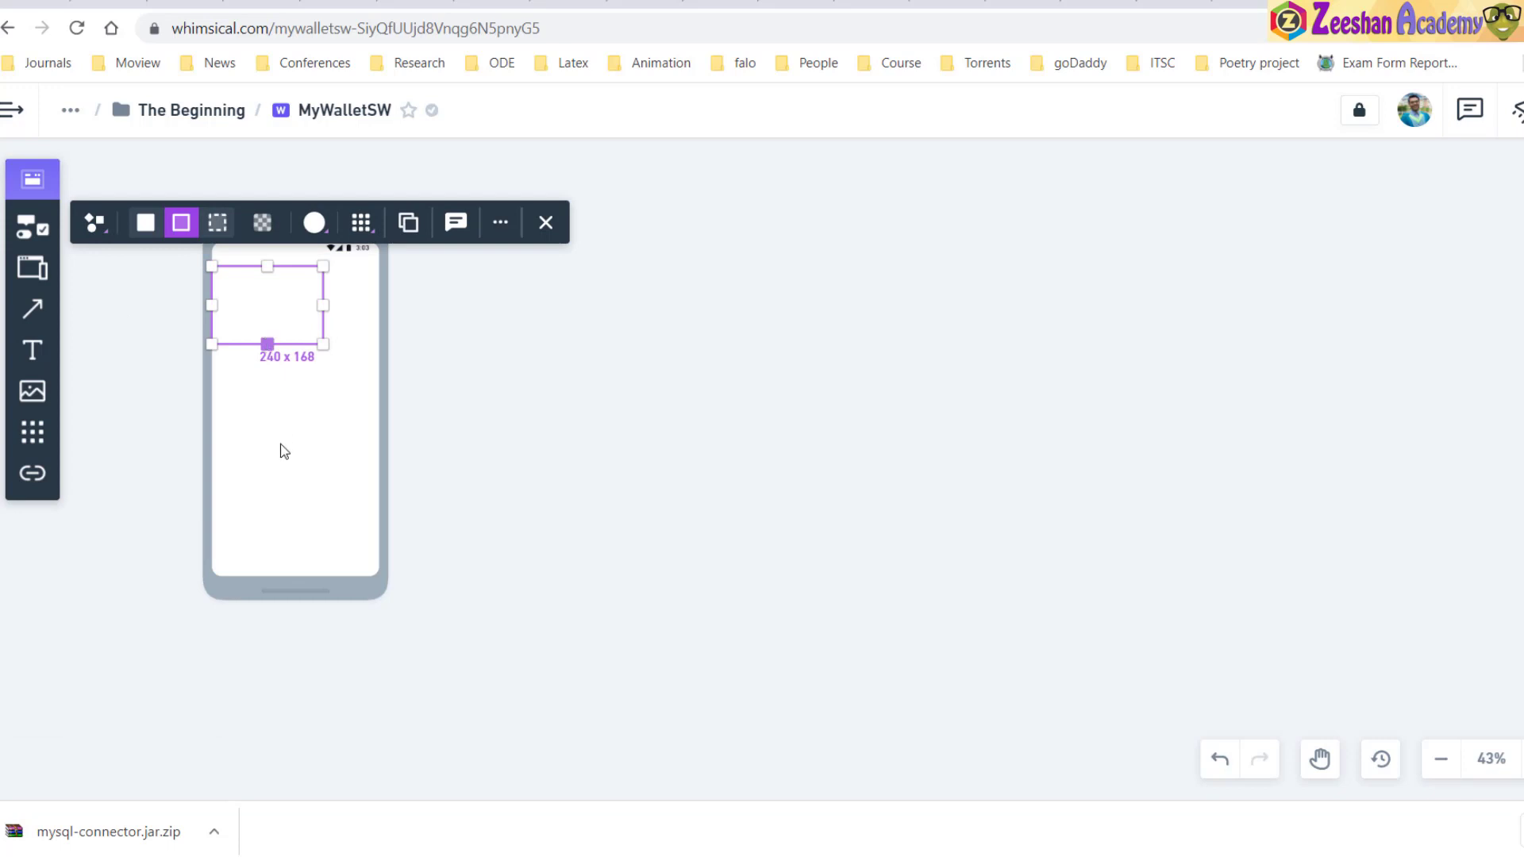
left_click_drag(268, 344, 268, 573)
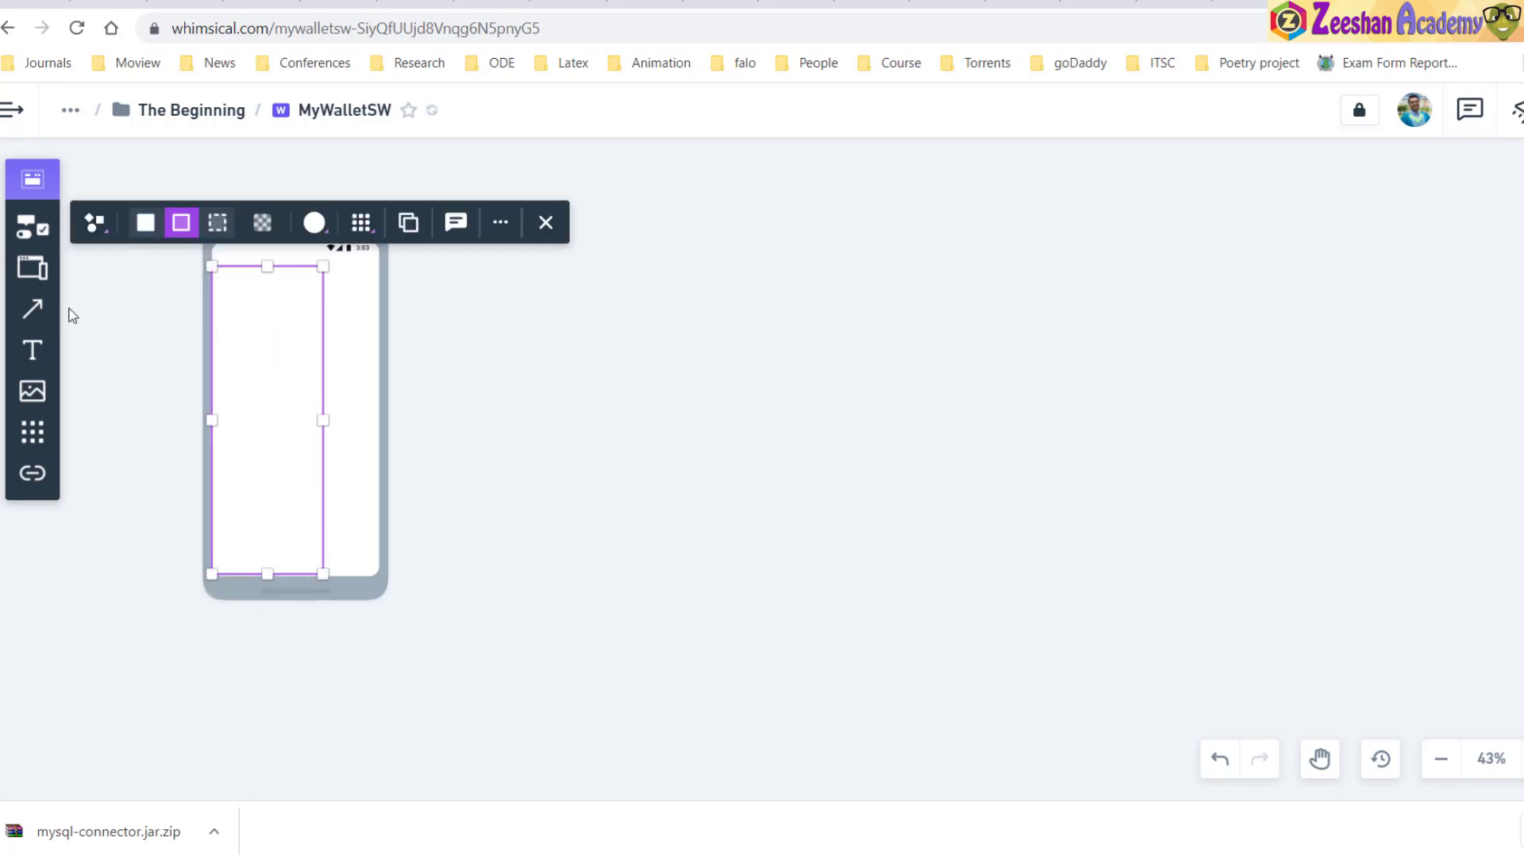
Add a 240 x 168 image placeholder at the top of the tall rectangle, aligned with its upper-left corner
left_click(42, 225)
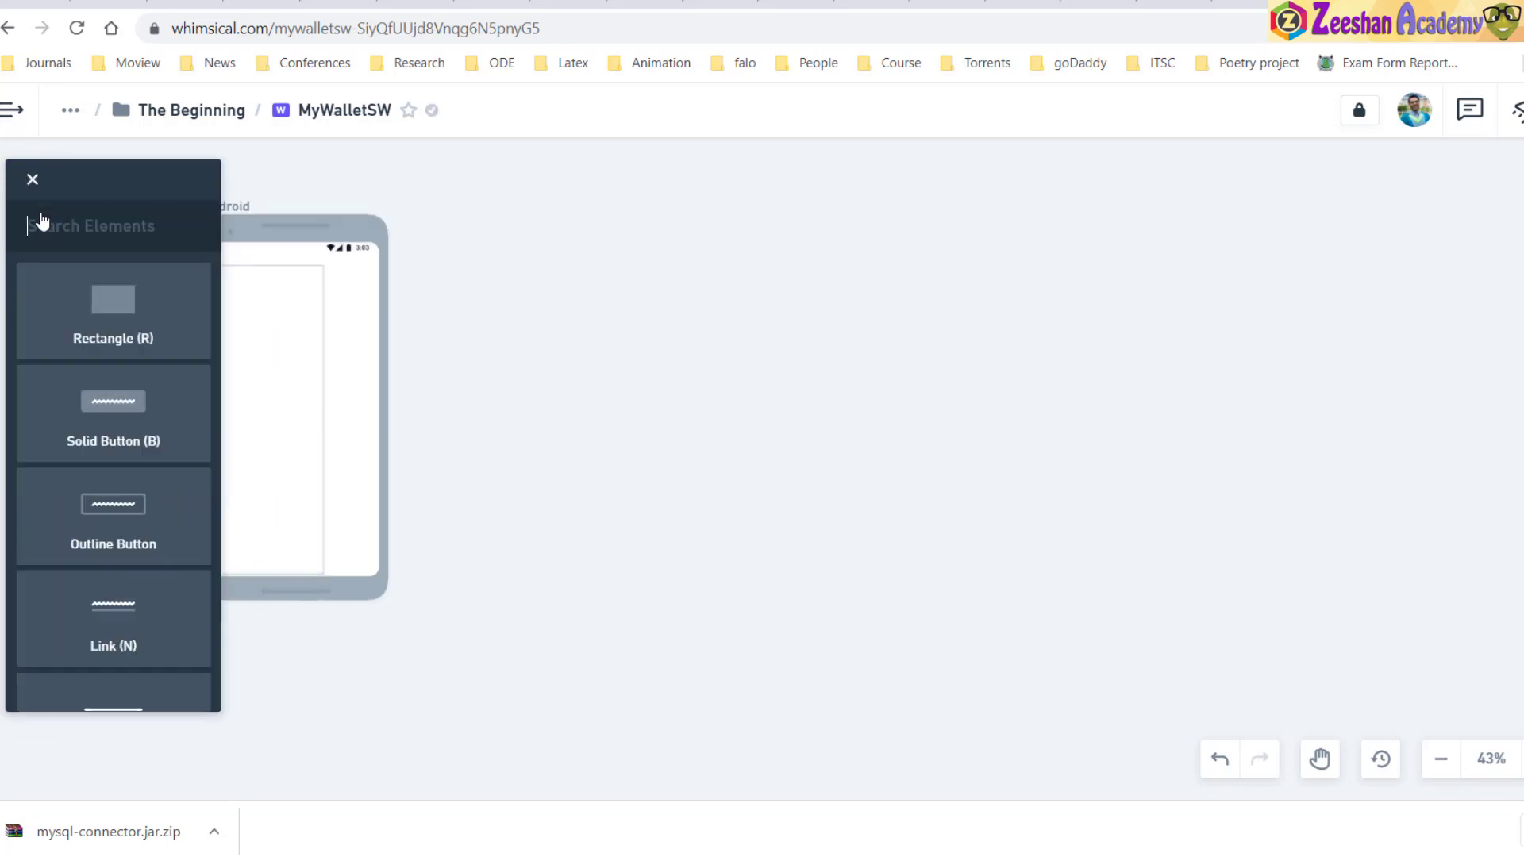
scroll(175, 494, "down", 8)
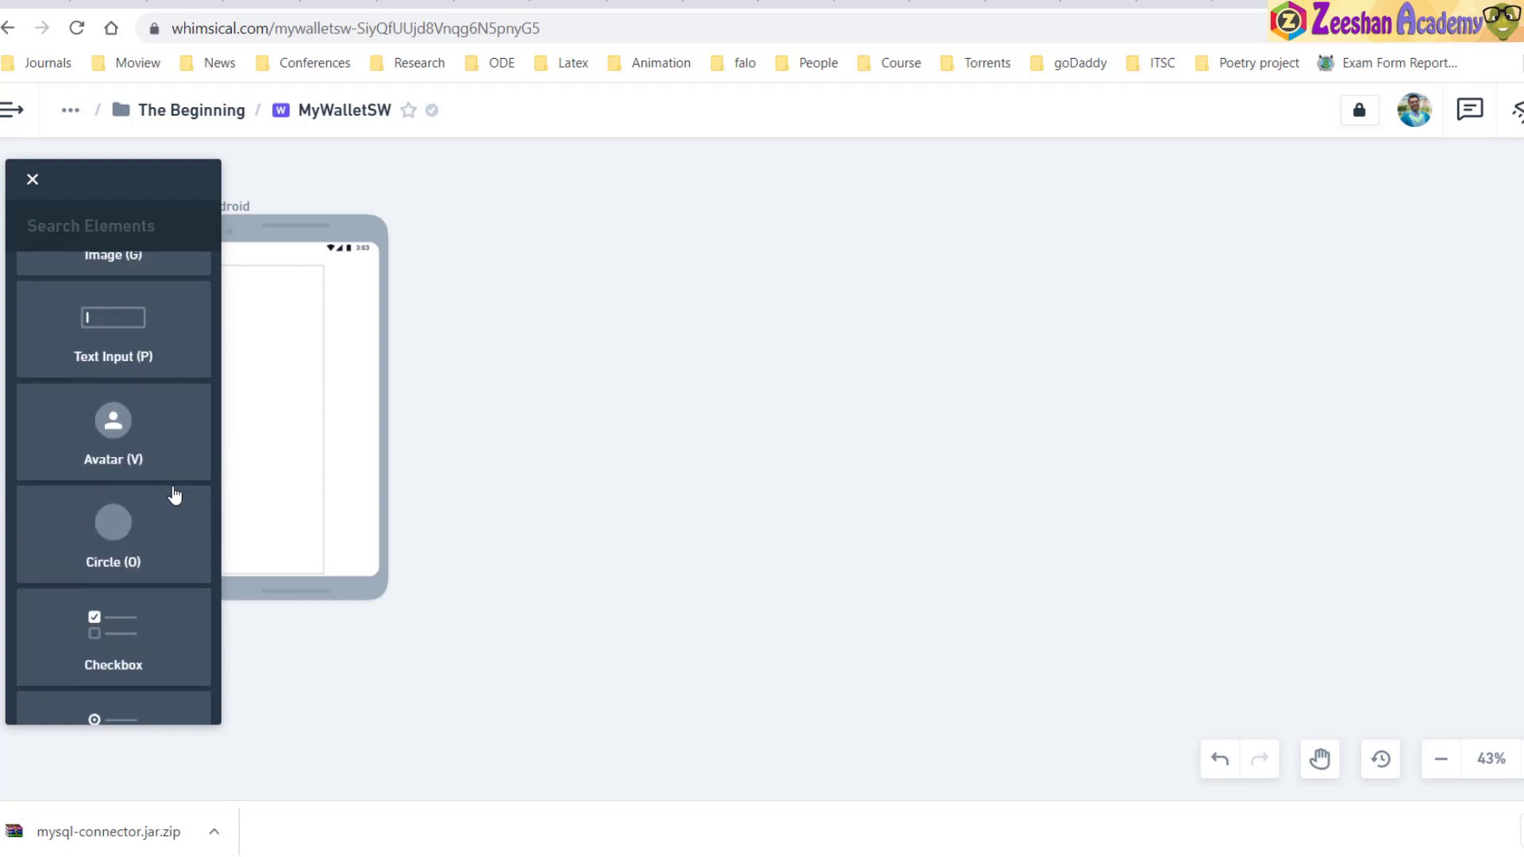
scroll(174, 495, "up", 2)
left_click(125, 383)
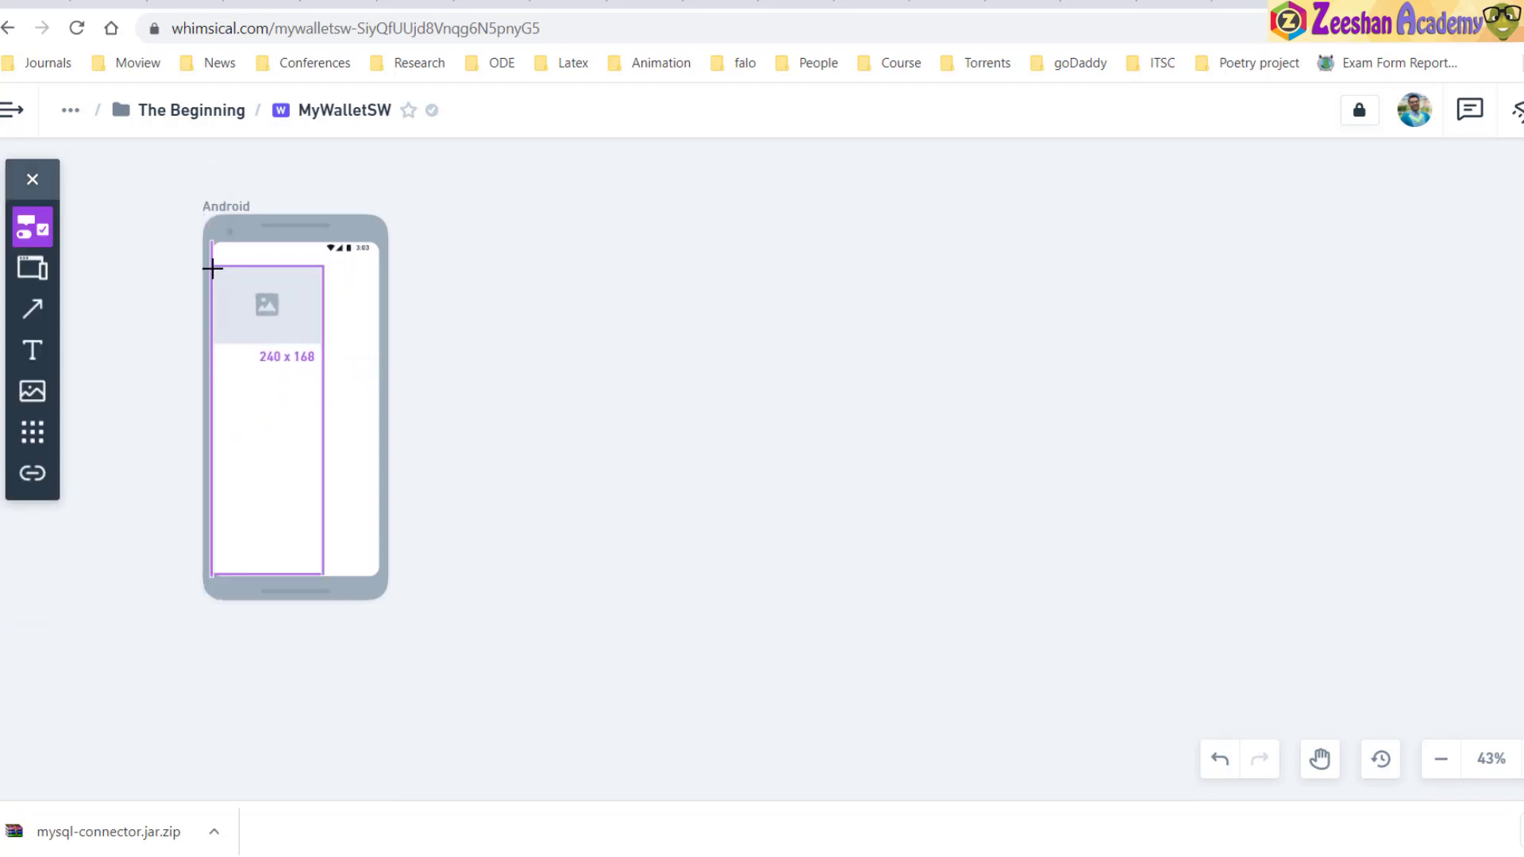
left_click(213, 268)
Examine the available wireframe elements in the library, from Rectangle and Solid Button through to Video and Map
left_click(32, 228)
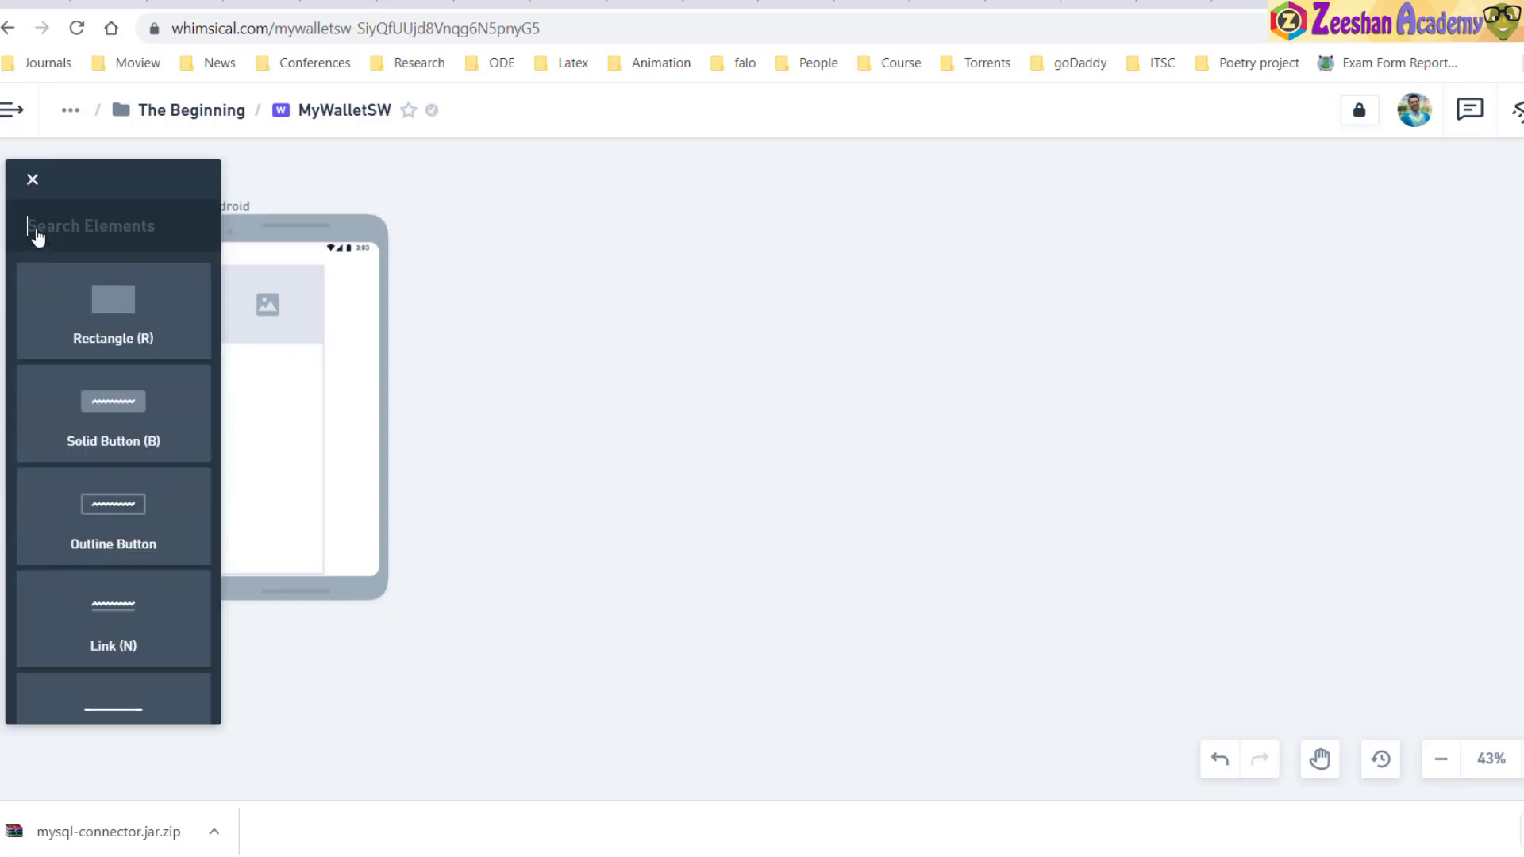
scroll(123, 539, "down", 7)
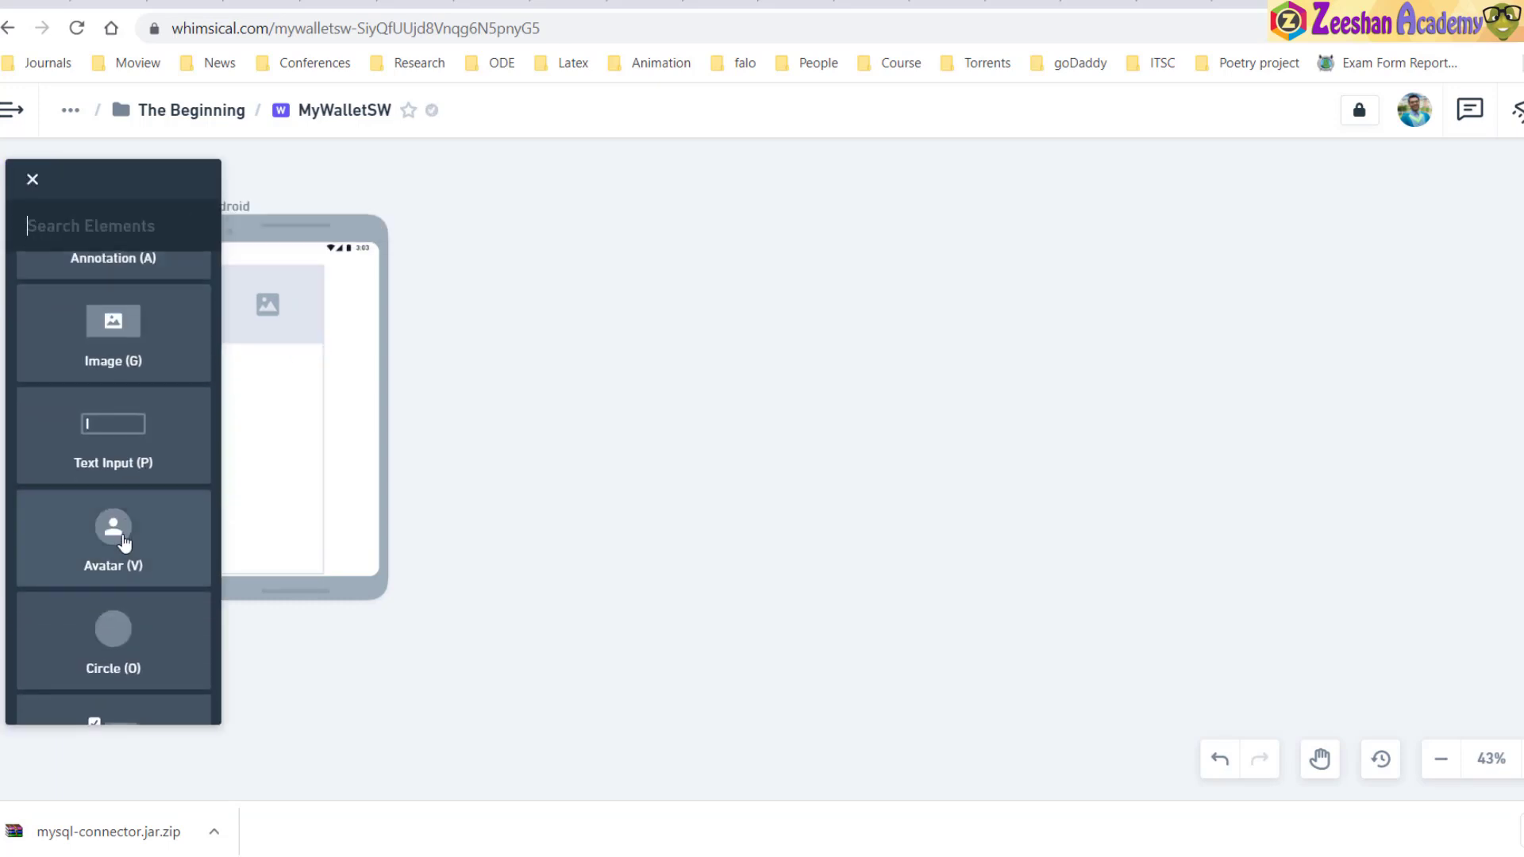
scroll(141, 315, "up", 1)
scroll(137, 311, "down", 3)
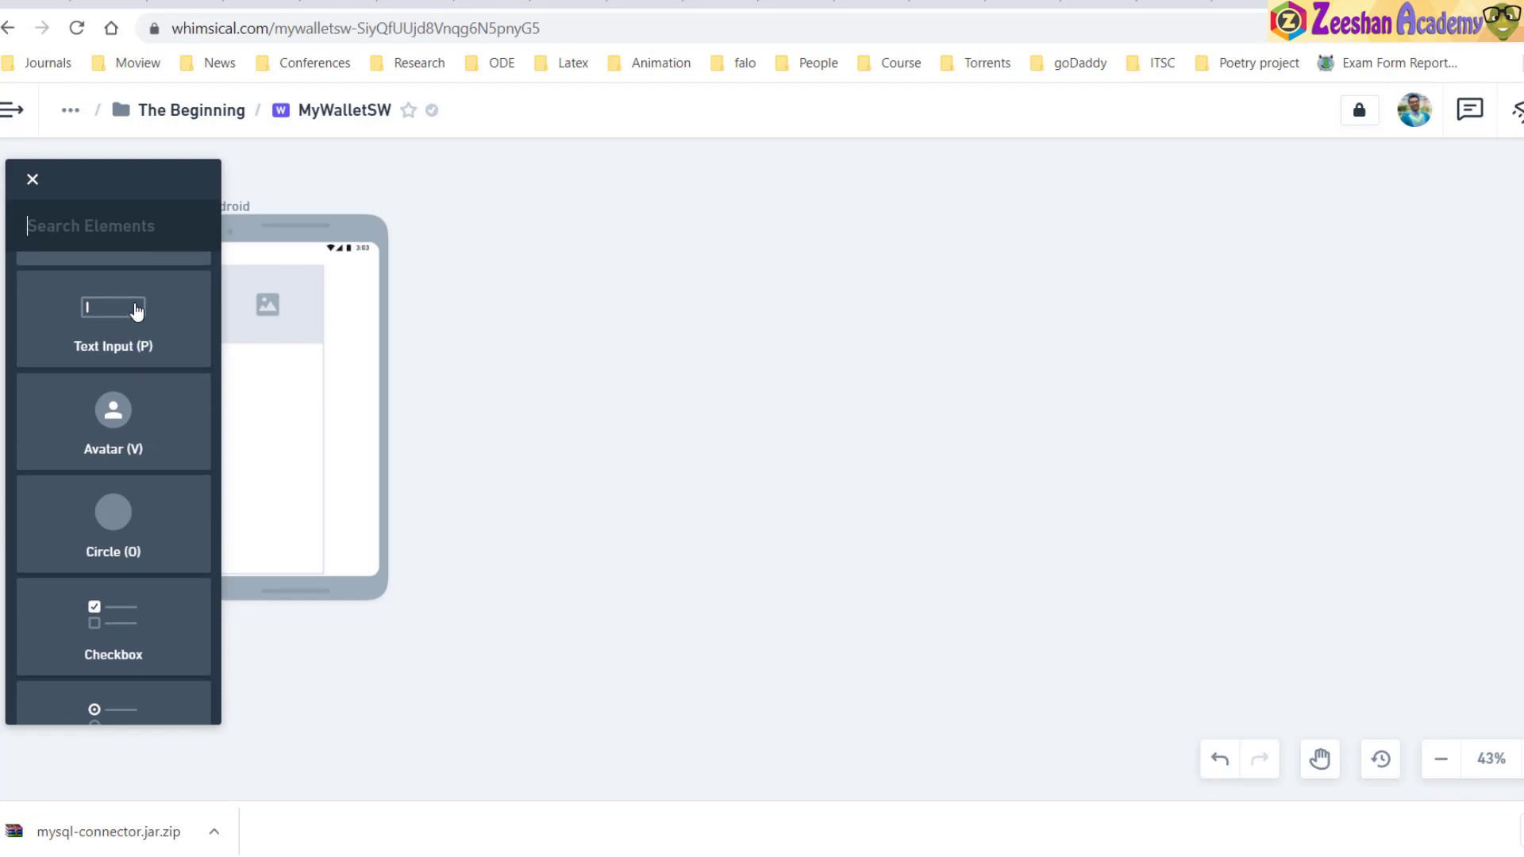
scroll(137, 311, "up", 5)
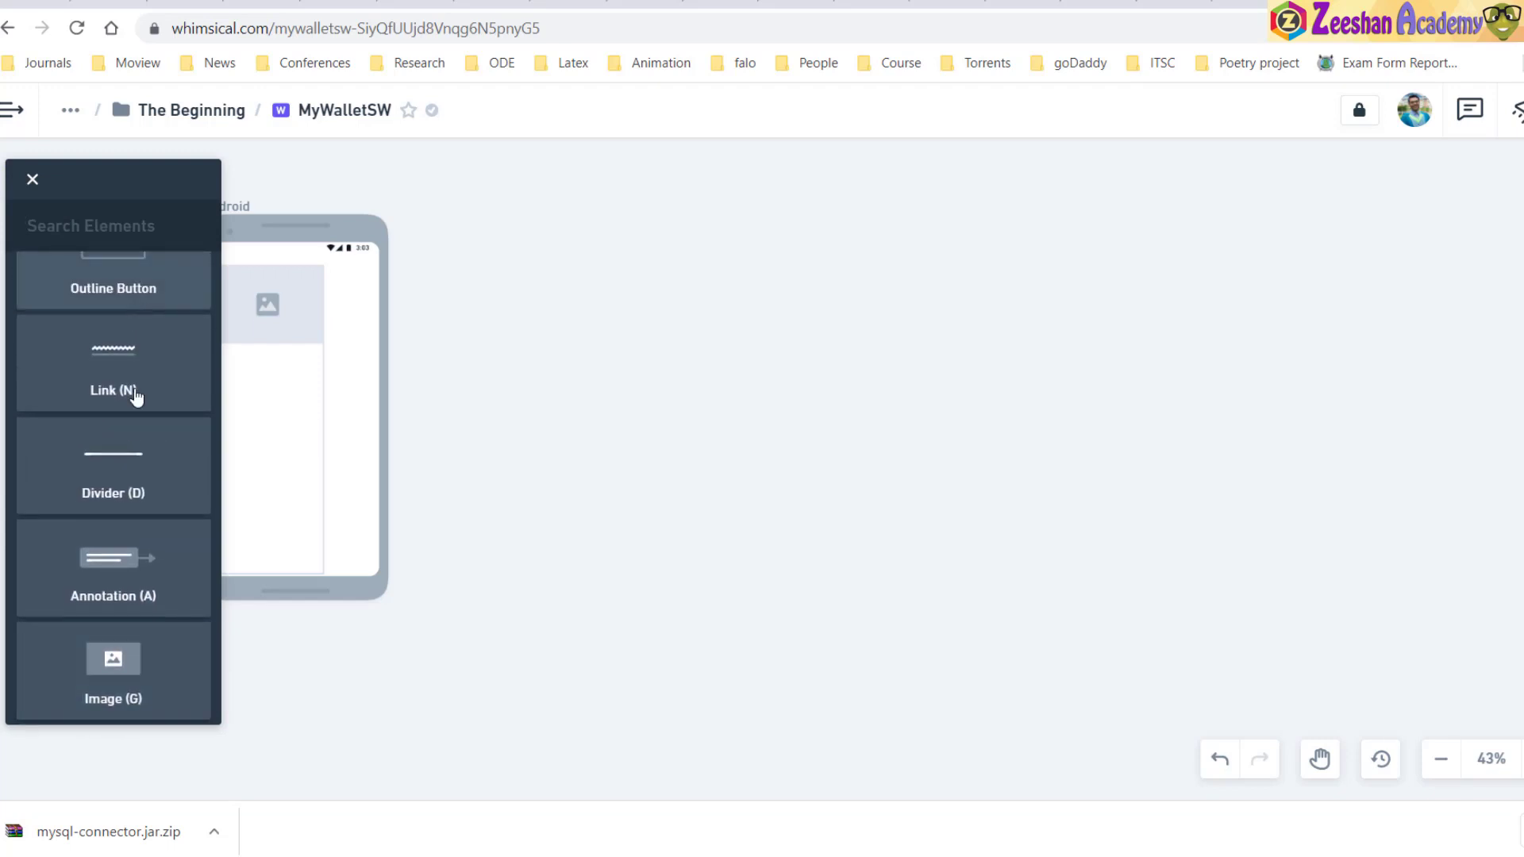
scroll(139, 504, "up", 1)
scroll(139, 504, "down", 8)
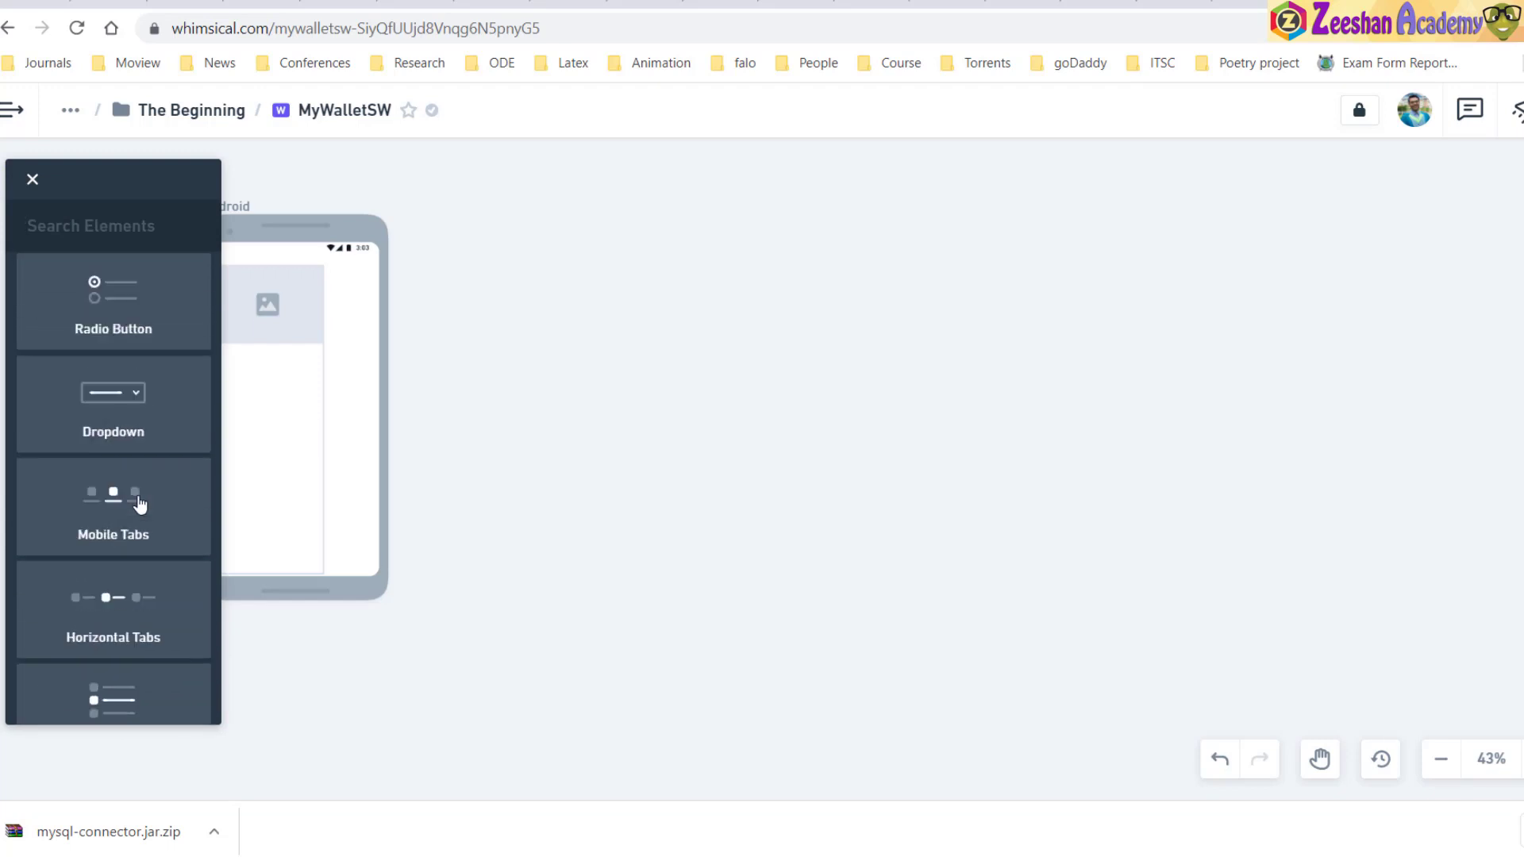
scroll(140, 504, "down", 6)
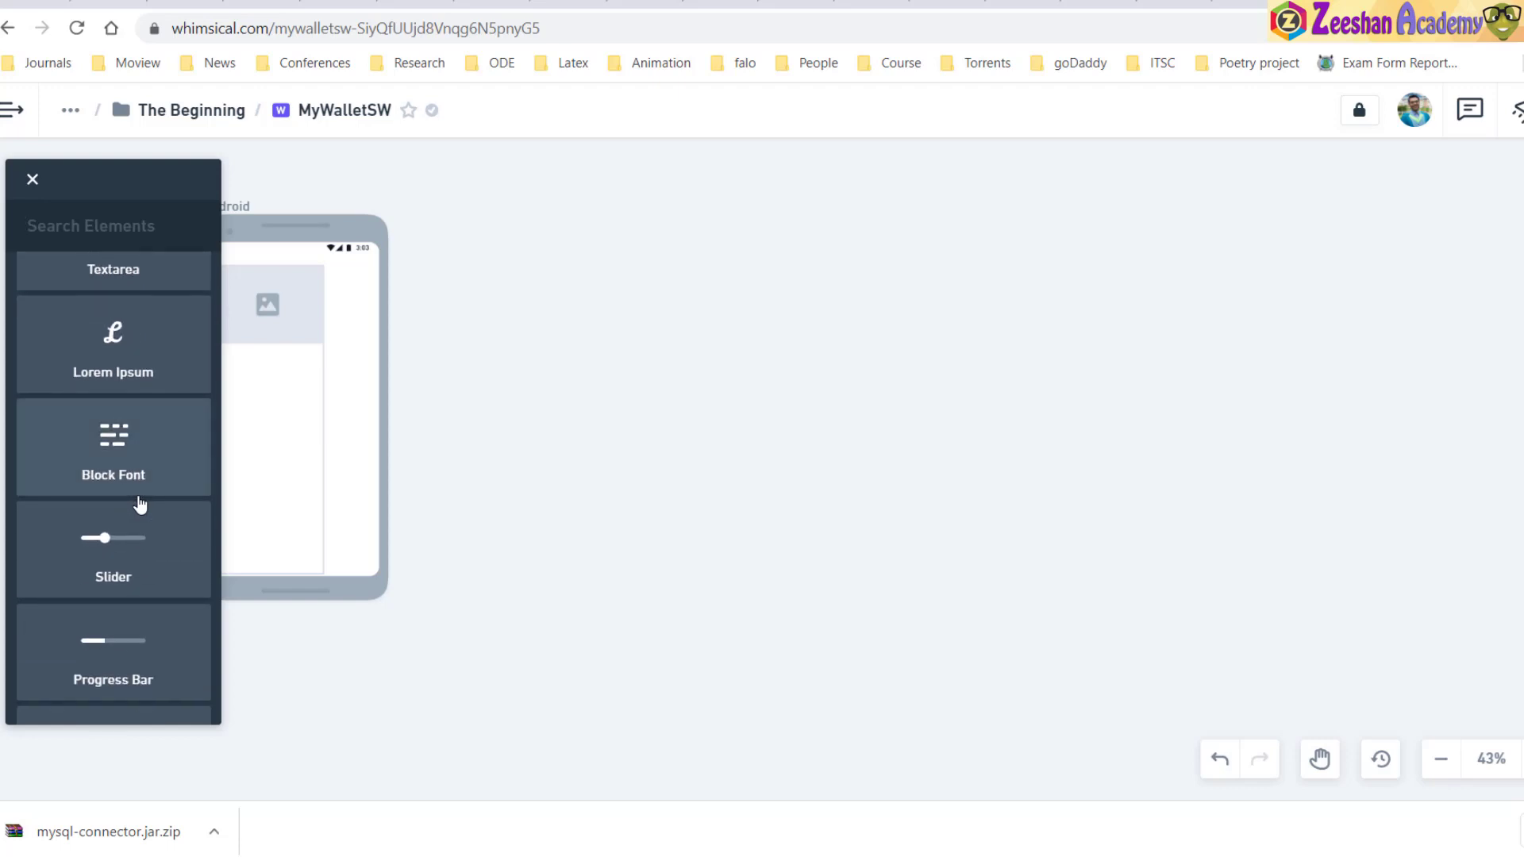
scroll(140, 504, "down", 6)
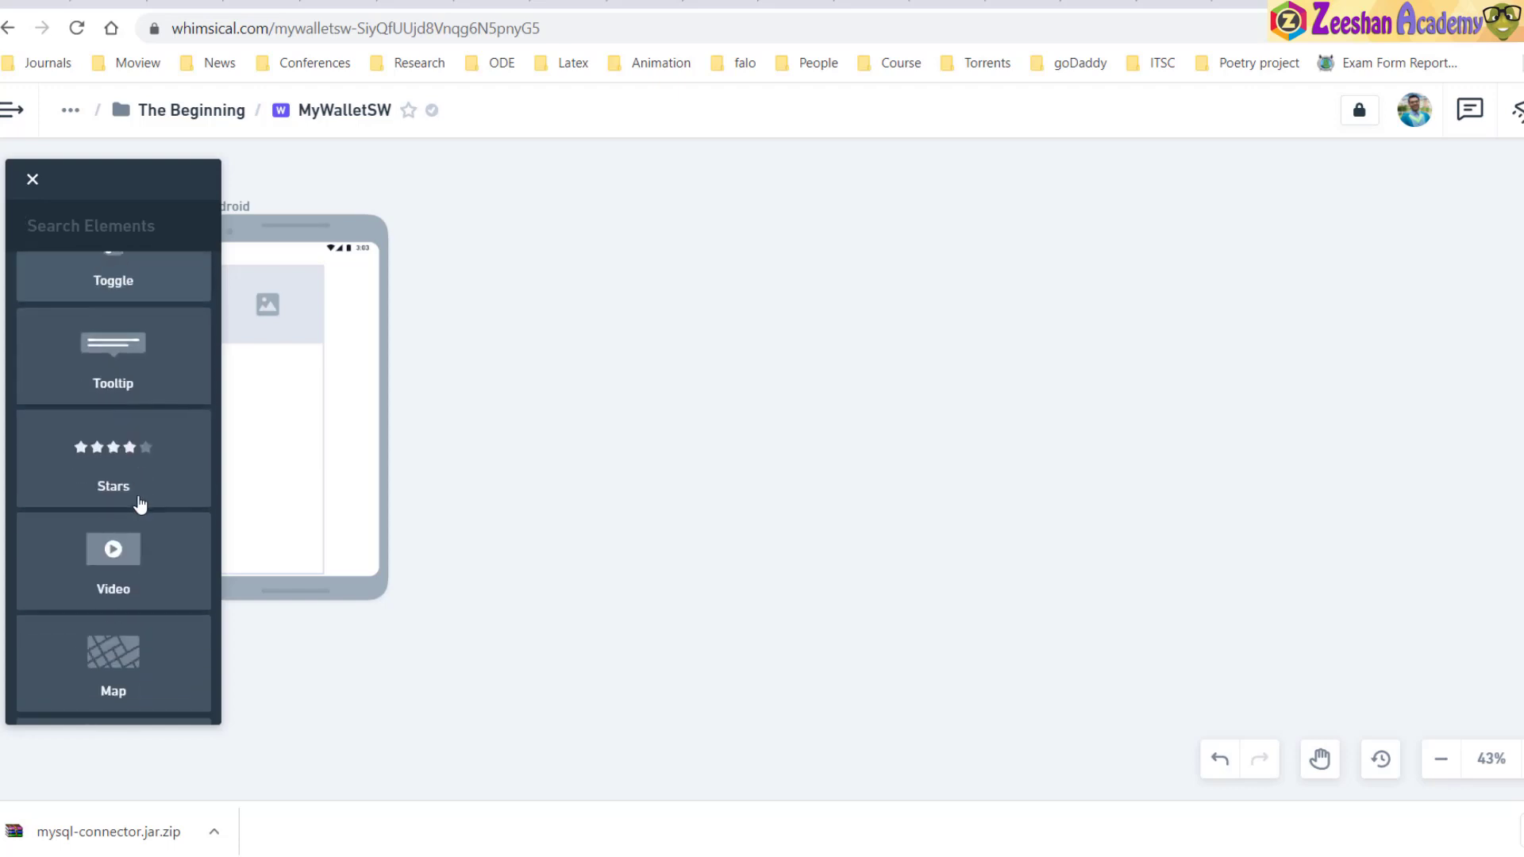
scroll(159, 414, "up", 12)
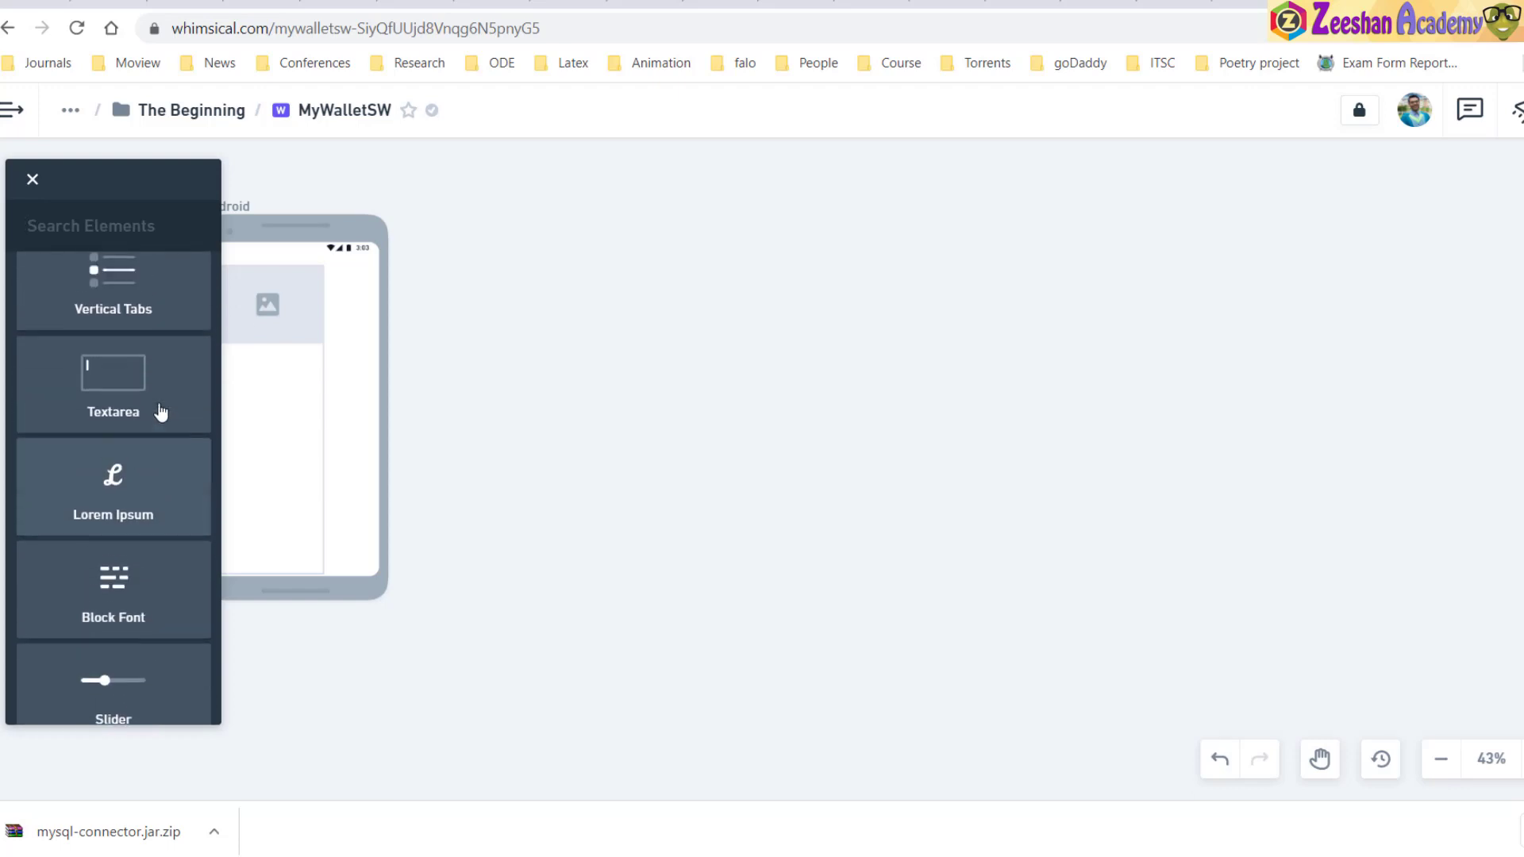
scroll(161, 411, "up", 4)
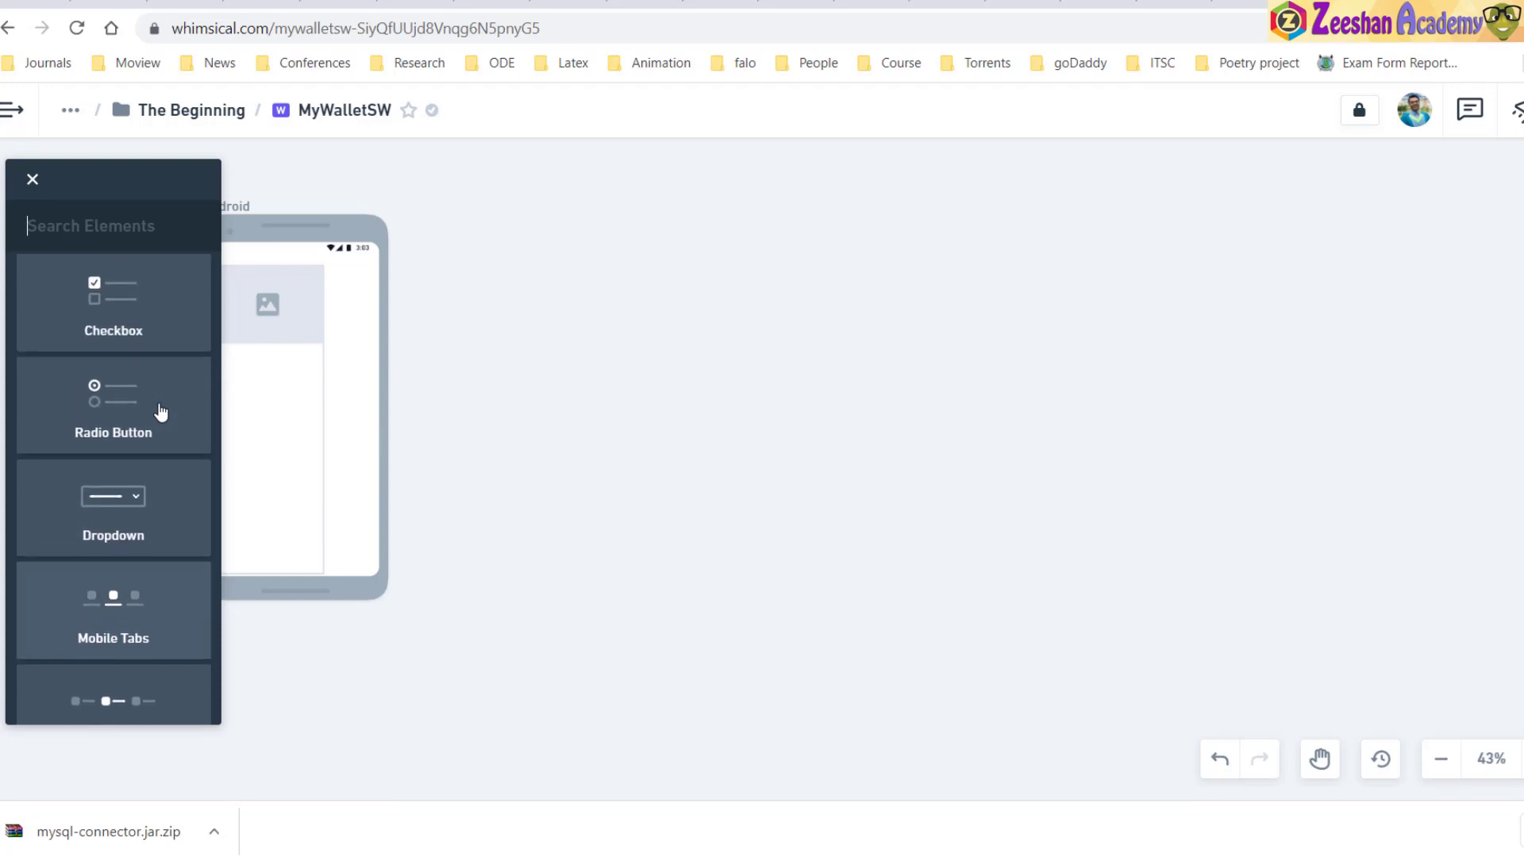
scroll(161, 411, "up", 5)
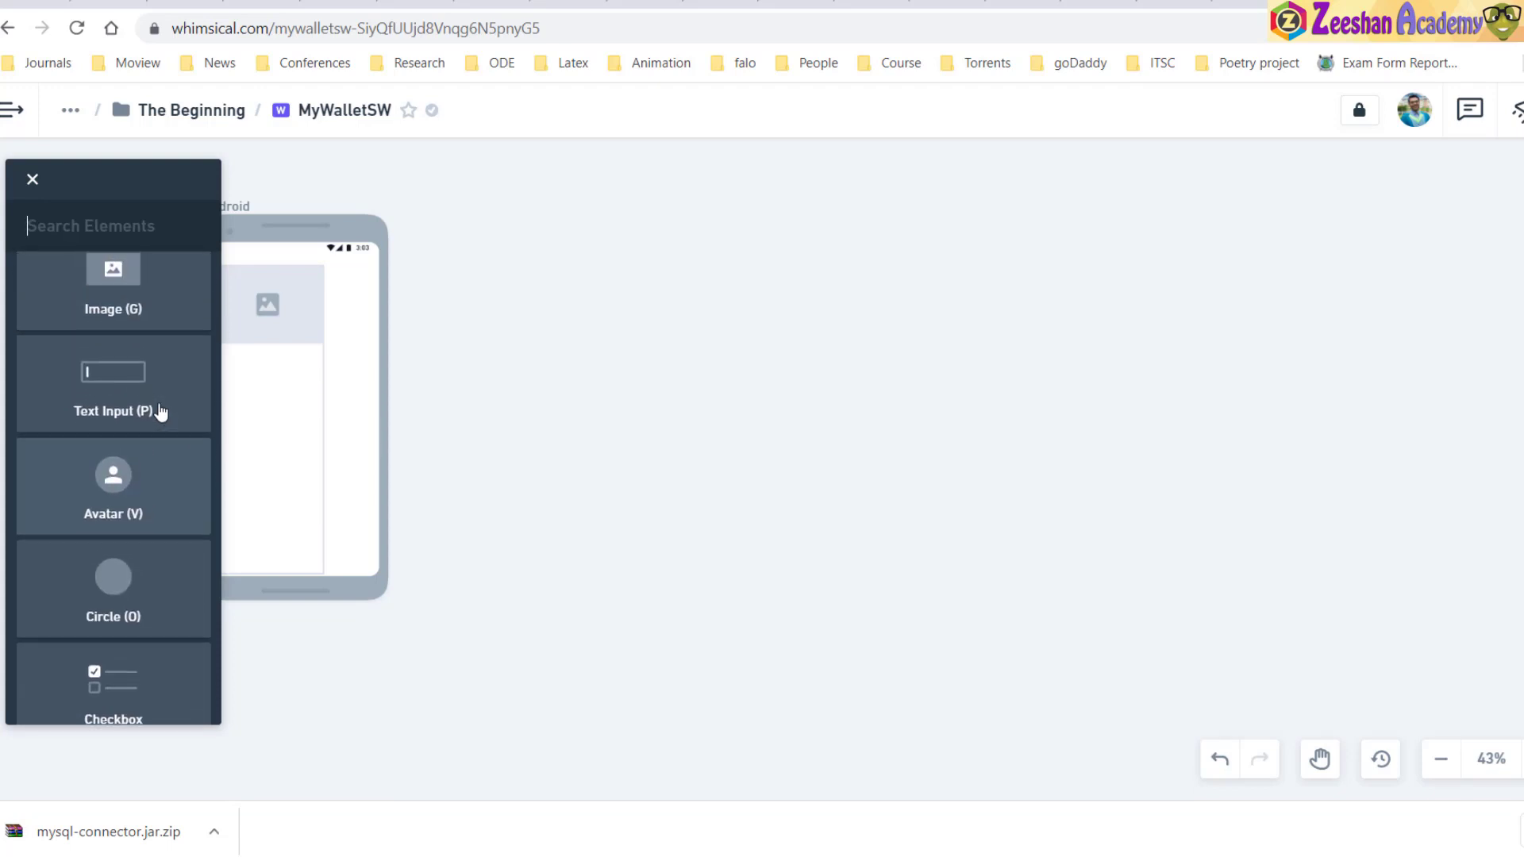
scroll(161, 411, "up", 2)
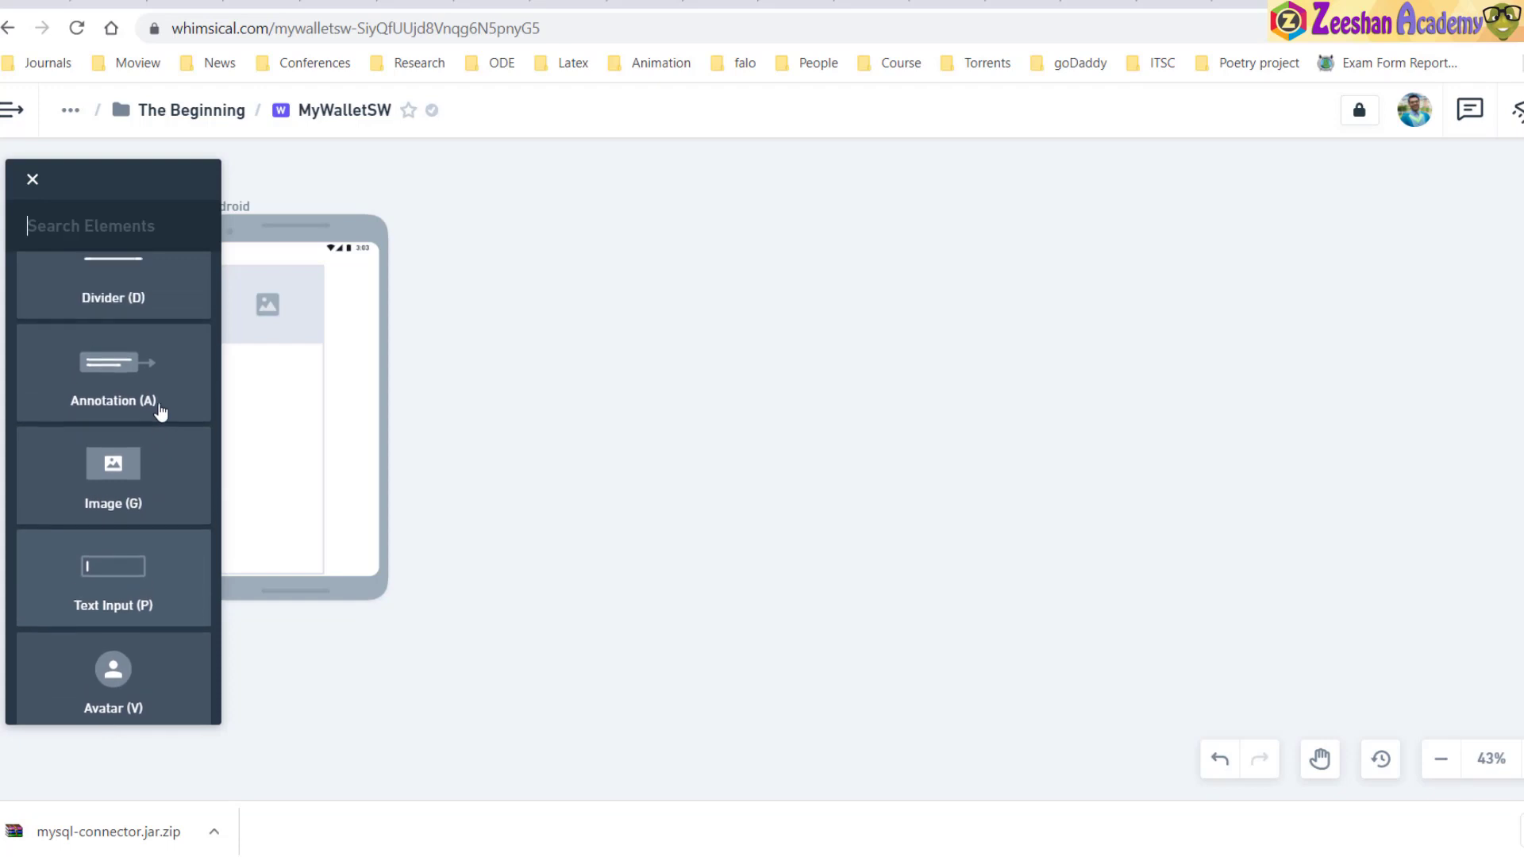
scroll(161, 411, "up", 5)
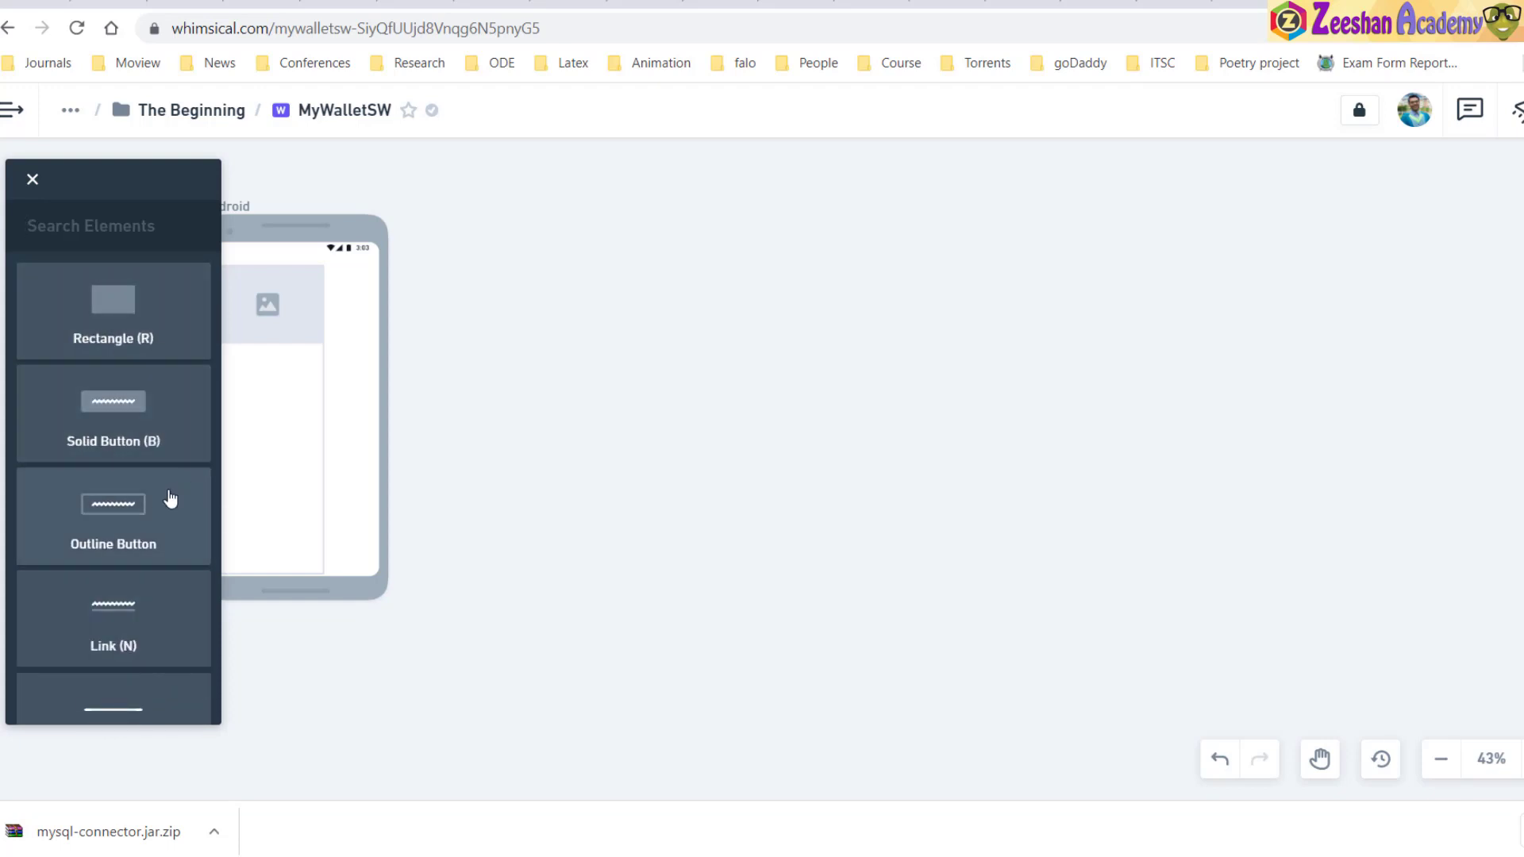
left_click(276, 363)
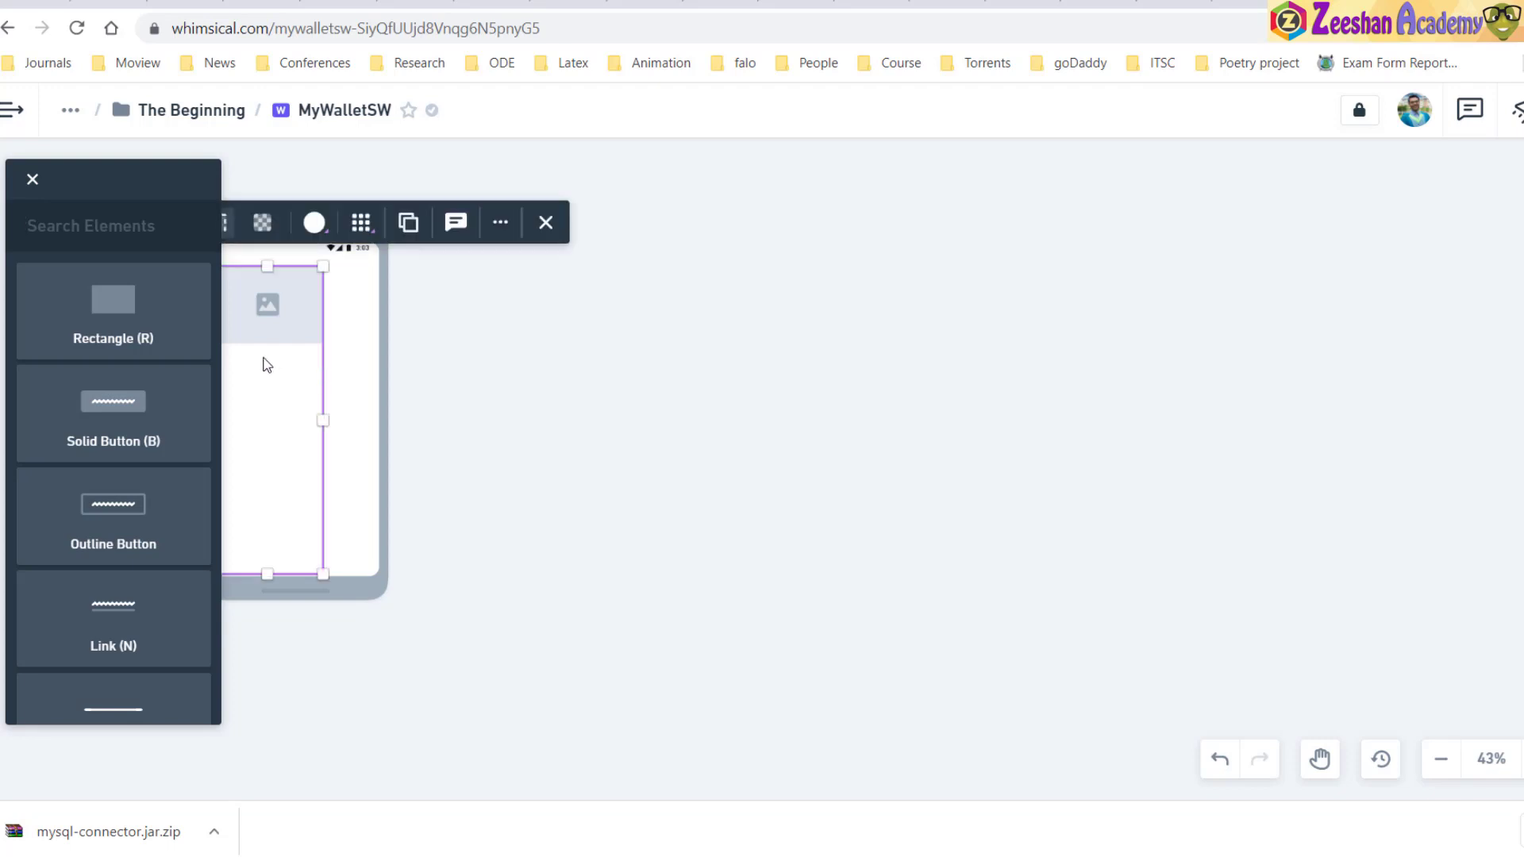
left_click(538, 355)
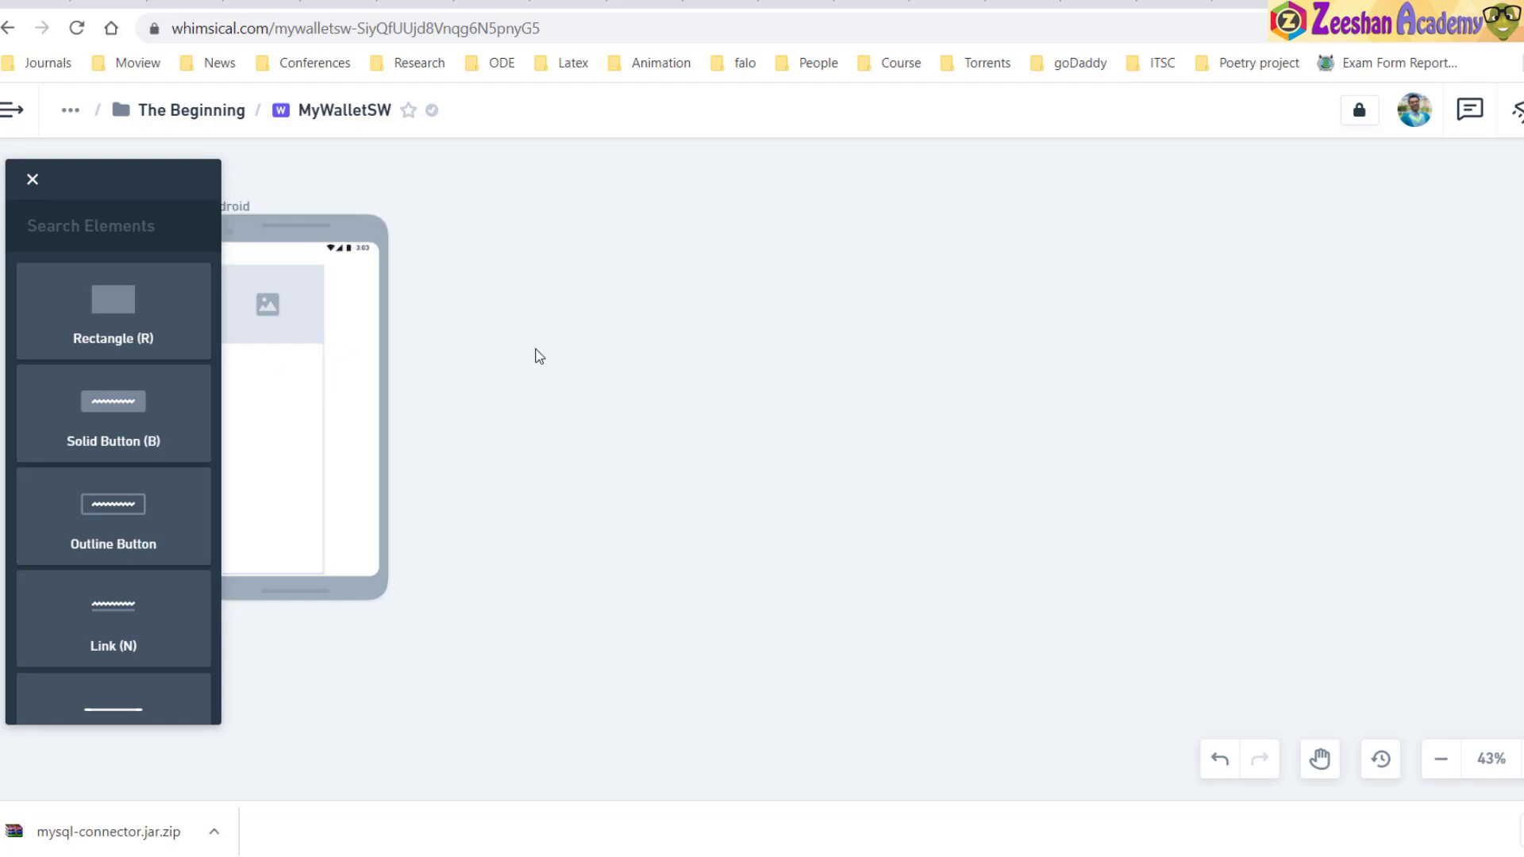
left_click(29, 179)
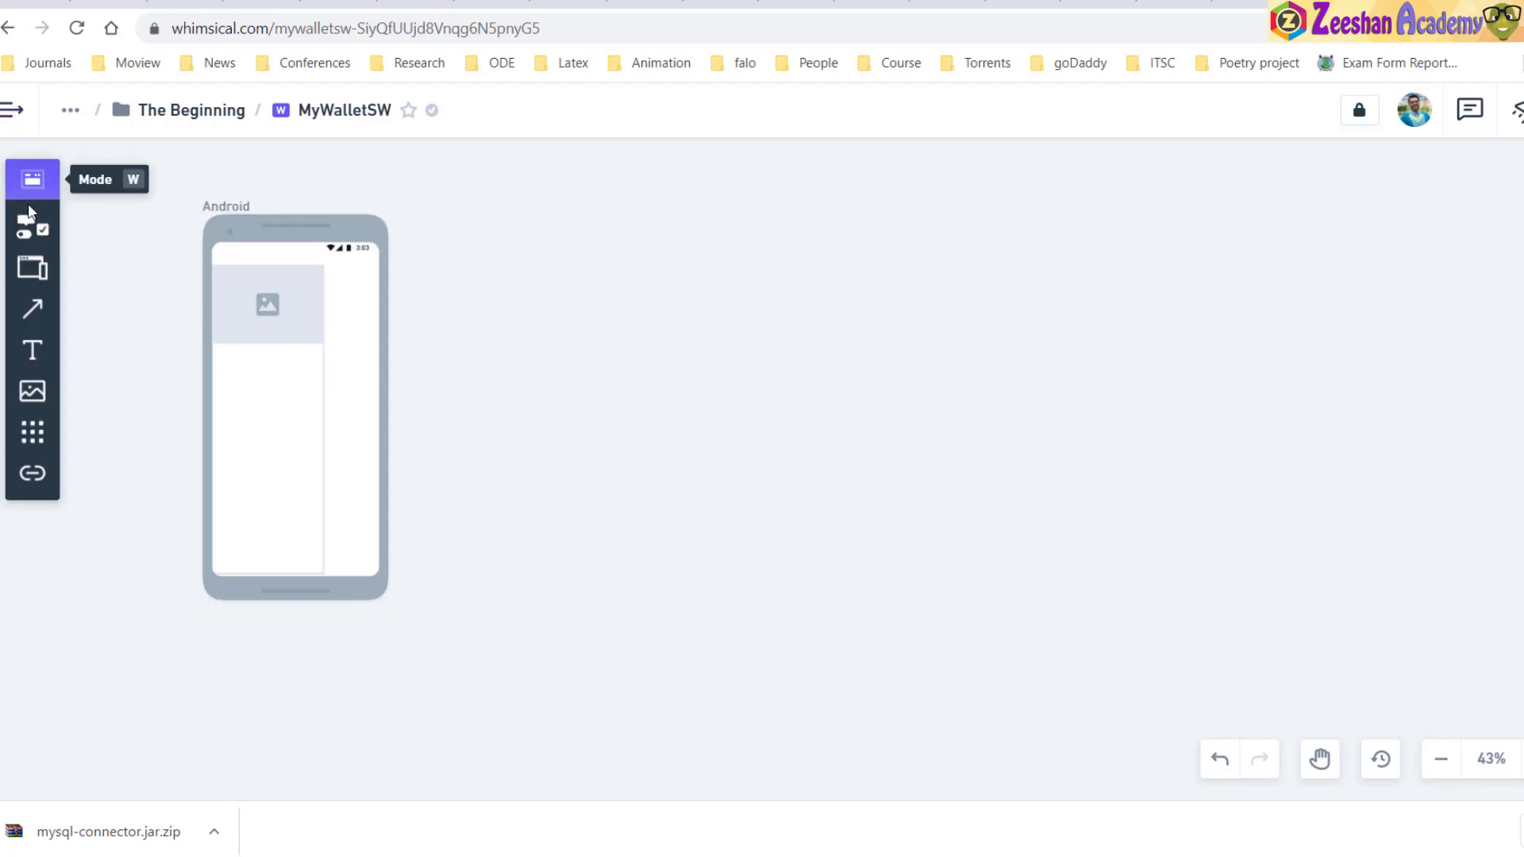
Add the text "My Wallet App" just below the large image placeholder and set its size to XL
left_click(30, 353)
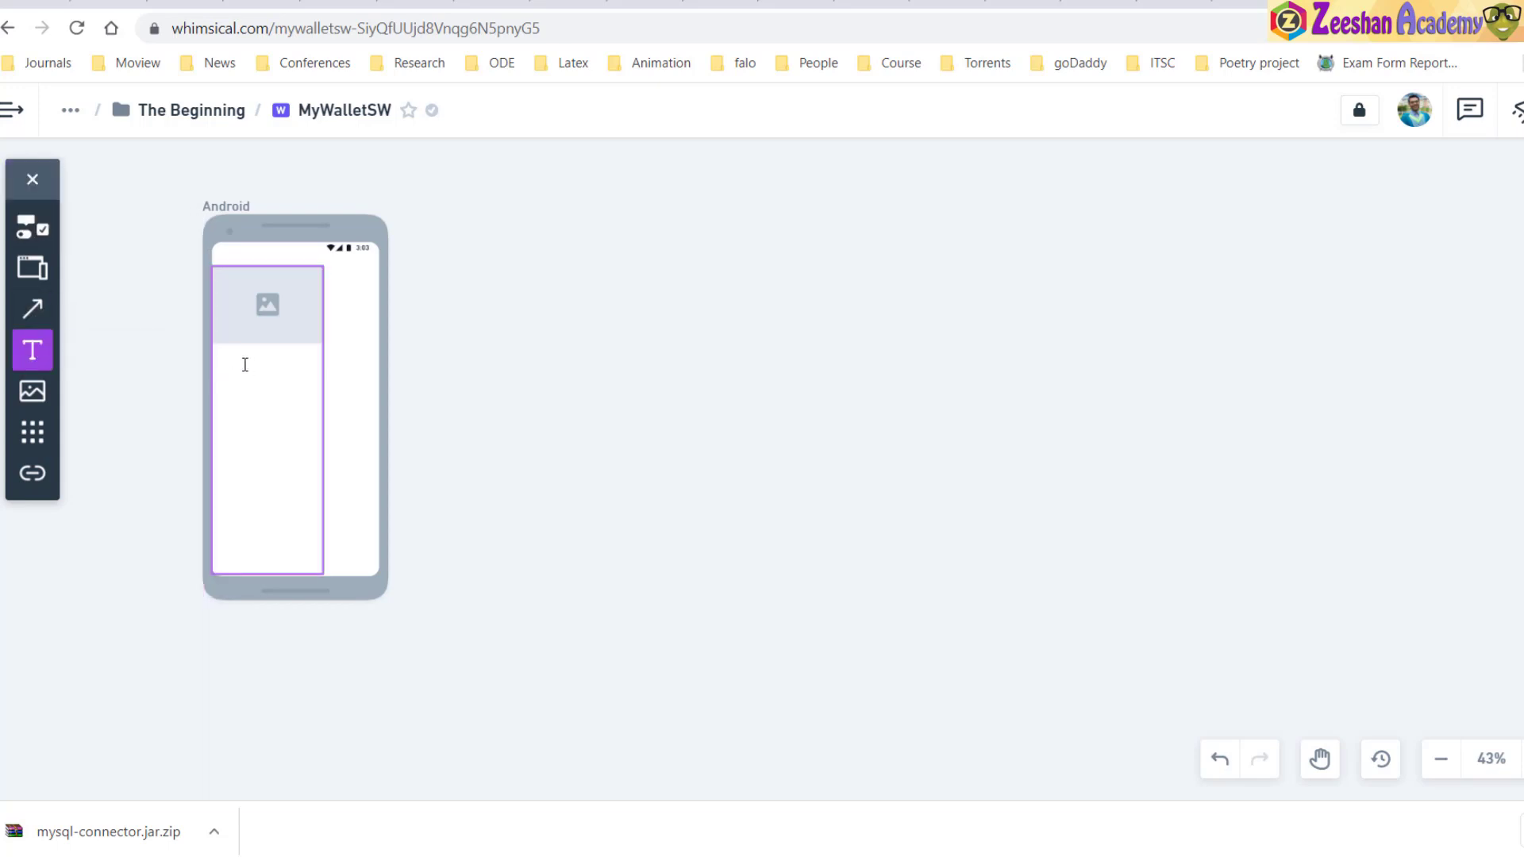
left_click(226, 351)
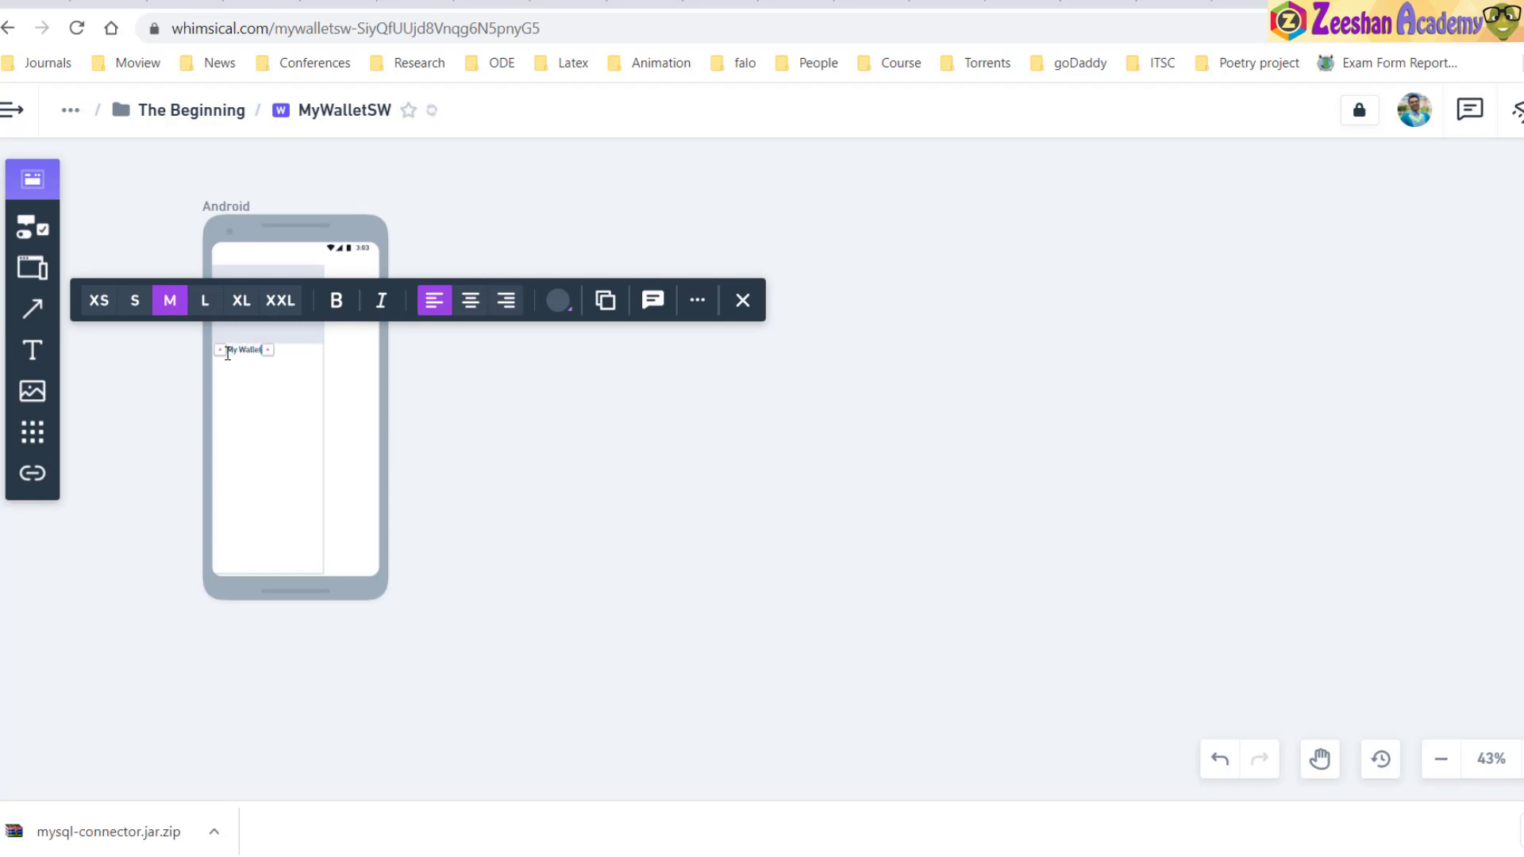
left_click(257, 302)
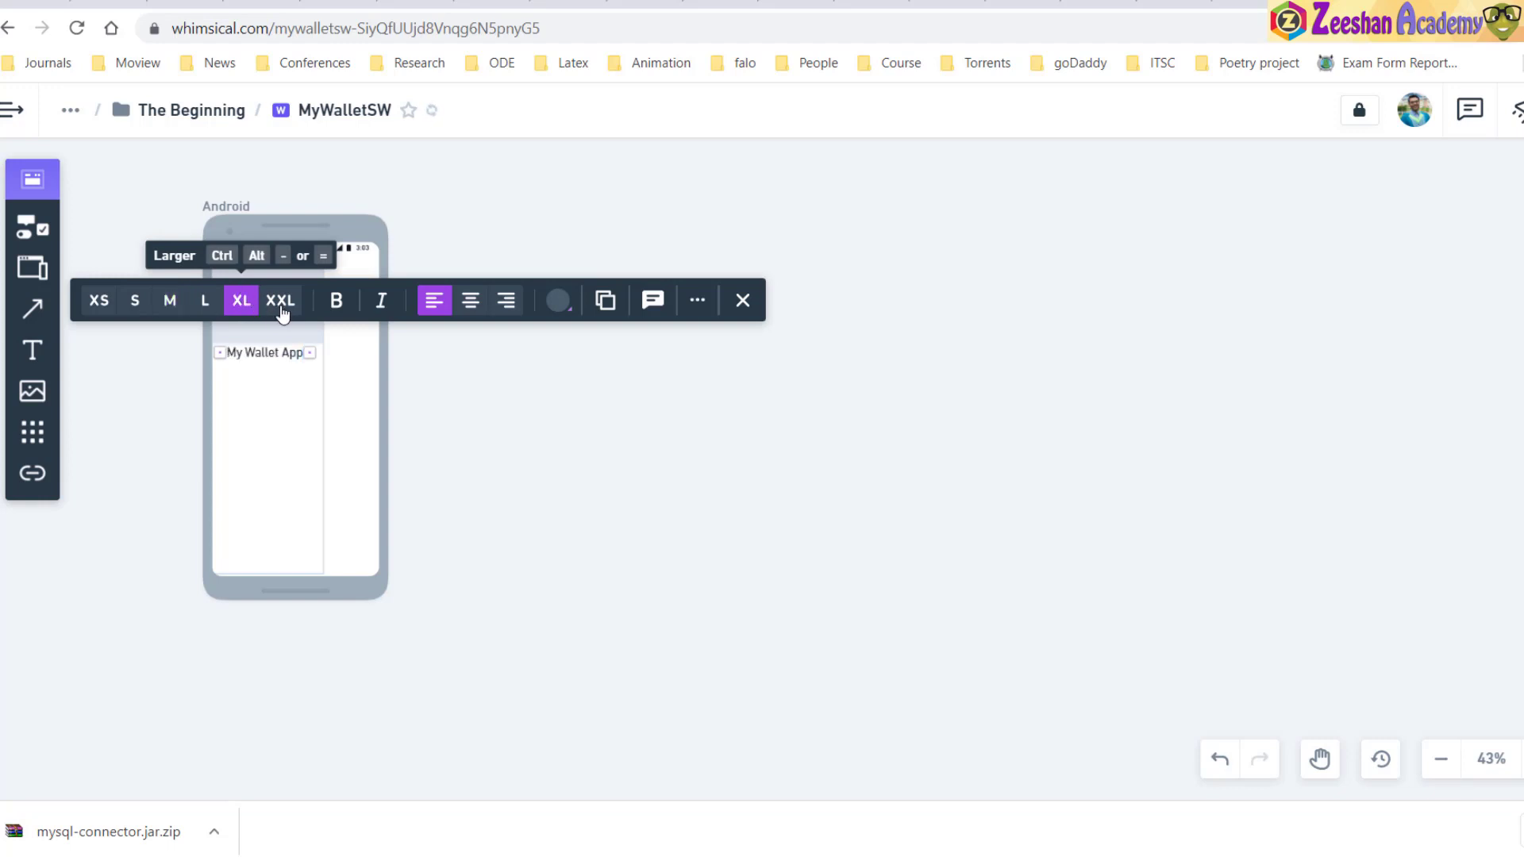
left_click(280, 304)
left_click(242, 304)
left_click(435, 375)
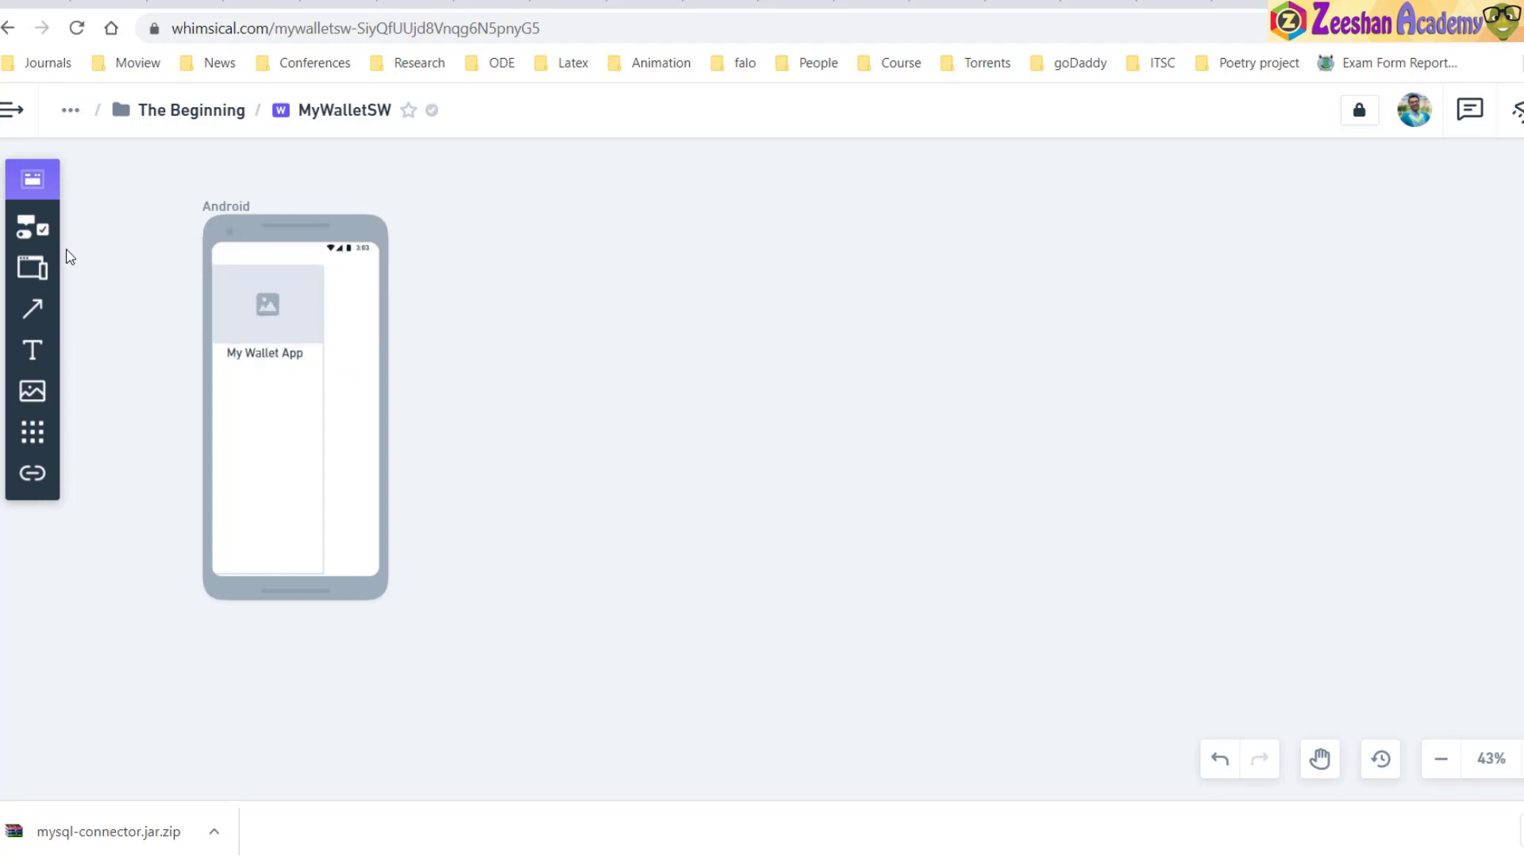
Add a solid divider line directly beneath the "My Wallet App" title, spanning about the width of the text
left_click(32, 228)
scroll(132, 491, "down", 2)
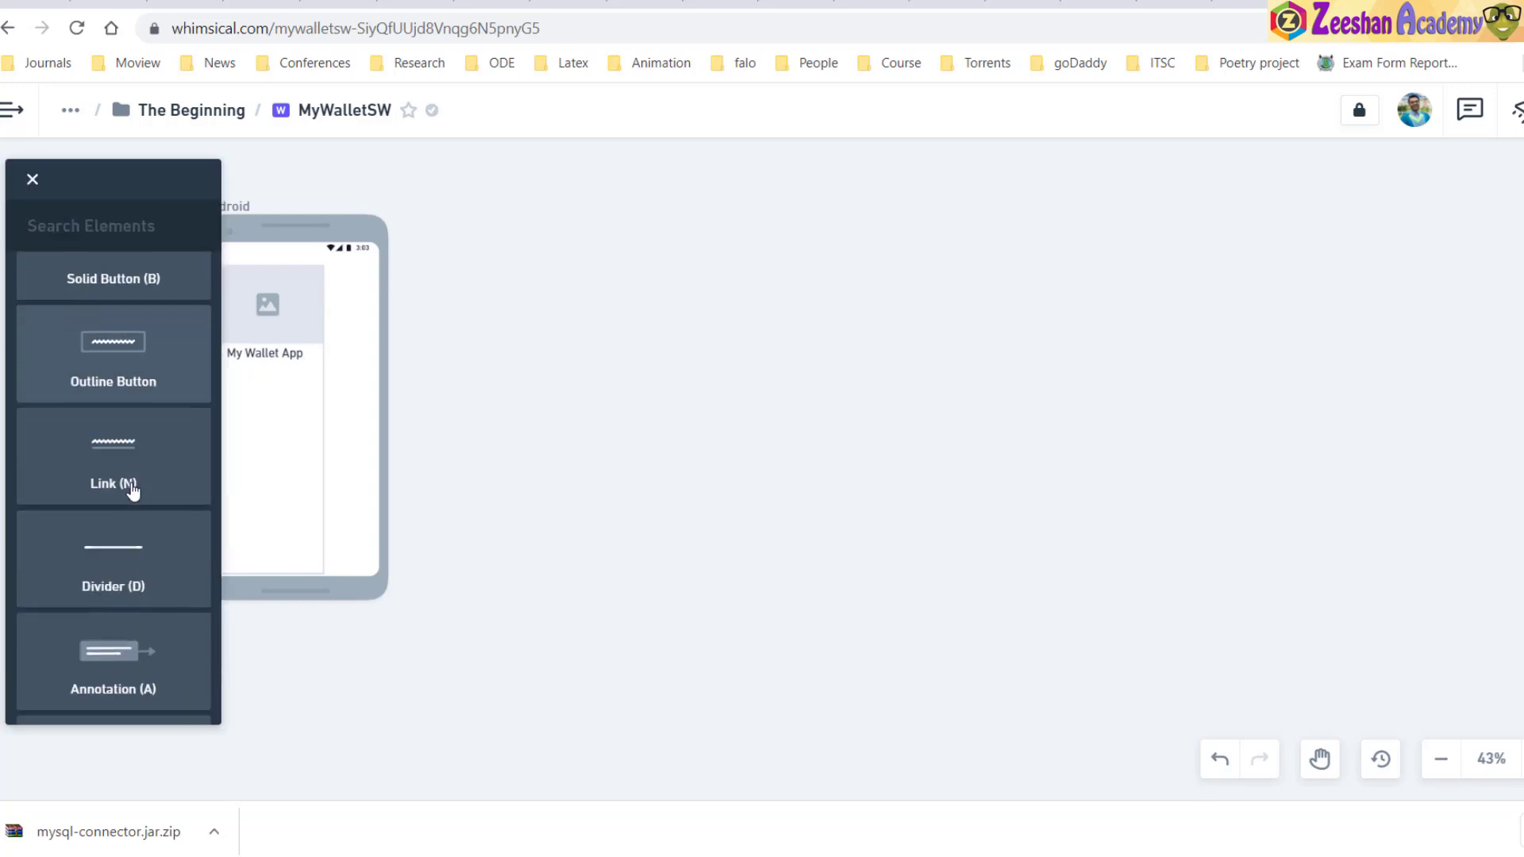
scroll(133, 491, "down", 1)
left_click(122, 534)
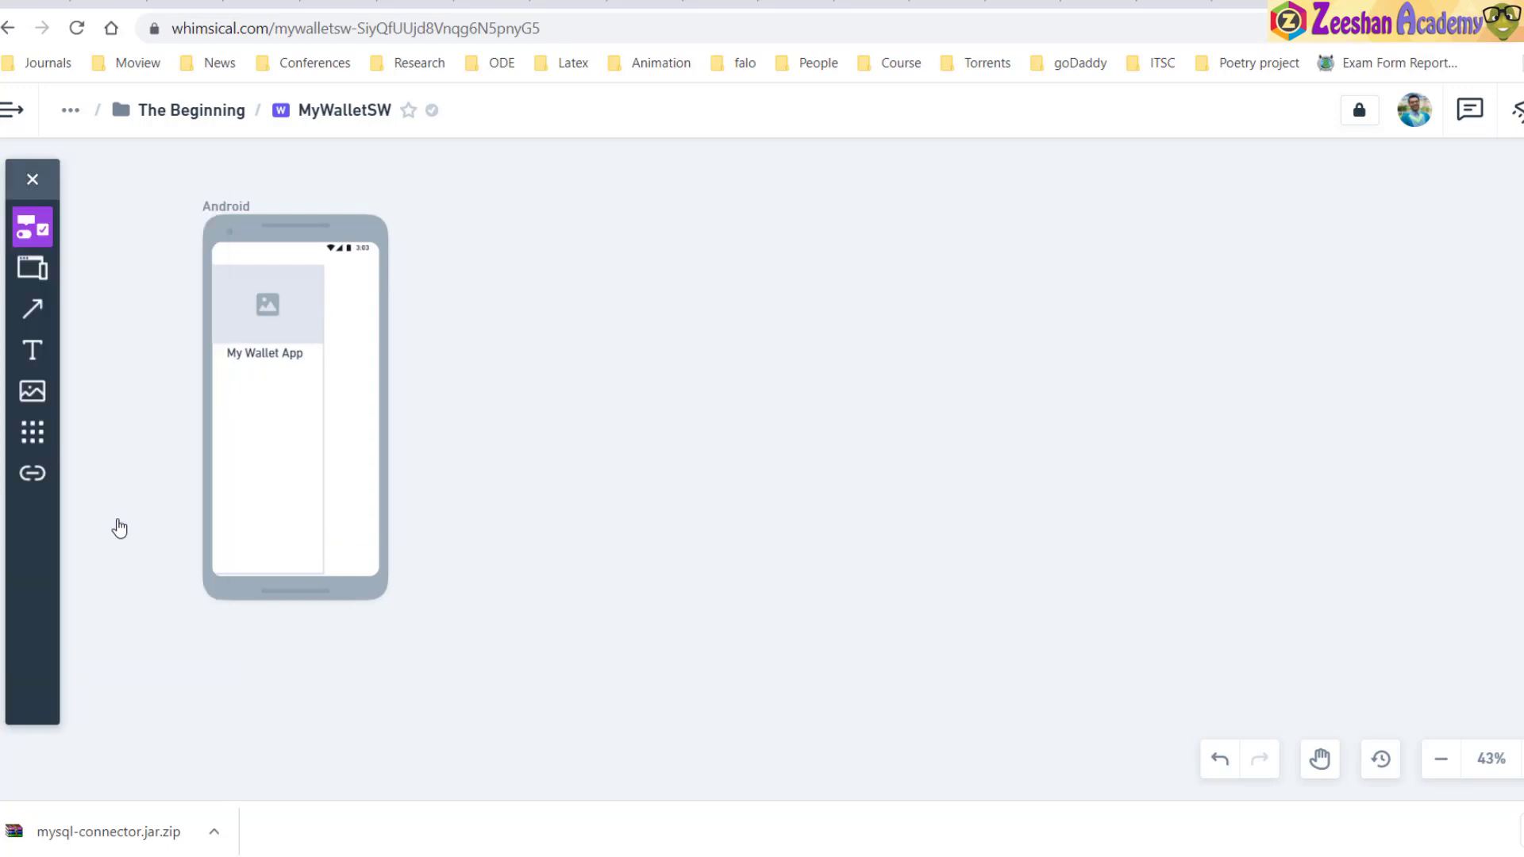
left_click(227, 357)
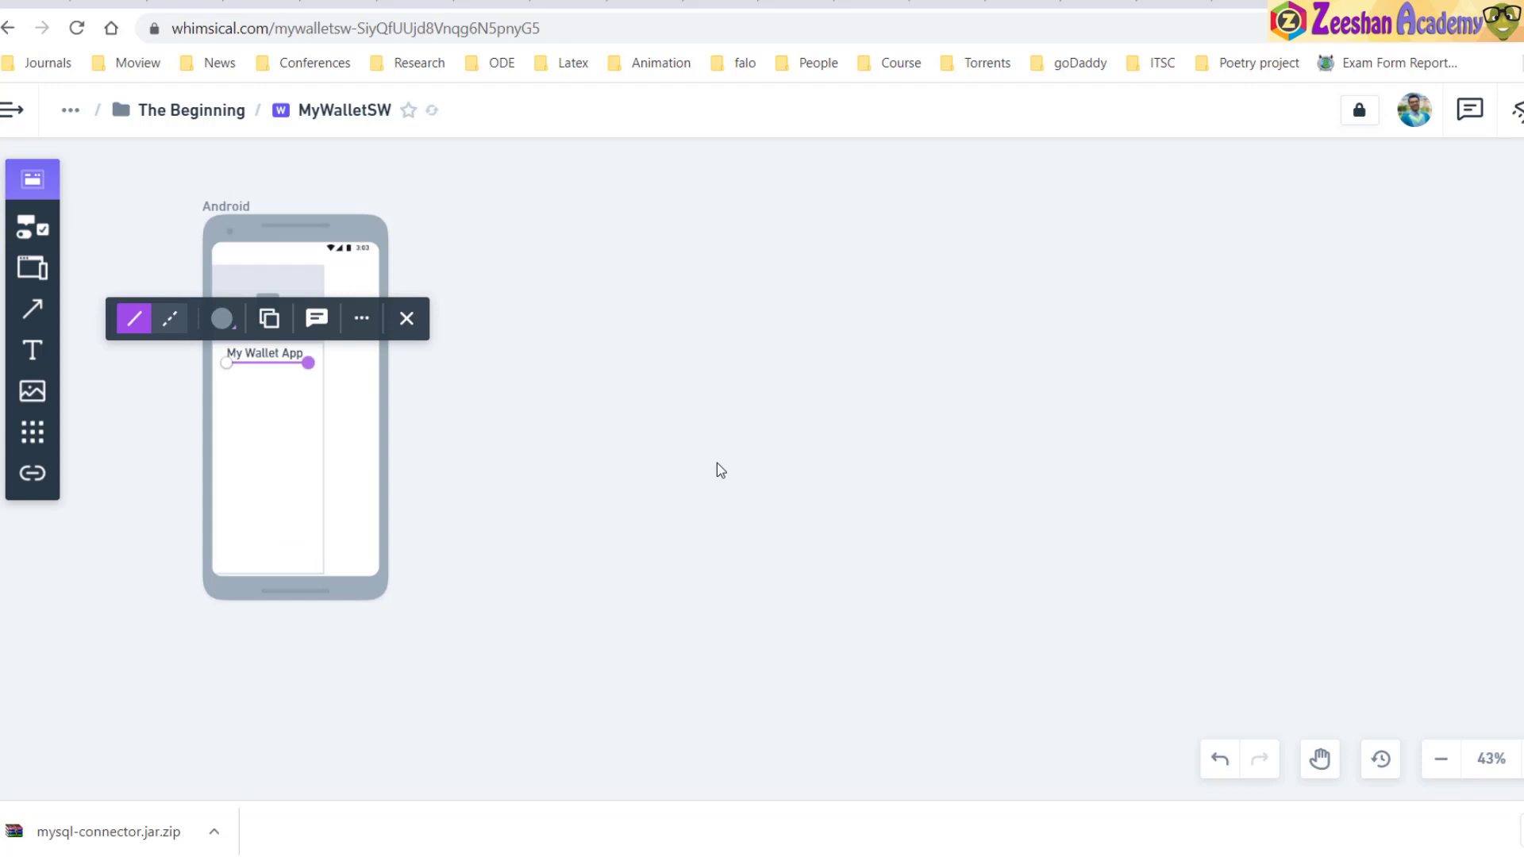
left_click(637, 454)
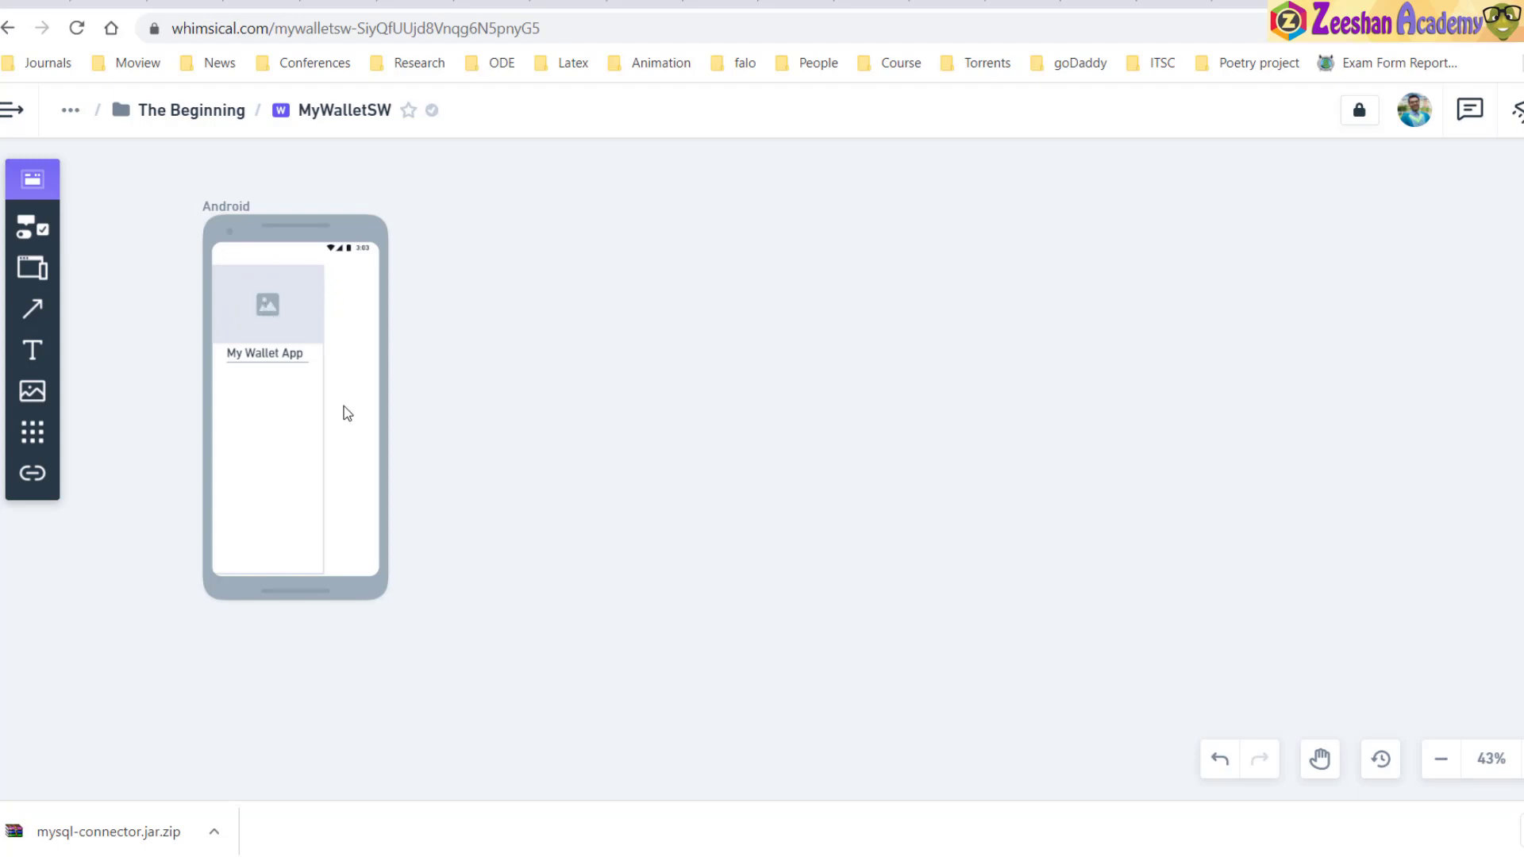
Add a small image placeholder as a menu icon below the divider, near the left side of the tall rectangle
left_click(32, 227)
scroll(151, 535, "down", 3)
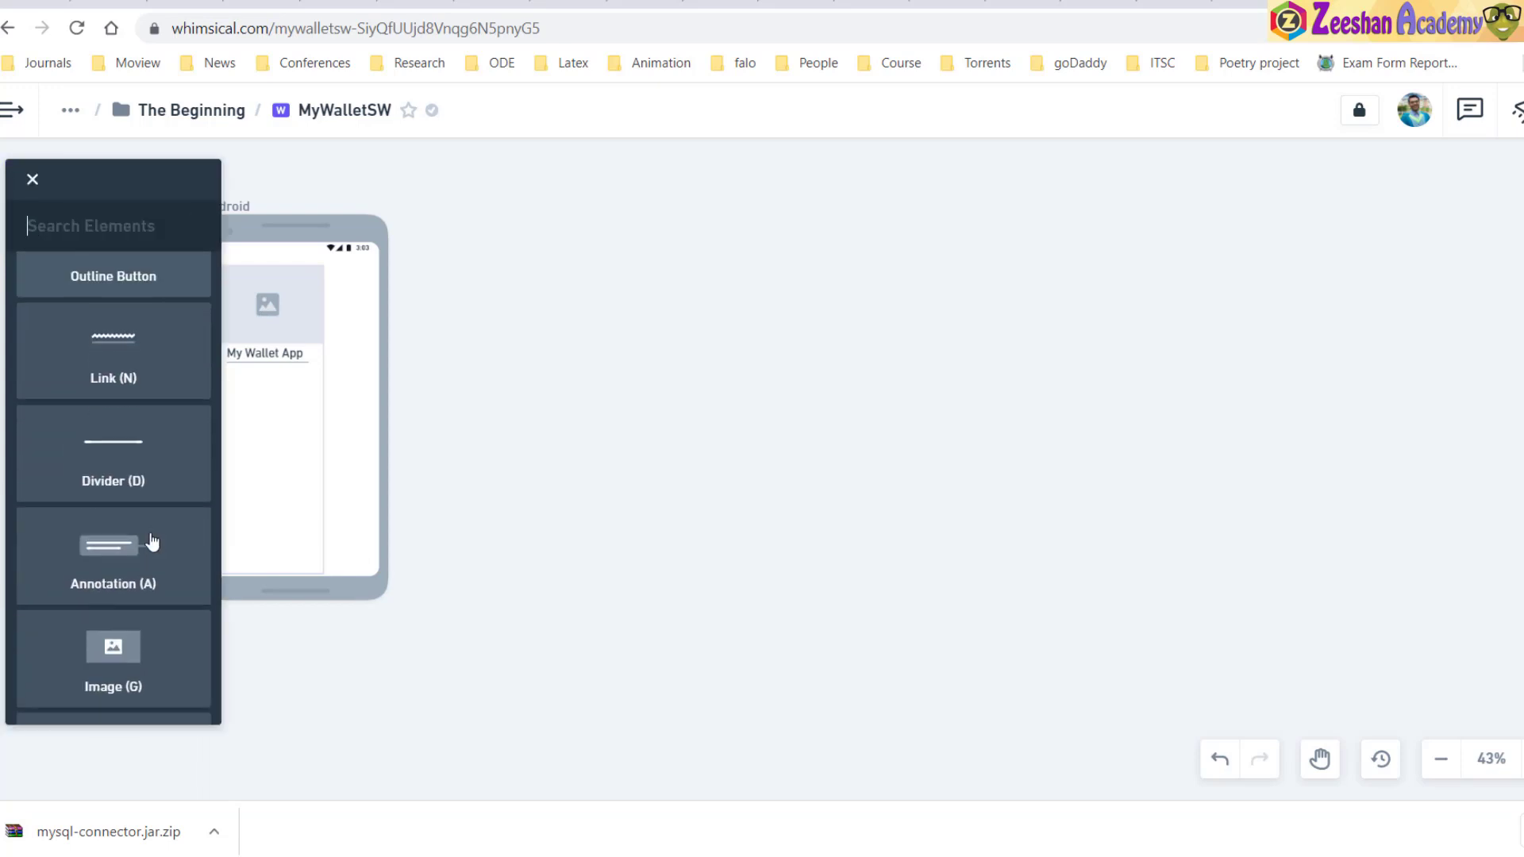
scroll(125, 585, "up", 2)
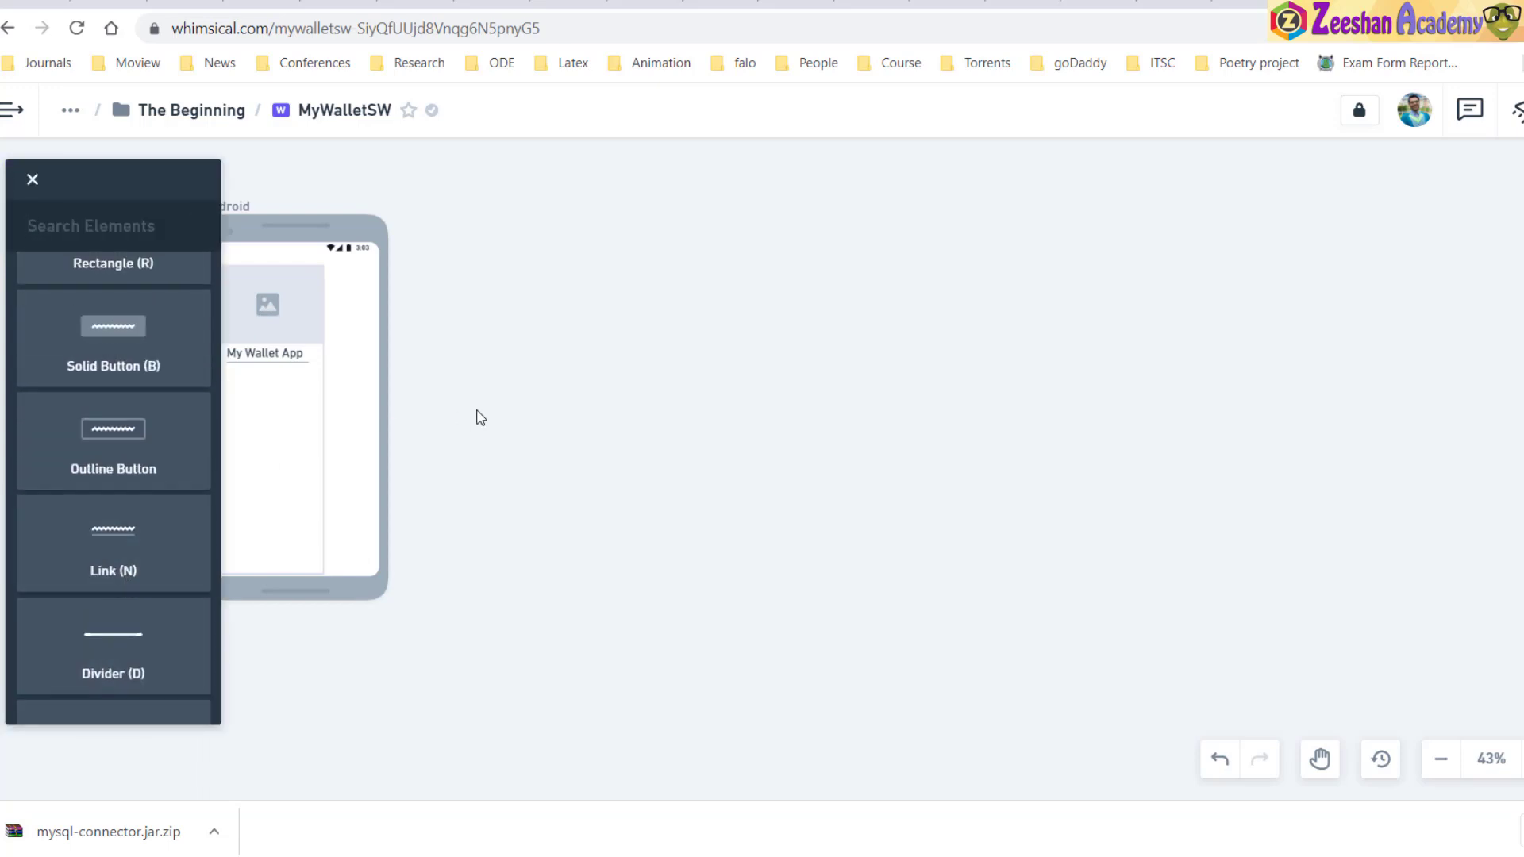
scroll(145, 367, "up", 1)
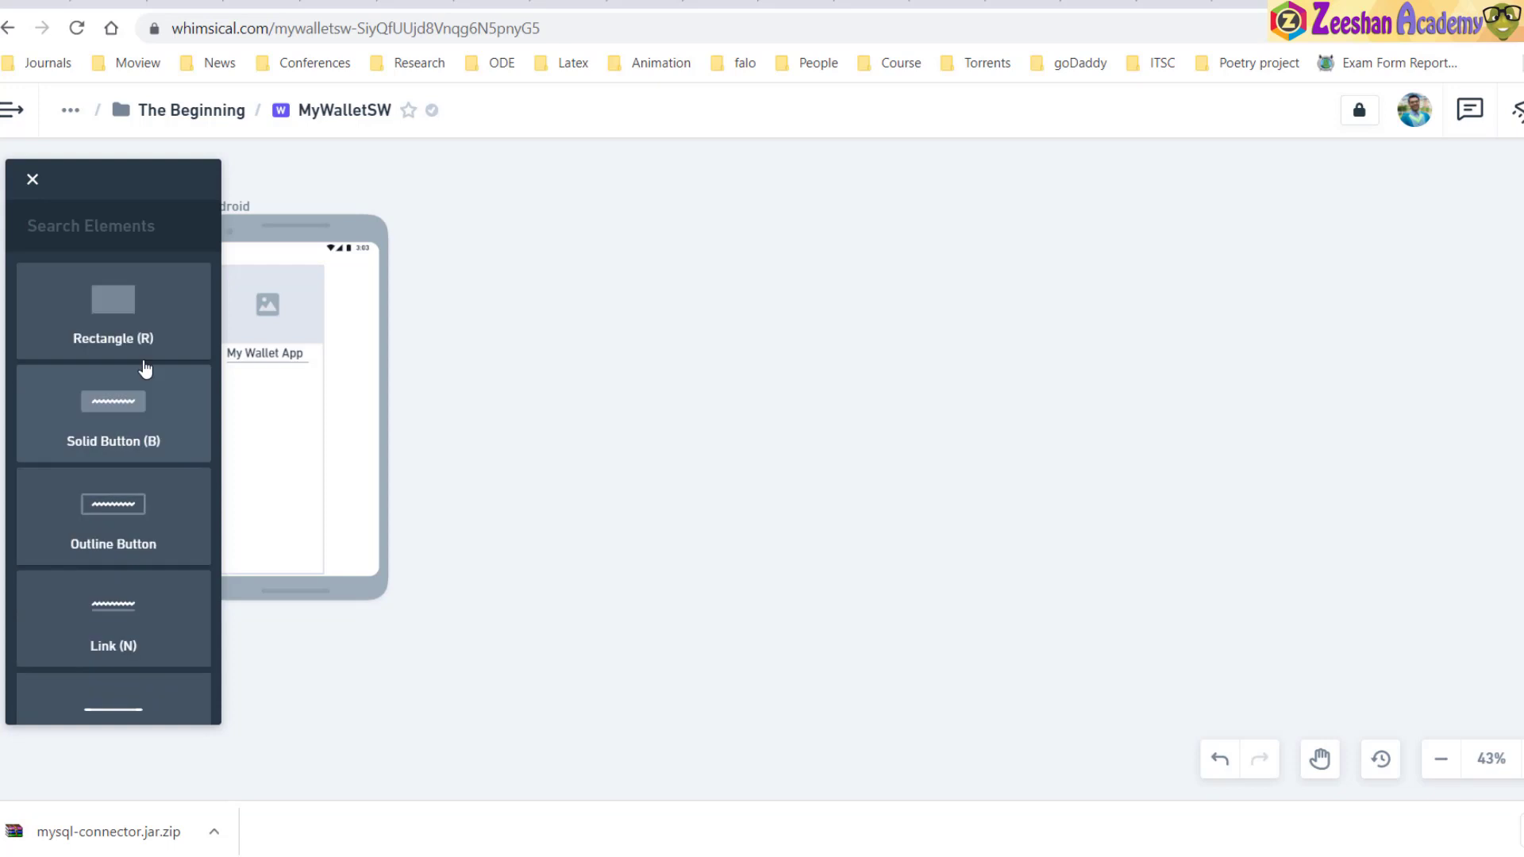
scroll(122, 520, "down", 5)
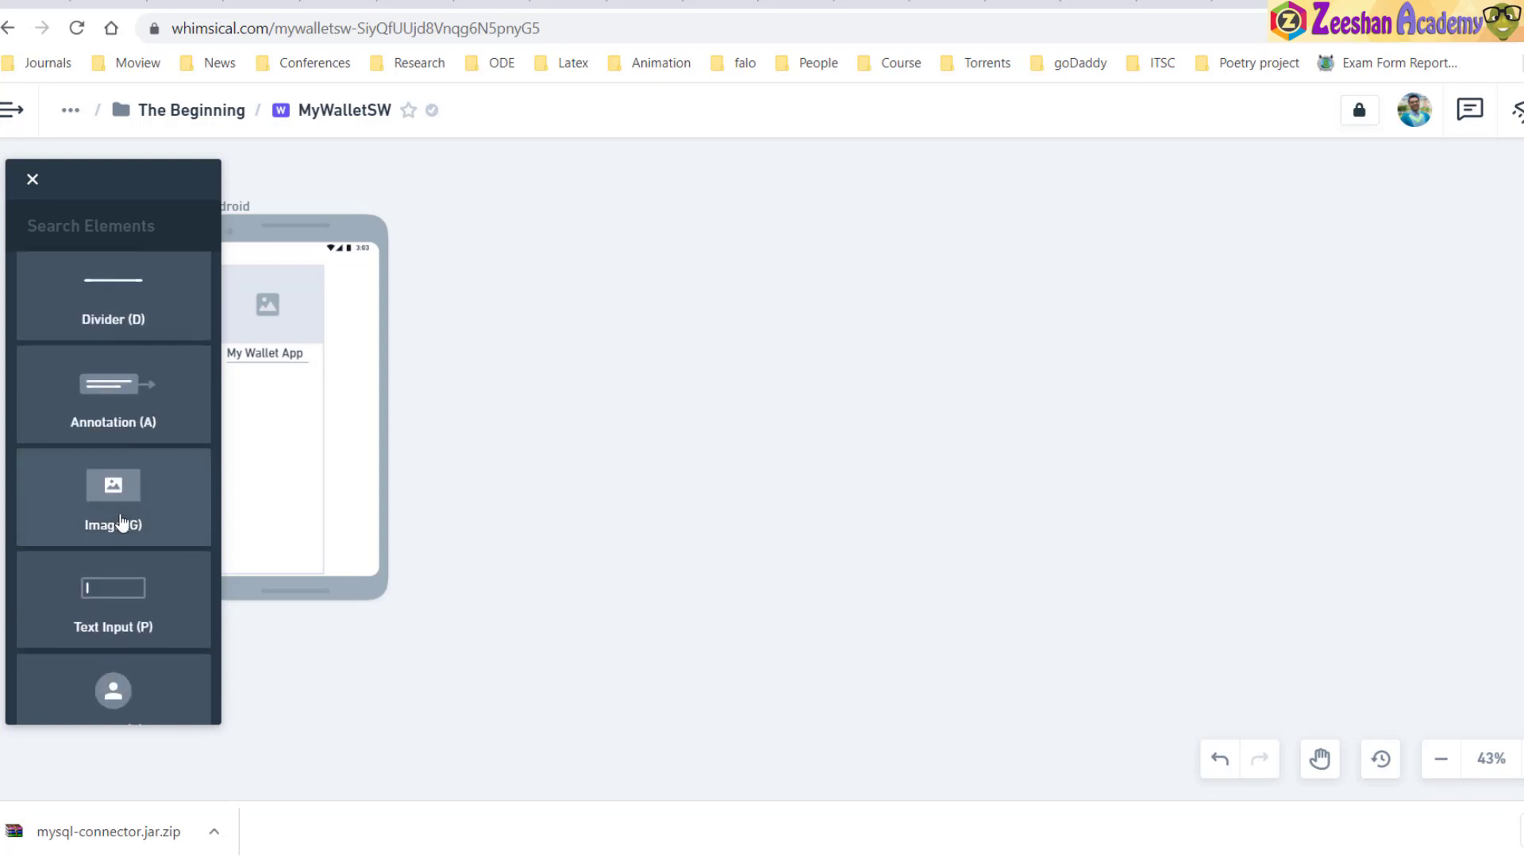
left_click_drag(121, 523, 219, 382)
left_click_drag(329, 459, 232, 403)
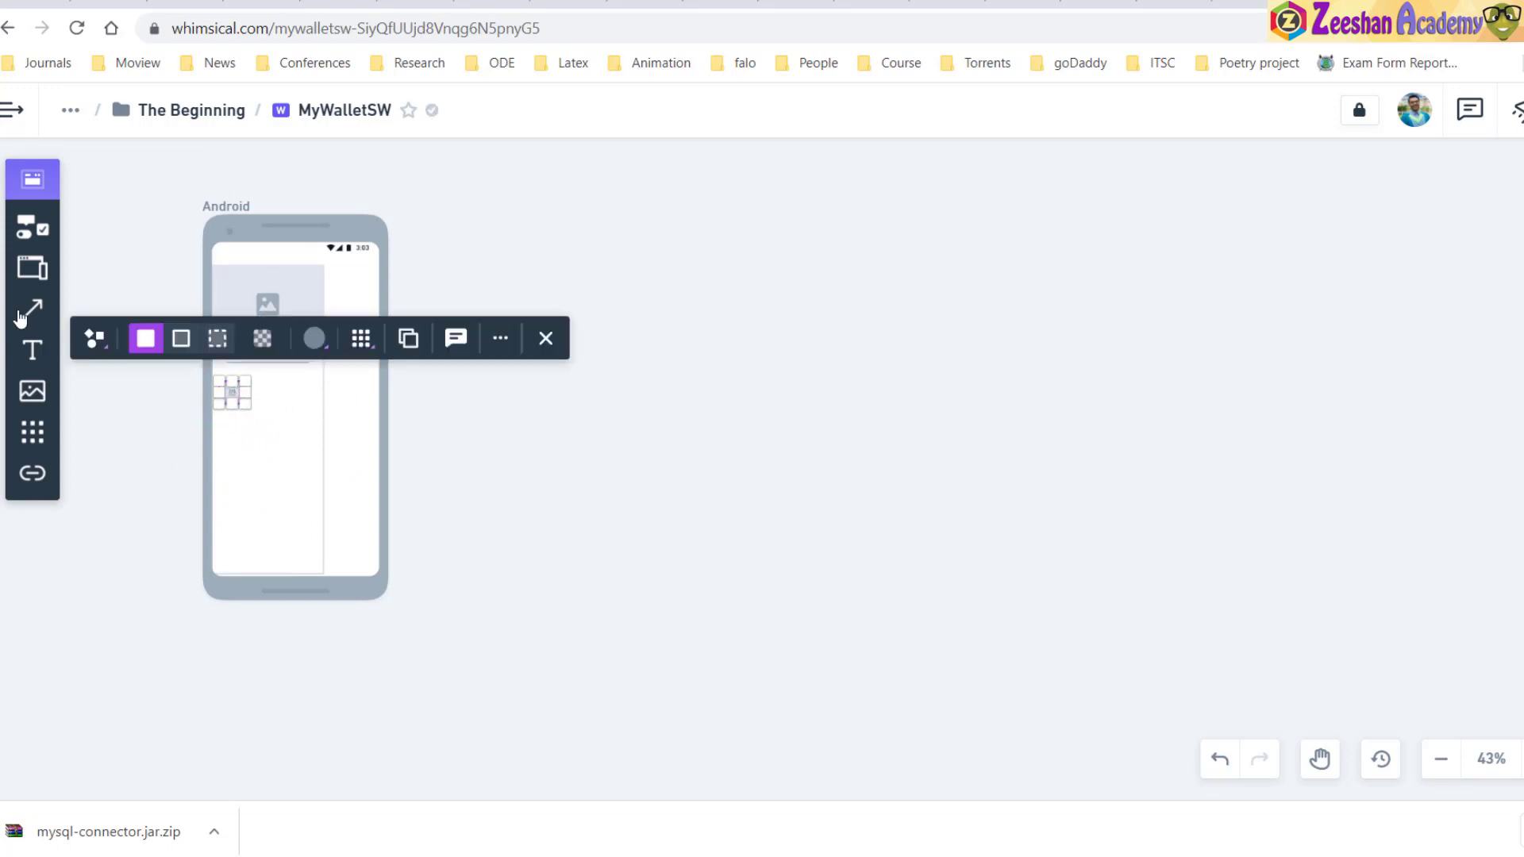
Add the text "Monthly Budget" beside the small image placeholder and set its size to XL
left_click(33, 350)
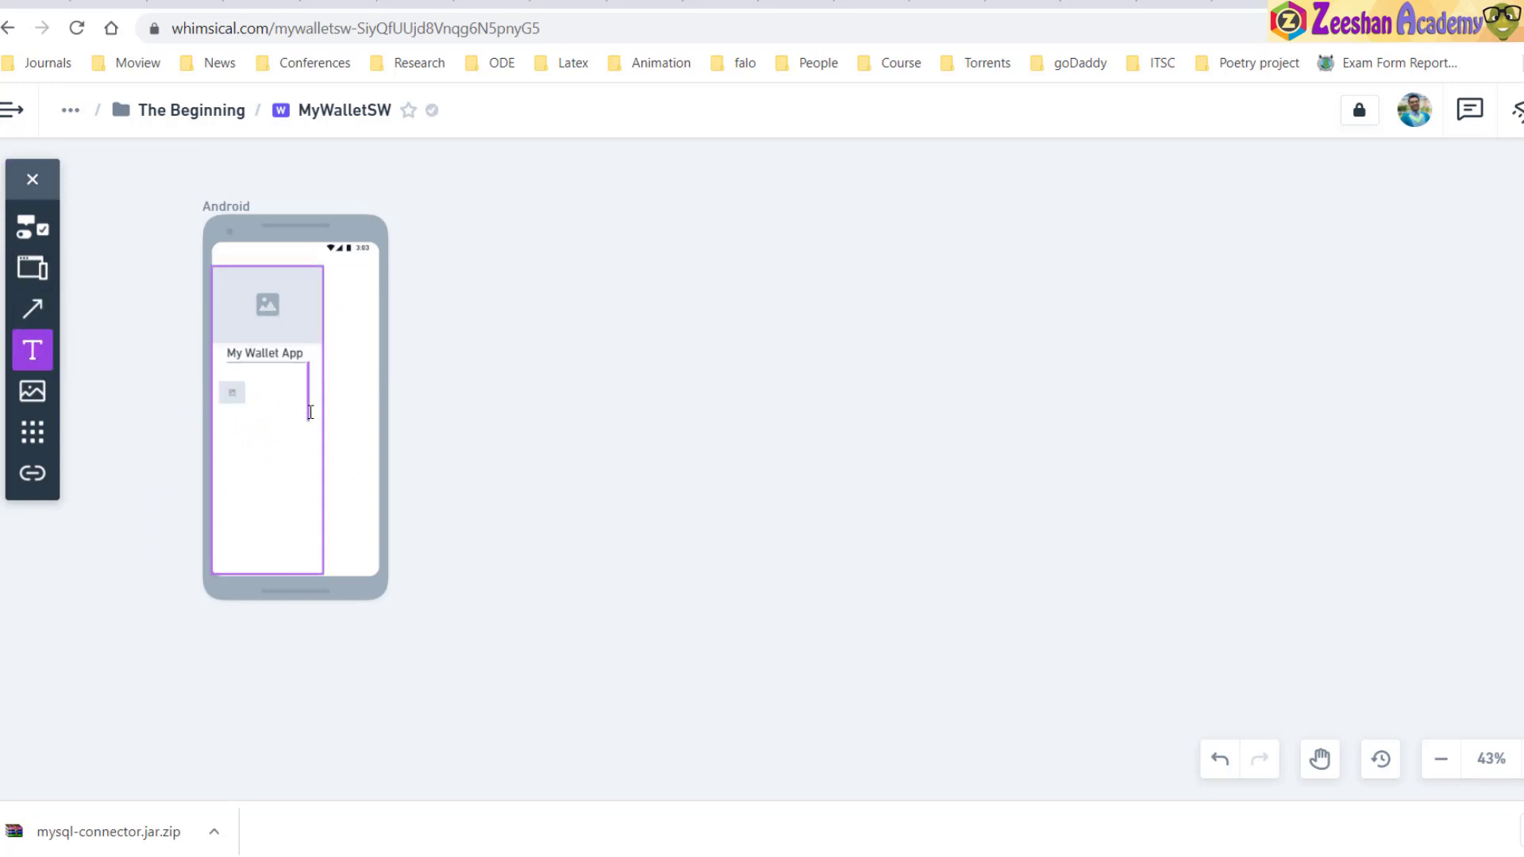
left_click(253, 397)
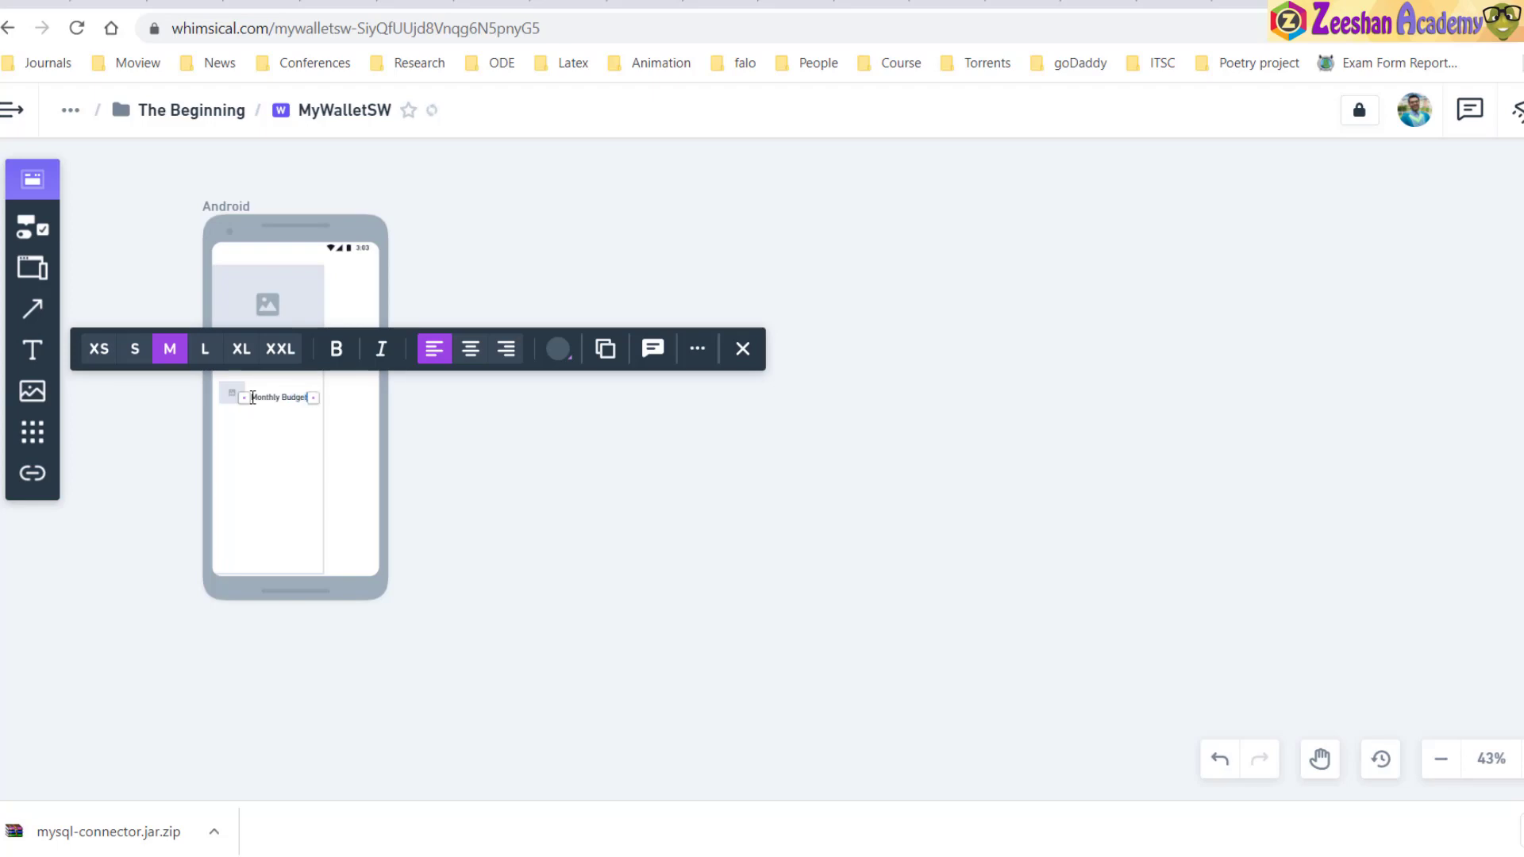
left_click(241, 348)
left_click(531, 437)
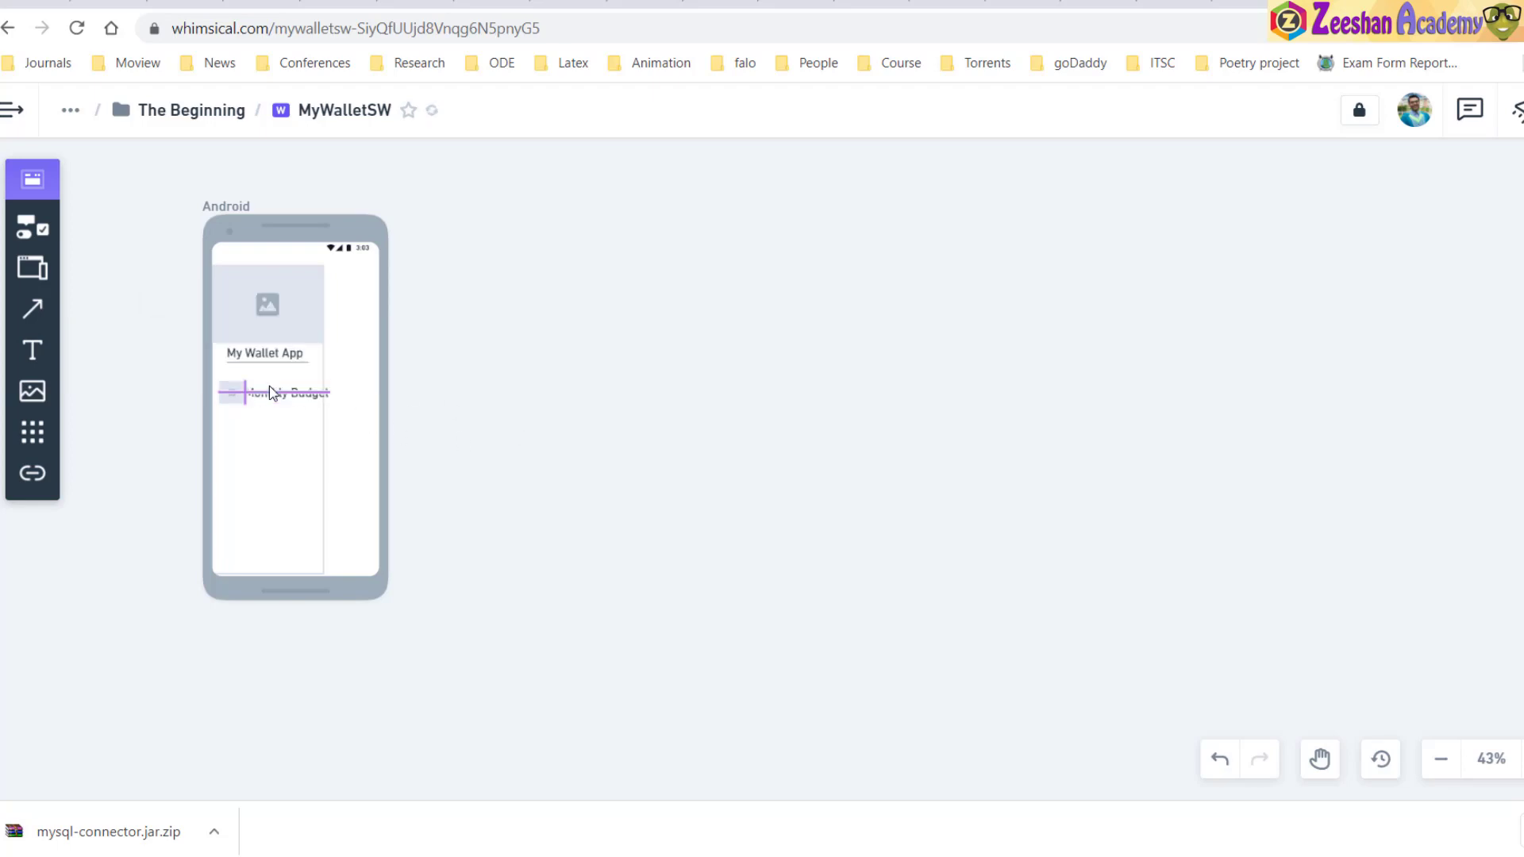
Move the small image placeholder to the rectangle's left edge and place the "Monthly Budget" label directly beside it, within the rectangle
left_click_drag(269, 386, 226, 394)
left_click(223, 391)
left_click(269, 405)
left_click(269, 403)
left_click(612, 406)
scroll(286, 492, "up", 3)
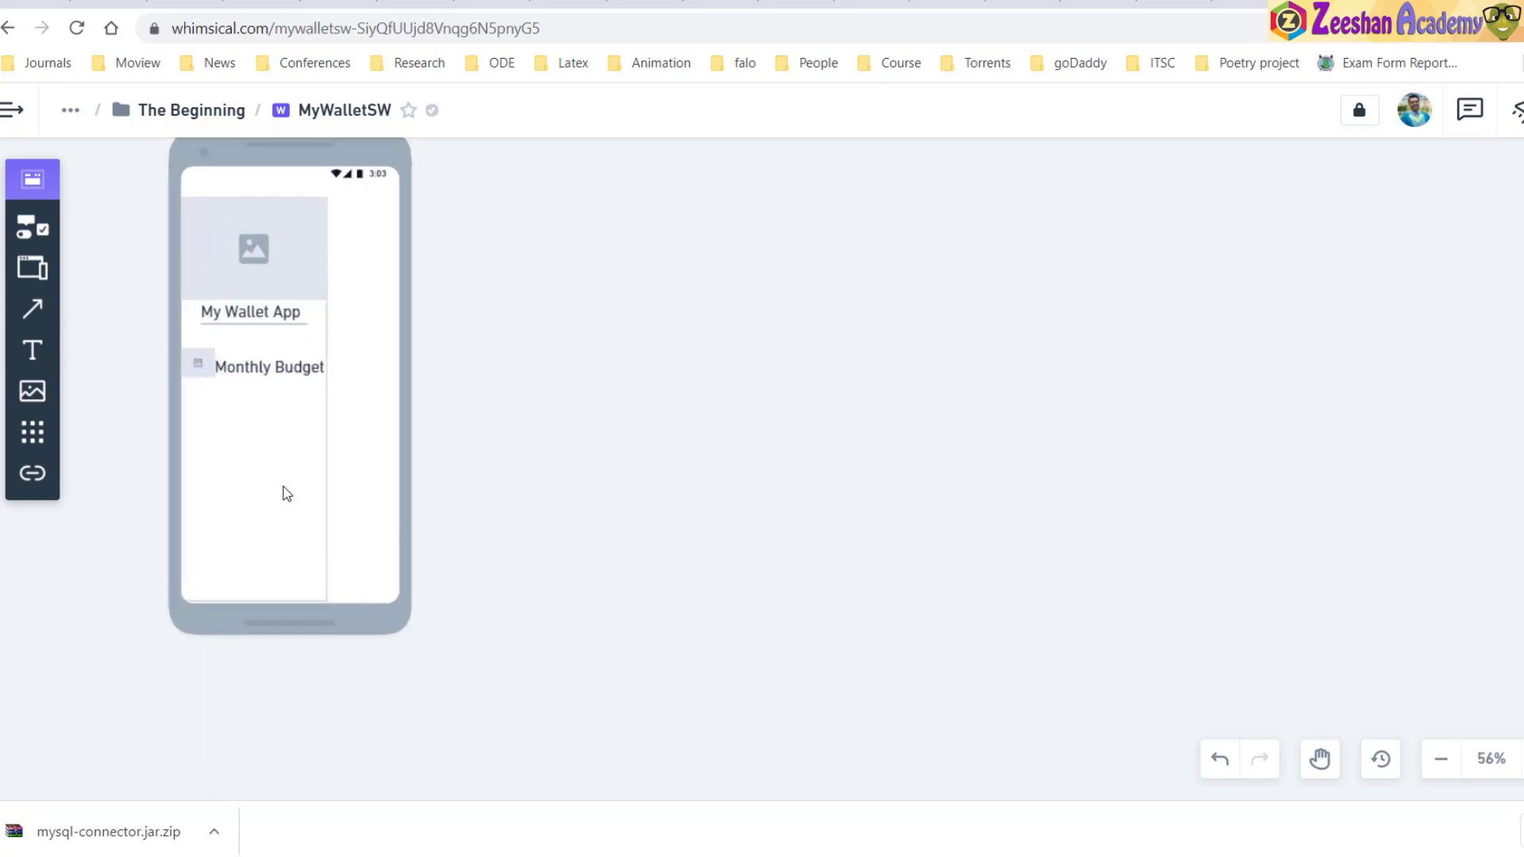
Move the "Monthly Budget" label up slightly to line up vertically with the small image placeholder beside it
scroll(287, 493, "up", 3)
scroll(287, 493, "left", 3)
scroll(286, 492, "down", 2)
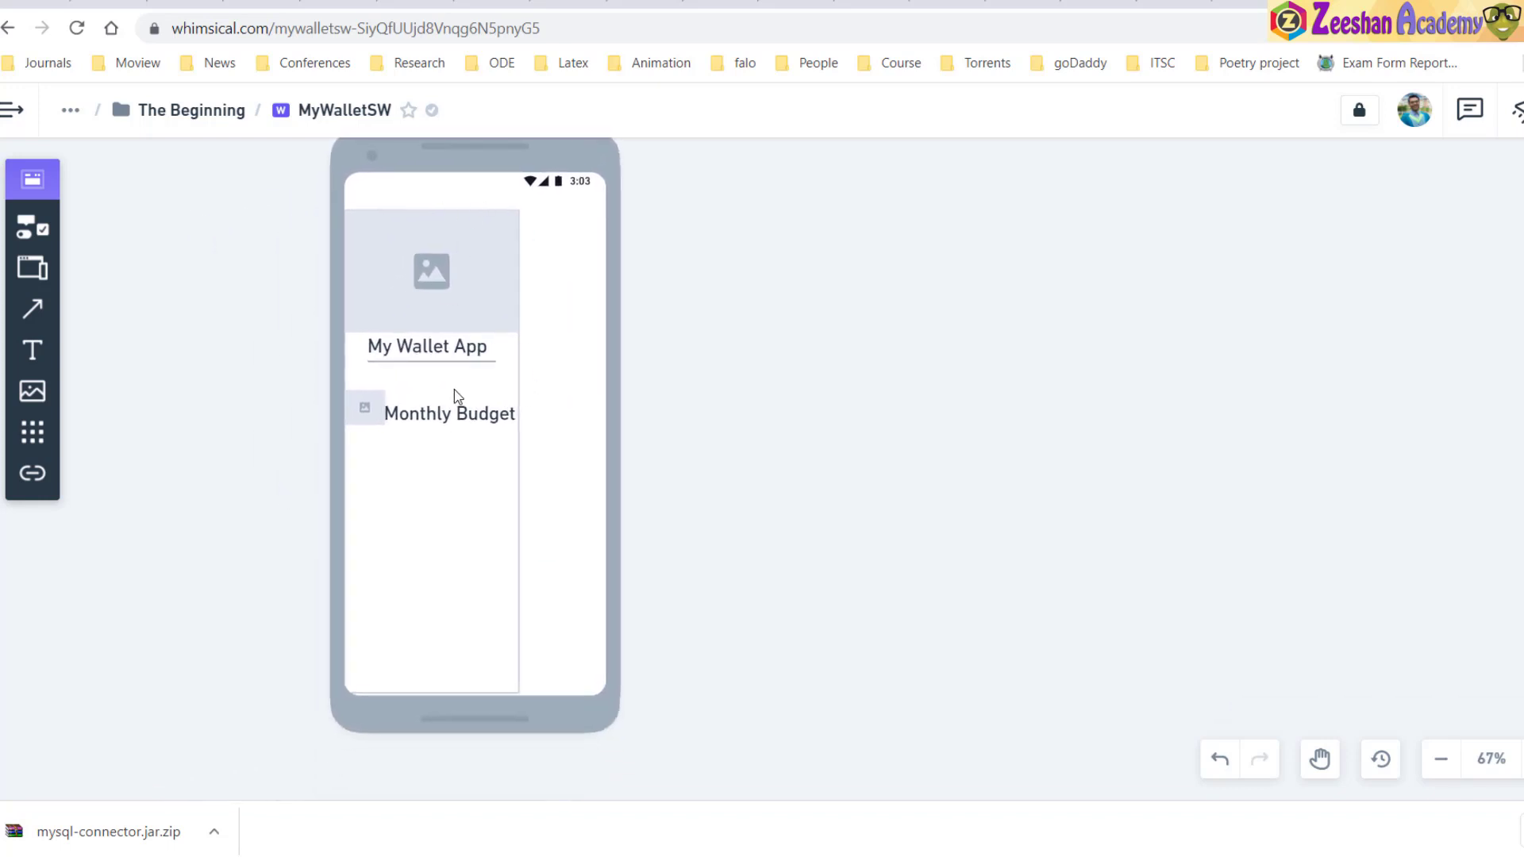
left_click(372, 412)
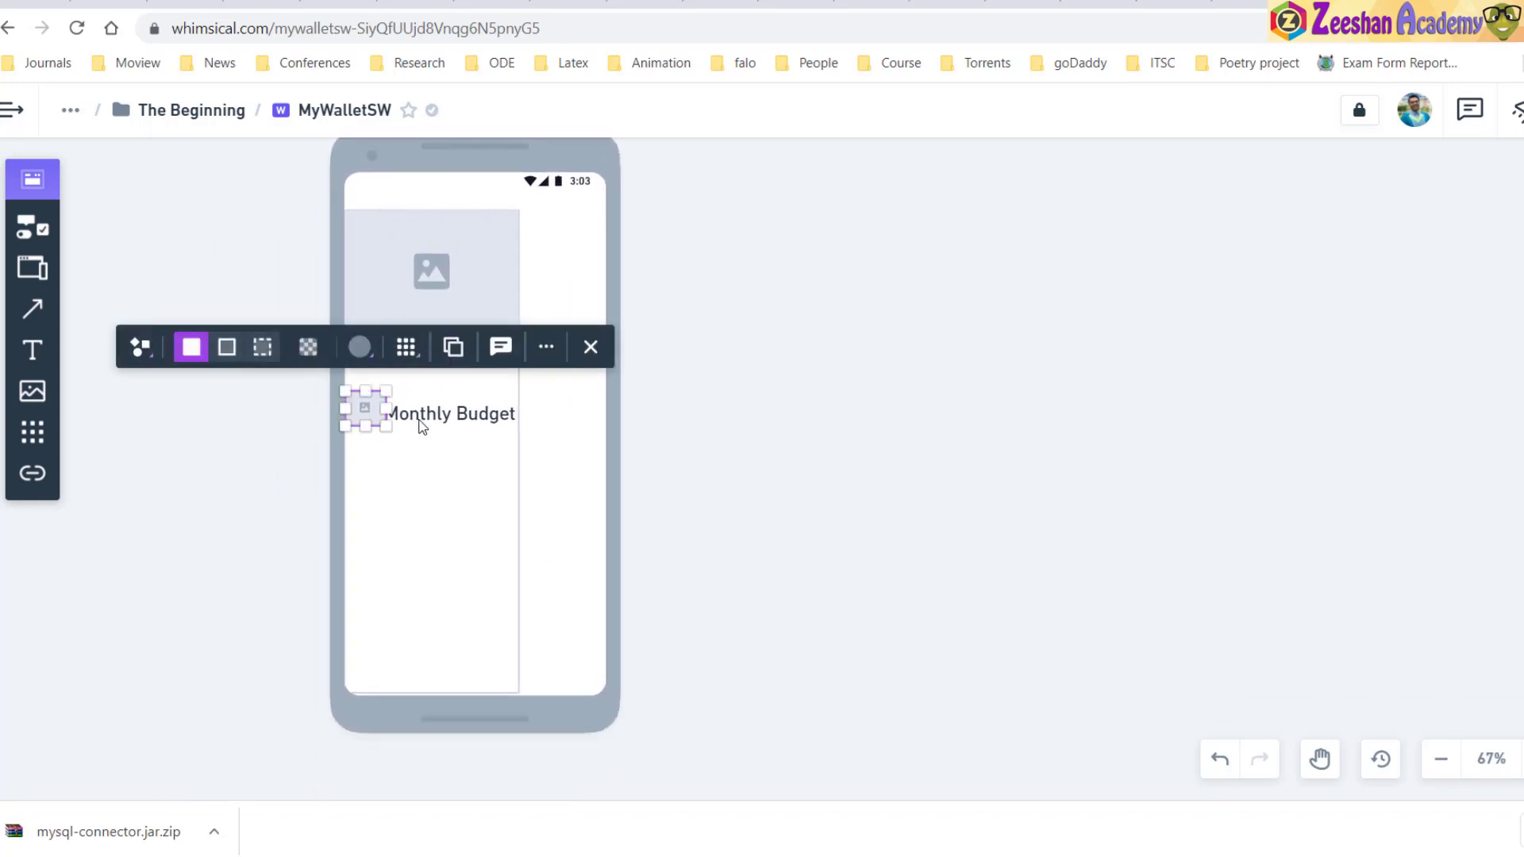
left_click(421, 421)
left_click(422, 420)
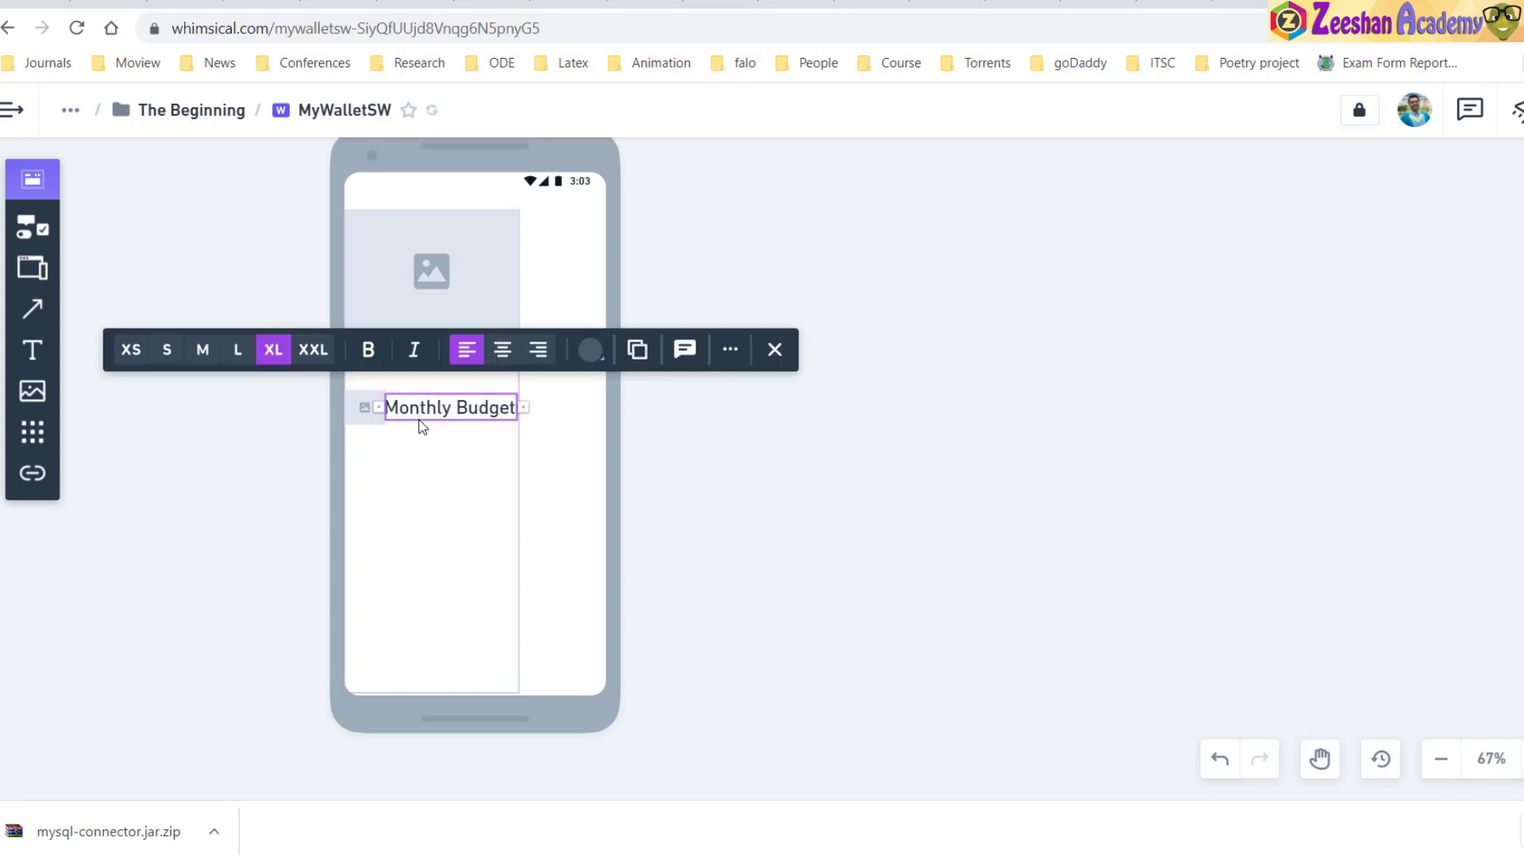
Duplicate the small image placeholder and "Monthly Budget" label together three times, stacking the copies in rows below the original
left_click(355, 414, "shift")
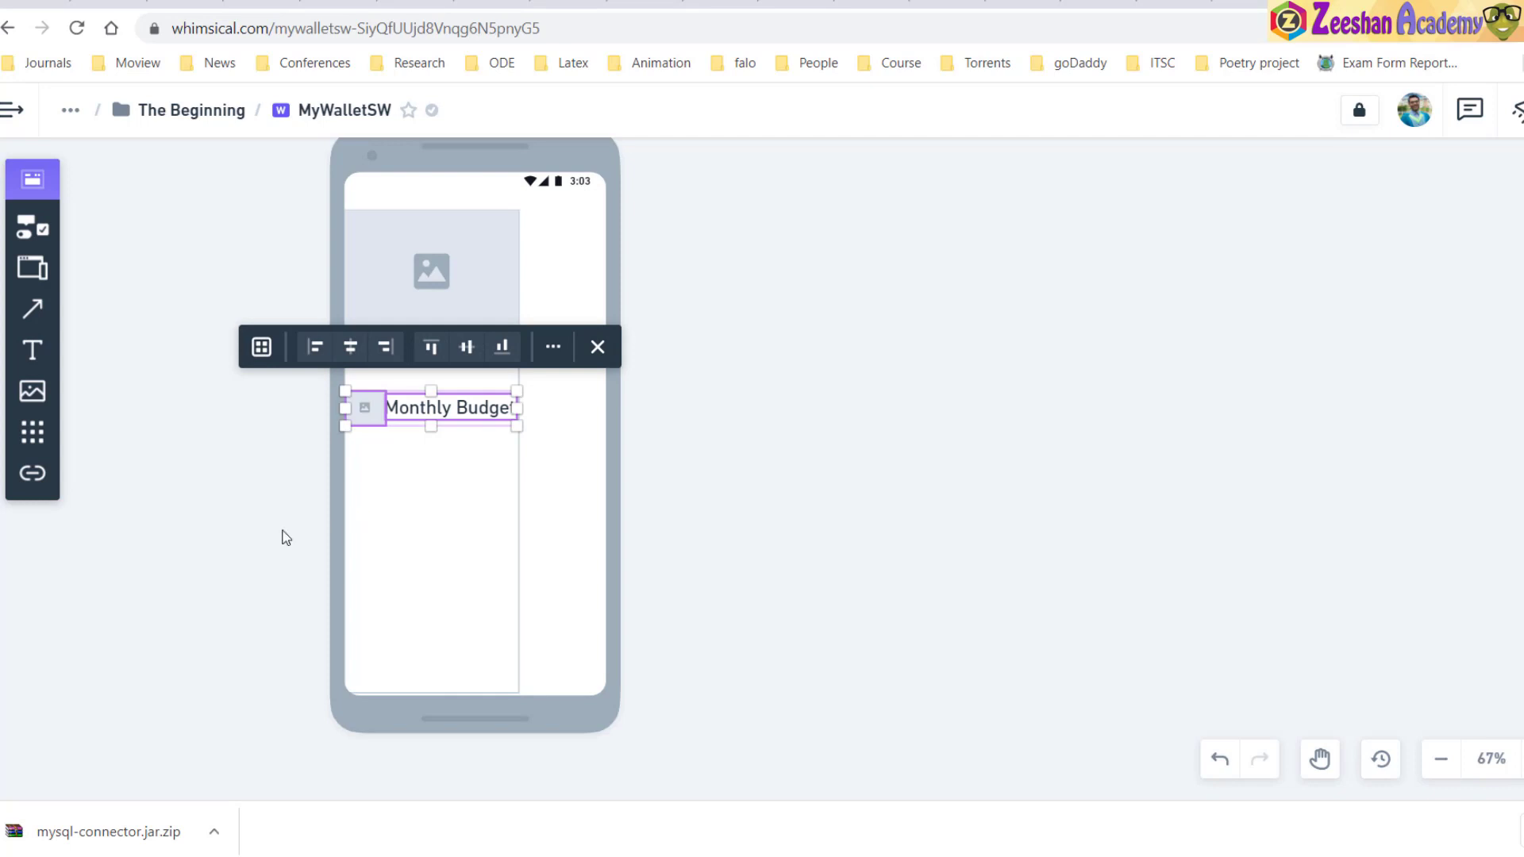
left_click_drag(373, 422, 375, 513)
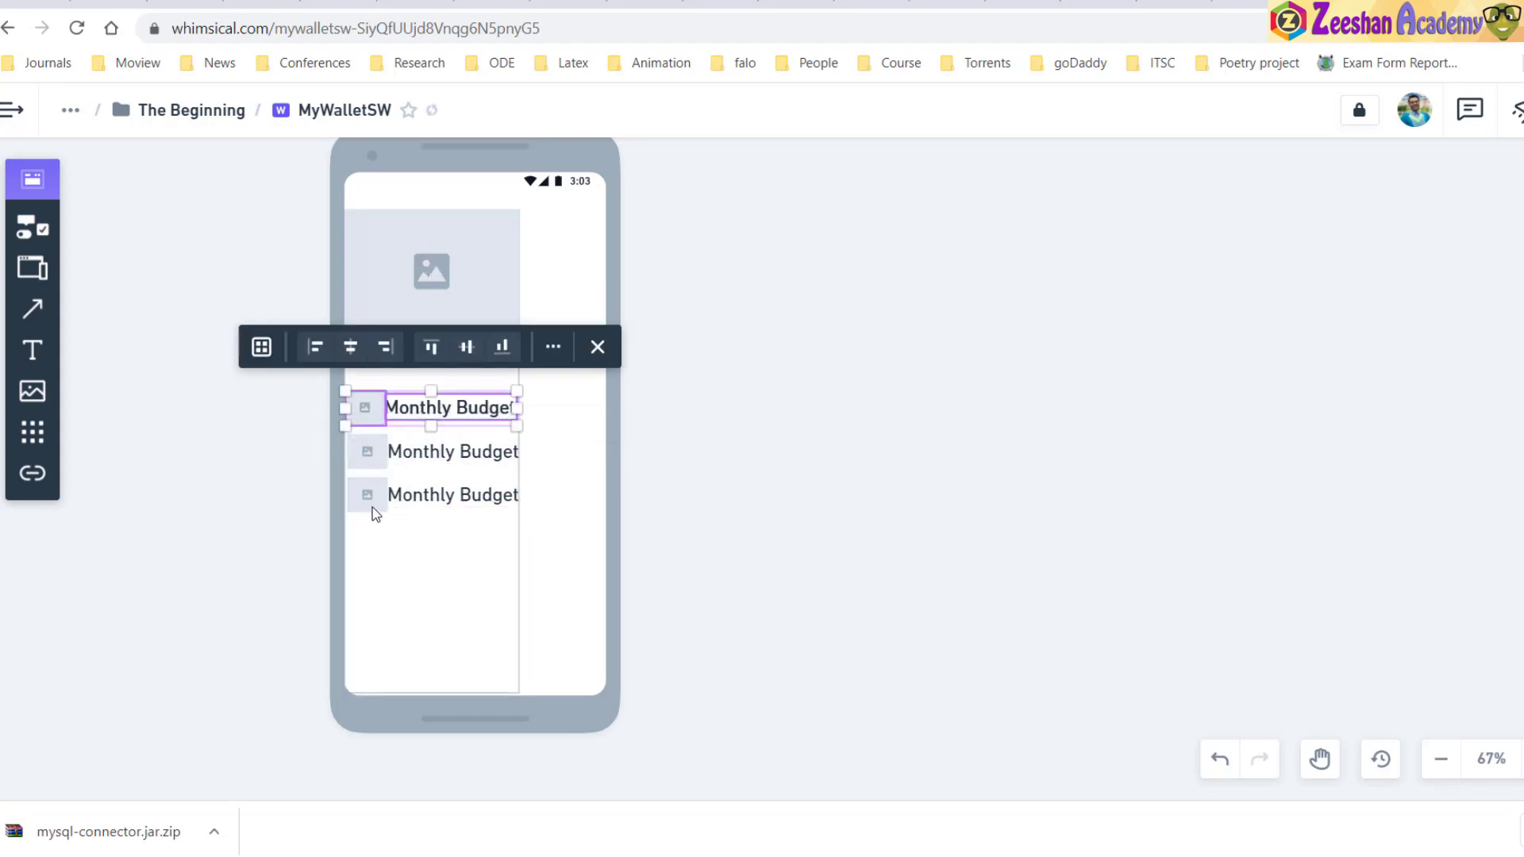
left_click_drag(367, 420, 371, 548)
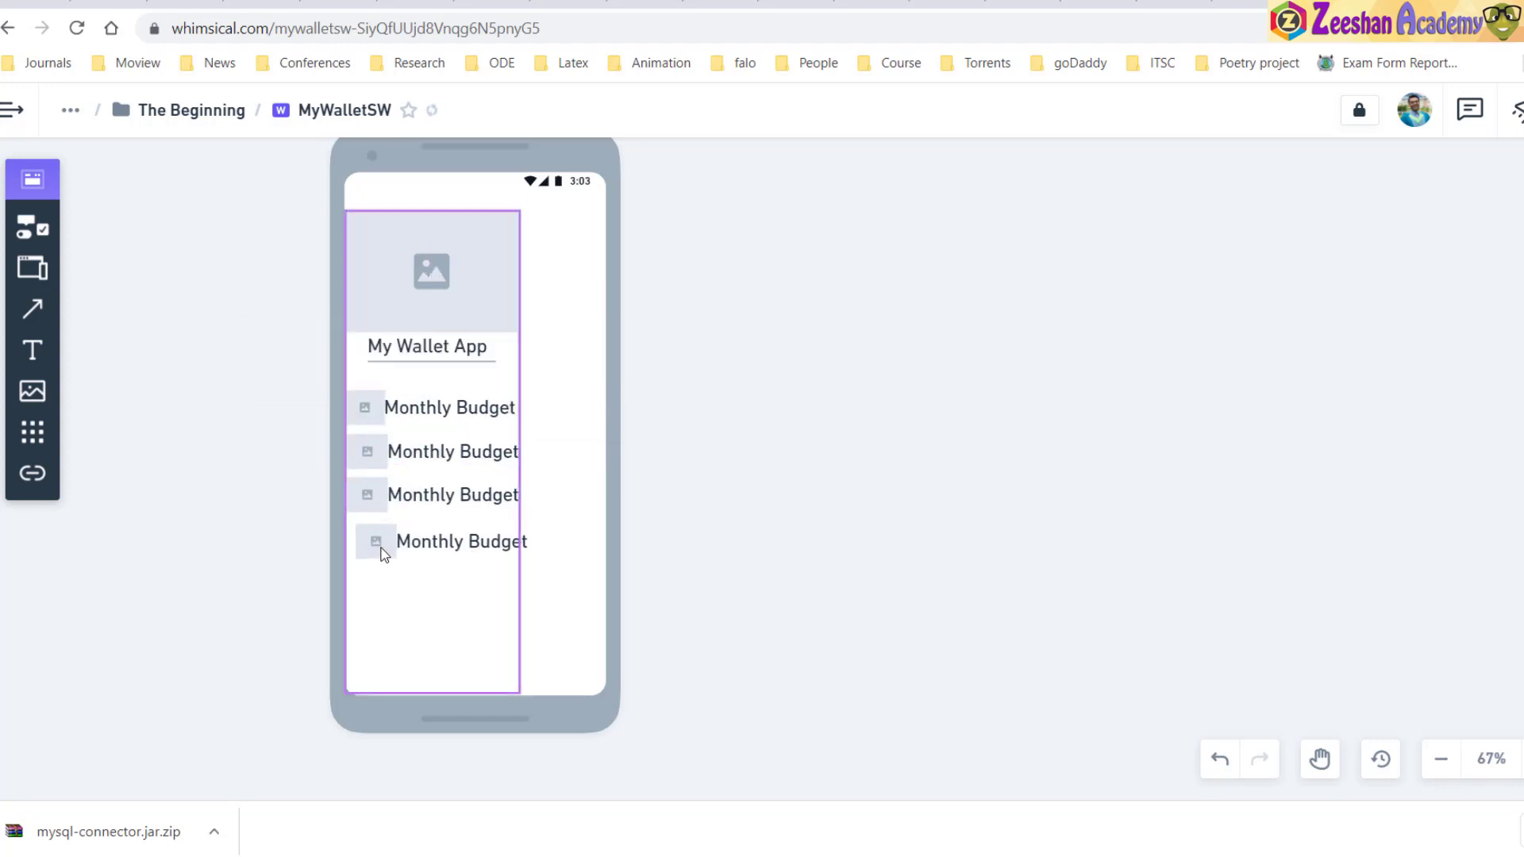
left_click(801, 497)
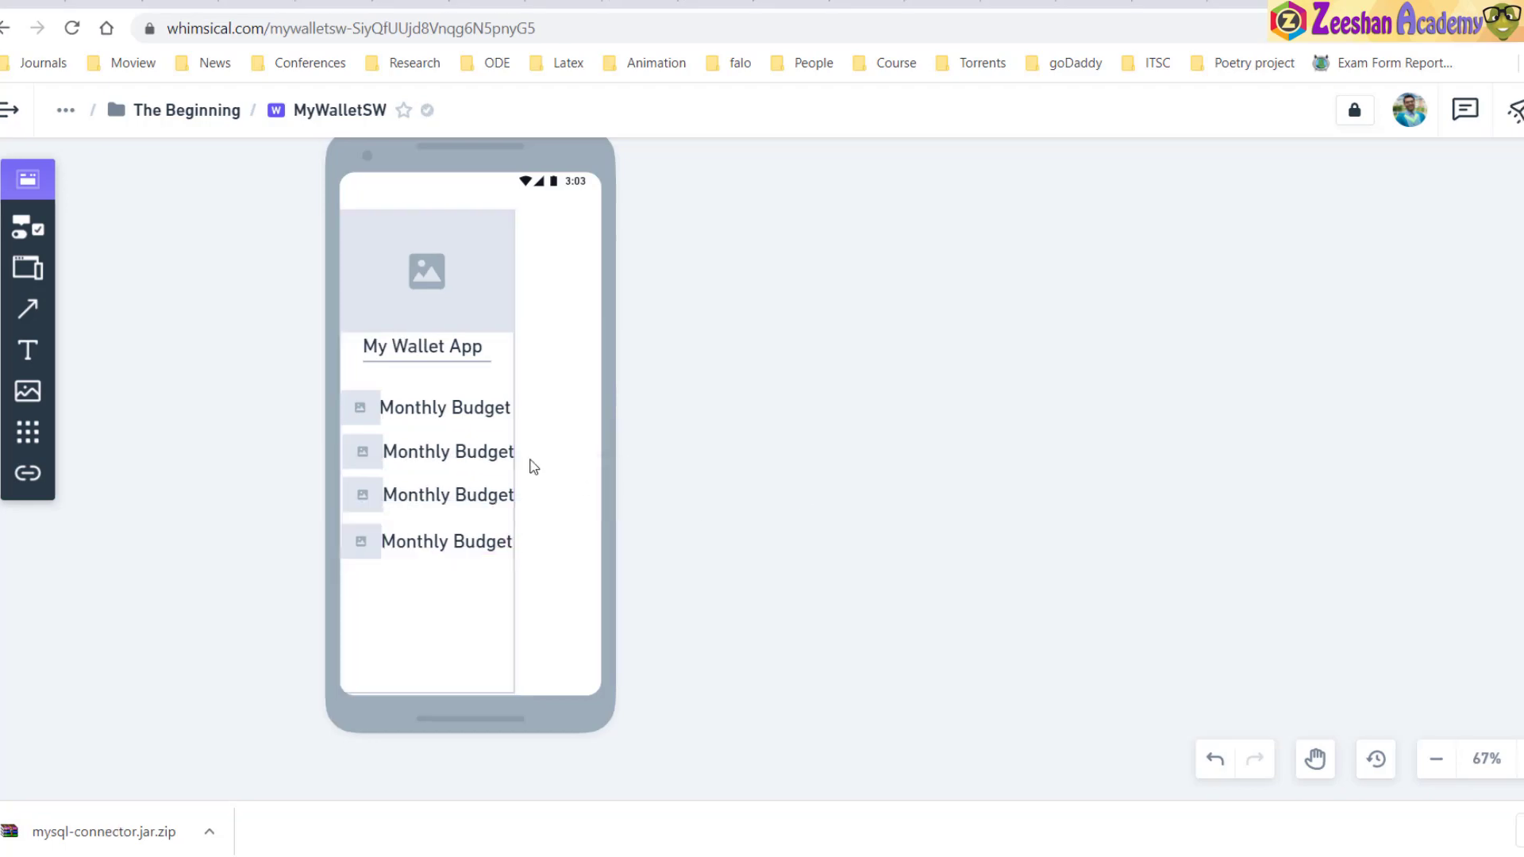
Change the second menu row's label to "Add Expanse"
left_click(471, 451)
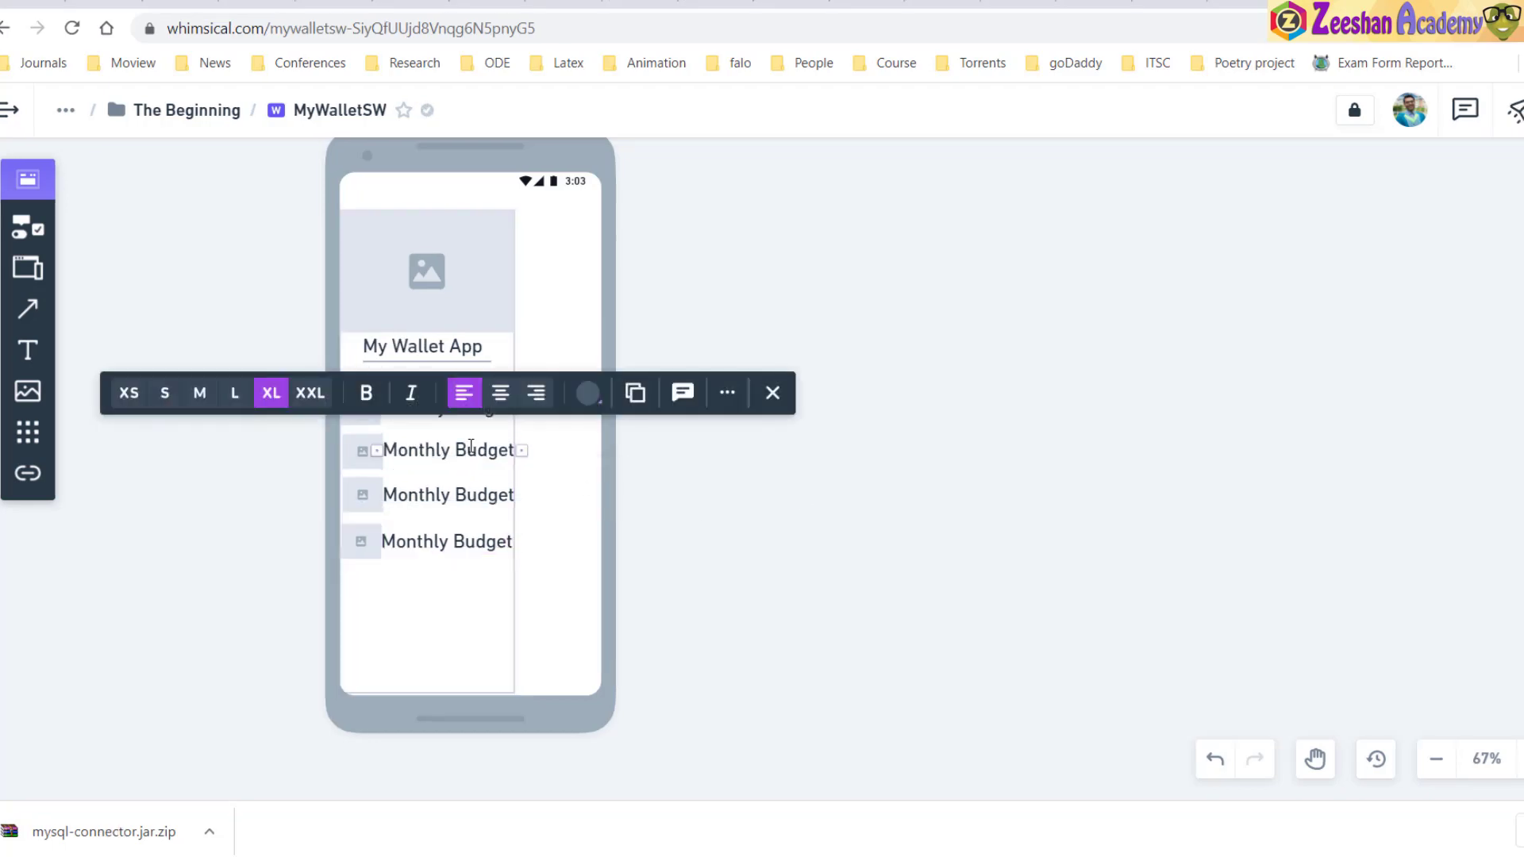
double_click(471, 447)
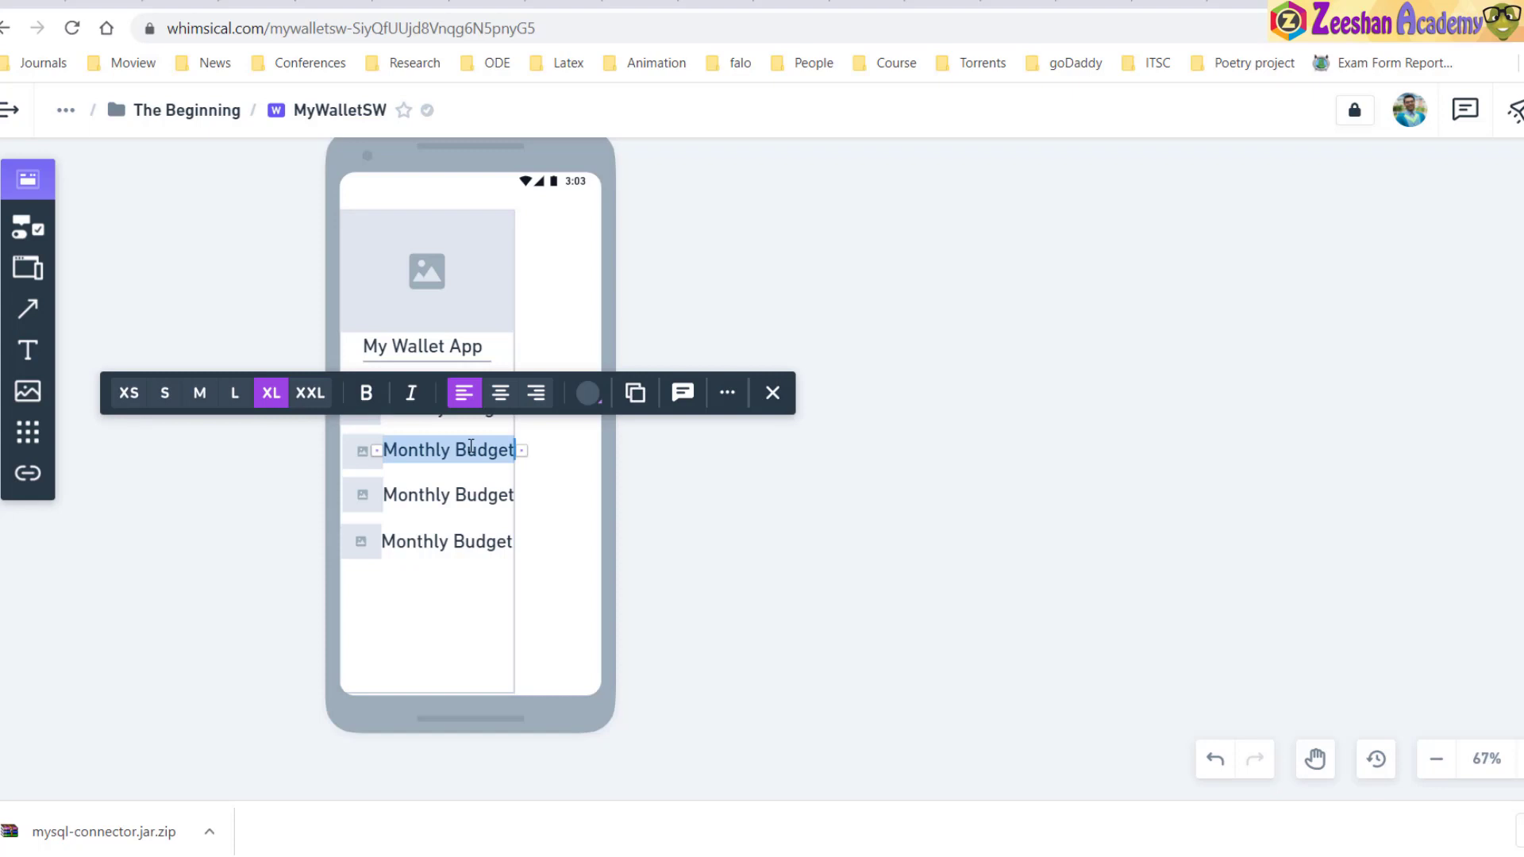
type("Add ")
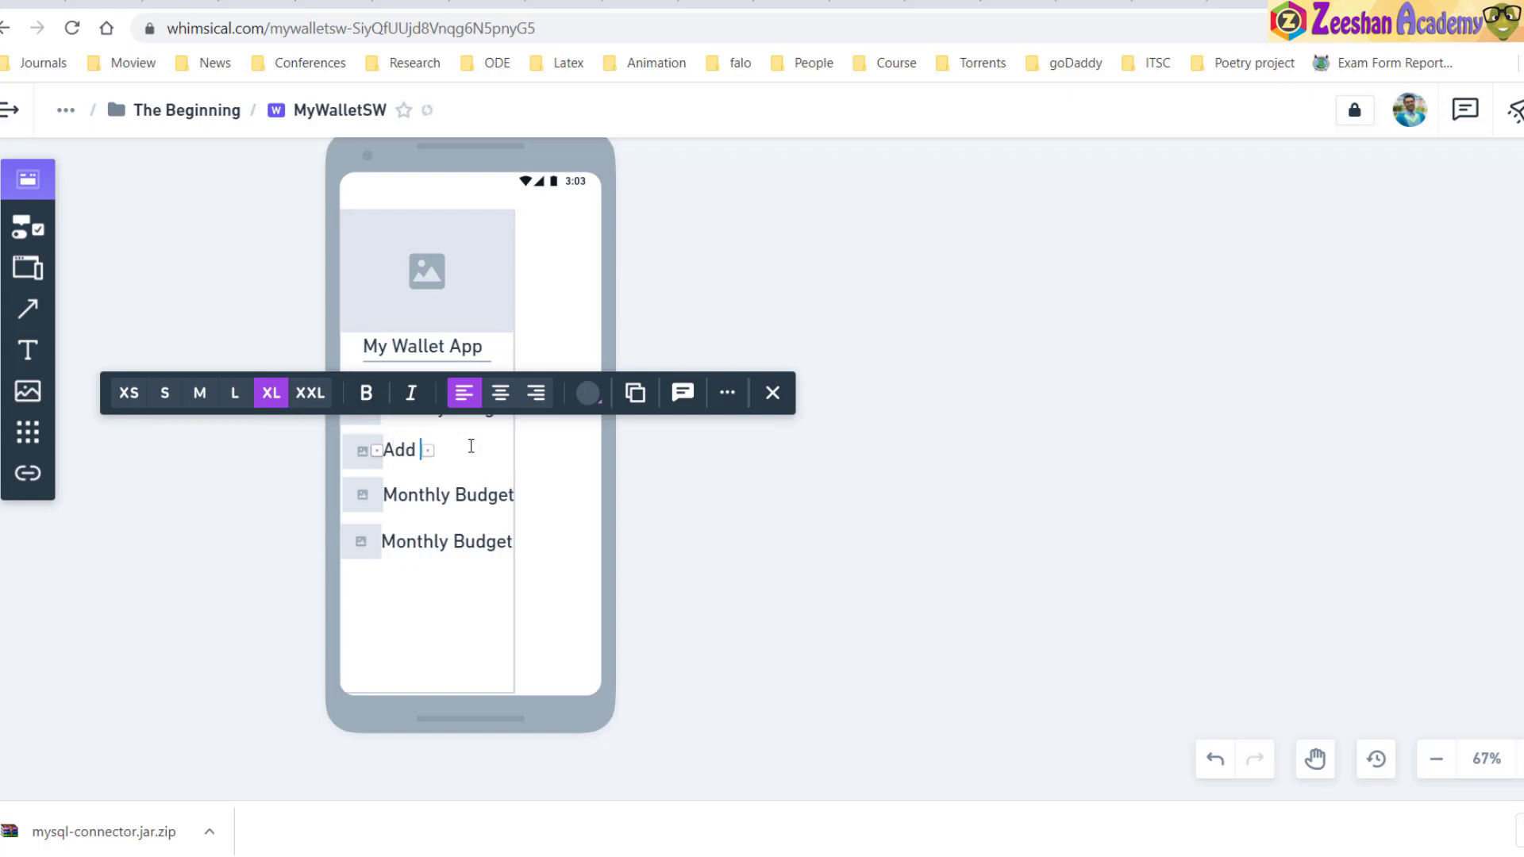
type("Expanse")
Change the third menu row's label to "Monthly Report"
left_click(470, 501)
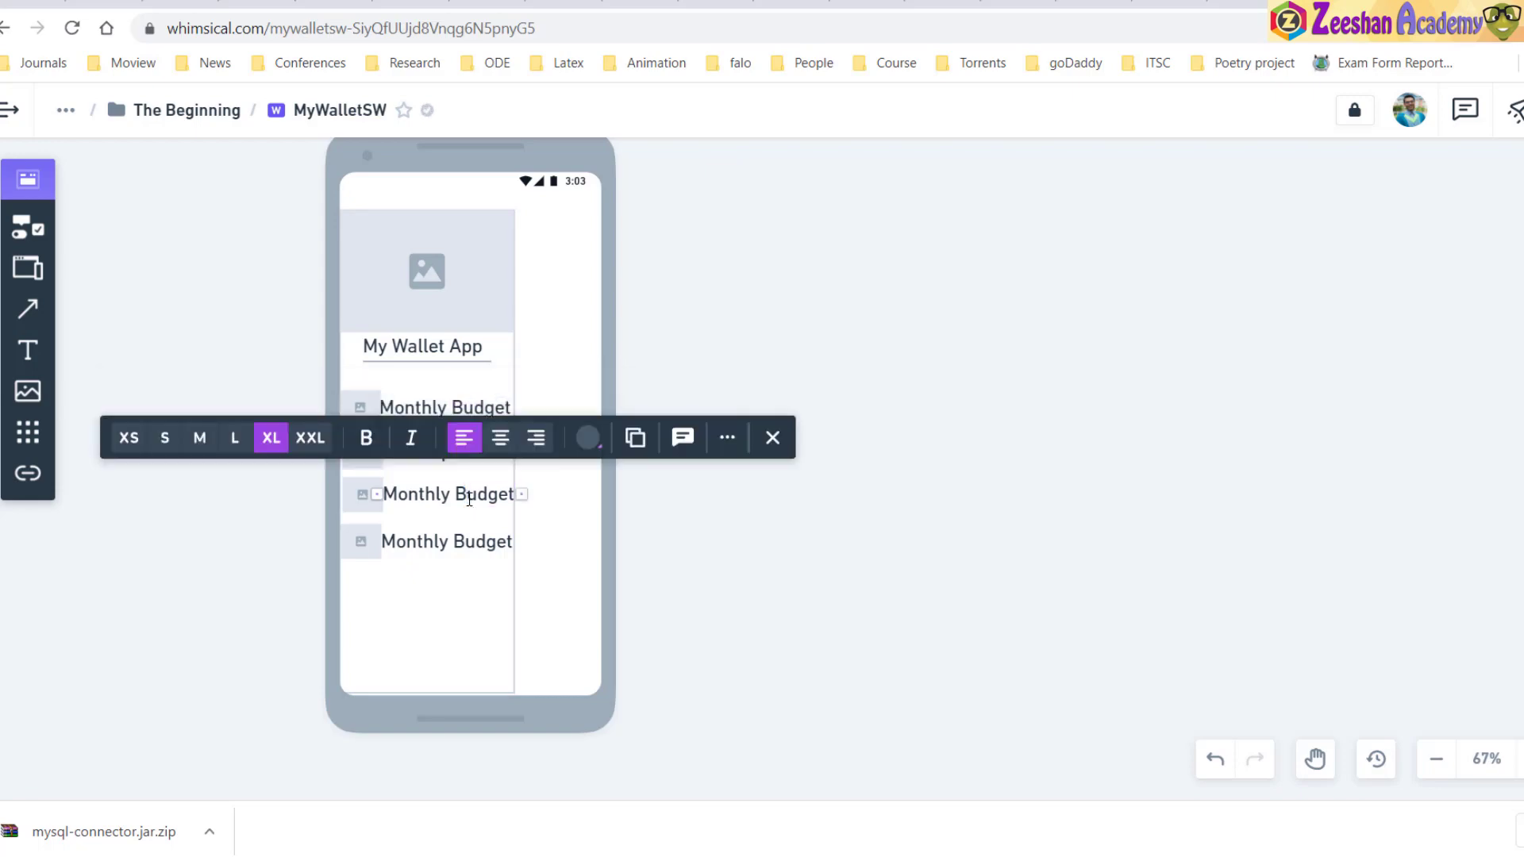
double_click(469, 500)
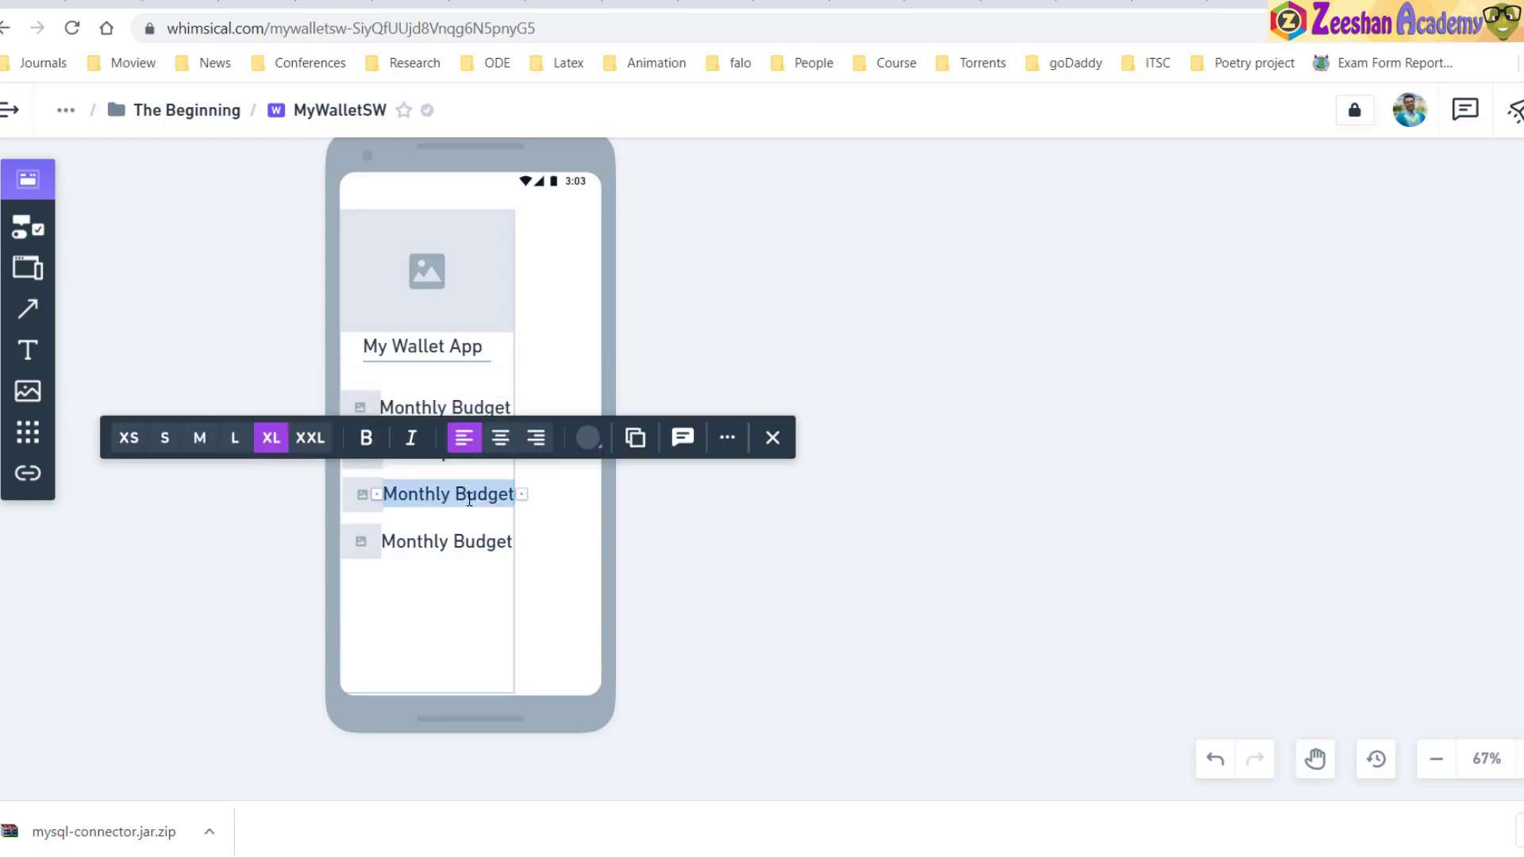
type("Mont")
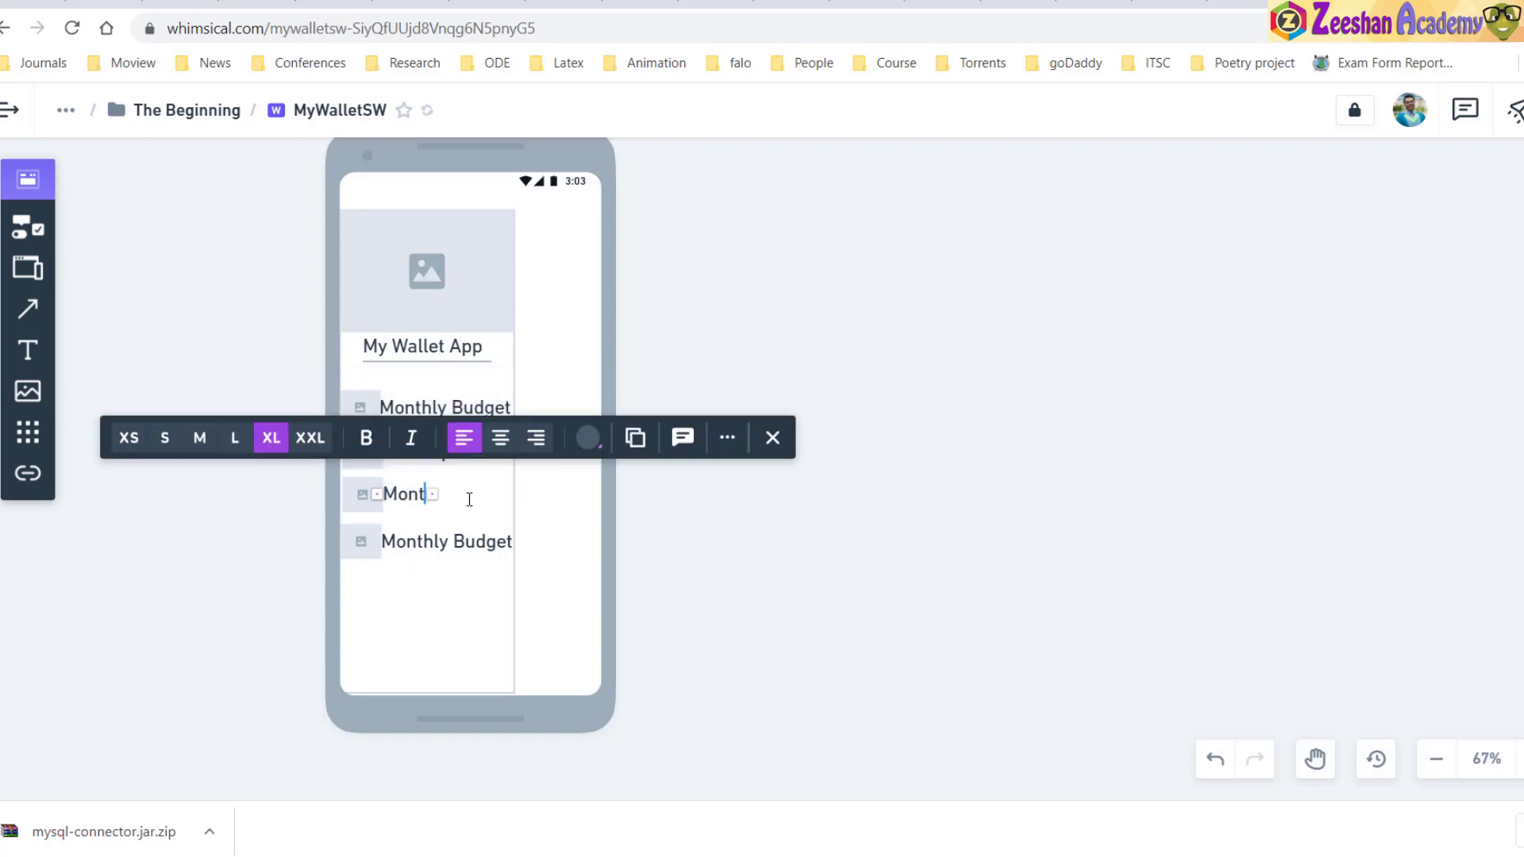
type("hly REport")
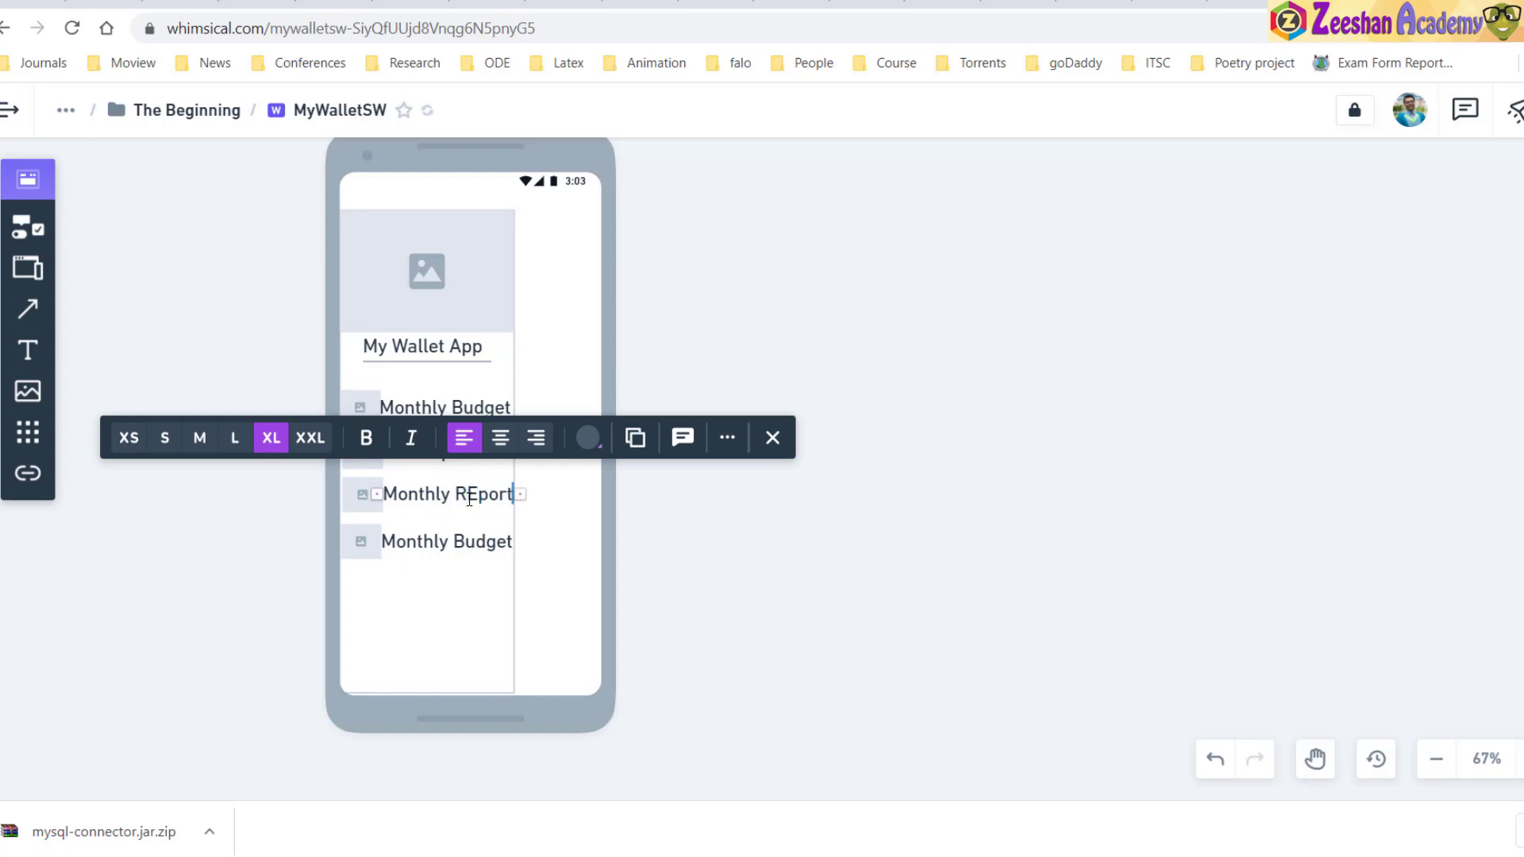
key("BackSpace")
key("BackSpace")
key("BackSpace")
key("BackSpace")
key("BackSpace")
type("eport")
Change the fourth menu row's label to "Delete/Update Entry"
left_click(468, 540)
type("Dele")
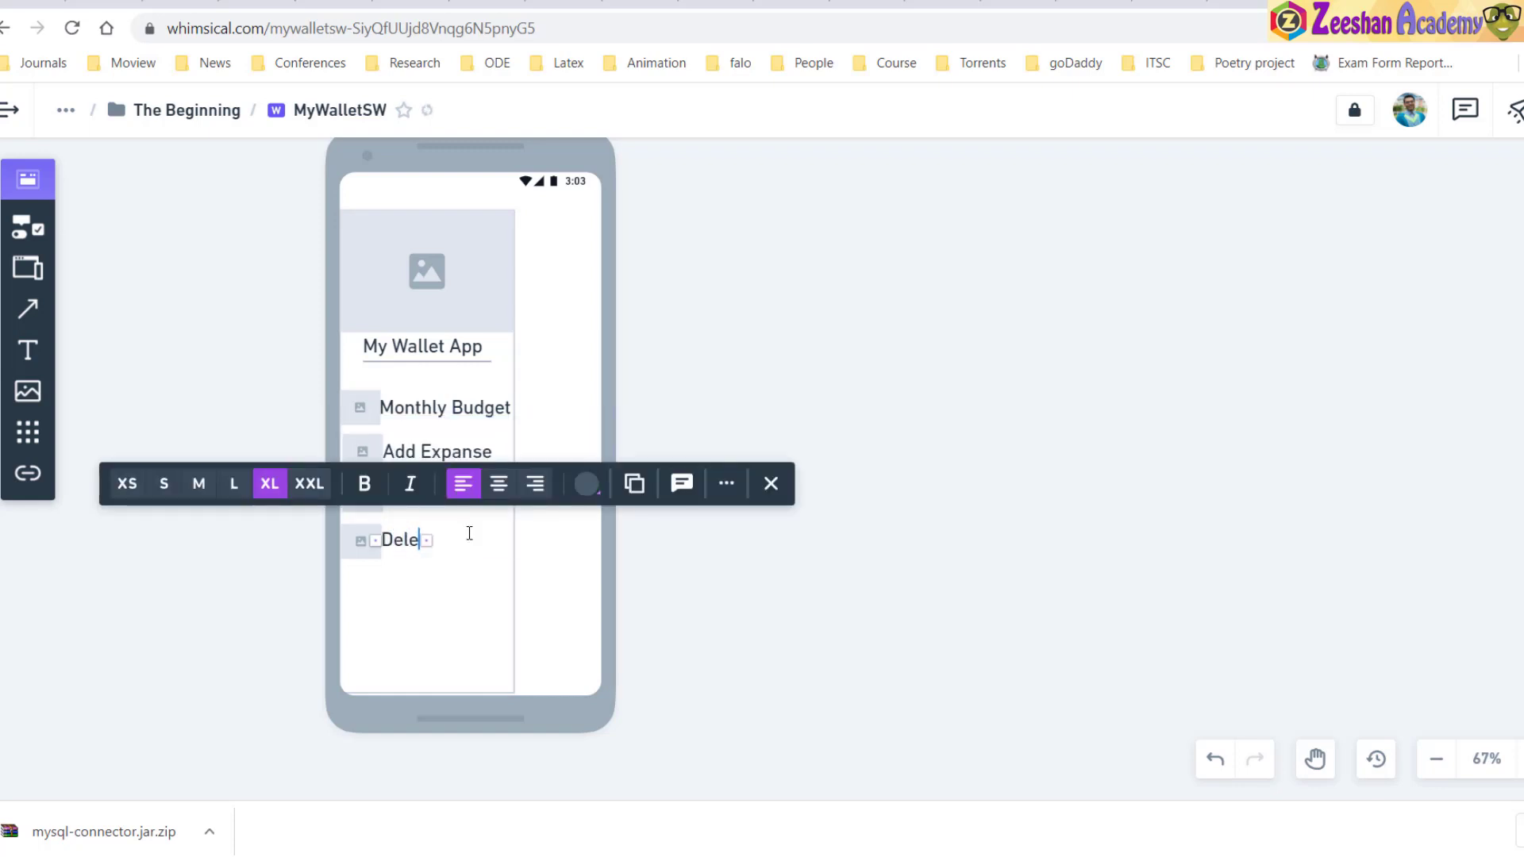
type("te/Update Entry")
left_click(692, 580)
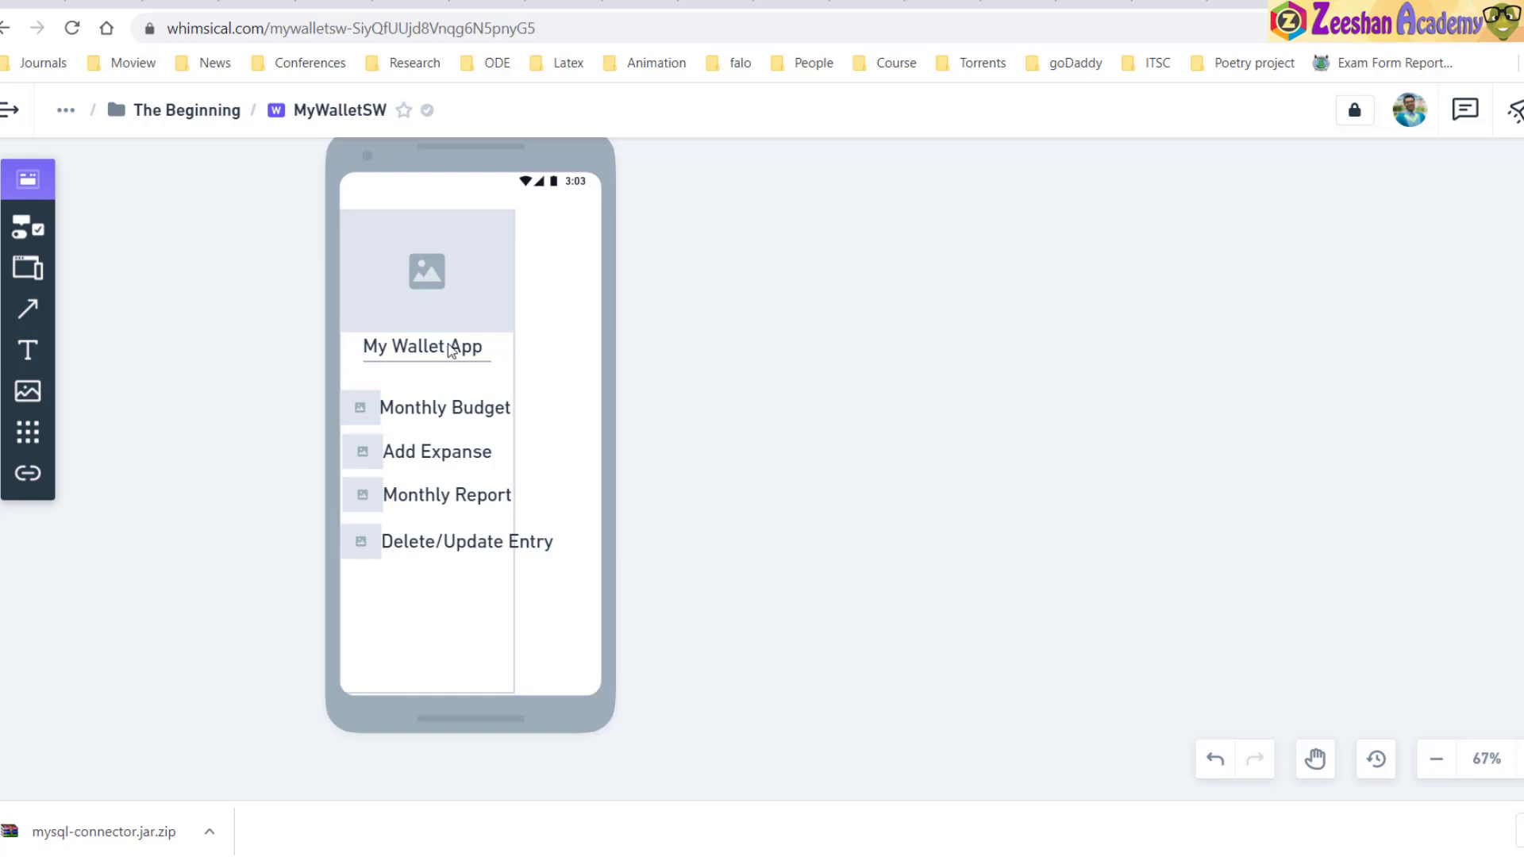
Add an annotation reading "Navigation Drawer" outside the left edge of the phone frame
left_click(19, 230)
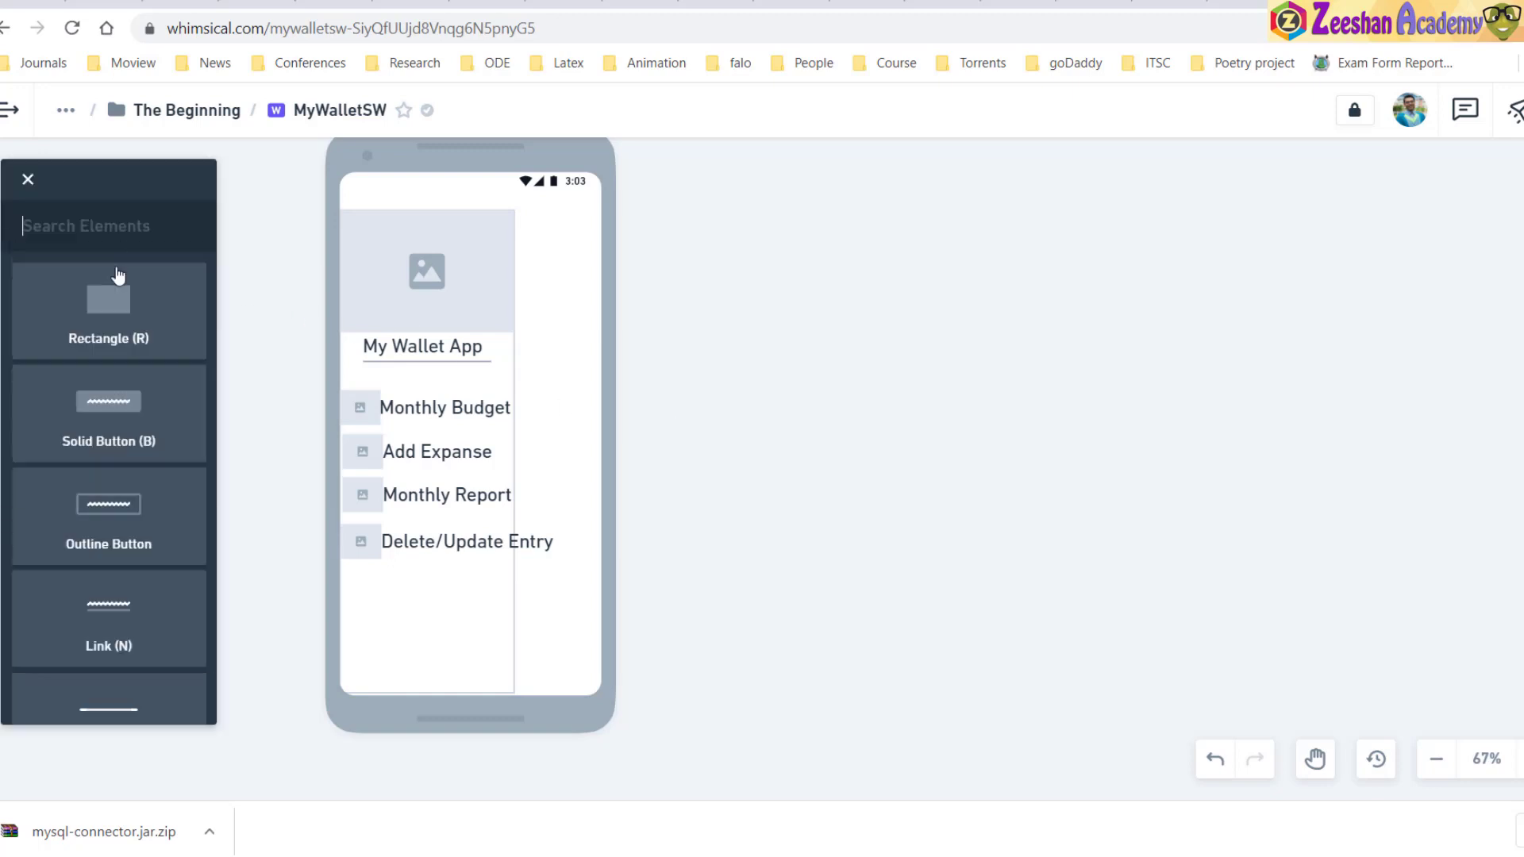
scroll(106, 497, "down", 5)
scroll(104, 500, "up", 3)
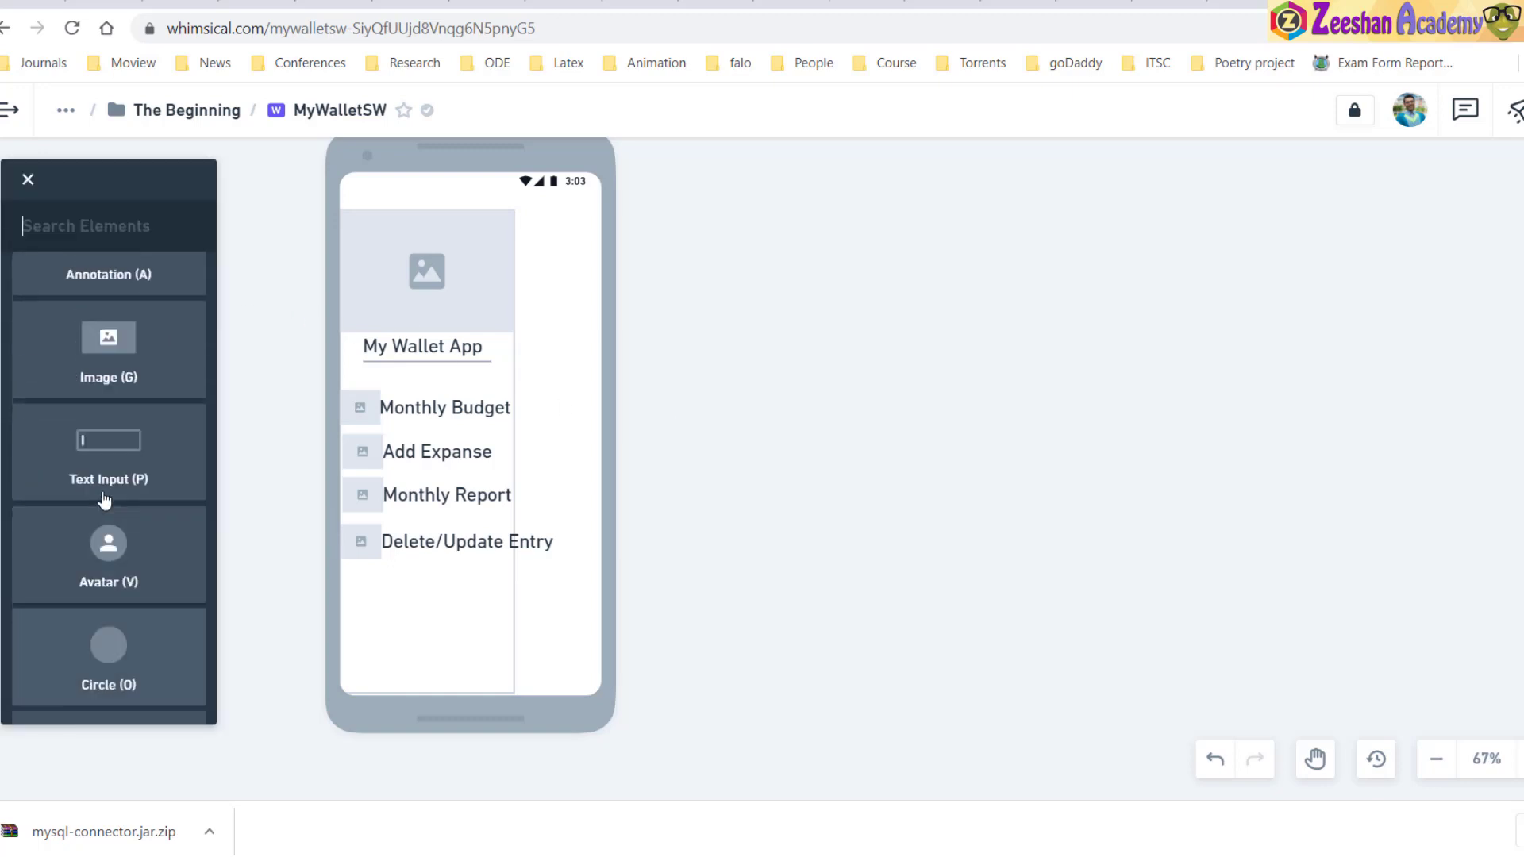
left_click(101, 344)
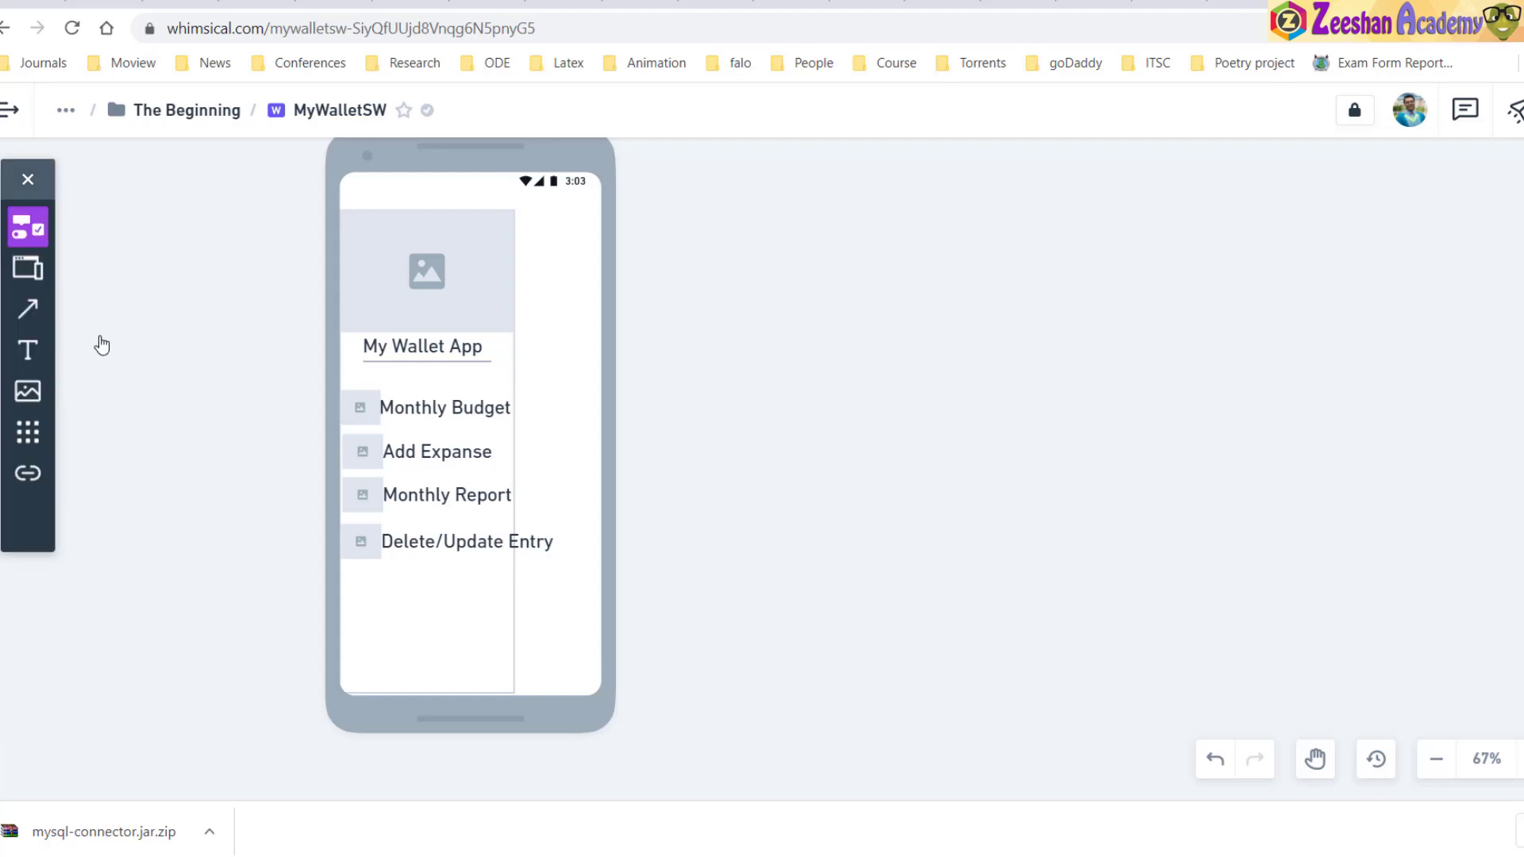
left_click(320, 332)
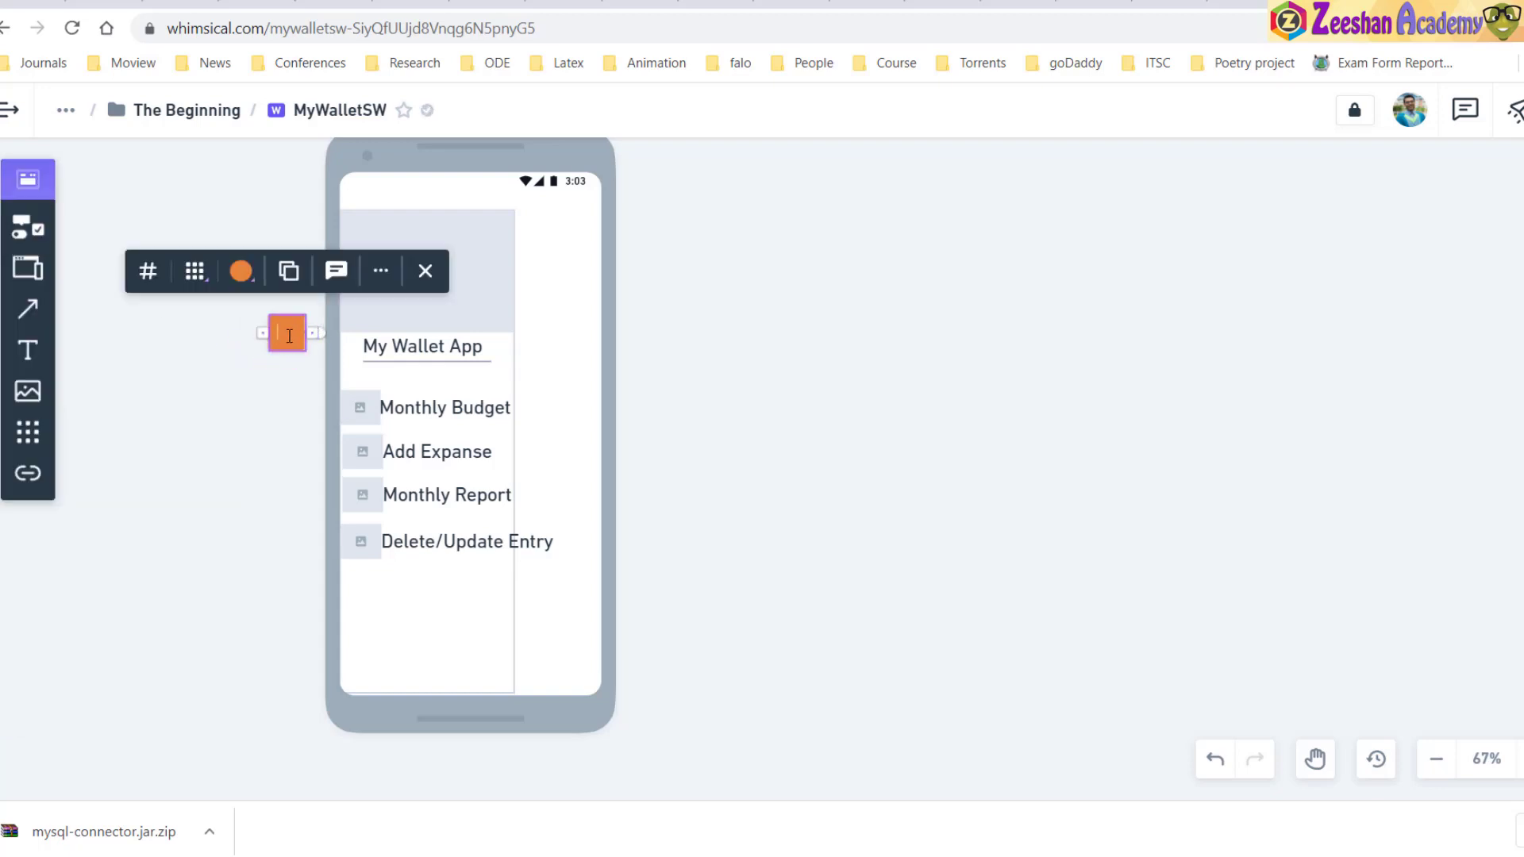
type("Navigati")
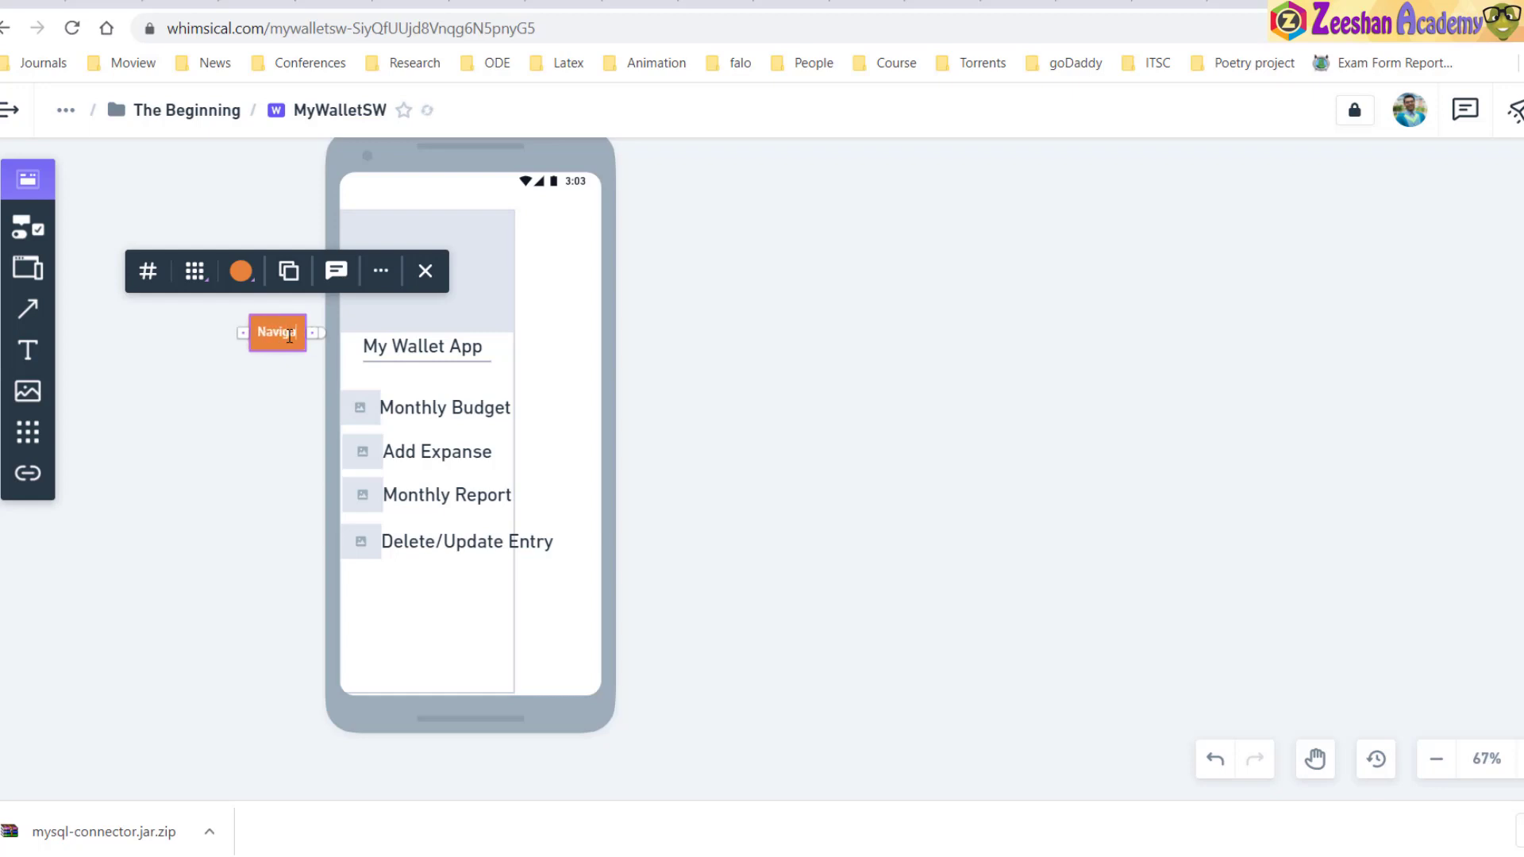
type("on Drawer")
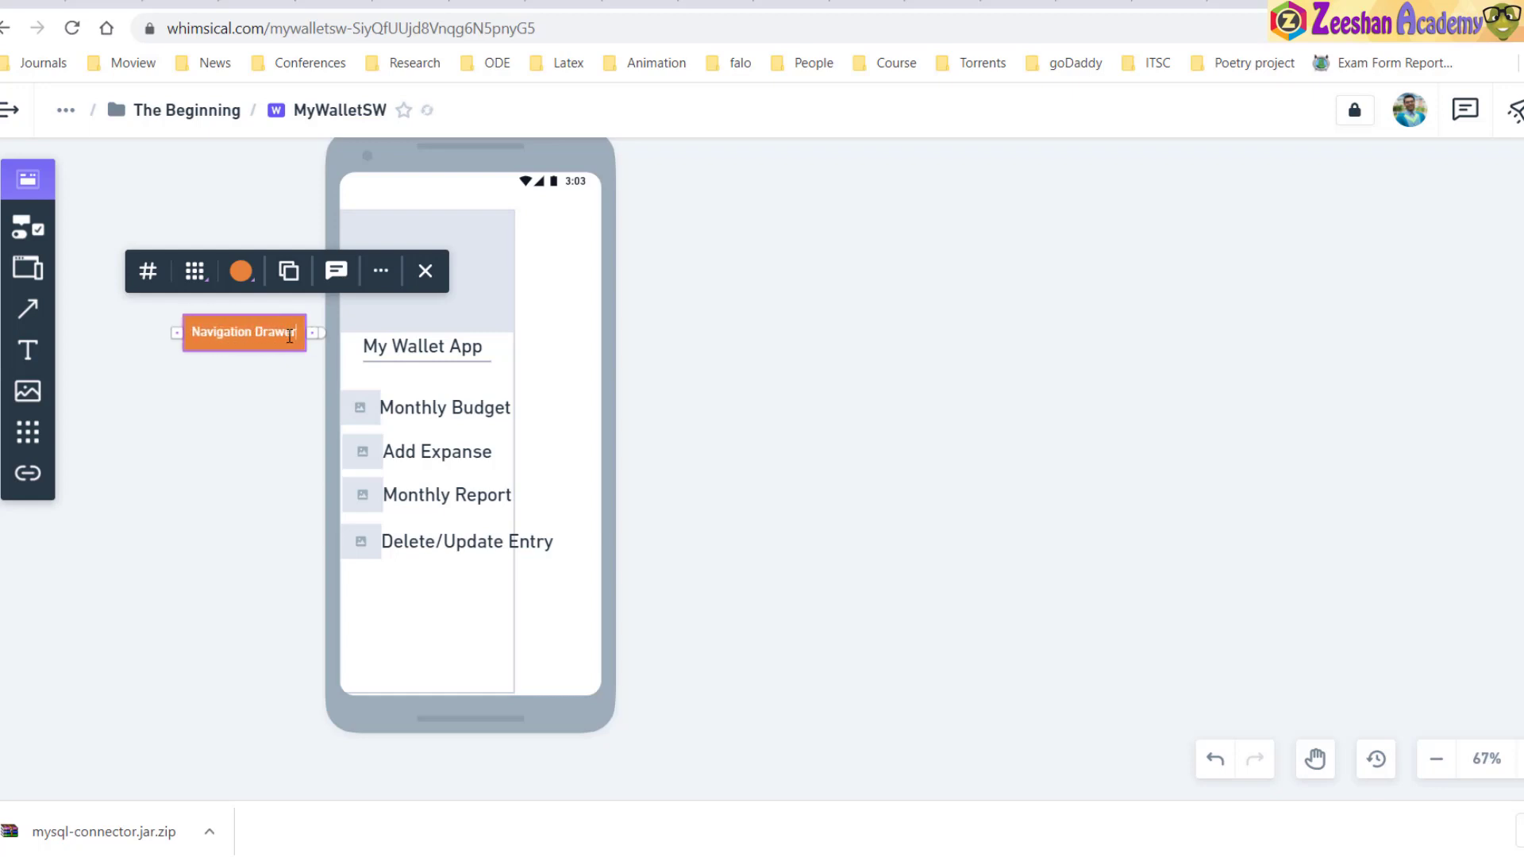
Move the "Navigation Drawer" annotation so its arrow points into the left edge of the drawer's header image
left_click(309, 409)
left_click_drag(287, 342, 291, 320)
left_click(726, 376)
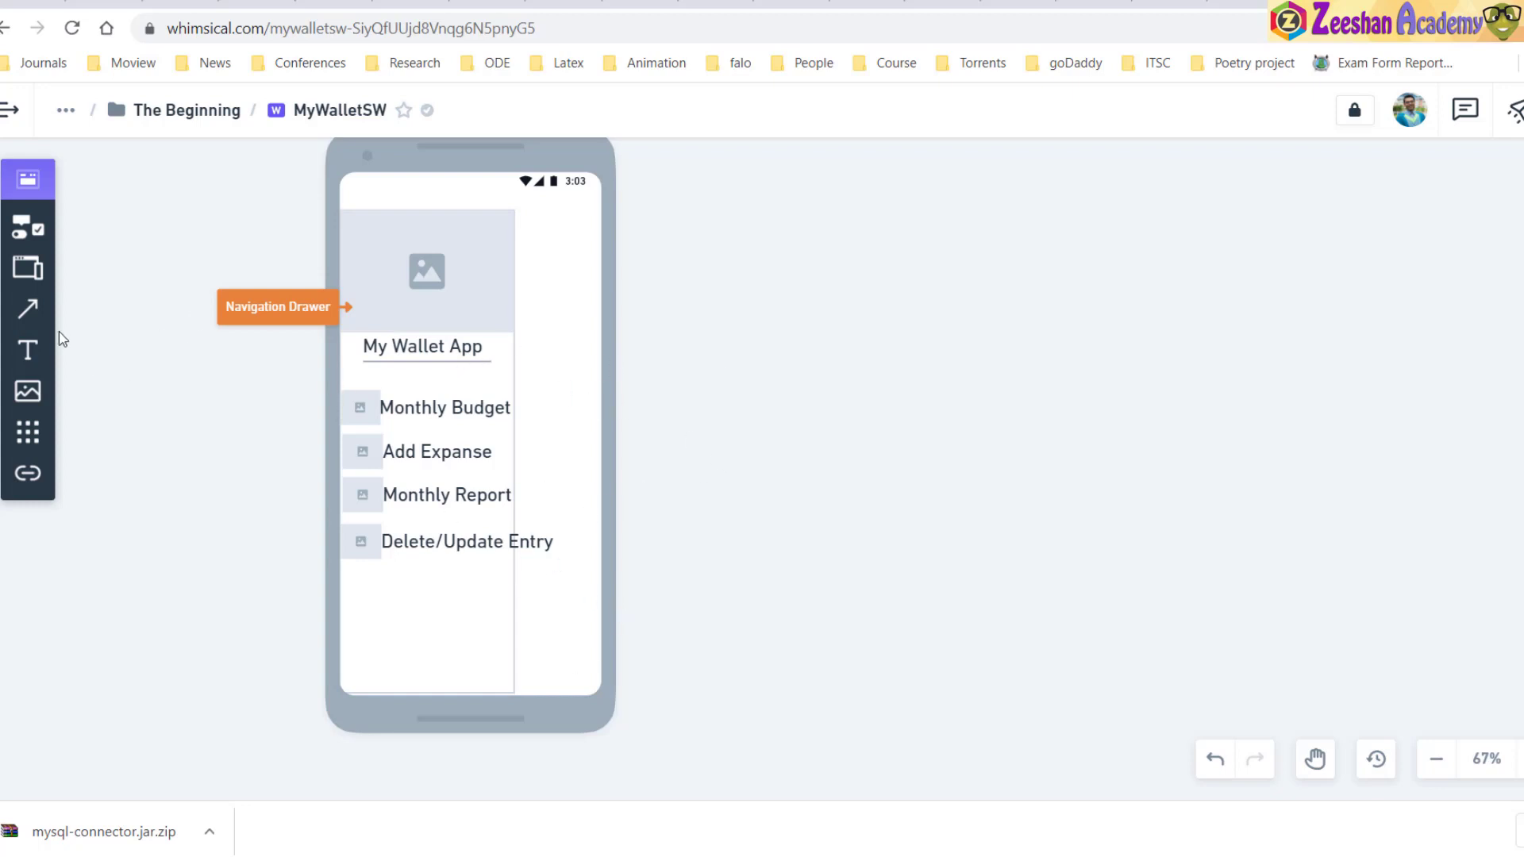
Add a second 400 x 832 Android frame to the right of the first one, roughly level with it
left_click(28, 267)
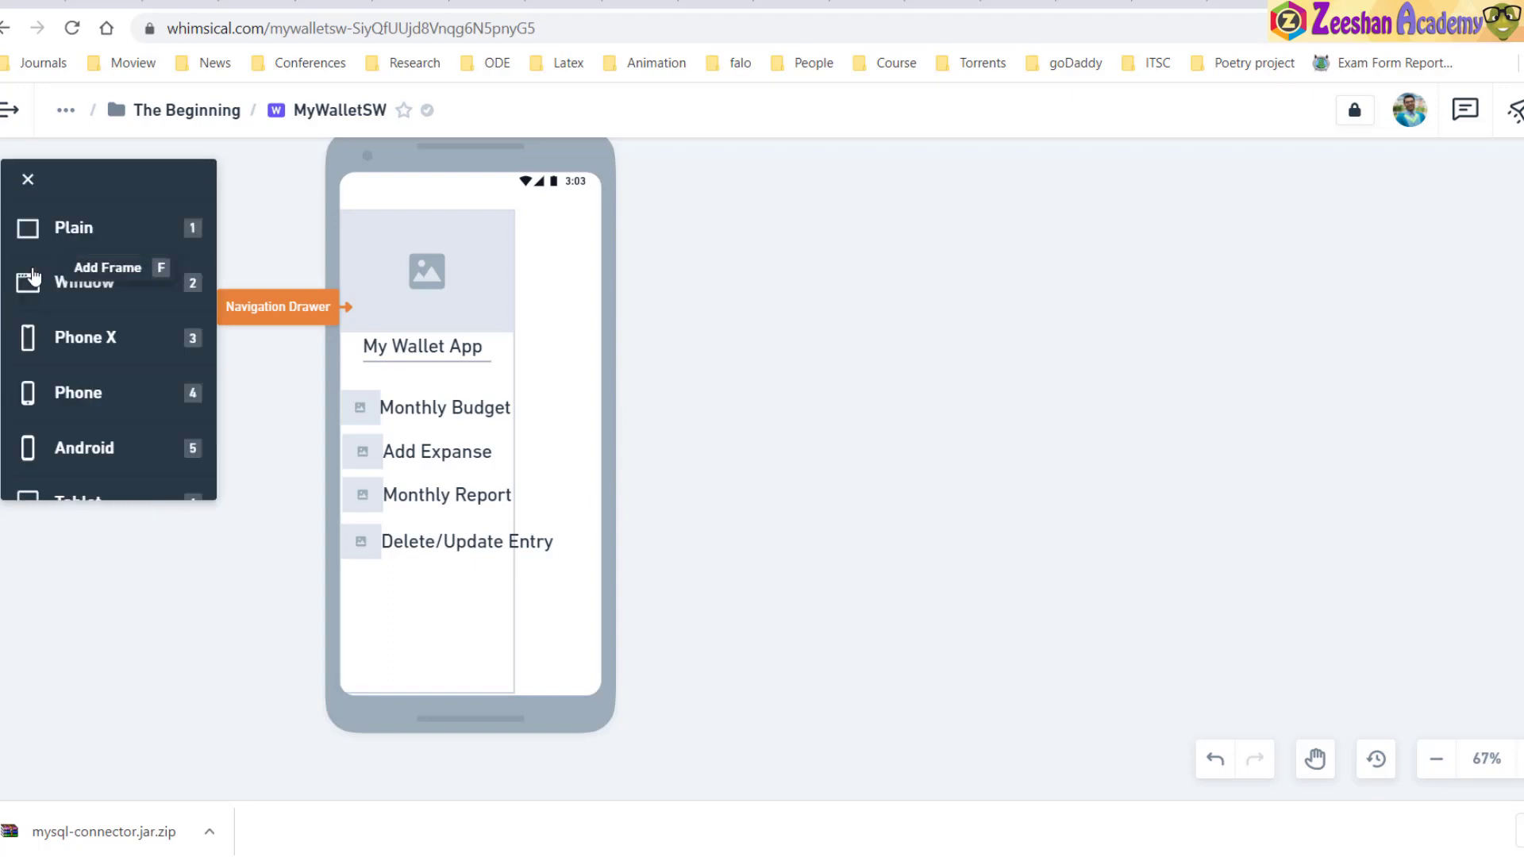
left_click(129, 443)
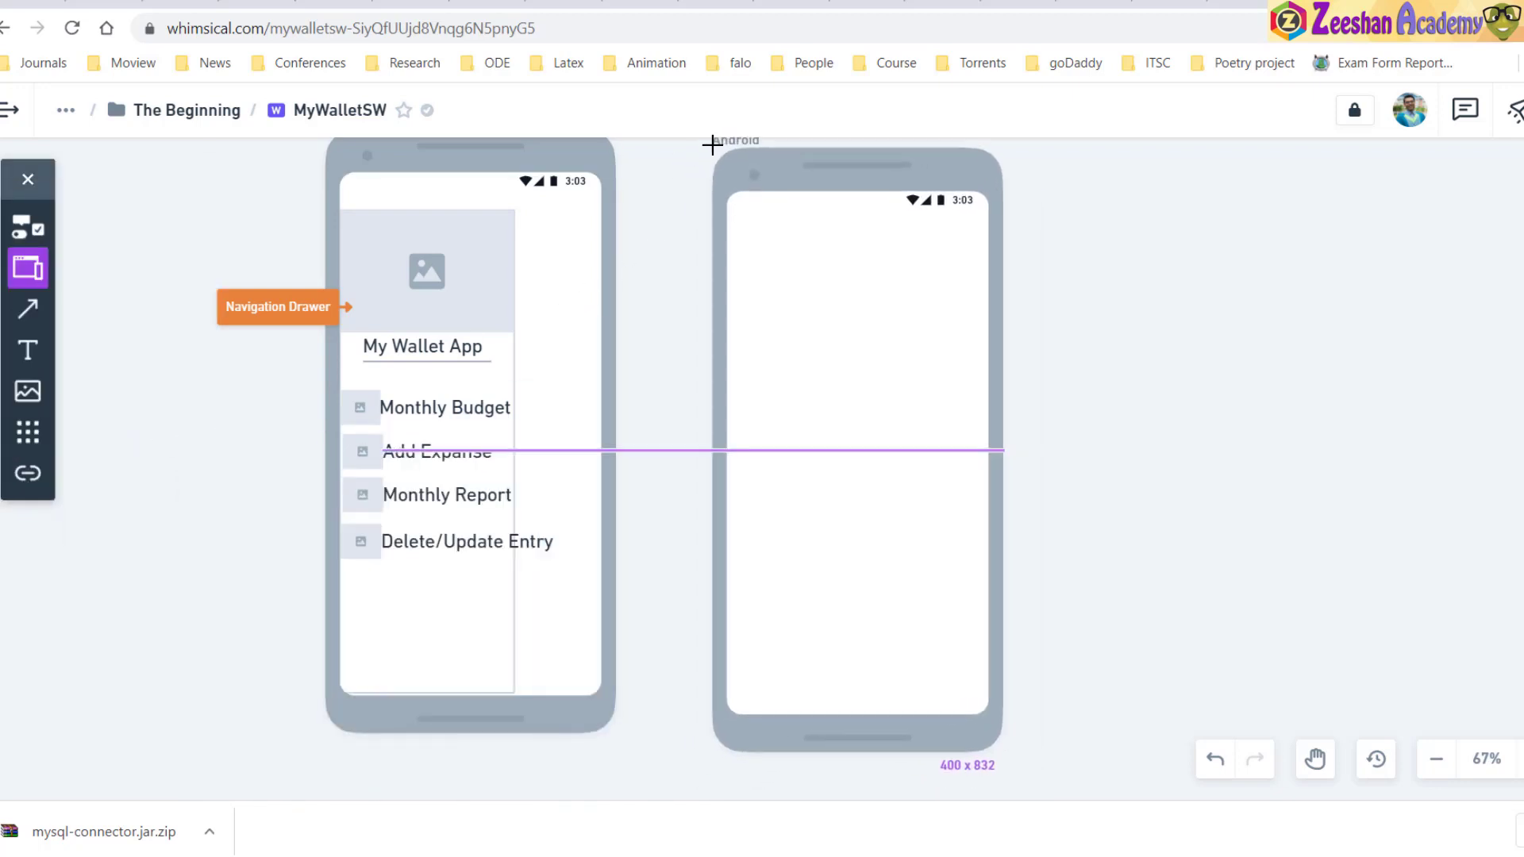
left_click(714, 141)
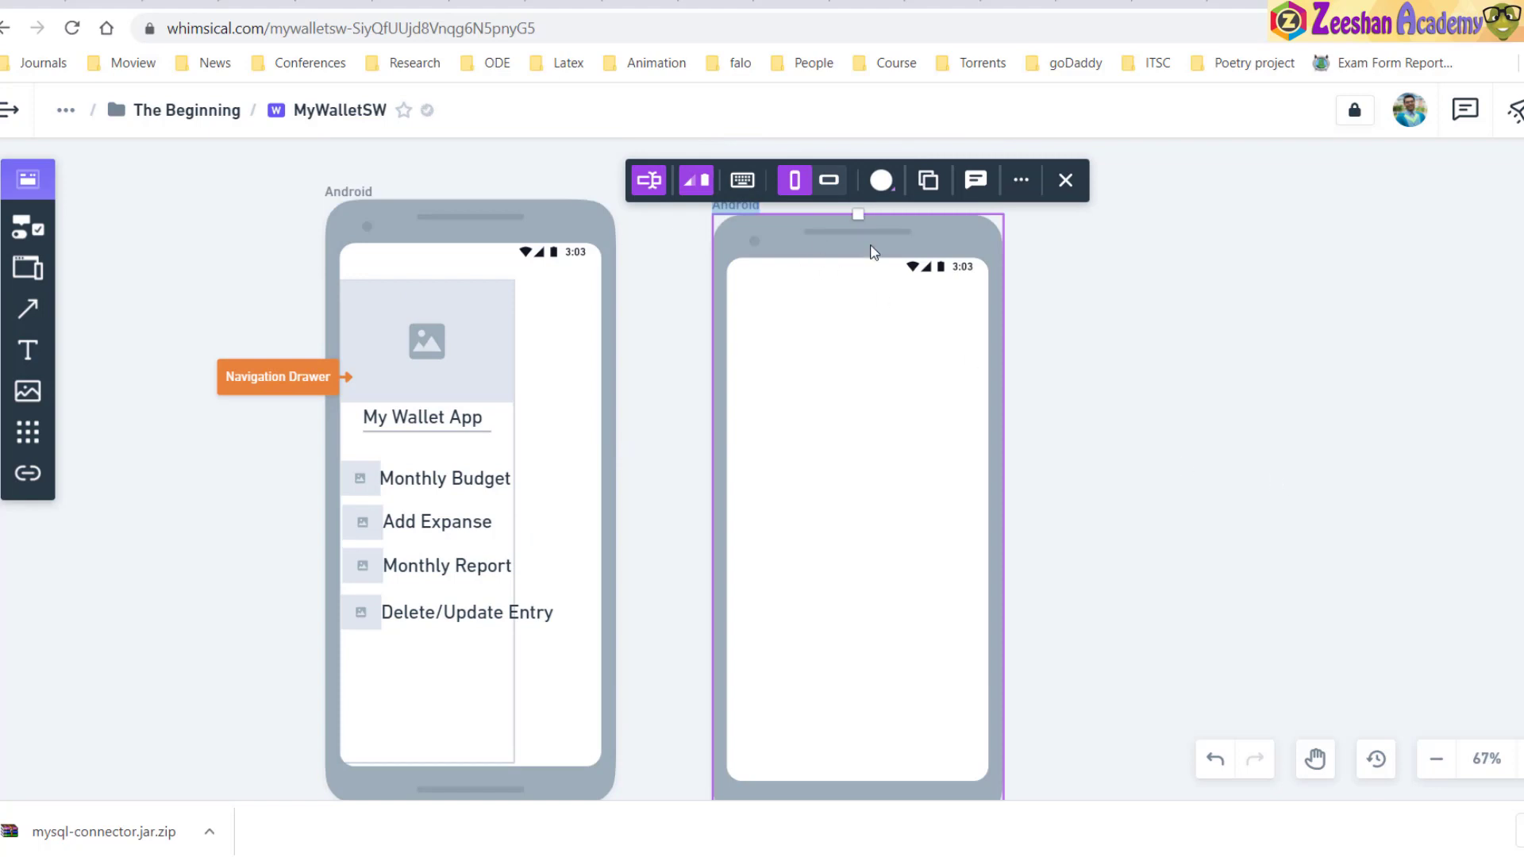
left_click_drag(844, 229, 838, 220)
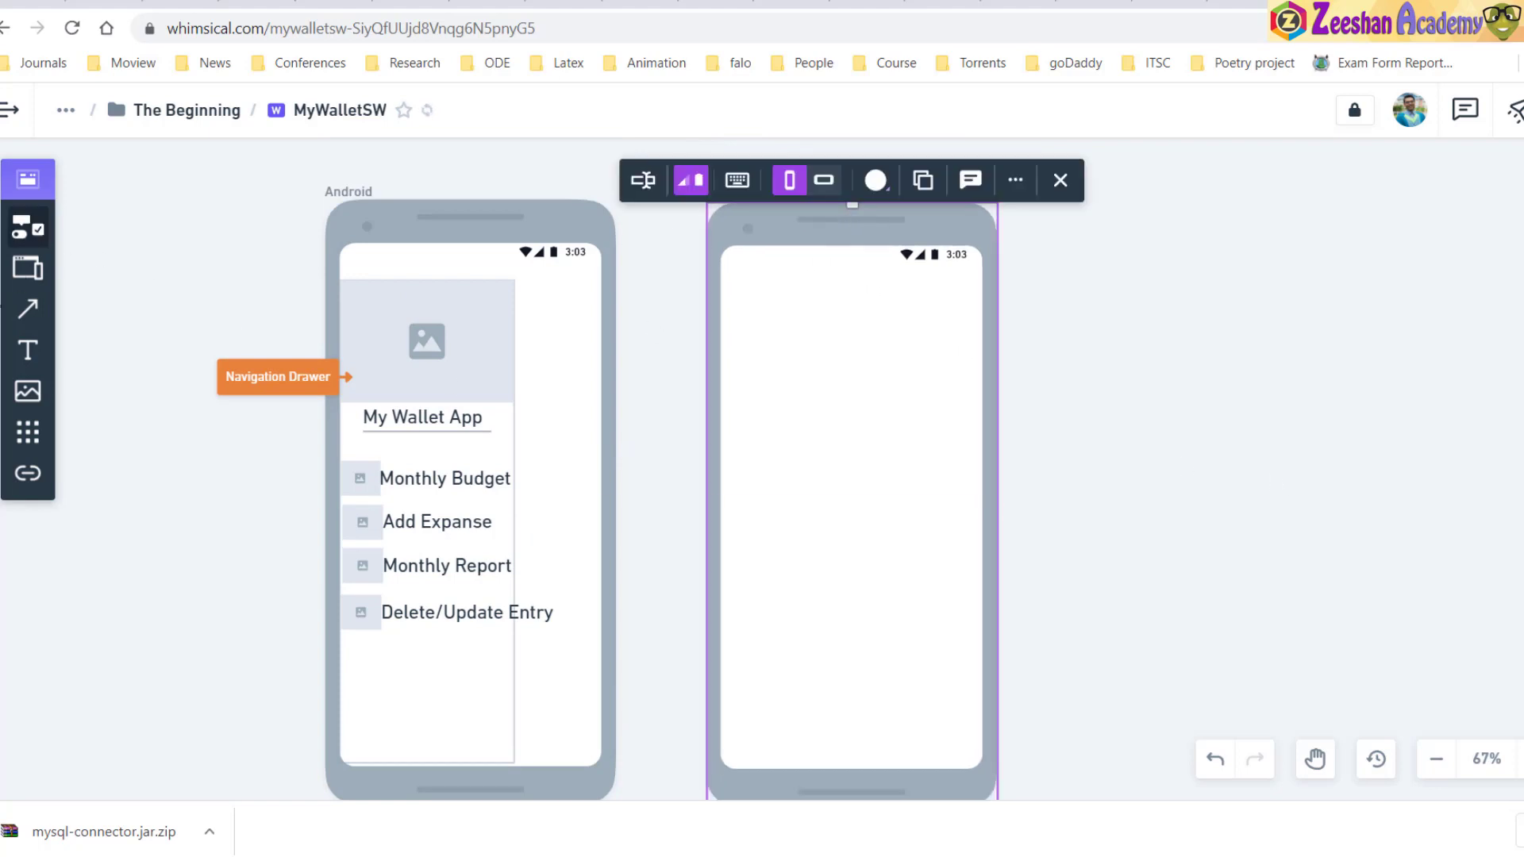
left_click(40, 271)
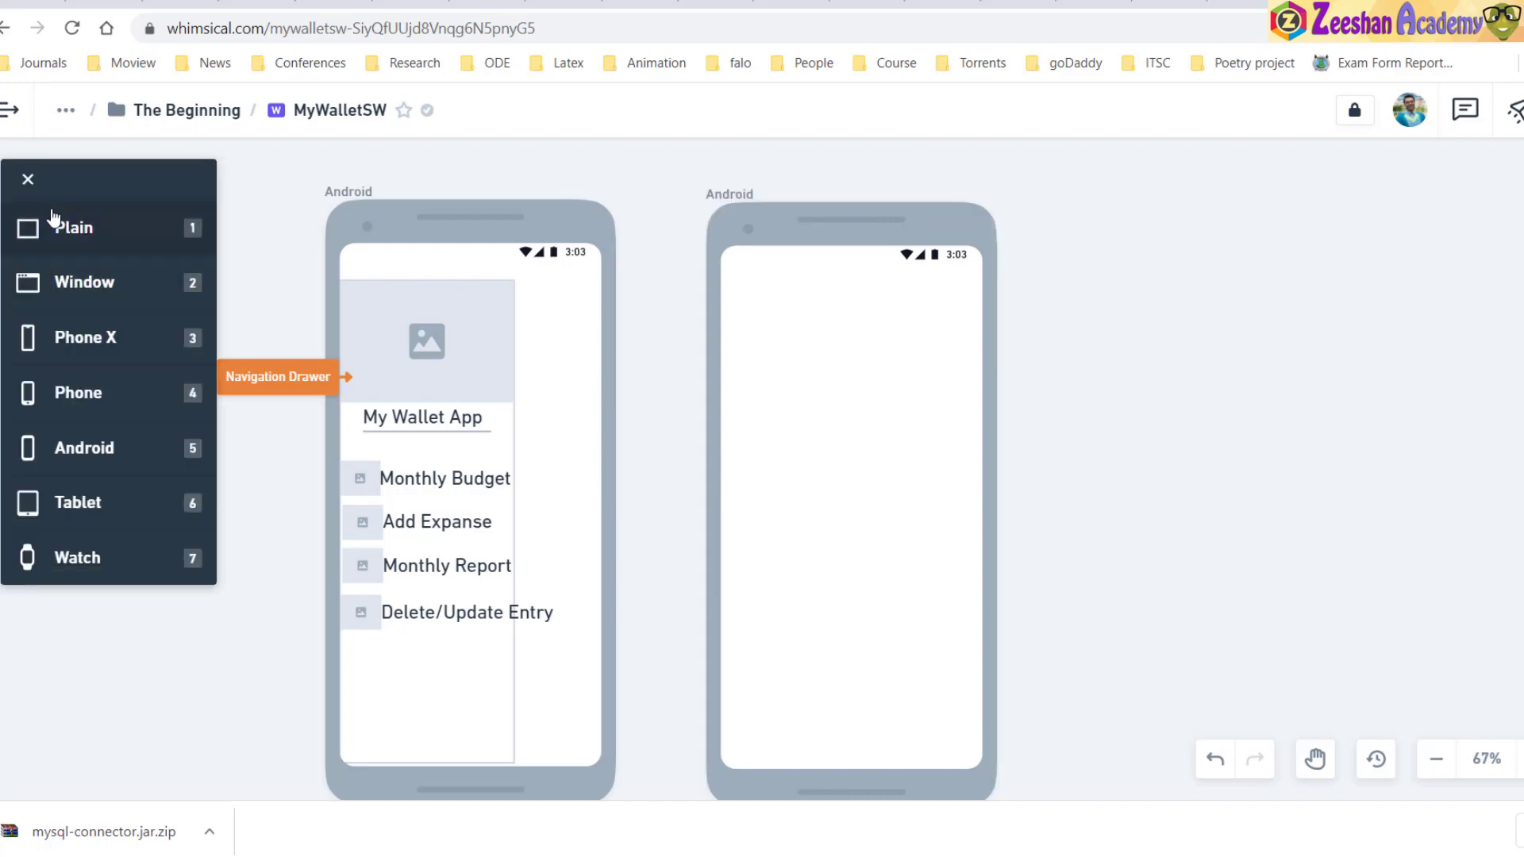
left_click(28, 180)
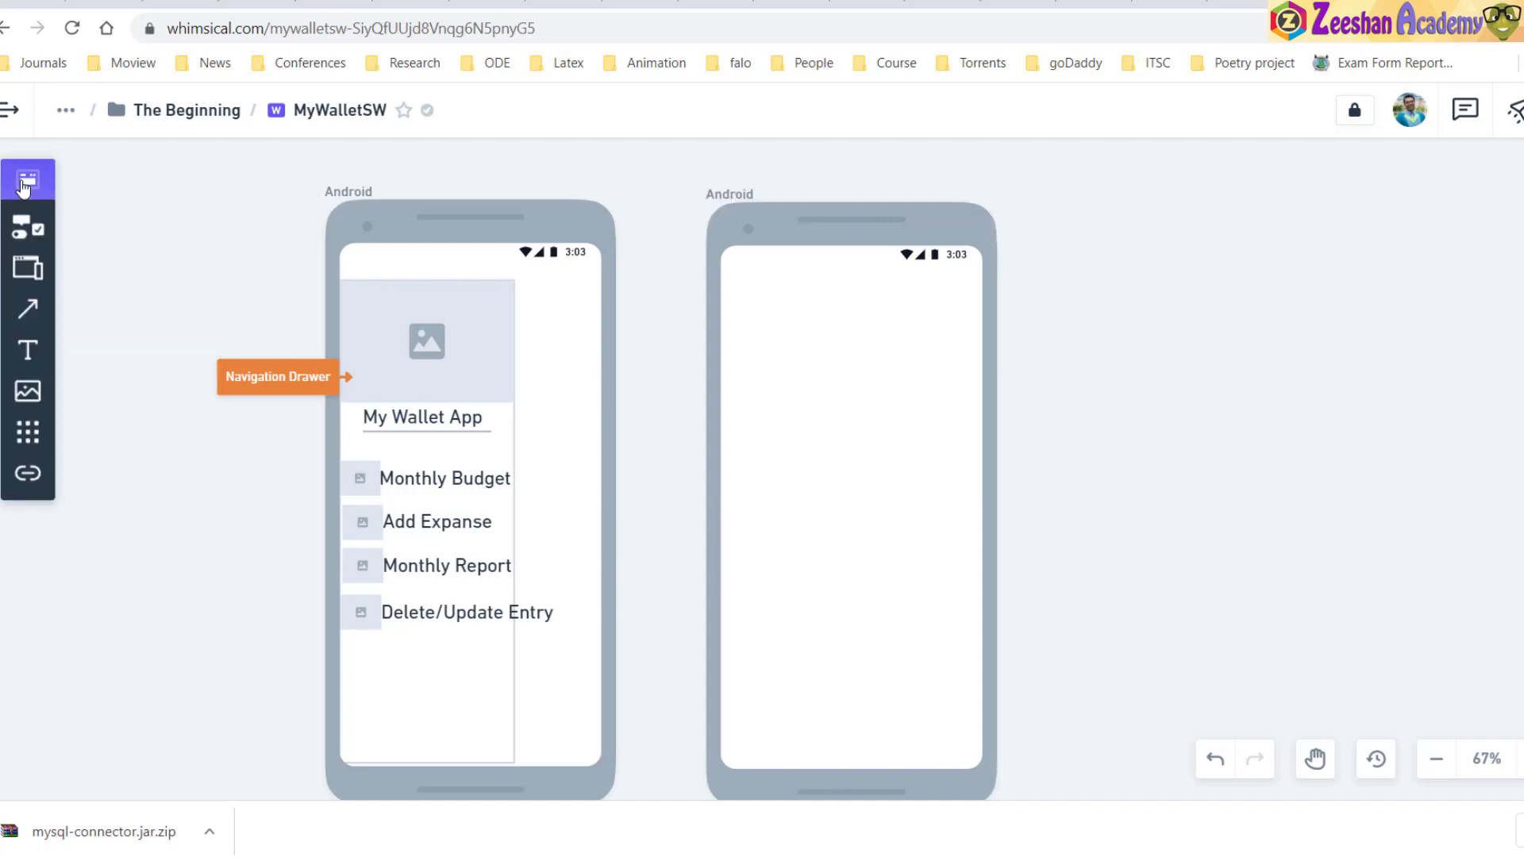
Add an avatar placeholder to the second Android frame, enlarge it to about twice its default size and place it near the top centre
left_click(28, 228)
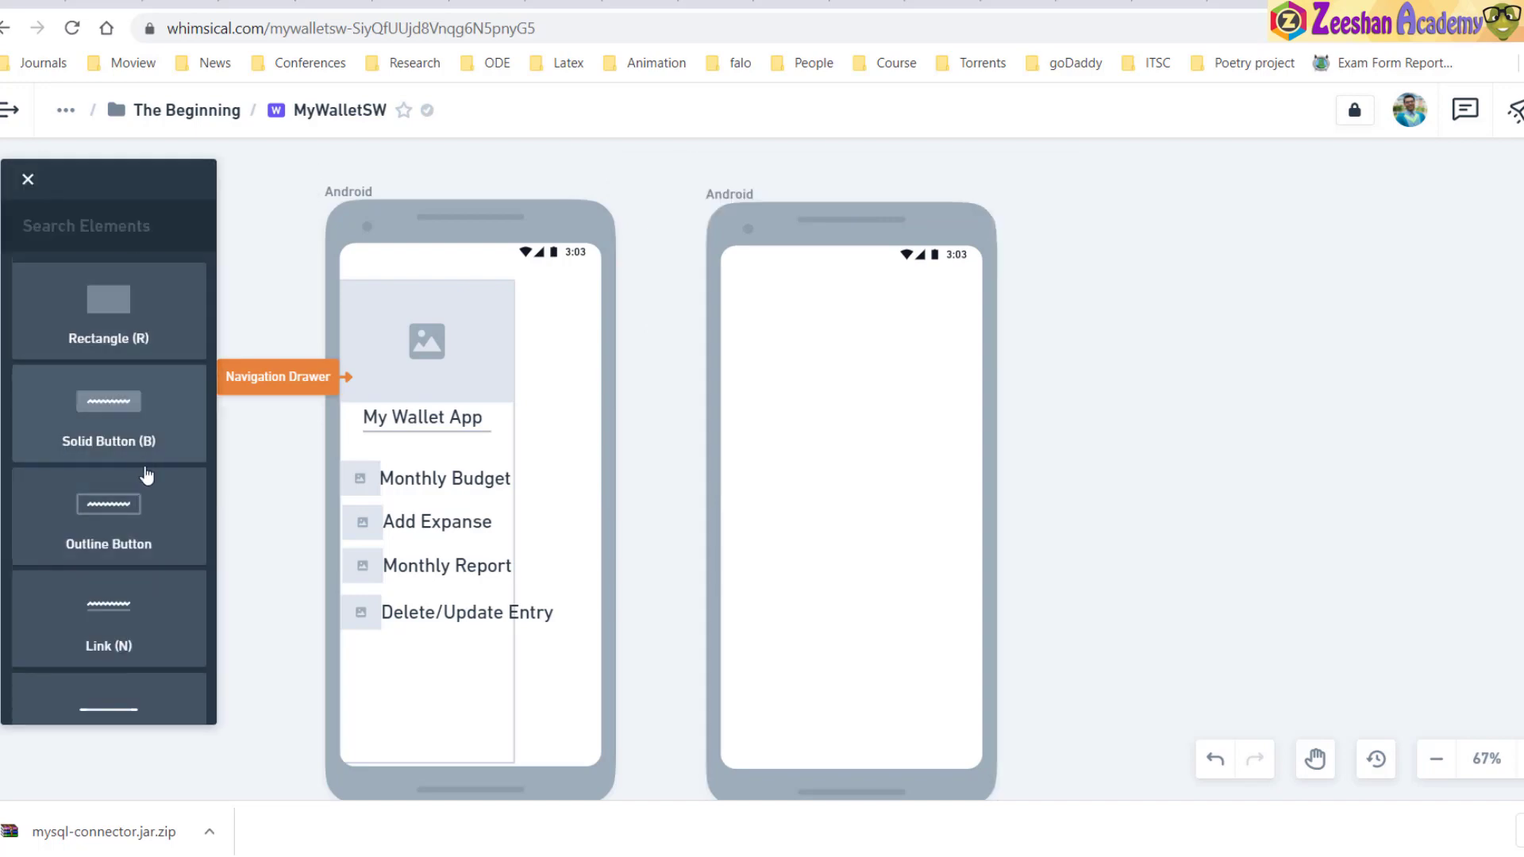
scroll(127, 539, "down", 10)
scroll(119, 556, "up", 1)
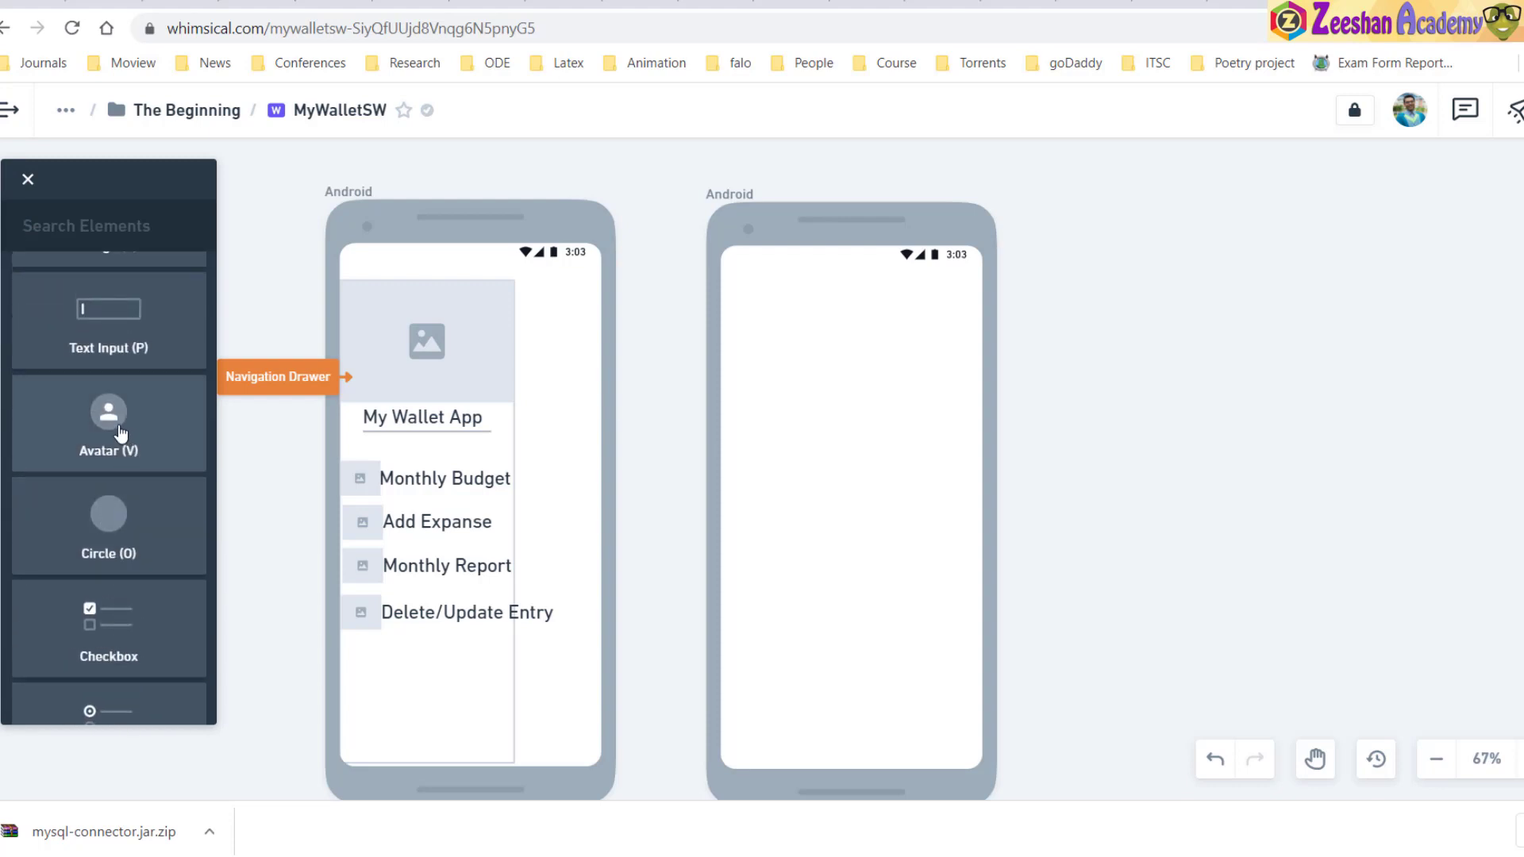
left_click_drag(119, 424, 832, 350)
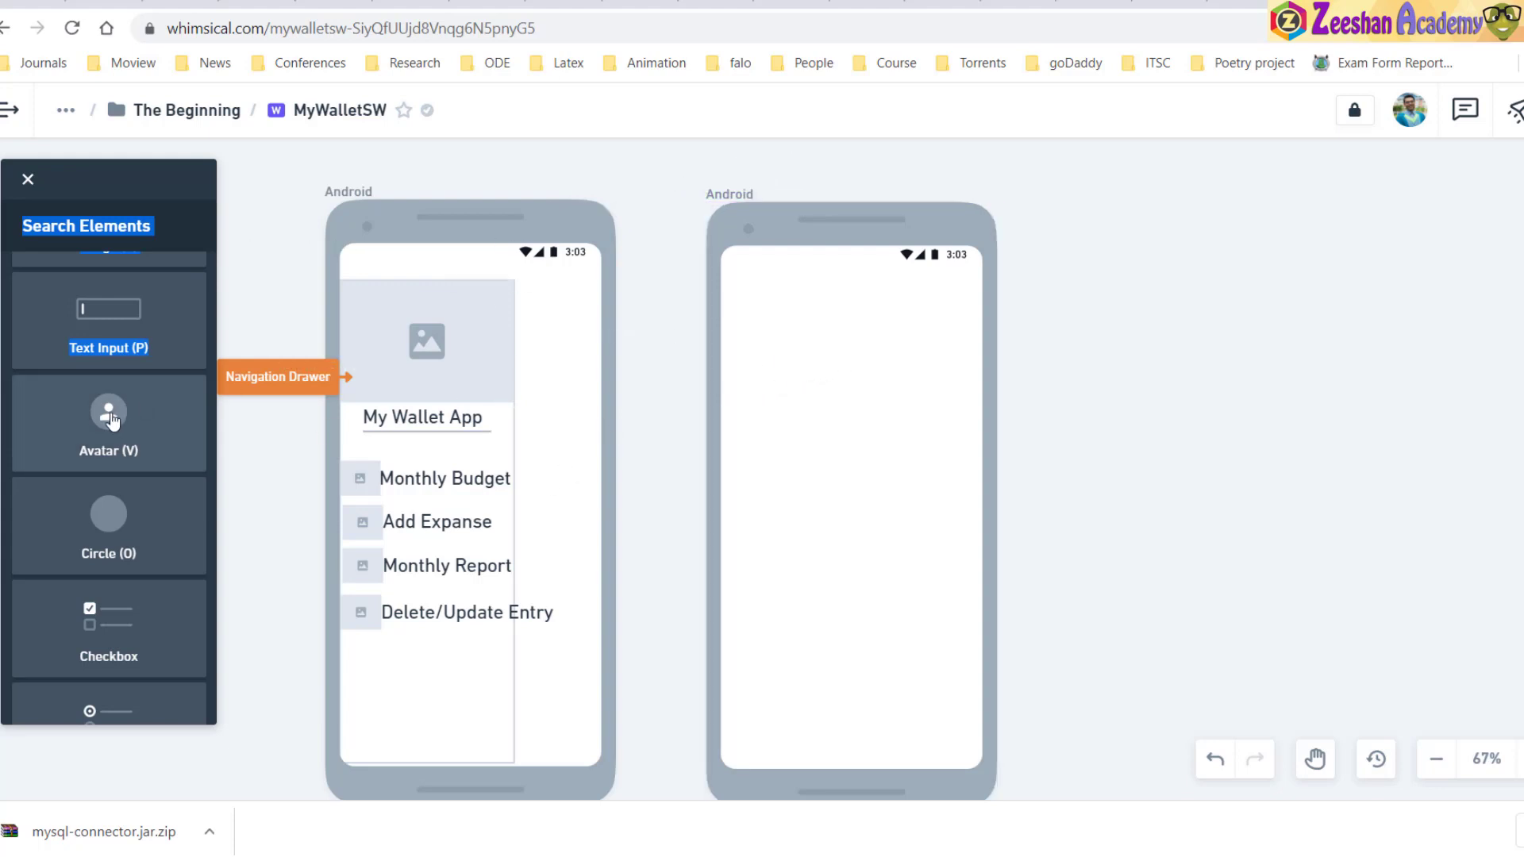
key("v")
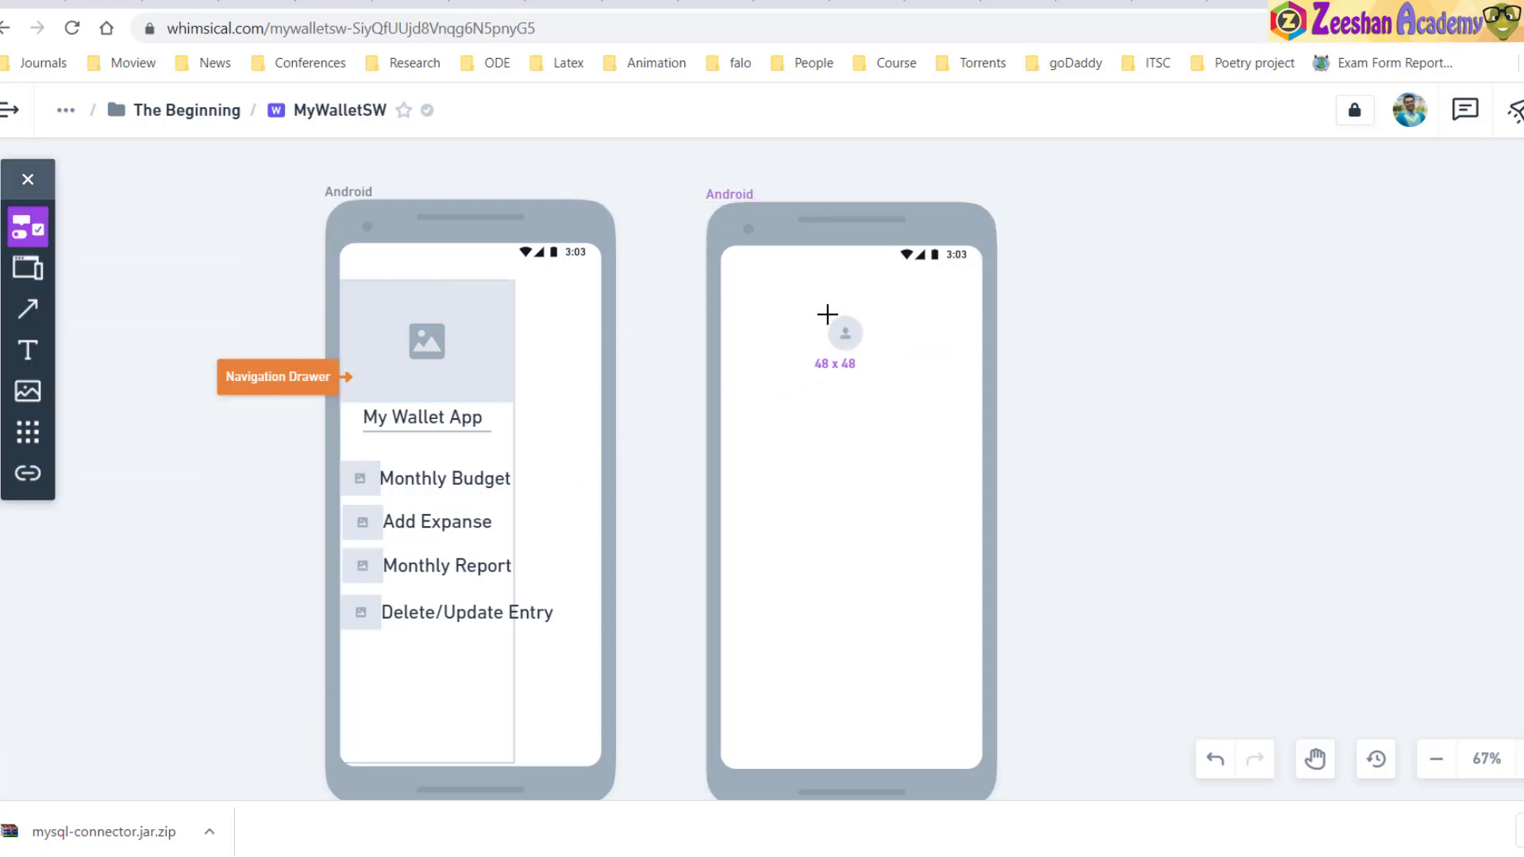
left_click(826, 314)
left_click_drag(863, 350, 898, 387)
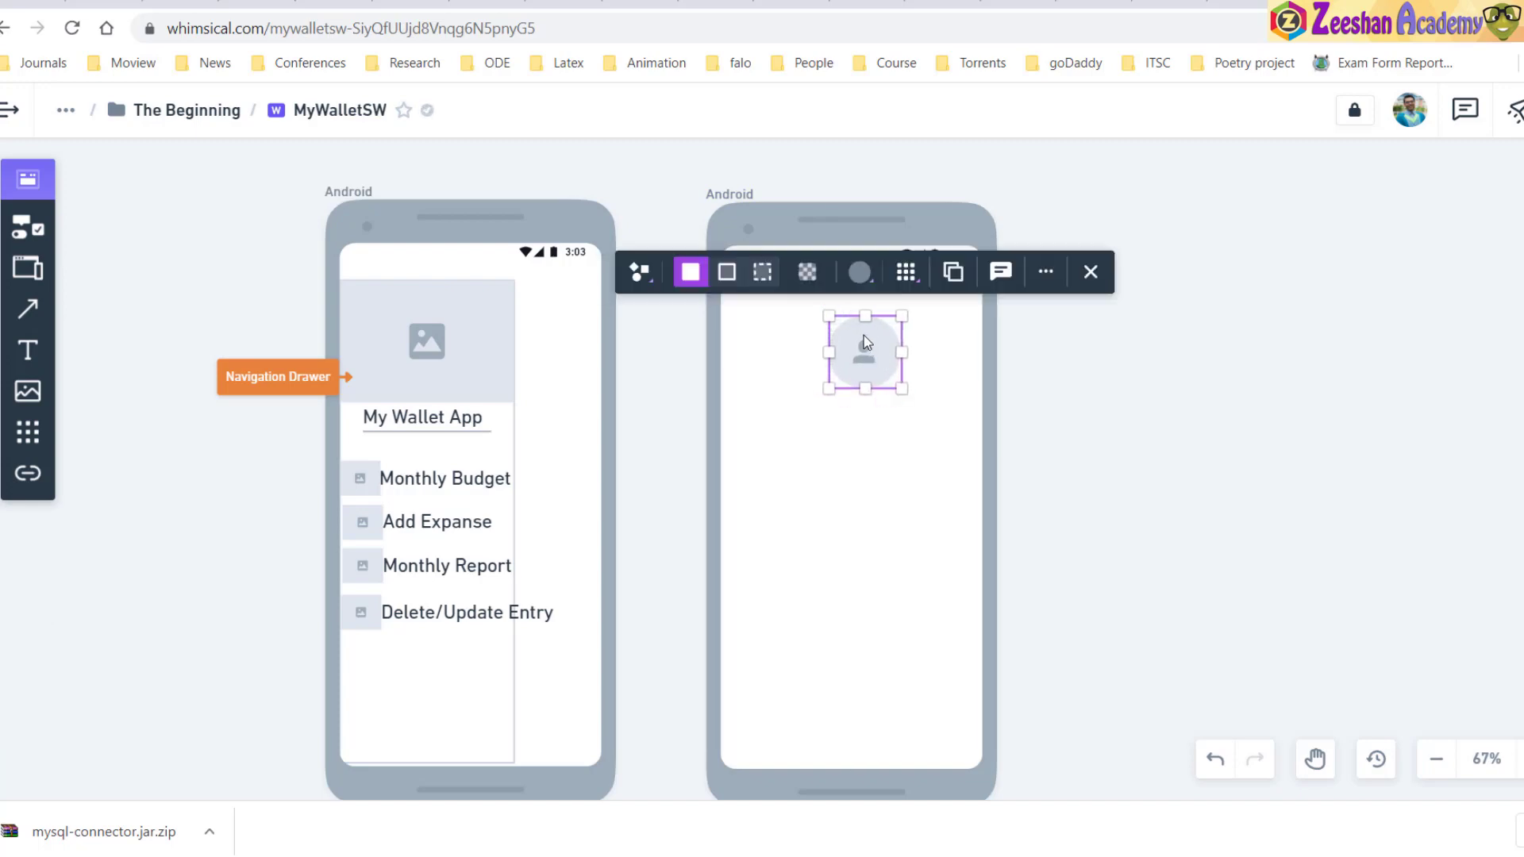
left_click_drag(863, 335, 845, 312)
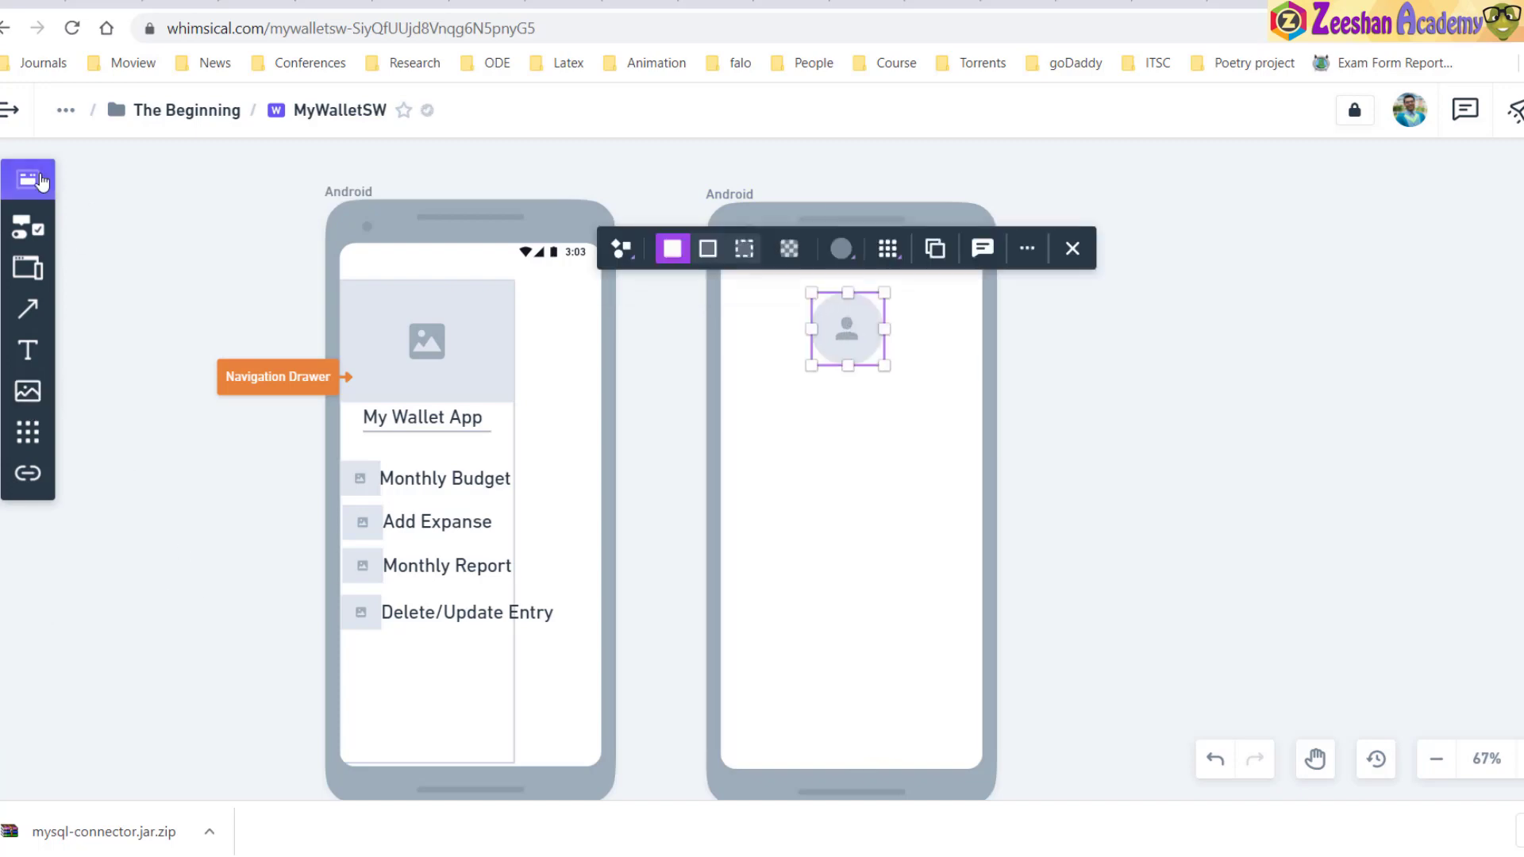
Add a horizontal divider line below the "Delete/Update Entry" item in the navigation drawer
left_click(28, 228)
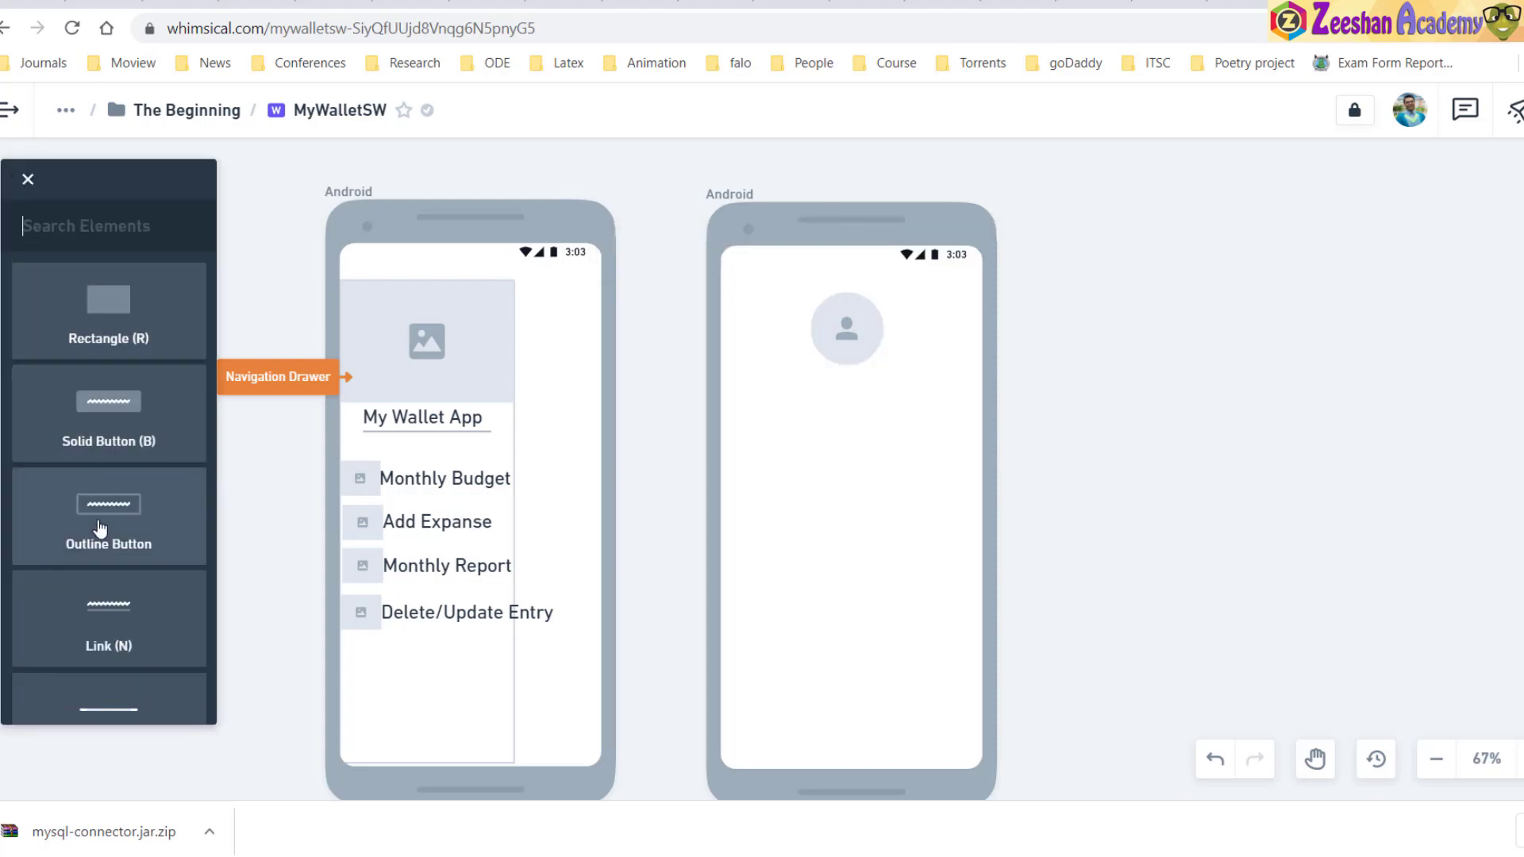
scroll(126, 651, "down", 2)
left_click(115, 555)
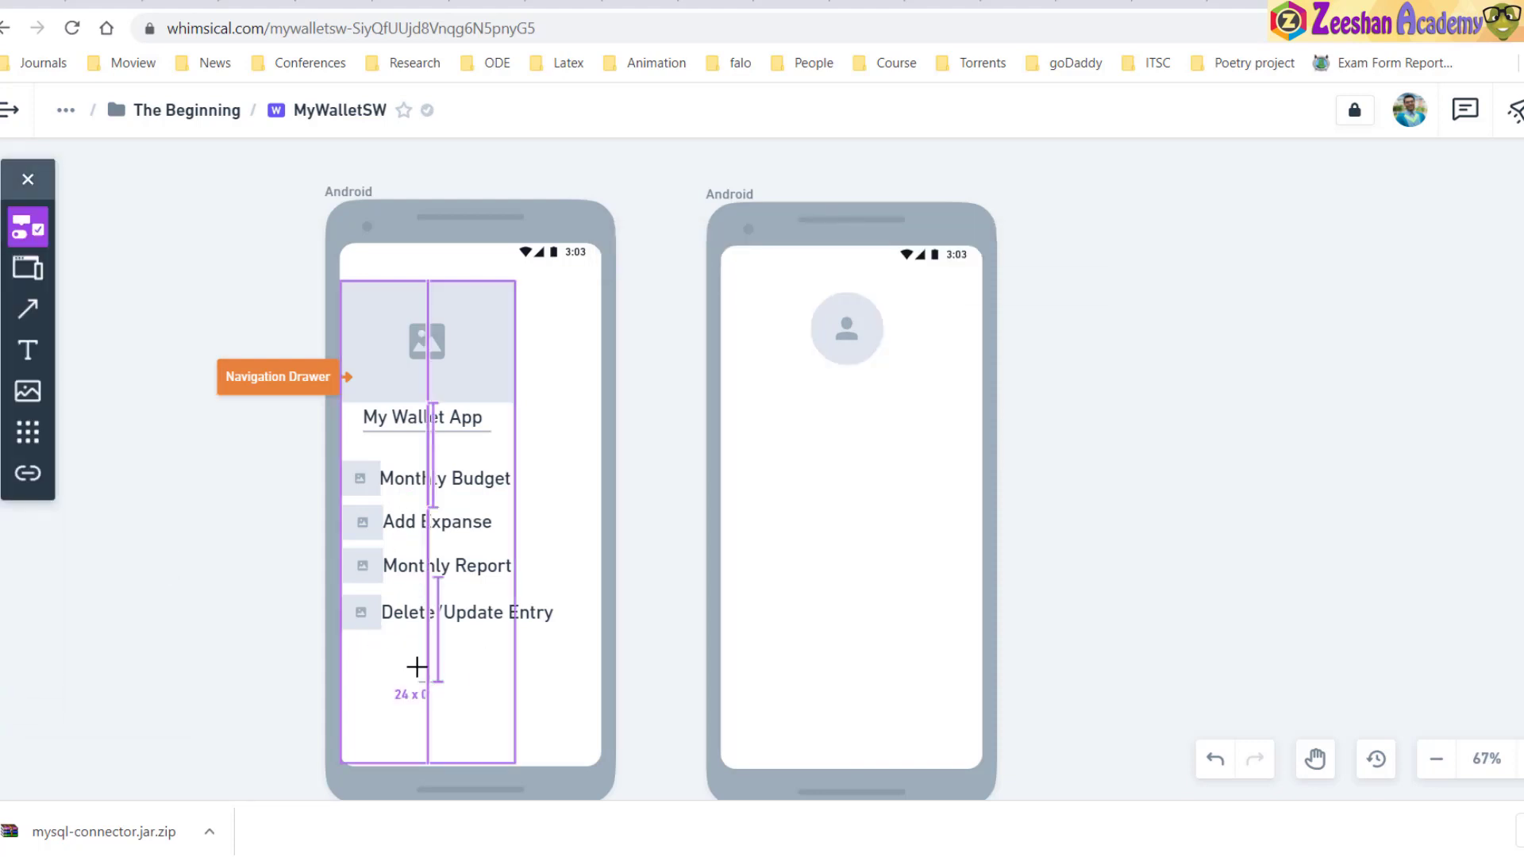
mouse_move(417, 666)
left_mouse_down()
mouse_move(418, 640)
mouse_move(496, 649)
mouse_move(372, 650)
left_mouse_up()
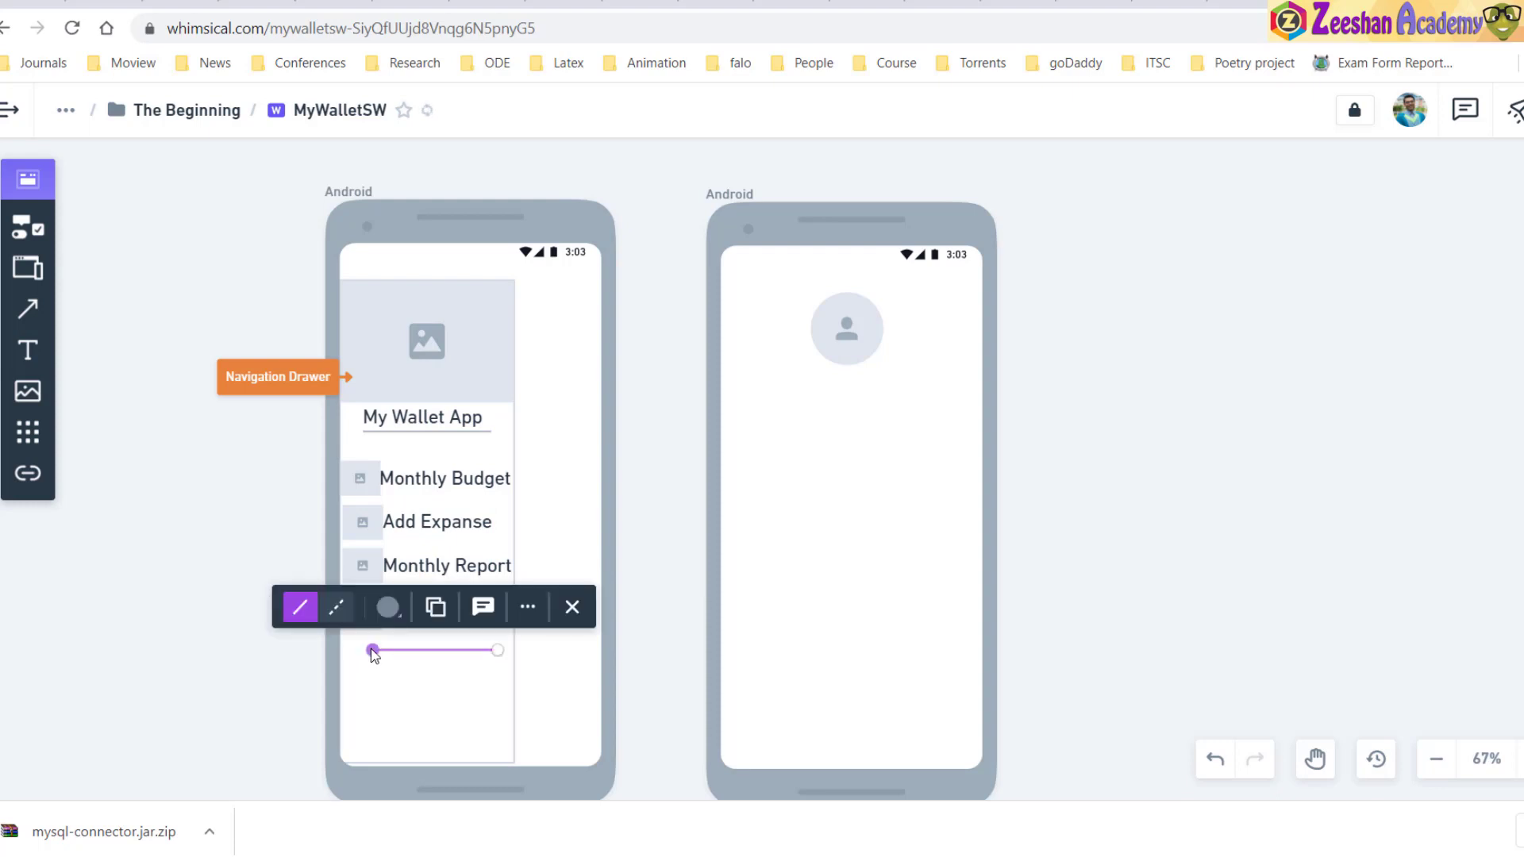
left_click(333, 704)
Duplicate the "Monthly Budget" icon-and-text item, place the copy below the new divider and change its text to "Profile"
left_click(349, 485)
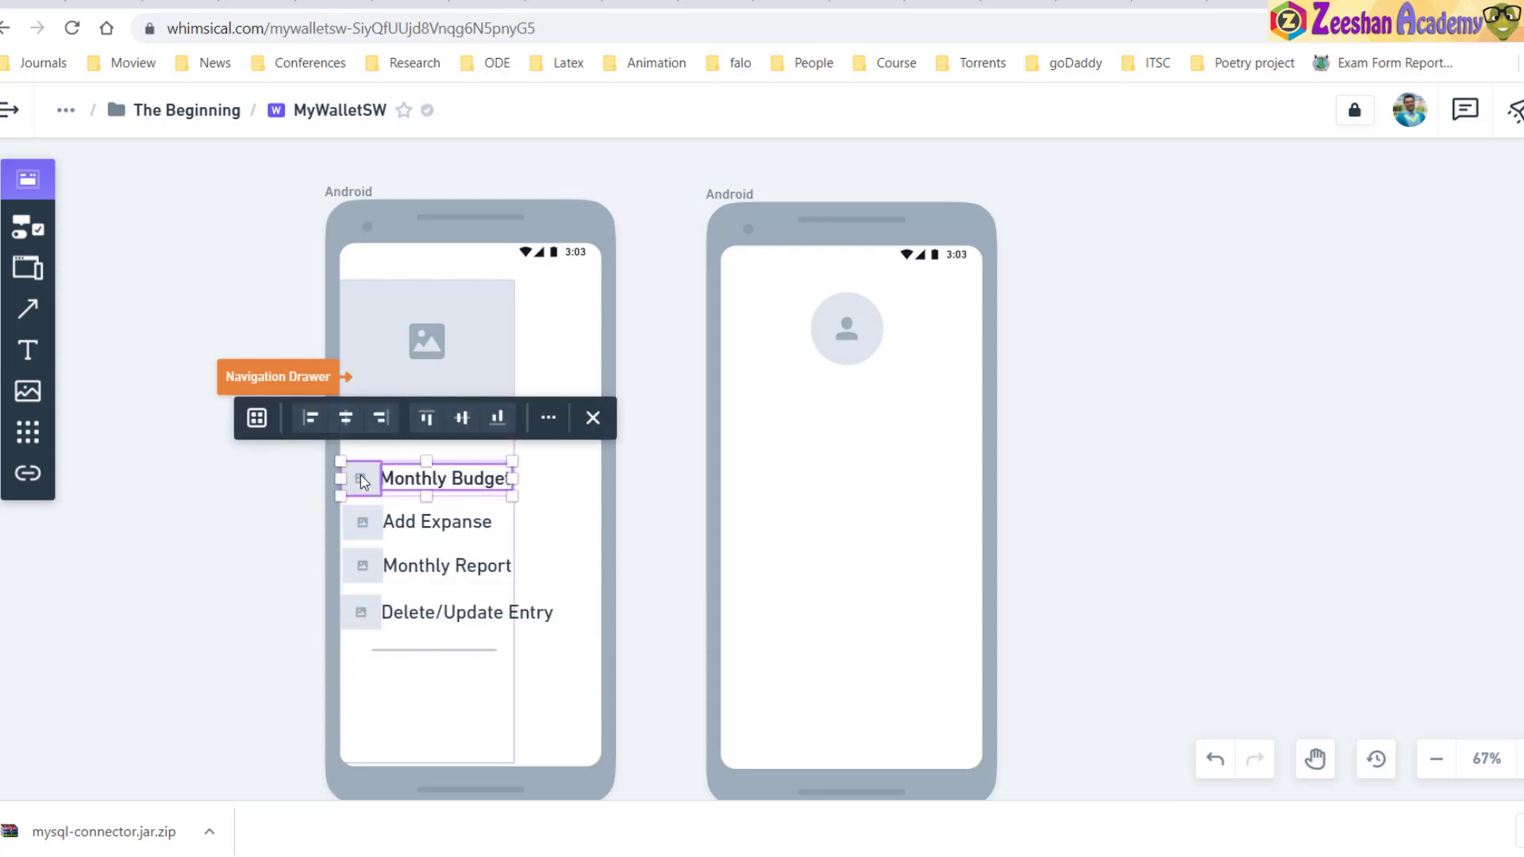
left_click_drag(360, 474, 365, 683)
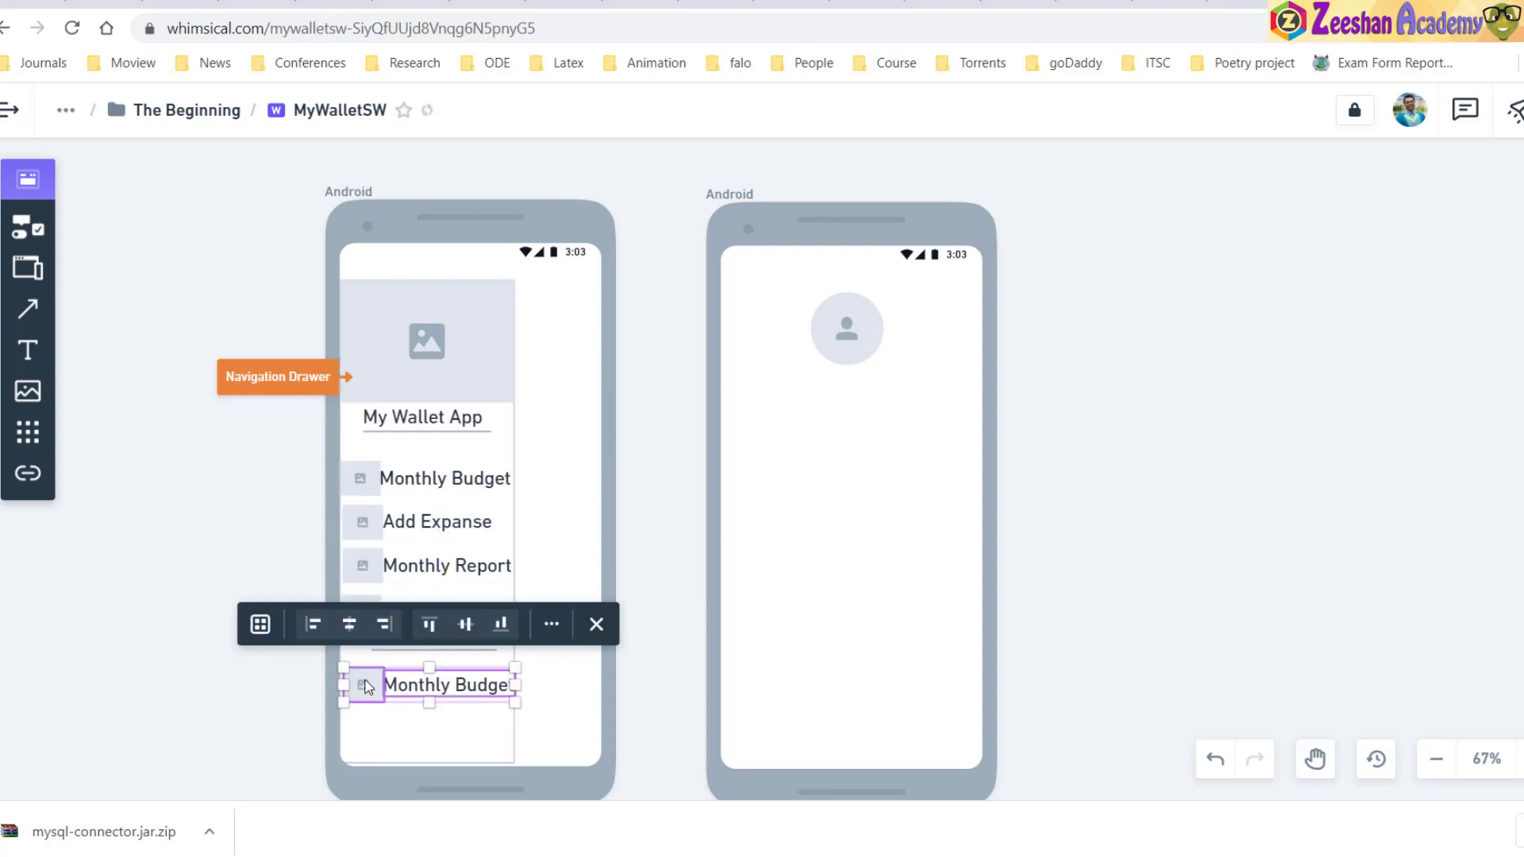
left_click(428, 686)
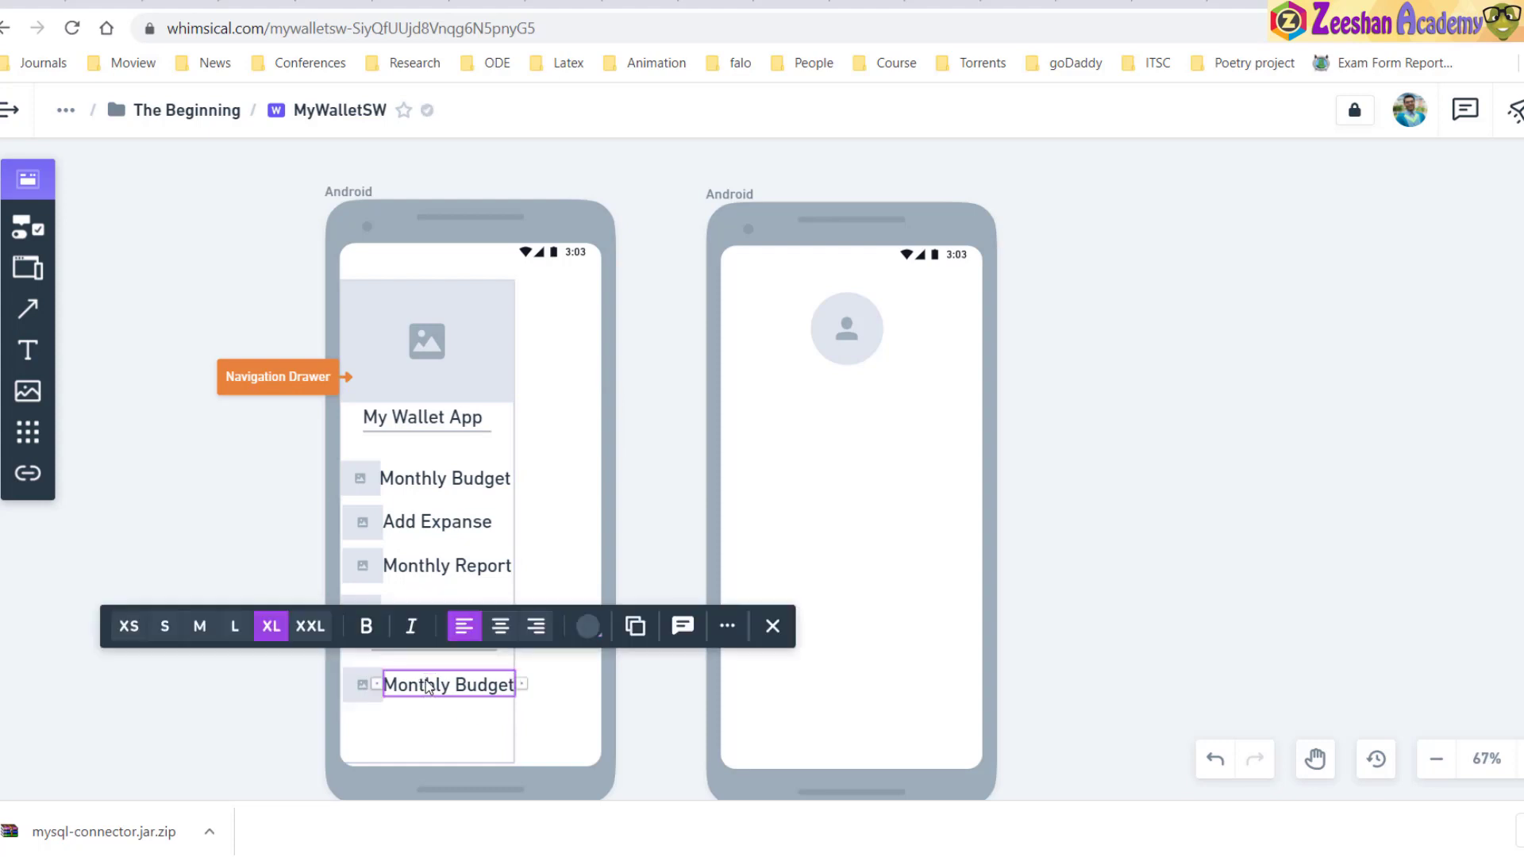
key("ctrl+a")
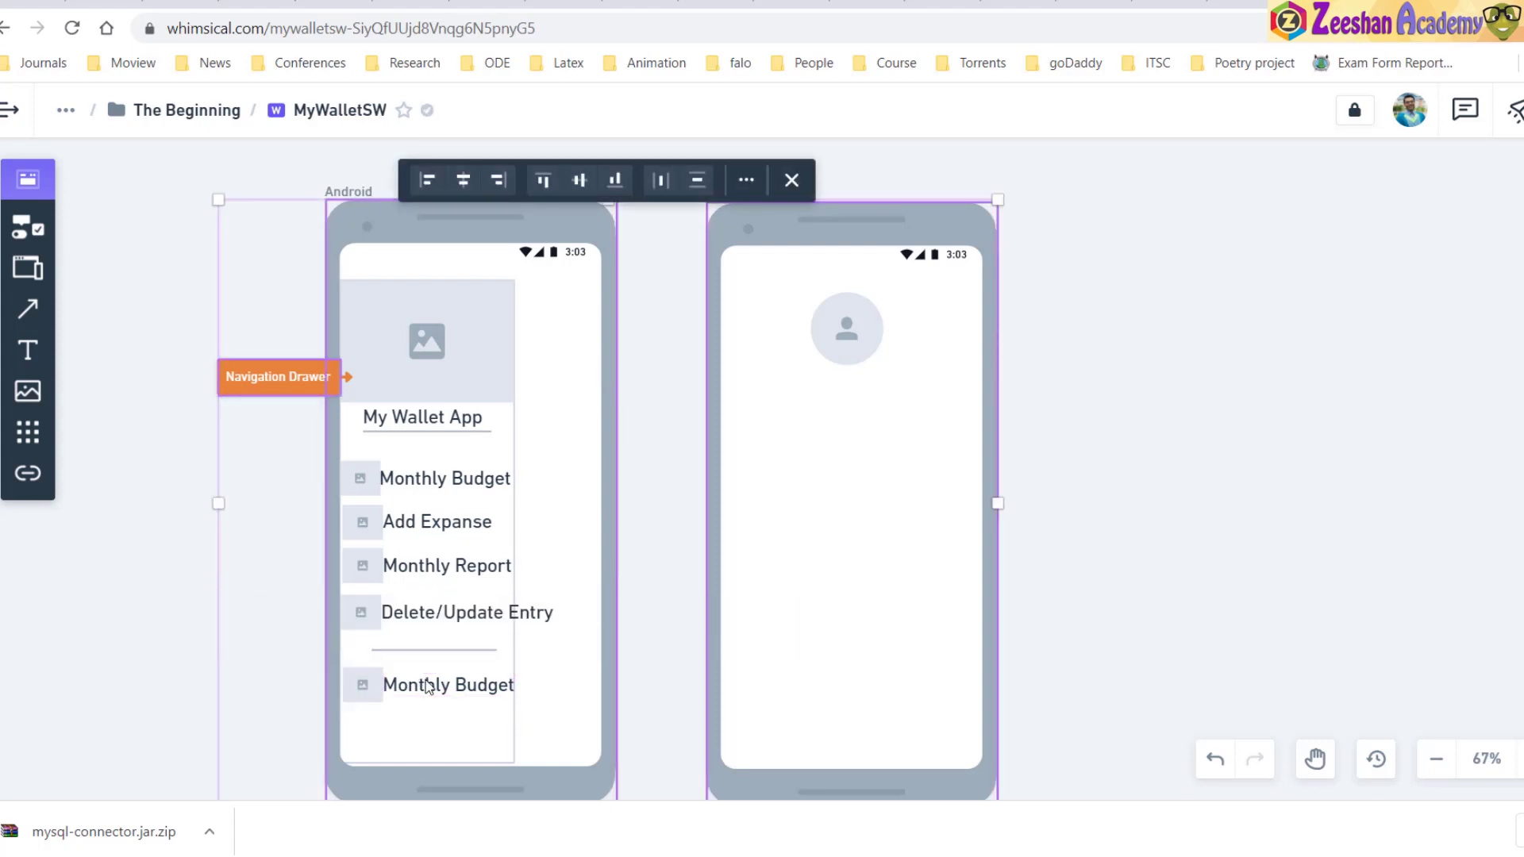
double_click(477, 685)
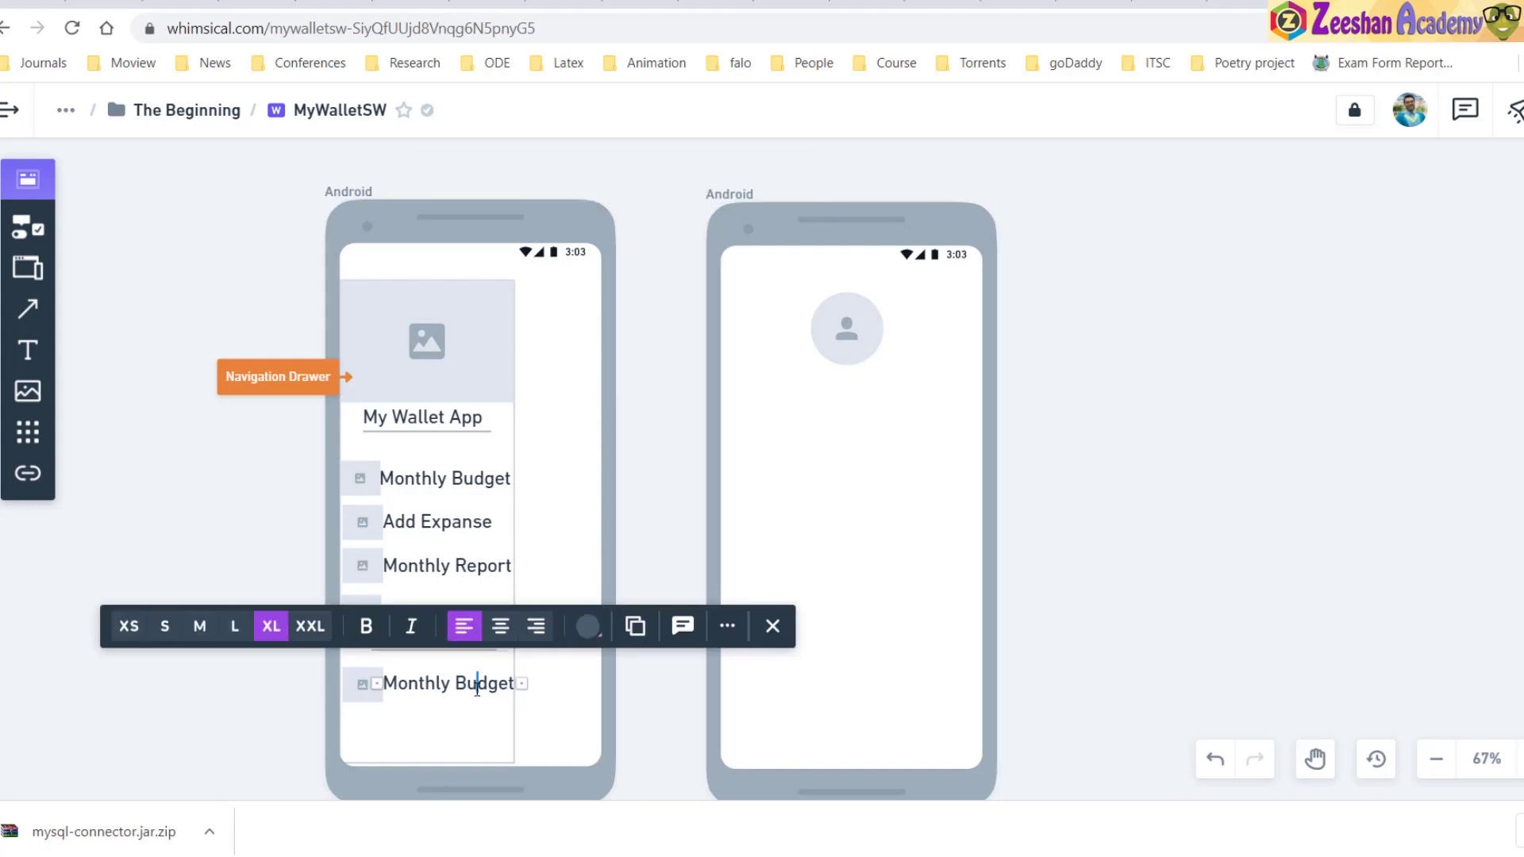
key("ctrl+a")
type("Profile")
left_click(291, 695)
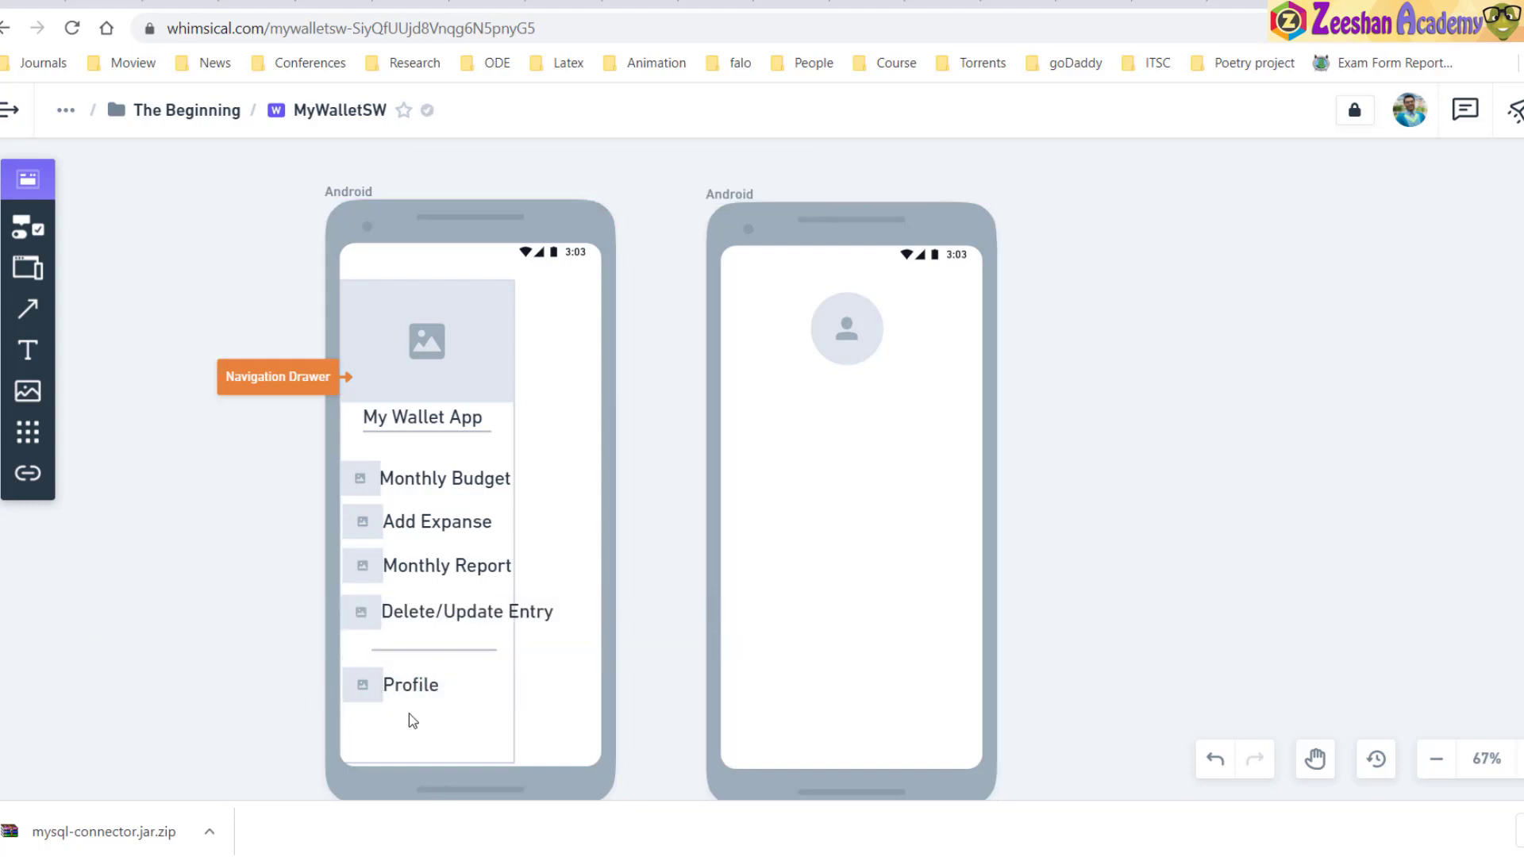
Duplicate the "Monthly Budget" item again, place the copy directly below "Profile" and change its text to "Logout"
left_click(353, 477)
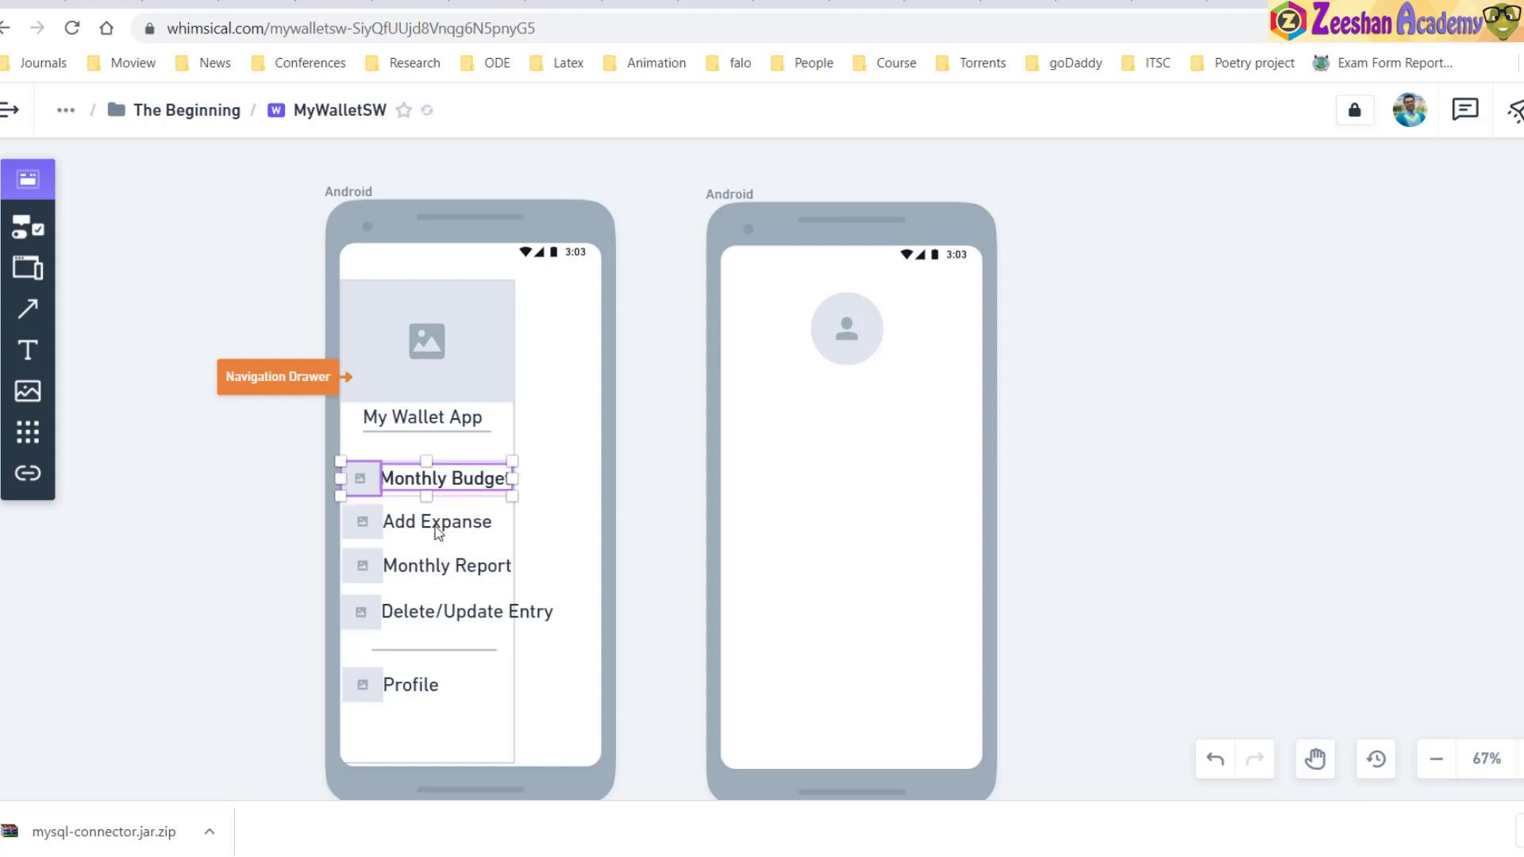
left_click_drag(361, 484, 366, 736)
left_click(403, 736)
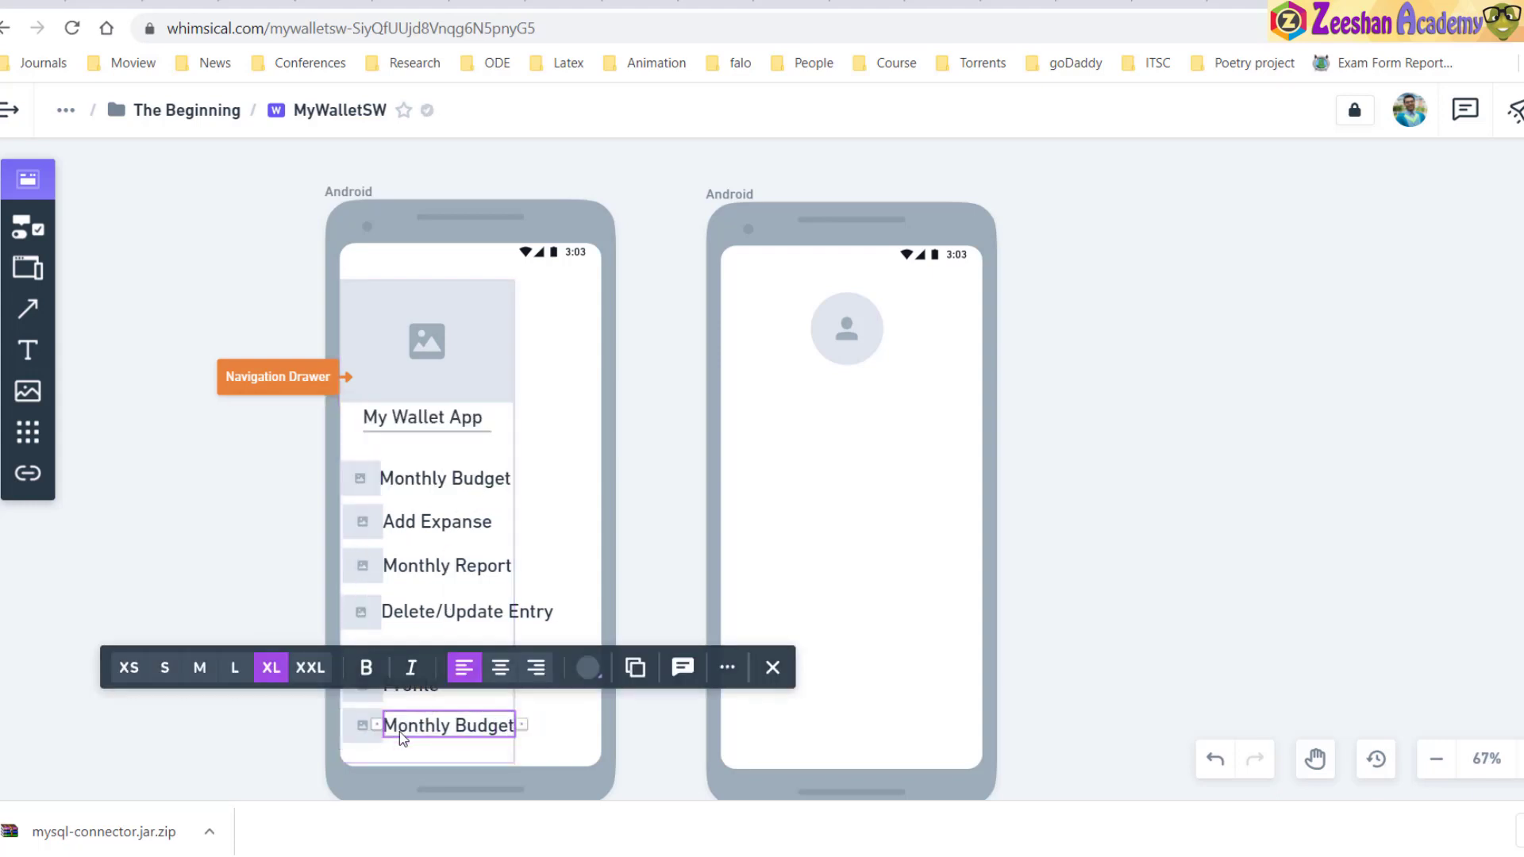
key("ctrl+a")
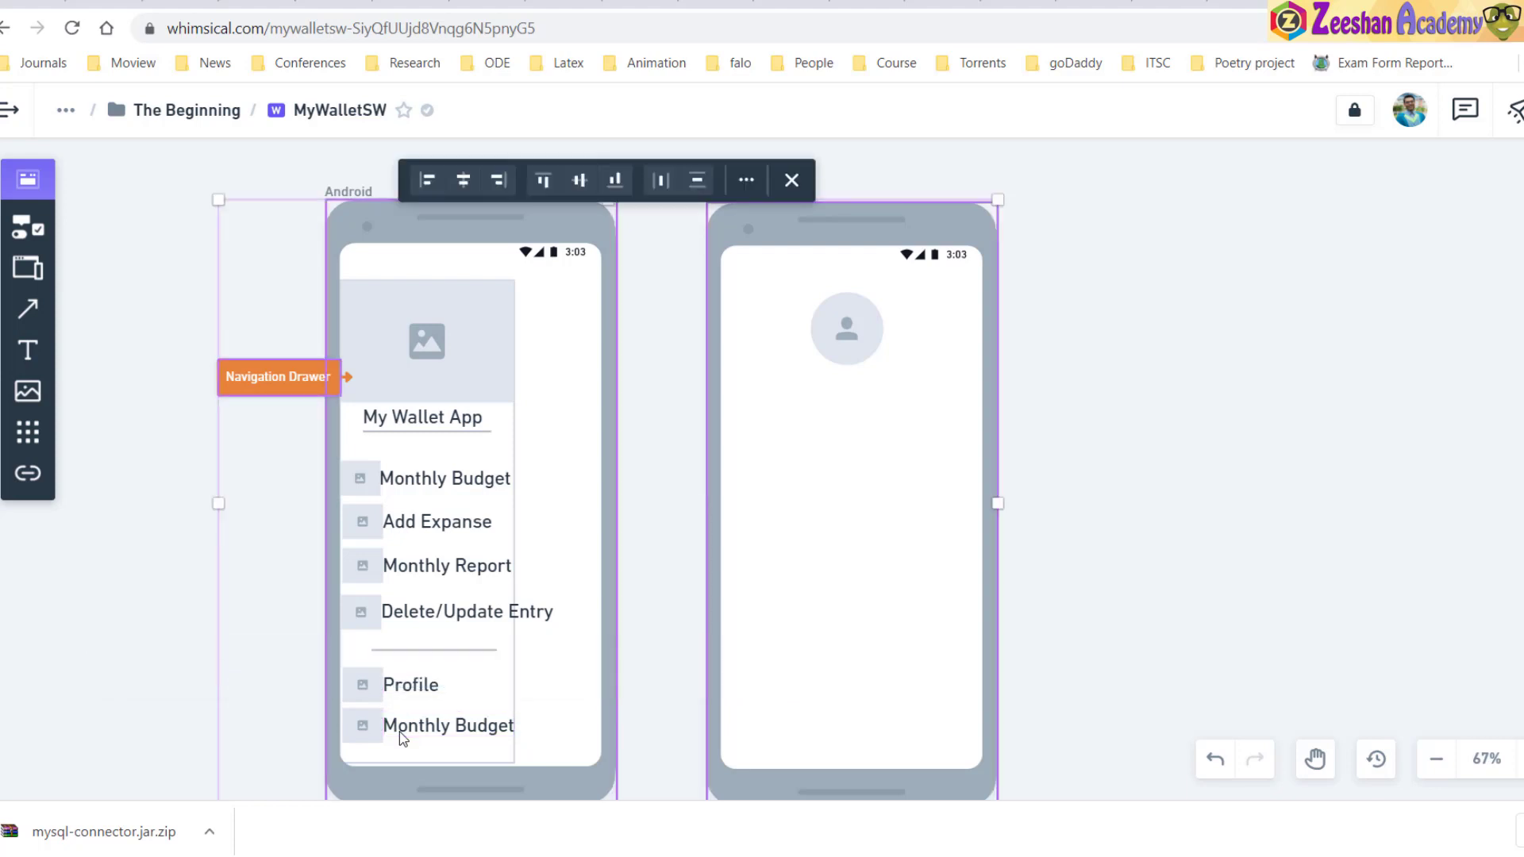
left_click(446, 728)
left_click(447, 727)
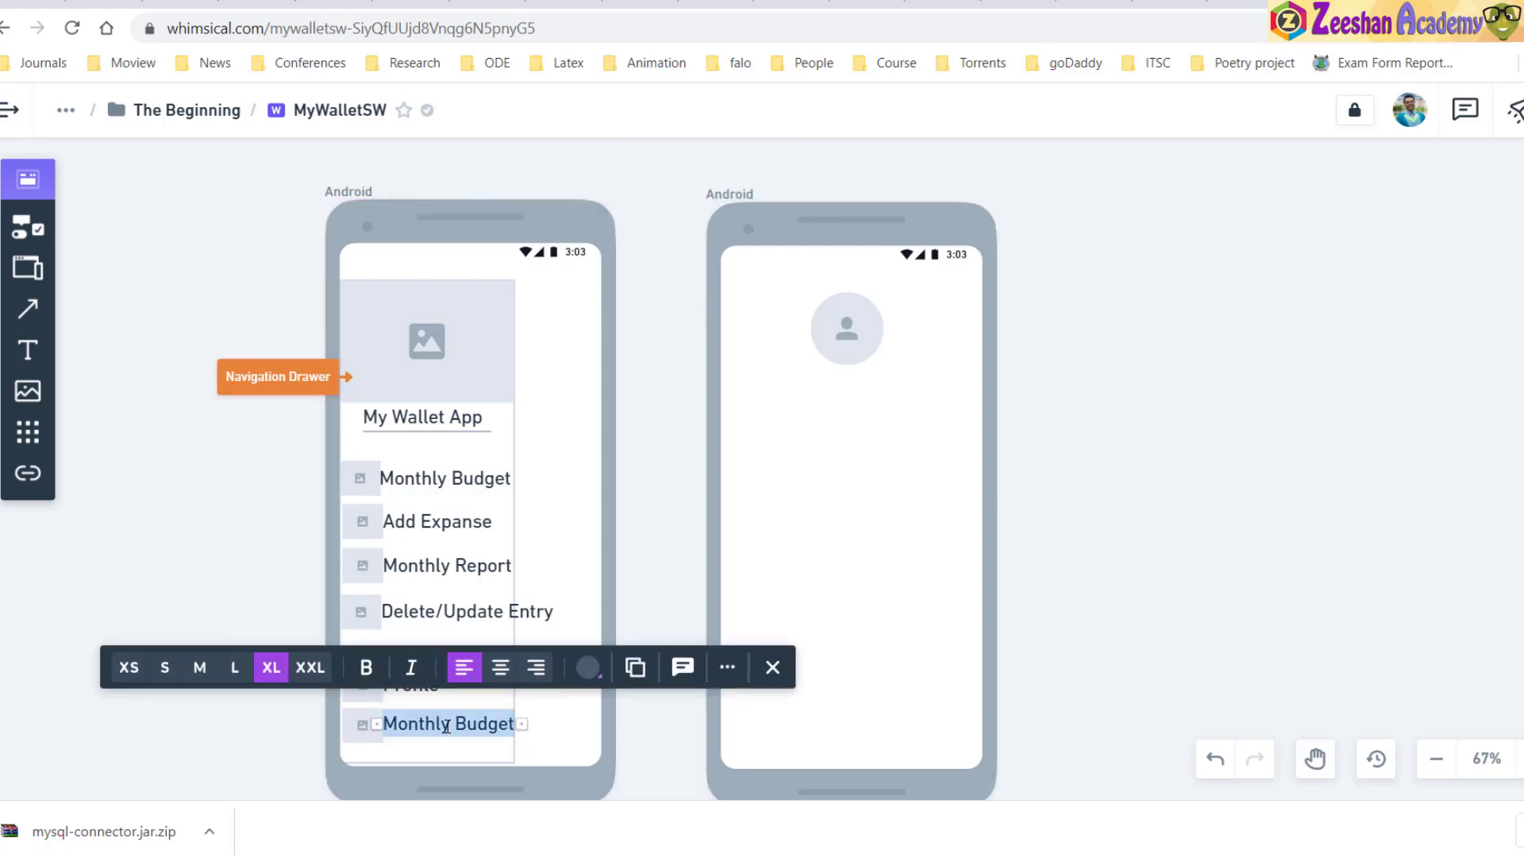
type("Log")
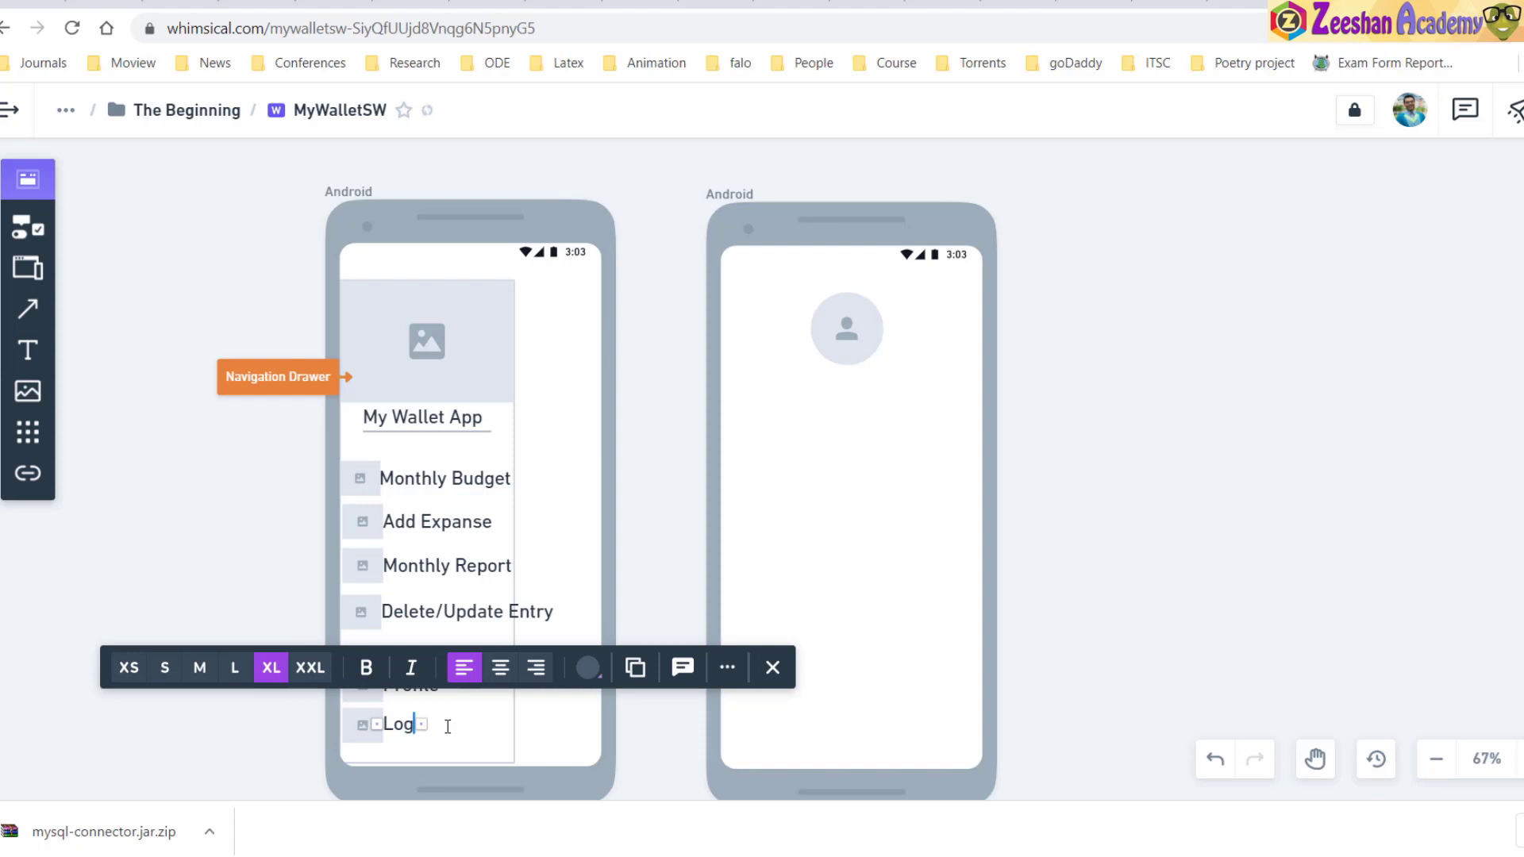
type("out")
left_click(669, 547)
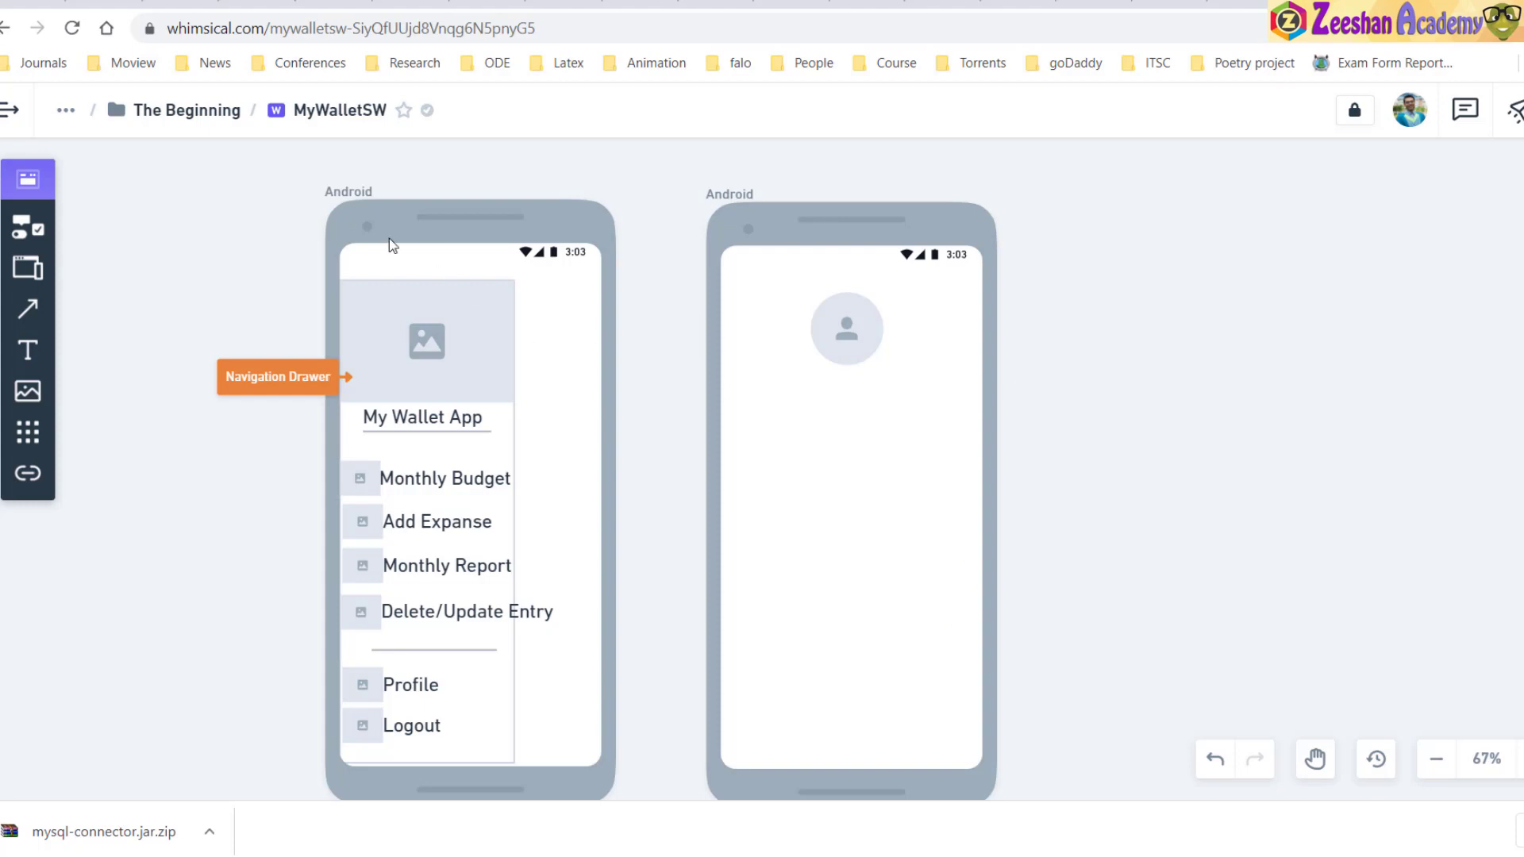
Add the text labels "Budget" and "Expanse" side by side below the avatar in the second Android frame
left_click(28, 350)
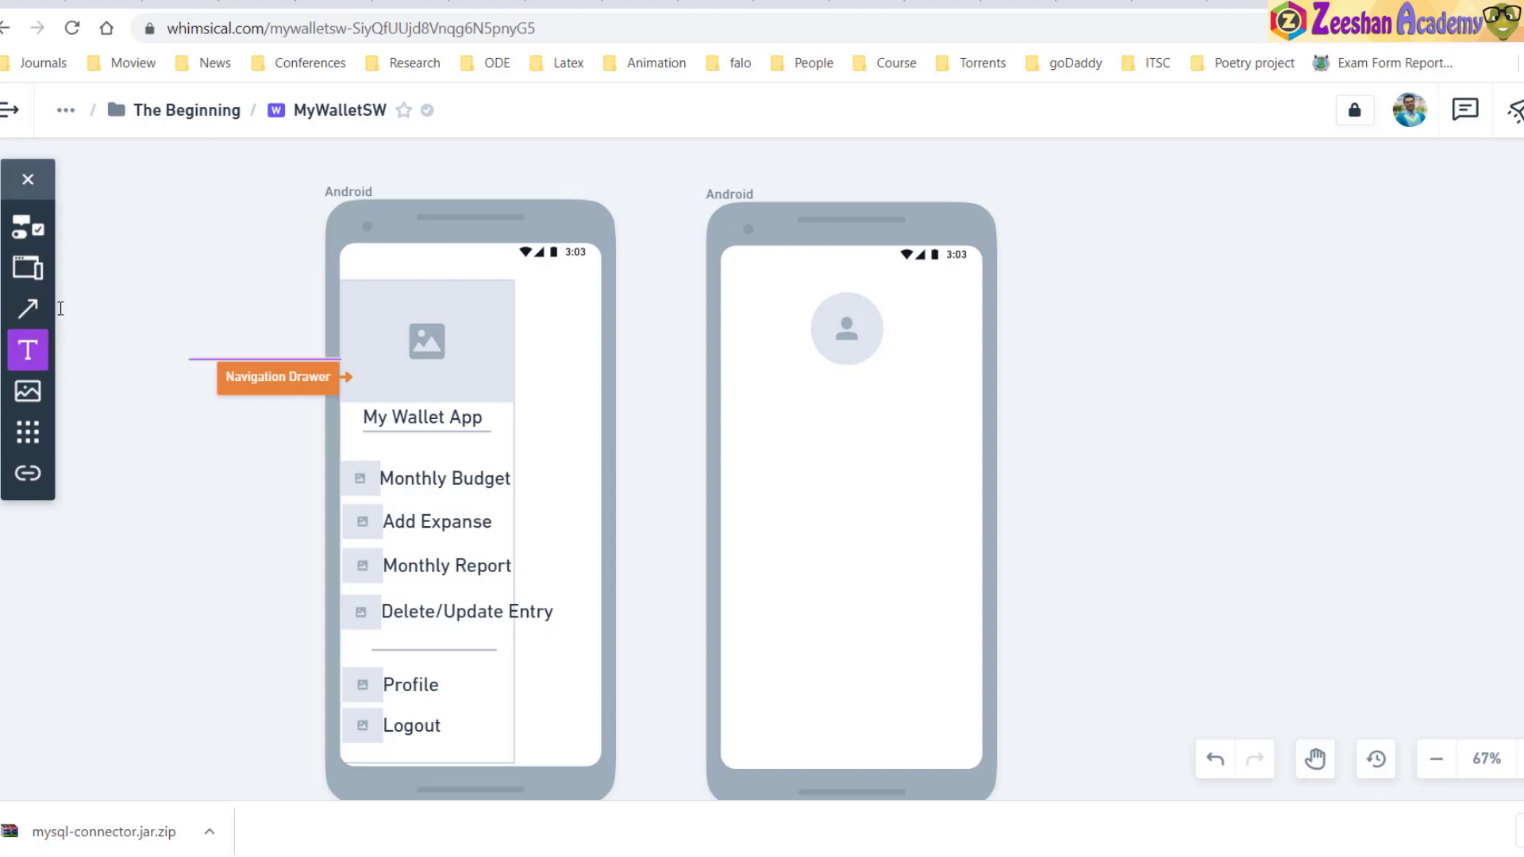
left_click(748, 388)
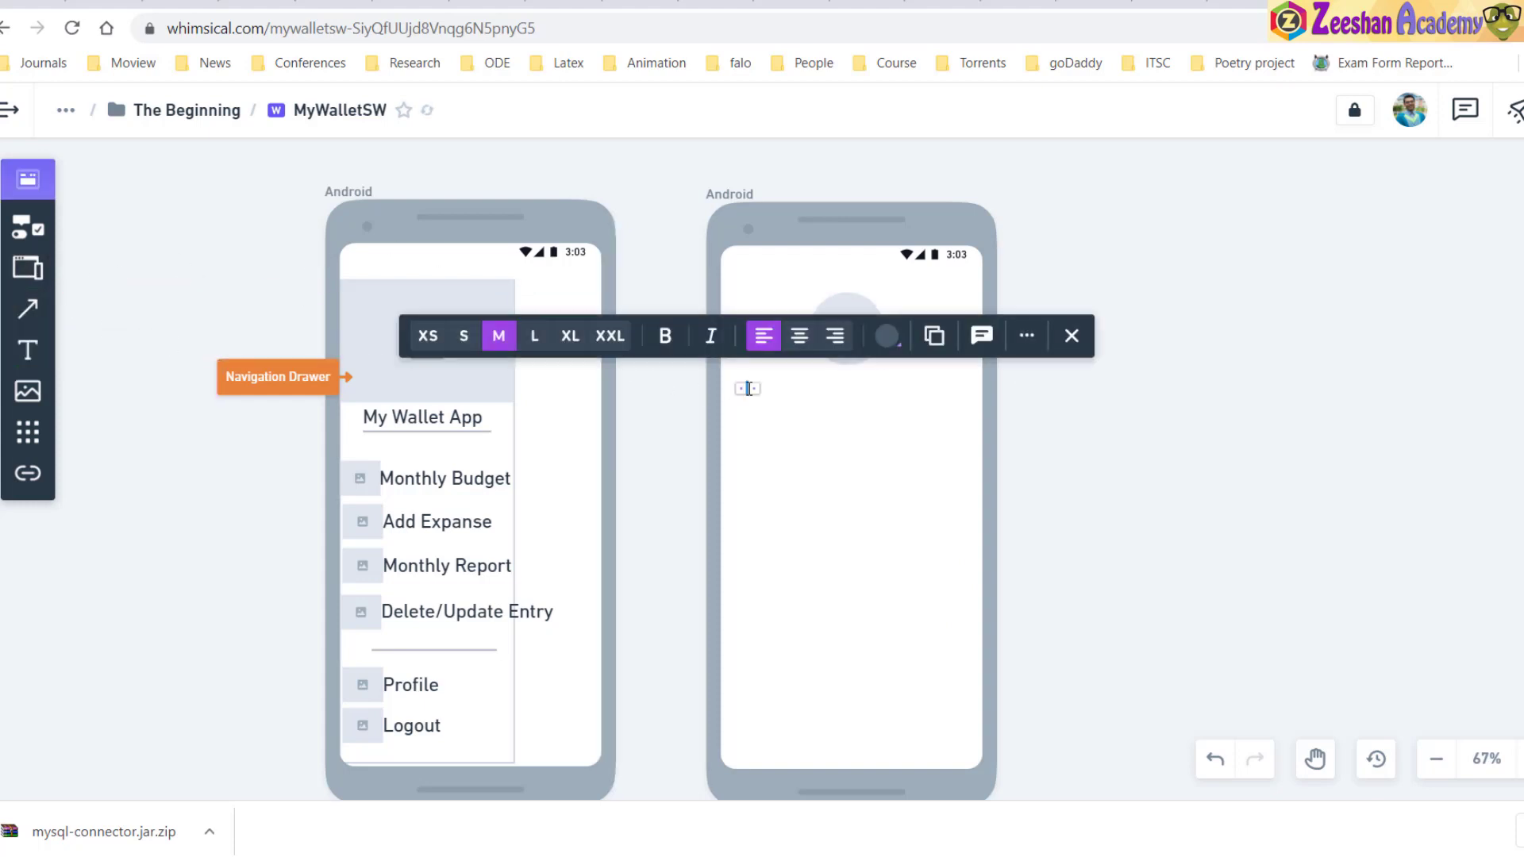
type("Budget")
key("Escape")
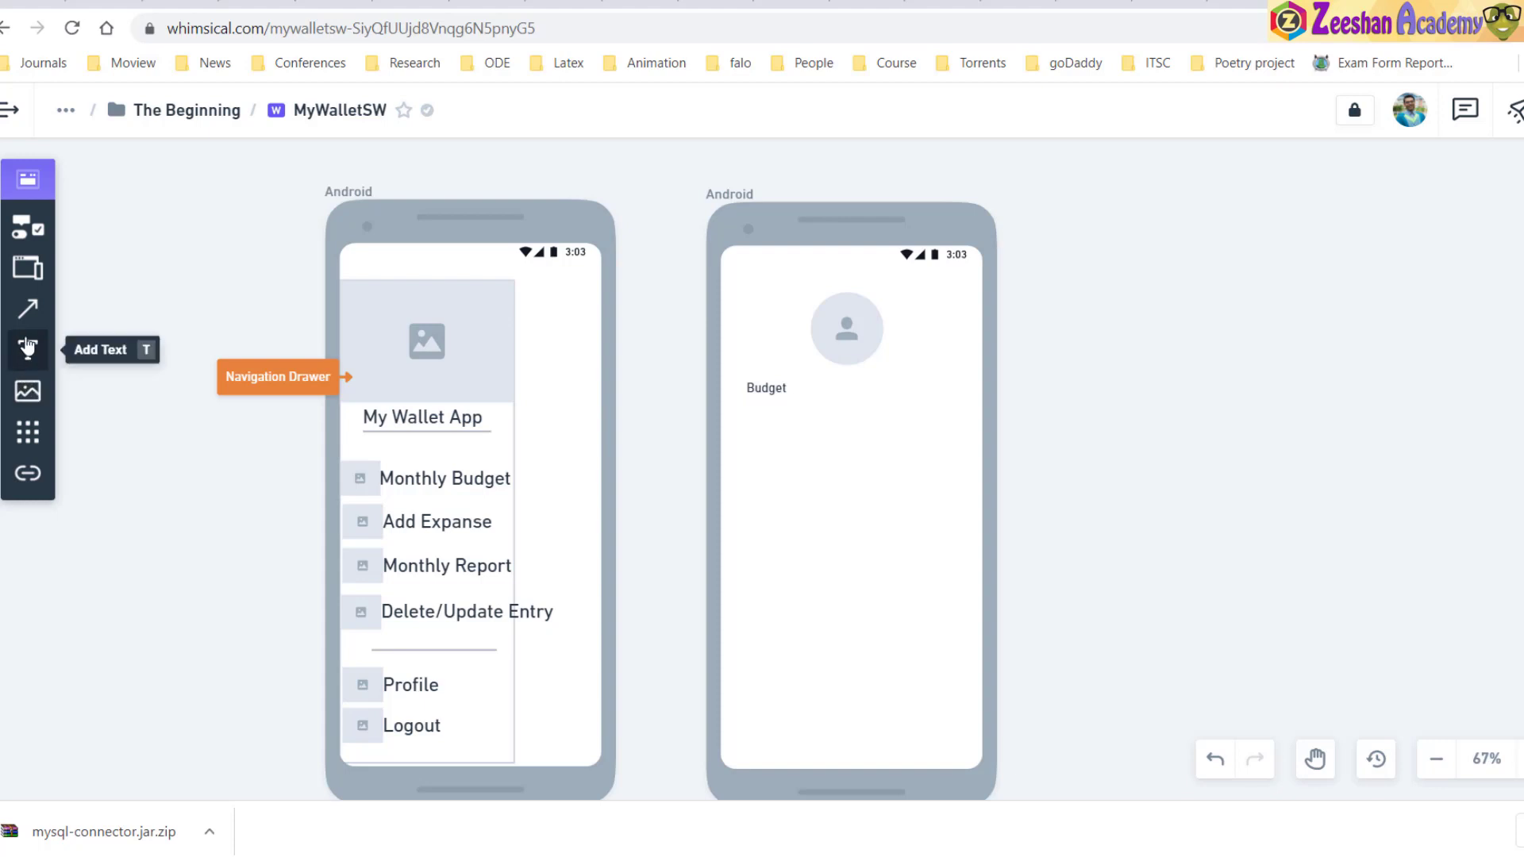
left_click(27, 350)
left_click(809, 388)
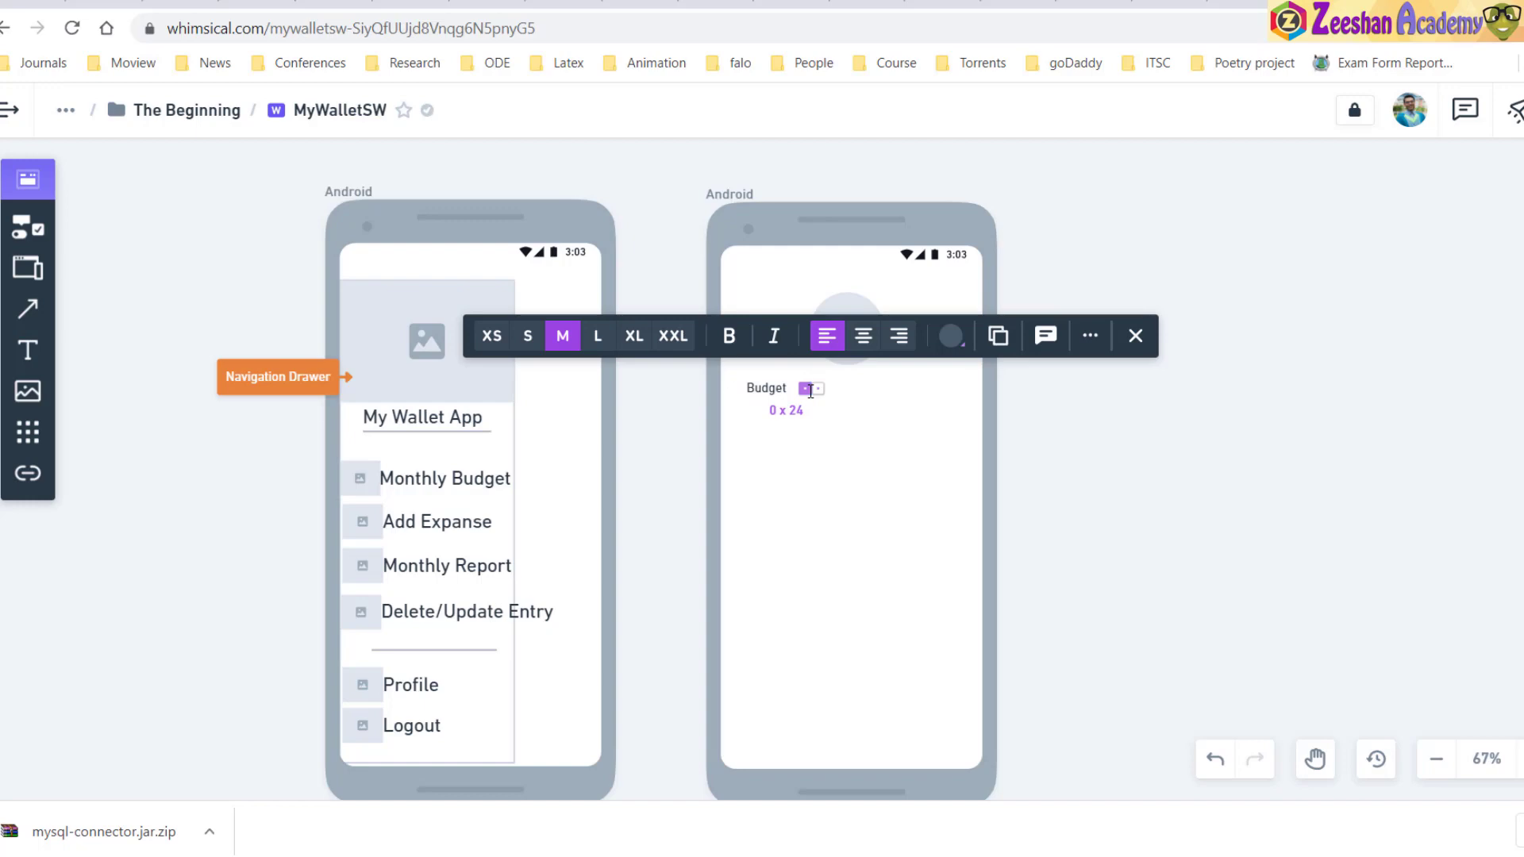
type("Expanse")
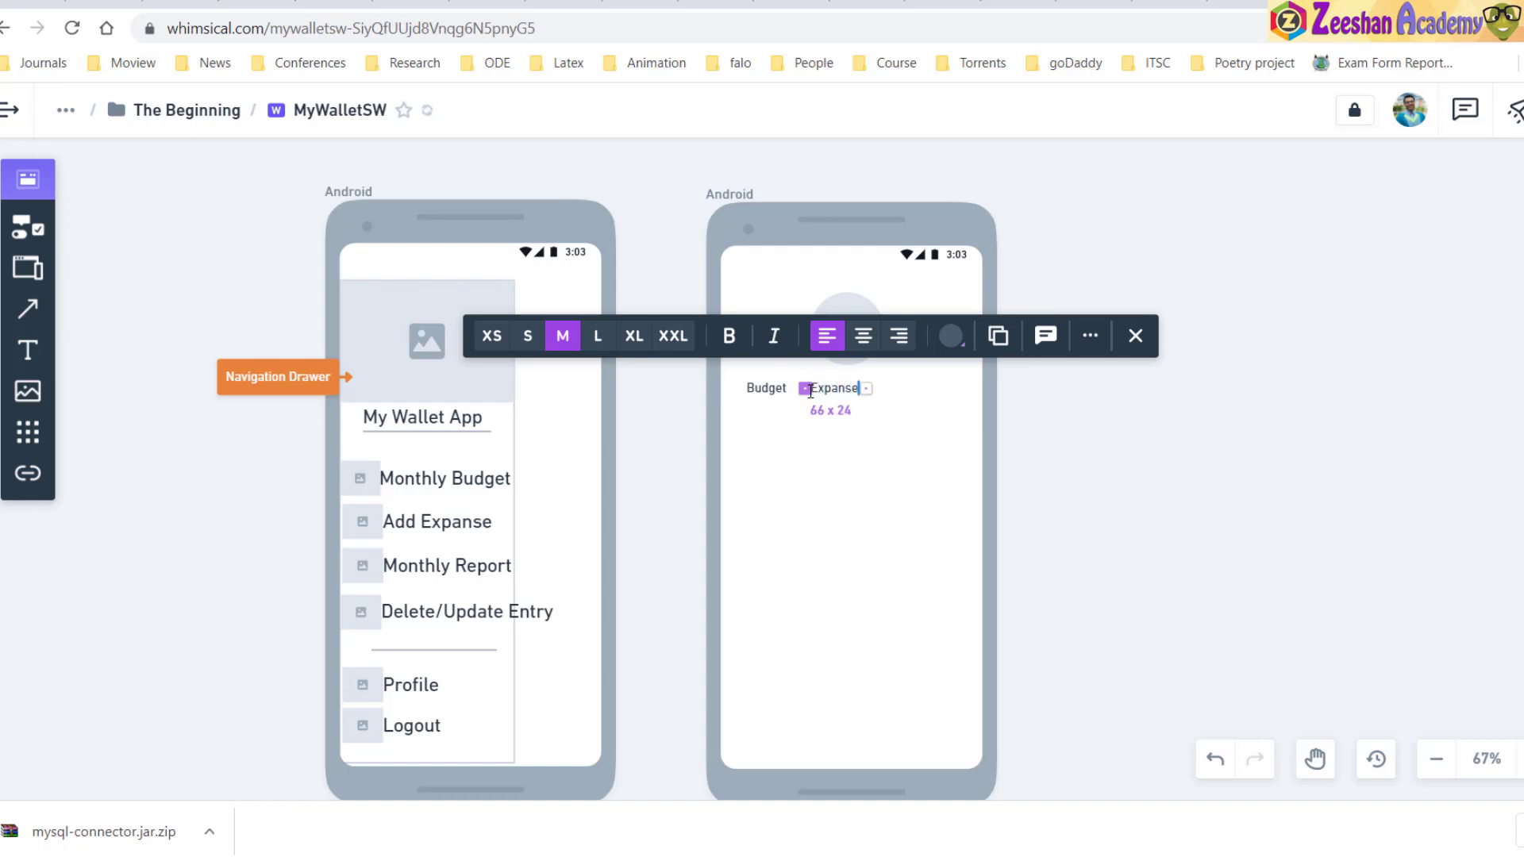
left_click(132, 323)
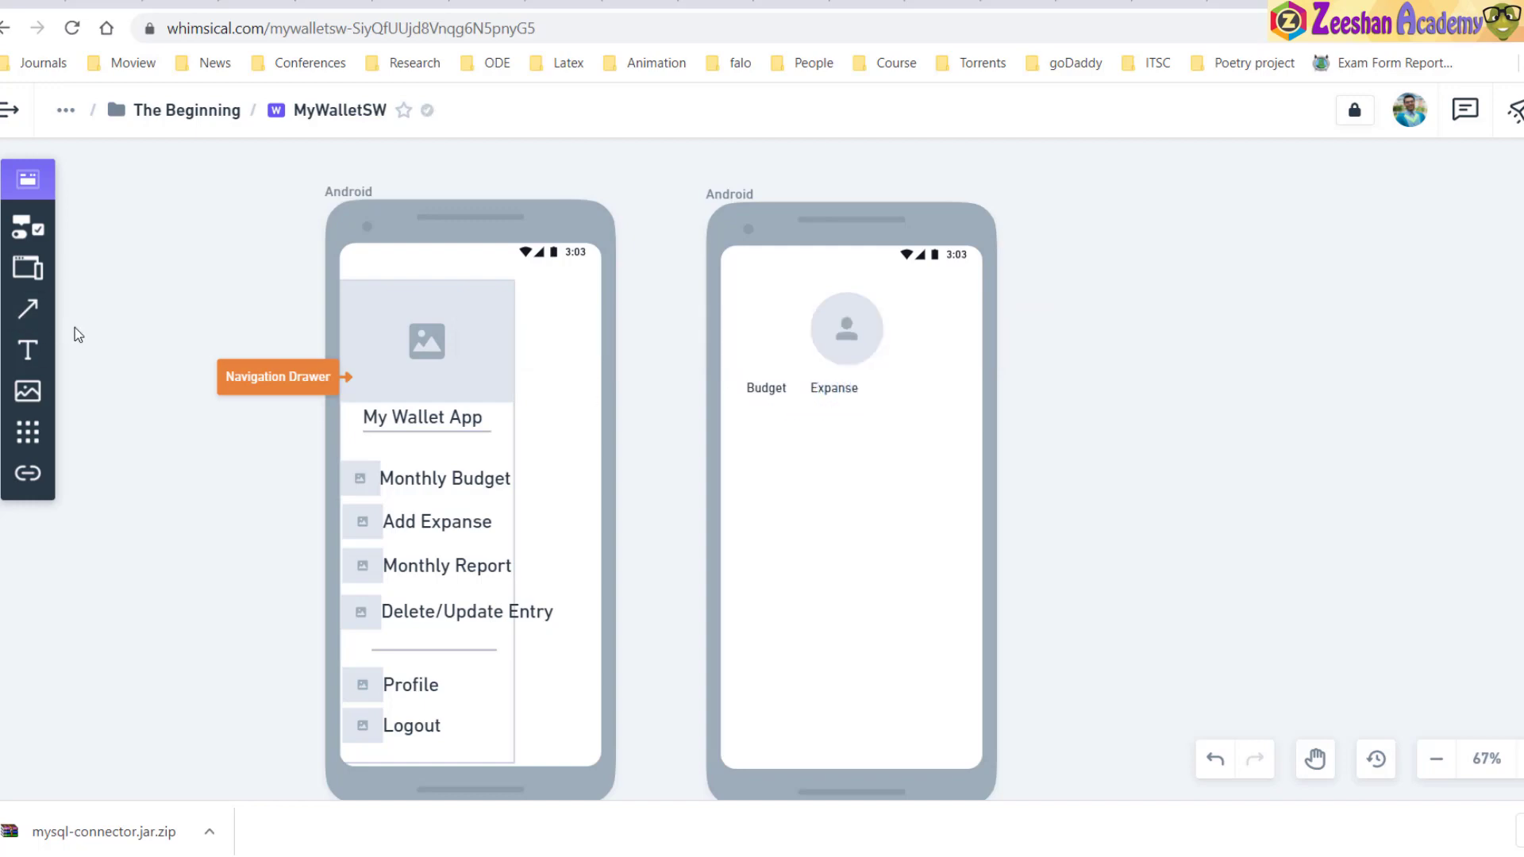
Add a text label "Report" to the right of "Expanse" in the same row
left_click(28, 350)
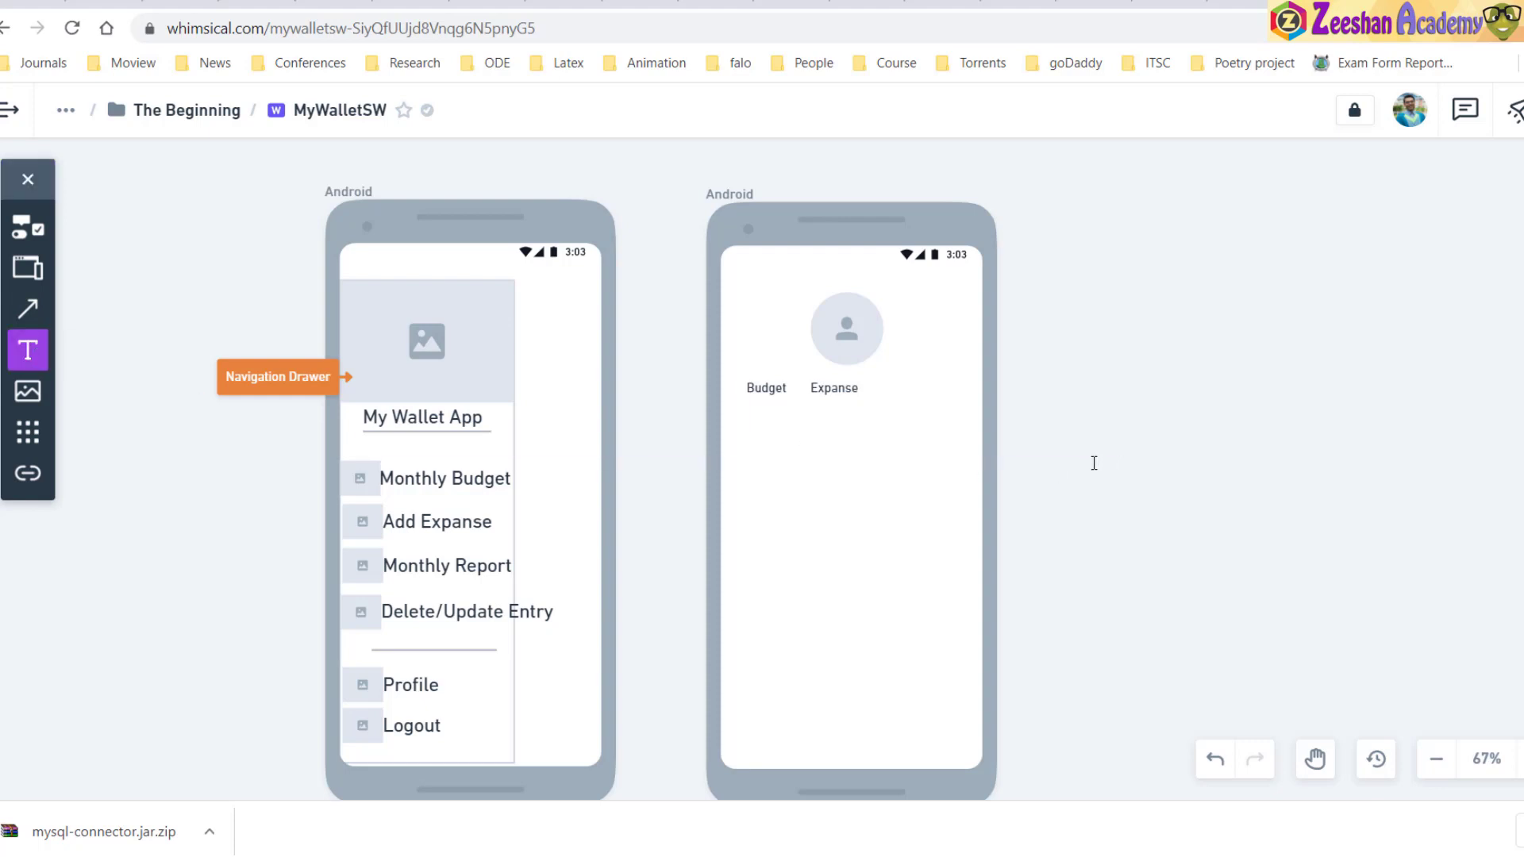
left_click(893, 385)
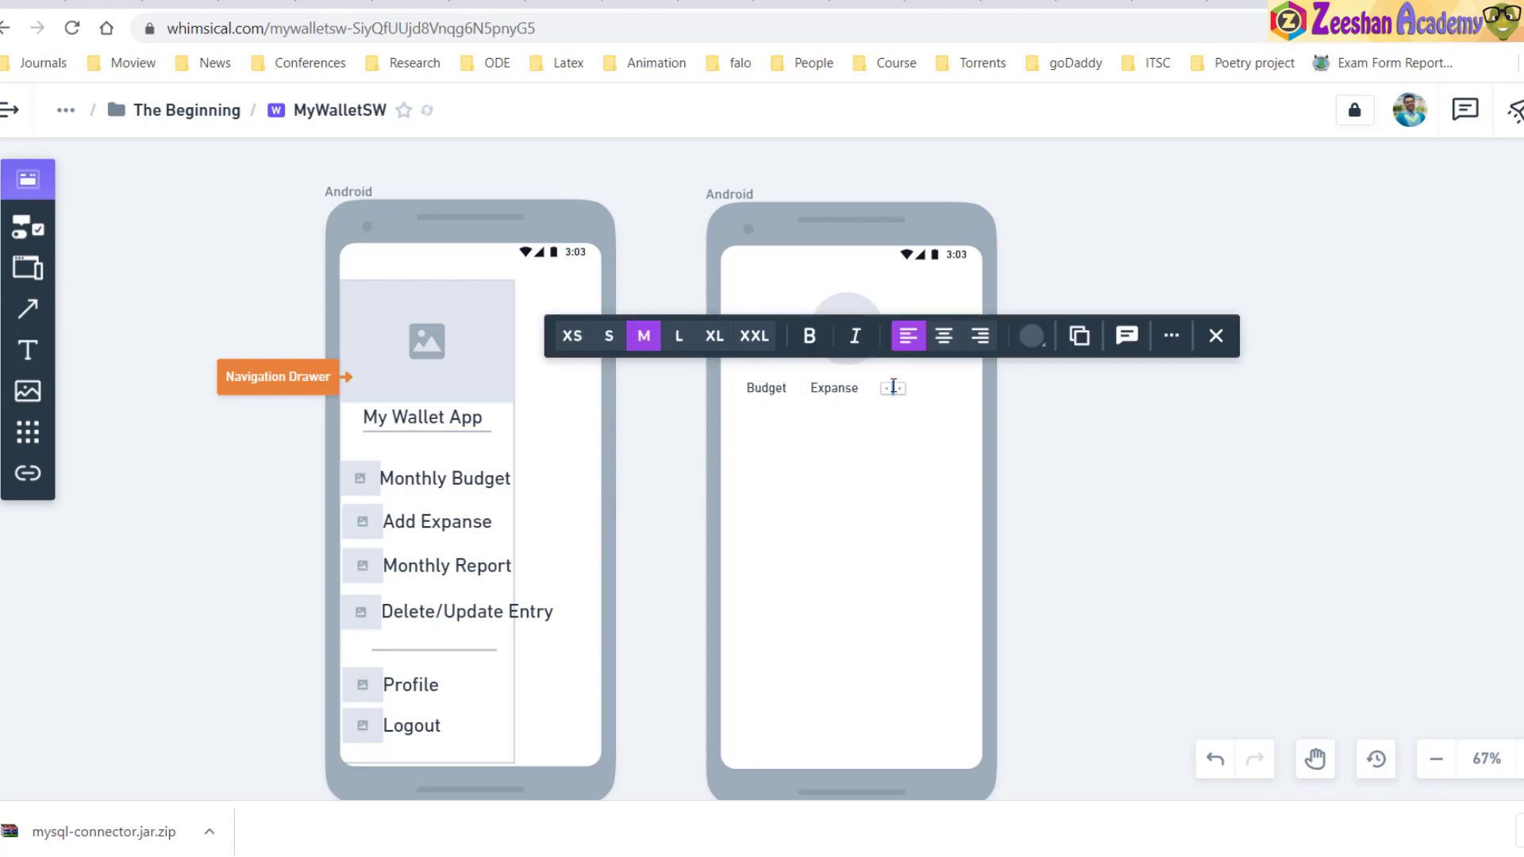
type("Report")
left_click(1136, 436)
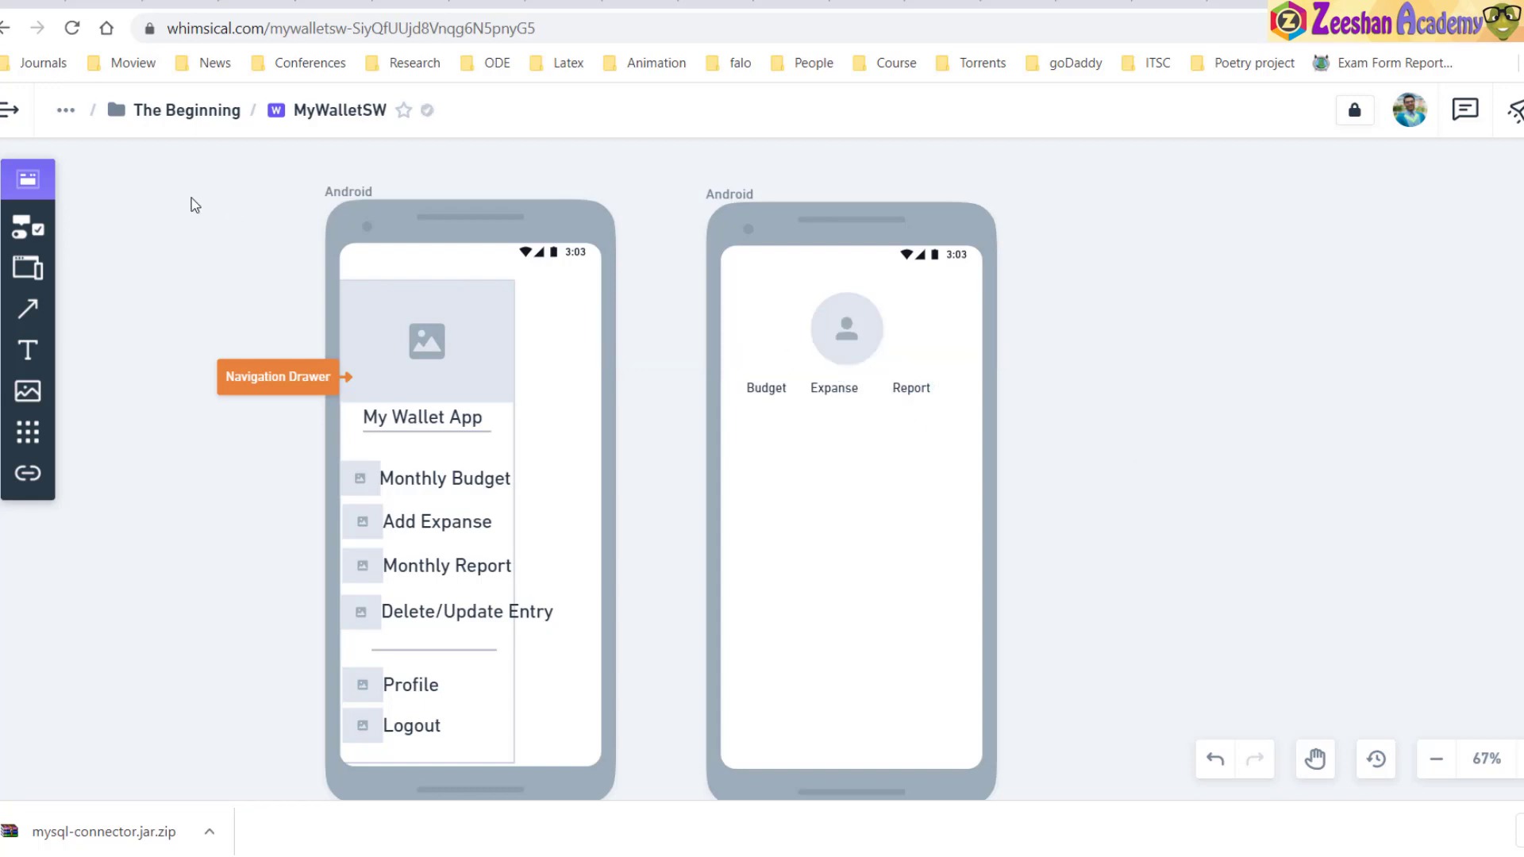
Move the "Expanse" and "Report" labels closer to "Budget" so the three sit in an evenly spaced row
left_click(830, 397)
left_click_drag(830, 397, 886, 393)
left_click(1078, 421)
left_click(897, 392)
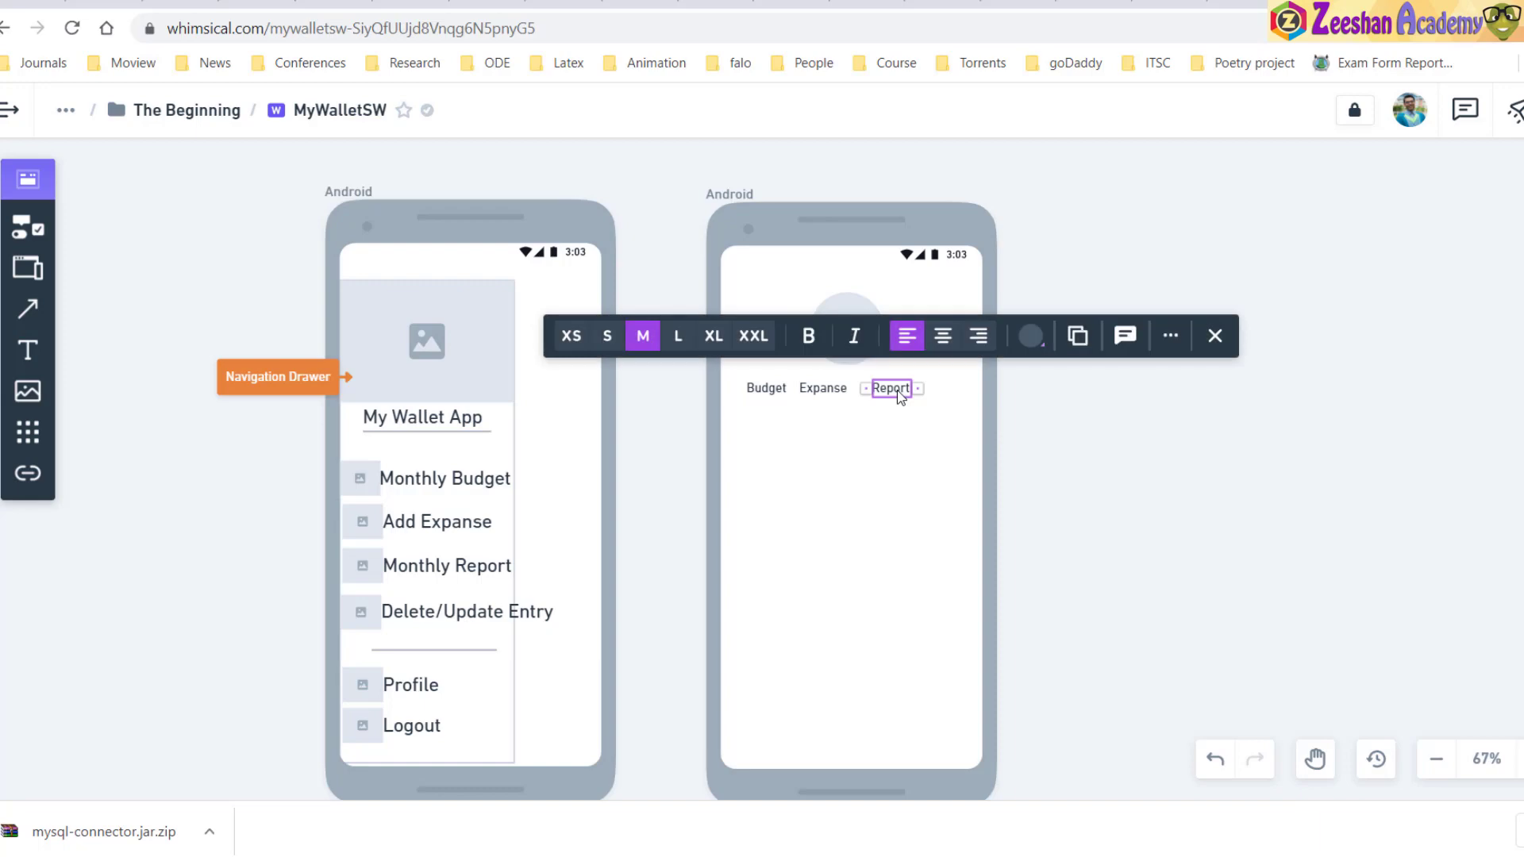
left_click_drag(901, 397, 900, 397)
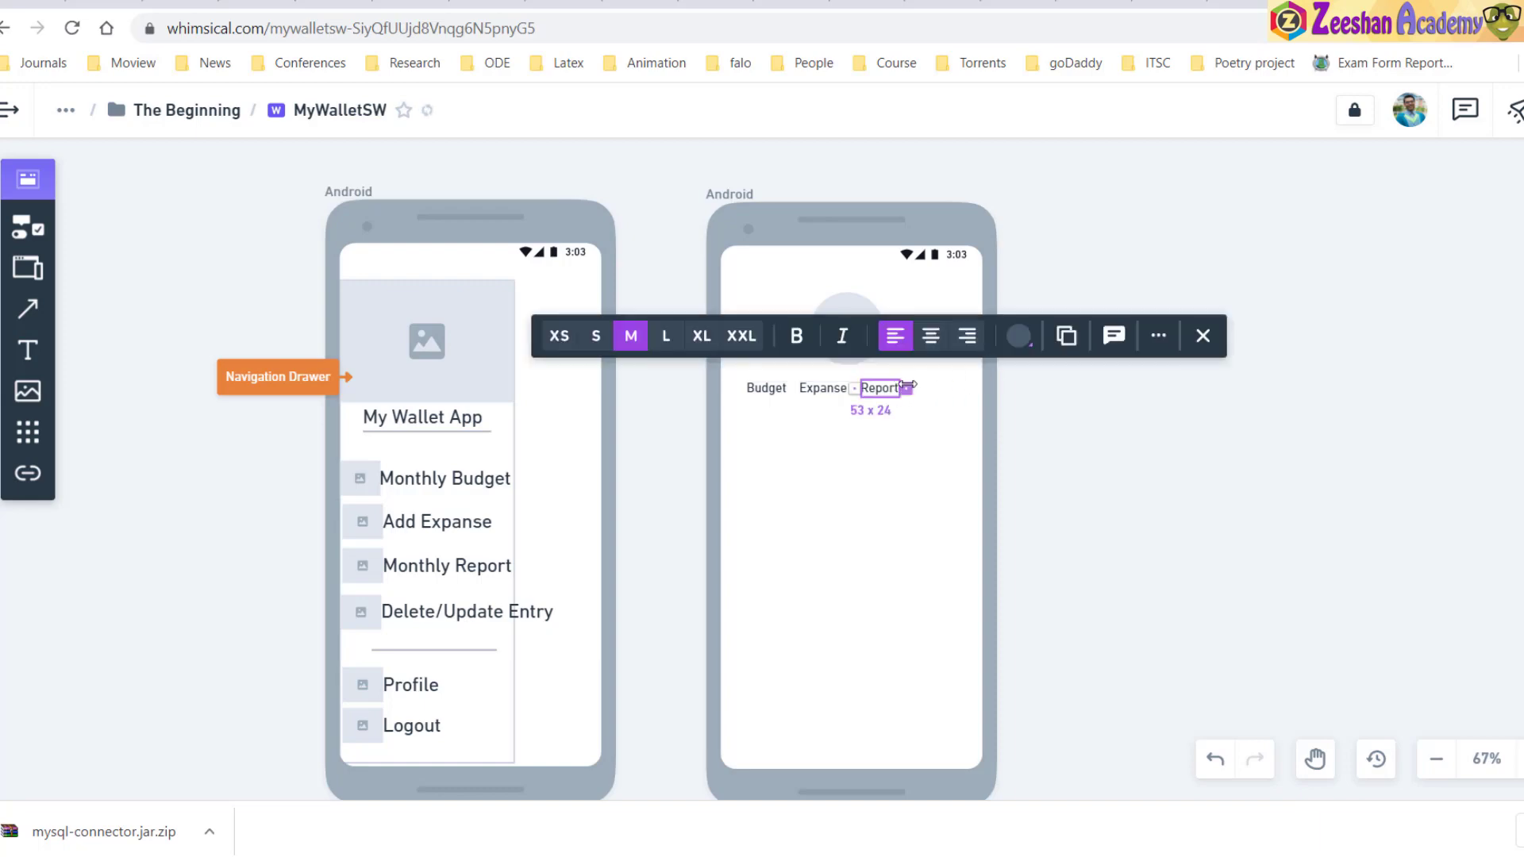
left_click(1019, 410)
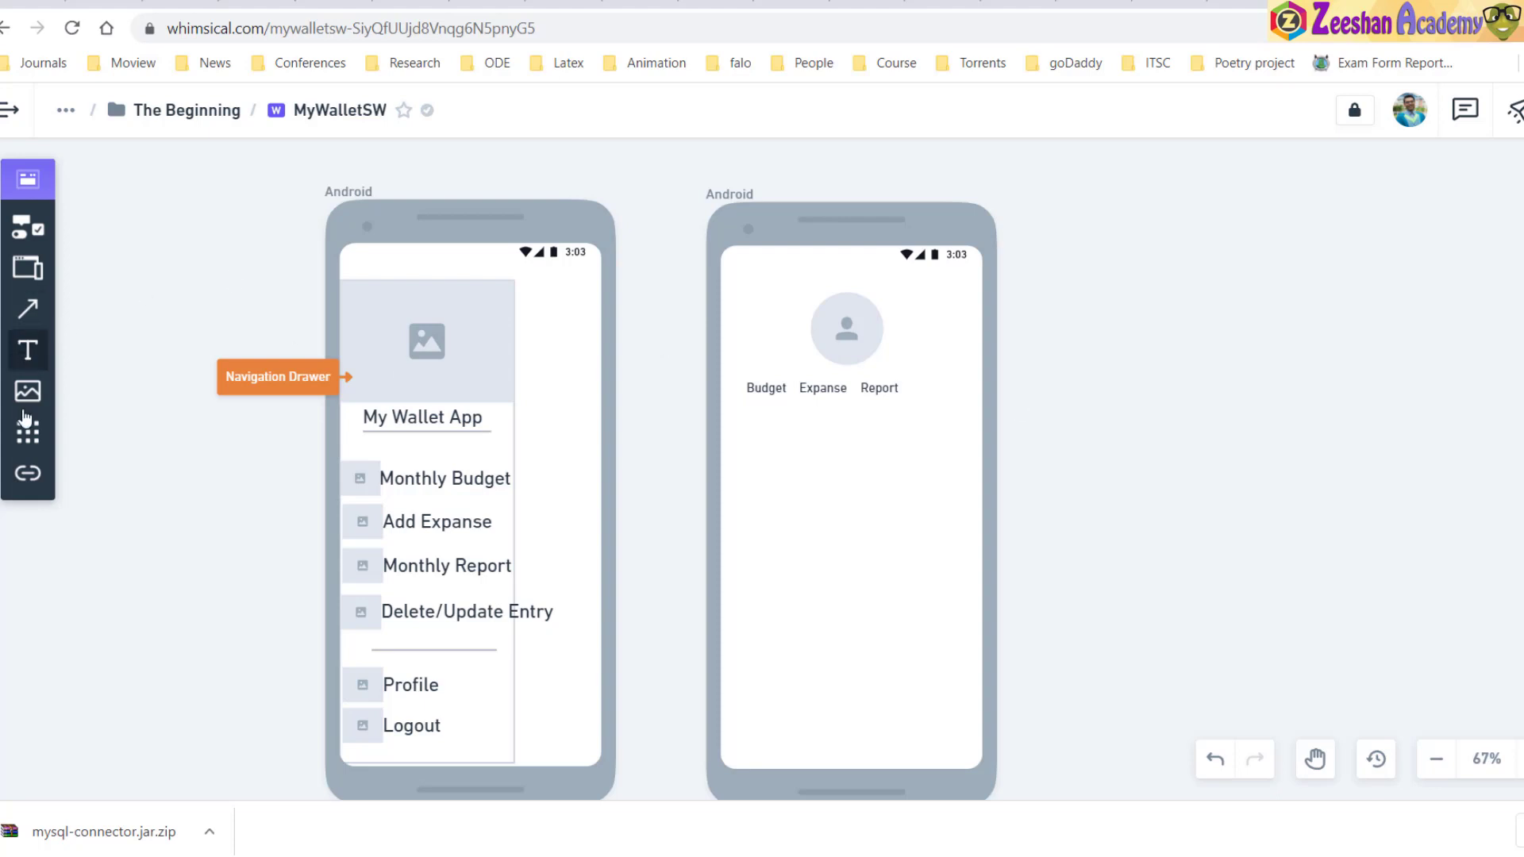
Look through the available frame types and the whole wireframe element library for a component for the second screen
left_click(28, 268)
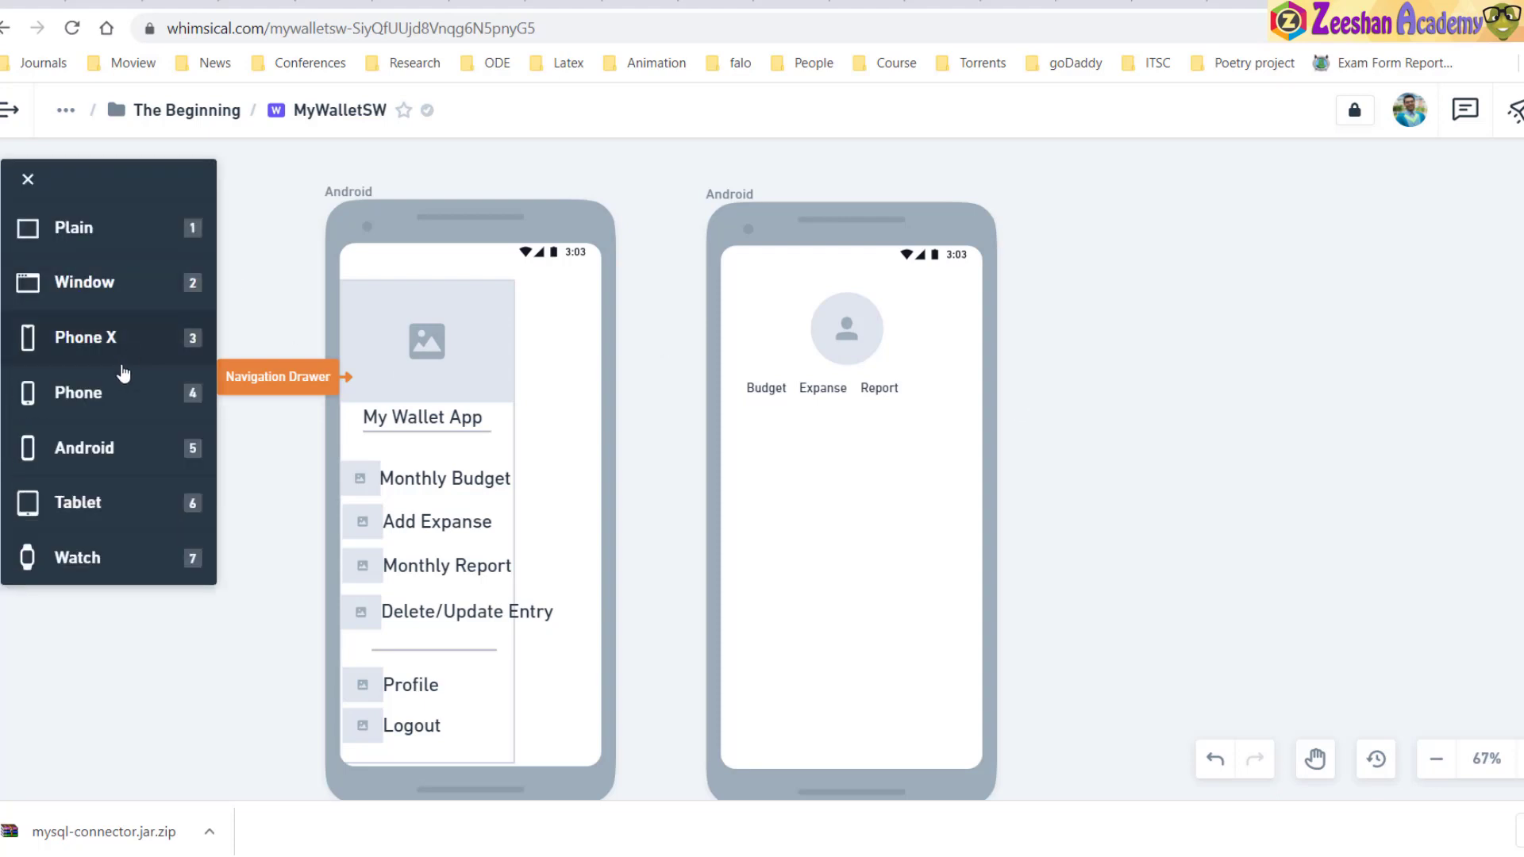
left_click(28, 182)
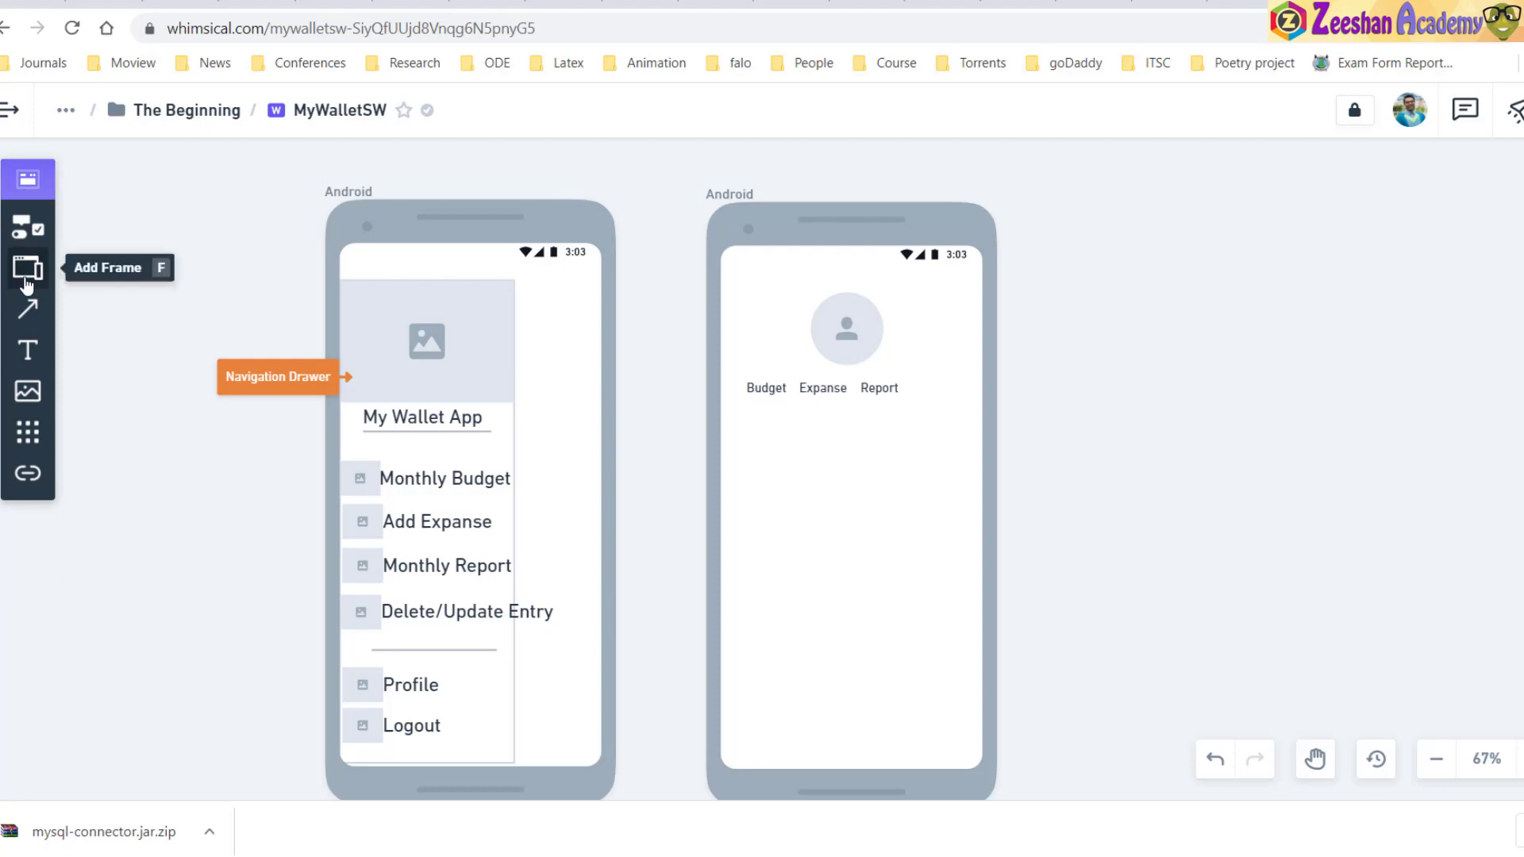
left_click(29, 229)
scroll(129, 581, "down", 5)
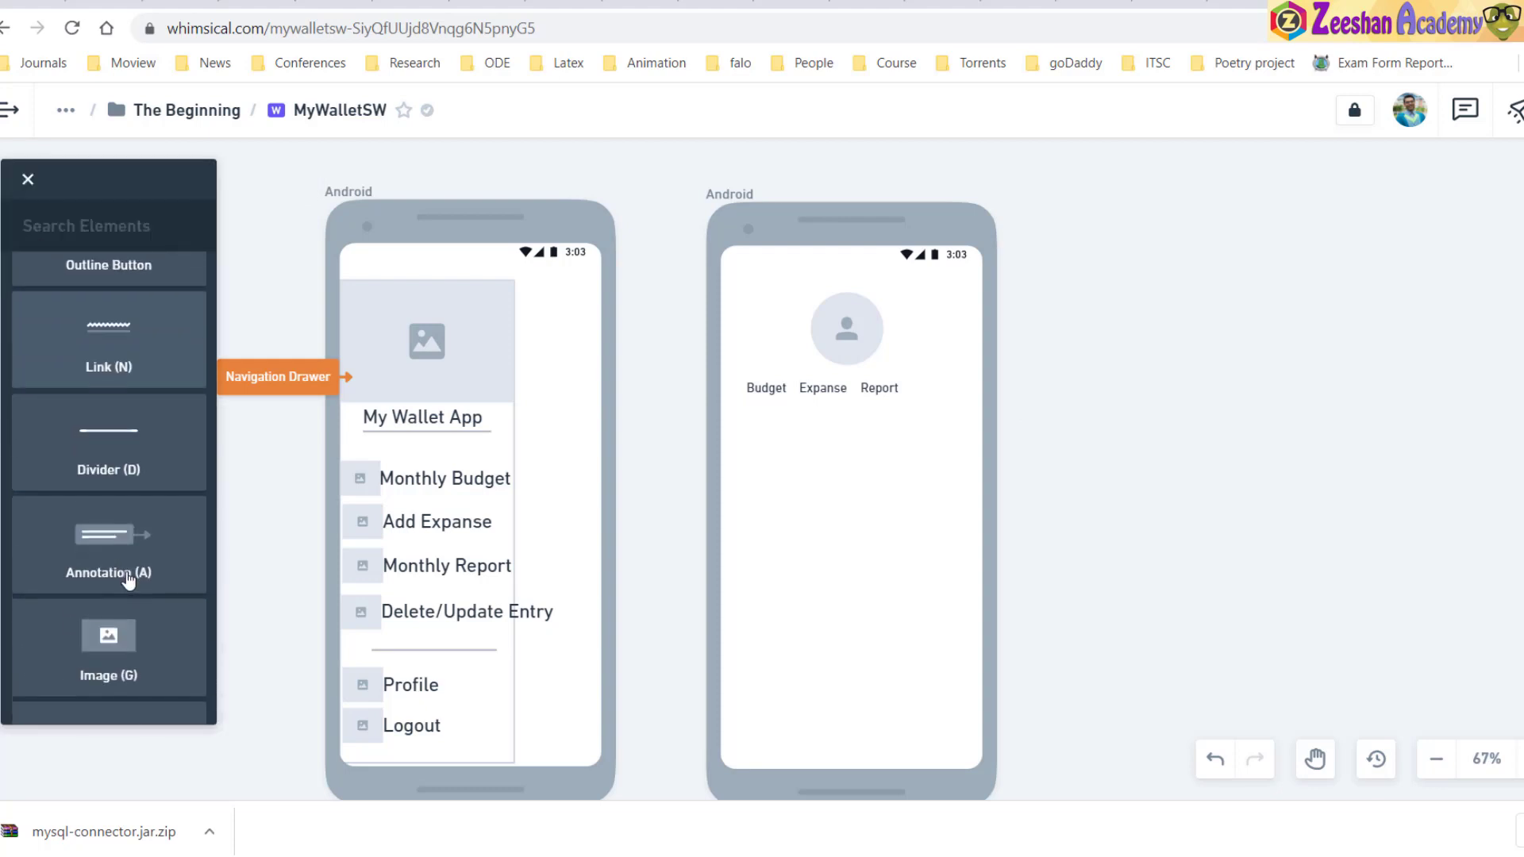
scroll(129, 581, "down", 6)
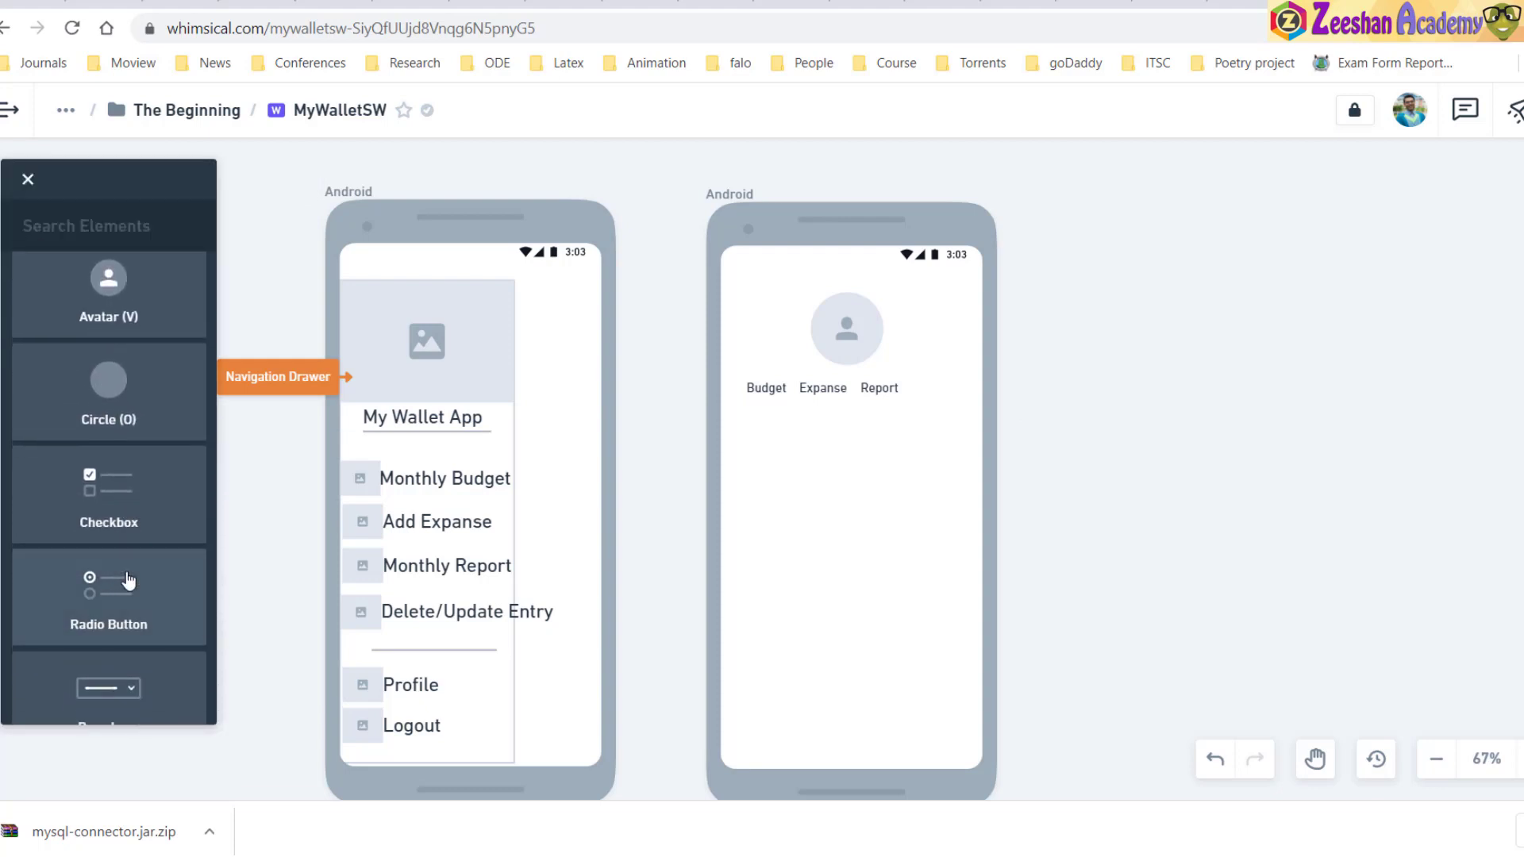
scroll(129, 581, "down", 4)
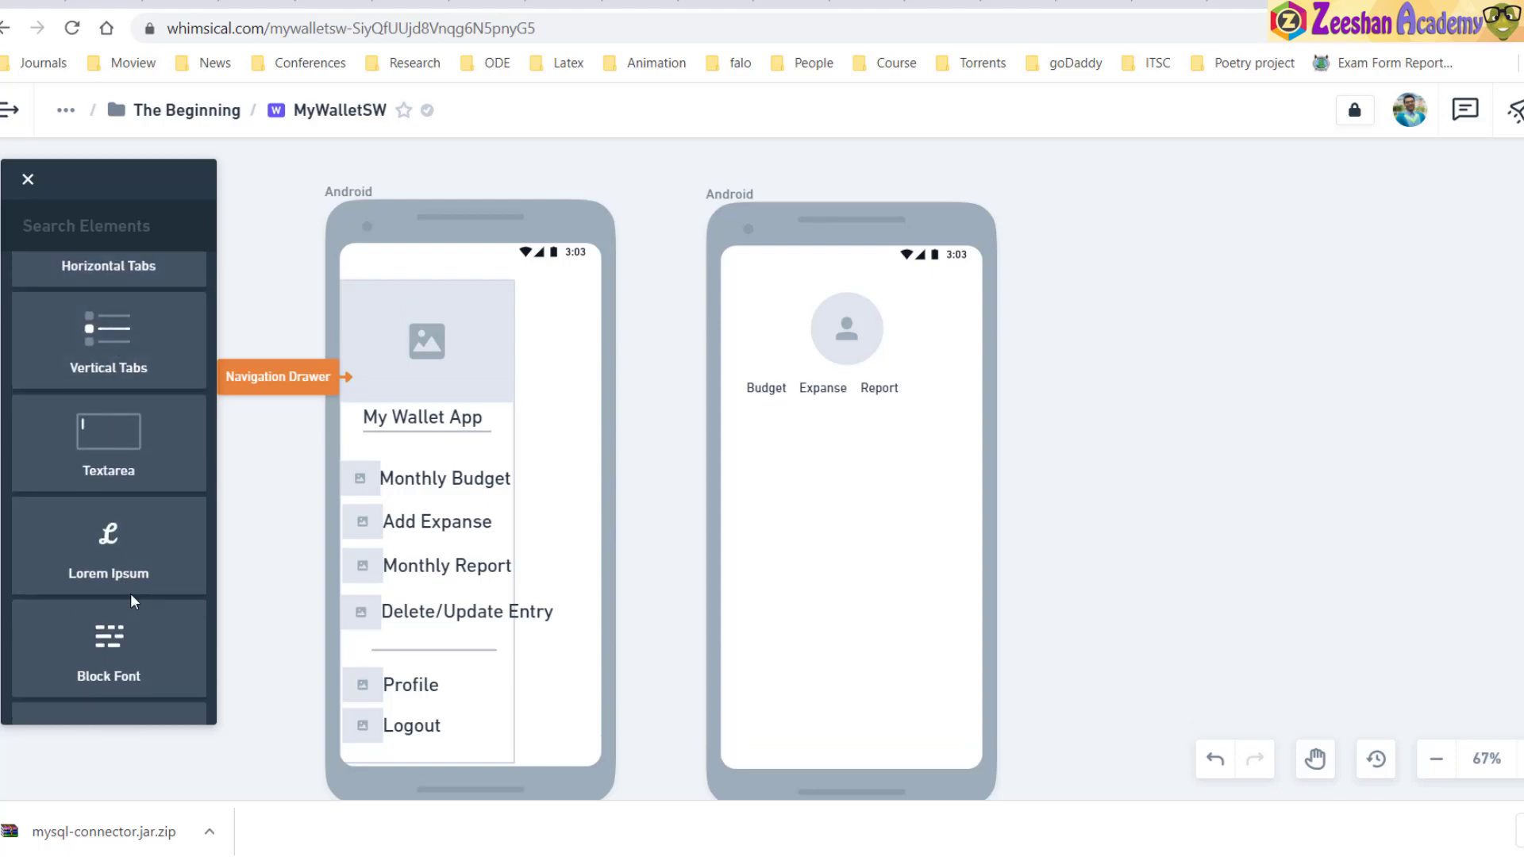
scroll(130, 593, "down", 4)
scroll(131, 595, "down", 5)
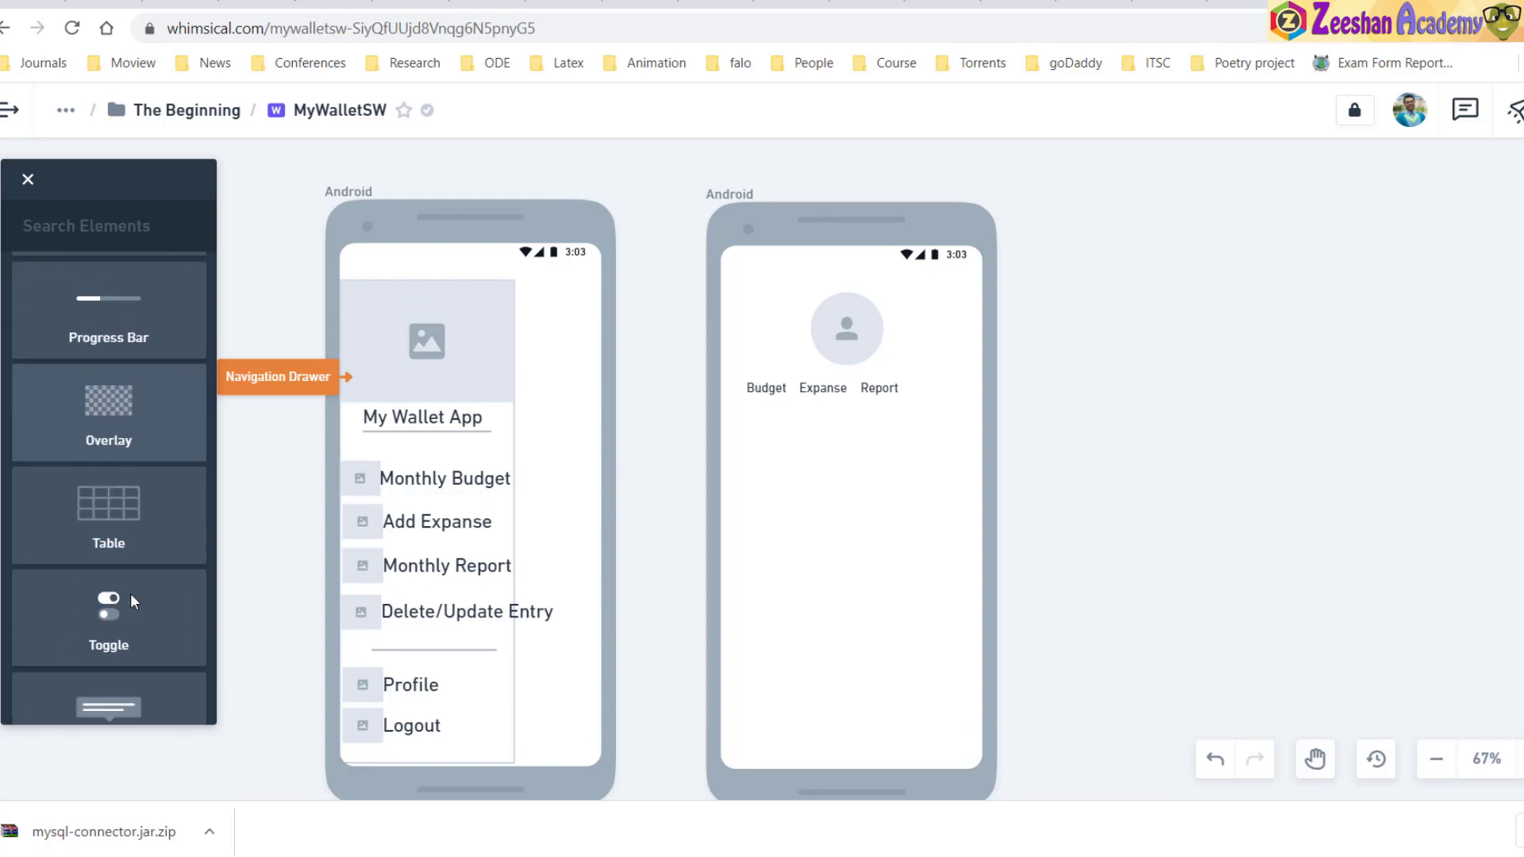
scroll(130, 592, "down", 3)
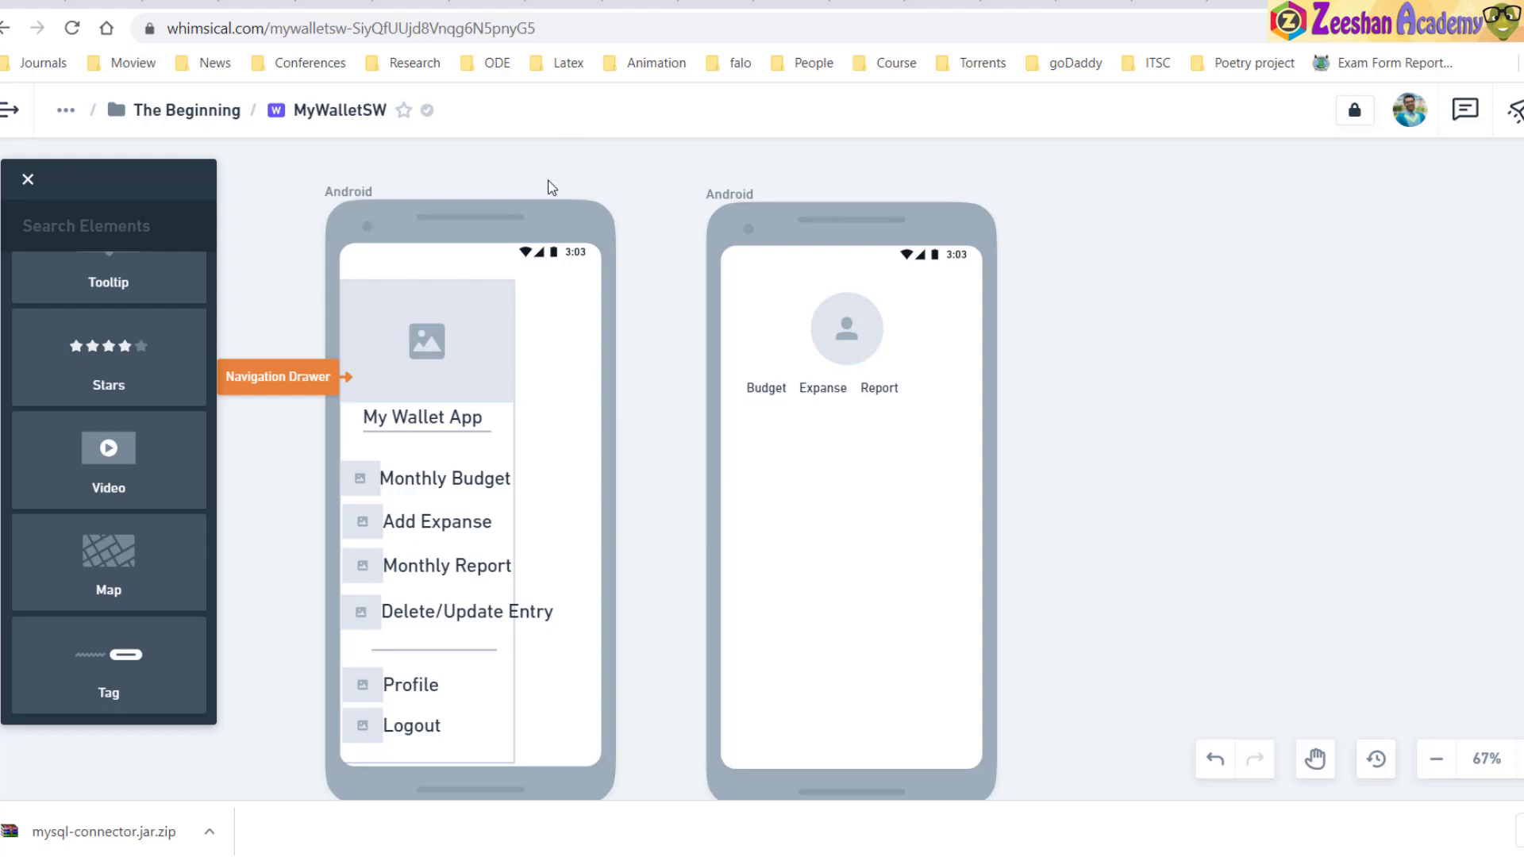
left_click(27, 180)
Add a "..." text element beside the avatar, near the right edge of the second Android screen, and set its size to XXL
left_click(29, 355)
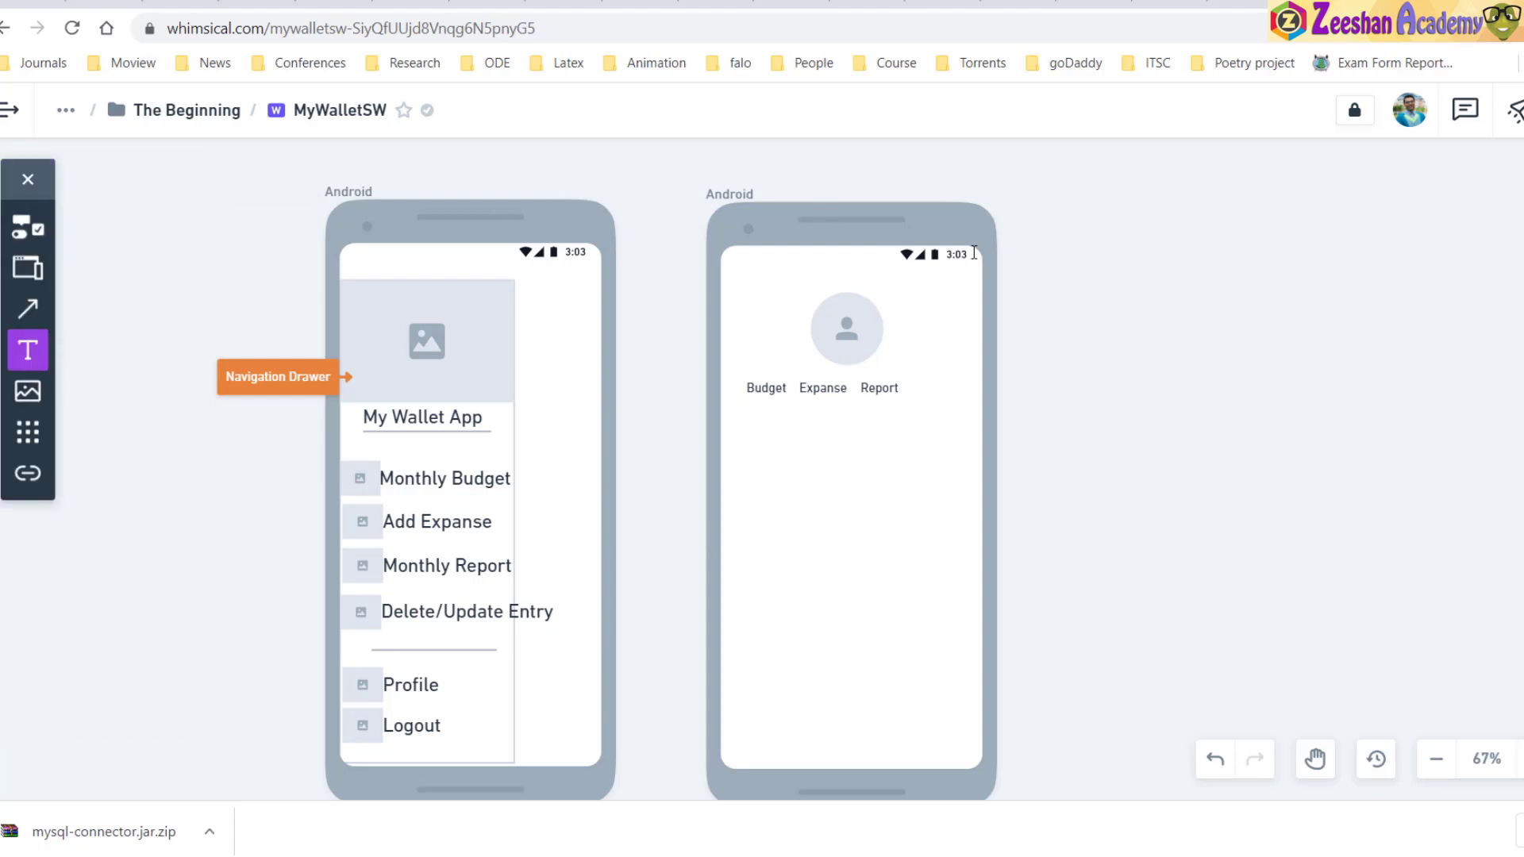
left_click(956, 292)
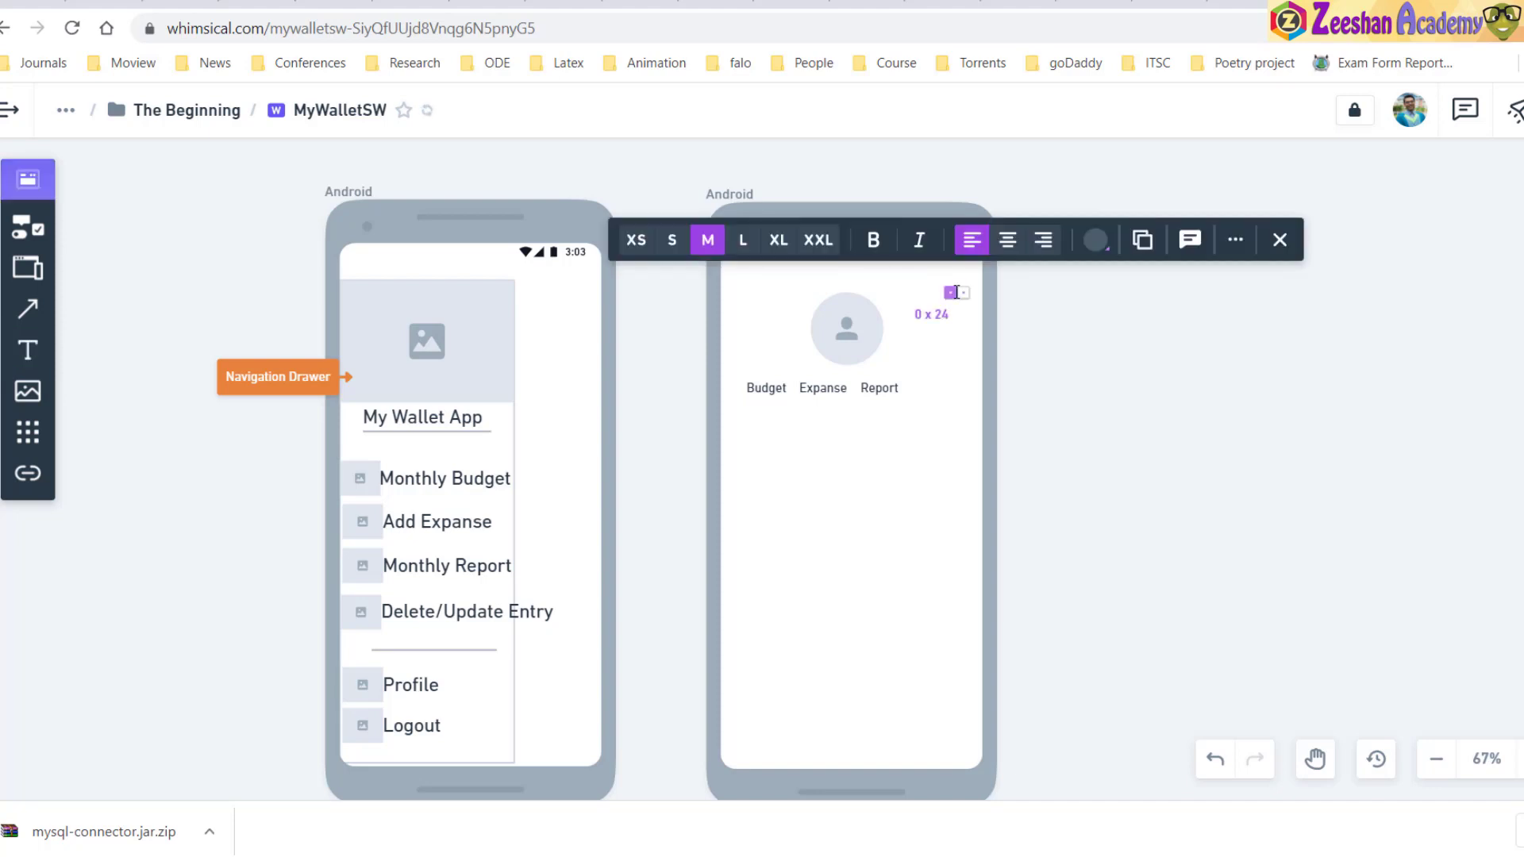
left_click_drag(956, 292, 1086, 327)
left_click(1082, 321)
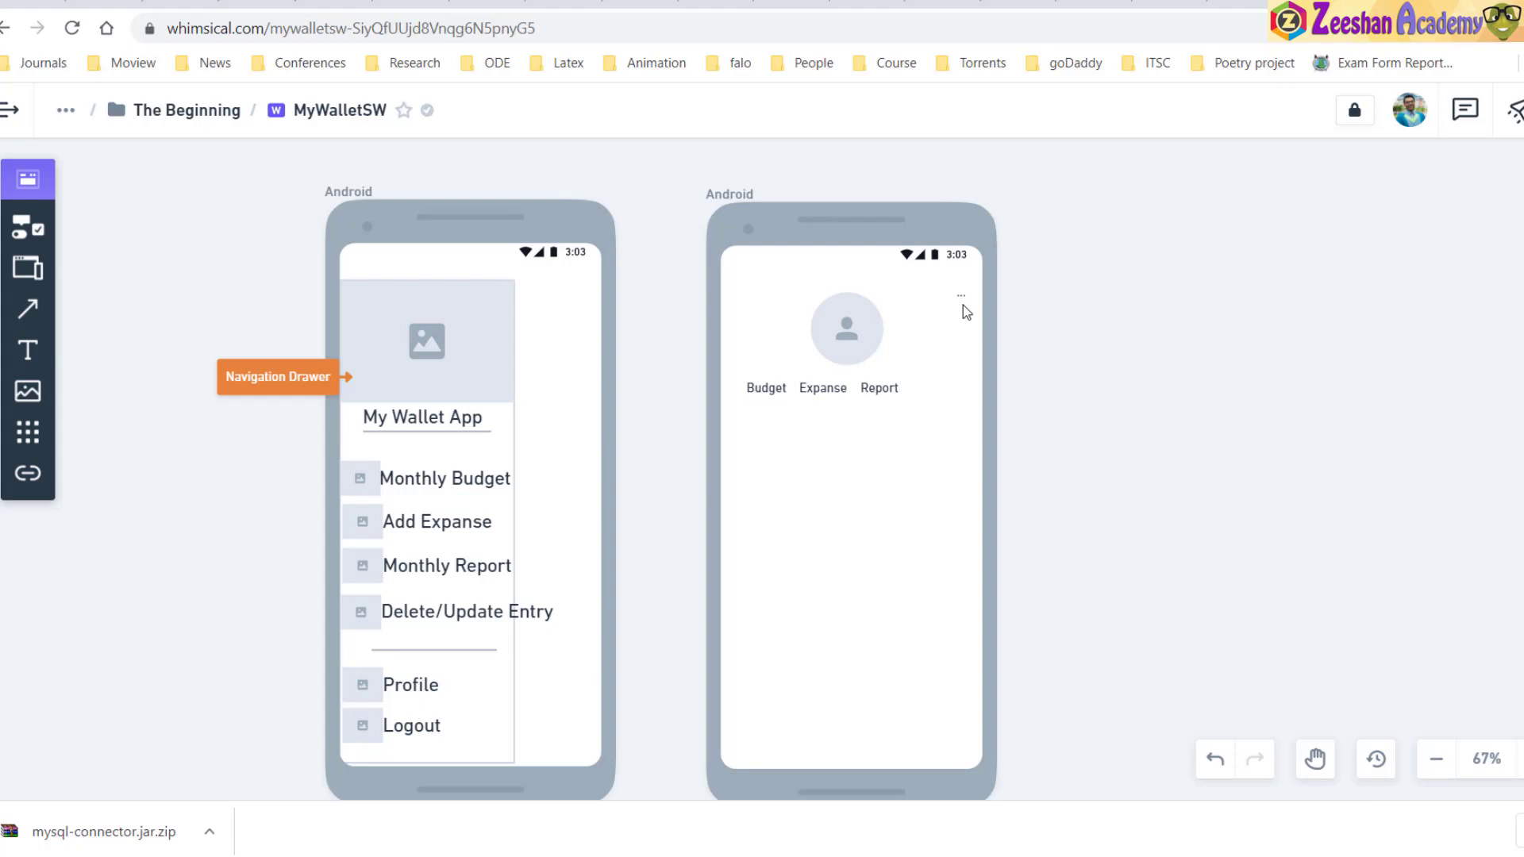
left_click(962, 300)
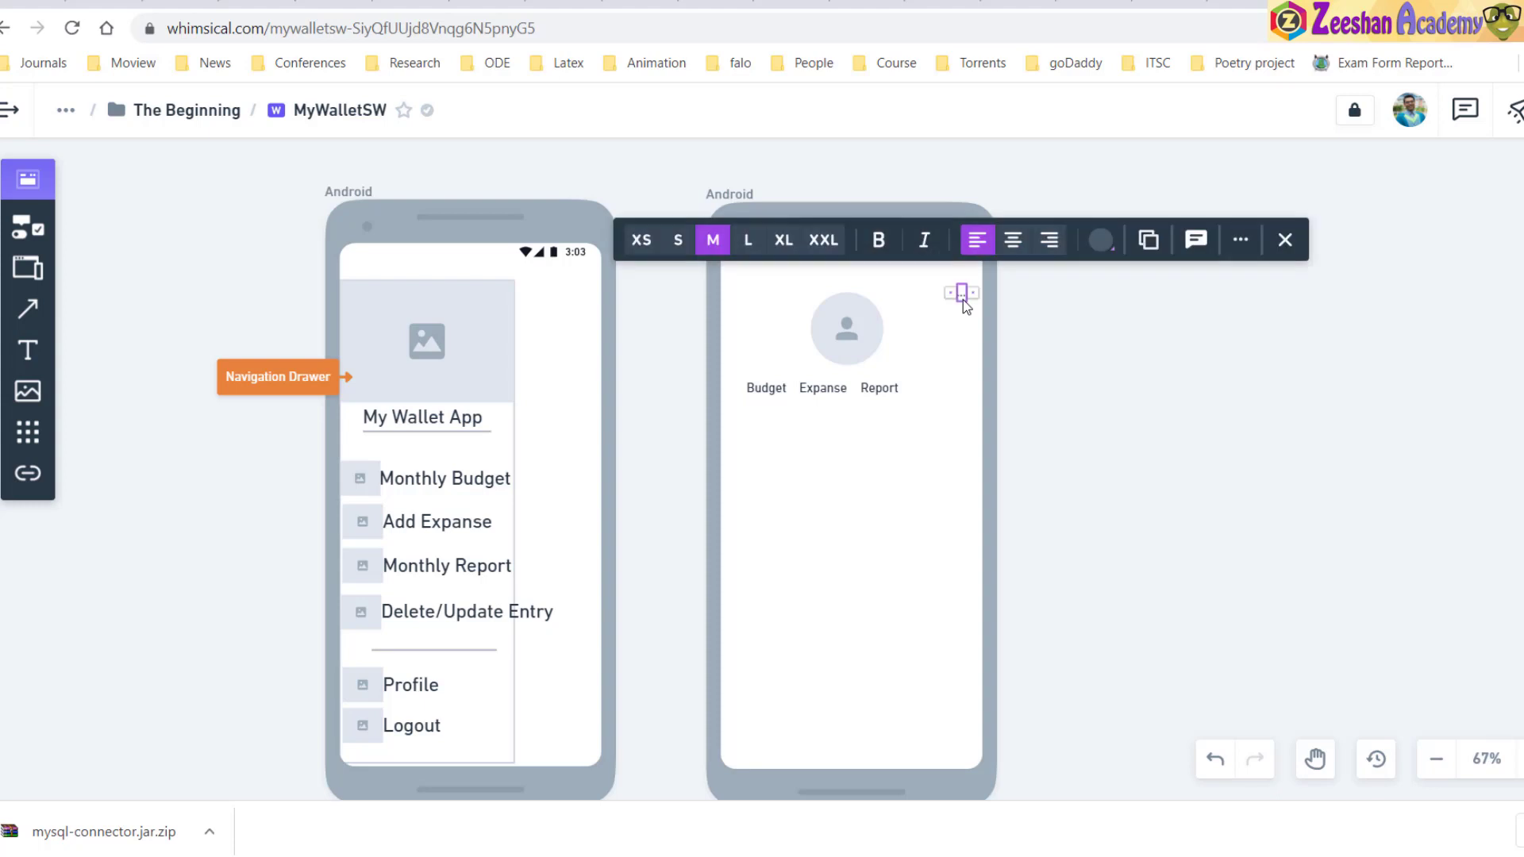
left_click(823, 240)
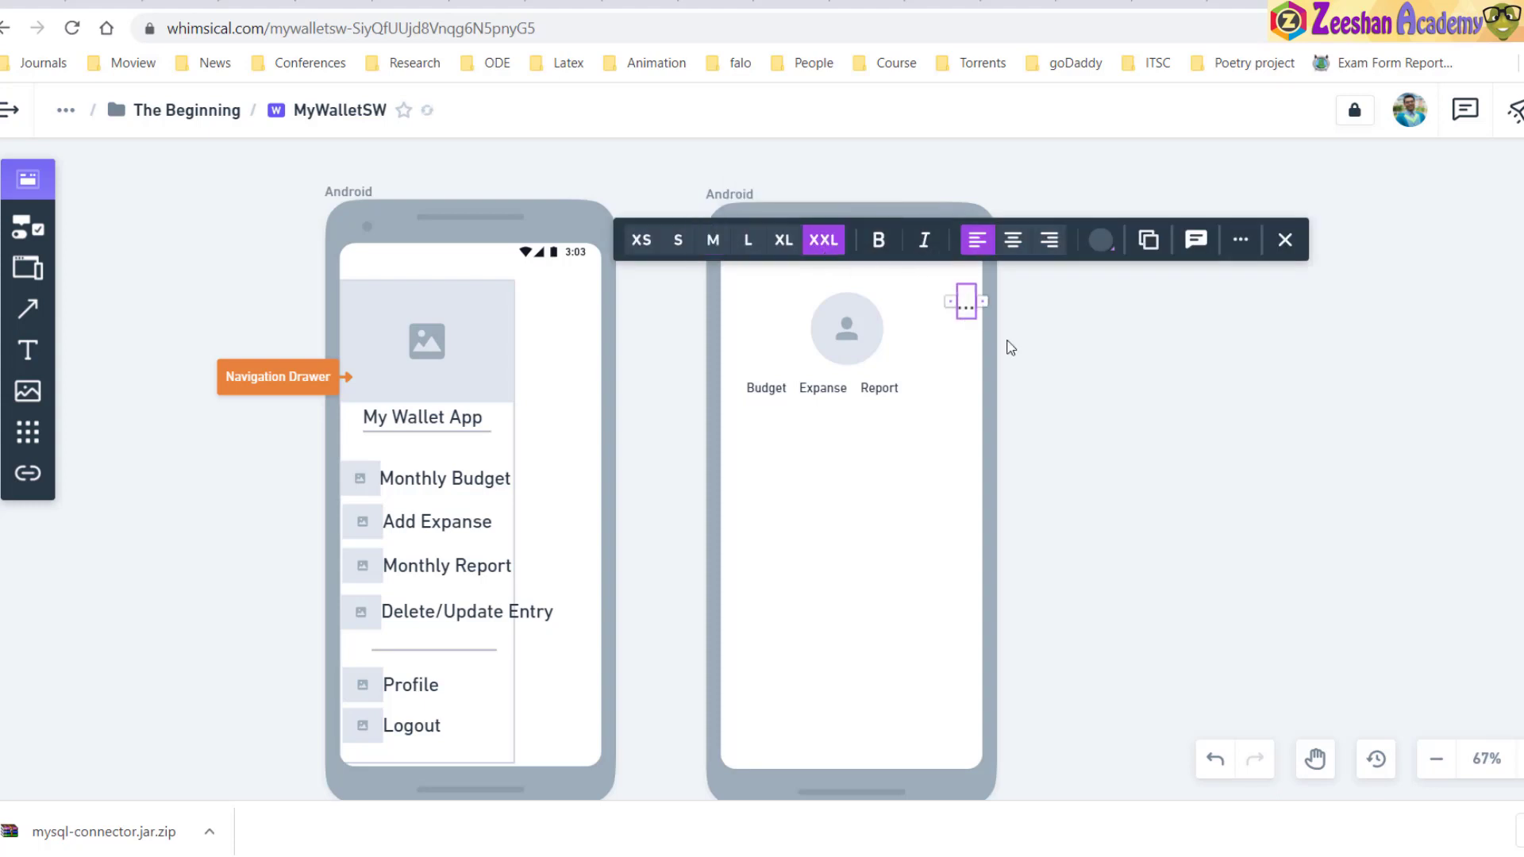
key("Escape")
Move the second Android frame with its contents slightly upward
left_click(965, 290)
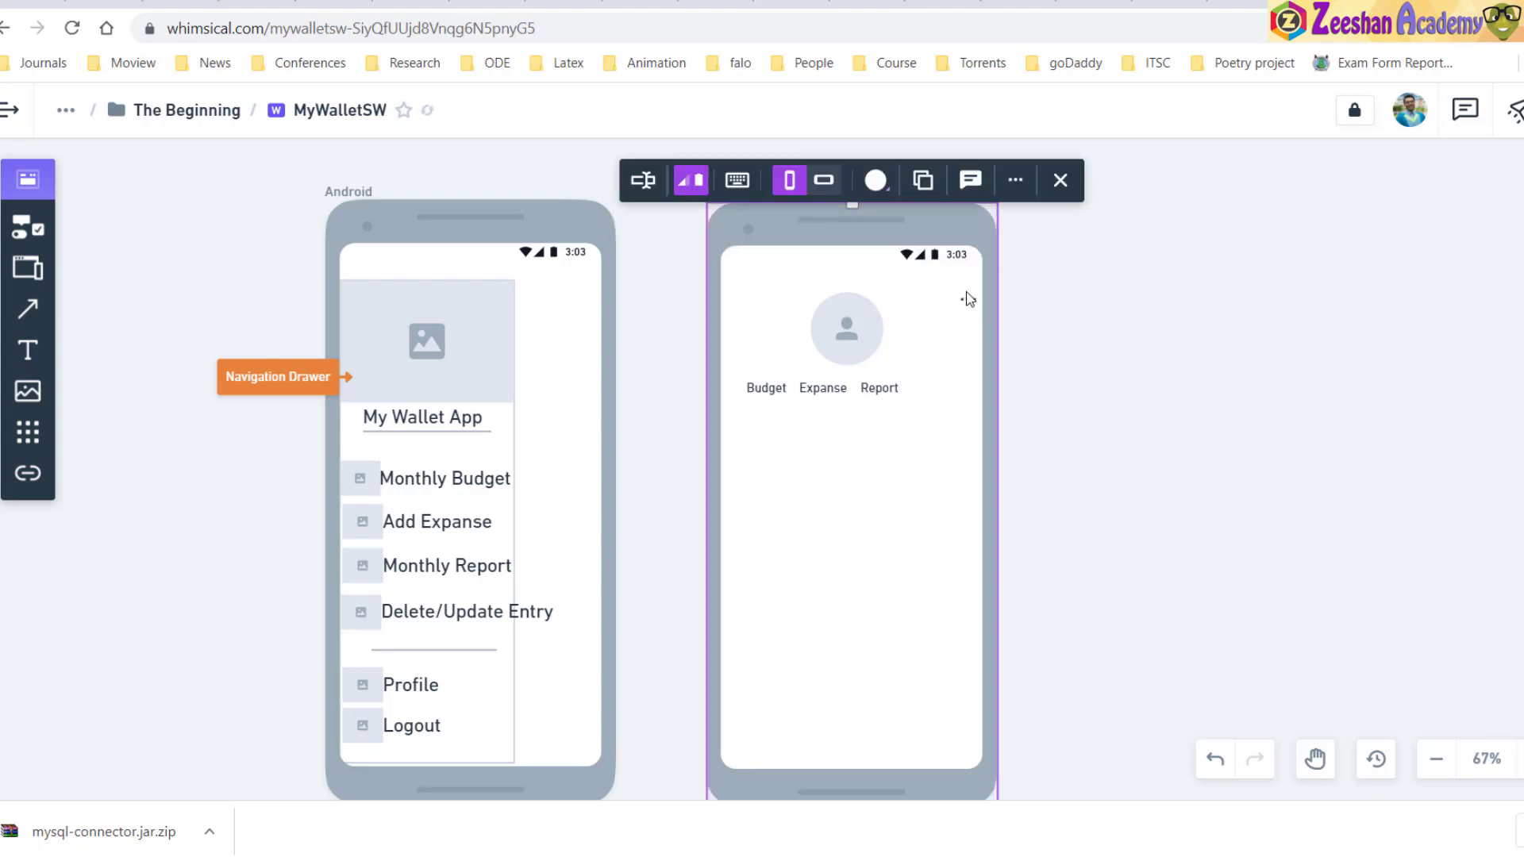
left_click_drag(966, 295, 964, 279)
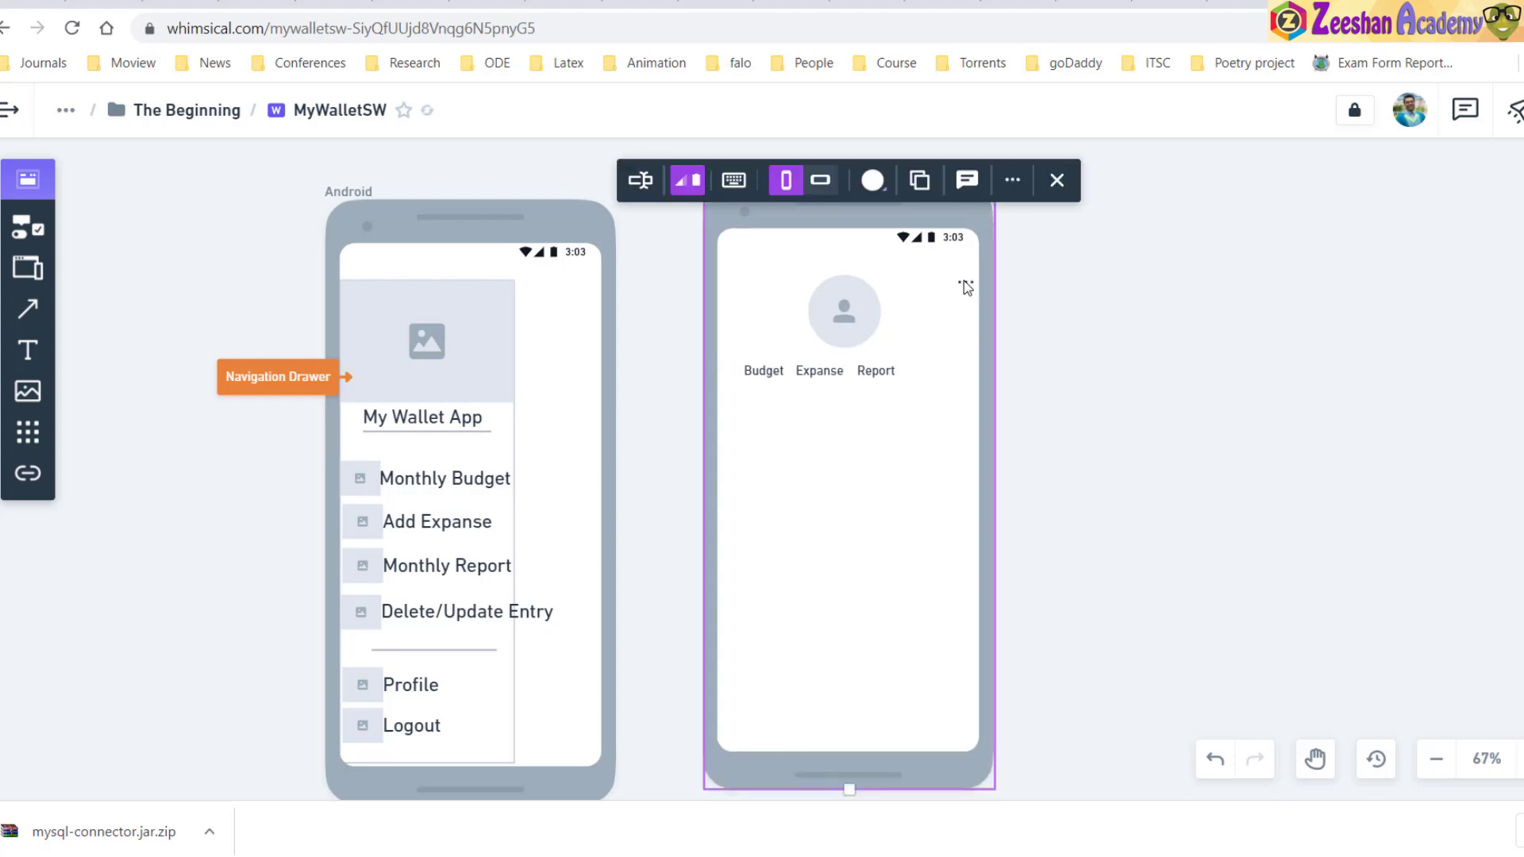
left_click(1177, 435)
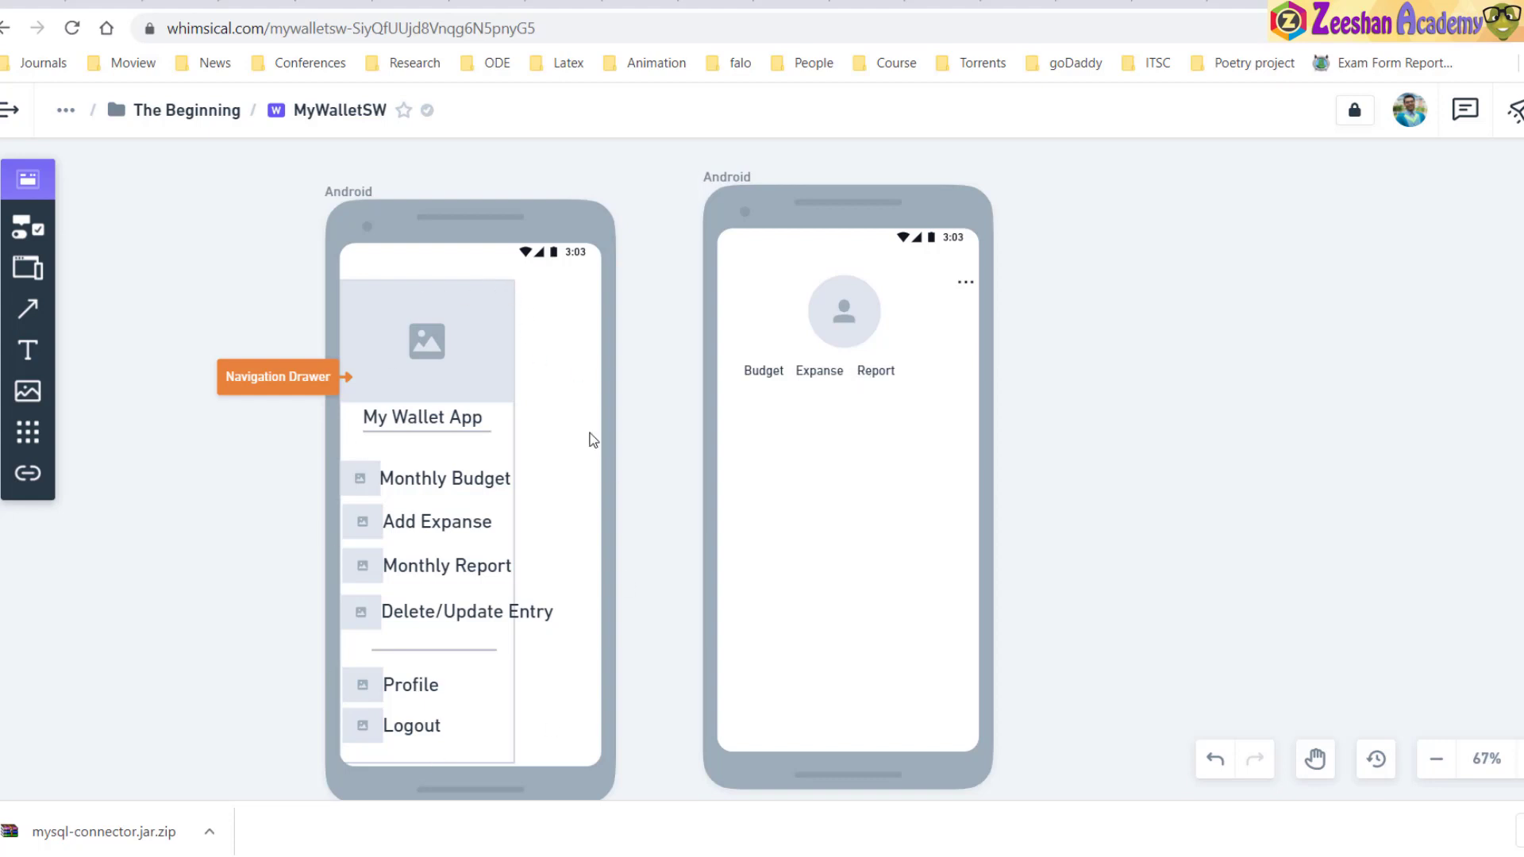
Add the text label "Update" after "Report" in the label row and move it closer to "Report"
left_click(457, 455)
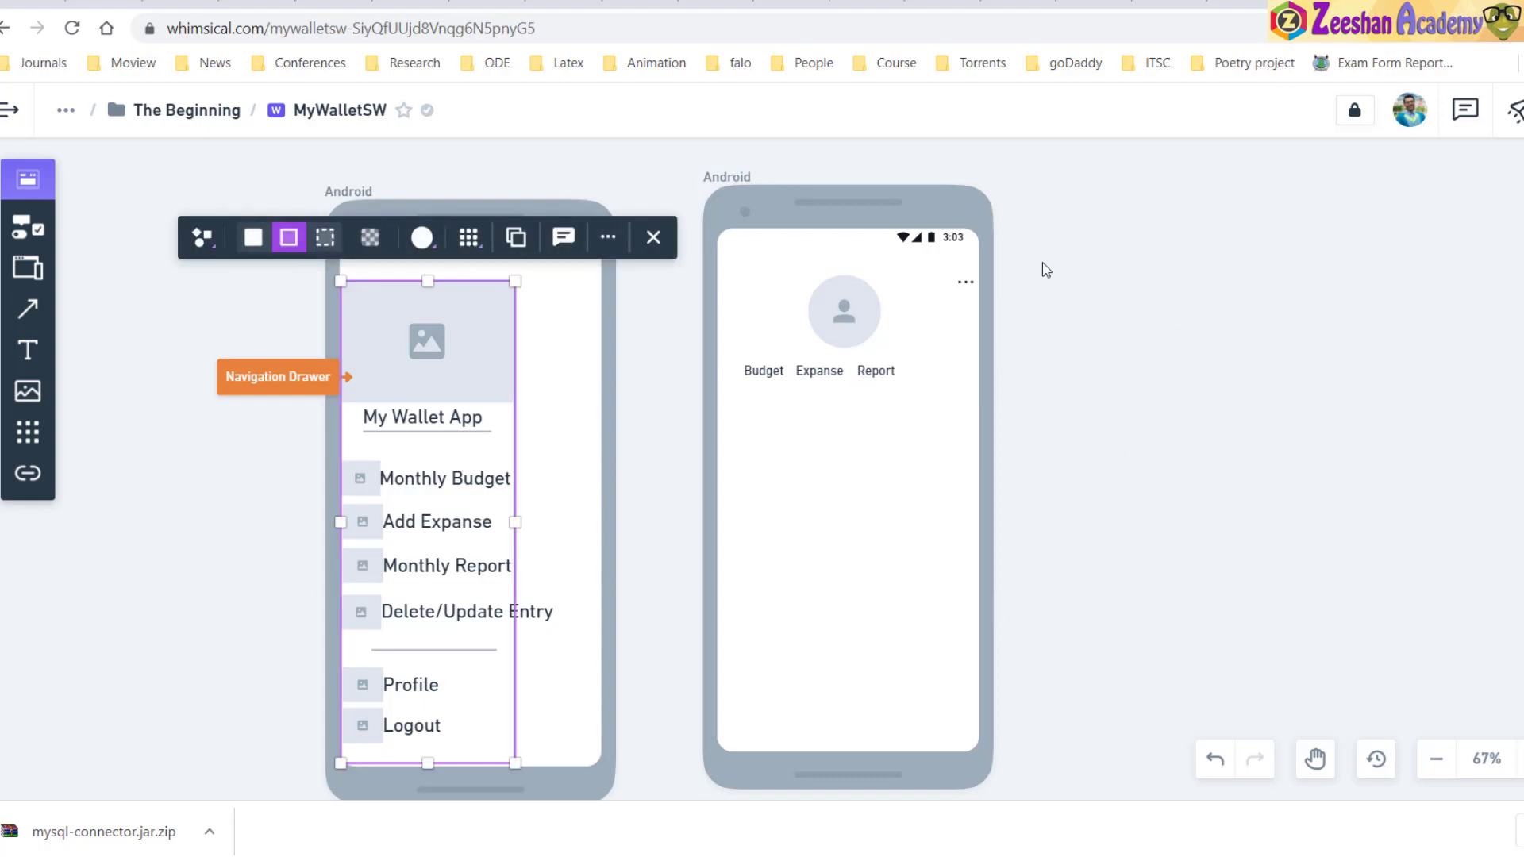
left_click(28, 350)
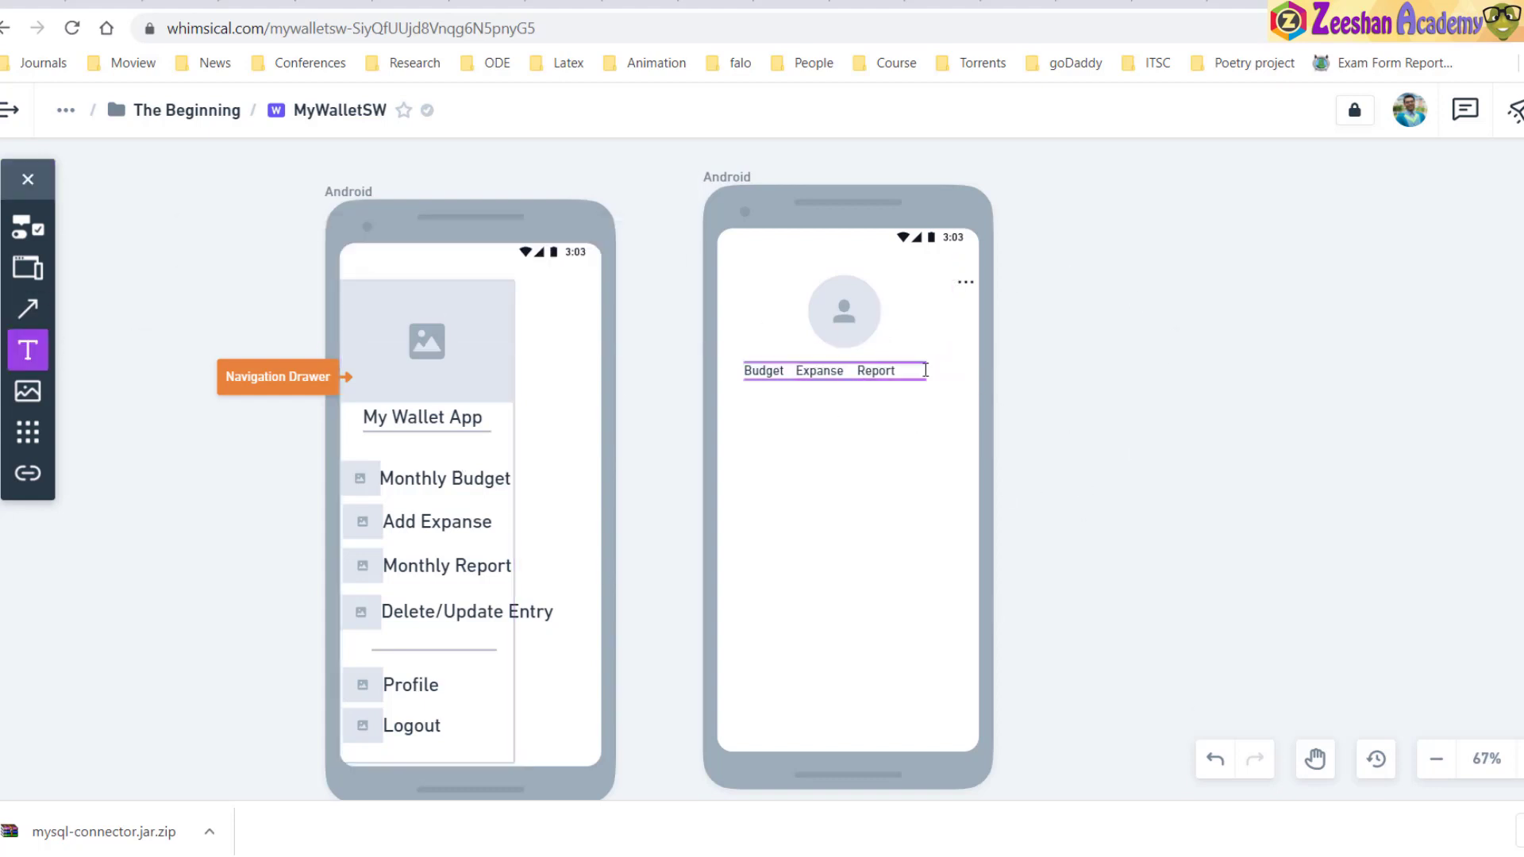
left_click(925, 367)
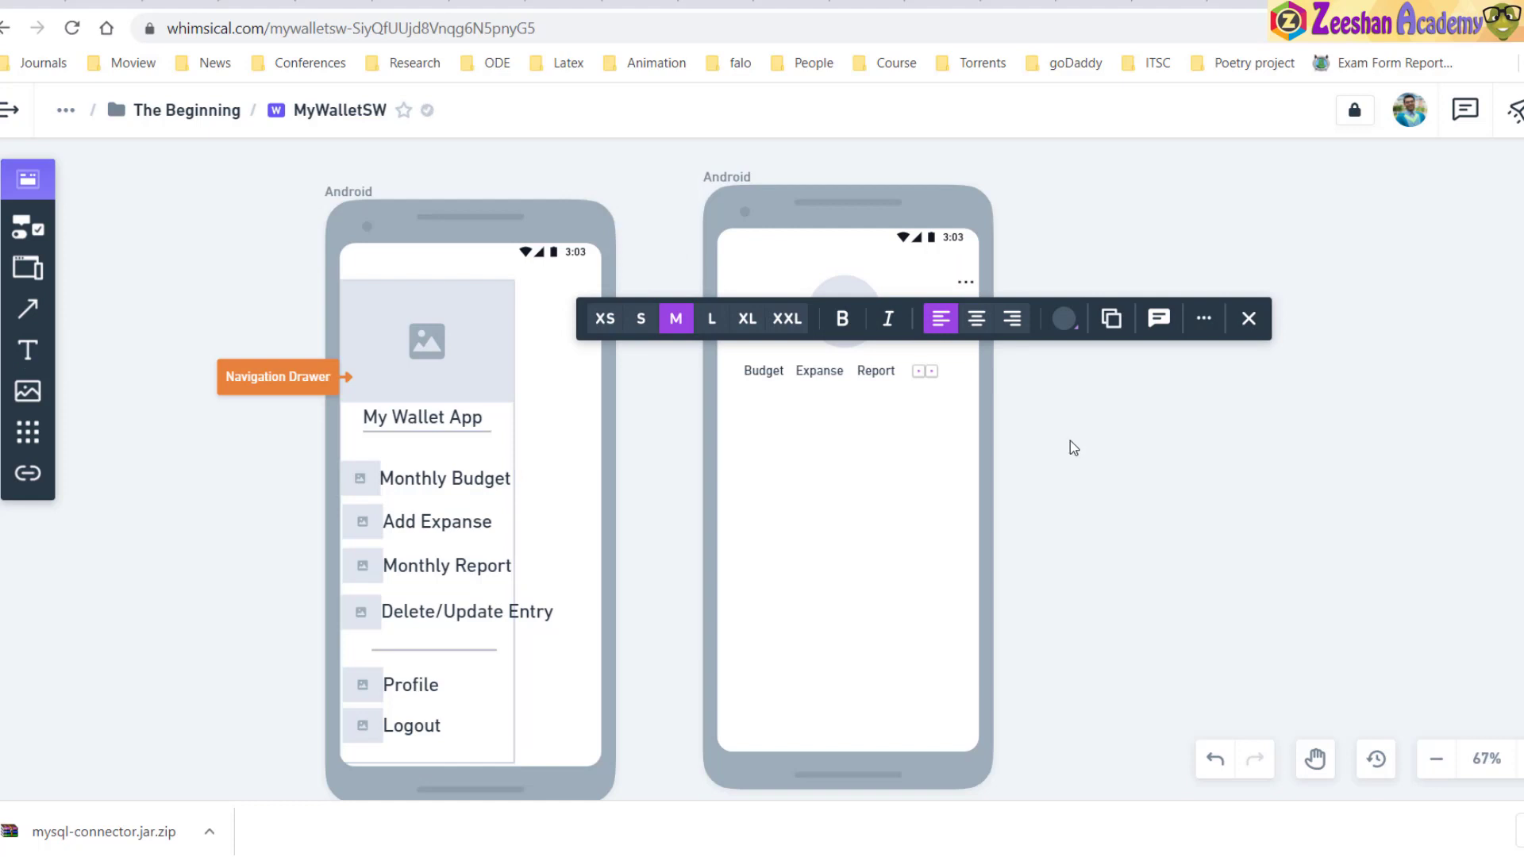
type("Update")
left_click(1071, 445)
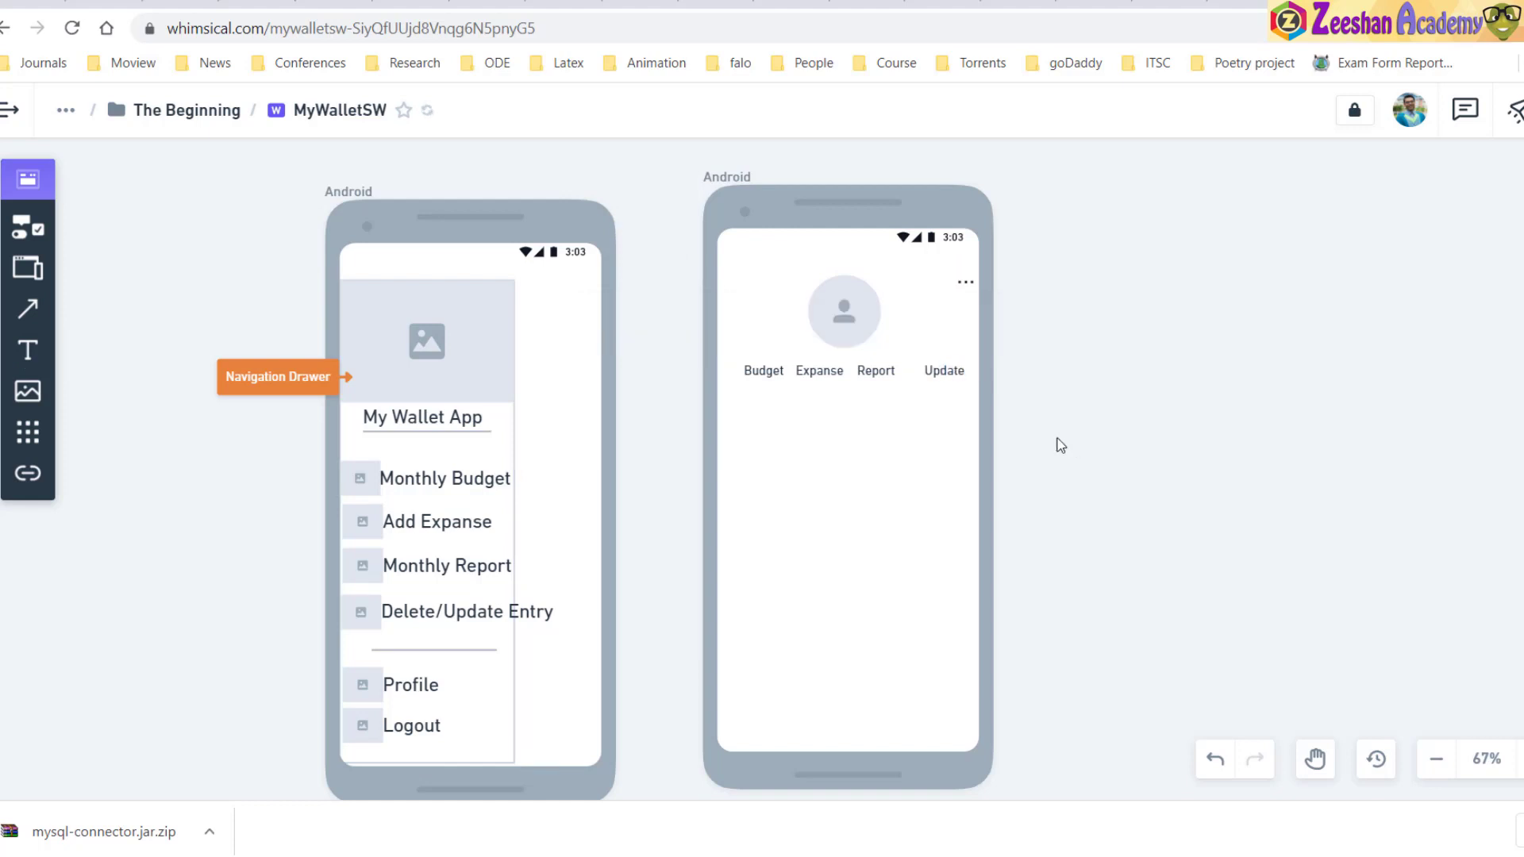
left_click(948, 371)
left_click_drag(950, 371, 950, 373)
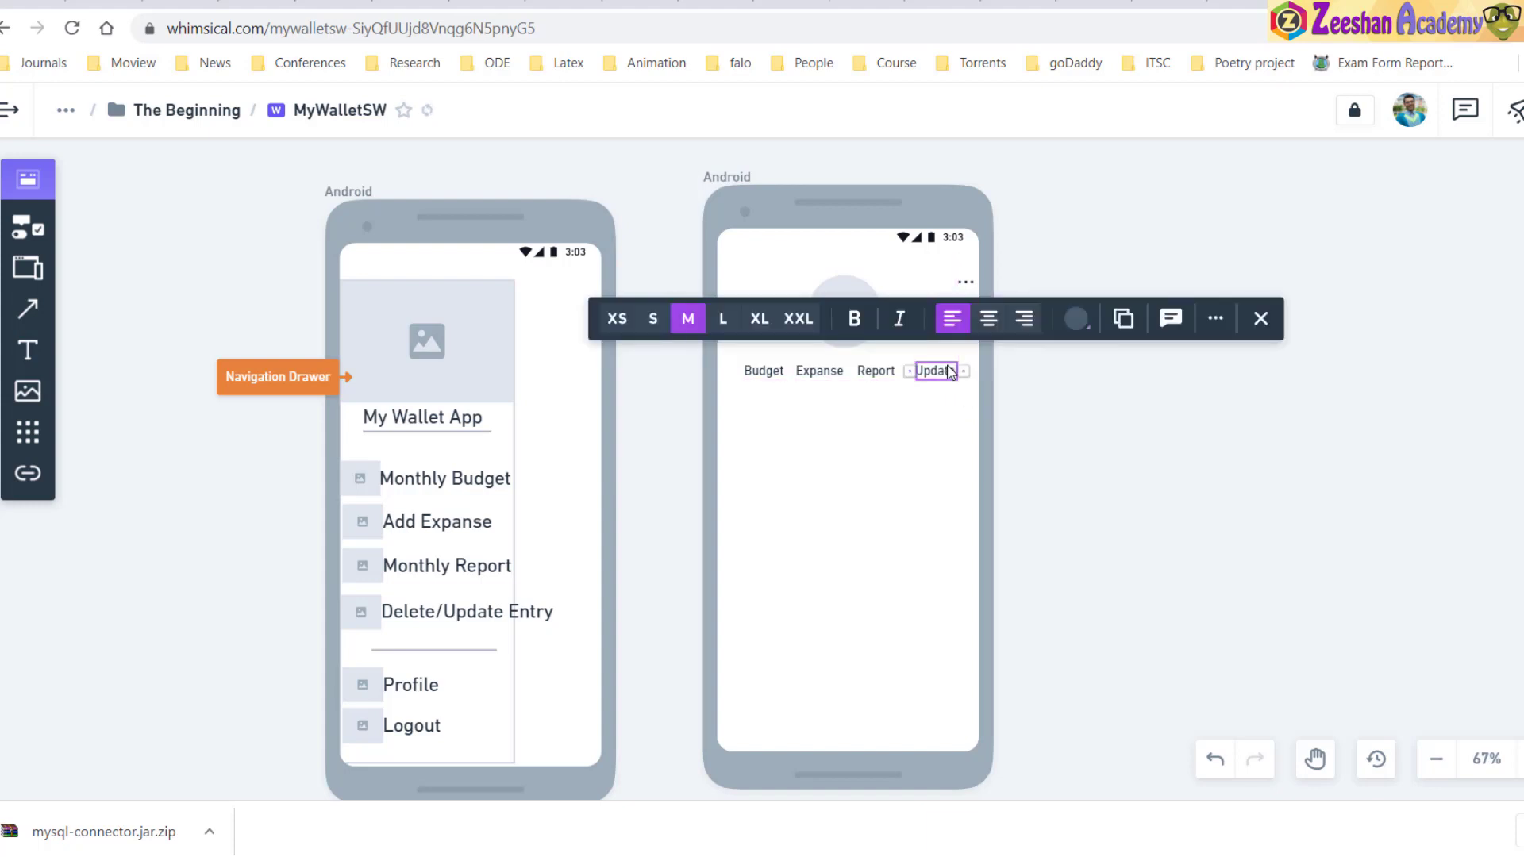
left_click(1148, 379)
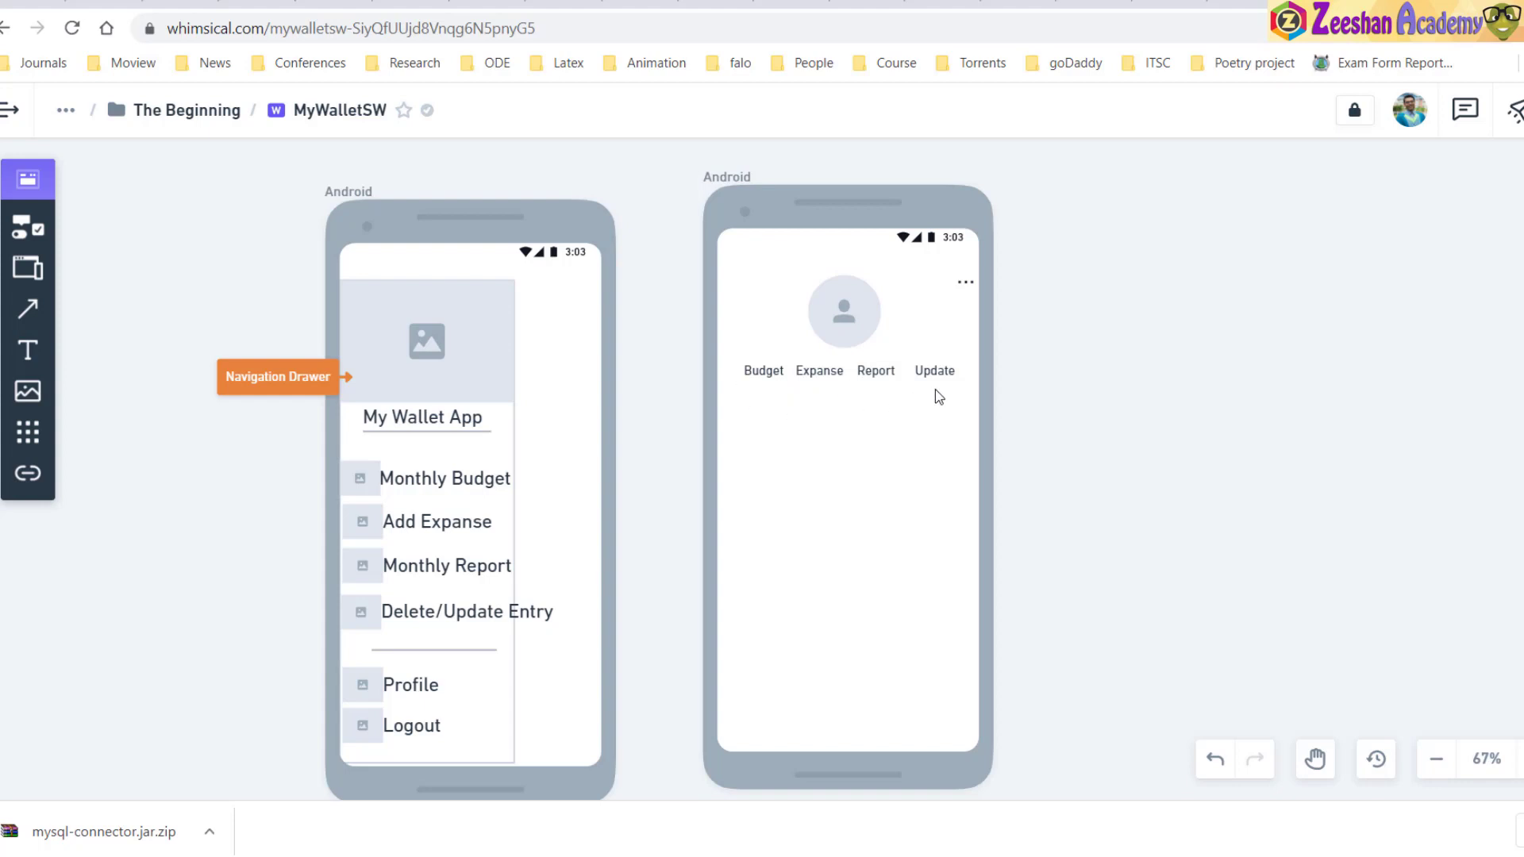
Draw a wide rectangle below the Budget, Expanse, Report and Update label row, spanning about the row's width
left_click(27, 267)
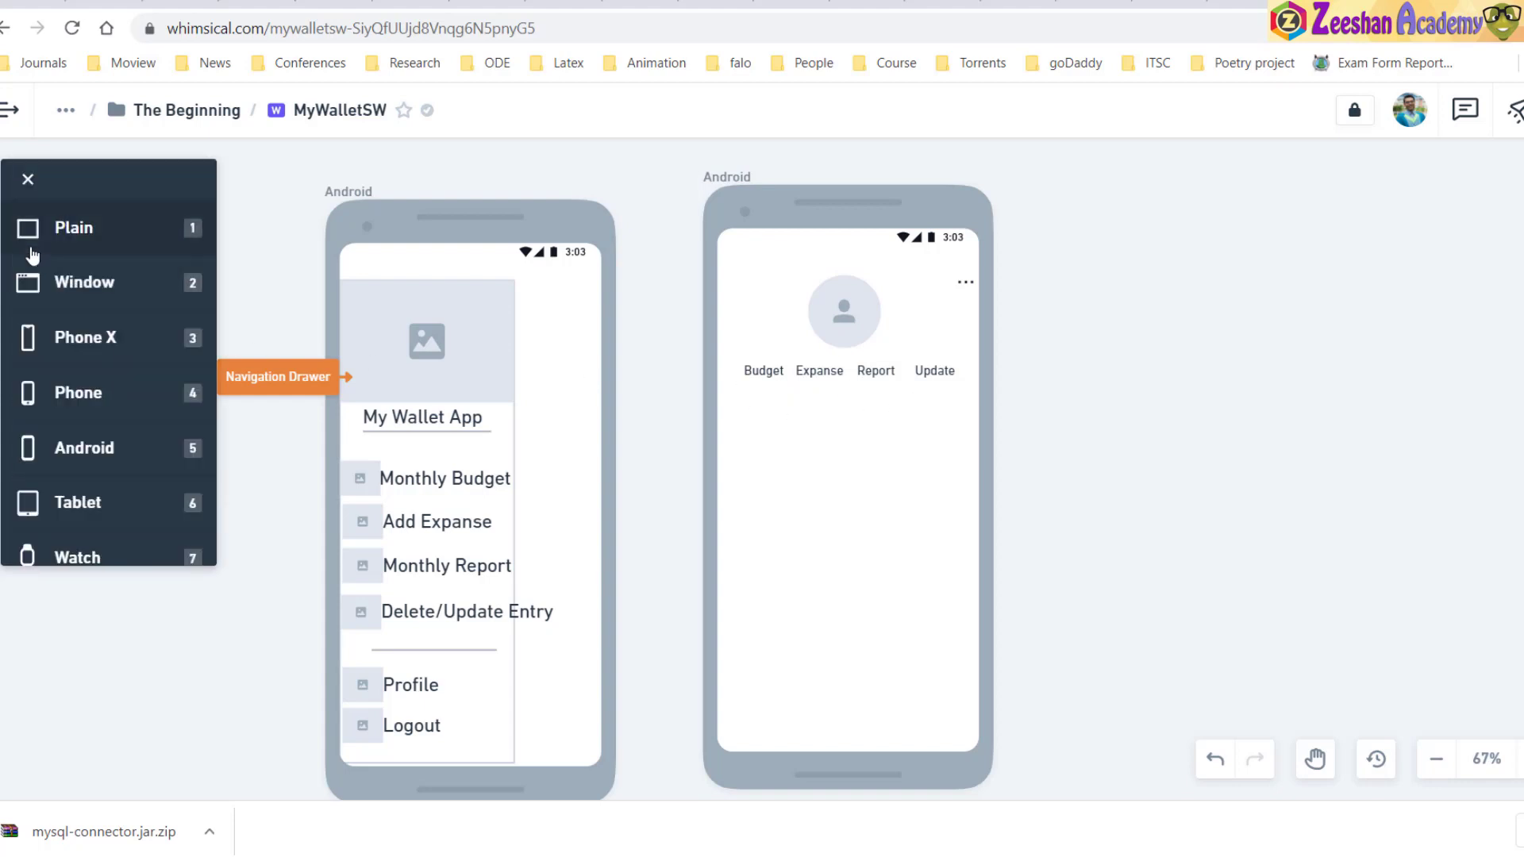
left_click(27, 183)
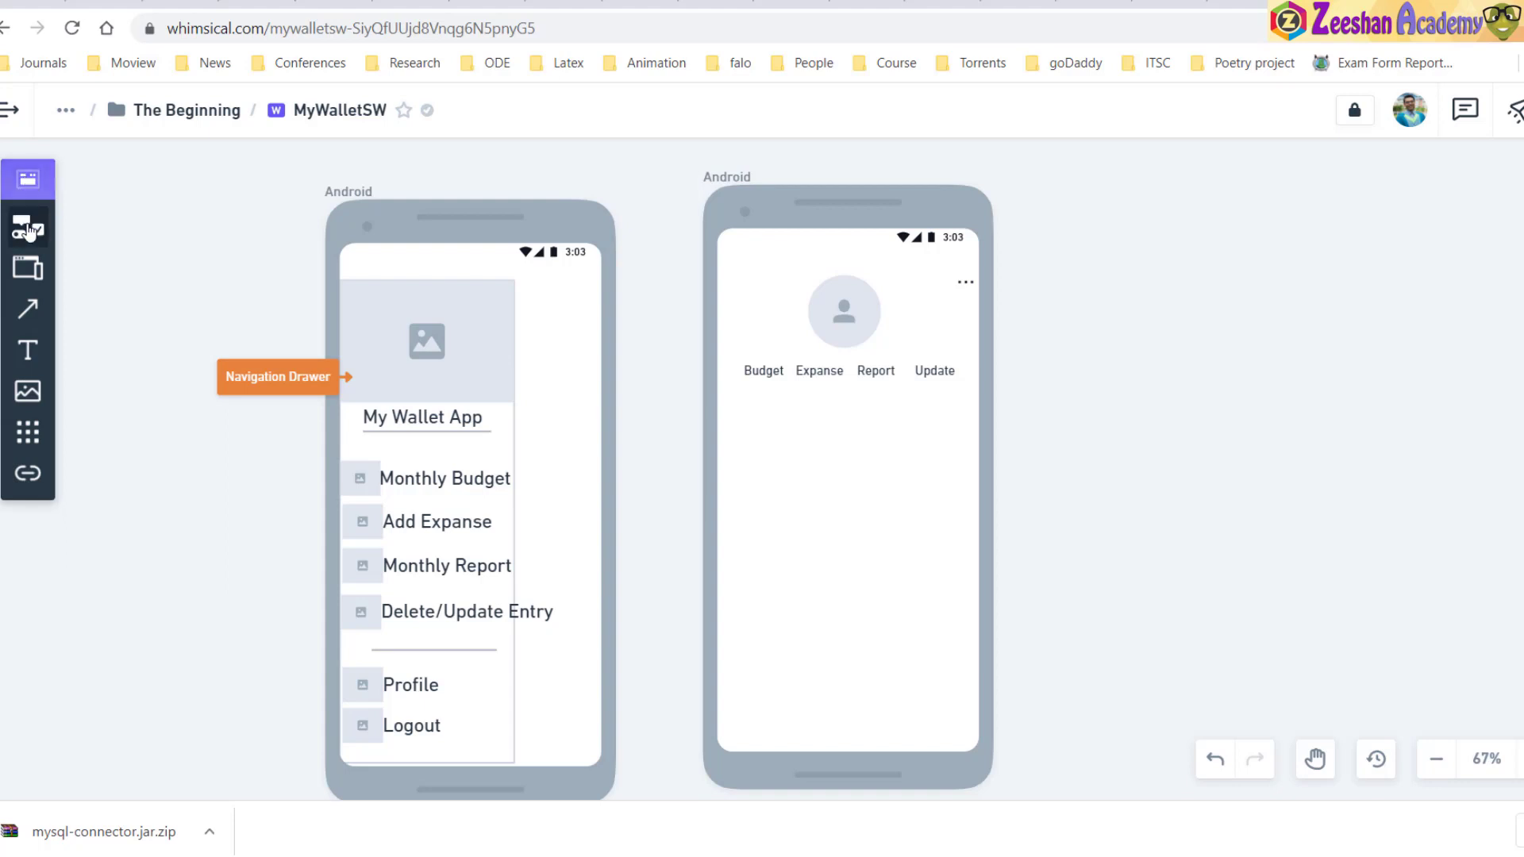
left_click(27, 226)
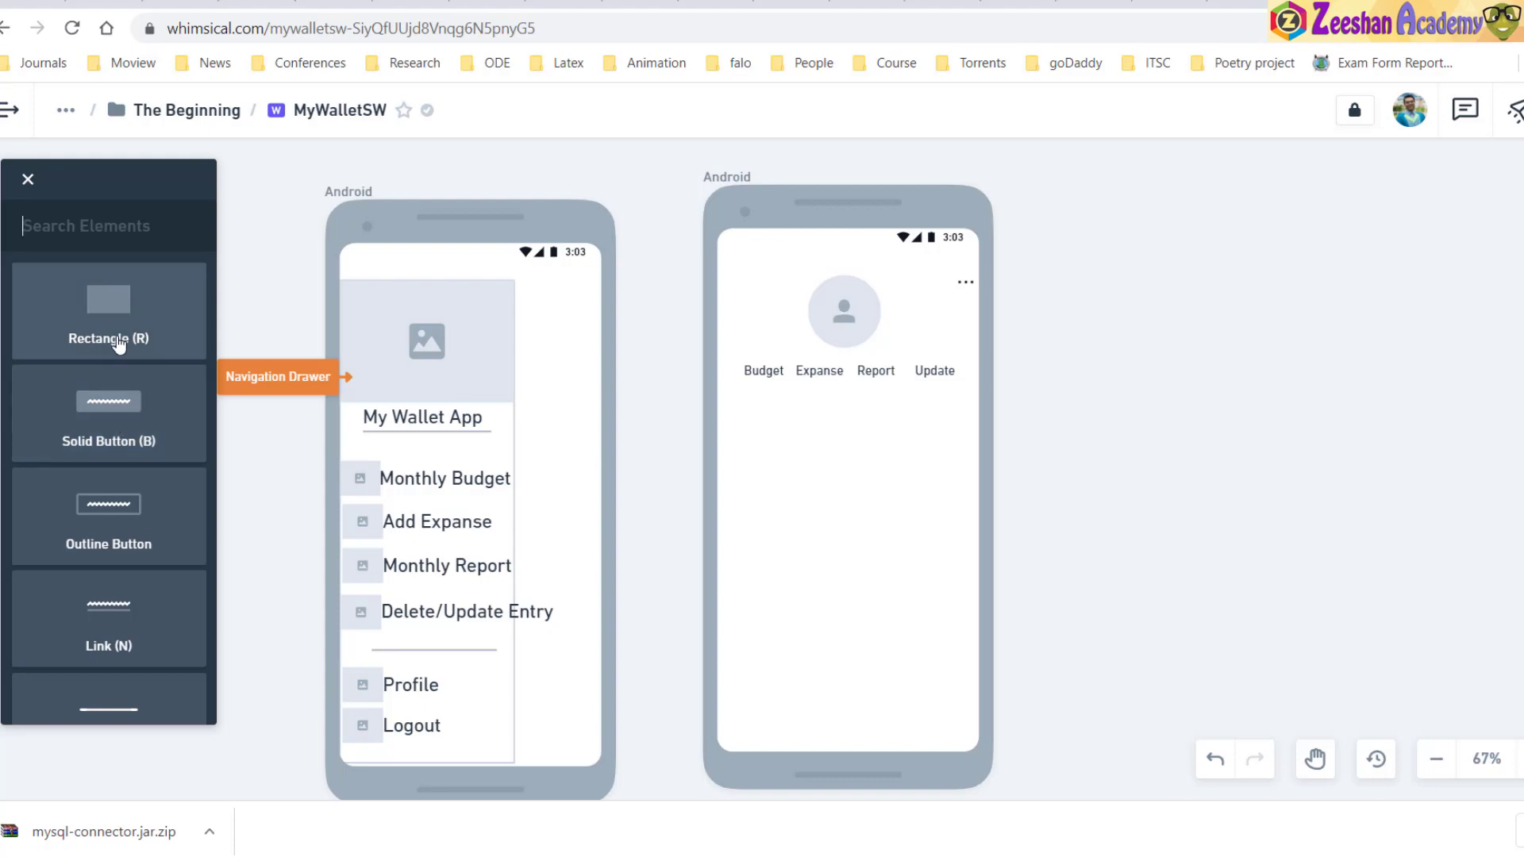
scroll(115, 539, "down", 2)
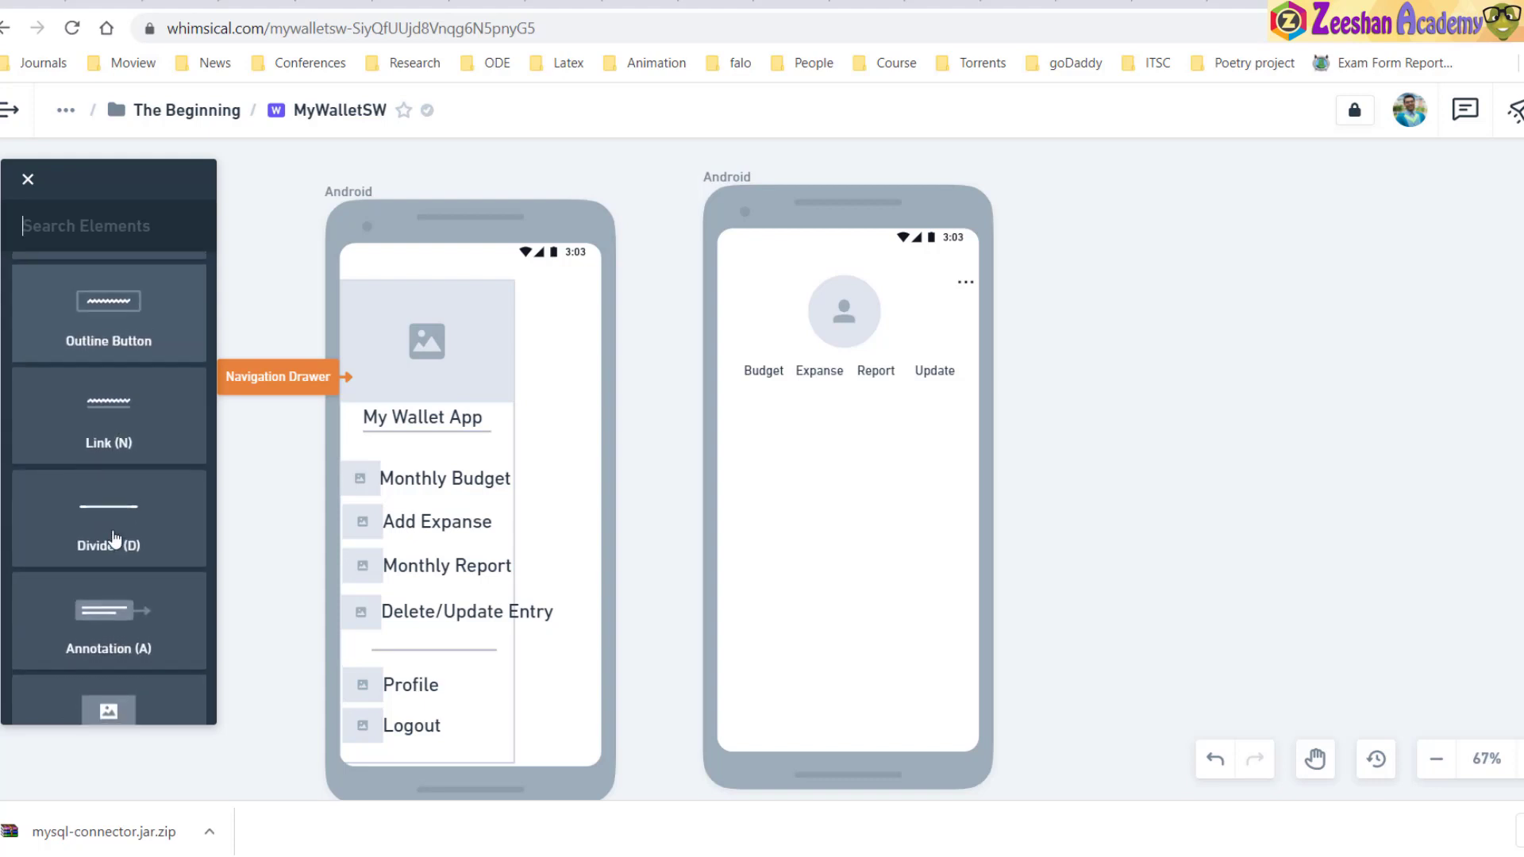
scroll(115, 539, "down", 2)
scroll(114, 539, "up", 4)
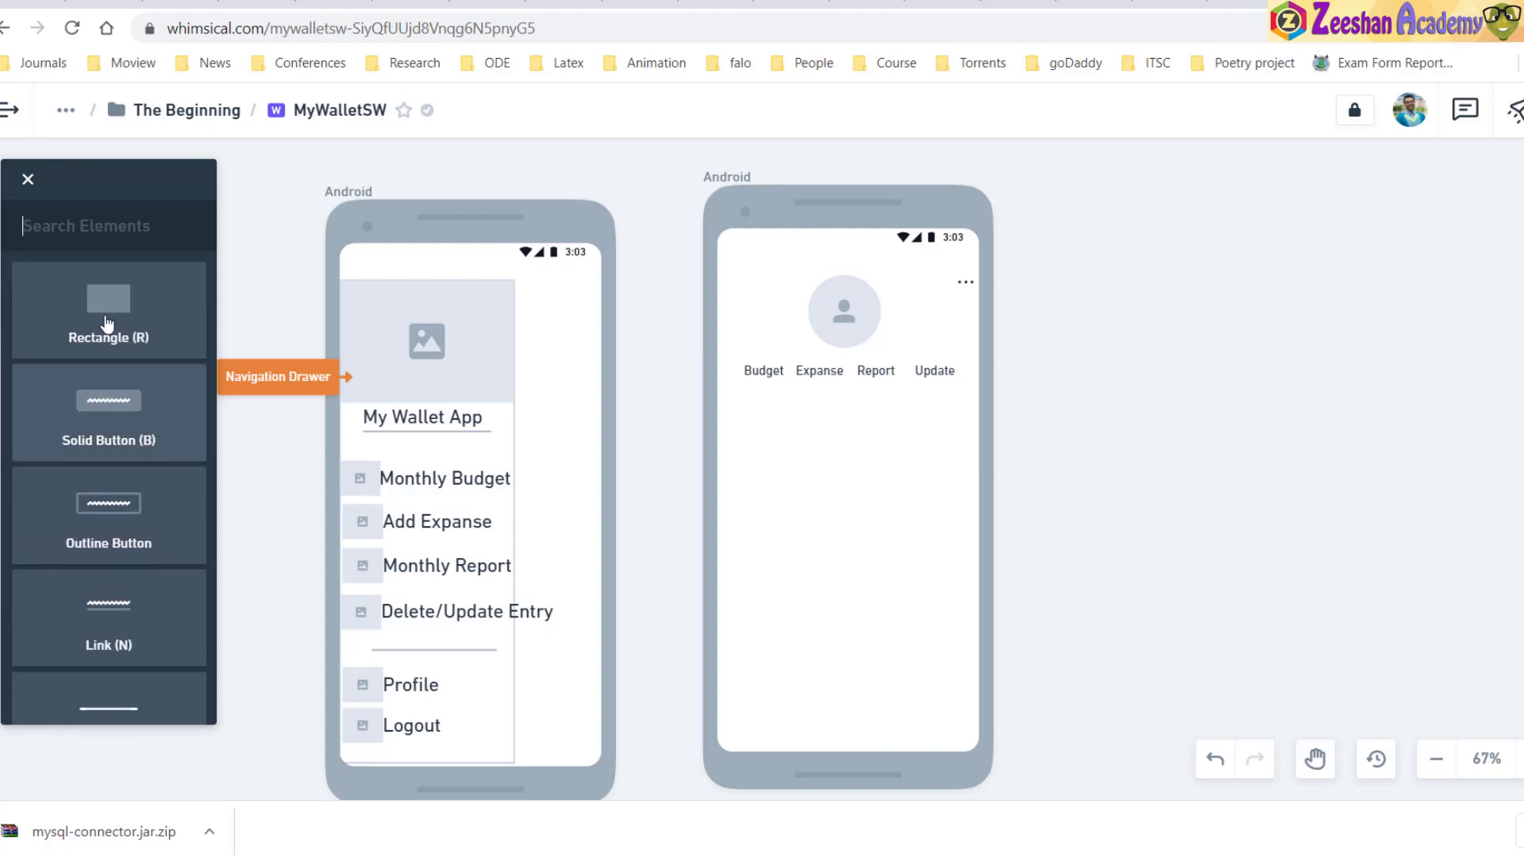
left_click(109, 314)
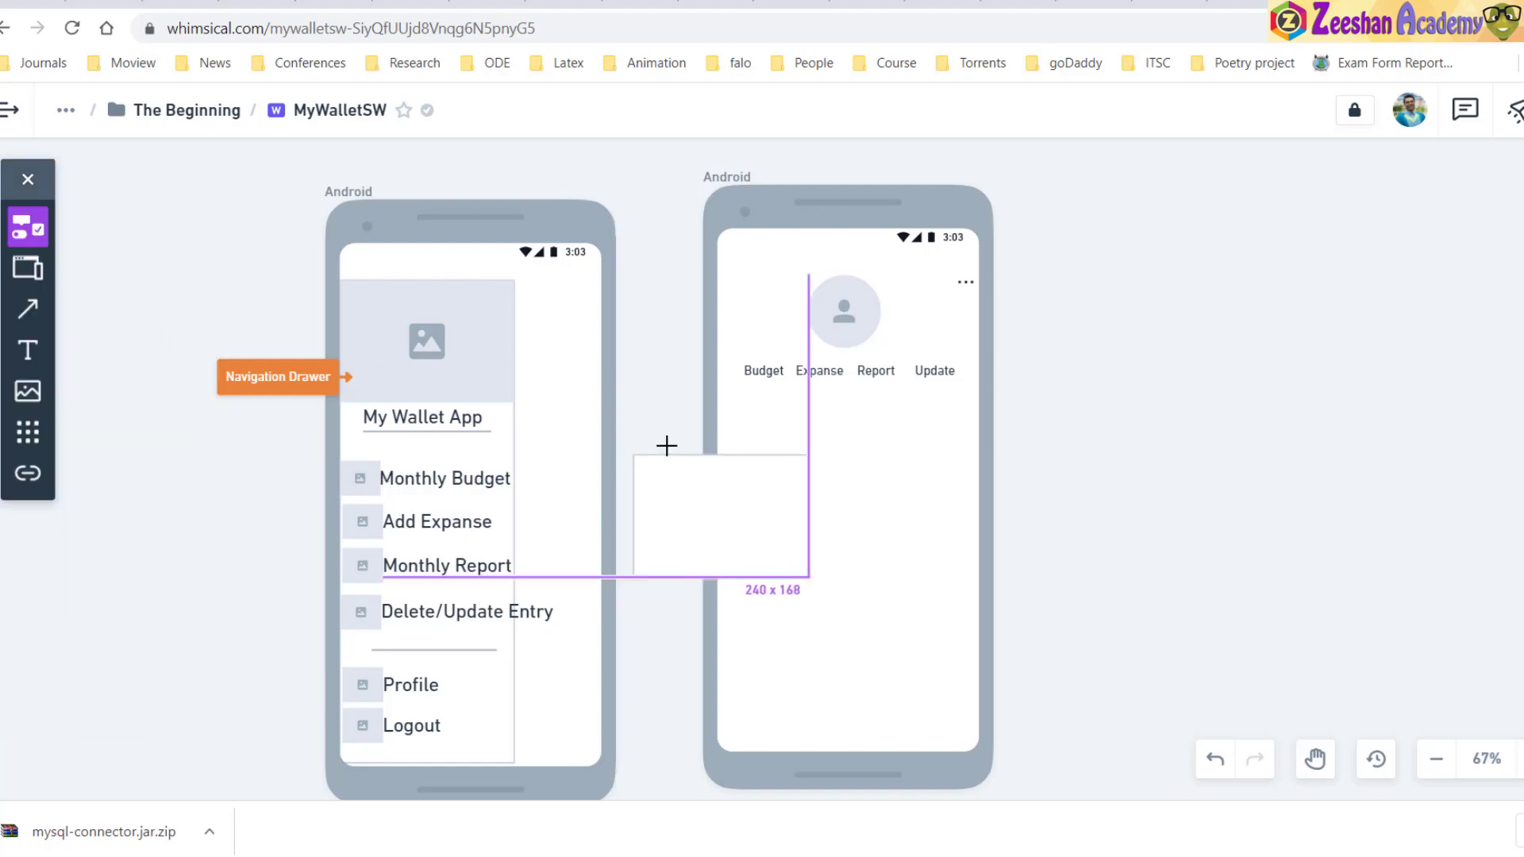
left_click(744, 403)
left_click_drag(917, 524, 946, 460)
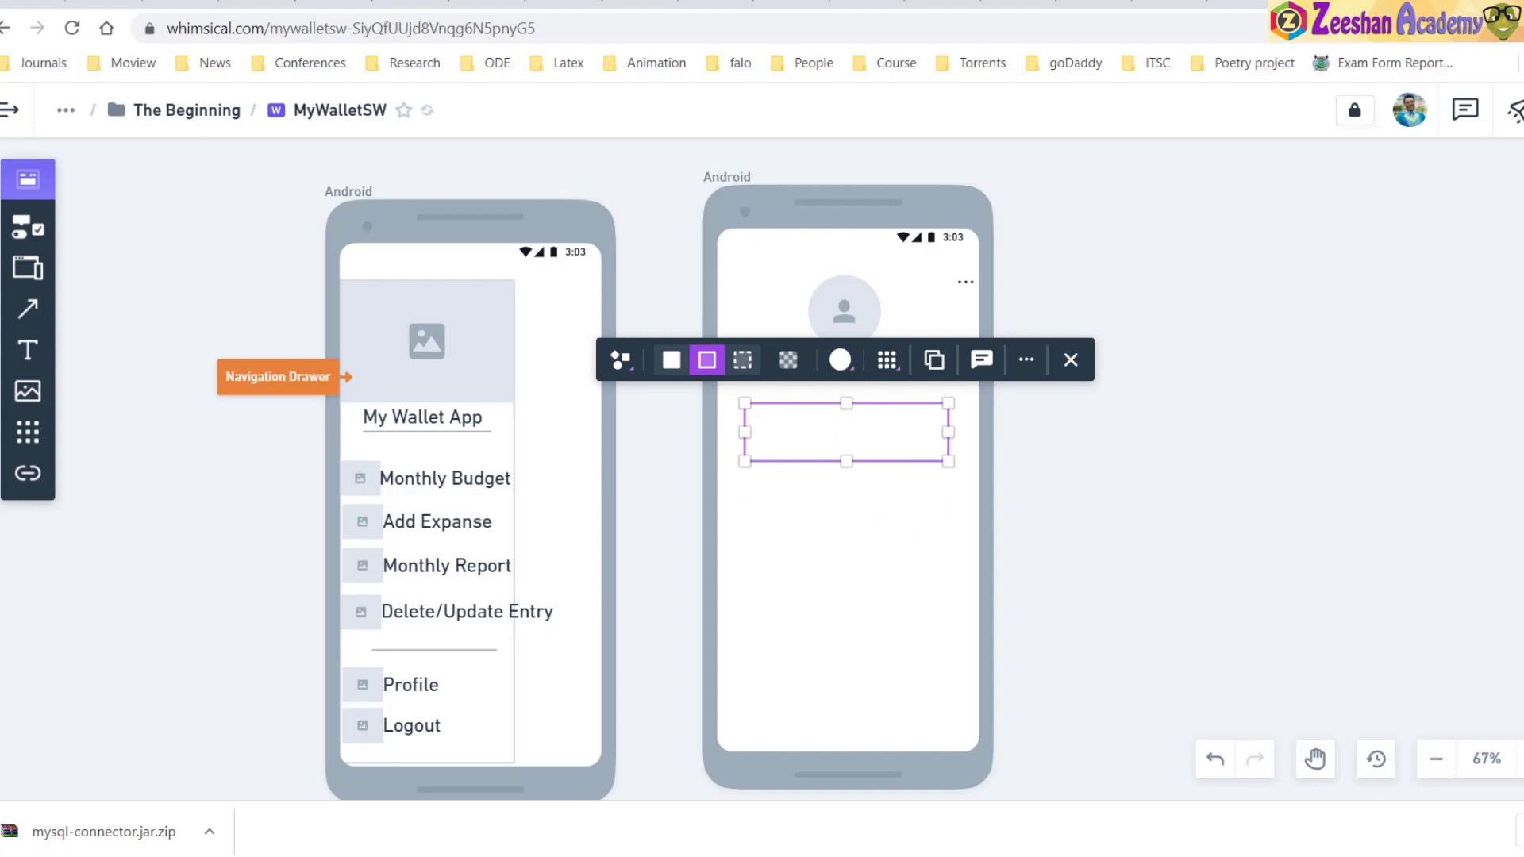
Add the text "My Budget" inside the rectangle on the second screen
left_click(27, 349)
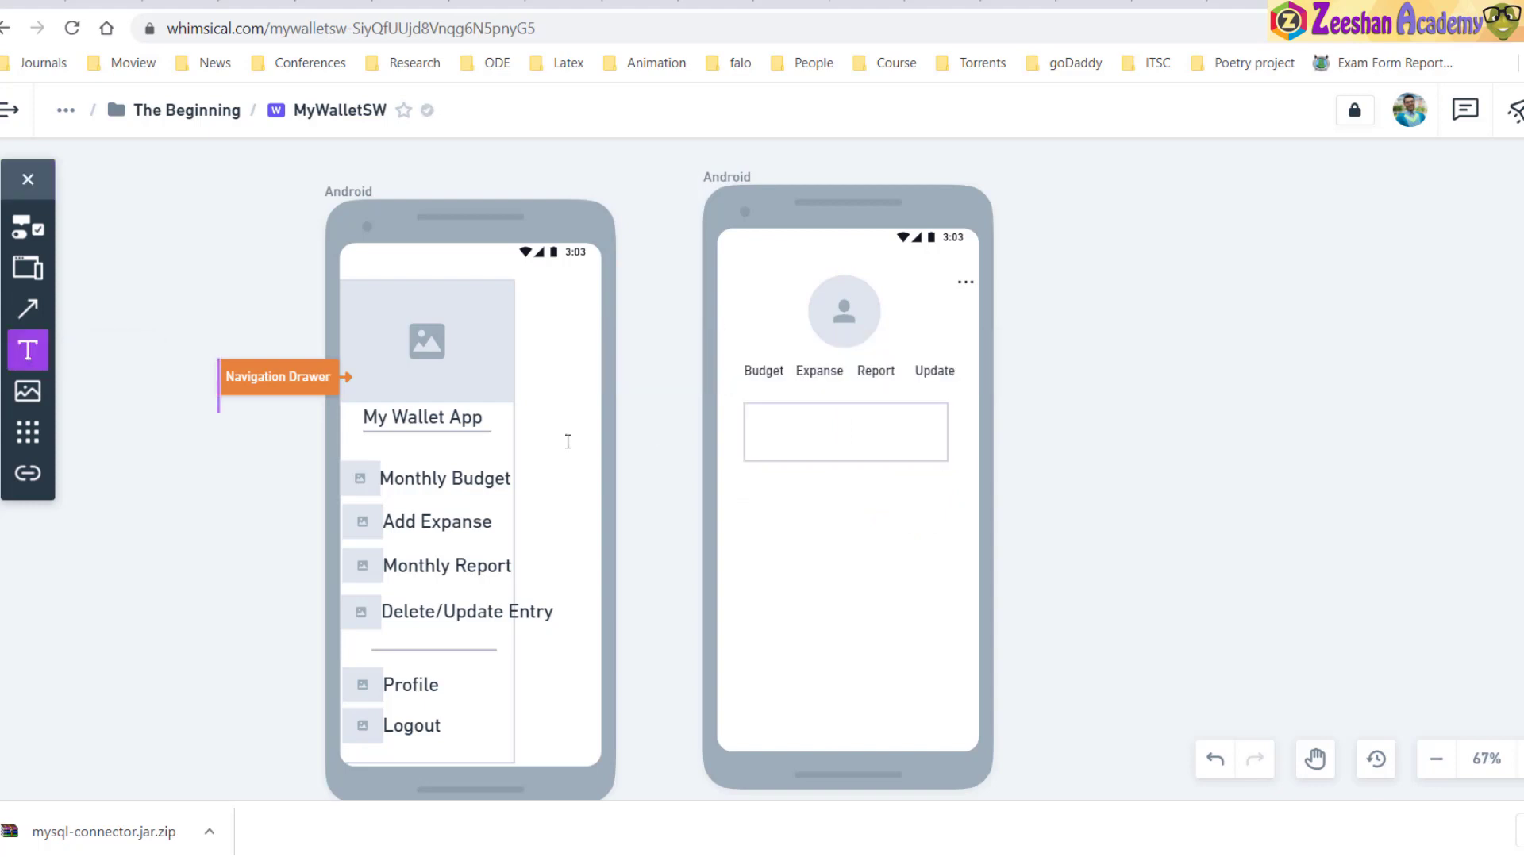
left_click(800, 431)
type("My")
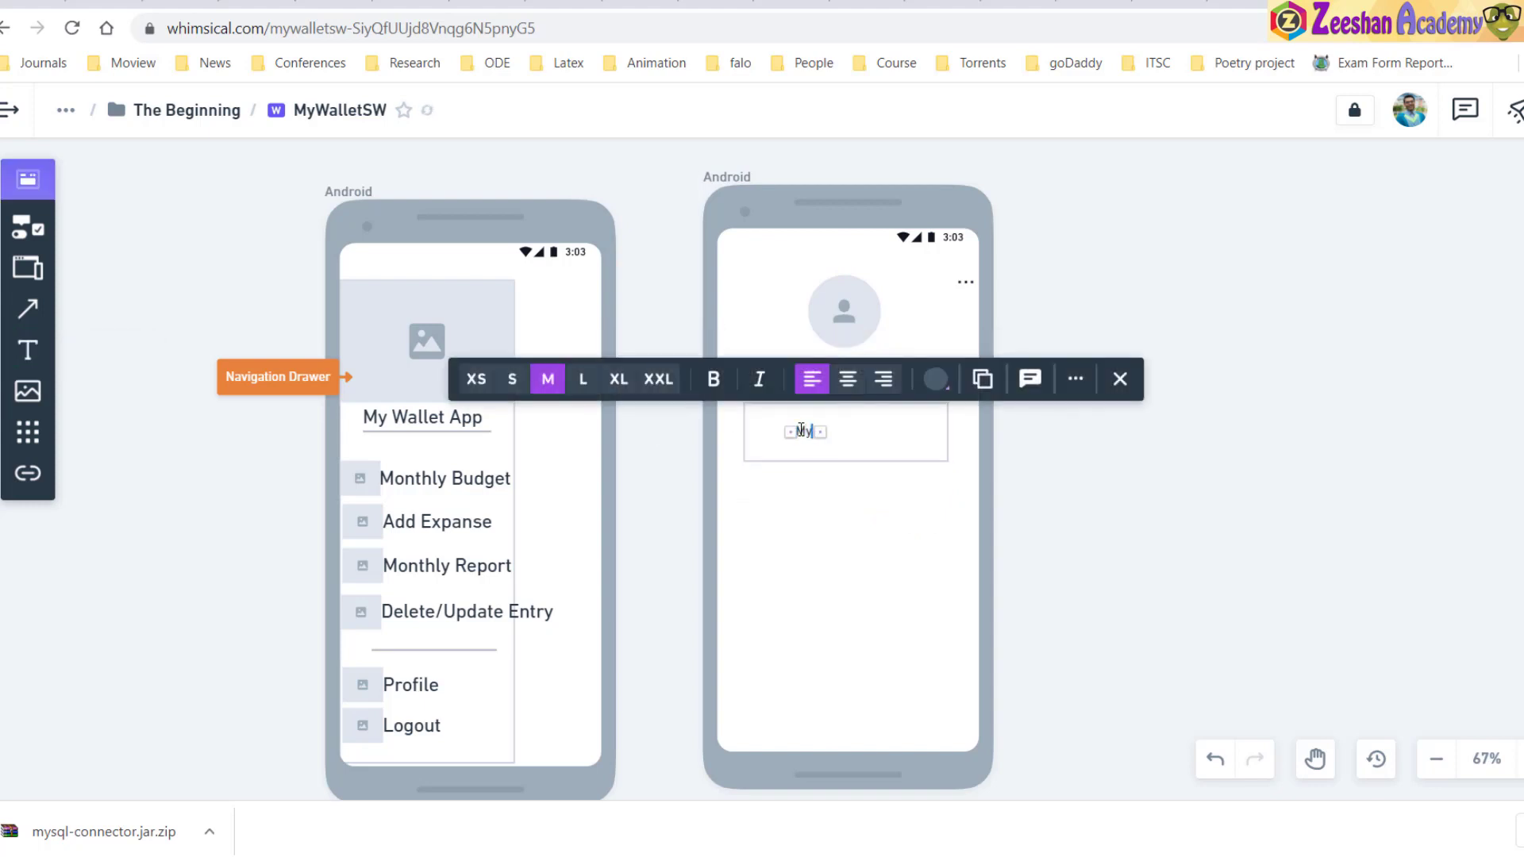
type(" Budget")
left_click(903, 460)
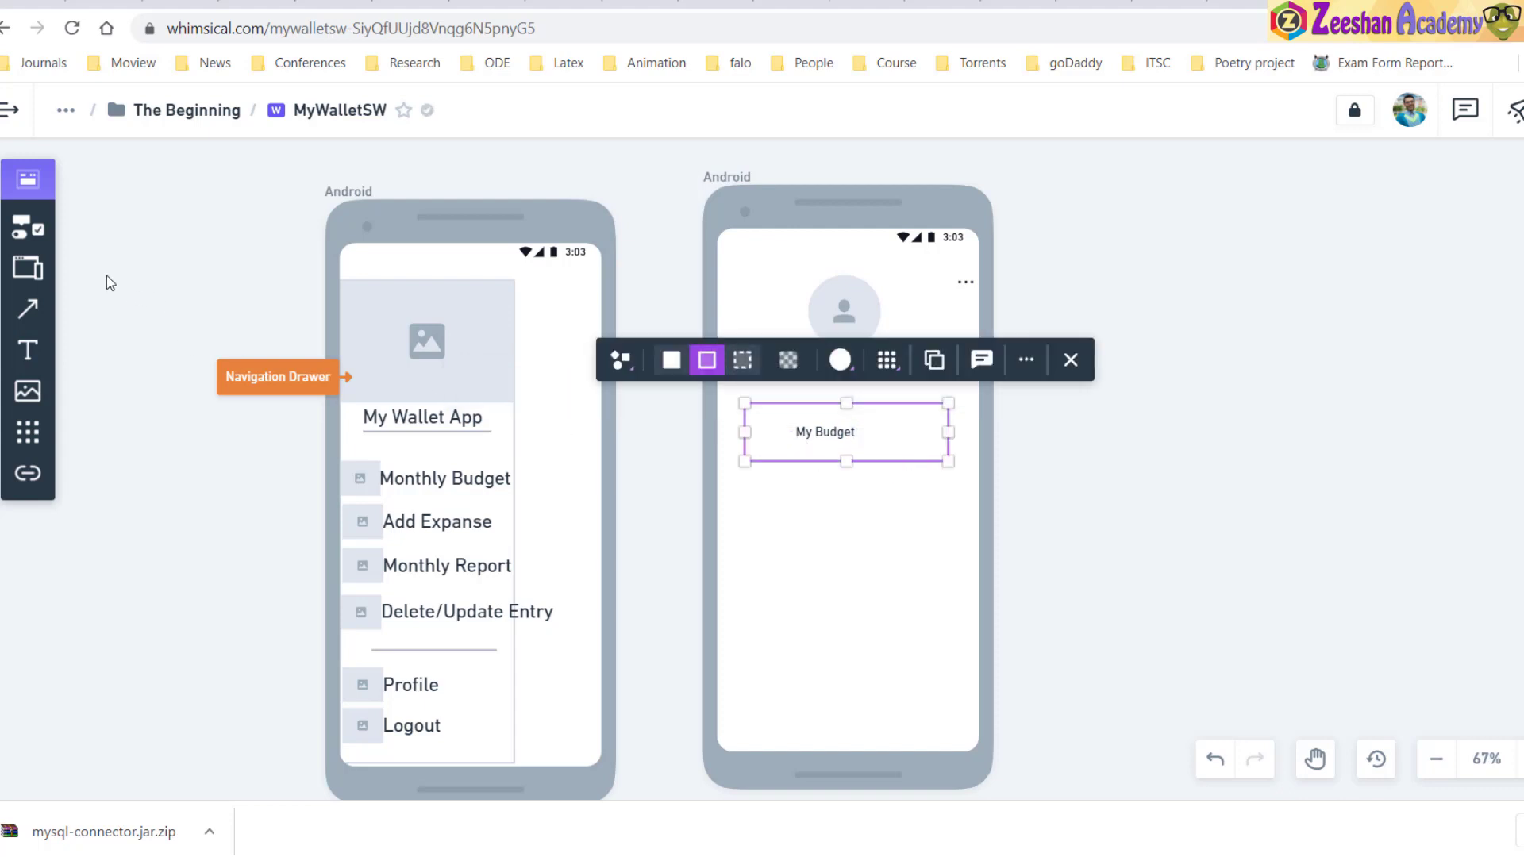
Add the text "2000Rs." below "My Budget" inside the rectangle, then move the rectangle slightly down and make it a little taller
left_click(27, 350)
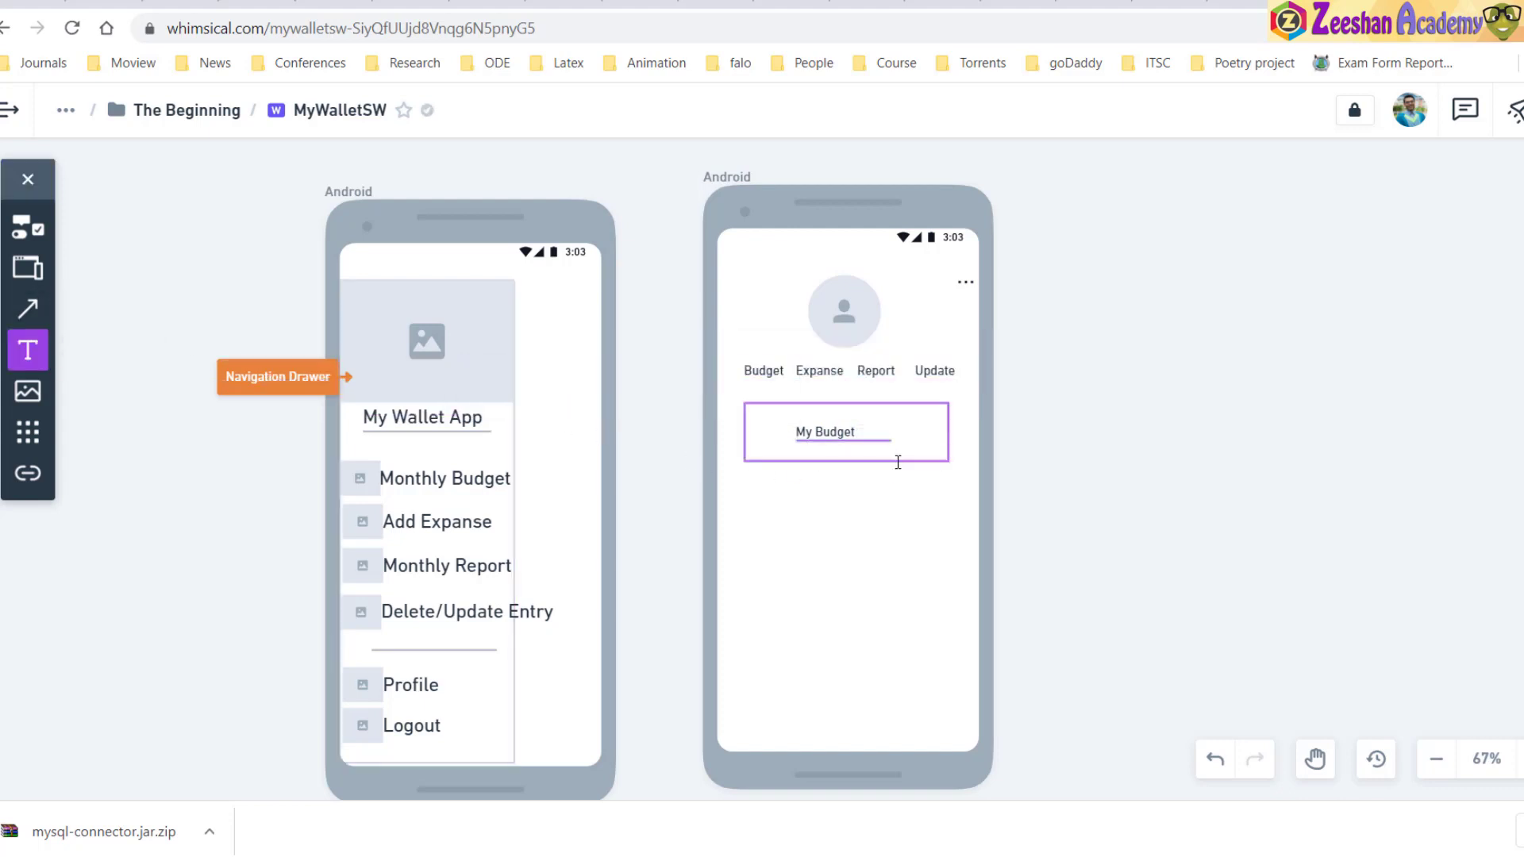
left_click(850, 452)
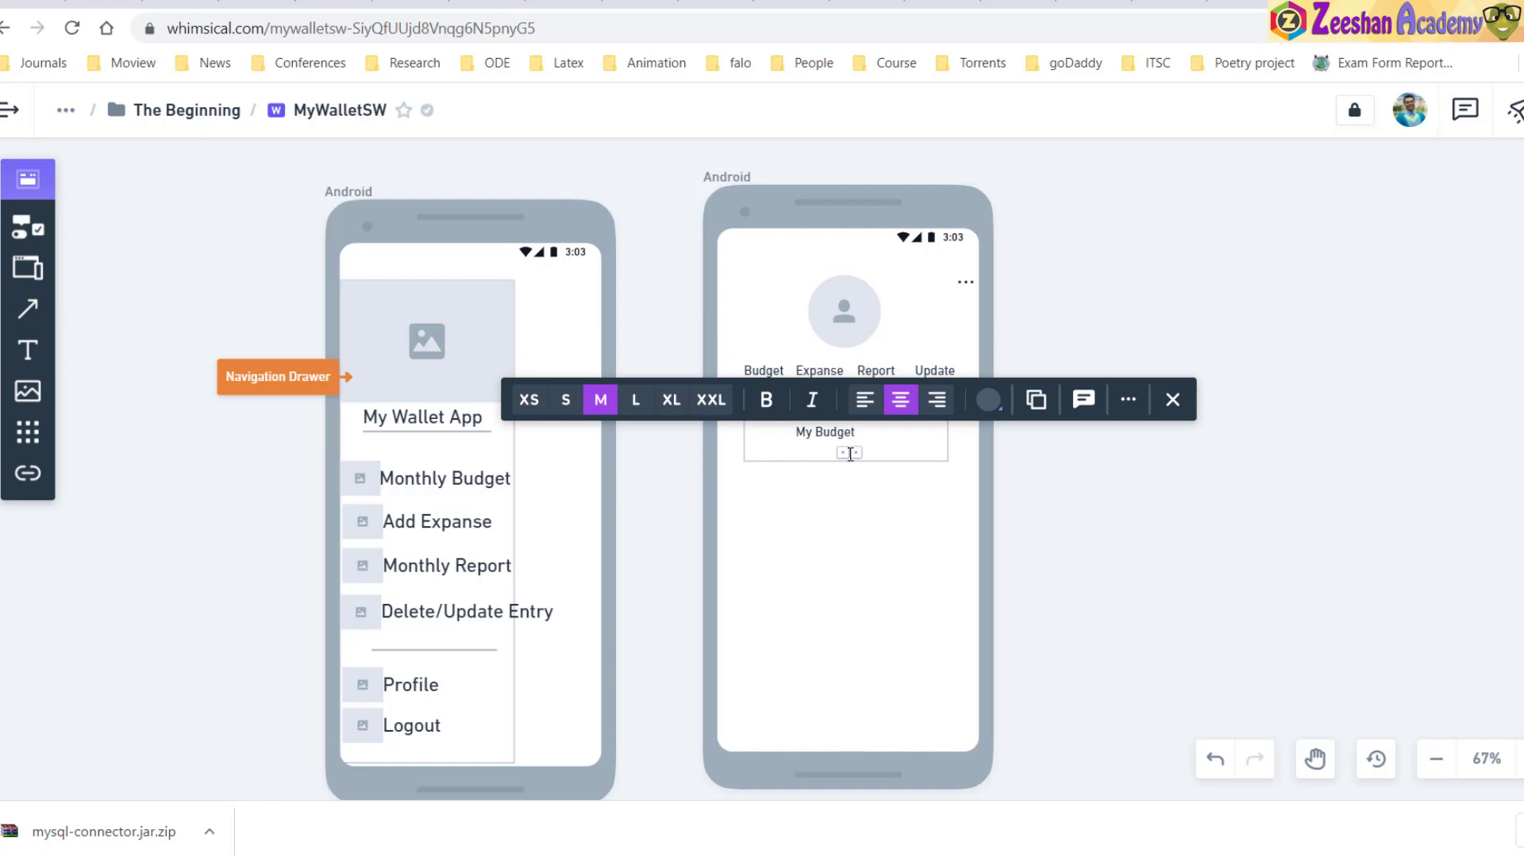
type("2000Rs.")
key("Escape")
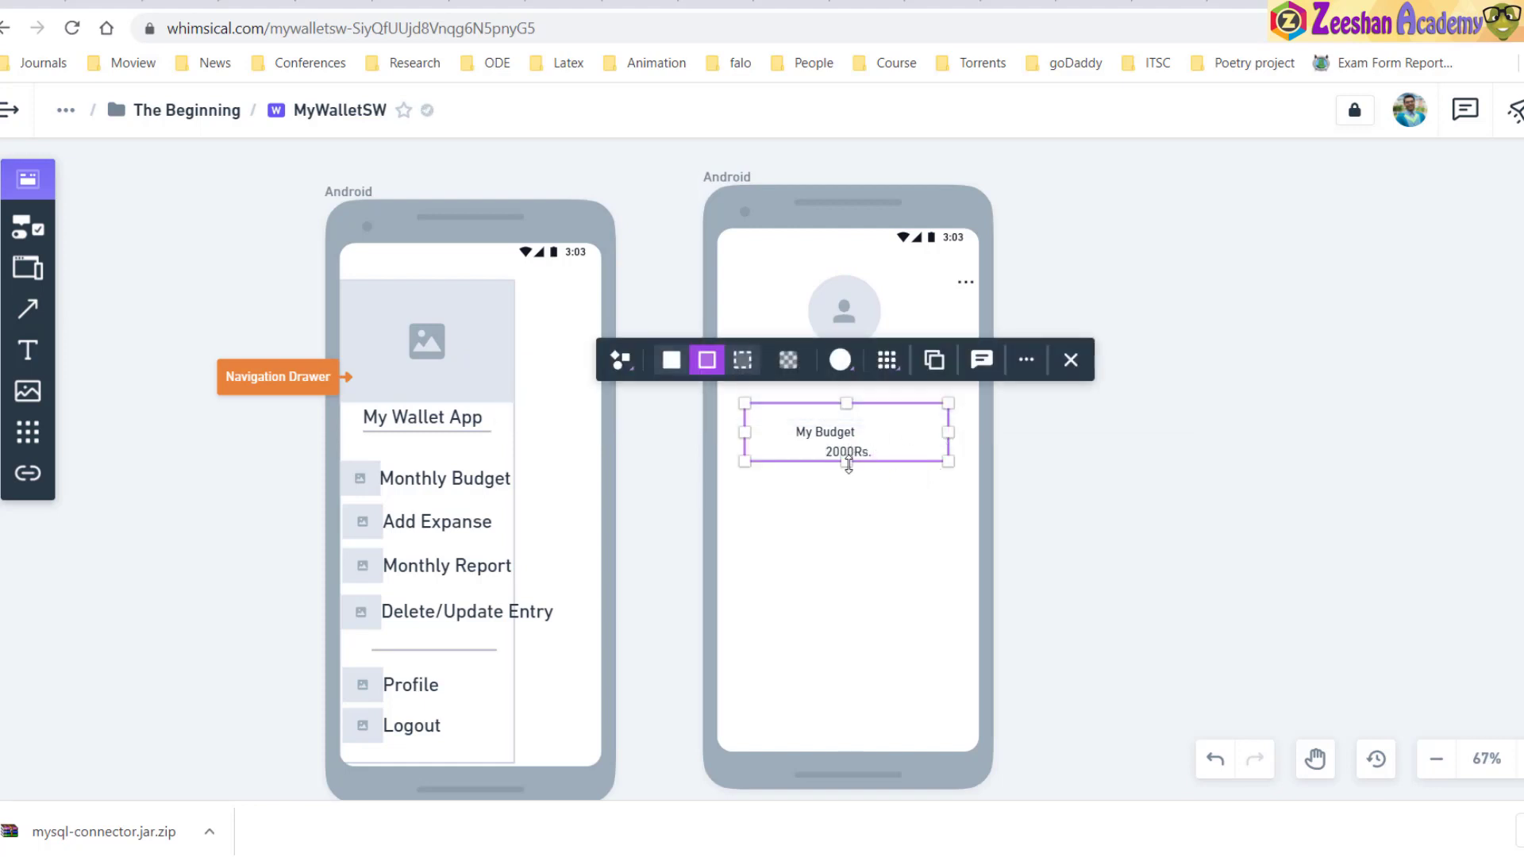
mouse_move(852, 463)
left_mouse_down()
mouse_move(880, 421)
mouse_move(868, 438)
left_mouse_up()
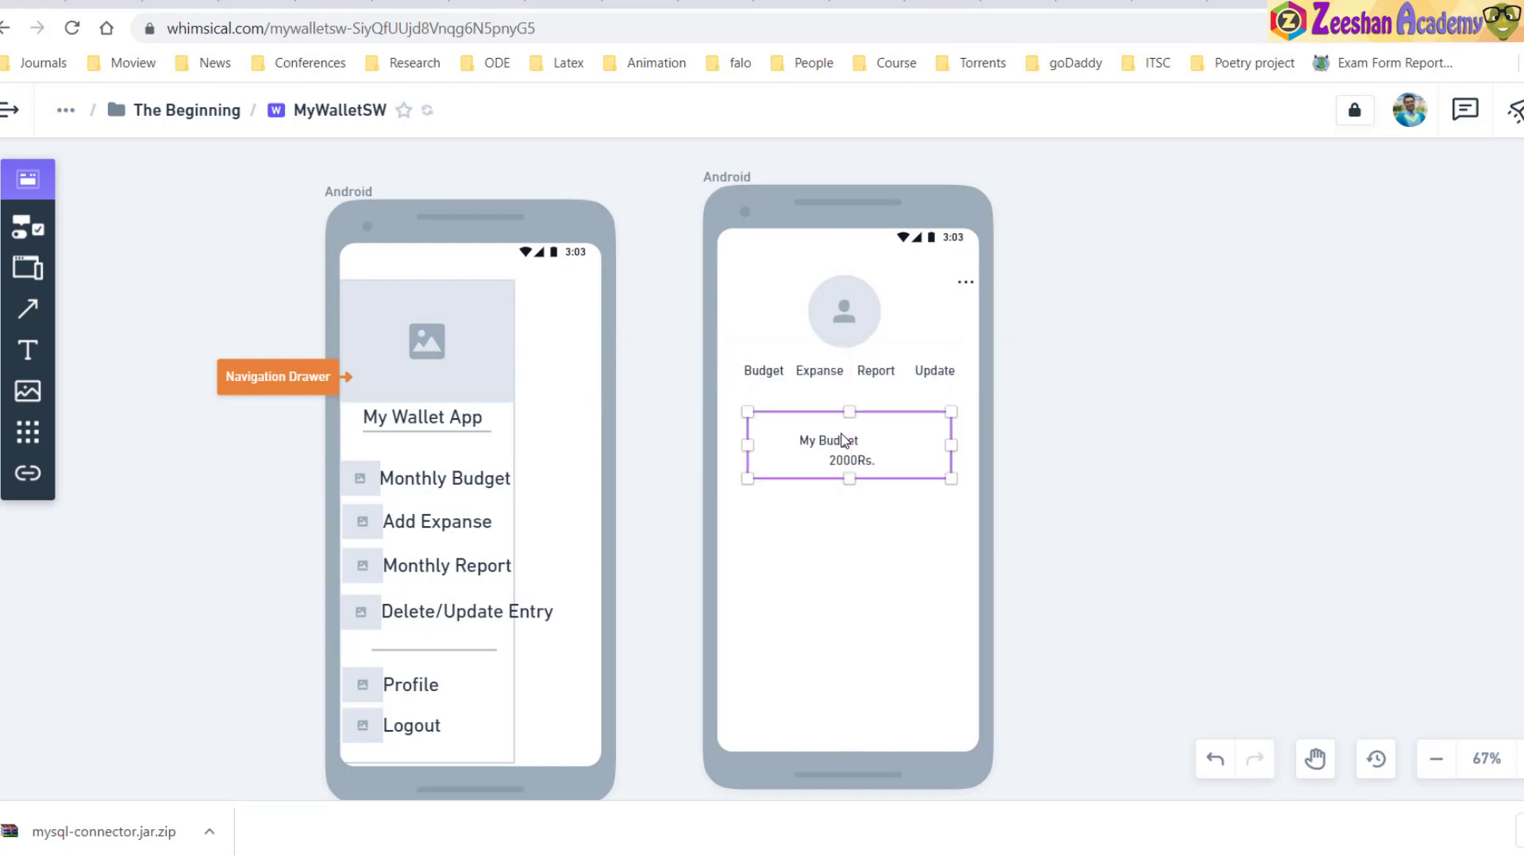
Set the "My Budget" text size to XXL and center it in the upper part of the rectangle
left_click(842, 443)
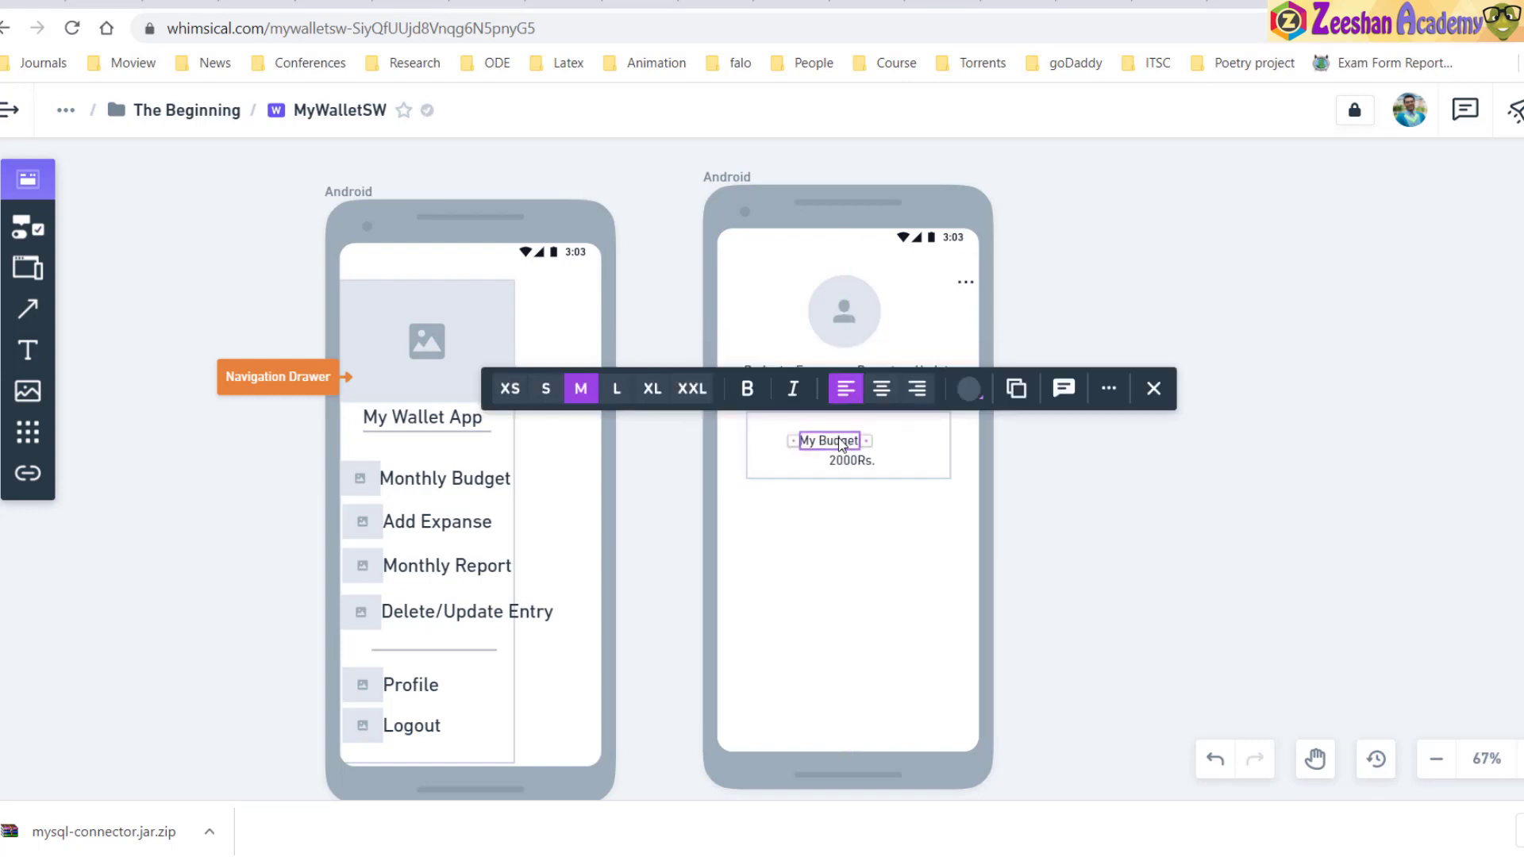
left_click(842, 445)
left_click_drag(842, 445, 855, 440)
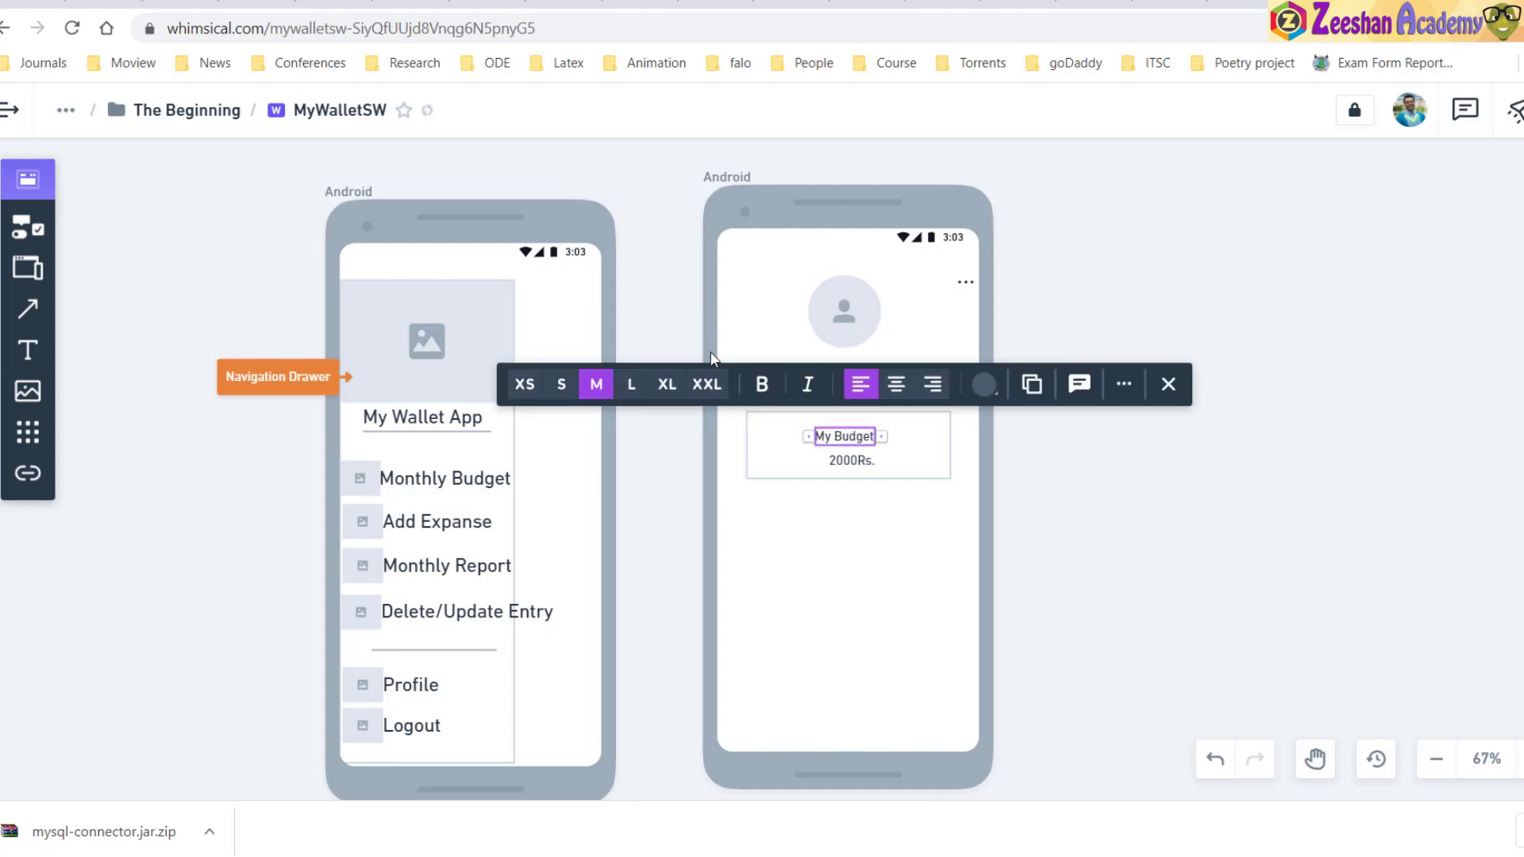
left_click(706, 384)
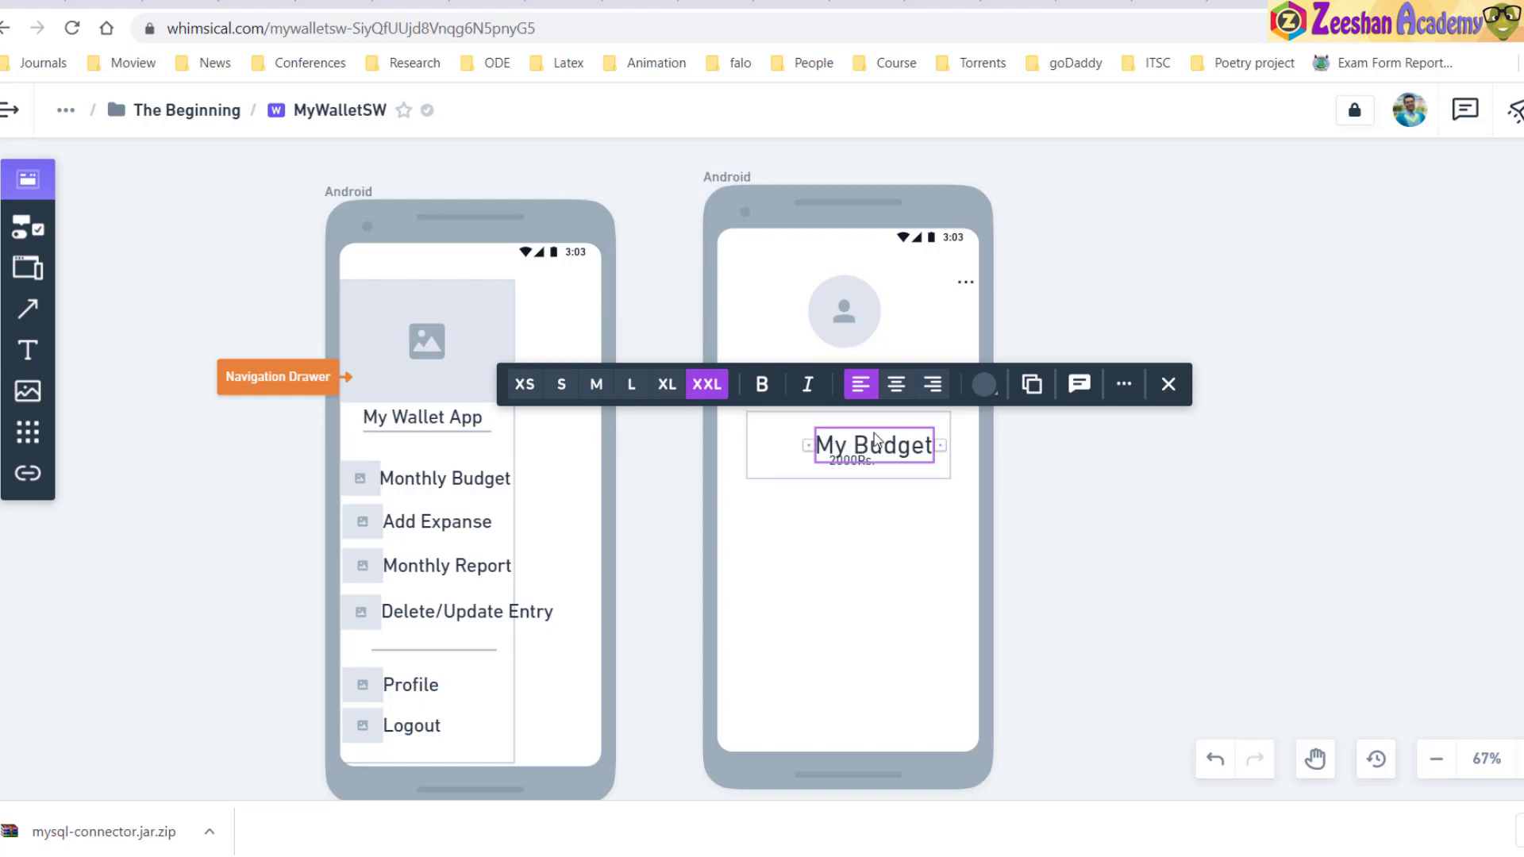
left_click_drag(874, 433, 864, 454)
Set the "2000Rs." text to size XXL and make it bold
left_click(855, 464)
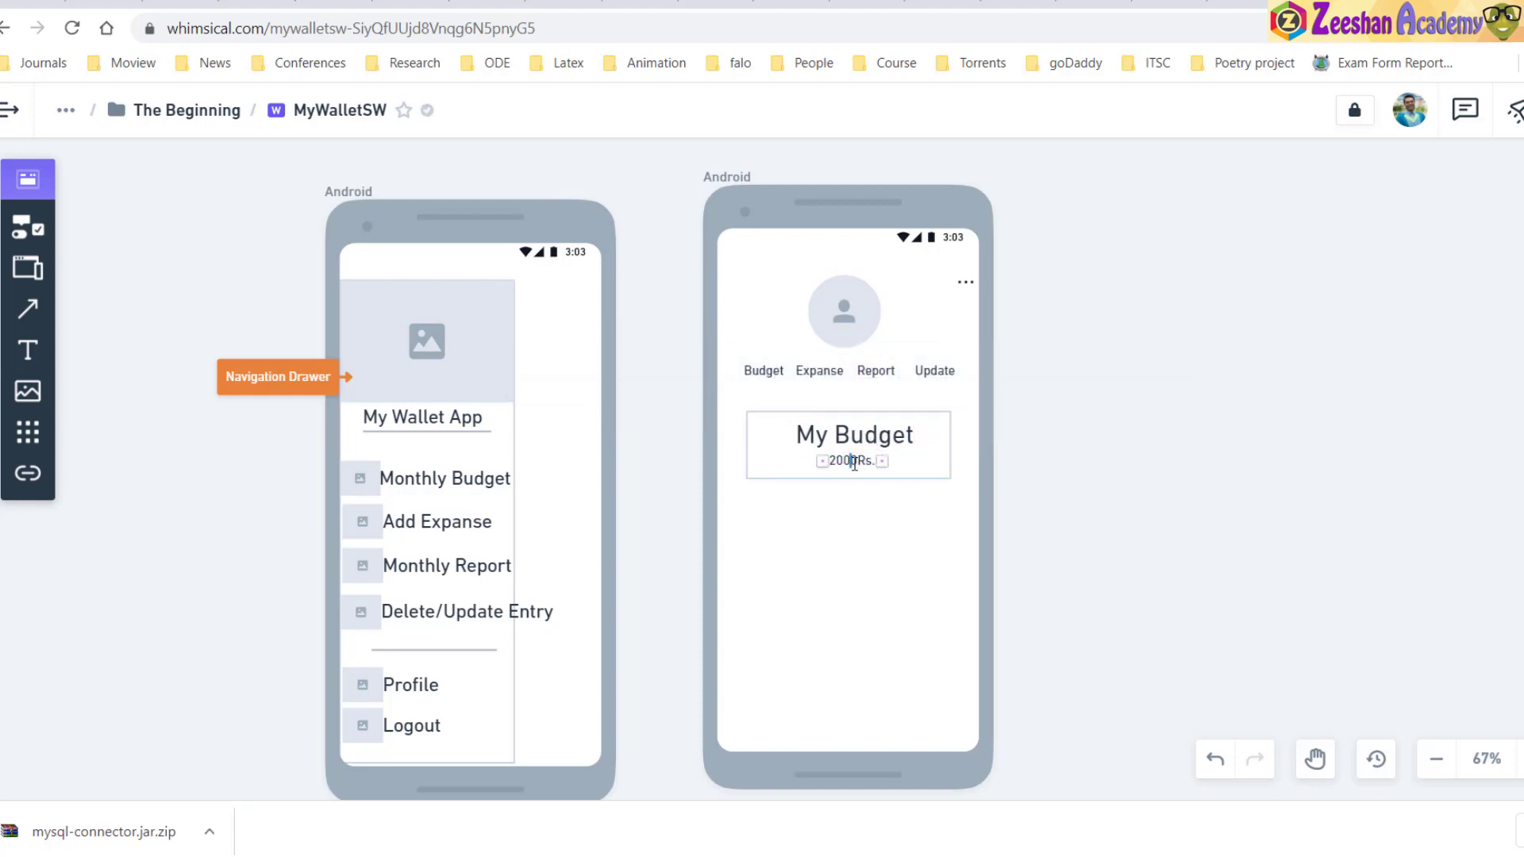
left_click(715, 418)
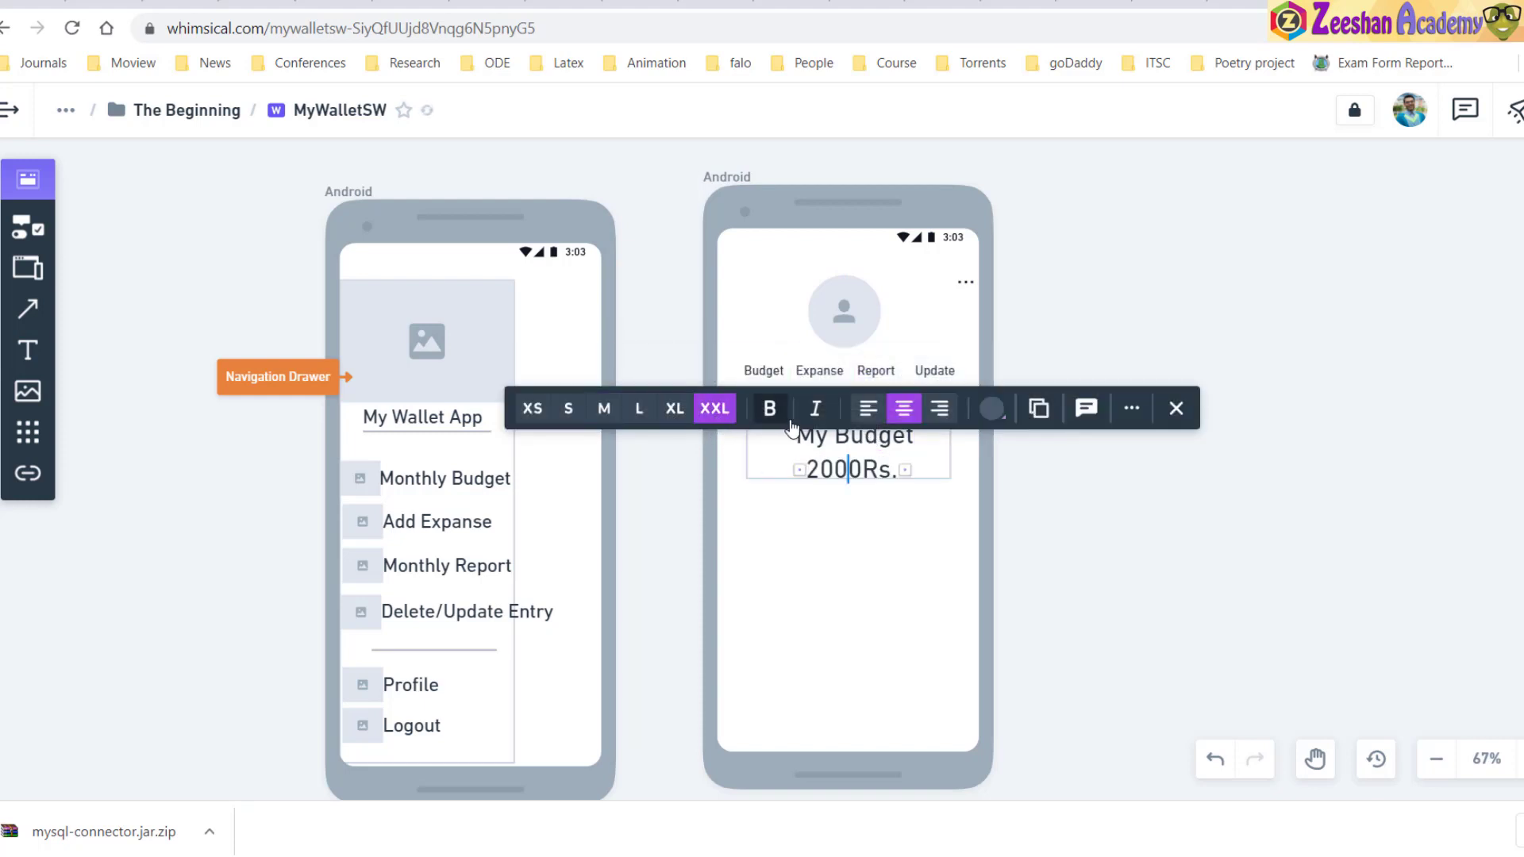
left_click(769, 408)
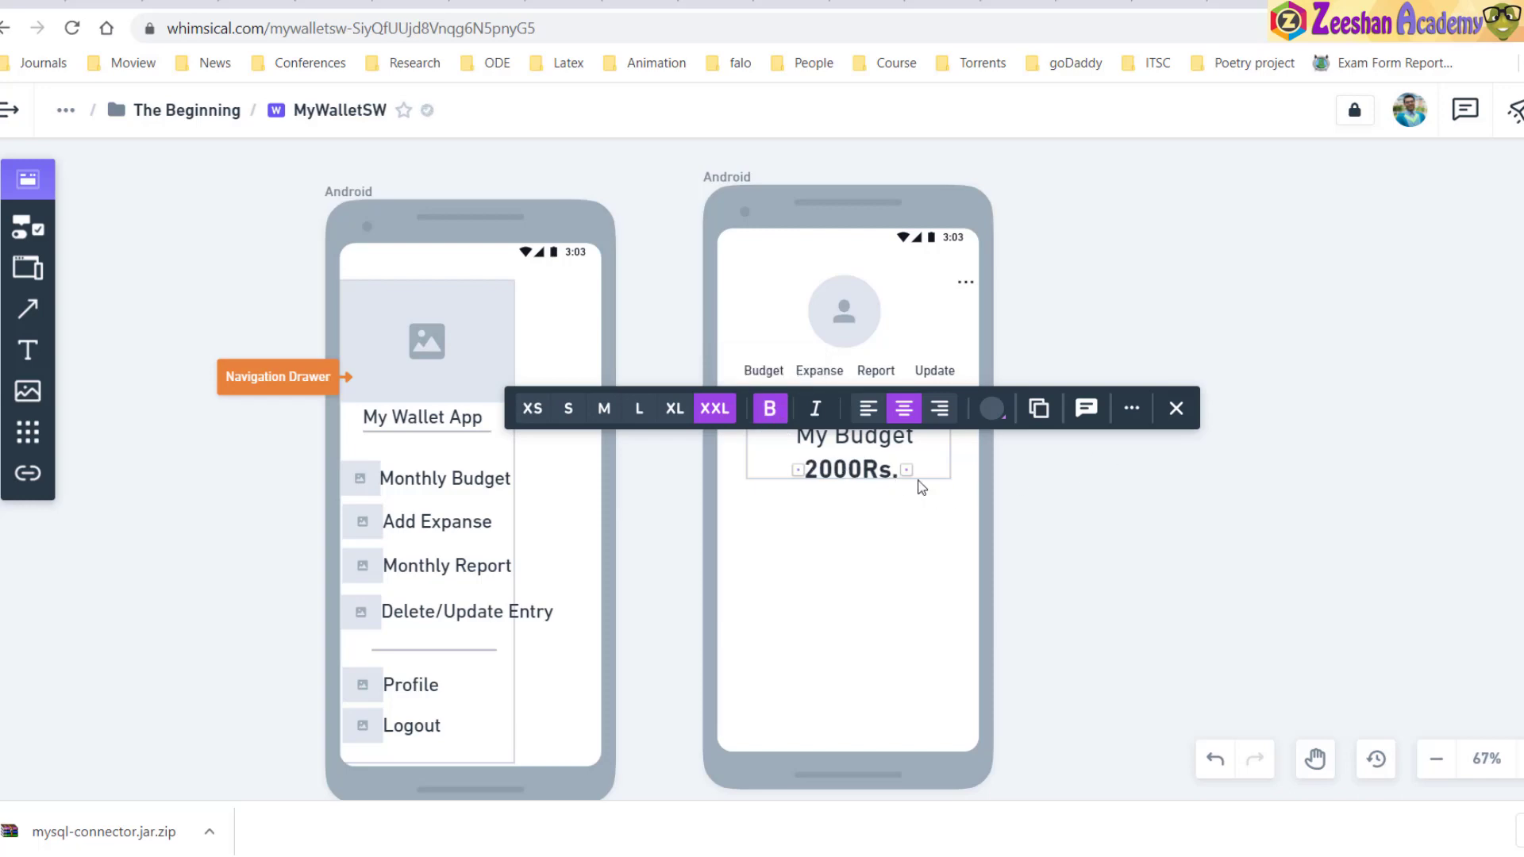
key("Escape")
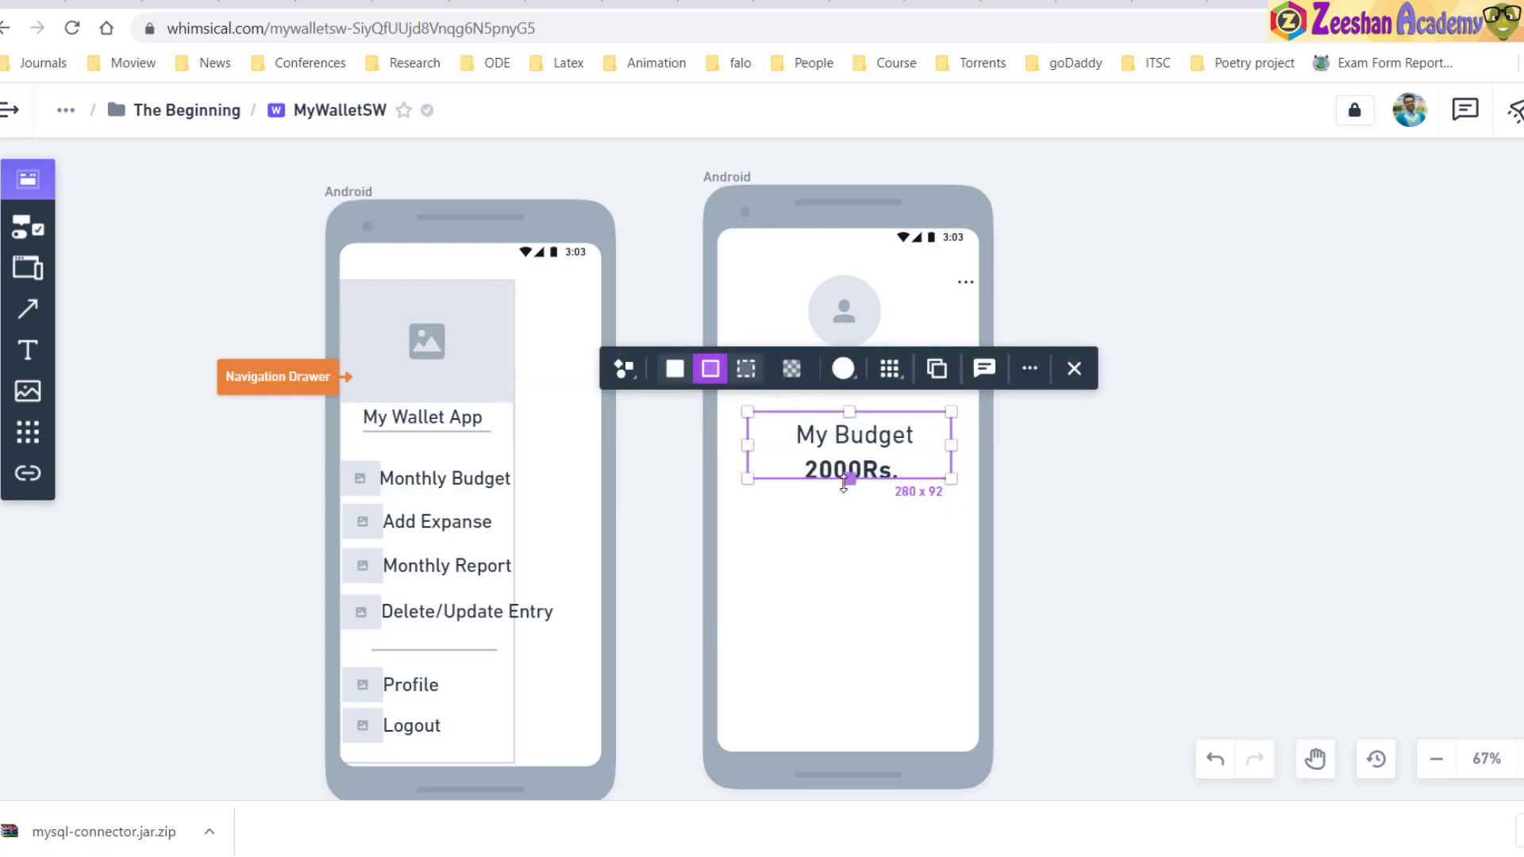
Extend the "My Budget" rectangle downward to a size of 280 x 108 so it encloses "2000Rs."
left_click_drag(843, 481, 846, 492)
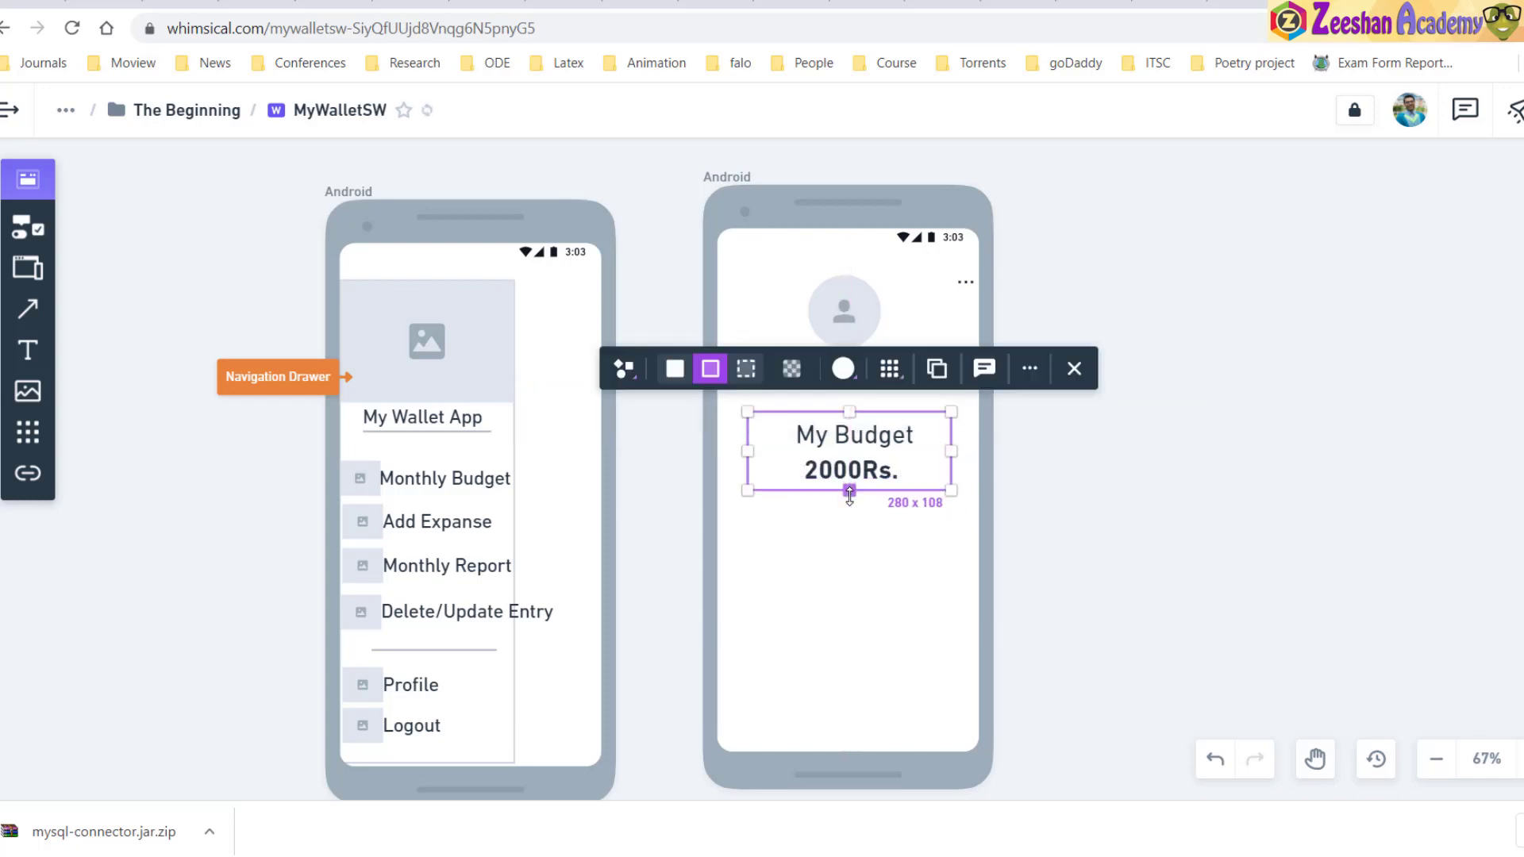
left_click(1127, 487)
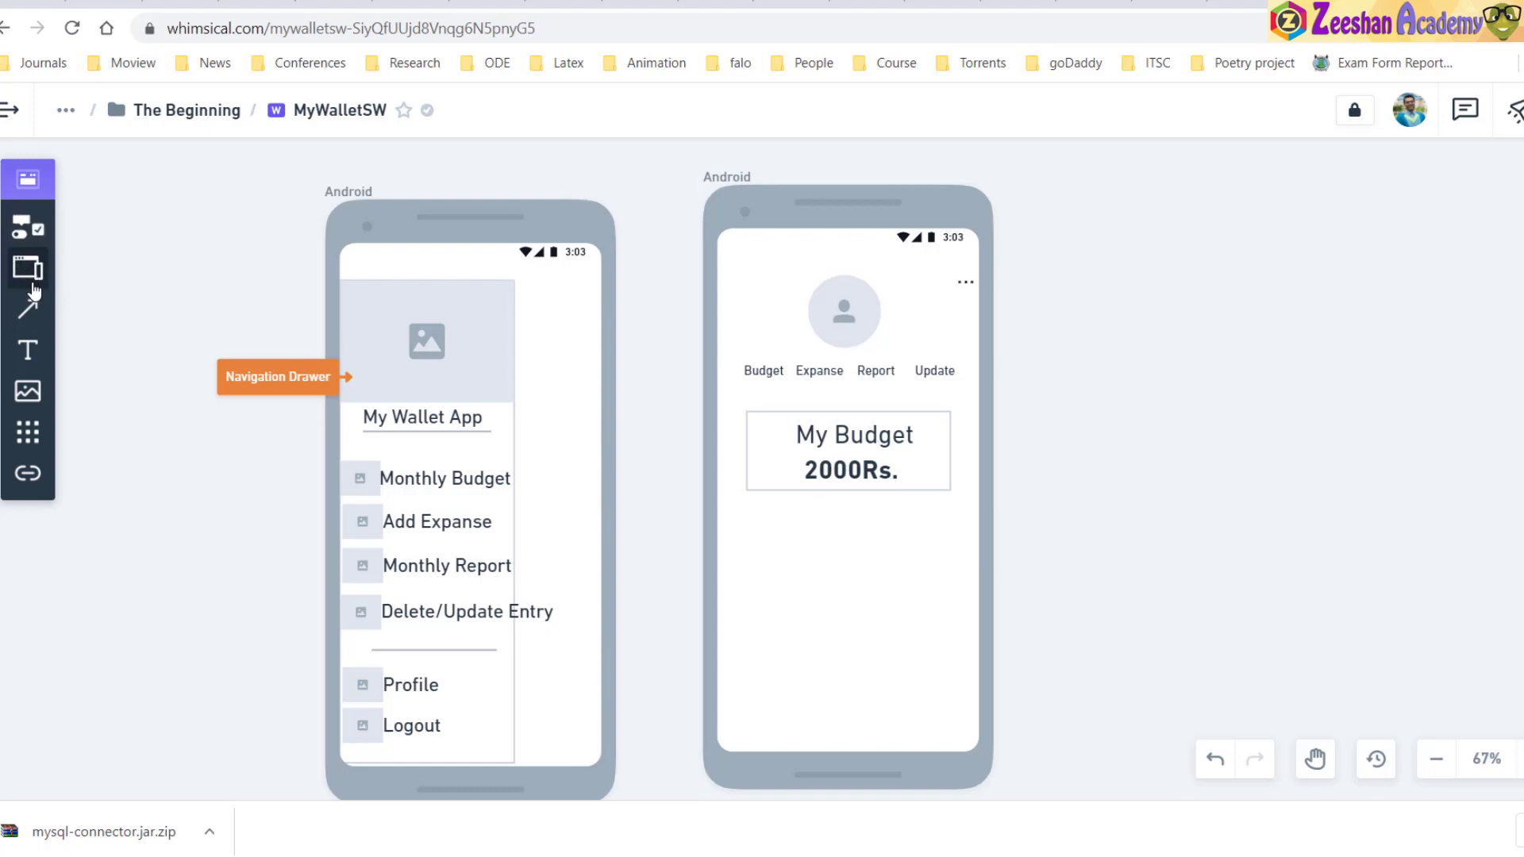
left_click(27, 227)
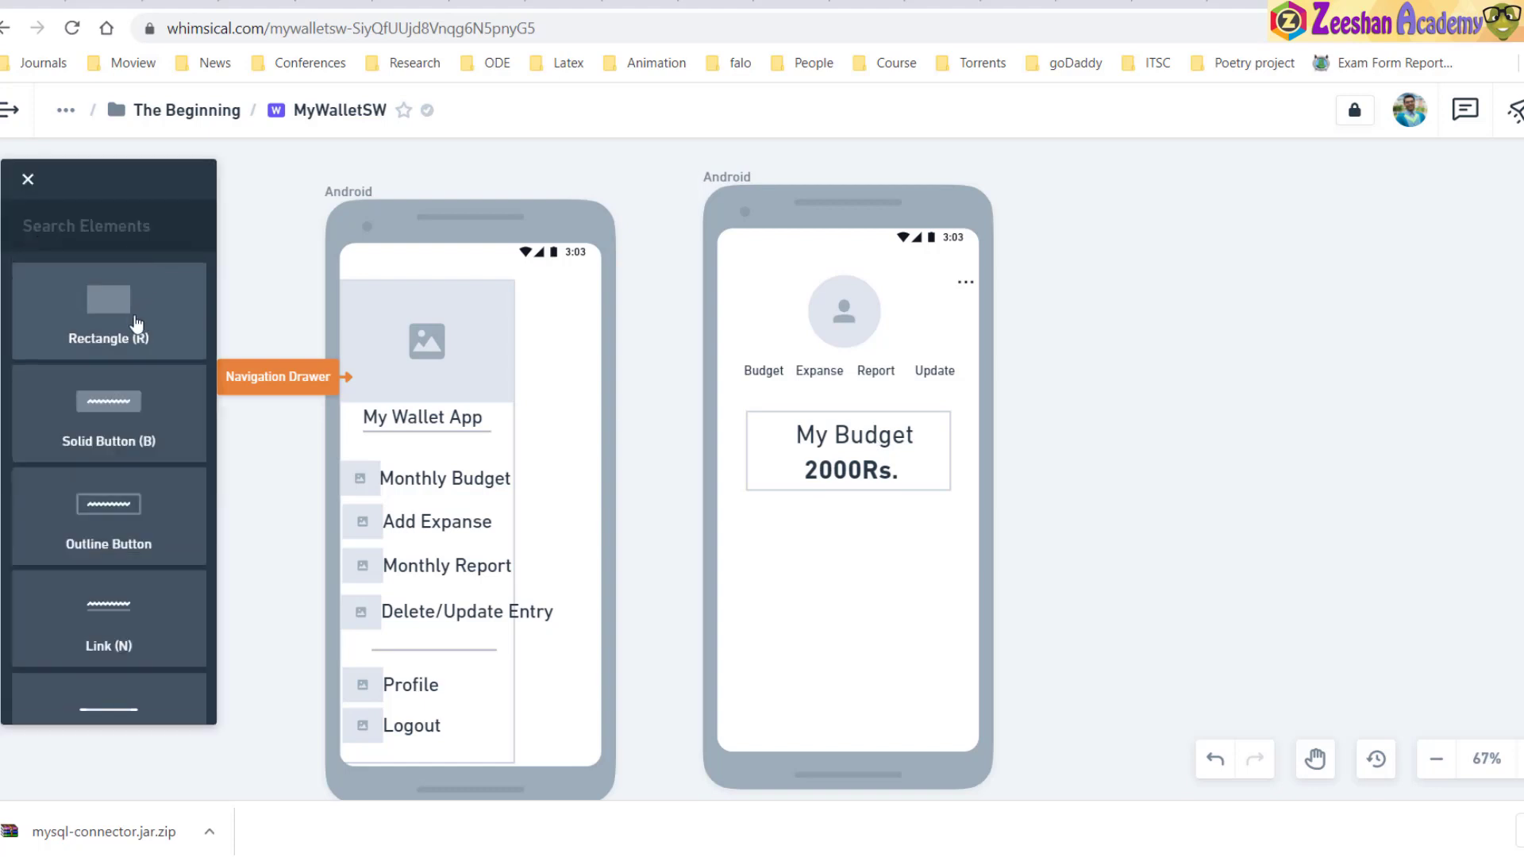
left_click(136, 324)
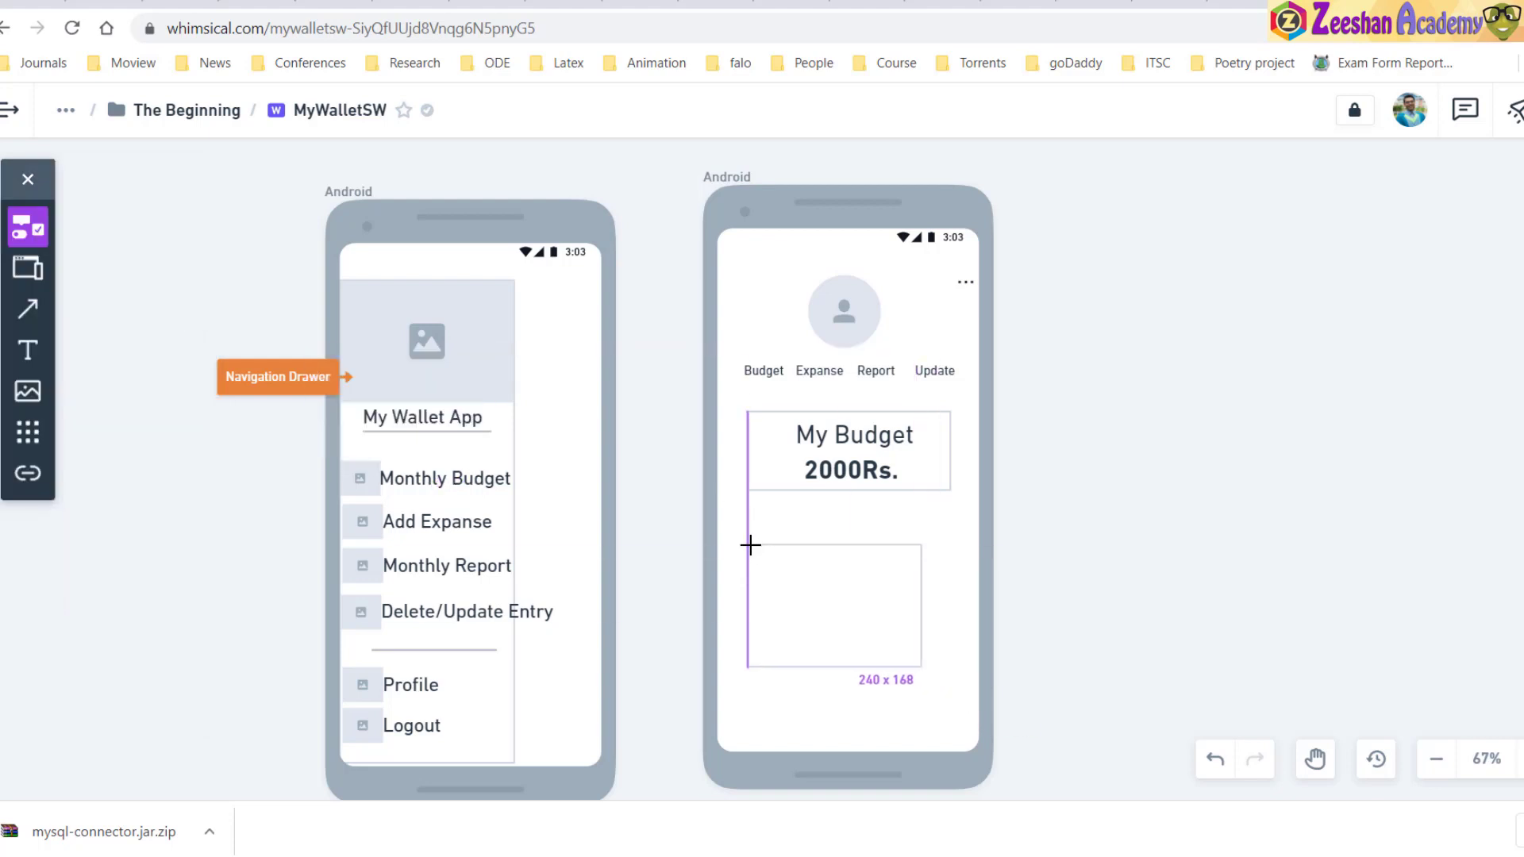
left_click(750, 544)
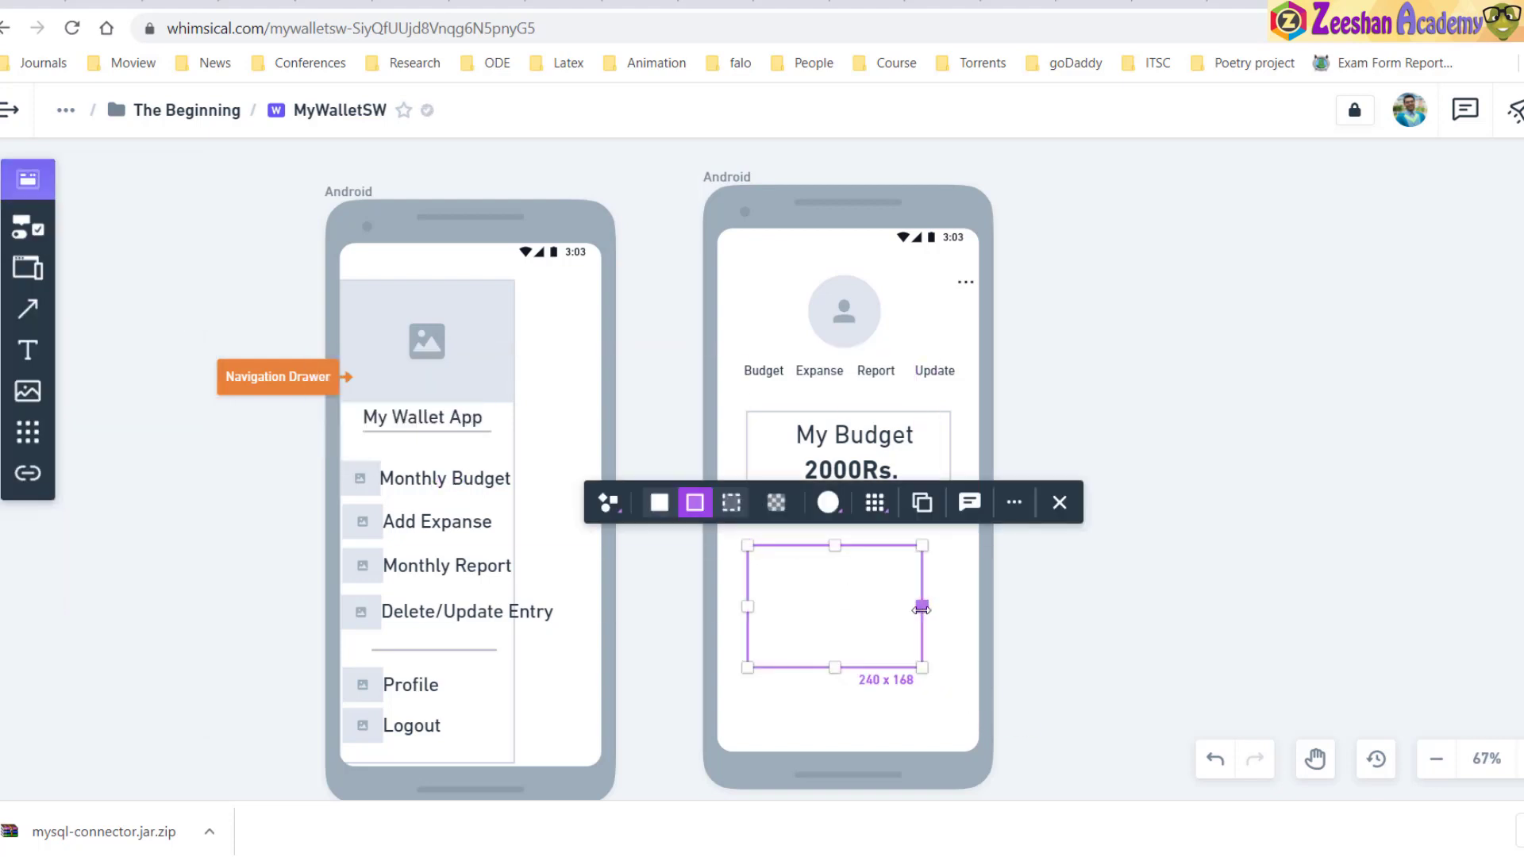
left_click_drag(921, 607, 948, 603)
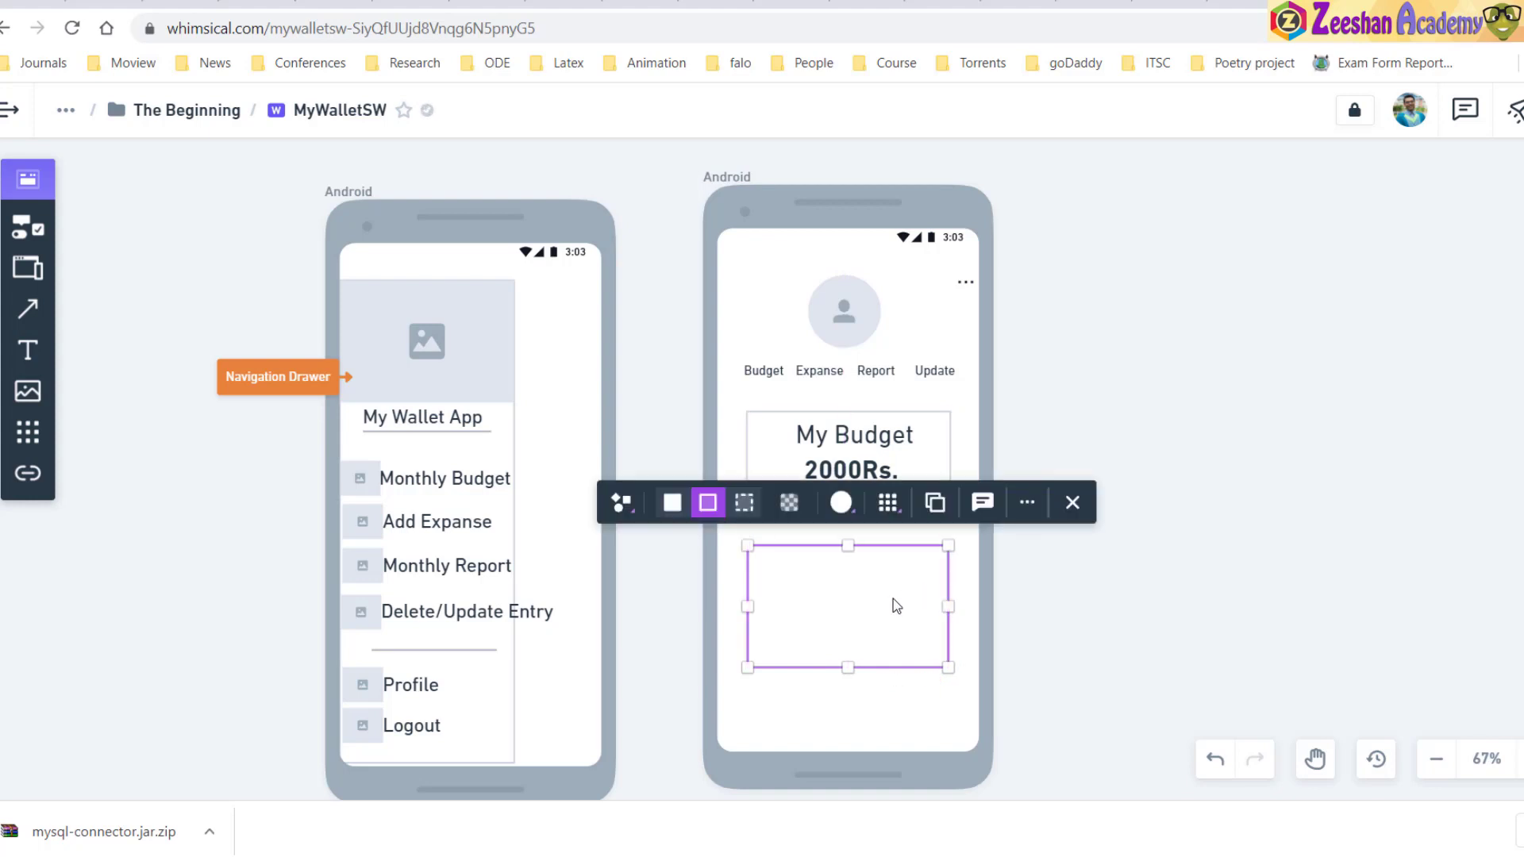
key("Delete")
Duplicate the "My Budget" card with its texts directly below the original on the second screen
left_click(899, 466)
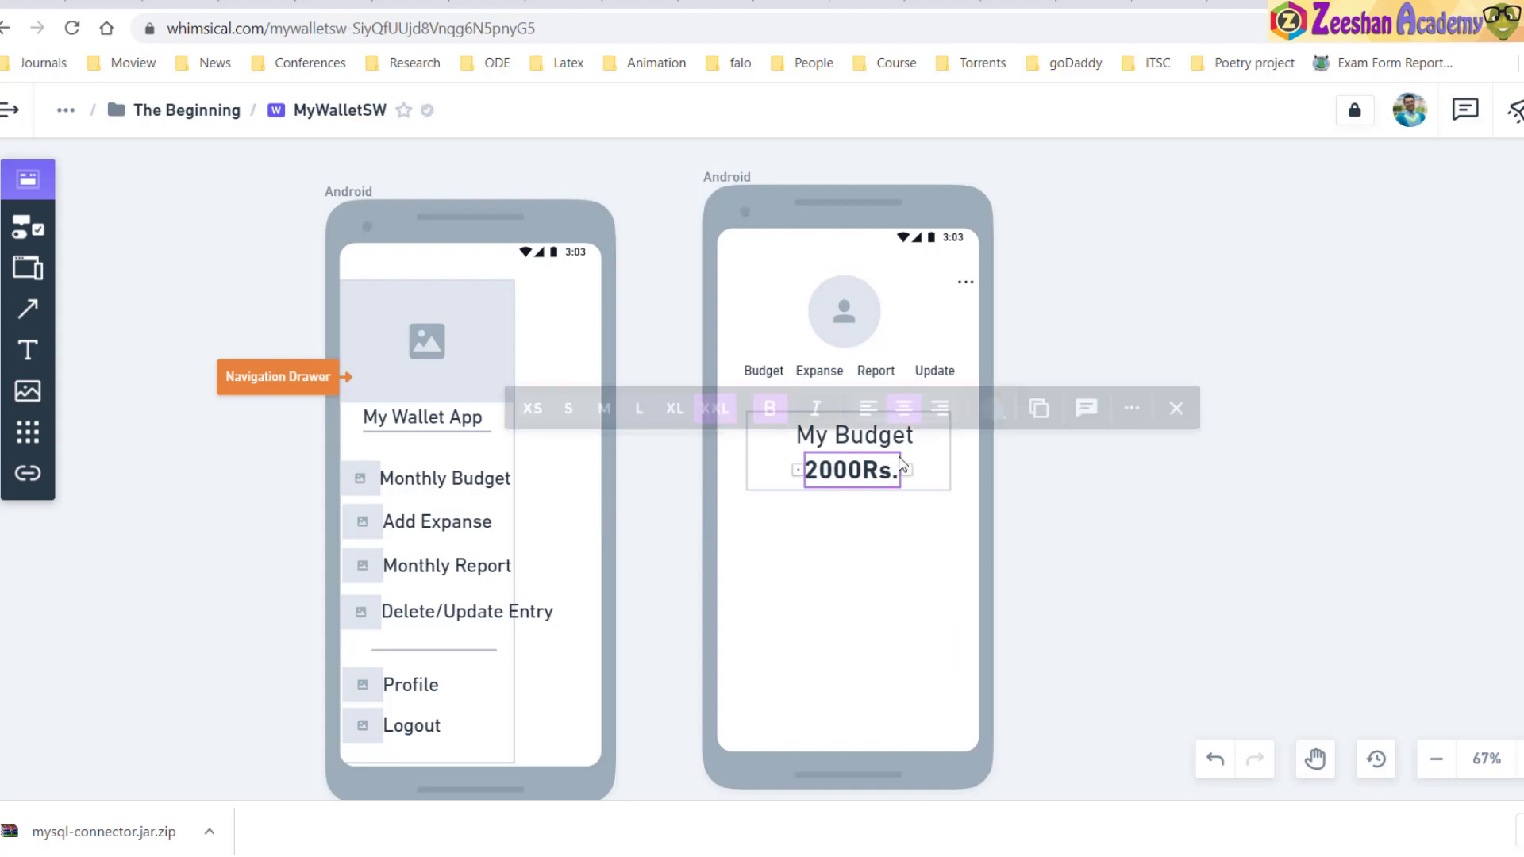
left_click(943, 482)
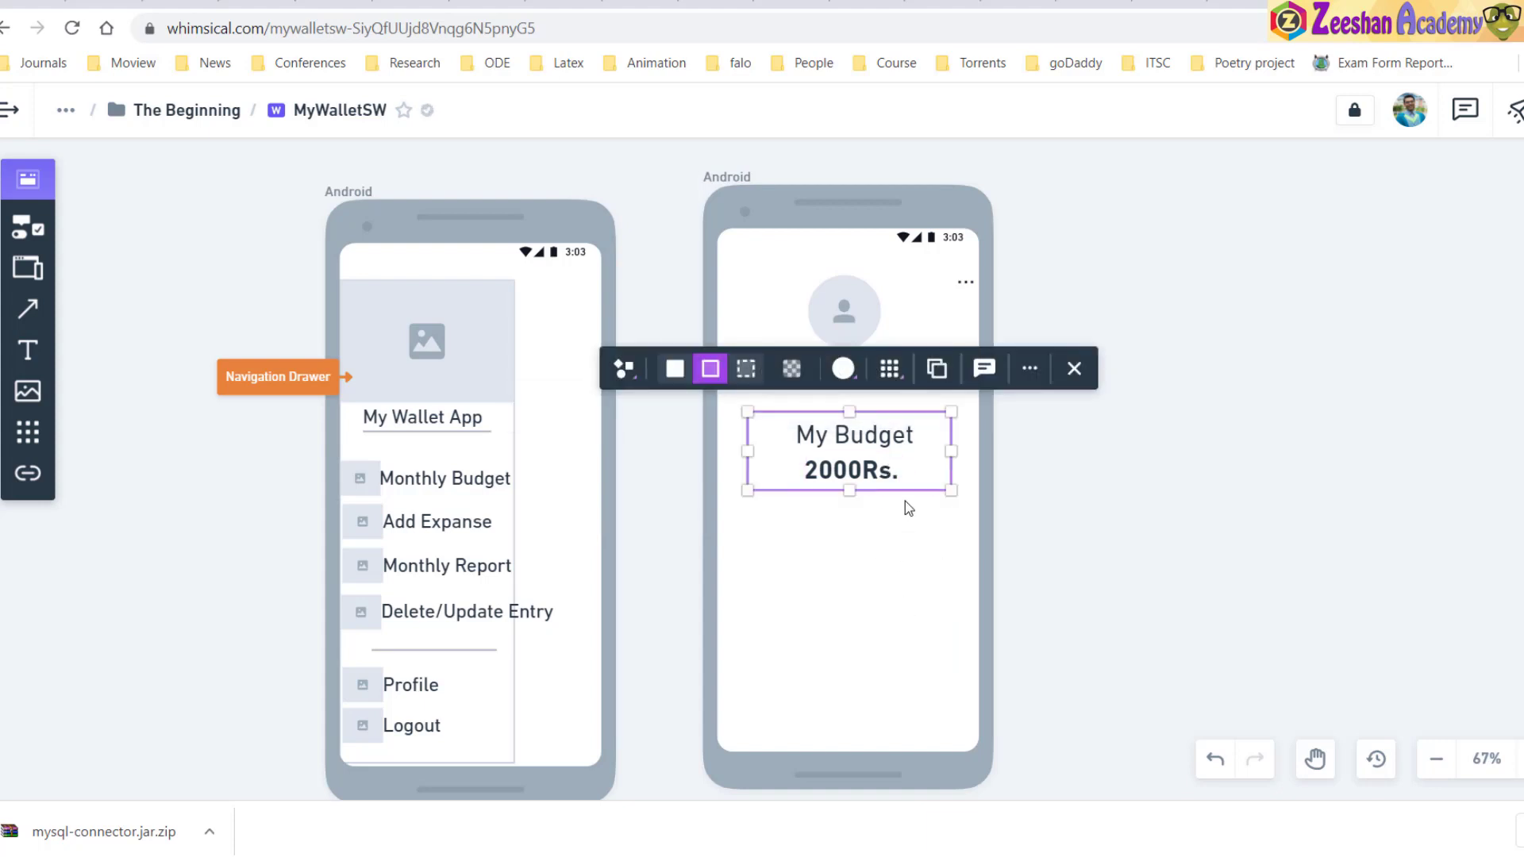
key("ctrl+d")
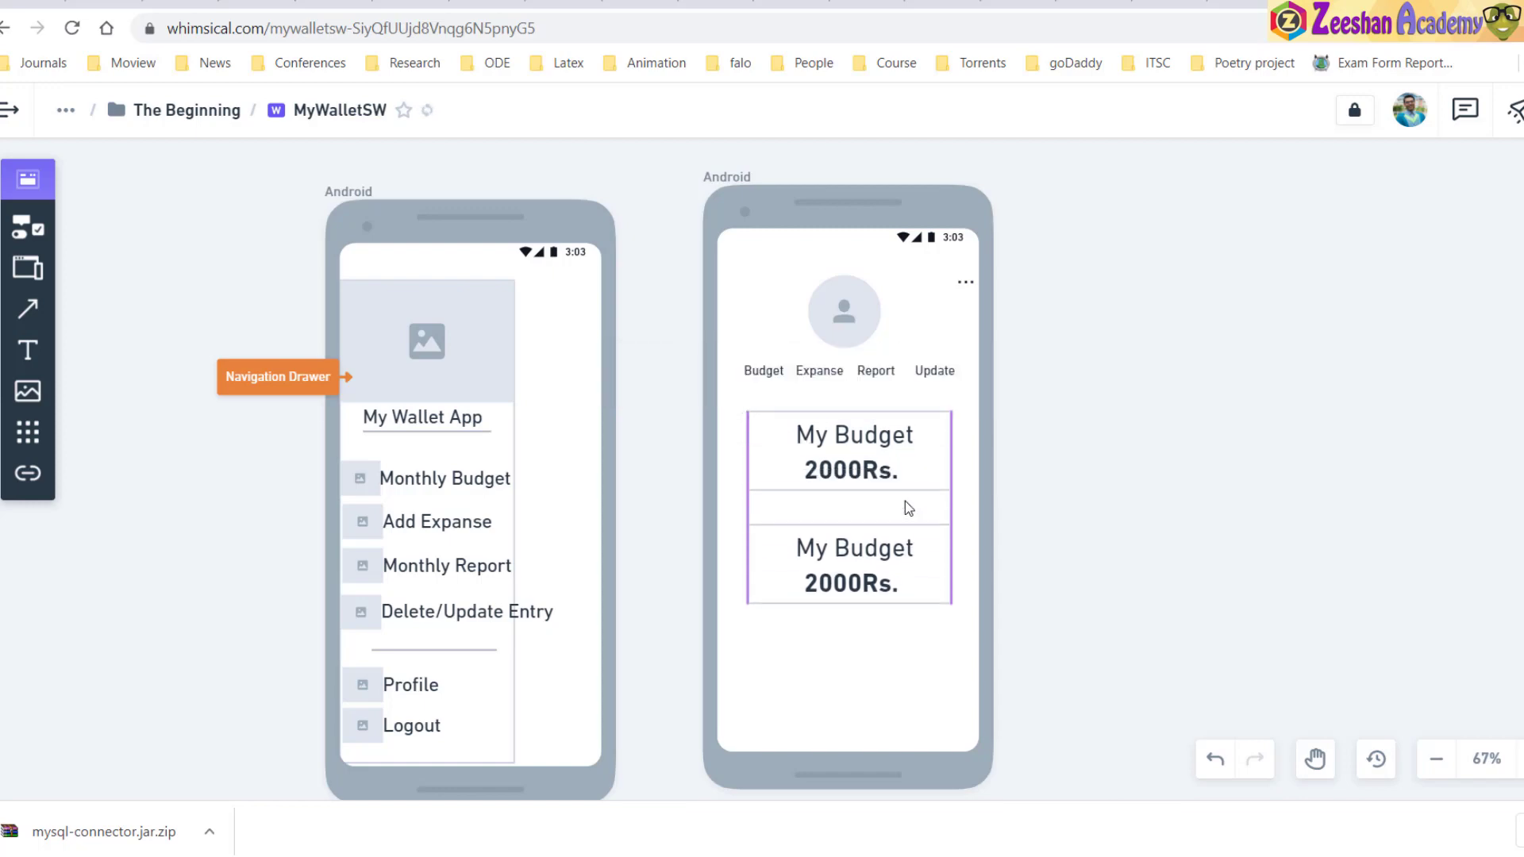
Replace the duplicated card's heading with "Total Expanse" and shift it left so it fits inside the rectangle
left_click(893, 552)
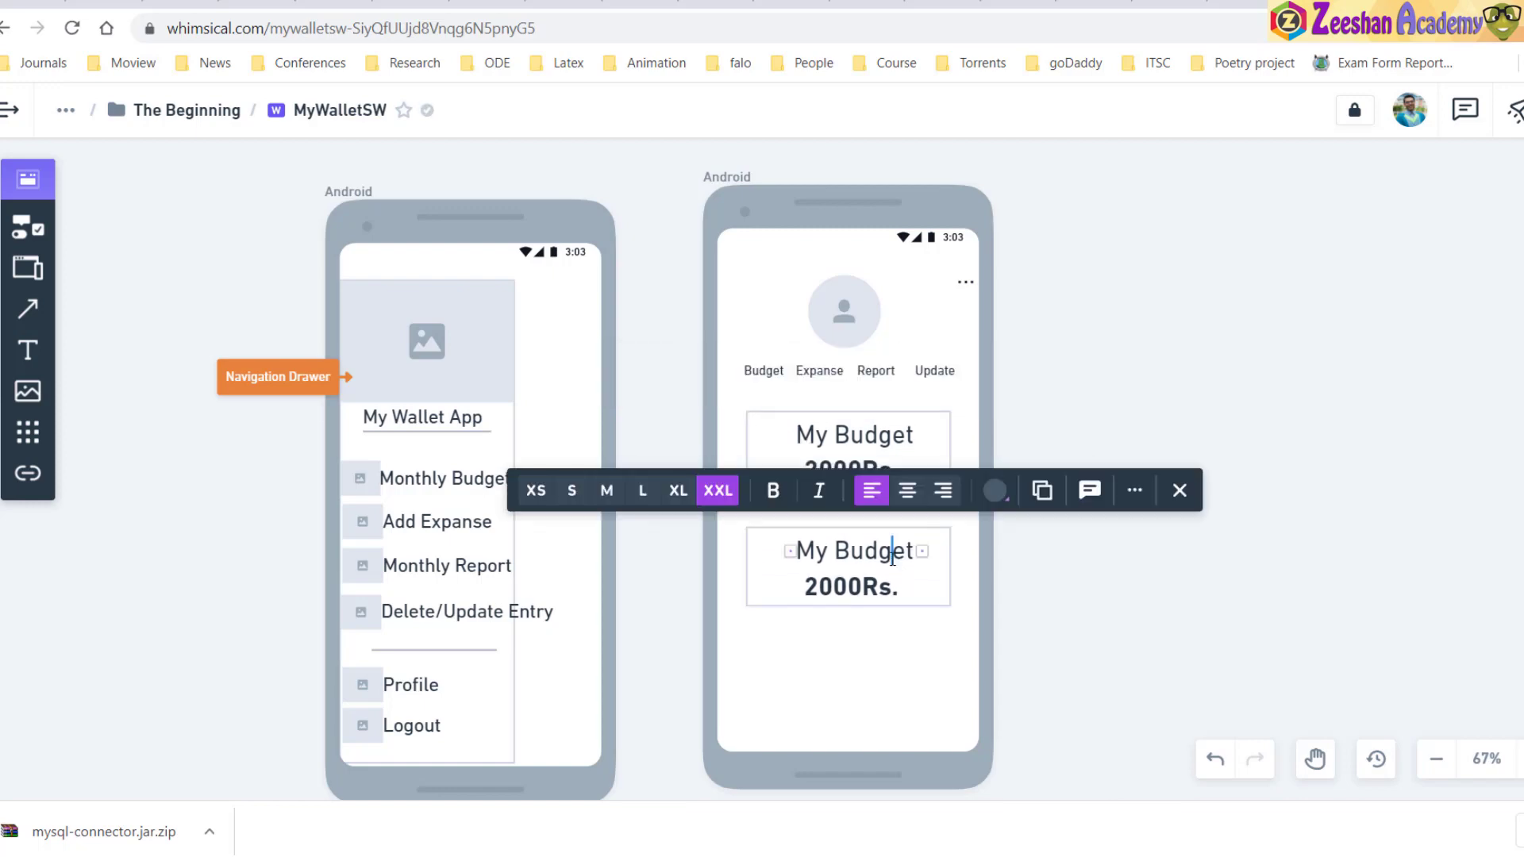
key("Left")
key("Left")
key("Left")
key("Left")
key("Left")
key("Left")
key("shift+Right")
key("shift+Right")
key("shift+Right")
key("shift+Right")
key("shift+Right")
key("shift+Right")
key("shift+Right")
key("shift+Right")
key("shift+Right")
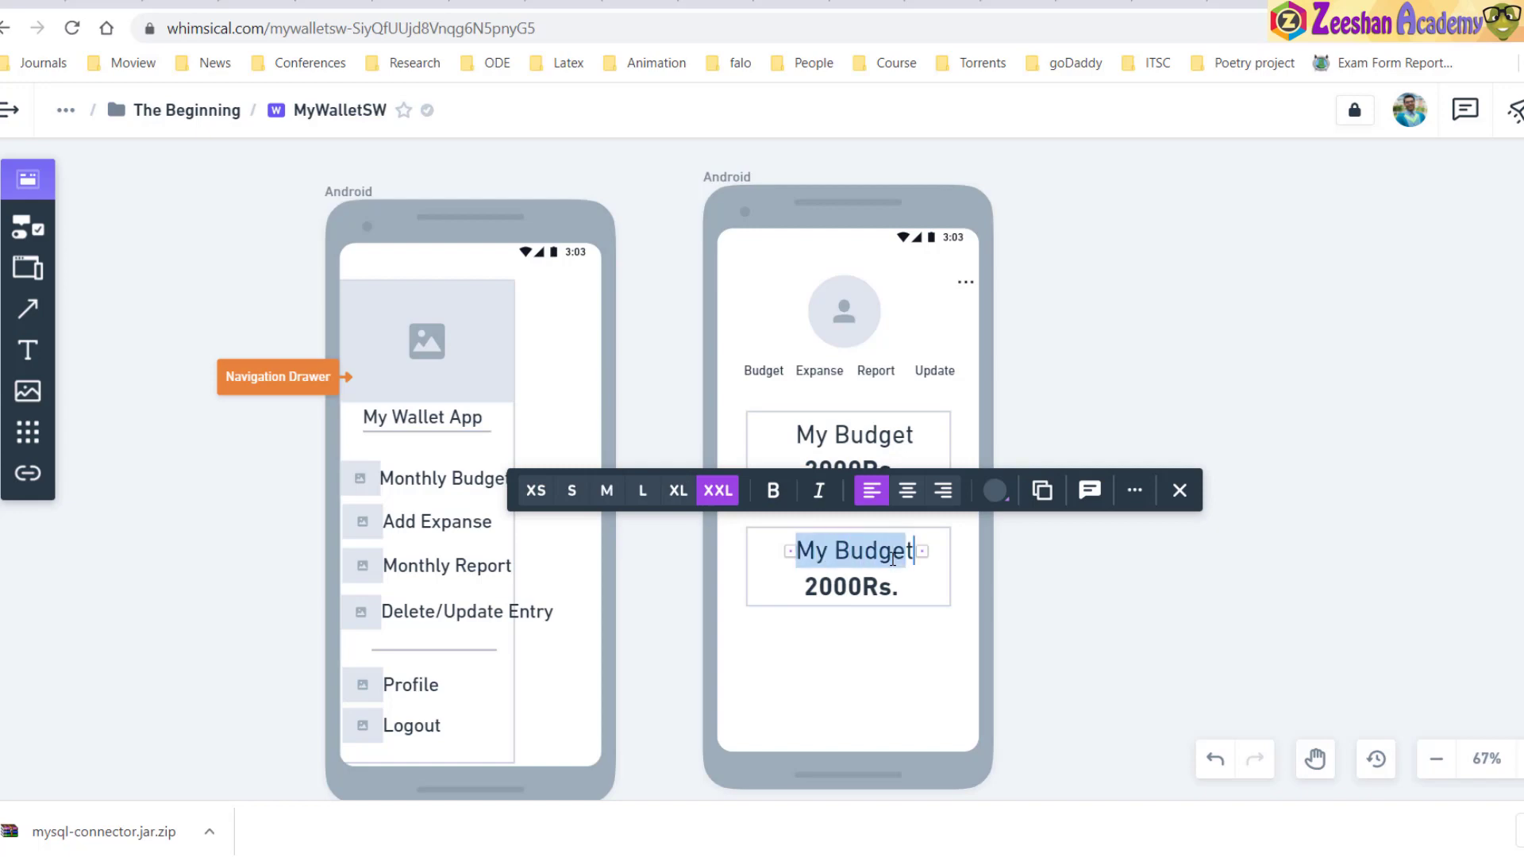
type("Total Expanse")
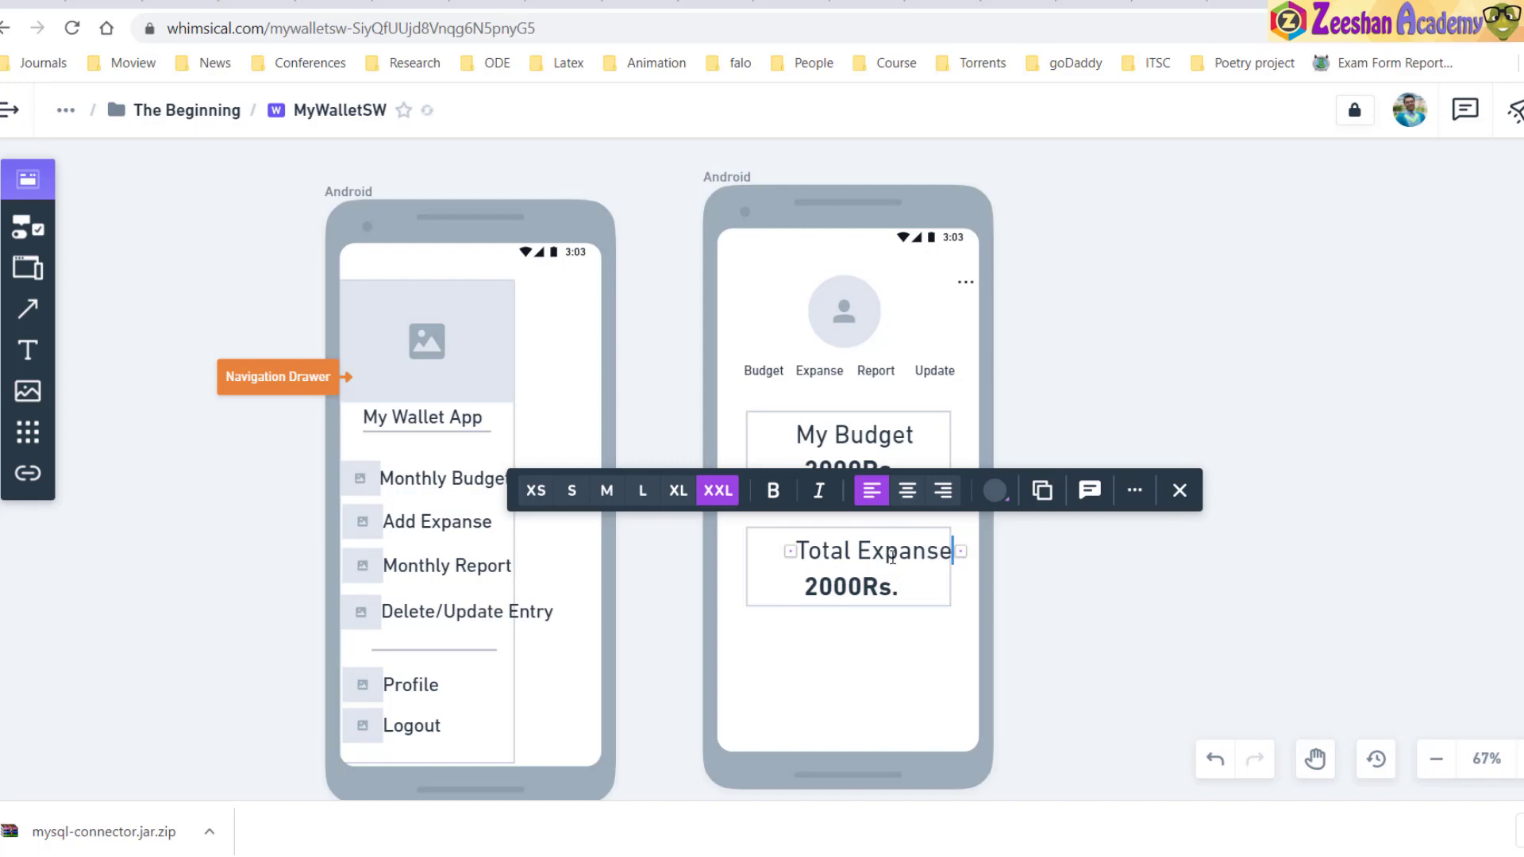
left_click(1003, 615)
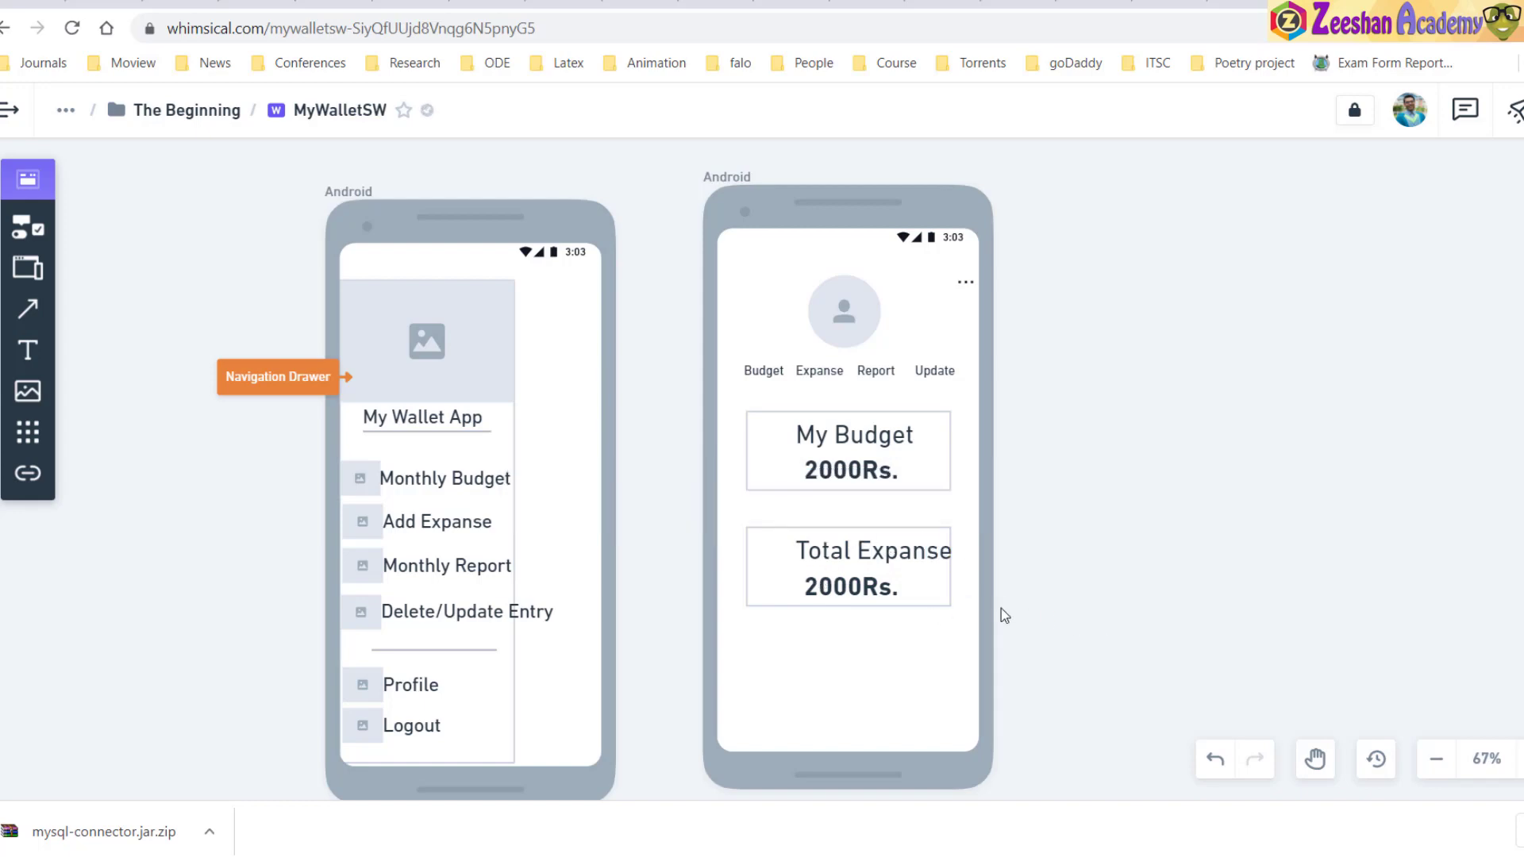
left_click(903, 558)
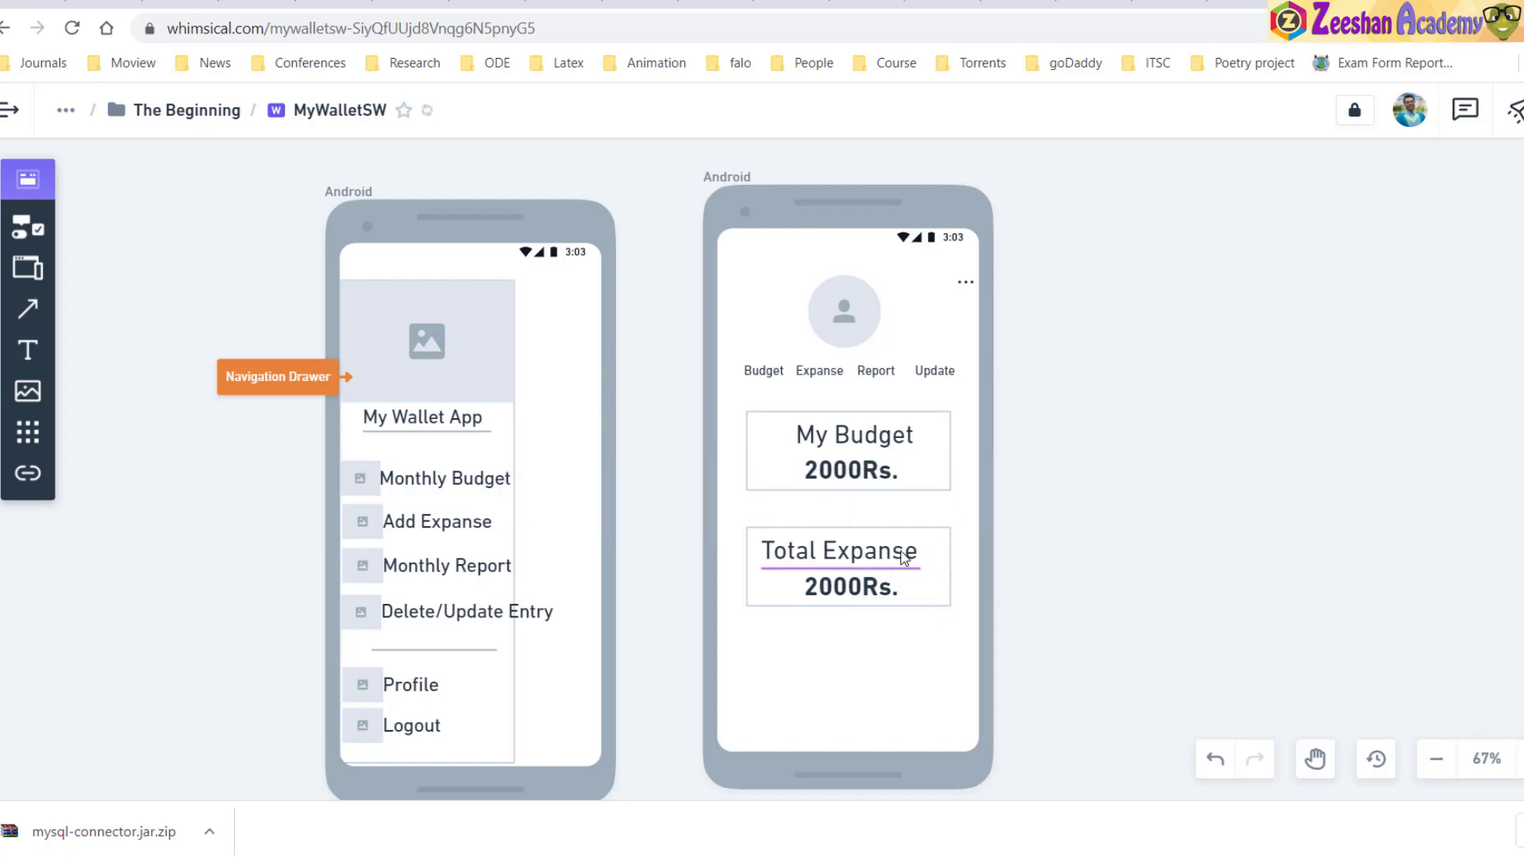
left_click(903, 558)
Change the amount in the "Total Expanse" card to "1000Rs."
left_click(843, 588)
left_click(826, 585)
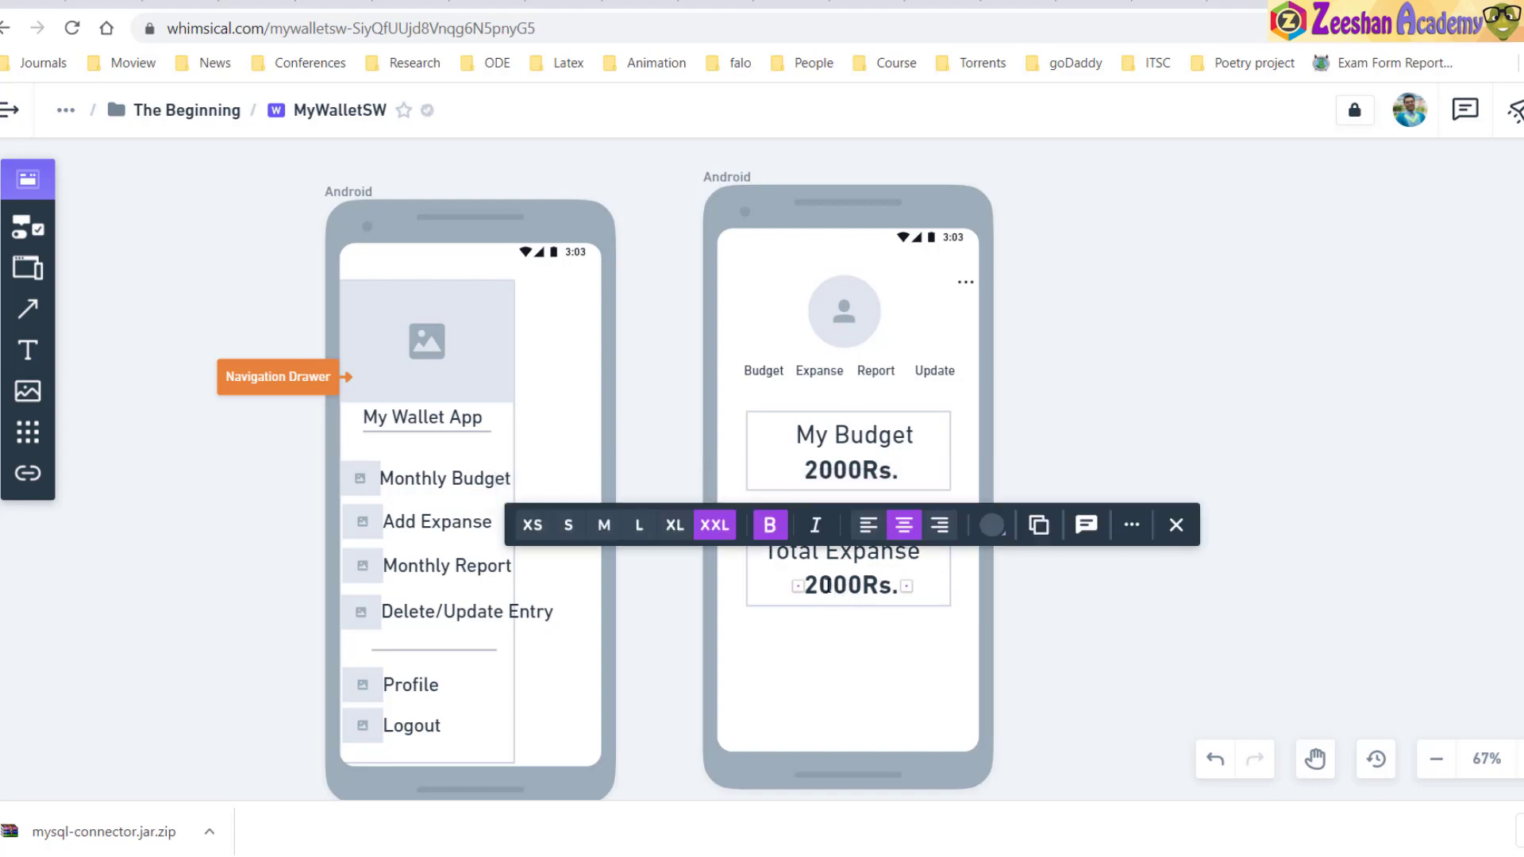
key("BackSpace")
type("1")
left_click(1145, 619)
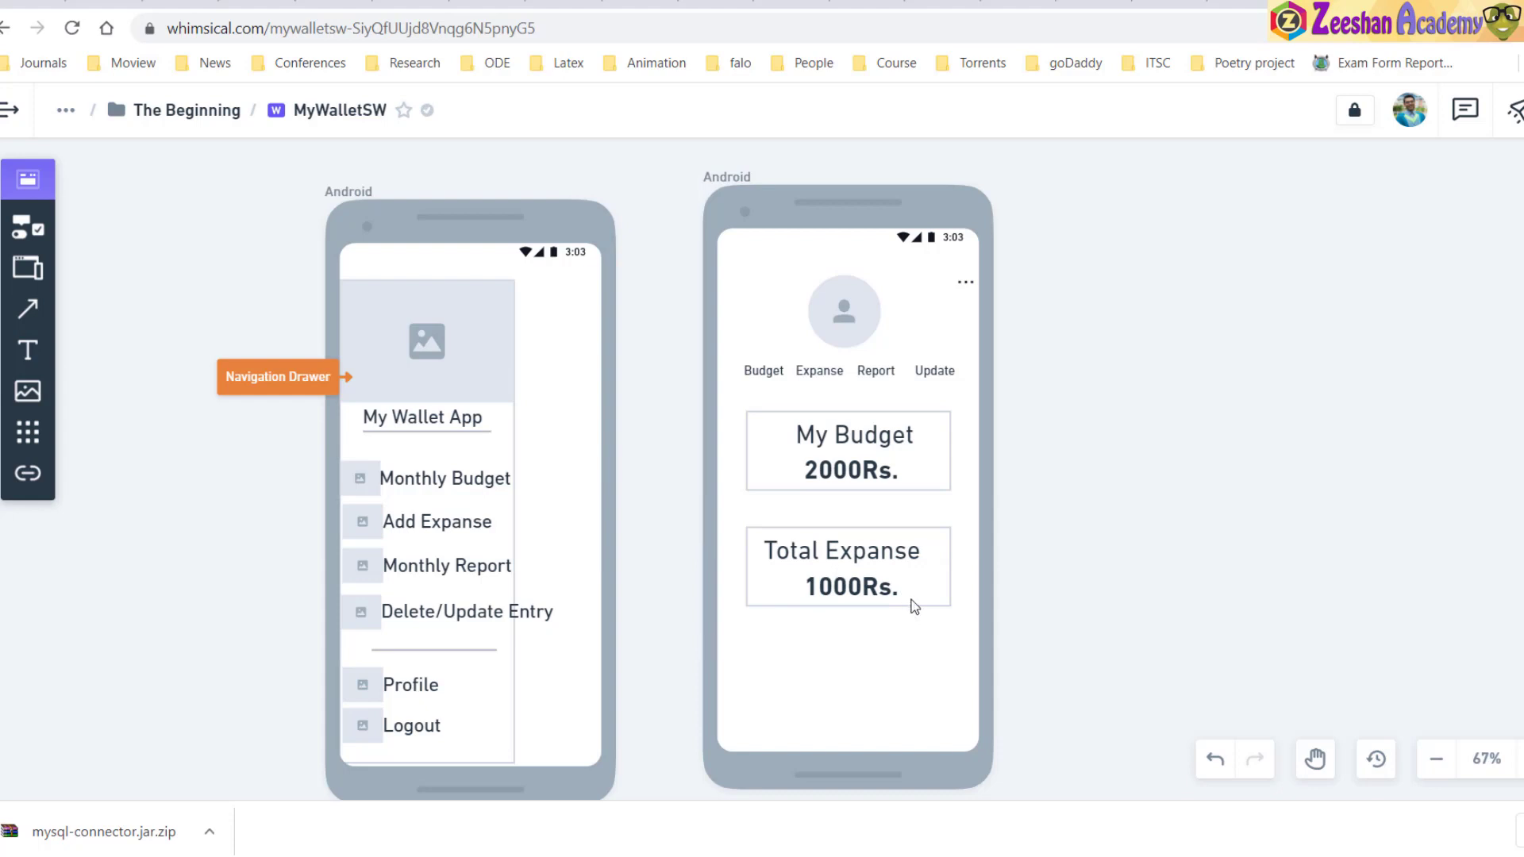
Place a copy of the "My Budget" card below the "Total Expanse" card and change its heading to "Balance"
left_click(895, 441)
left_click_drag(896, 464, 897, 677)
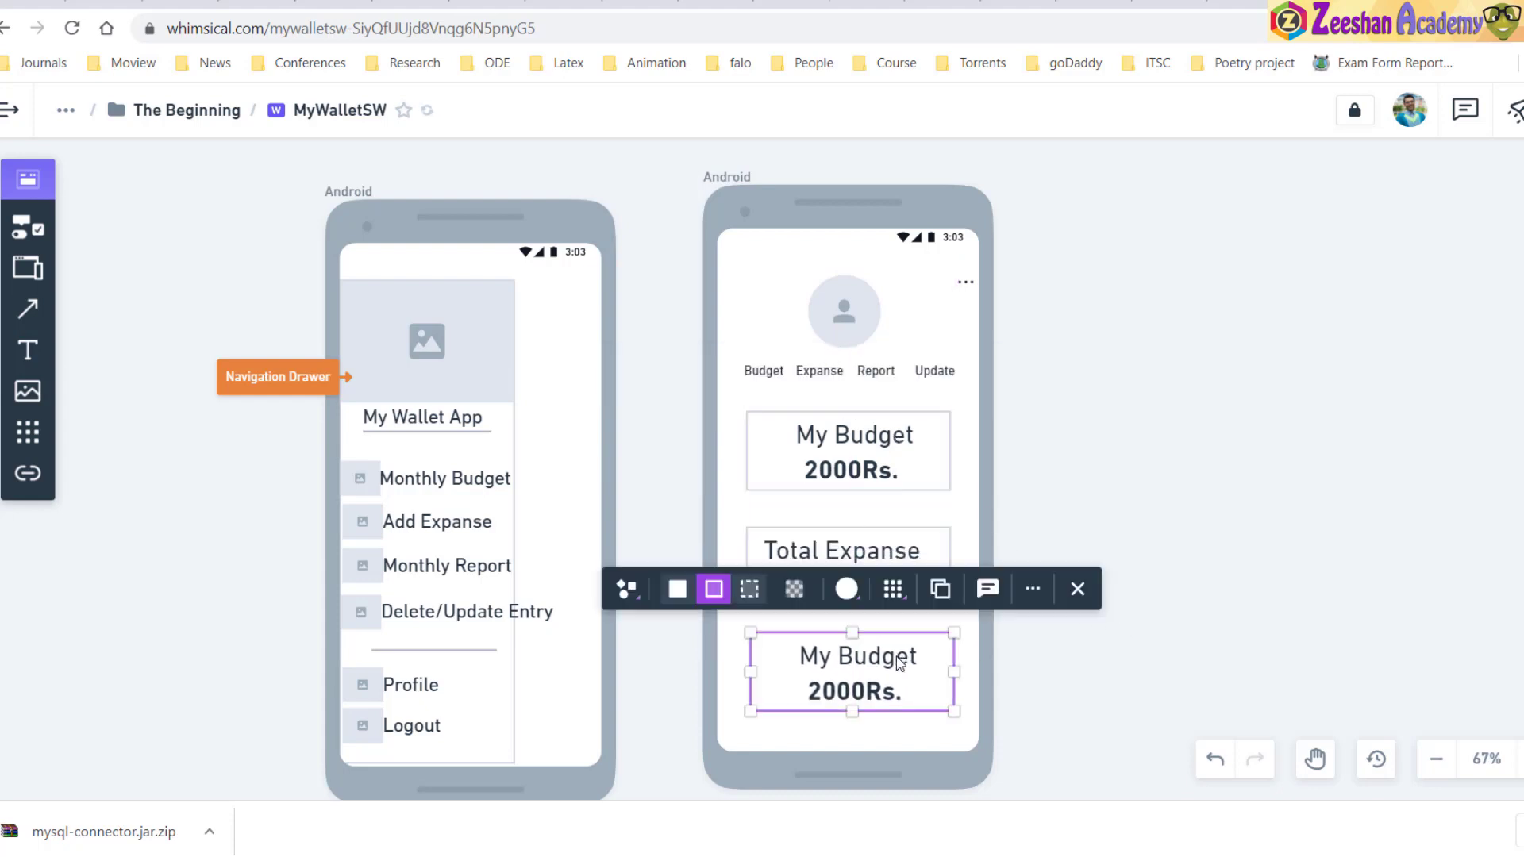
double_click(883, 659)
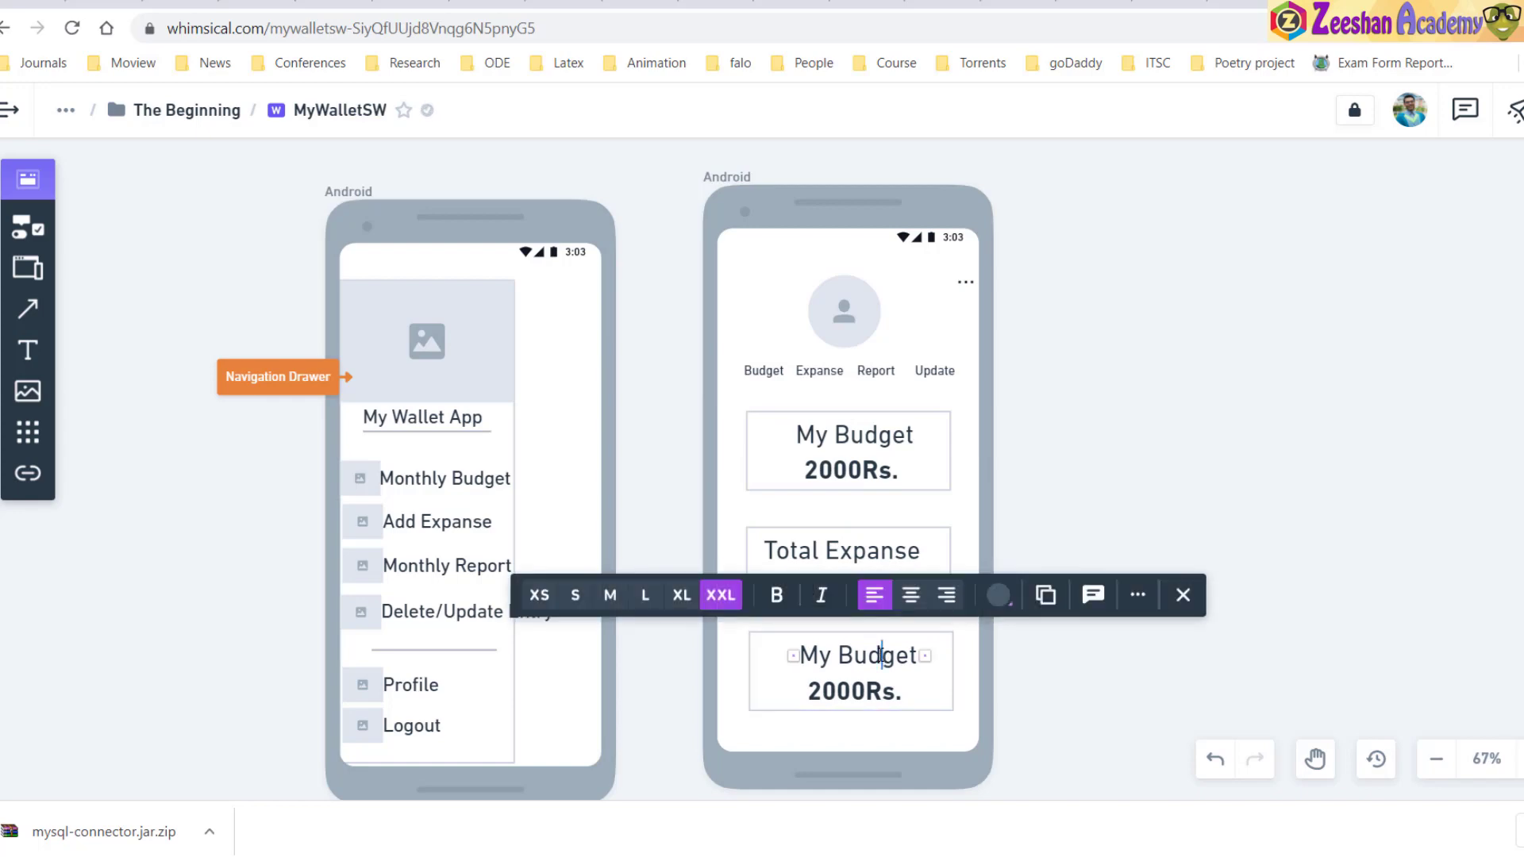
key("Left")
key("Left")
key("Left")
key("Left")
key("Left")
key("Left")
key("shift+Right")
key("shift+Right")
key("shift+Right")
key("shift+Right")
key("shift+Right")
key("shift+Right")
key("shift+Right")
key("shift+Right")
key("shift+Right")
type("Balance")
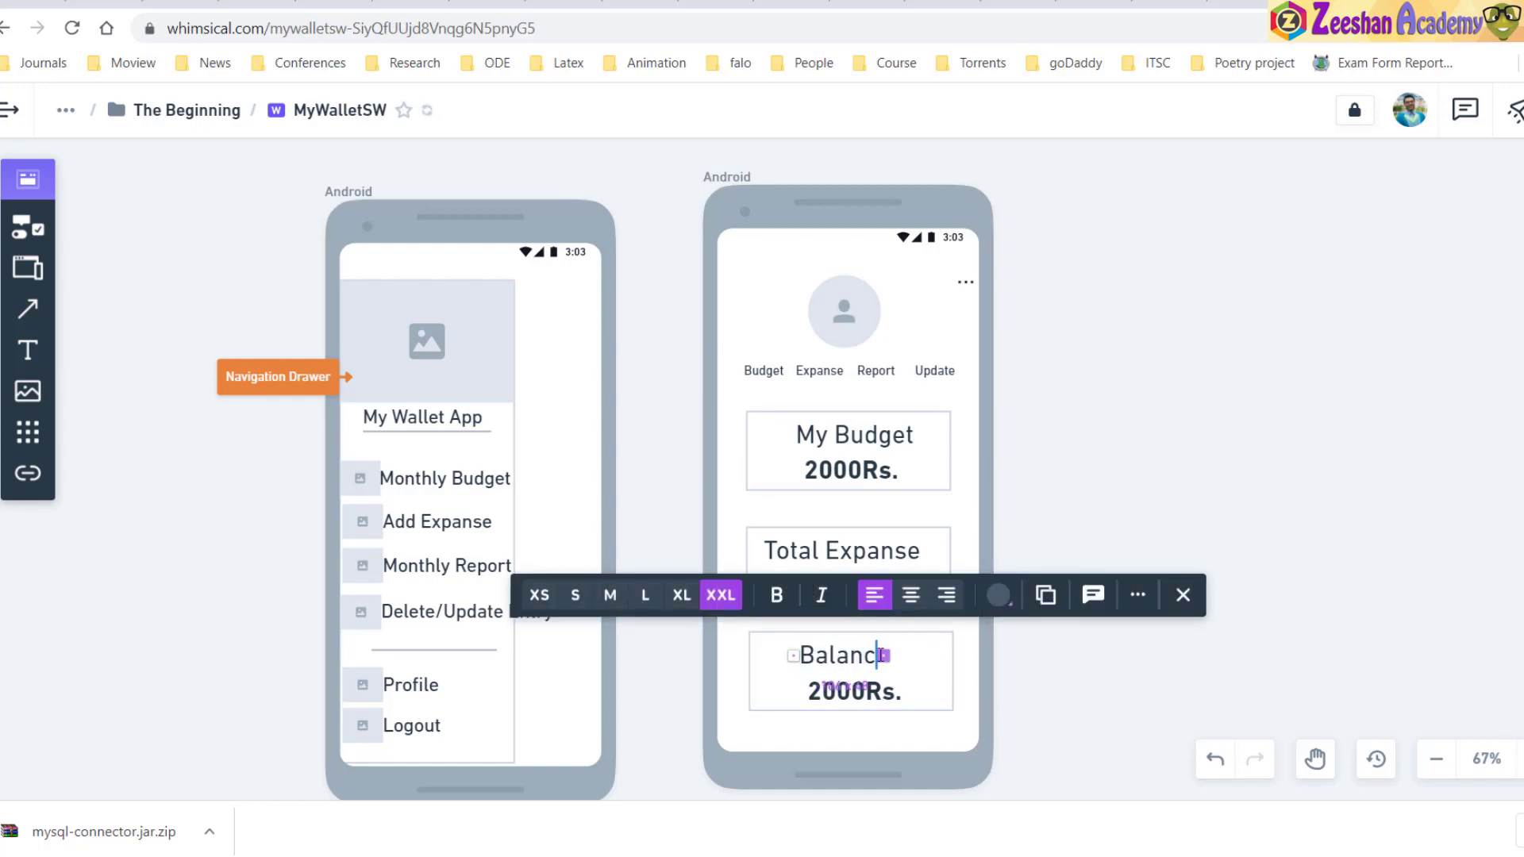
Change the amount in the "Balance" card to "1000Rs."
left_click(820, 696)
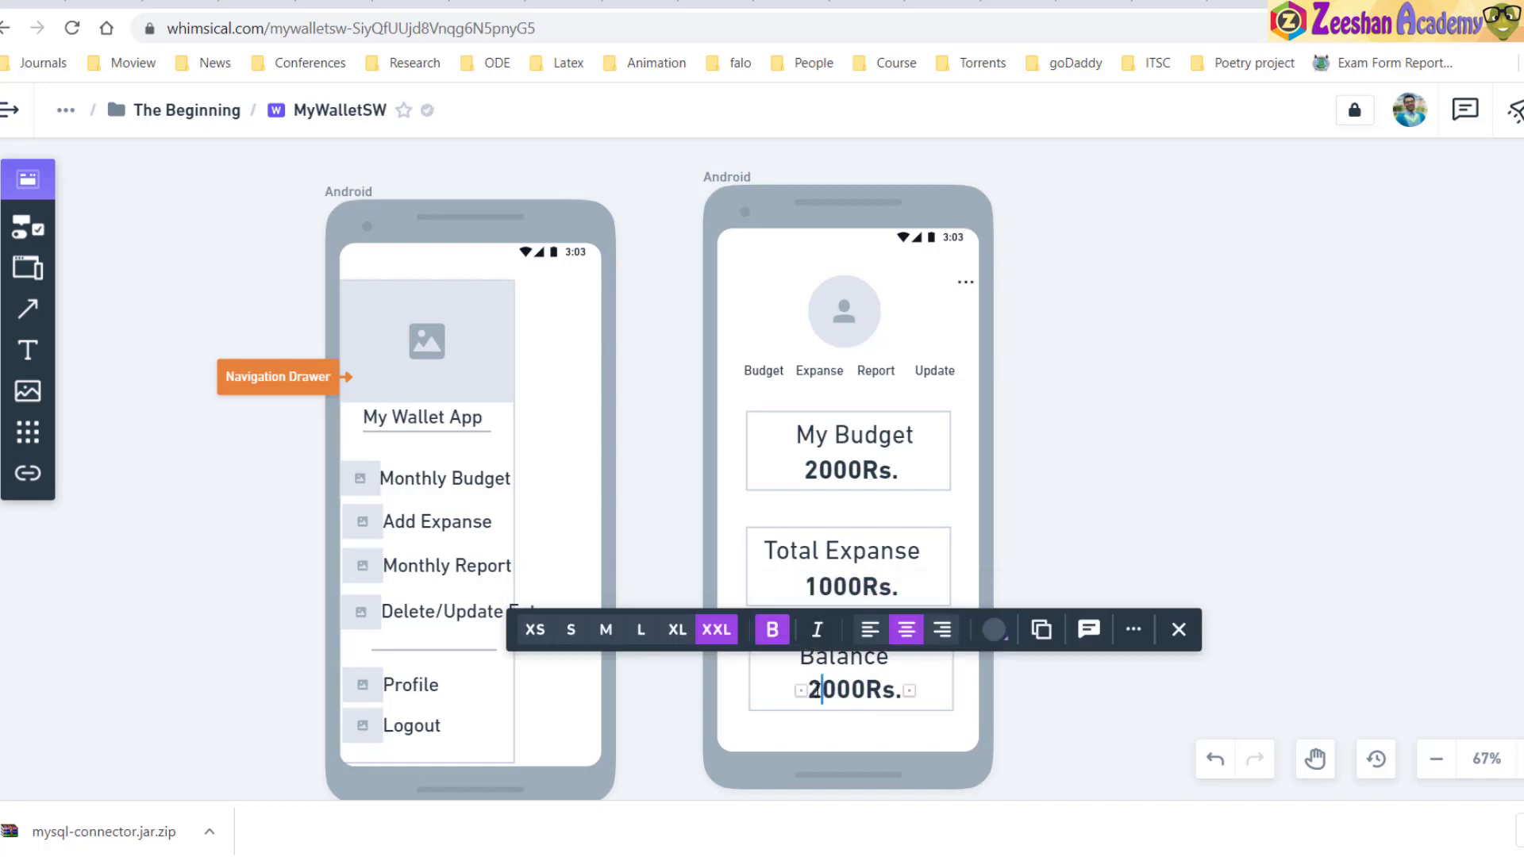
key("BackSpace")
type("1")
left_click(1231, 554)
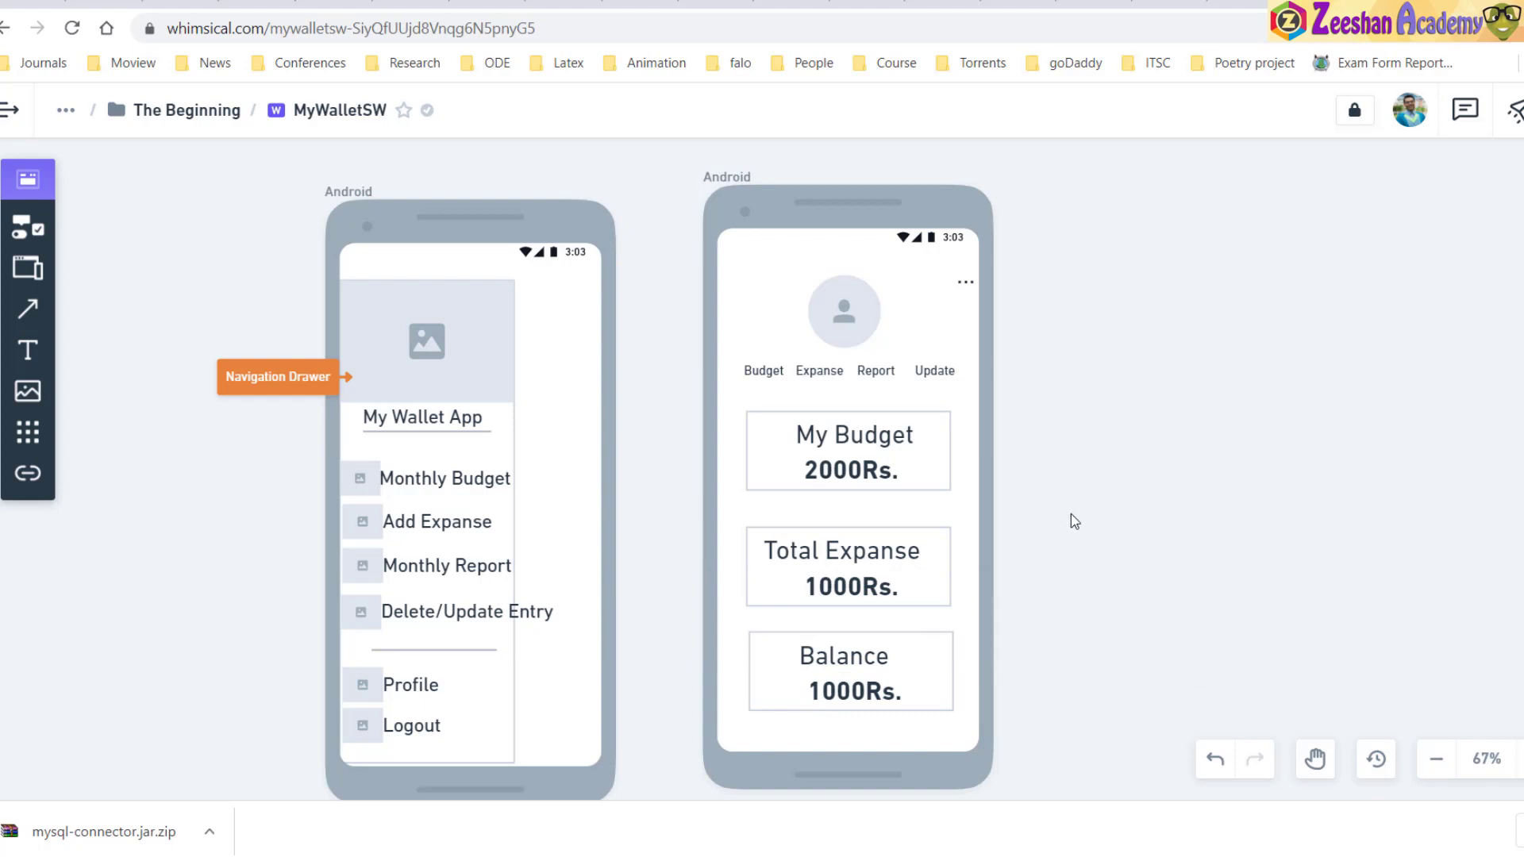
Add an orange annotation at the right edge of the second phone with the text "Main Activity / Home Screen"
left_click(28, 228)
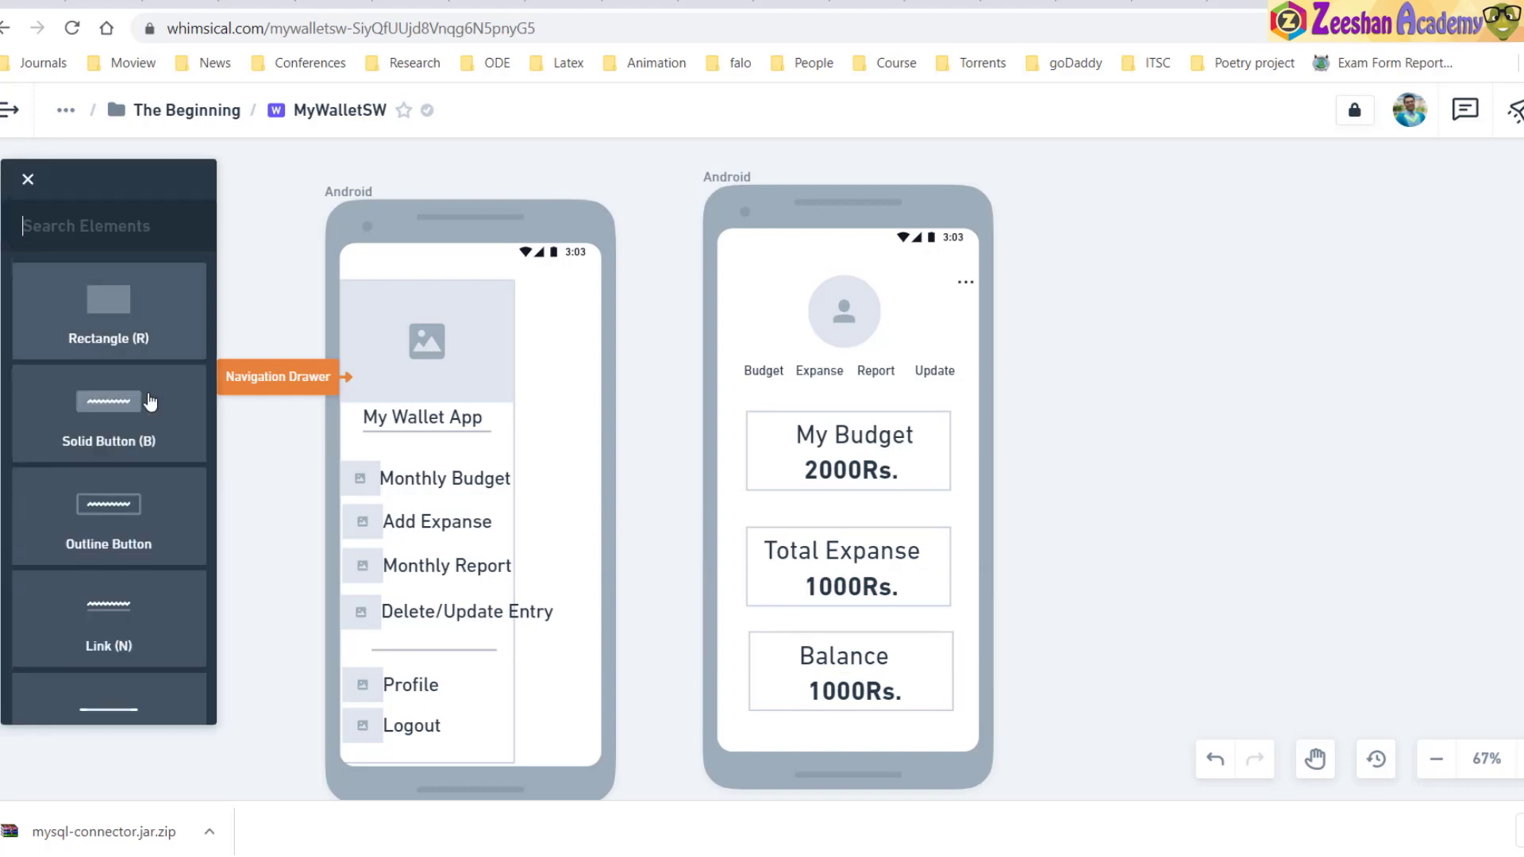
scroll(153, 551, "down", 5)
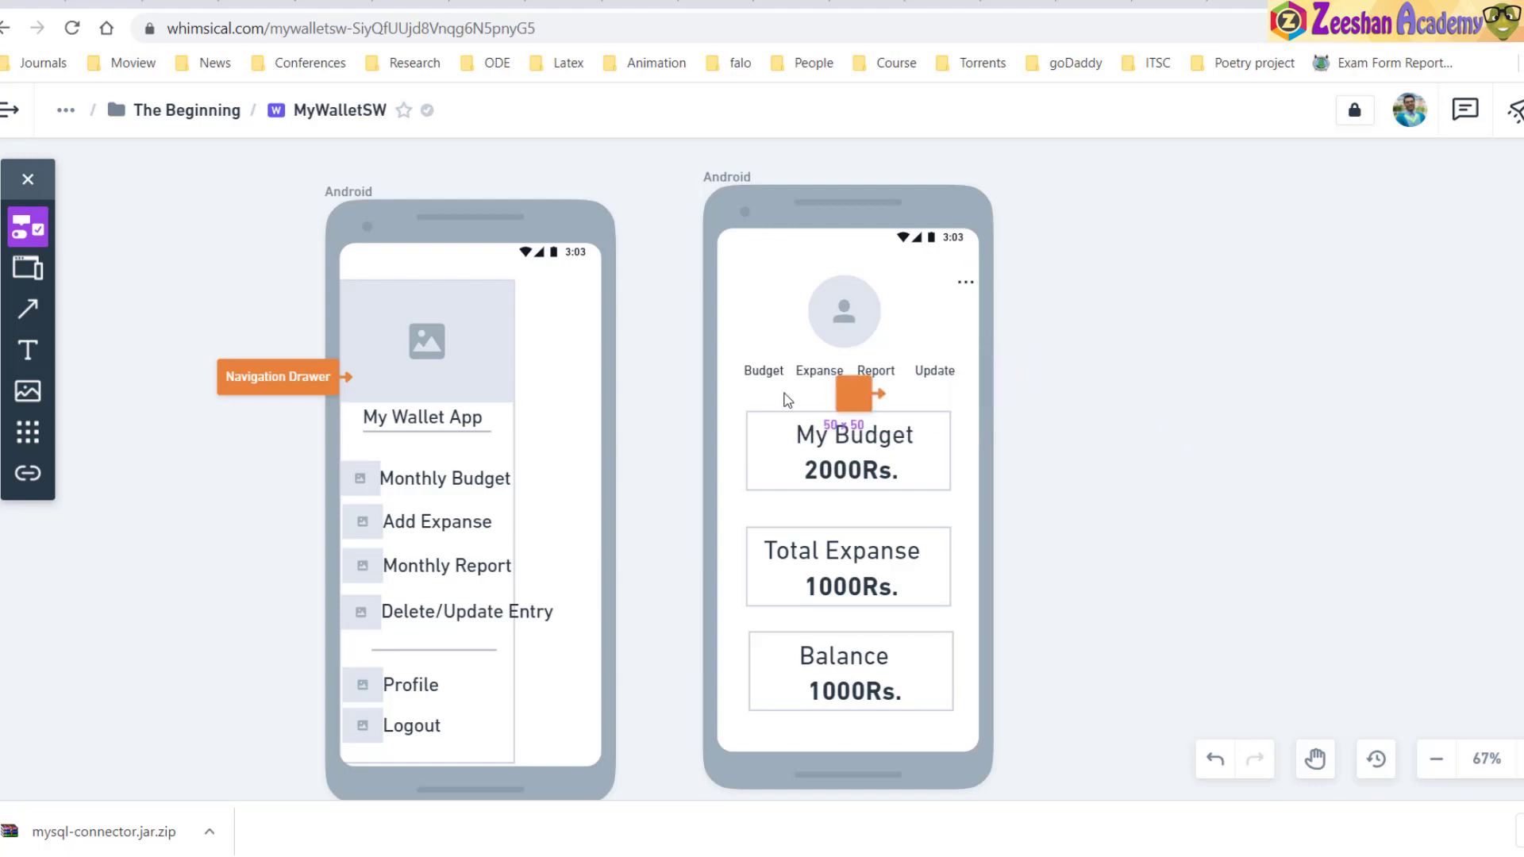
left_click(1049, 355)
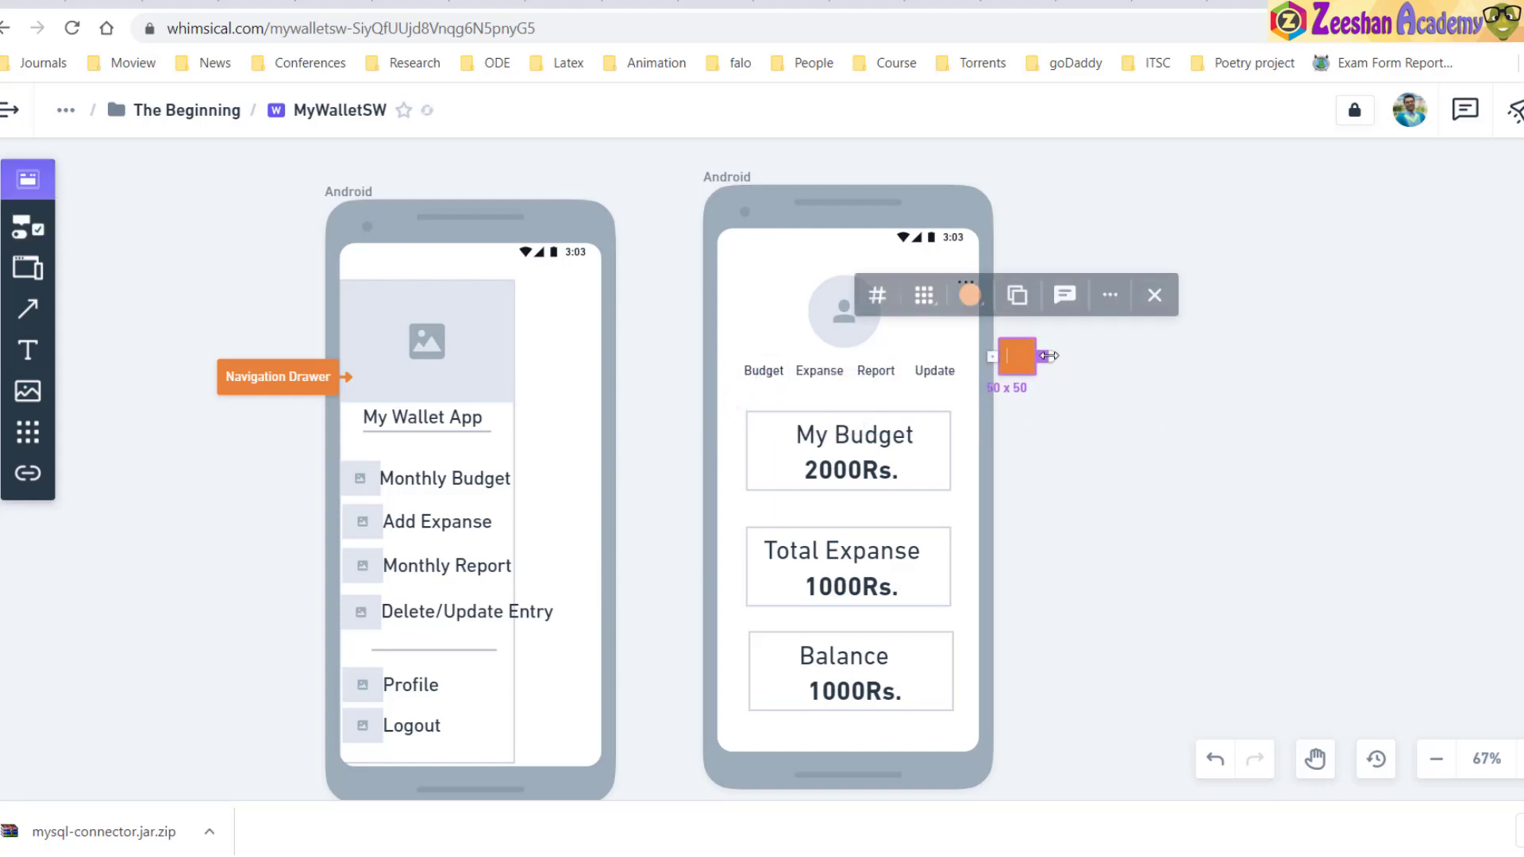
left_click_drag(1041, 358, 1010, 357)
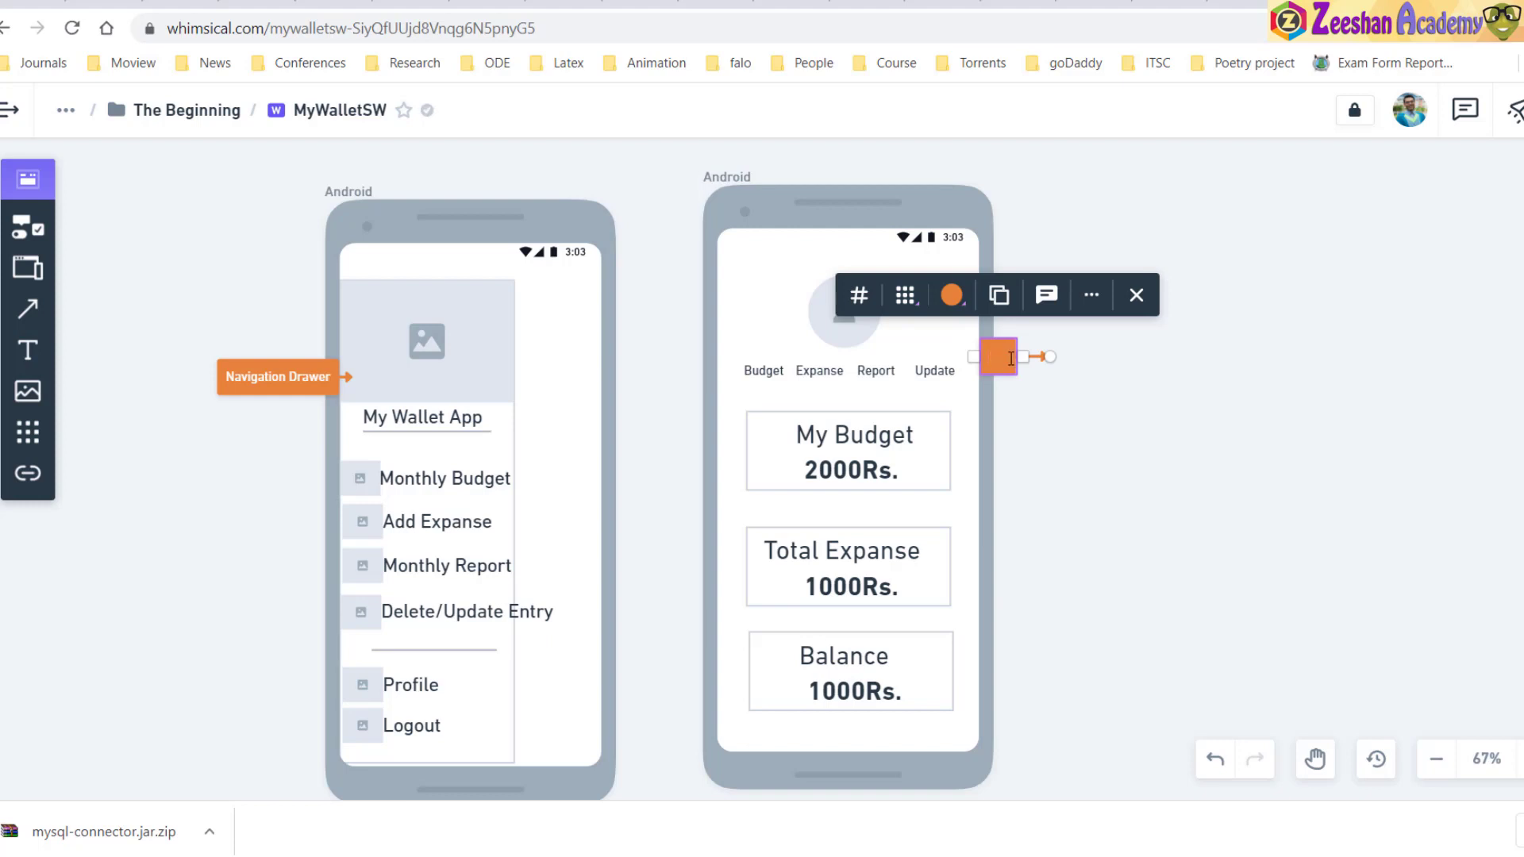
type("MainActiv")
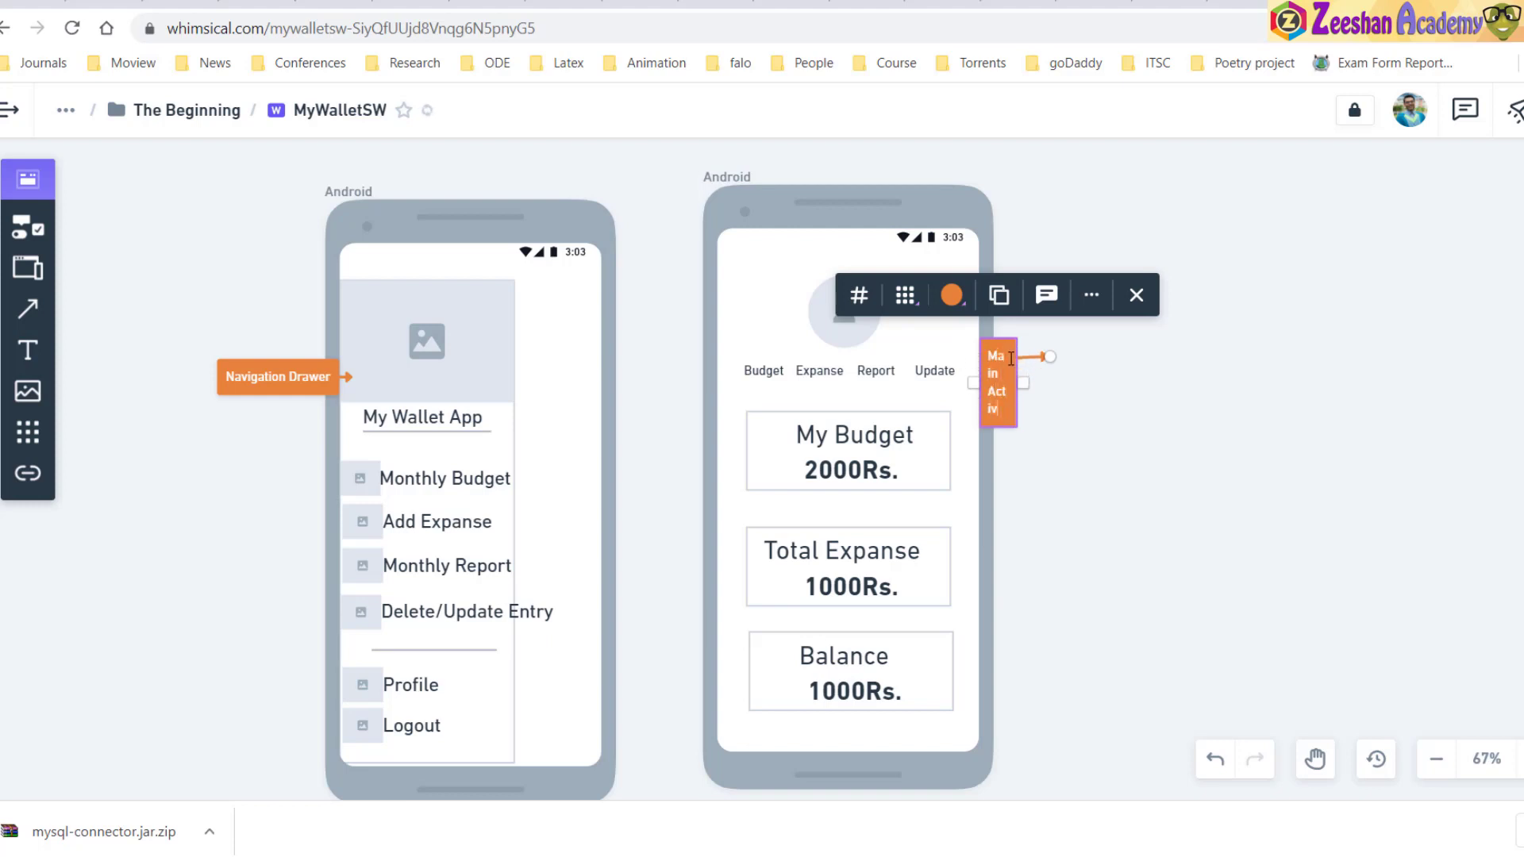
type("ity /")
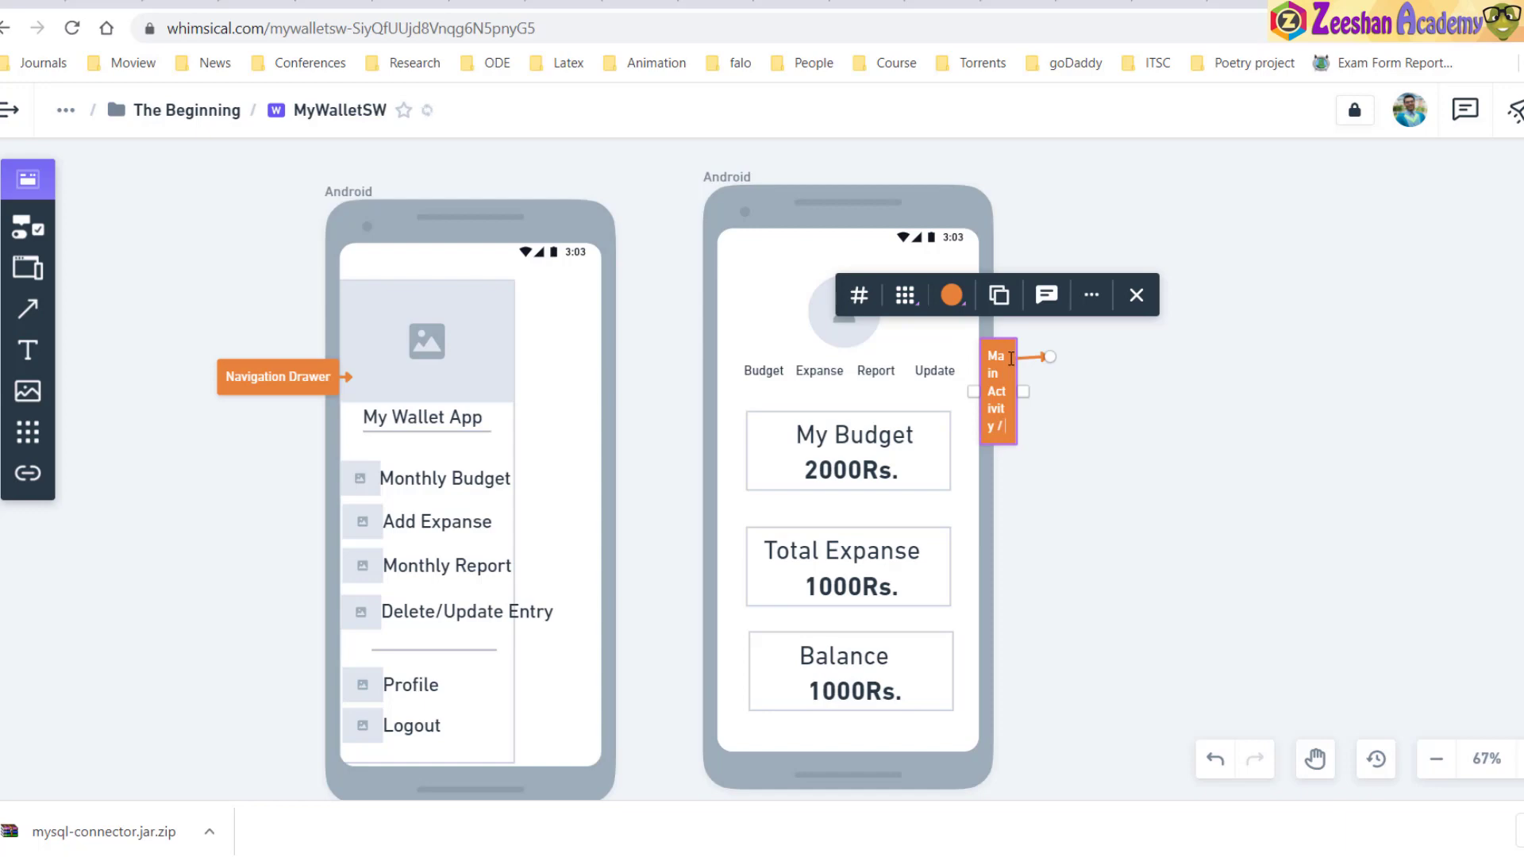
type("Home Screen")
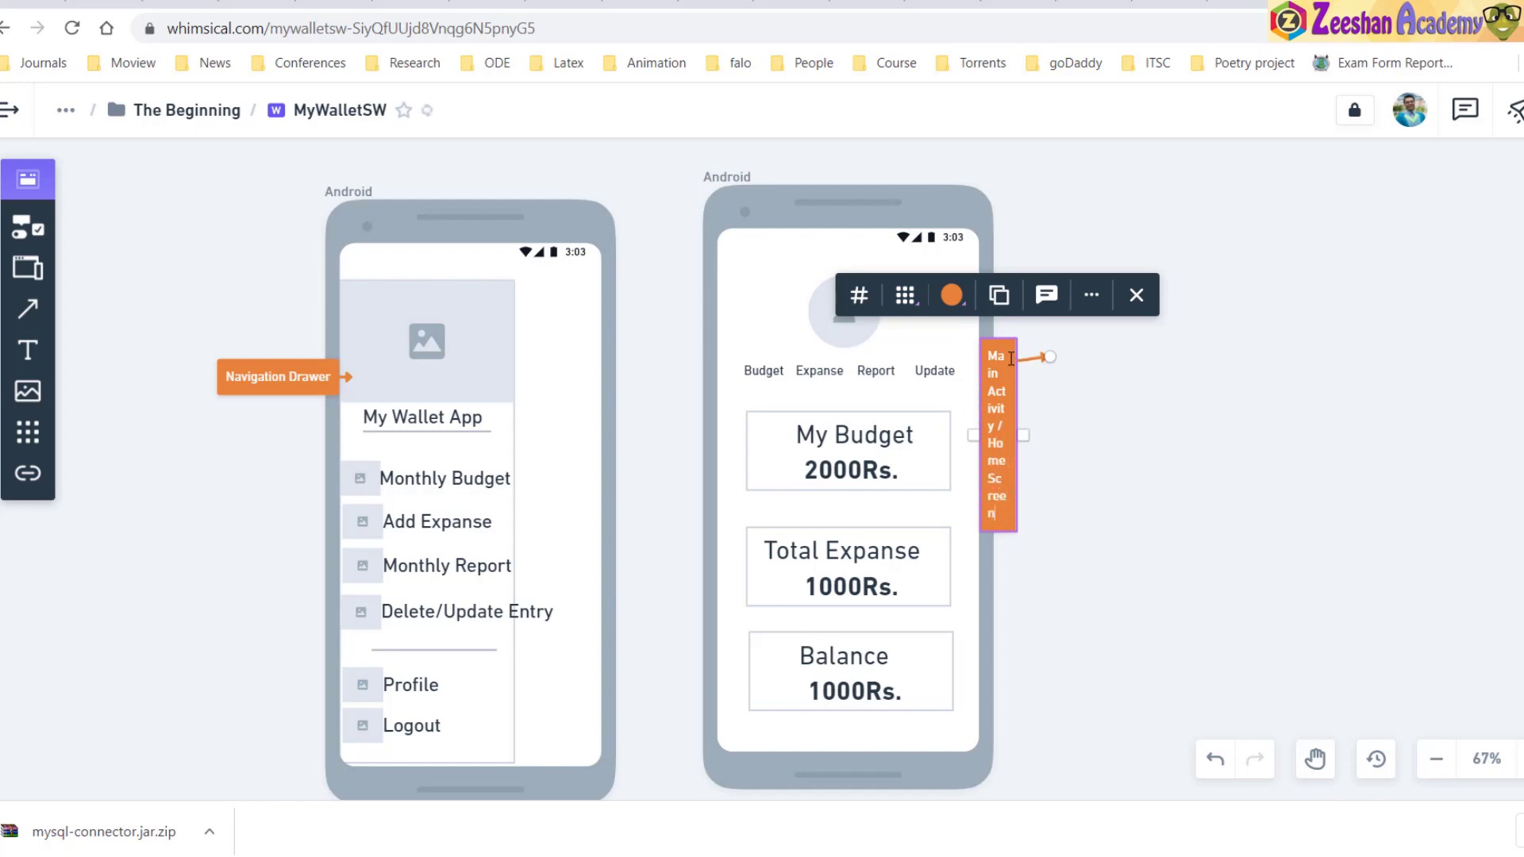
Widen the "Main Activity / Home Screen" annotation to about 230 and turn its arrow to point left into the second screen
left_click_drag(1023, 434, 1164, 433)
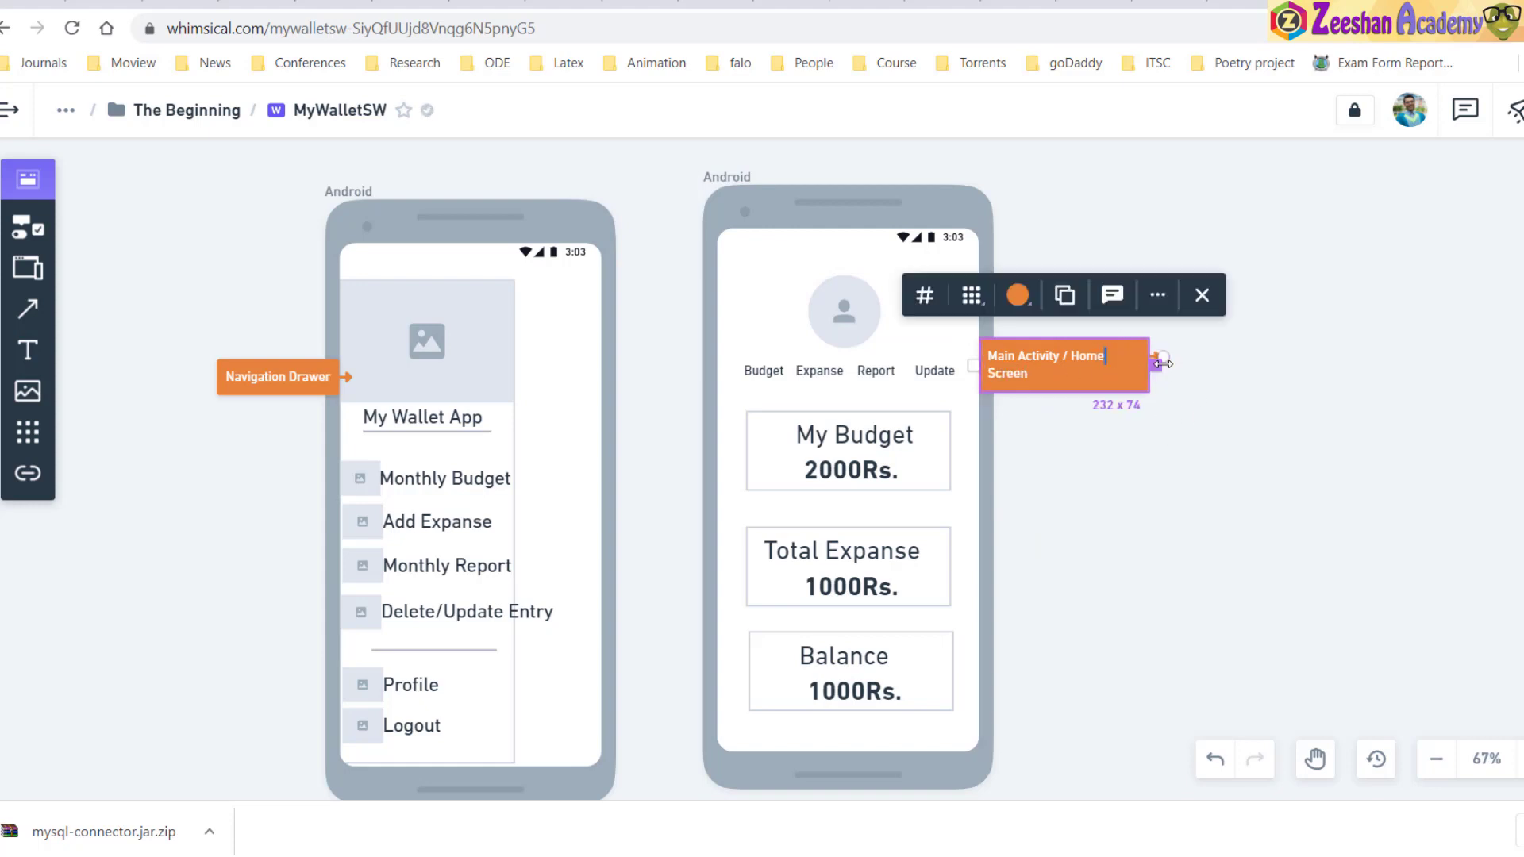
left_click_drag(1167, 359, 956, 353)
left_click(1170, 490)
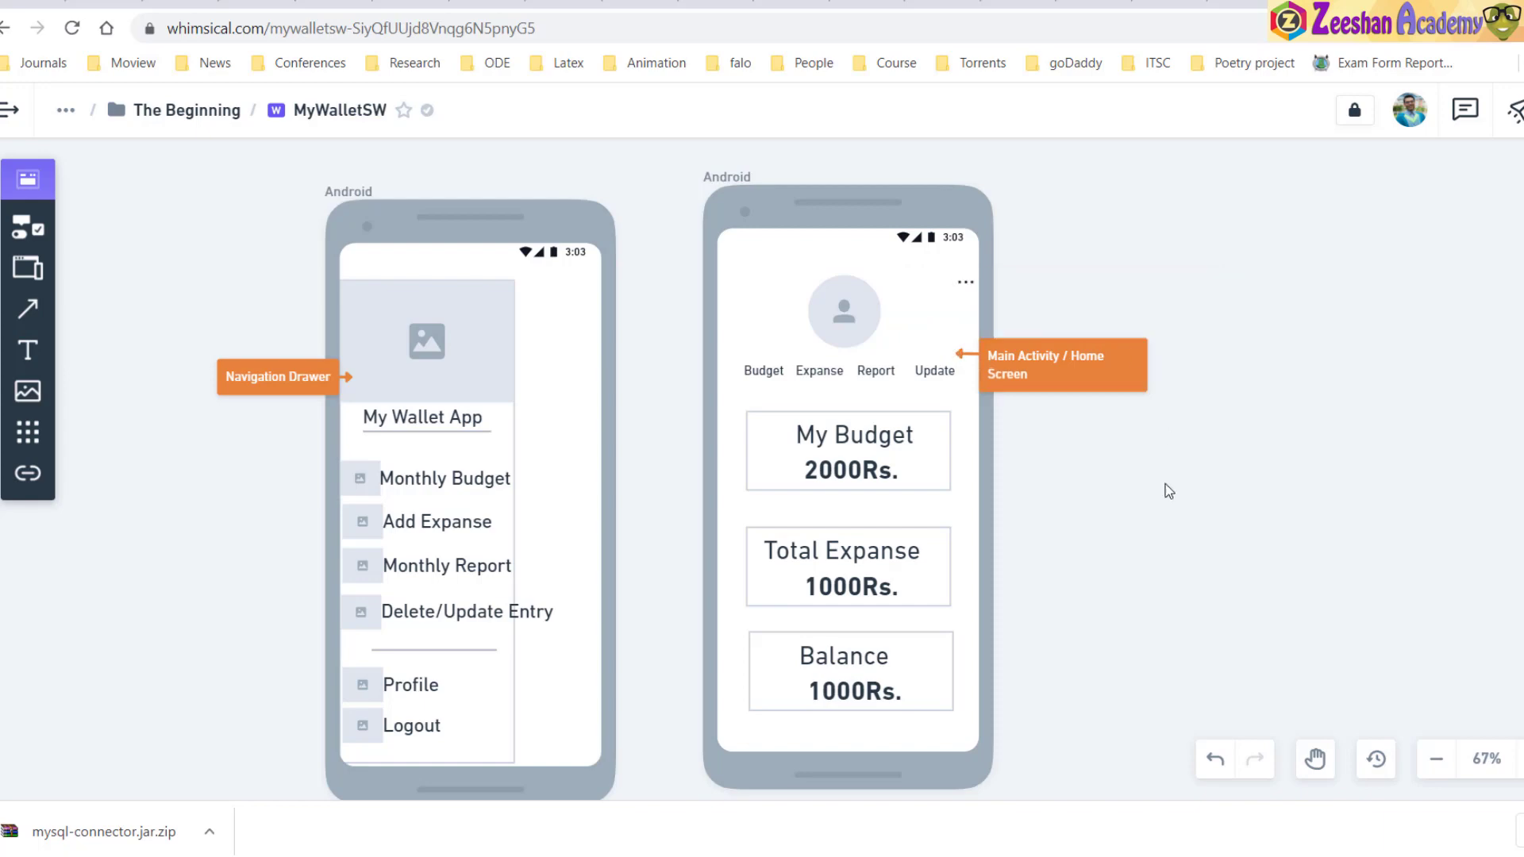
Move the "Main Activity / Home Screen" annotation clear of the phone frame and adjust its arrow tip near the "Update" label
left_click_drag(1106, 391, 1135, 385)
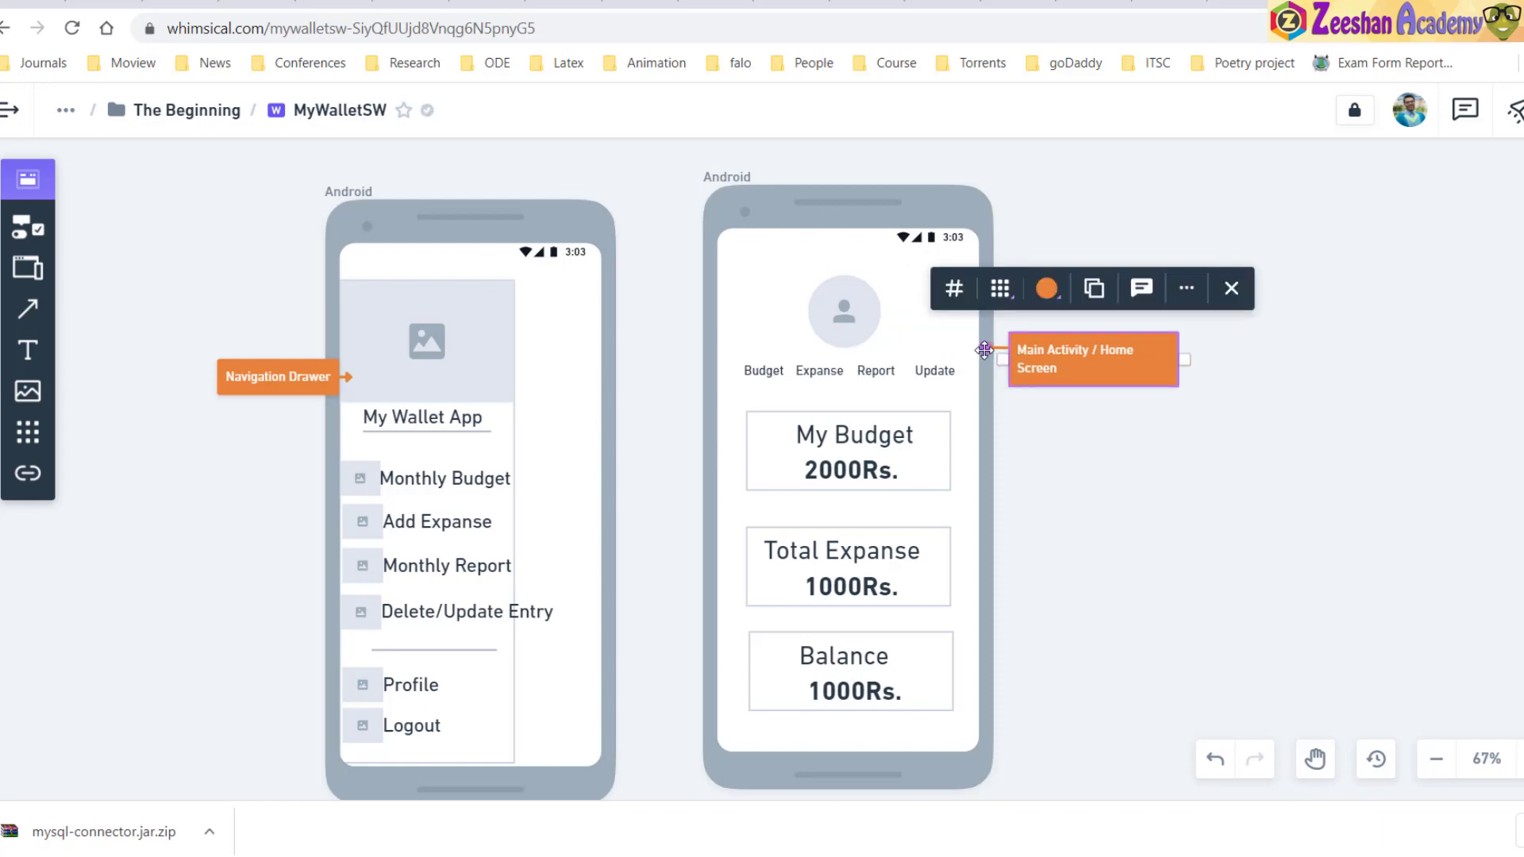
left_click_drag(967, 345, 965, 350)
left_click(1223, 504)
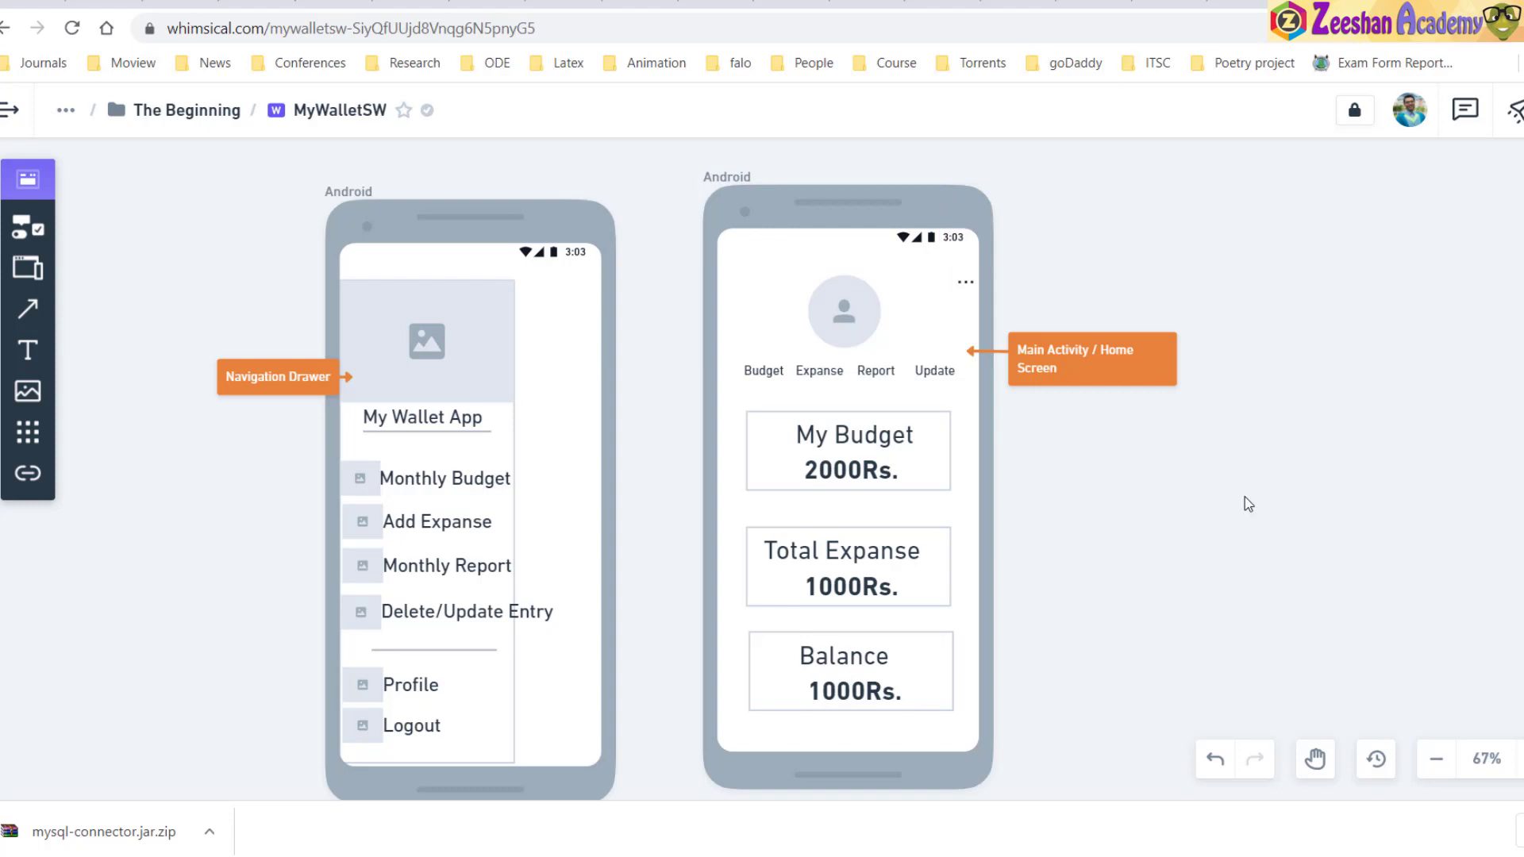
Add a blank 400 x 832 Android frame beside the home screen phone, past its orange annotation
scroll(1244, 497, "down", 5)
scroll(1244, 496, "up", 4)
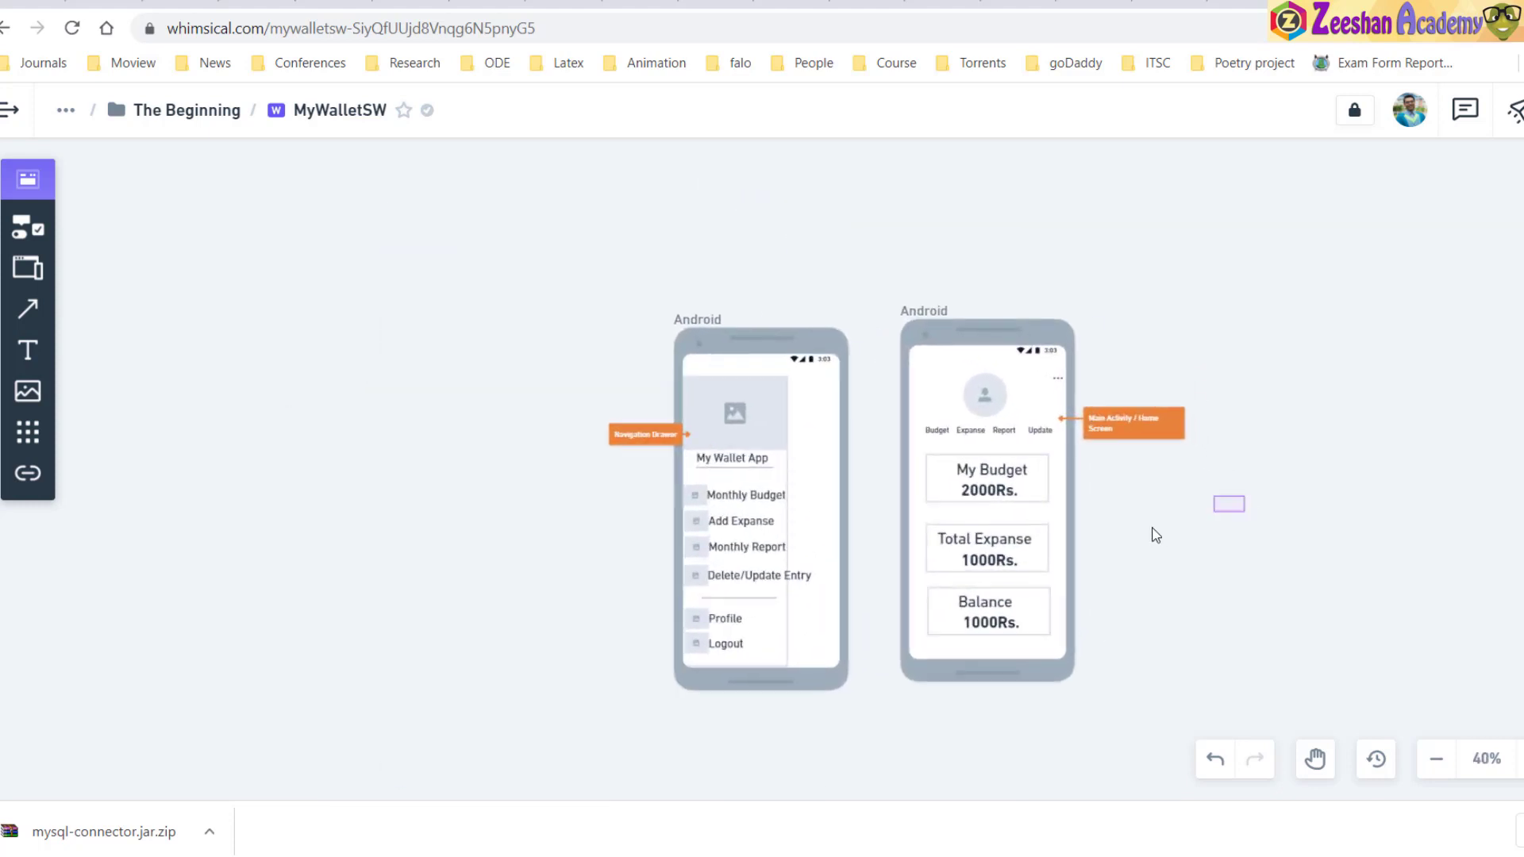
scroll(1155, 535, "right", 5)
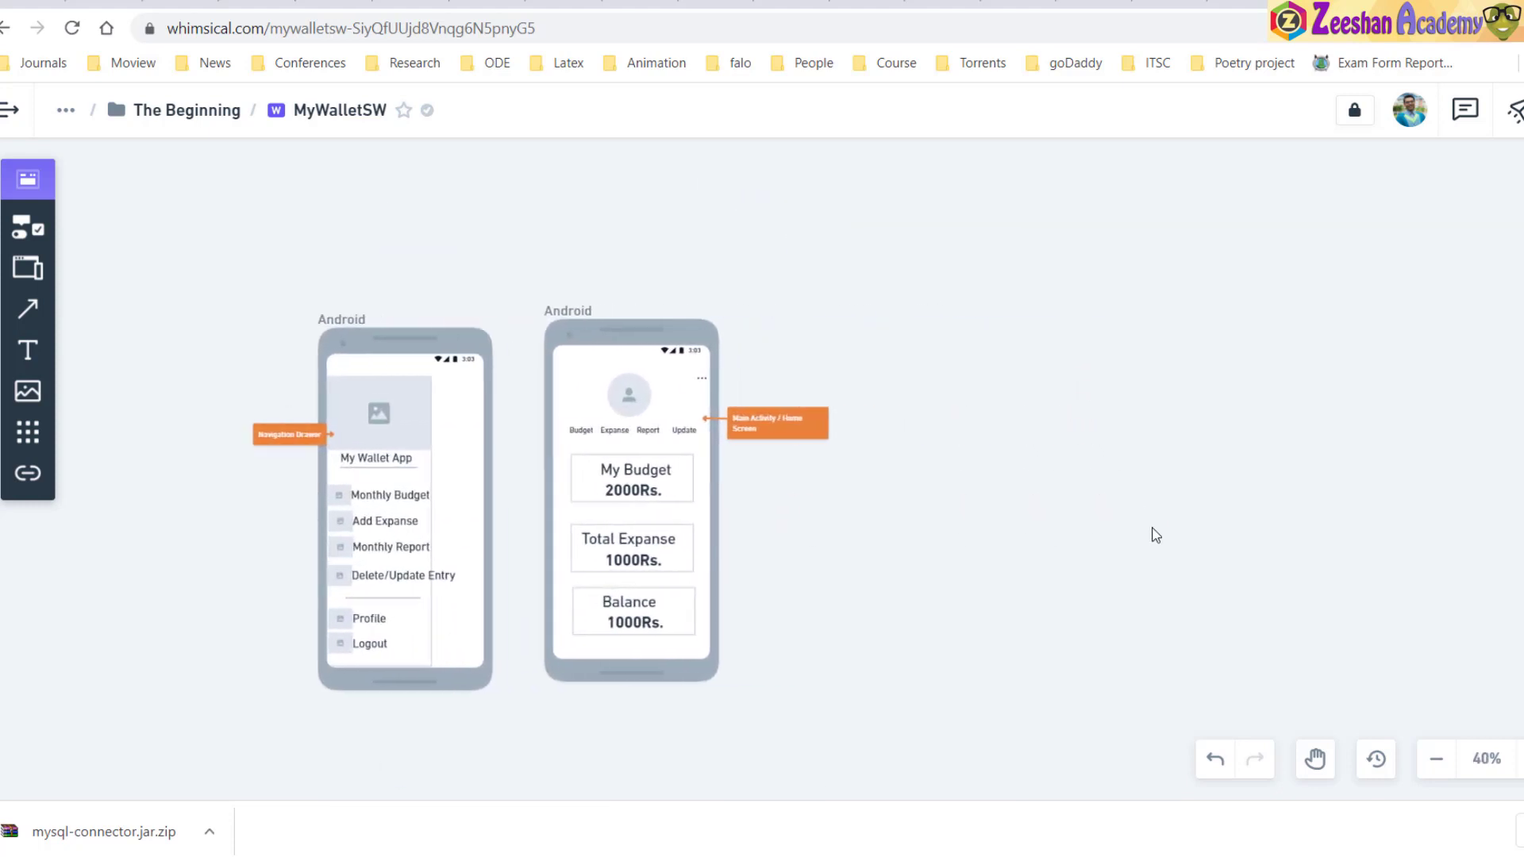
left_click(28, 268)
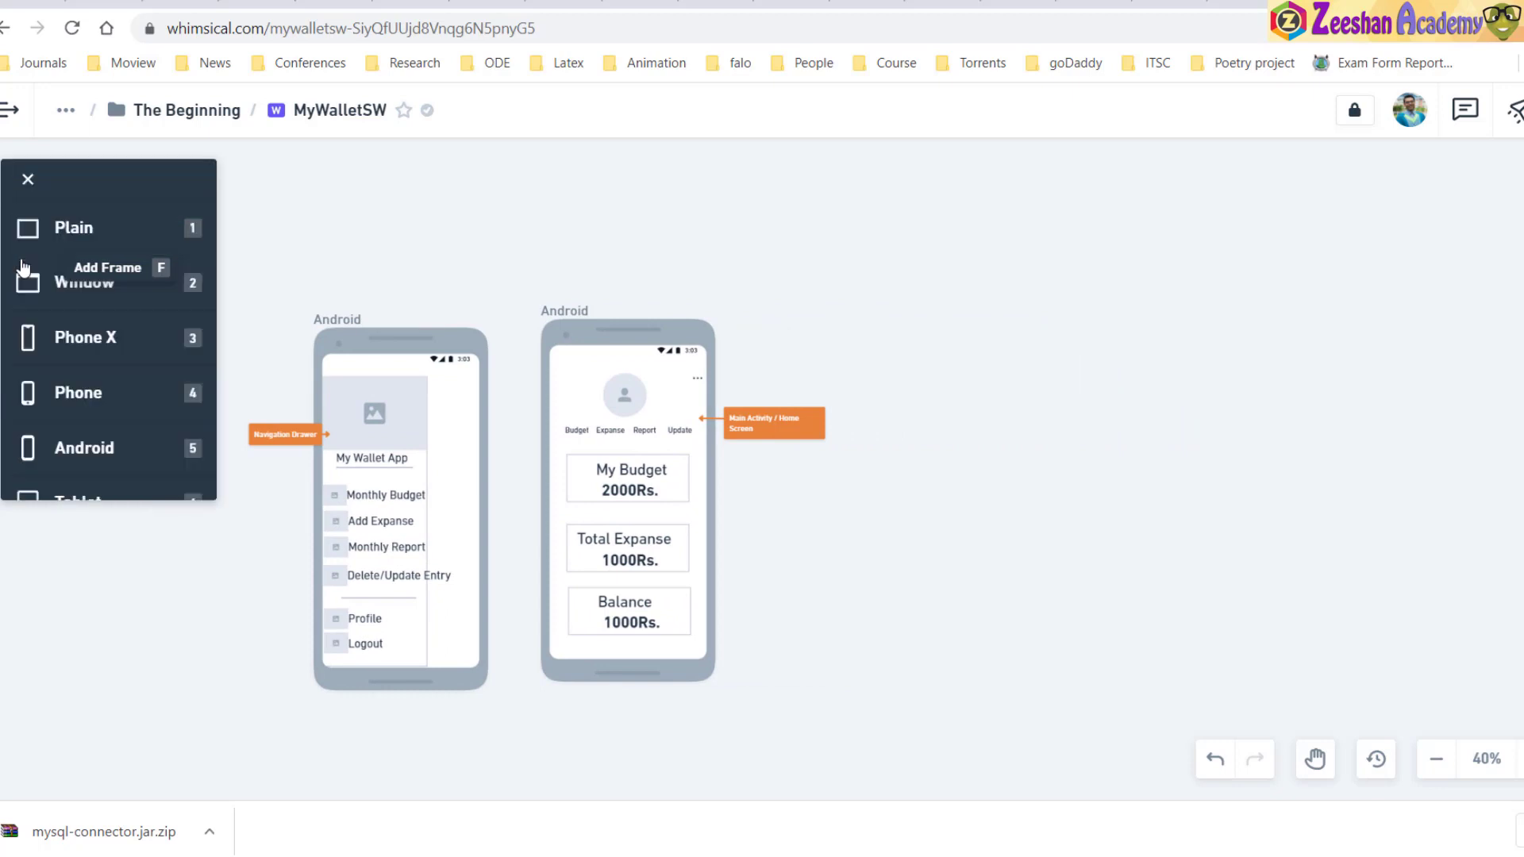
left_click(123, 450)
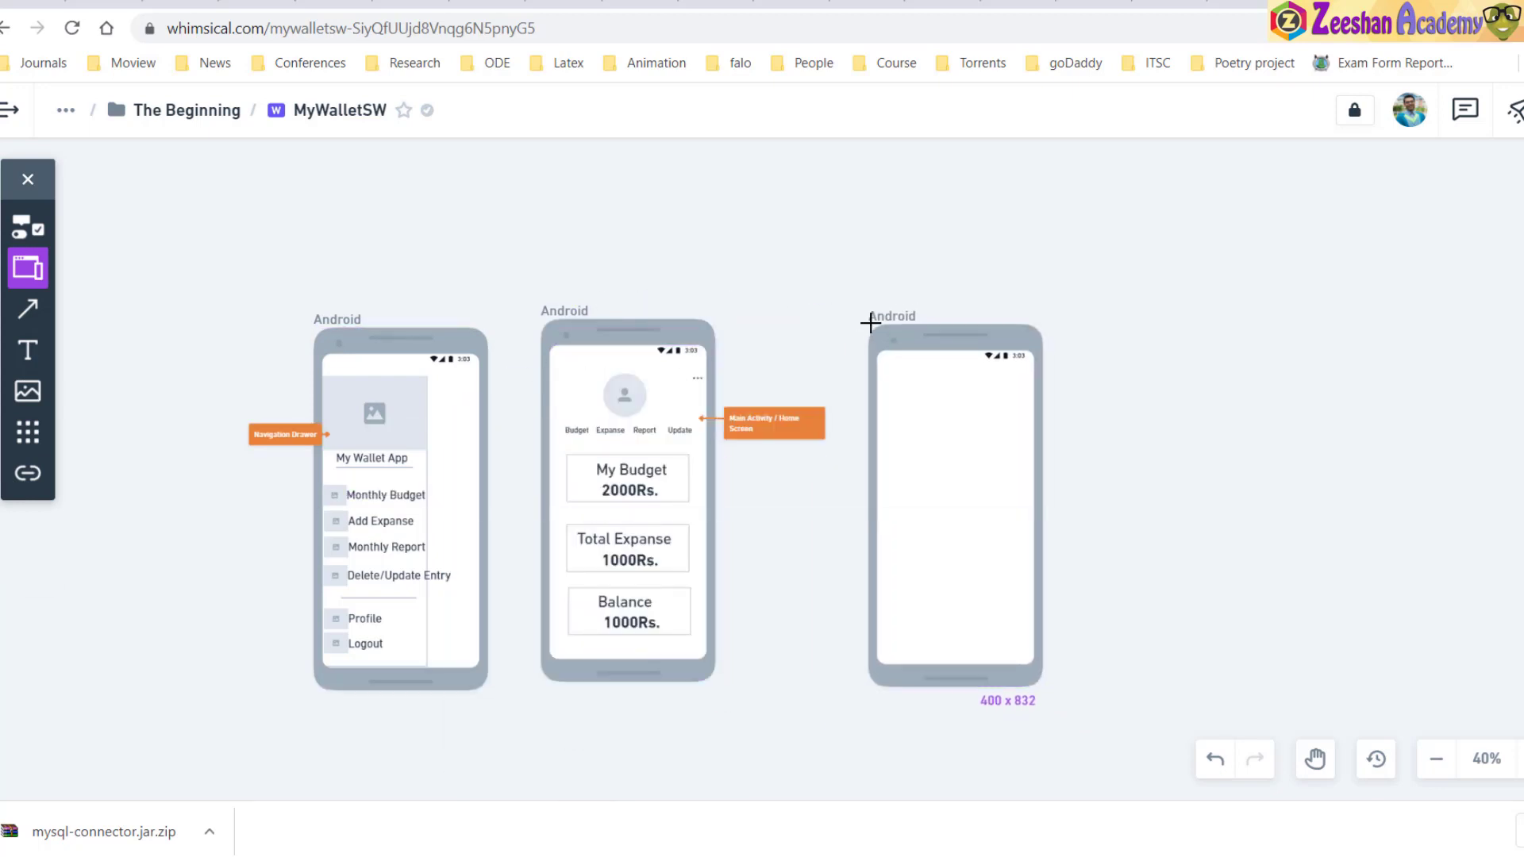
left_click(870, 323)
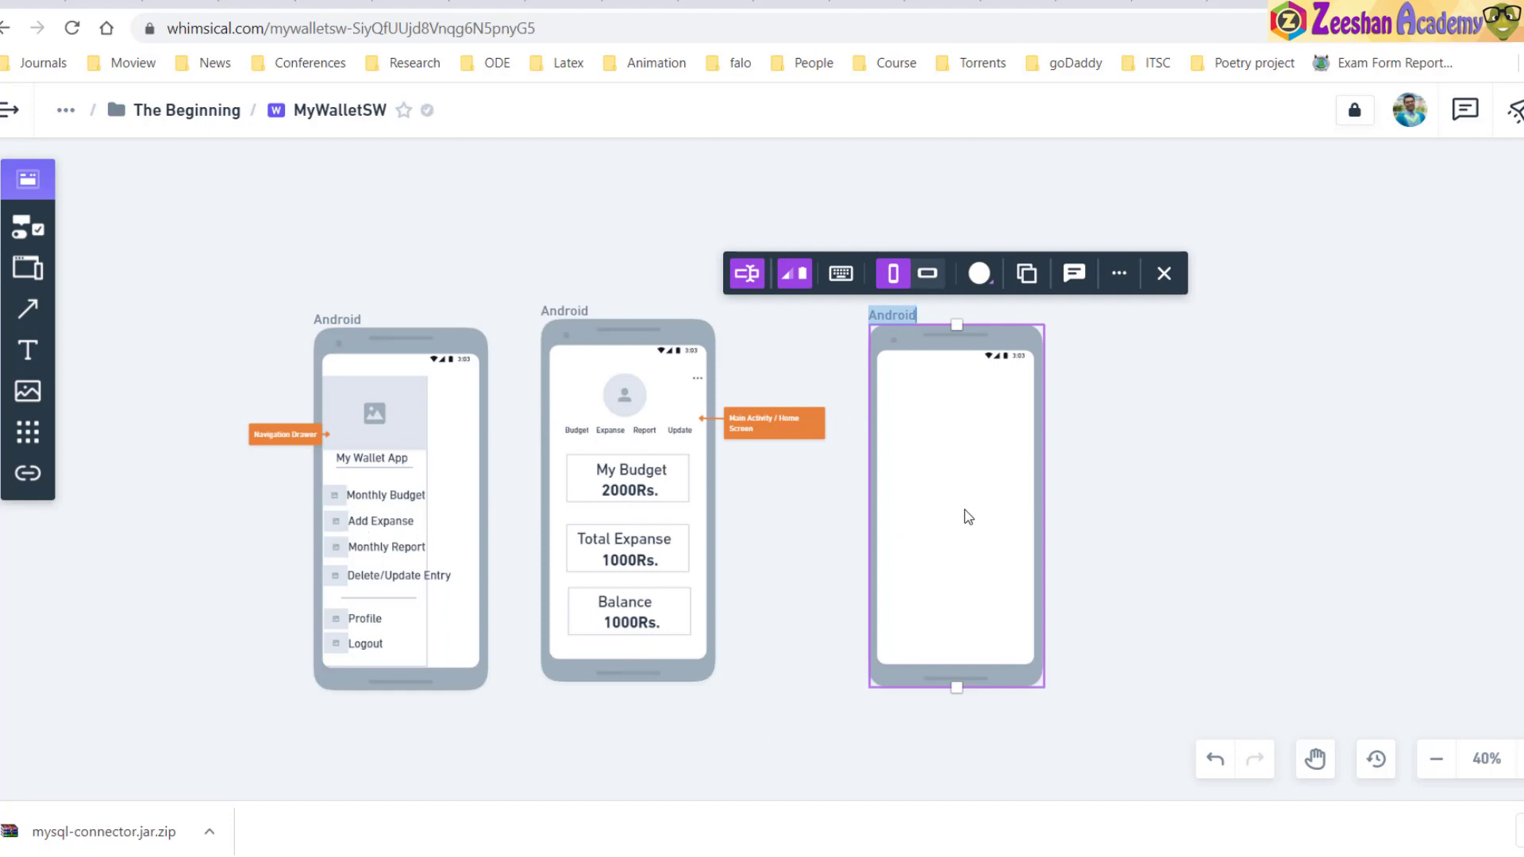
left_click(27, 227)
scroll(119, 561, "down", 4)
scroll(119, 561, "down", 4)
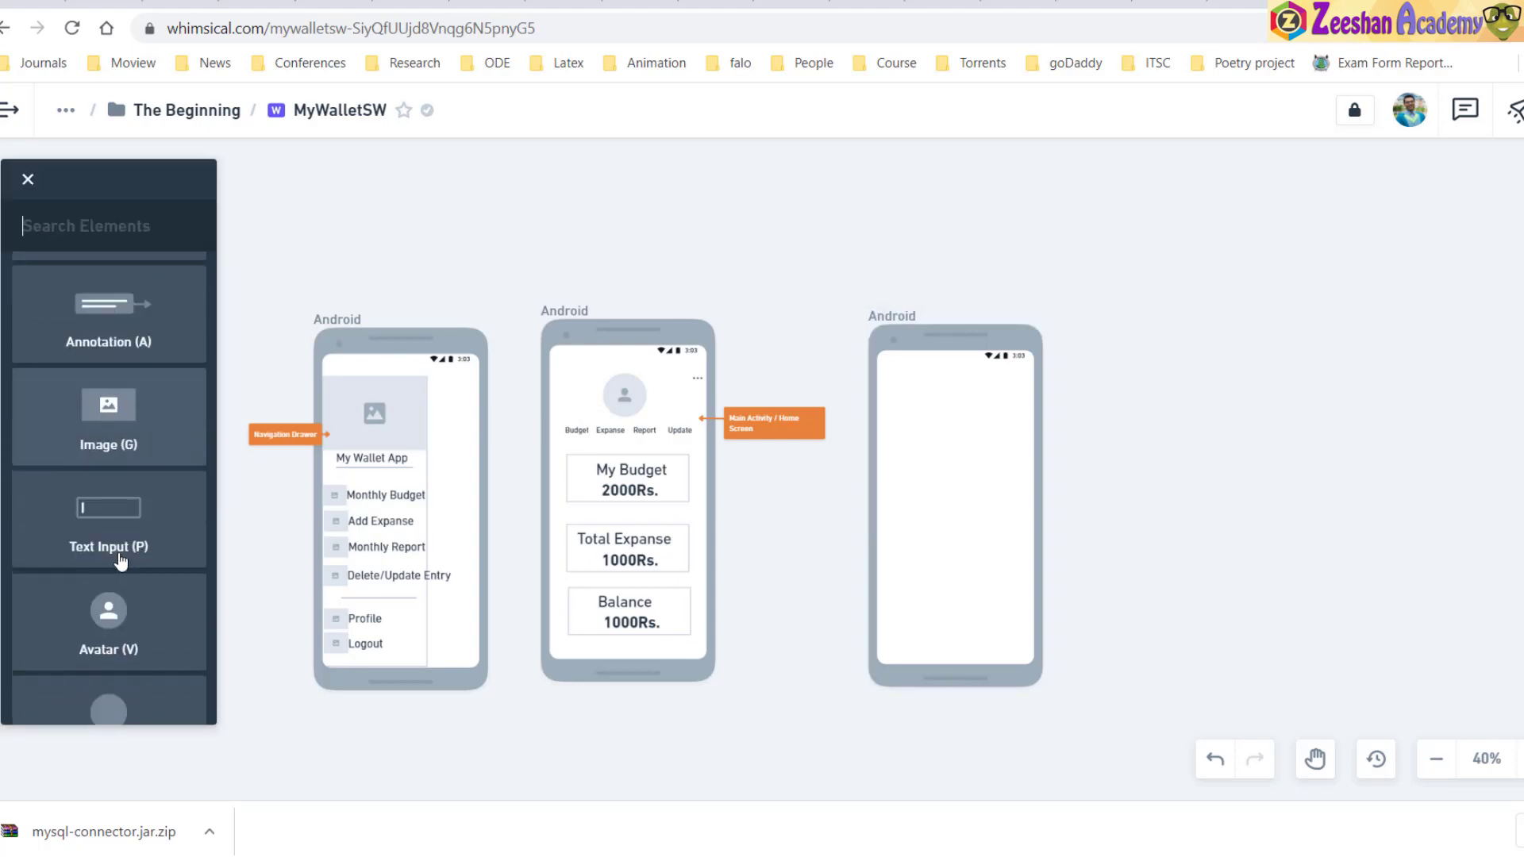
triple_click(115, 469)
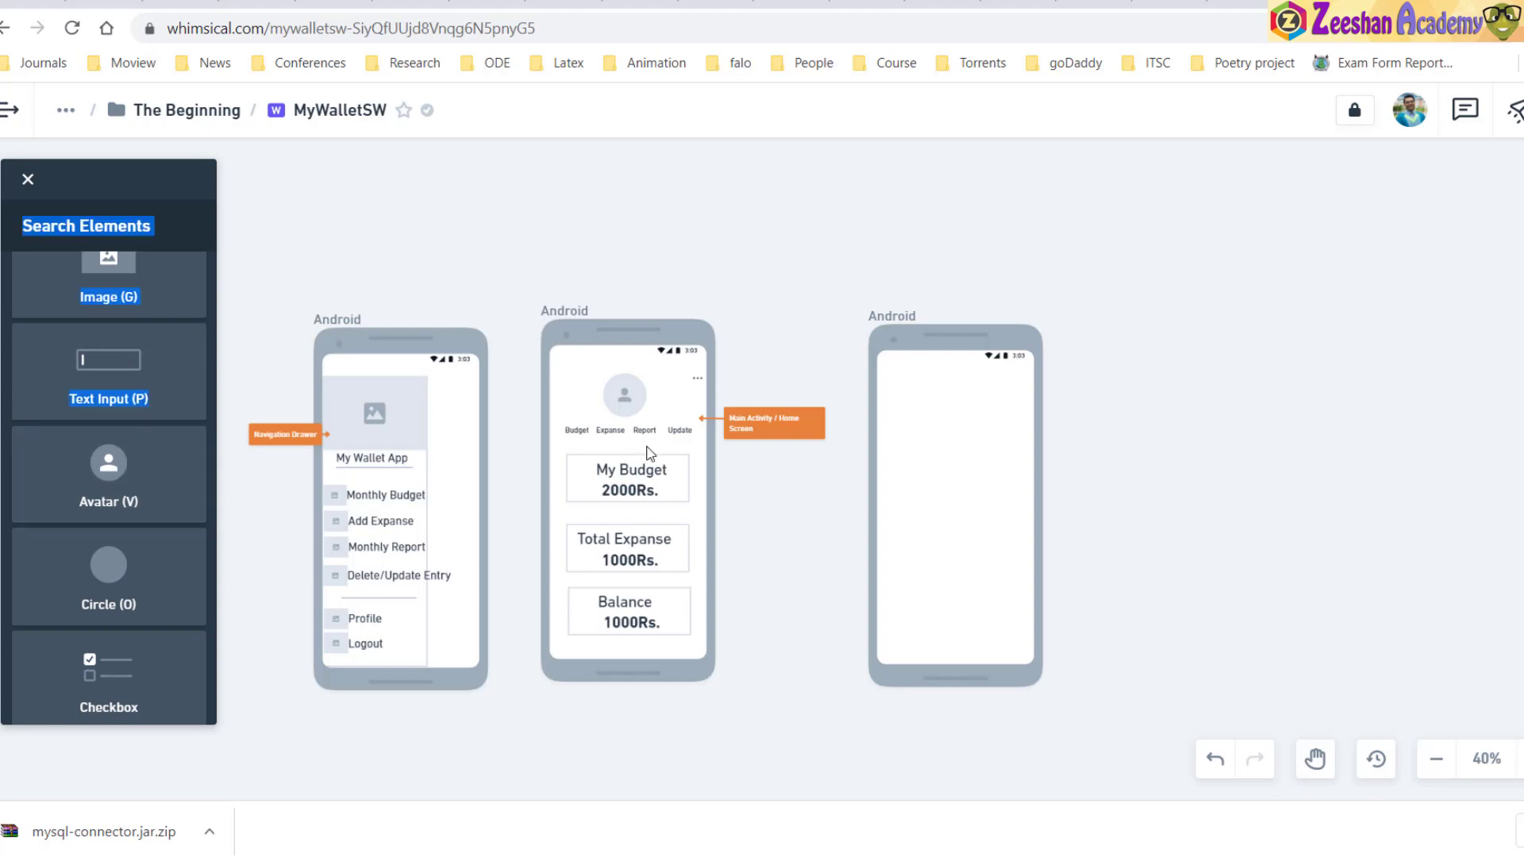
left_click_drag(102, 474, 988, 373)
key("Delete")
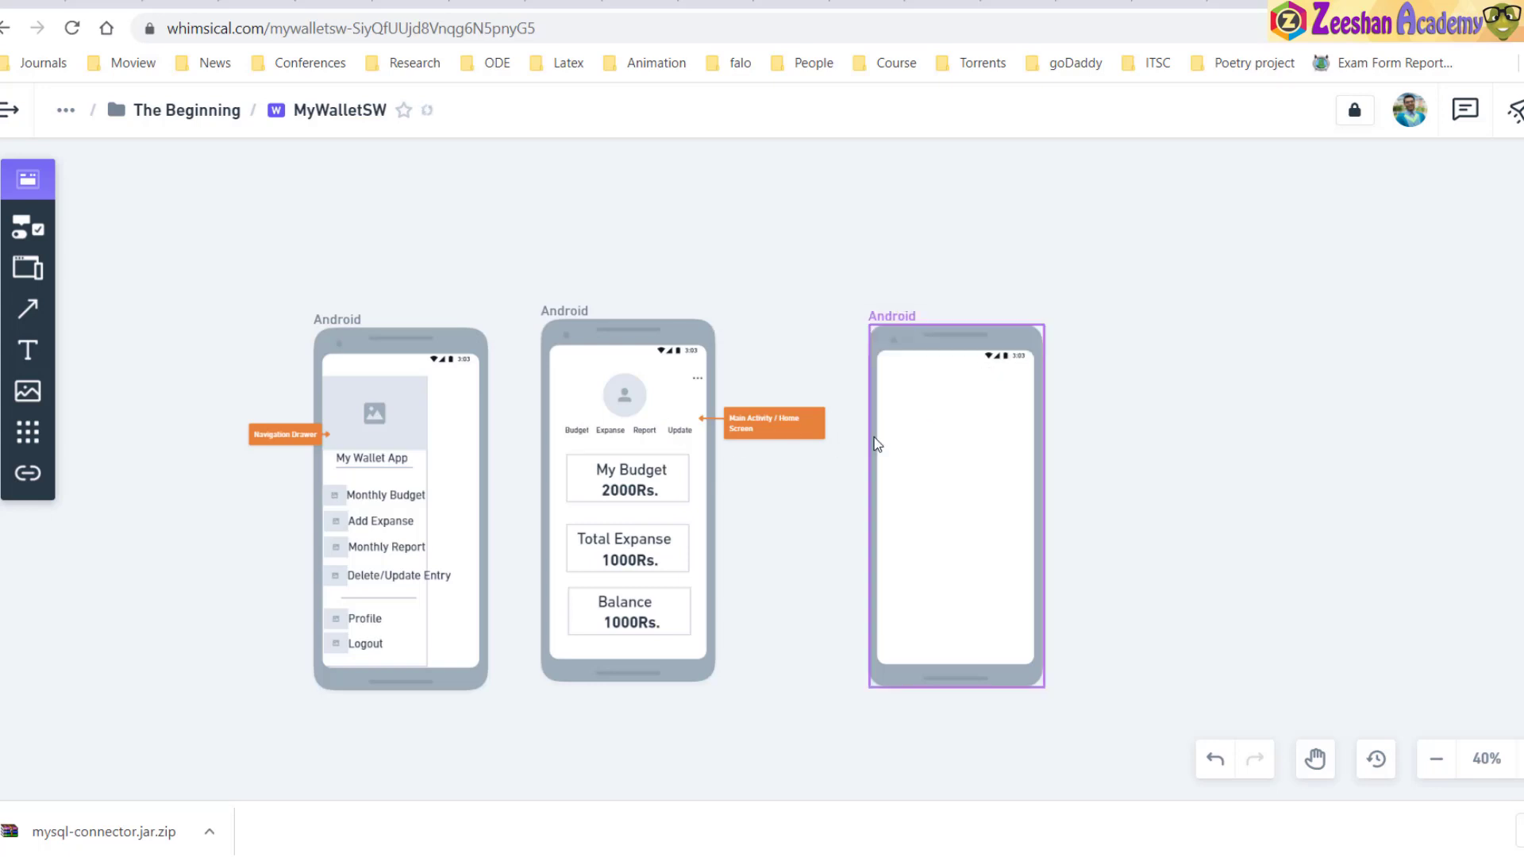
left_click(607, 406)
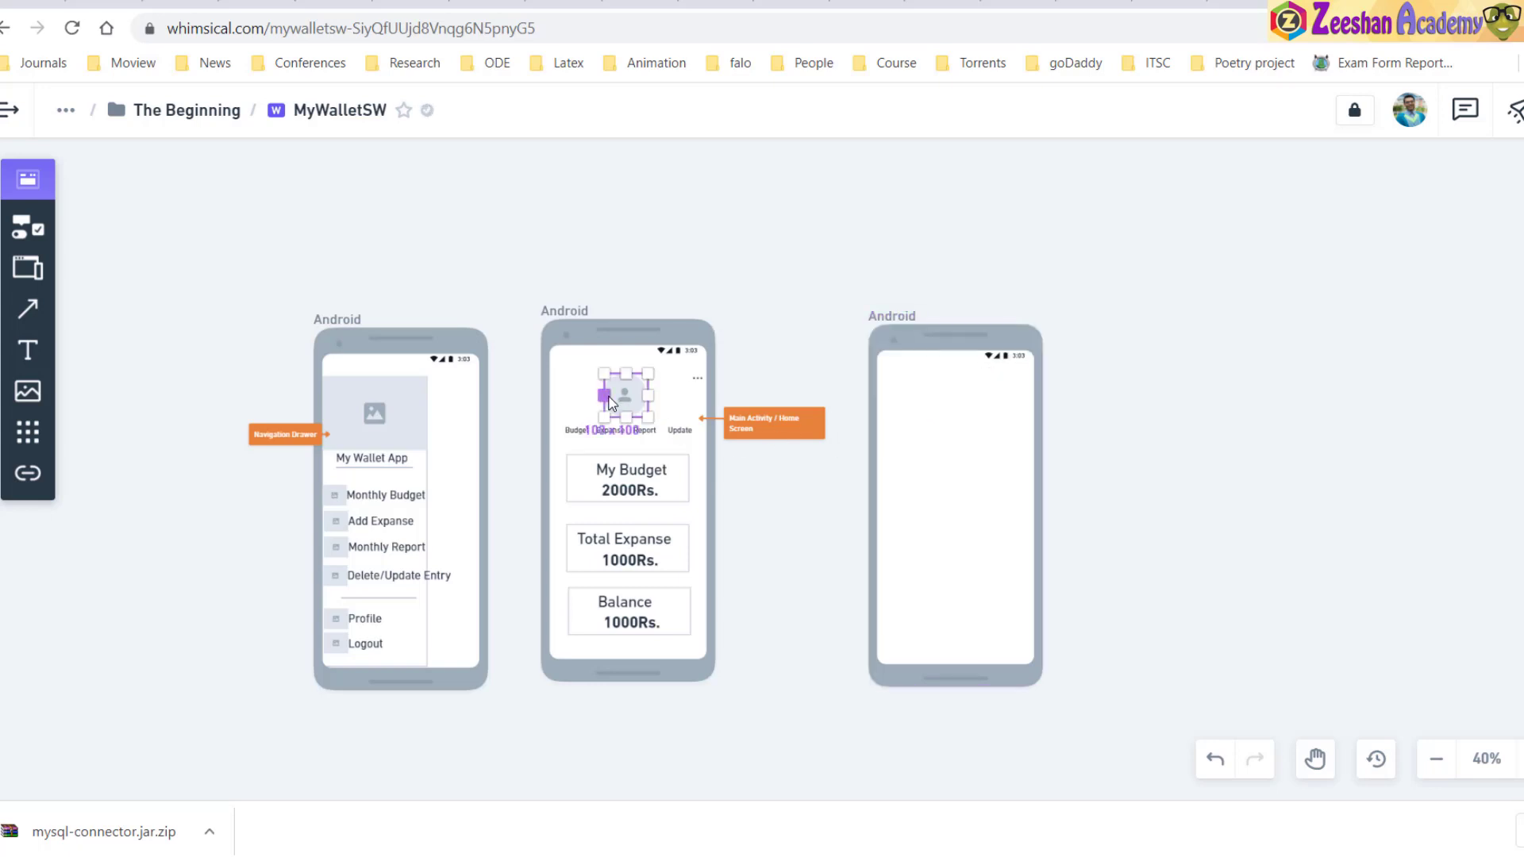
left_click(571, 431, "shift")
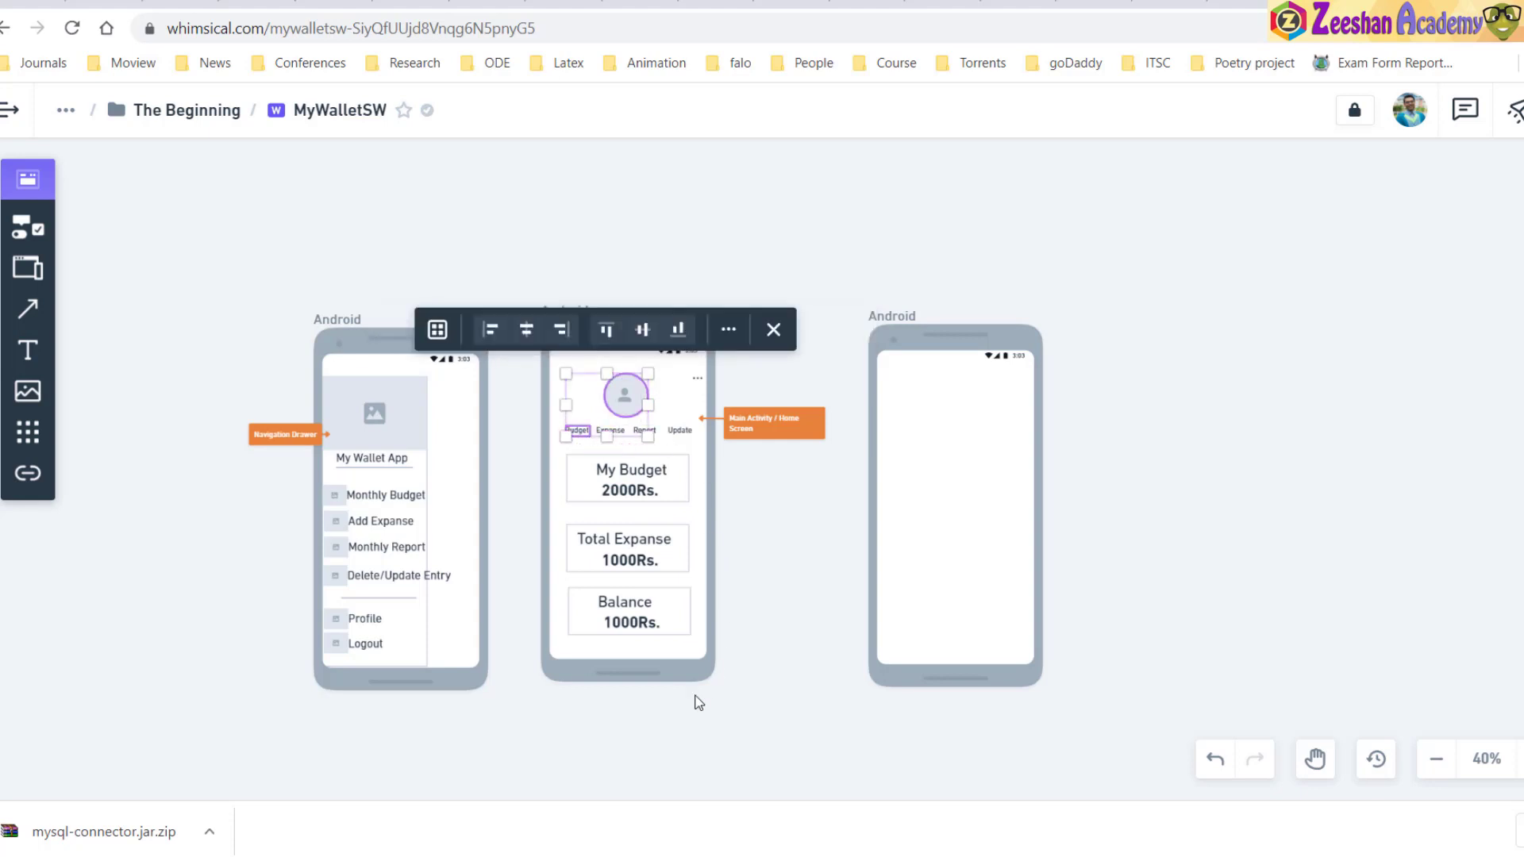
key("Escape")
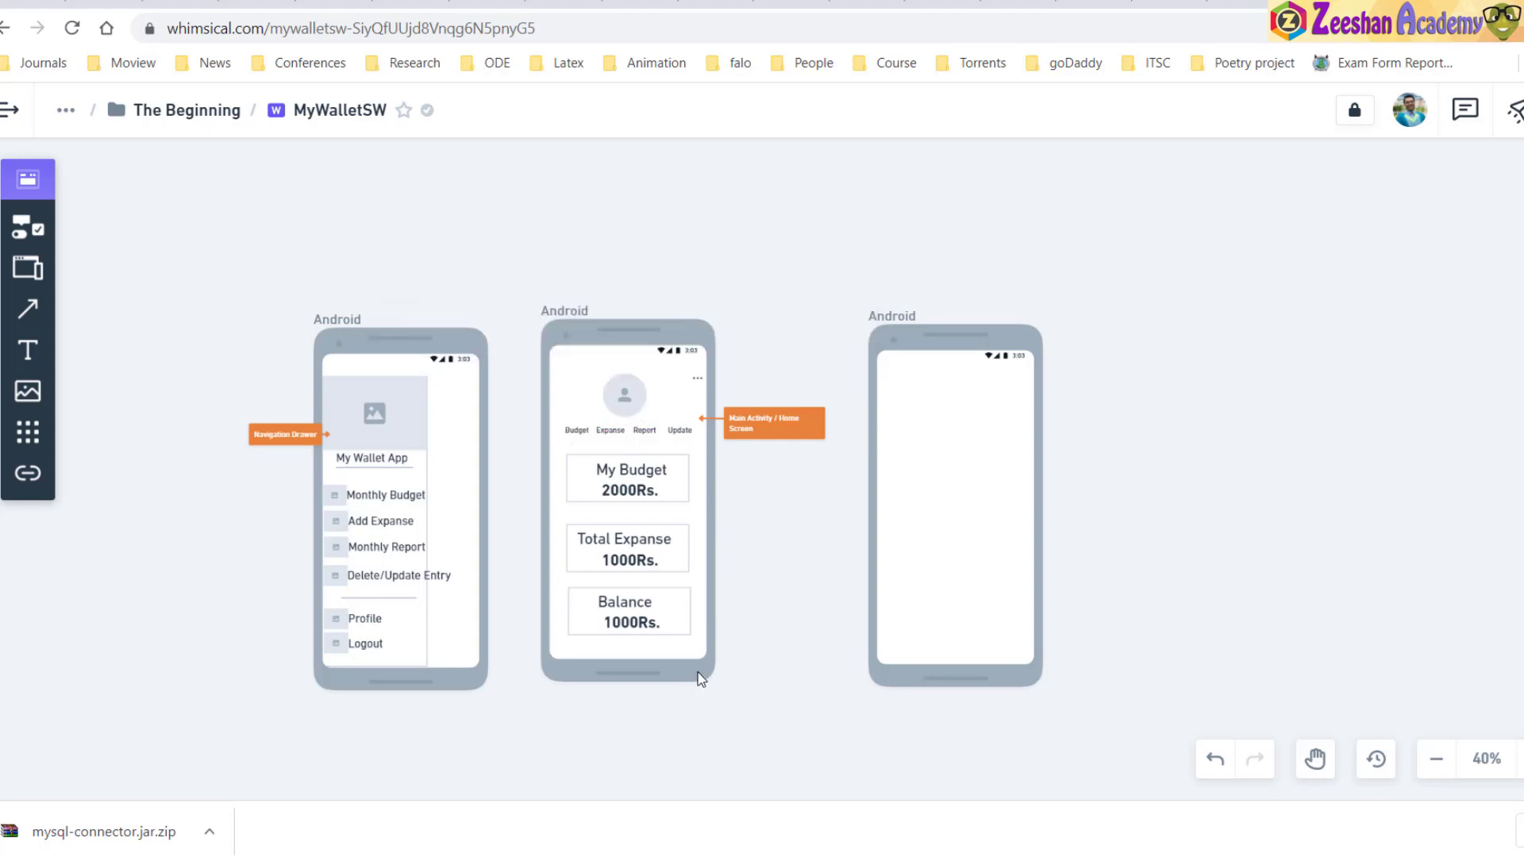
key("ctrl+z")
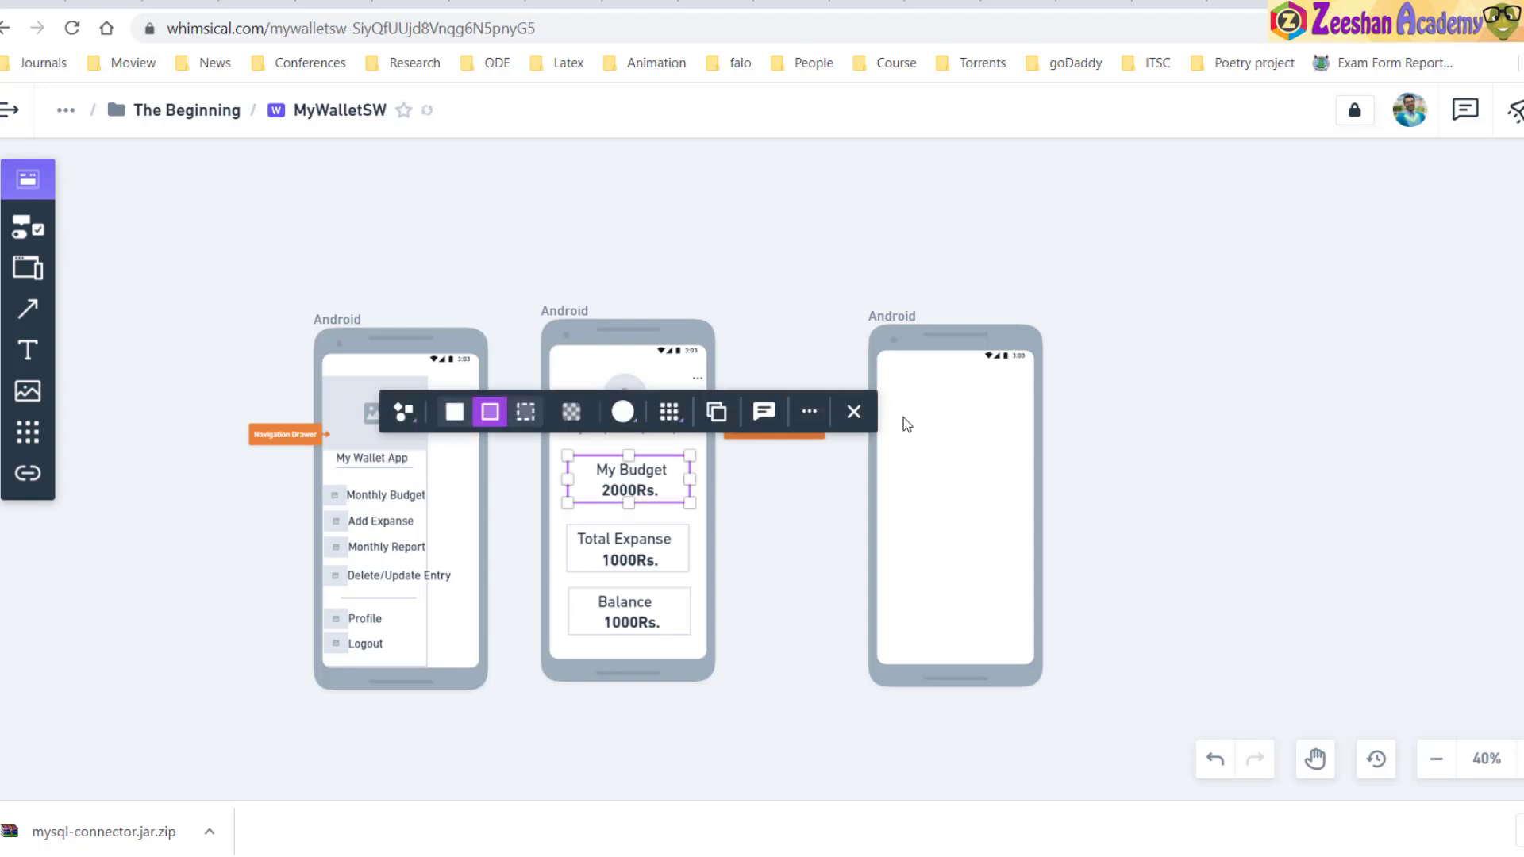
key("Escape")
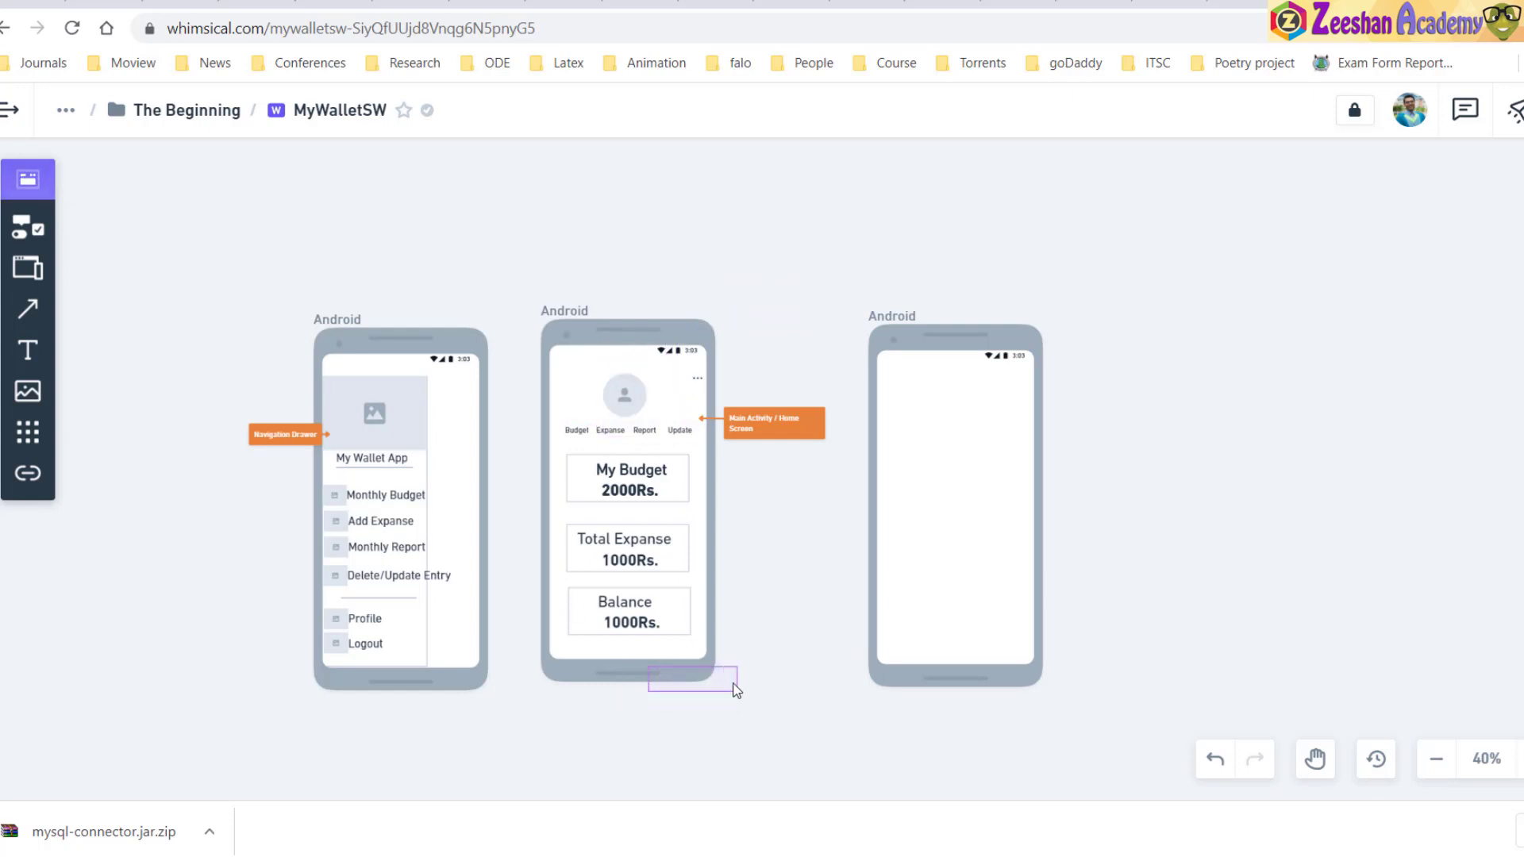
Shift the home screen phone slightly down toward its annotation and duplicate the whole phone with its contents
left_click(552, 317)
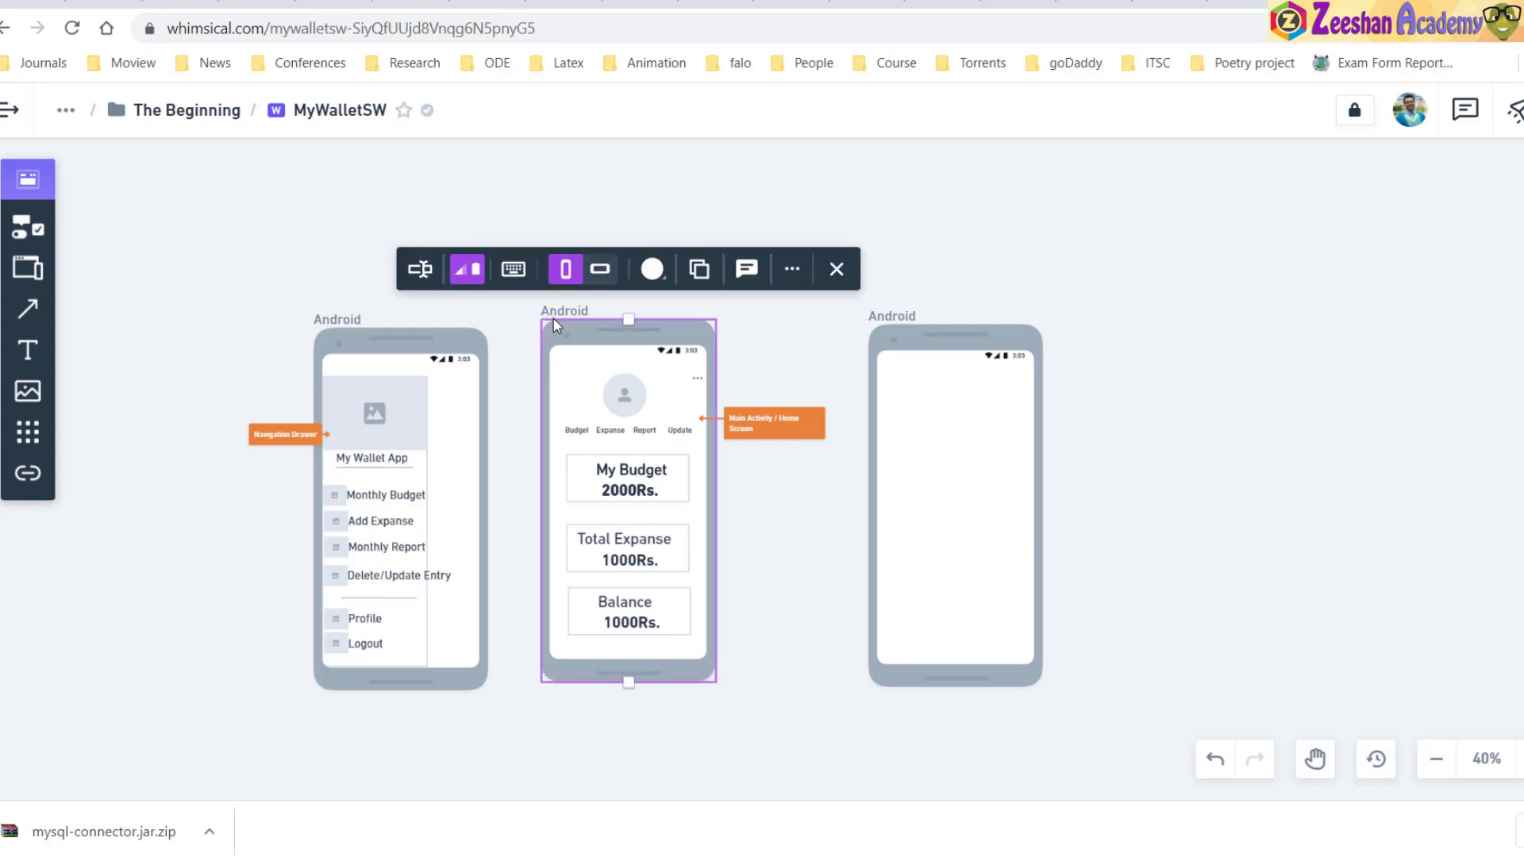
mouse_move(555, 323)
left_mouse_down()
mouse_move(548, 354)
mouse_move(561, 327)
left_mouse_up()
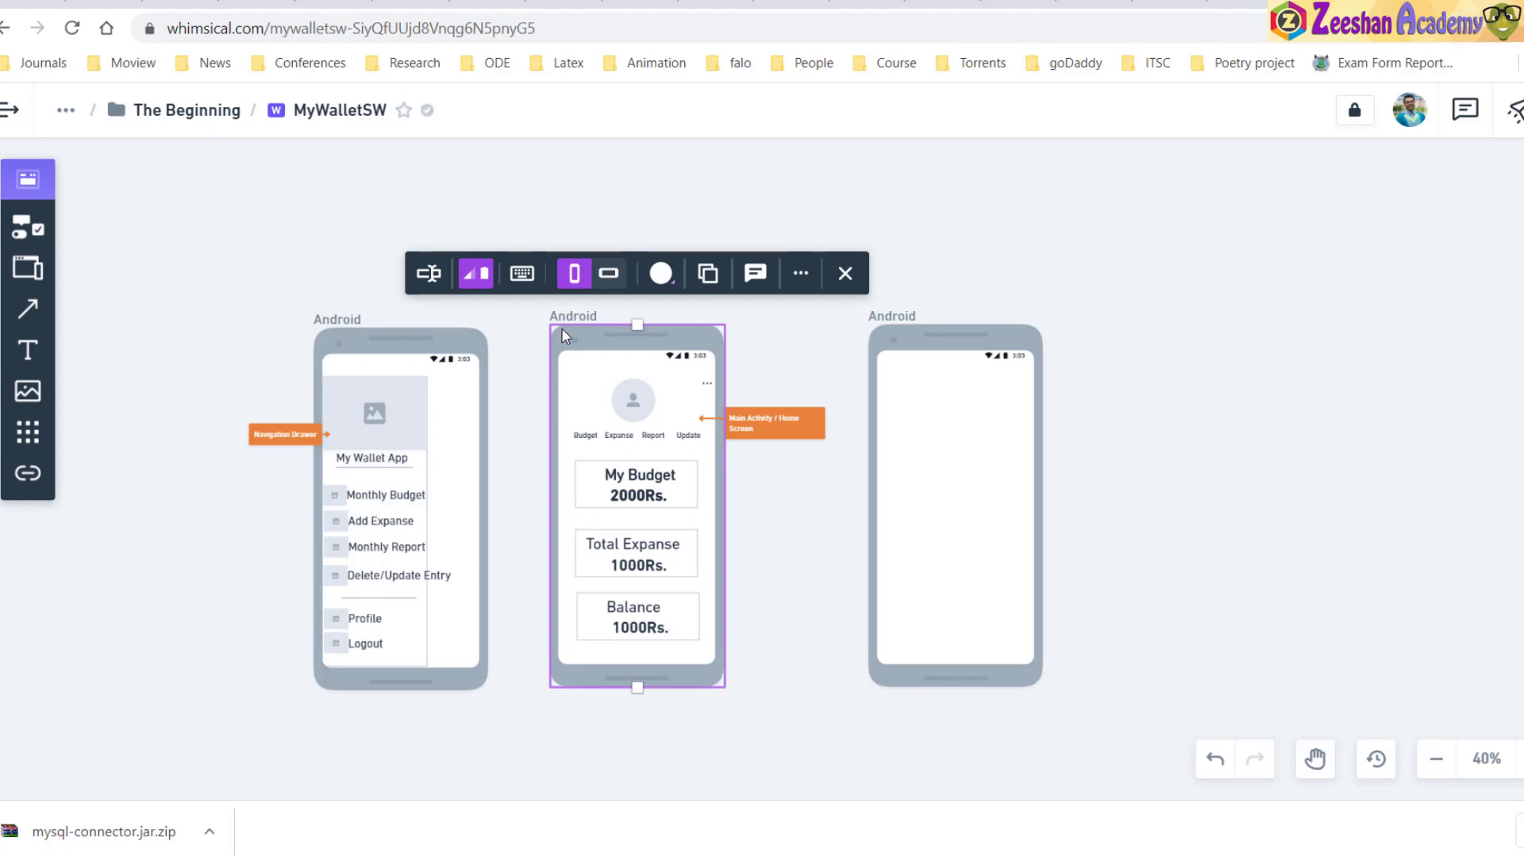
key("ctrl+d")
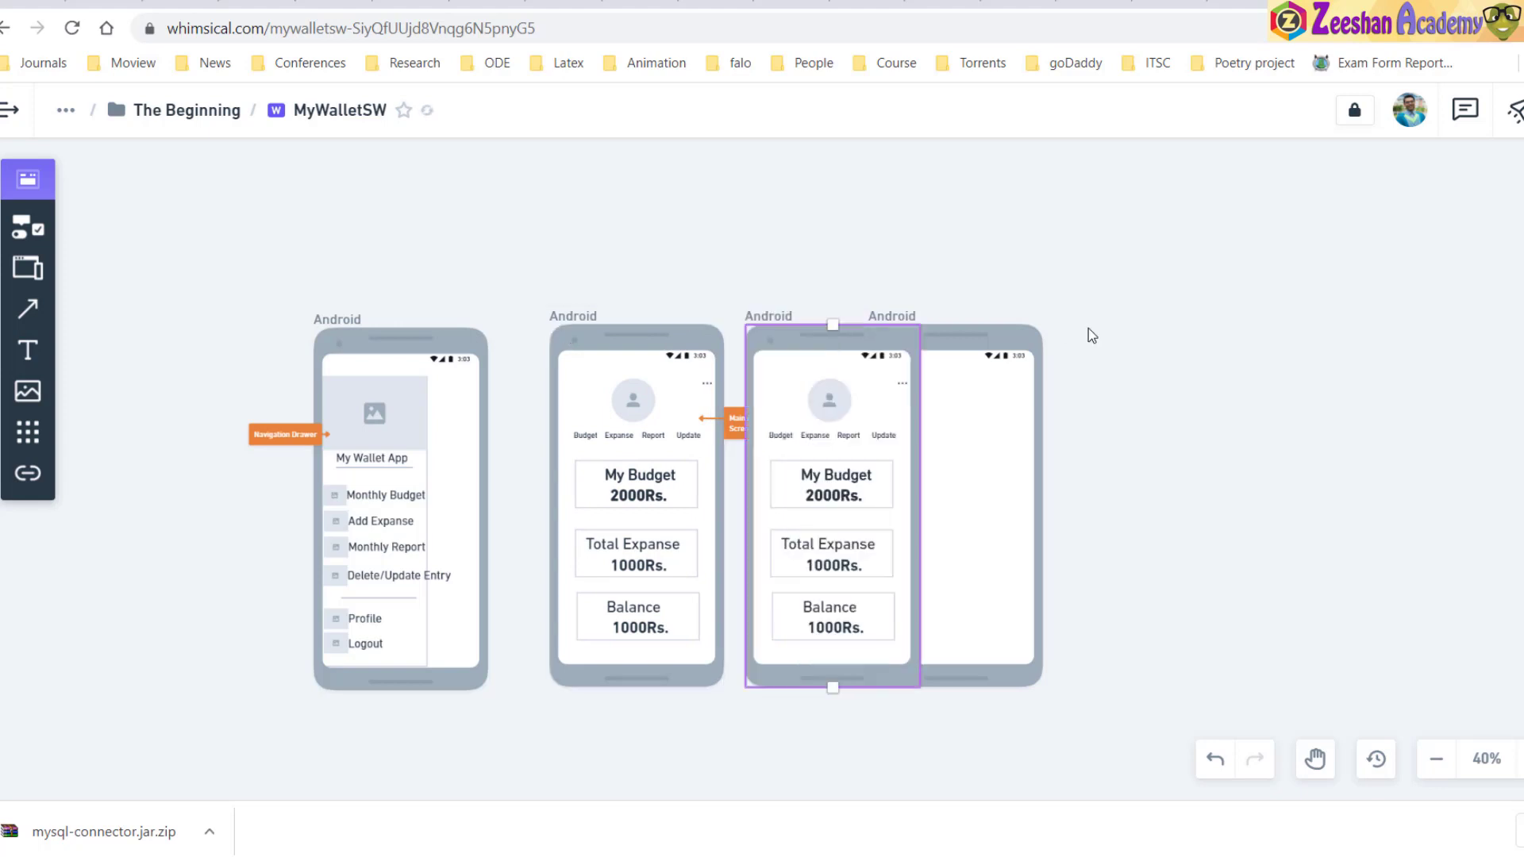
Move the blank Android frame further right and place the home screen copy between it and the "Main Activity / Home Screen" annotation
left_click_drag(960, 339, 1207, 325)
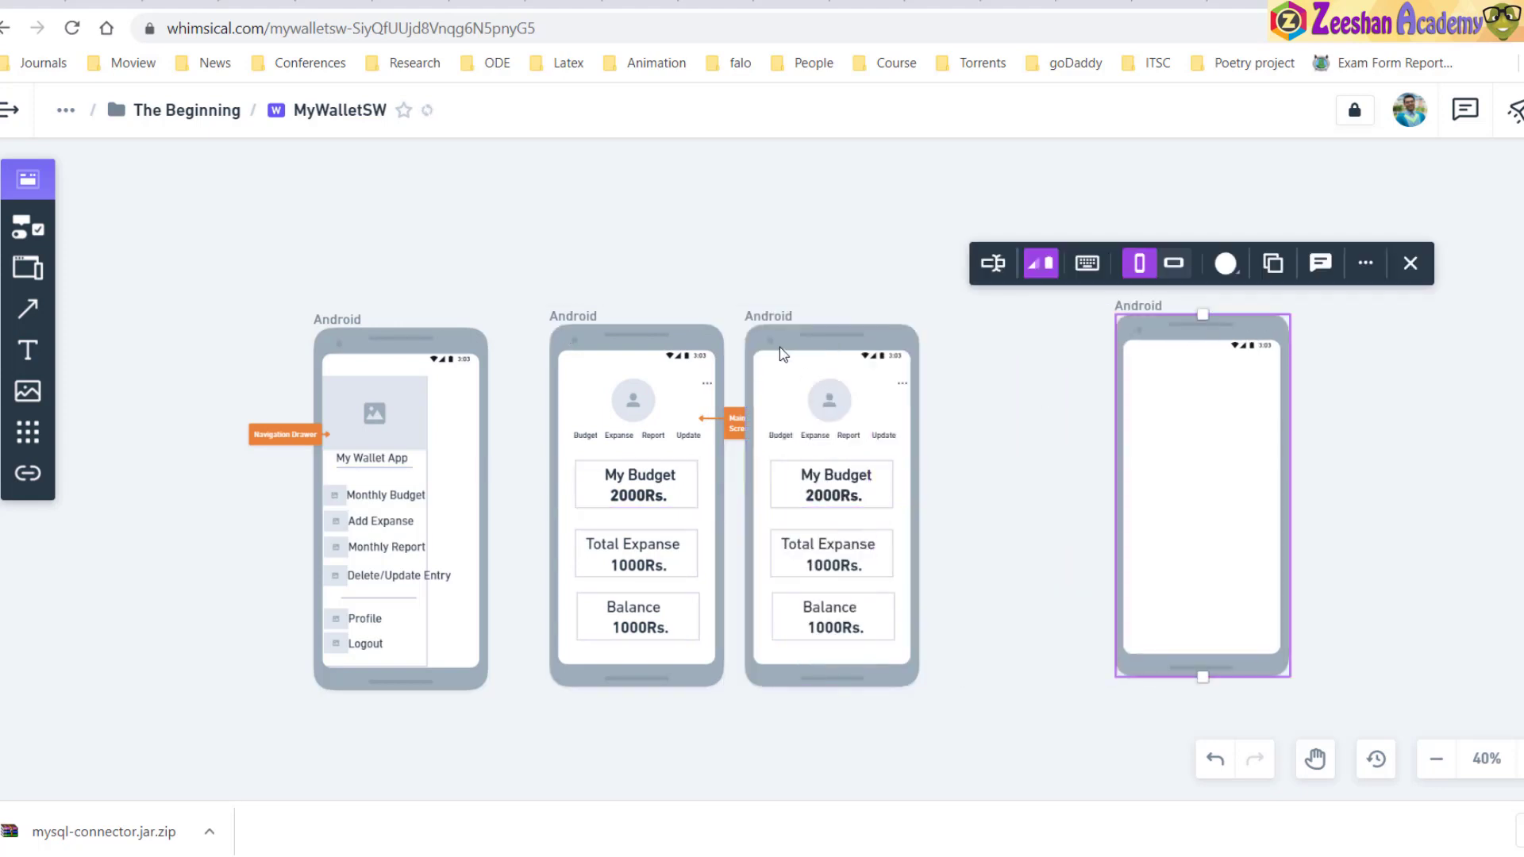
key("Escape")
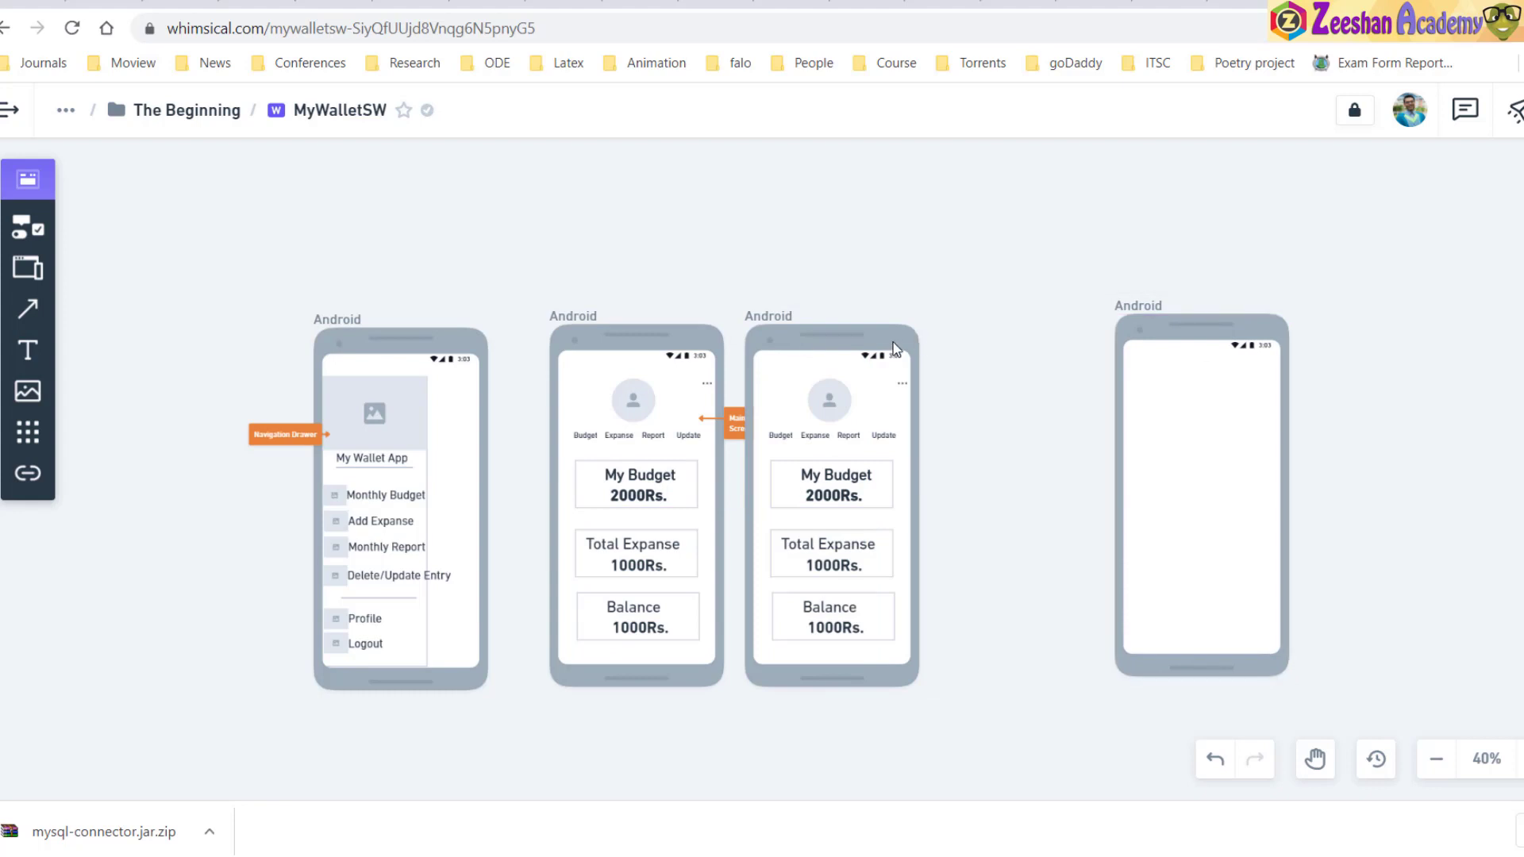
left_click(768, 318)
left_click_drag(785, 335, 887, 325)
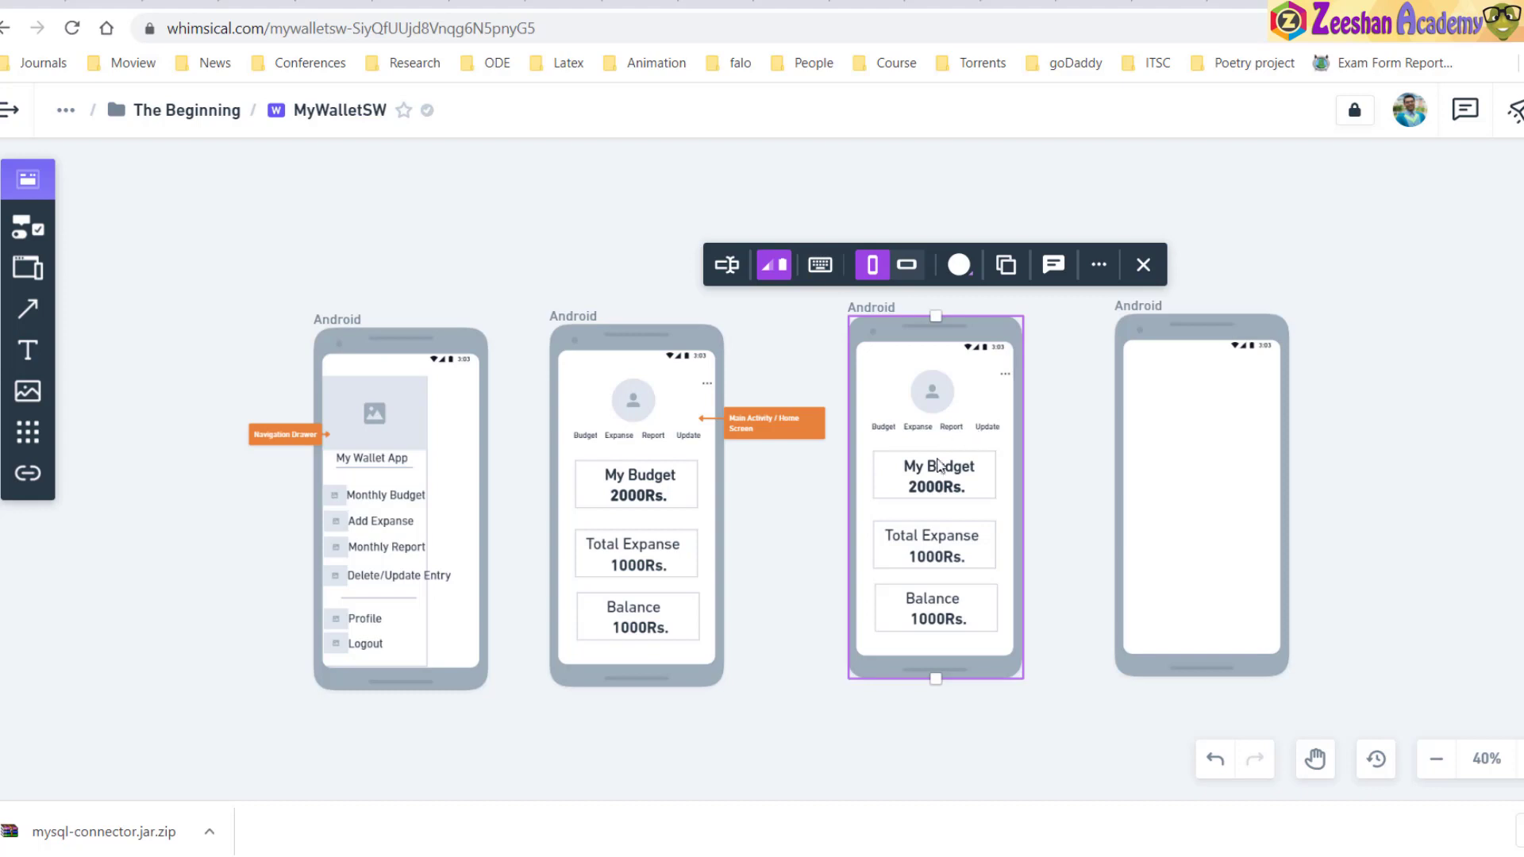
Delete the "My Budget" title and amount and the entire "Total Expanse" card from the copied phone
left_click(928, 498)
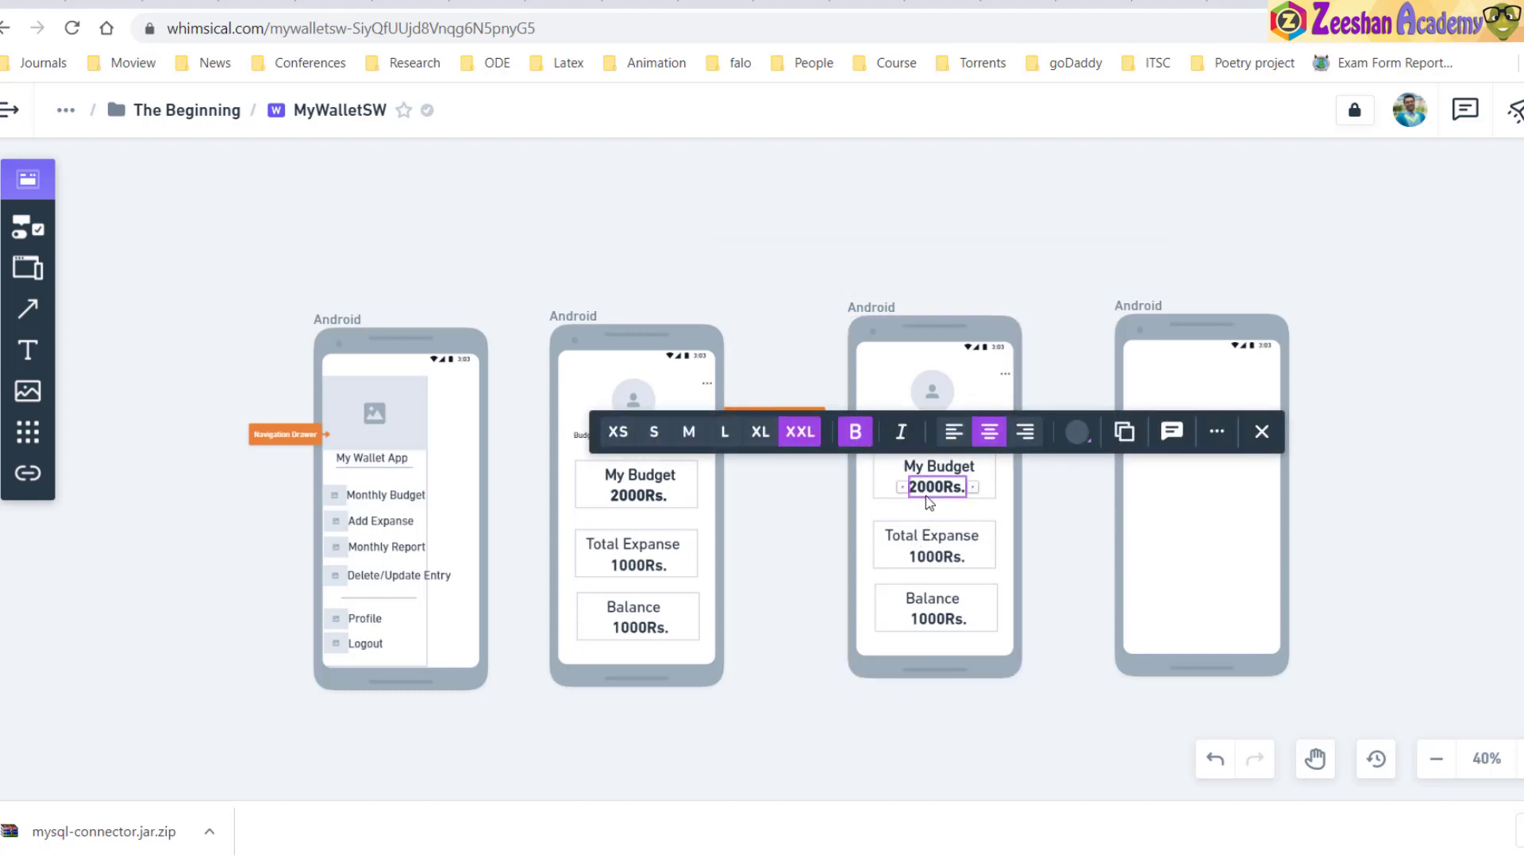
key("Escape")
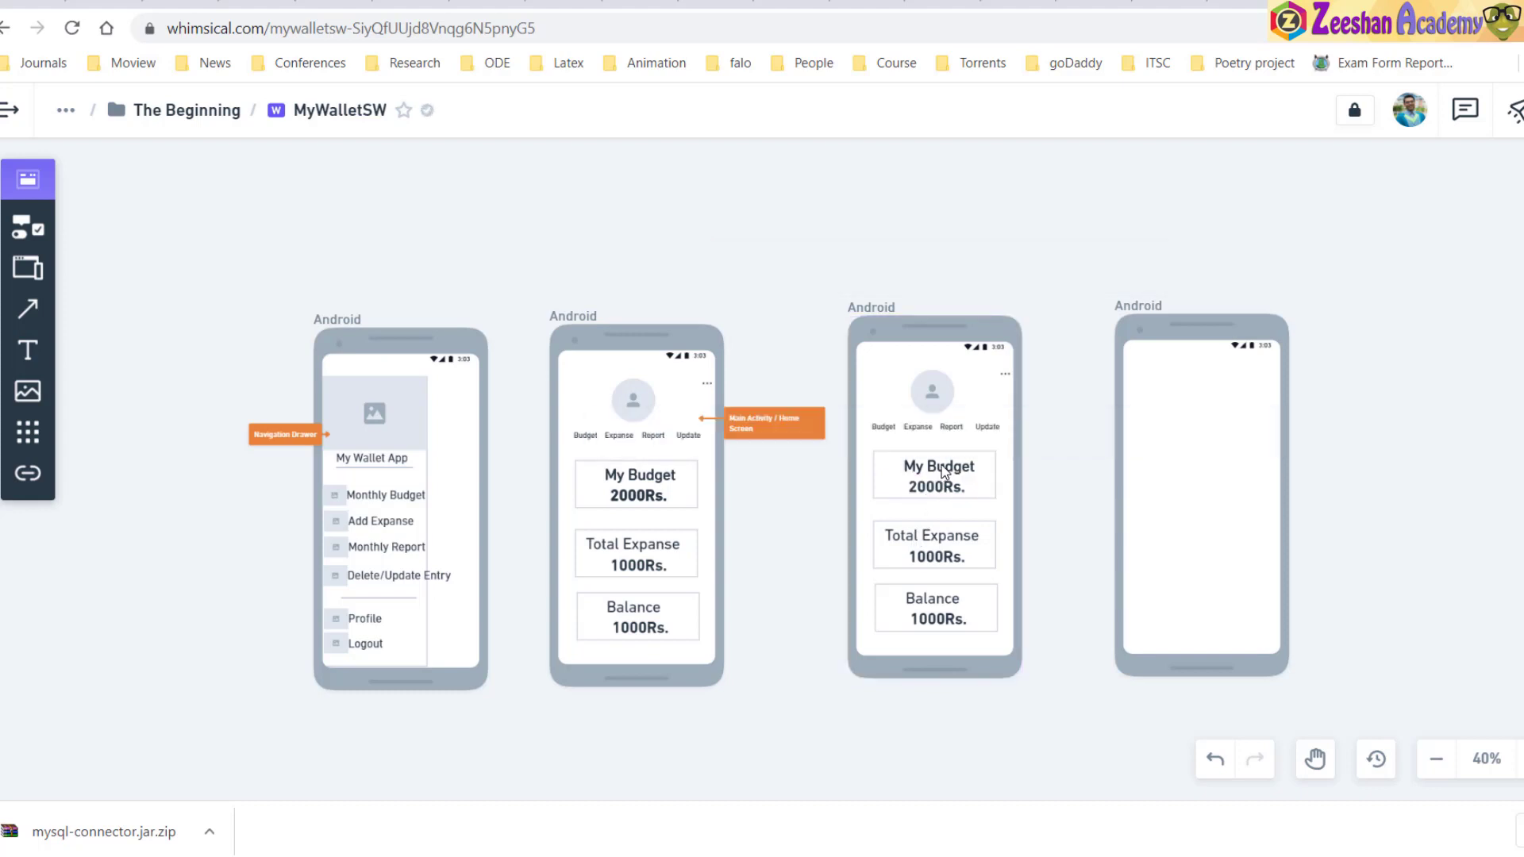
left_click(945, 471)
key("Escape")
left_click(941, 475)
key("Delete")
left_click(938, 496)
key("Delete")
left_click(944, 533)
key("Delete")
left_click(953, 553)
key("Delete")
left_click(953, 546)
key("Delete")
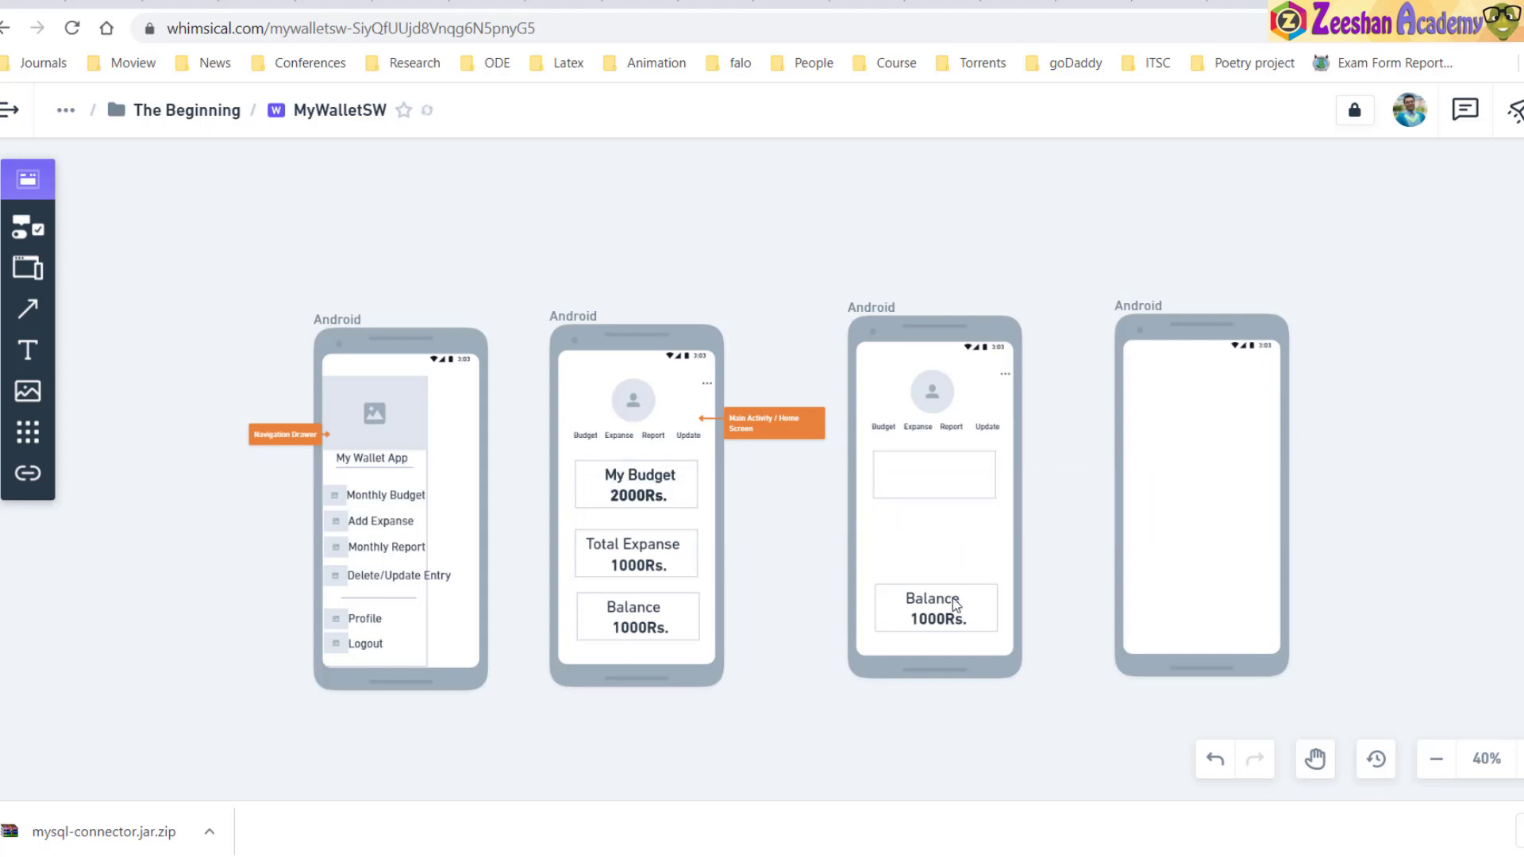
Delete the "Balance" card and the empty budget box from the copied phone
left_click(957, 623)
key("Delete")
left_click(937, 607)
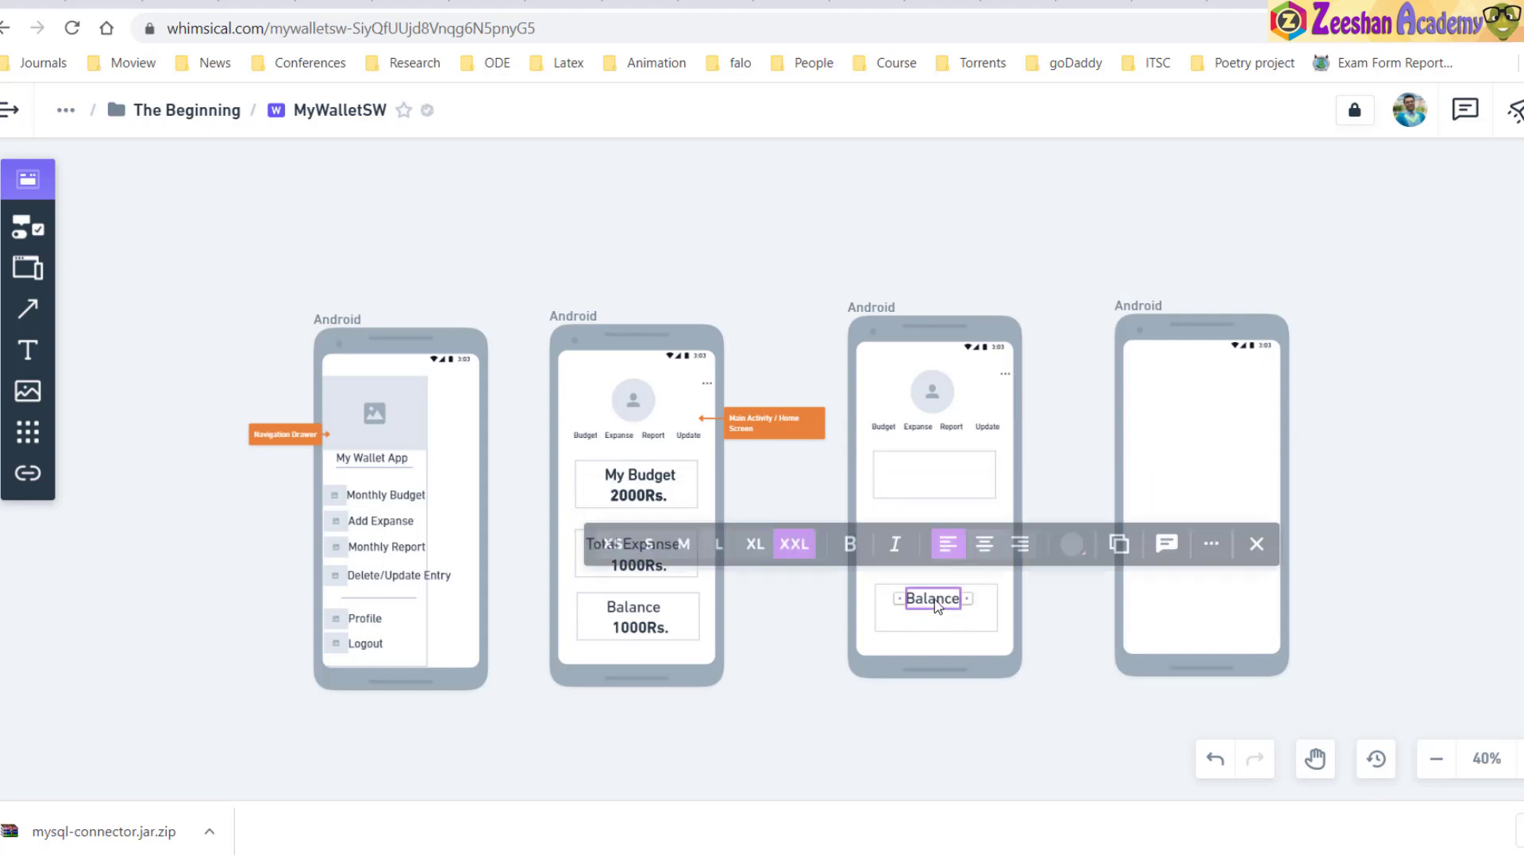
key("Delete")
left_click(935, 602)
key("Delete")
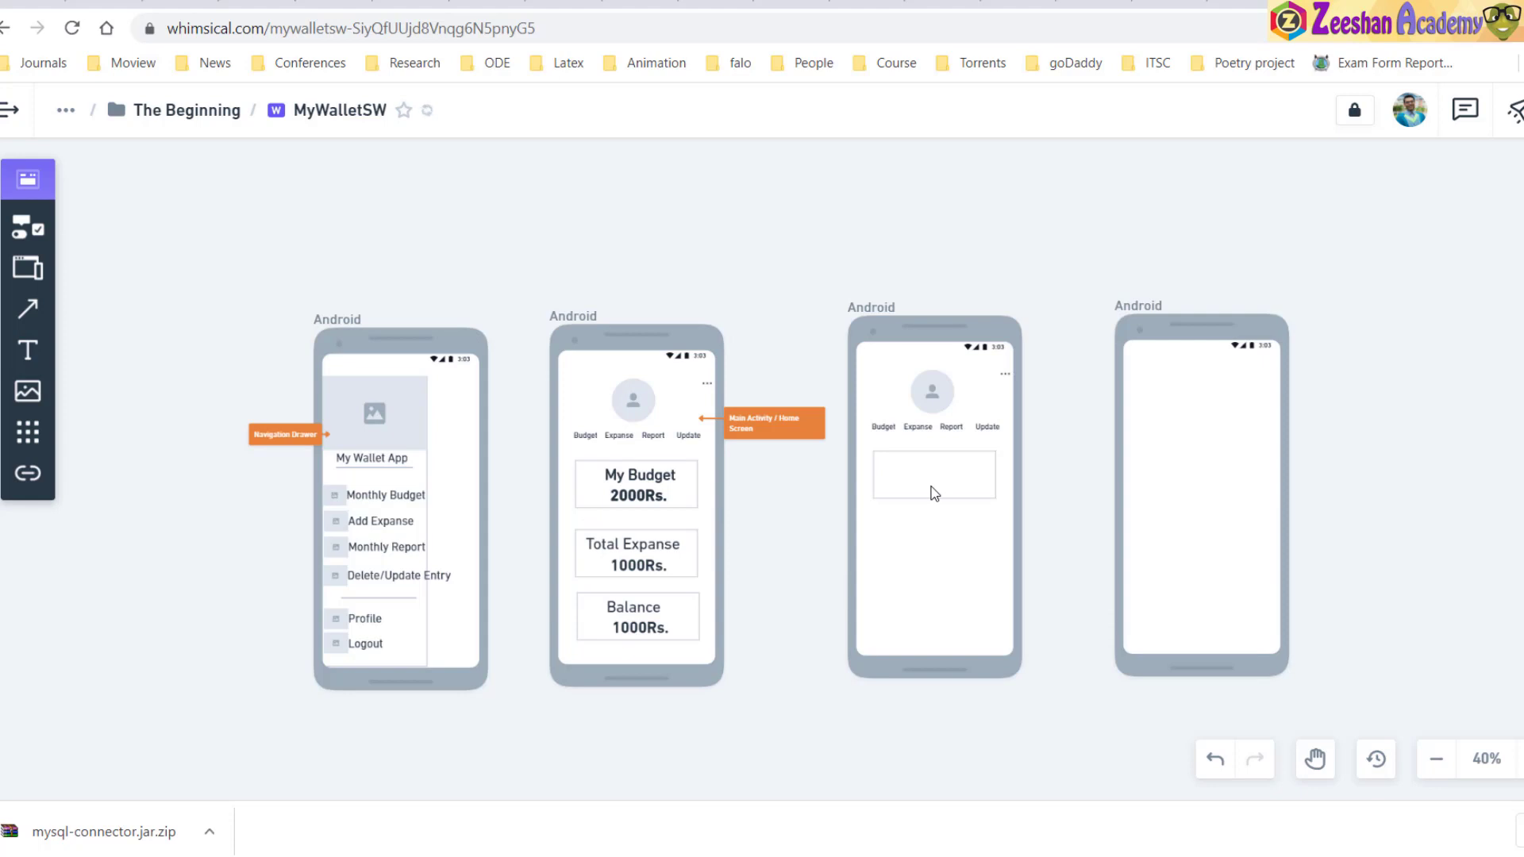
left_click(934, 493)
key("Delete")
Add a text input below the "Budget" to "Update" labels on the copied phone and widen it
left_click(28, 226)
scroll(184, 534, "down", 6)
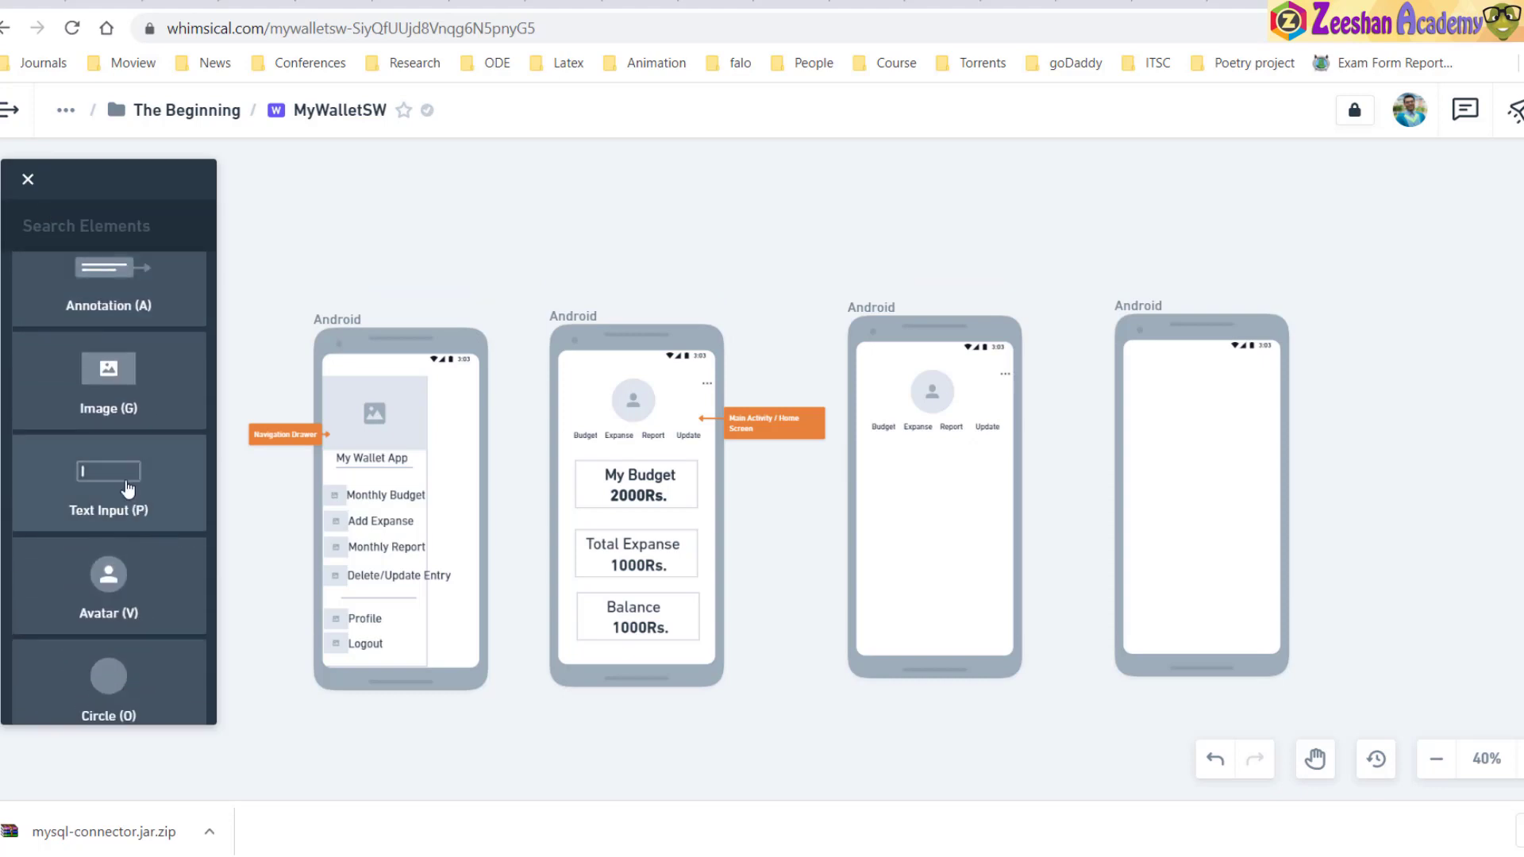
left_click(141, 511)
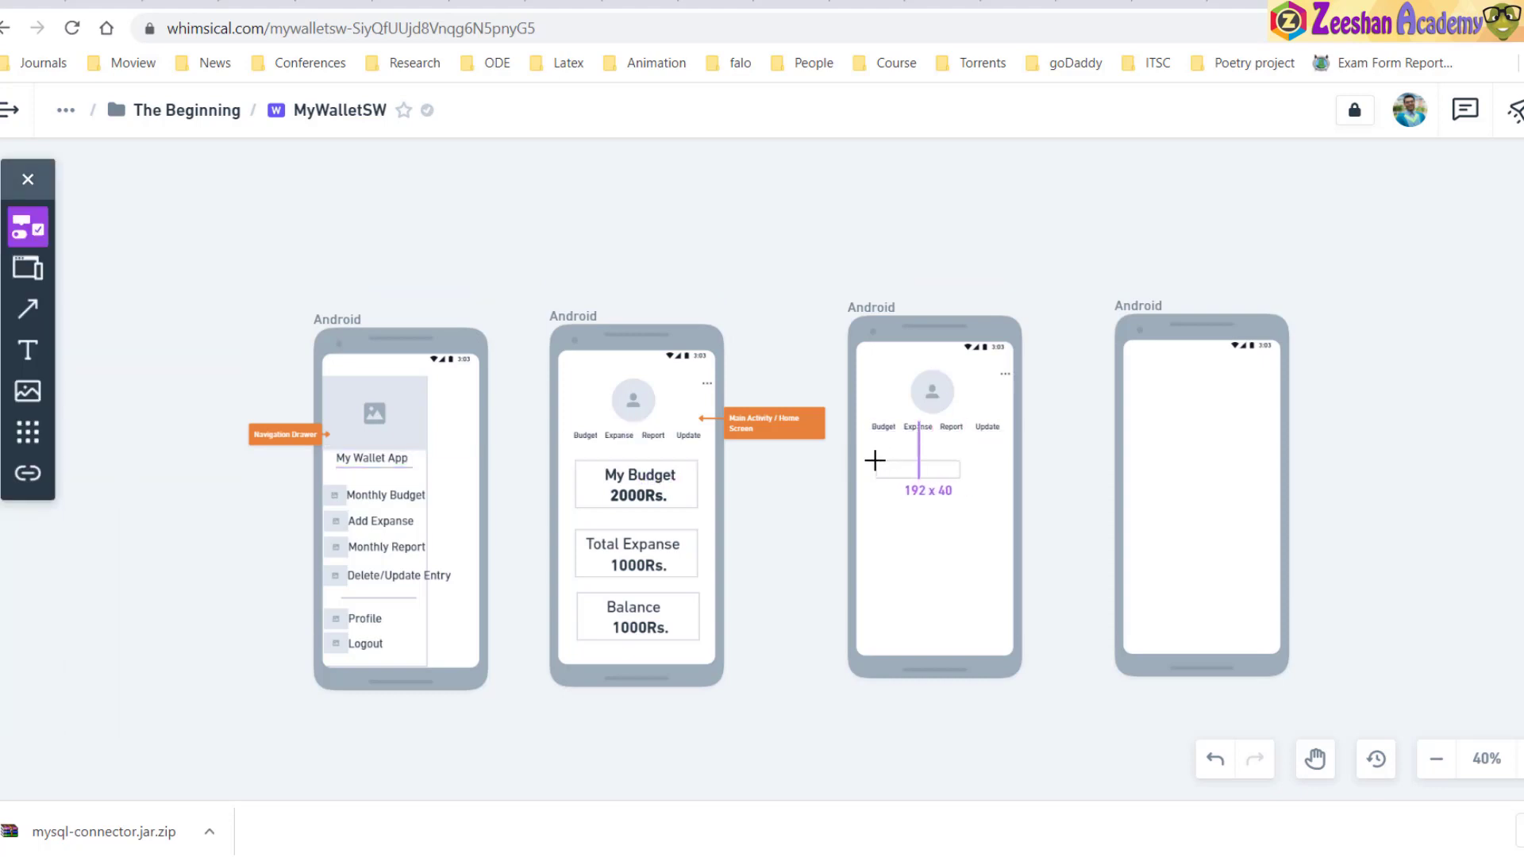
left_click(878, 460)
left_click_drag(973, 473, 992, 470)
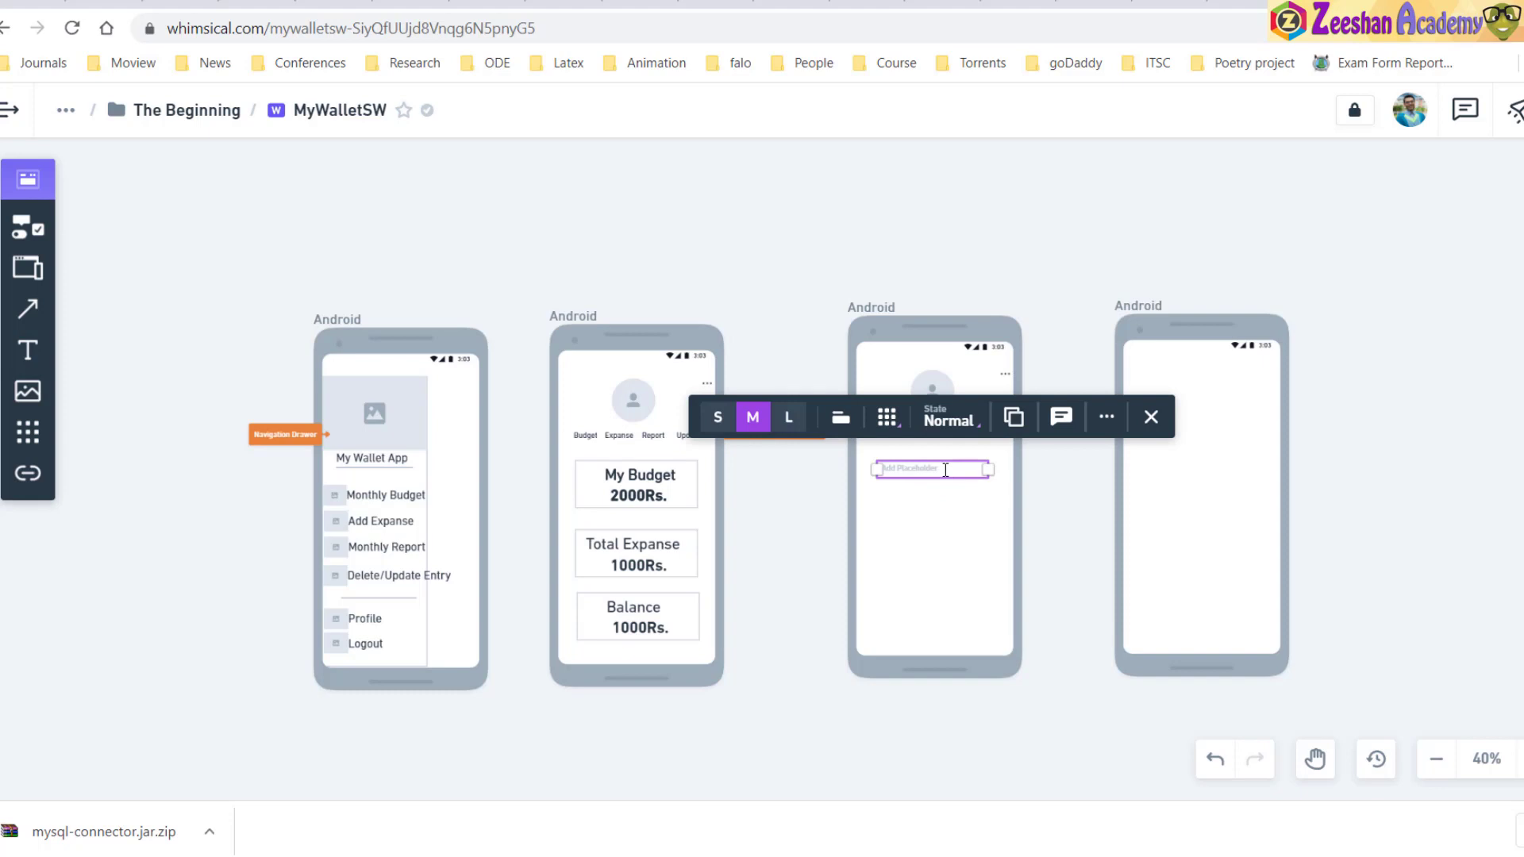
Set the new text input's placeholder to "Expance TypeAndroid"
left_click(945, 469)
type("Expanse Type")
type("(decimal")
scroll(976, 537, "up", 5)
left_click(1095, 448)
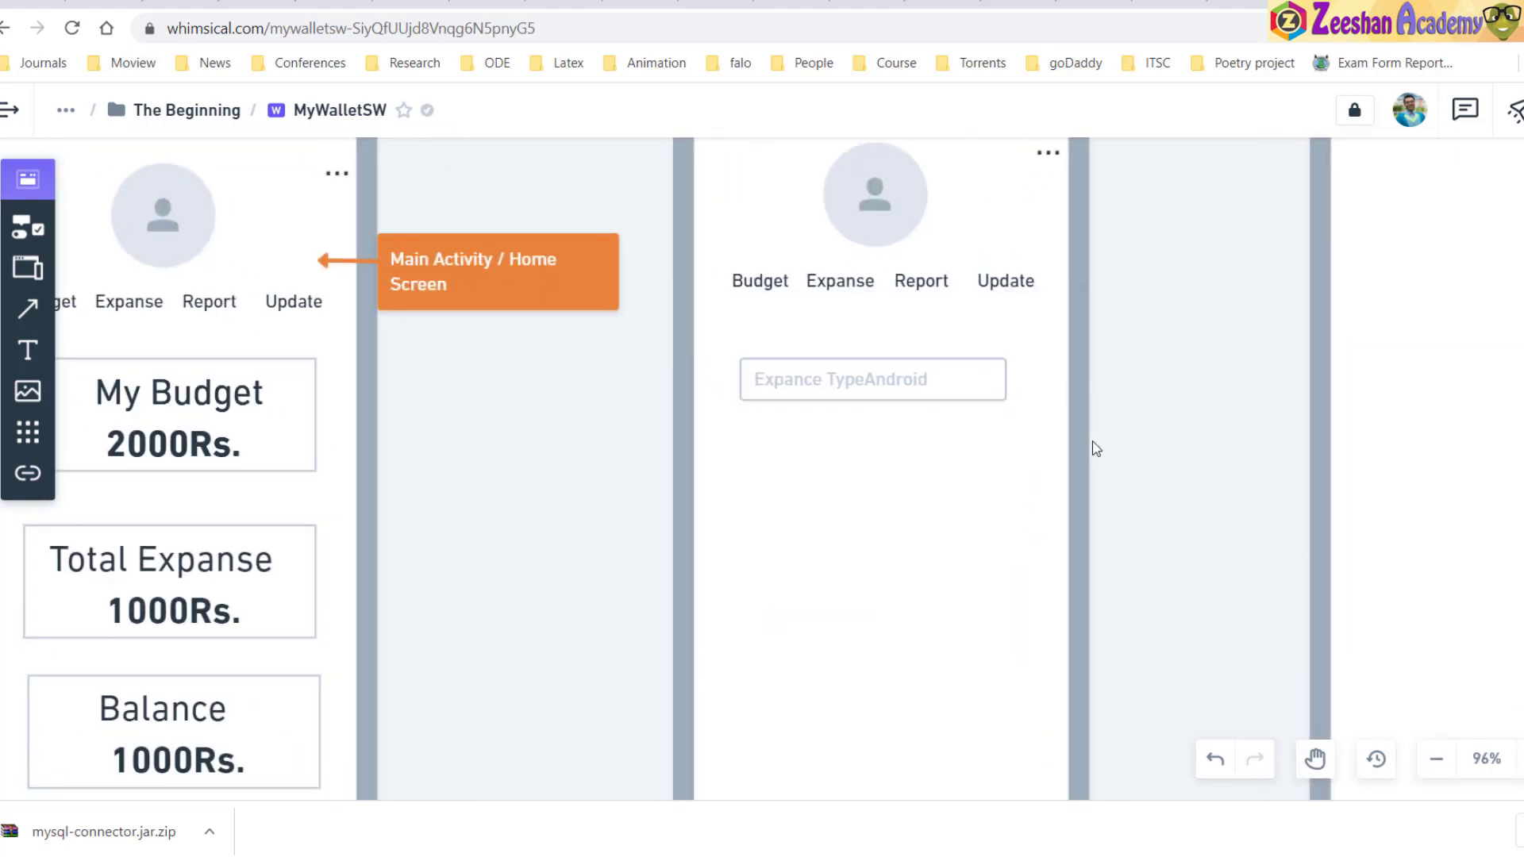
Move the "Expance TypeAndroid" field slightly up and to the left
left_click(875, 392)
left_click(875, 392)
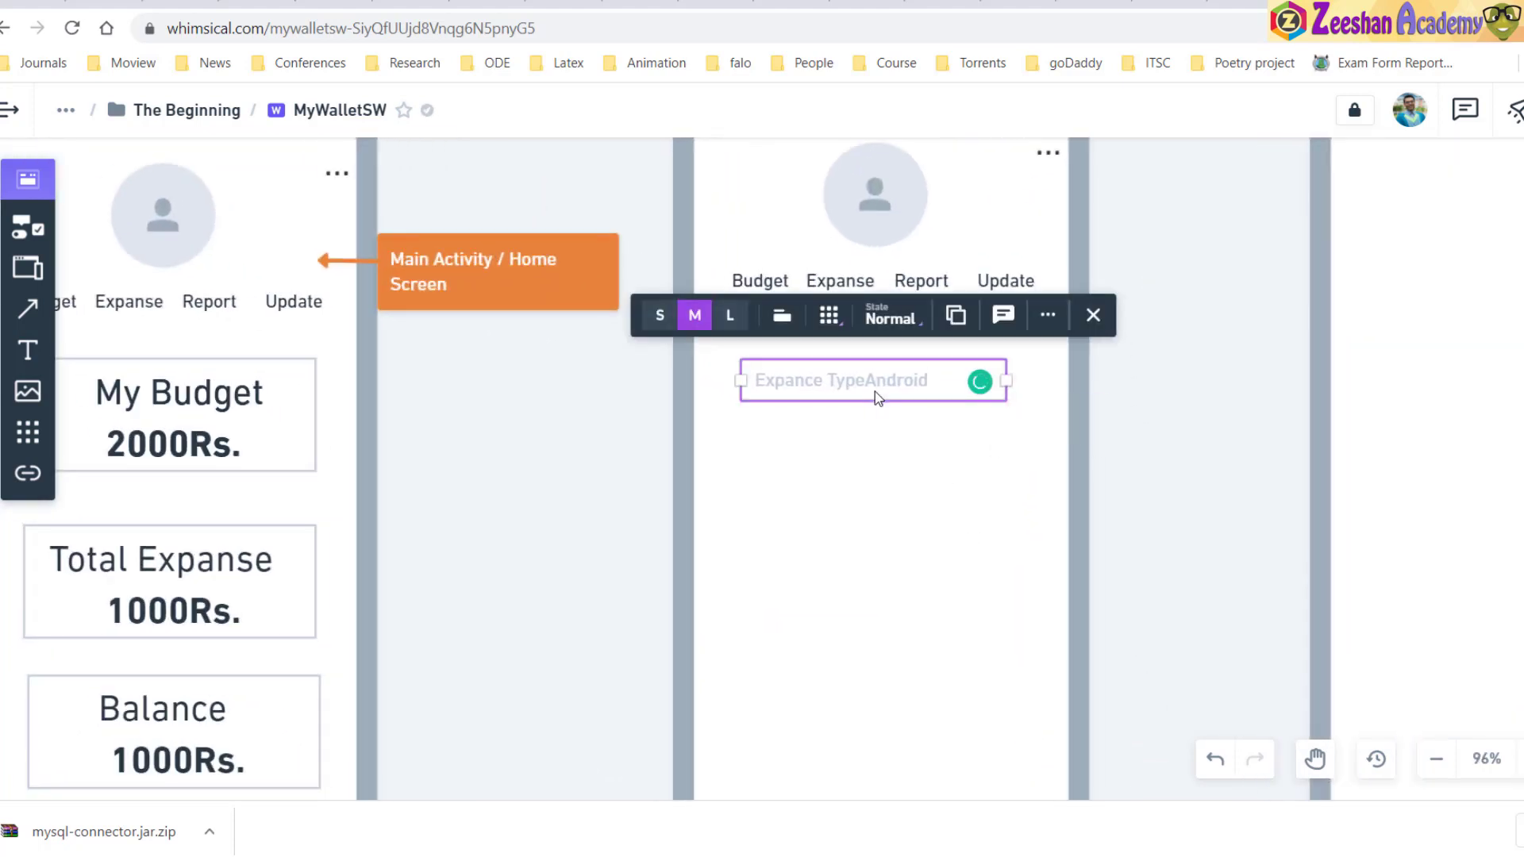
left_click(1275, 379)
left_click(993, 378)
mouse_move(992, 378)
left_mouse_down()
mouse_move(992, 425)
mouse_move(973, 371)
left_mouse_up()
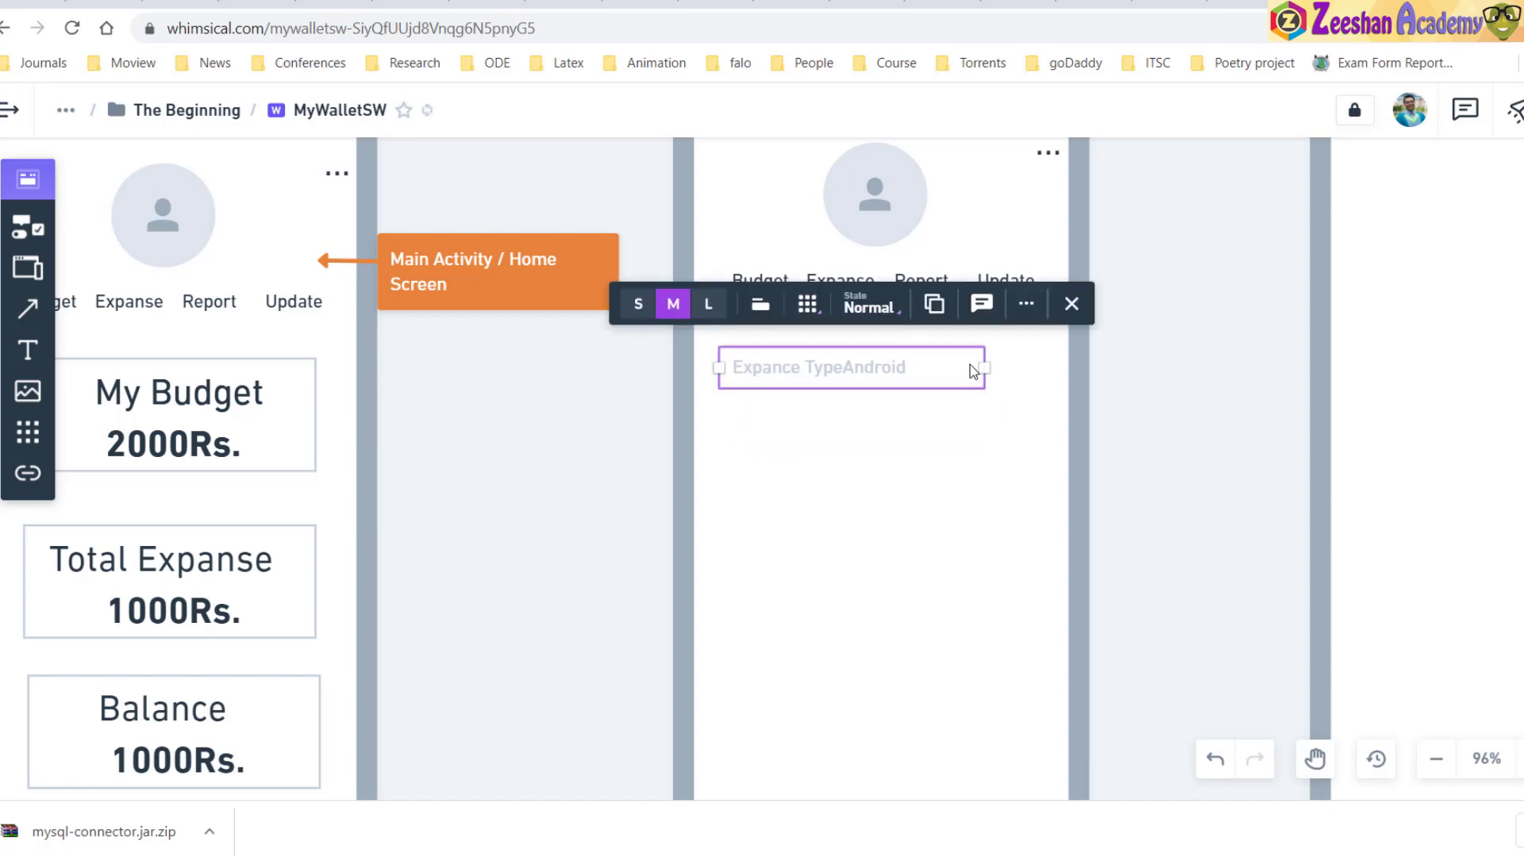
Duplicate the "Expance TypeAndroid" field directly below itself and set the copy's placeholder to "Amount"
left_click(939, 432)
left_click(893, 383)
left_click_drag(893, 385, 902, 474)
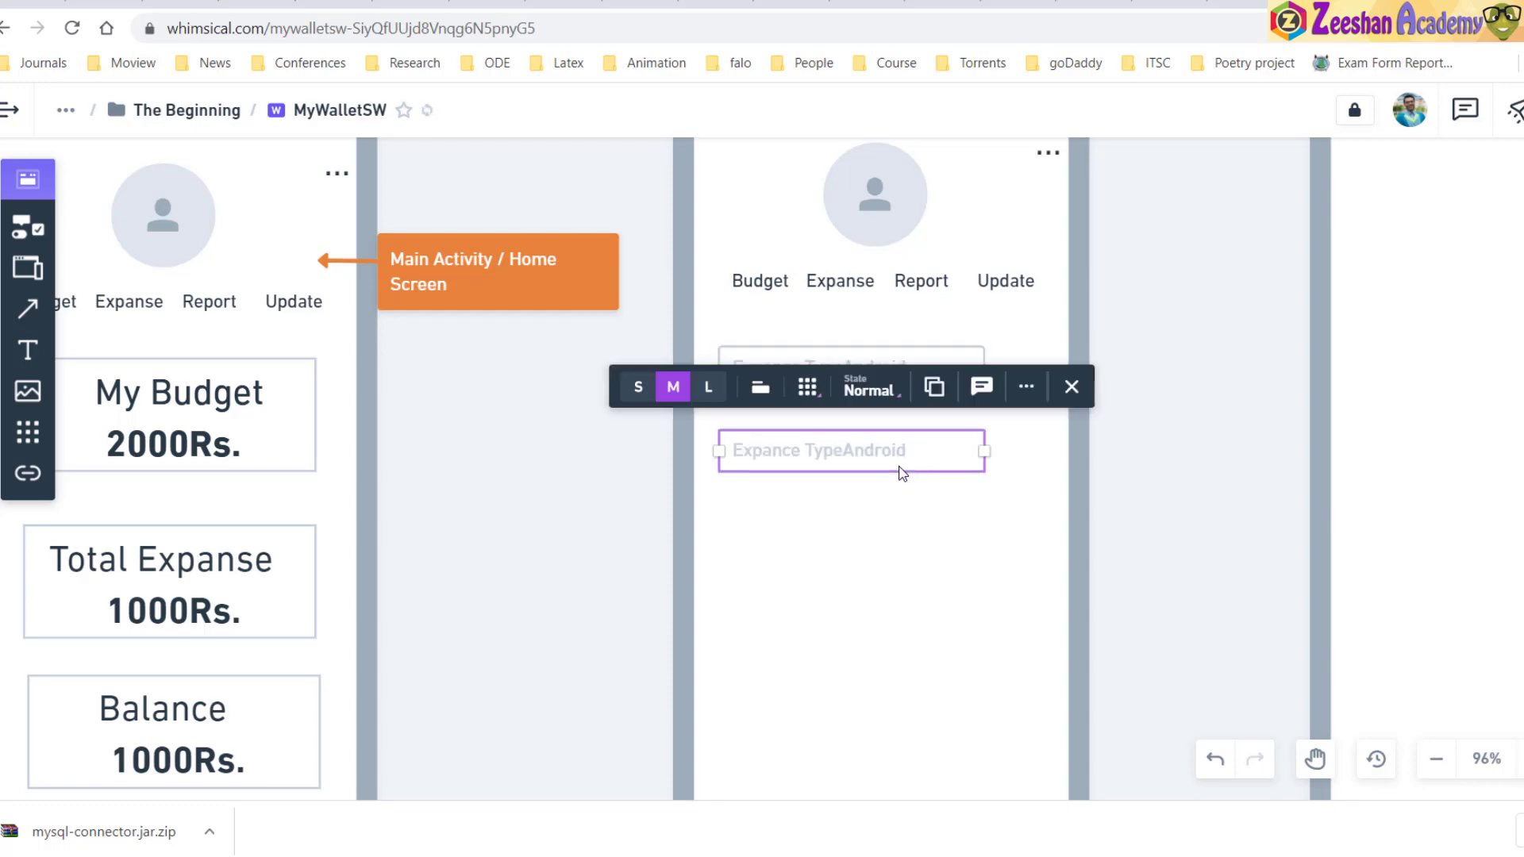
left_click(900, 468)
key("ctrl+a")
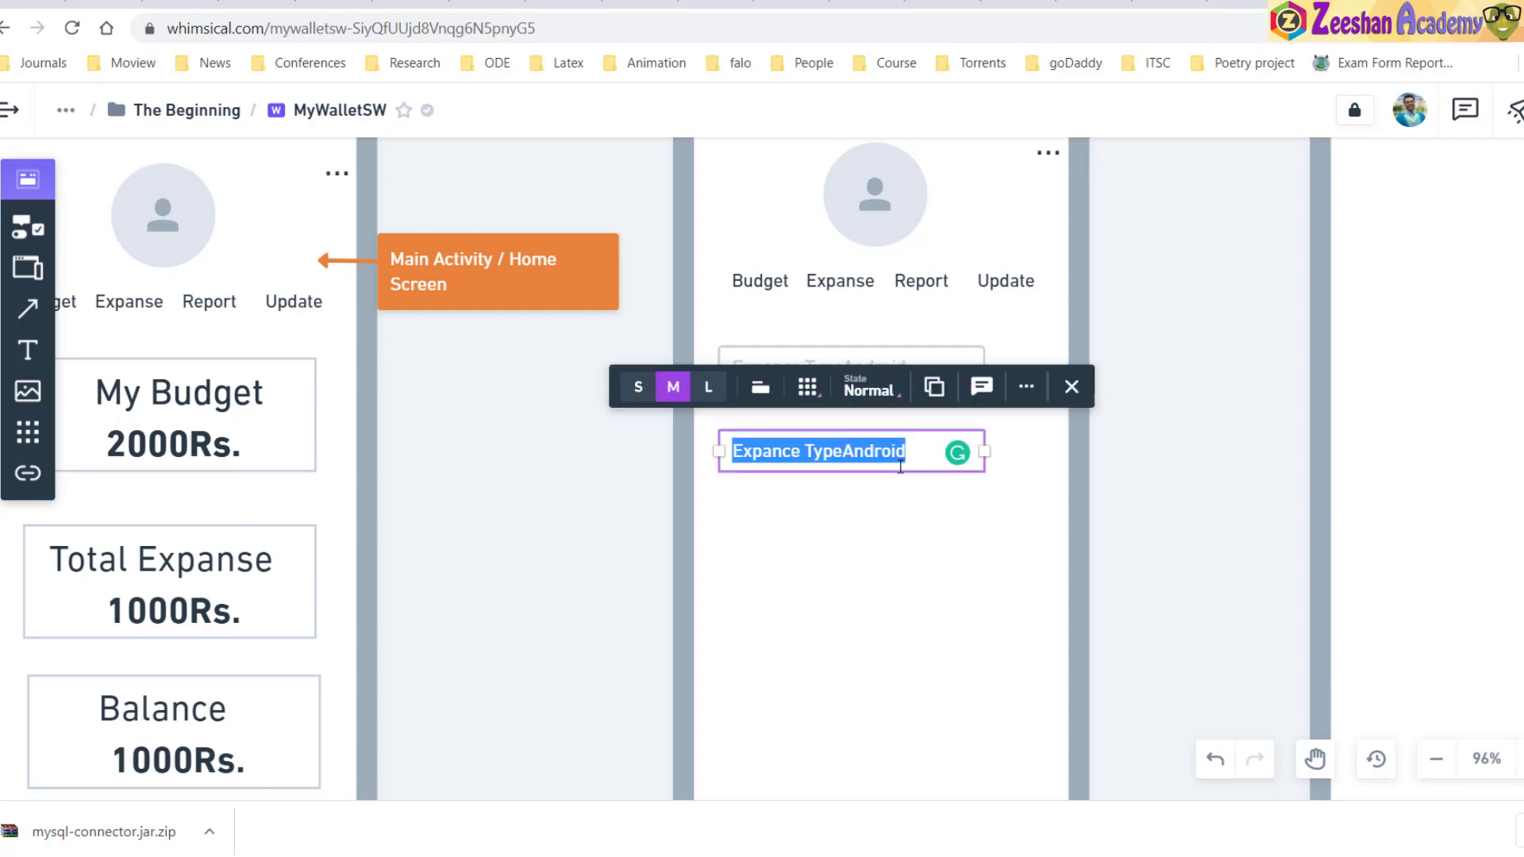
type("Amount")
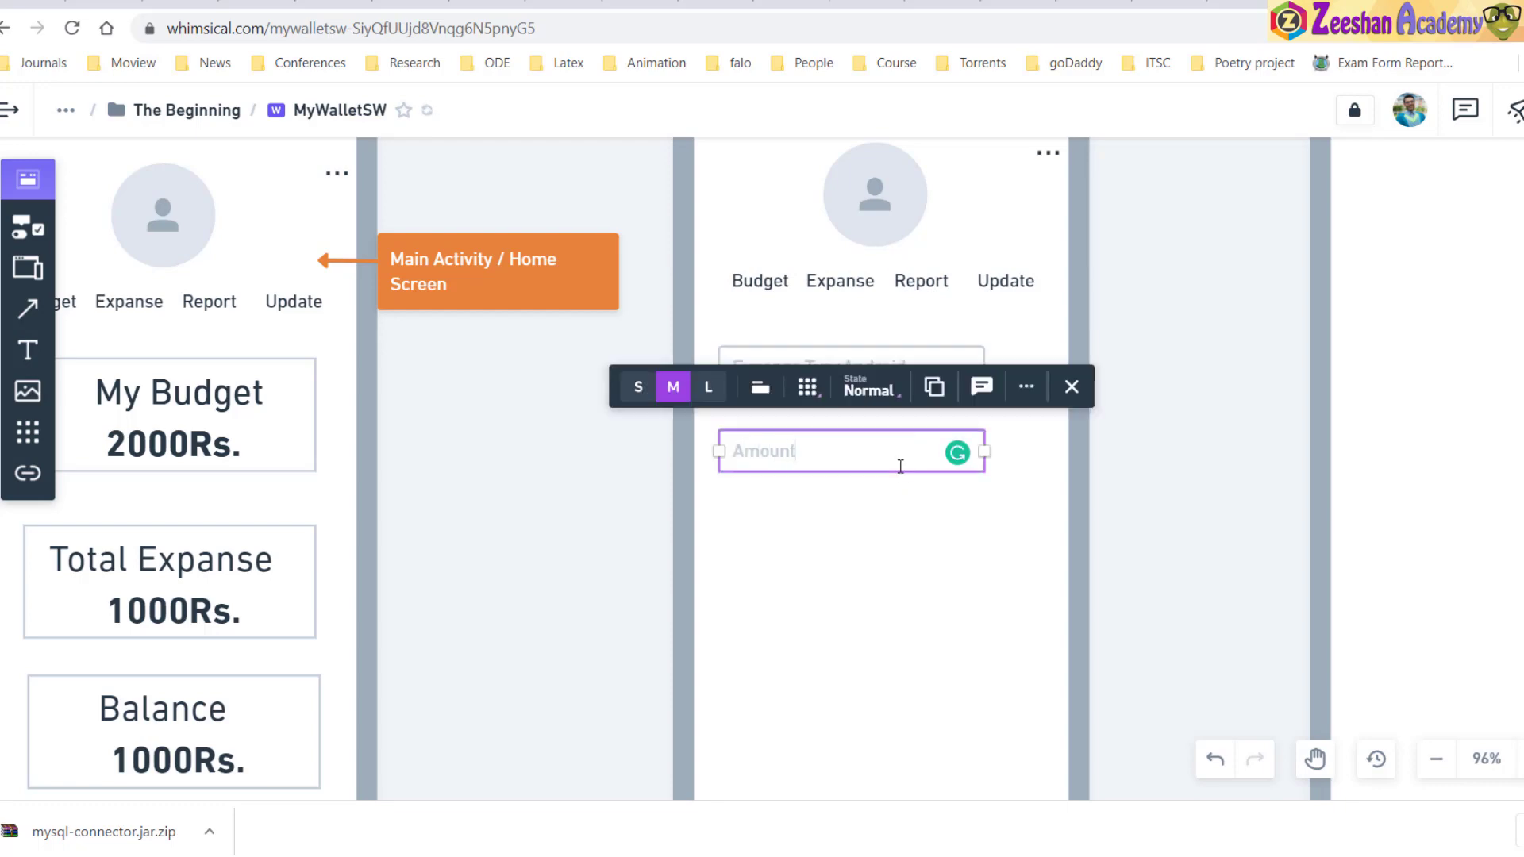
left_click(1114, 511)
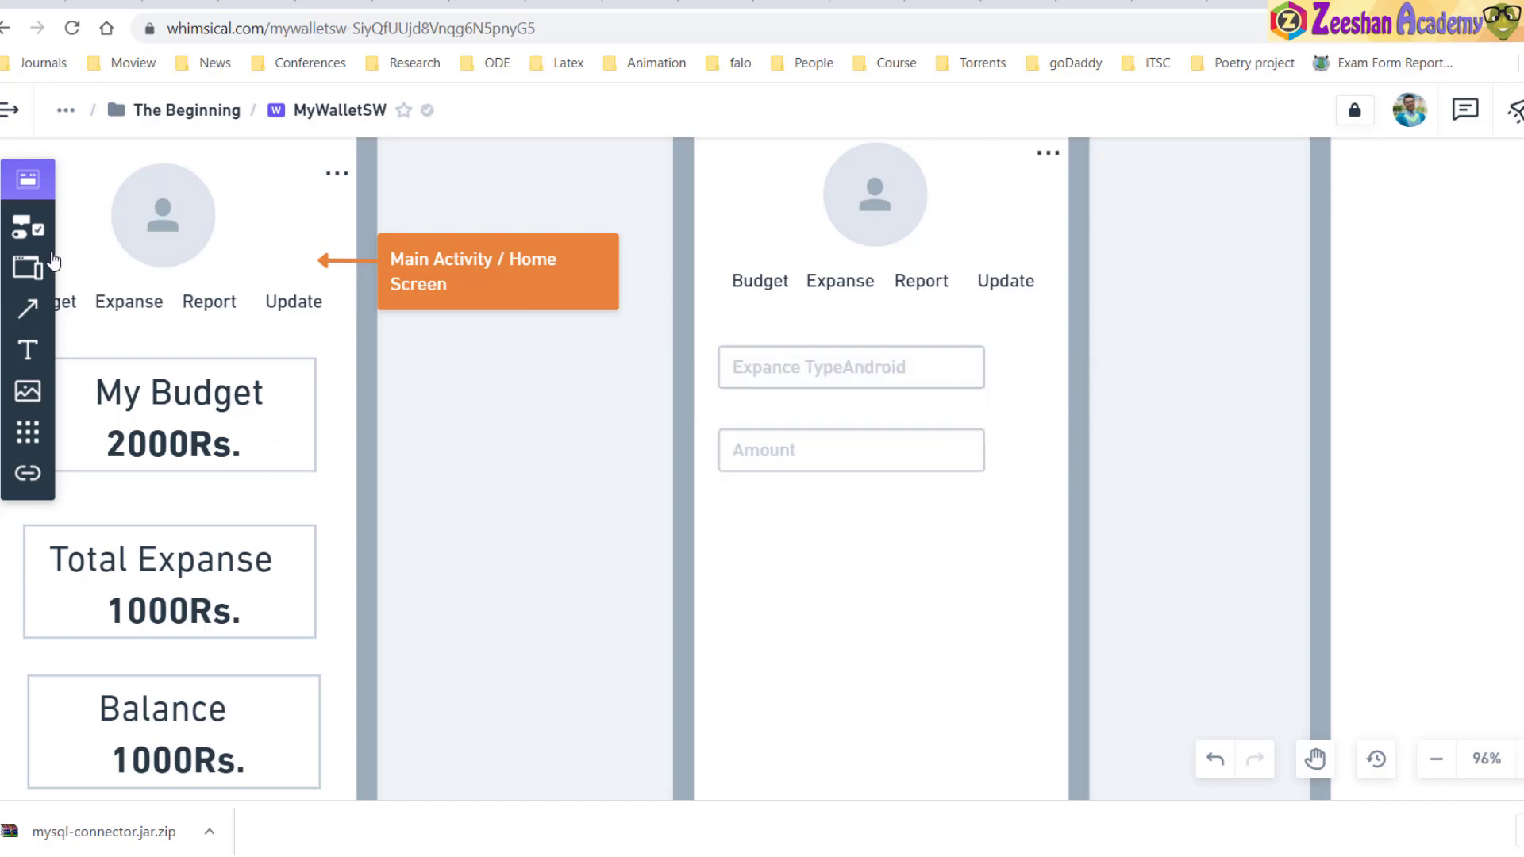
Look through the whole element library for an element suitable for entering a date
left_click(27, 228)
scroll(178, 515, "down", 5)
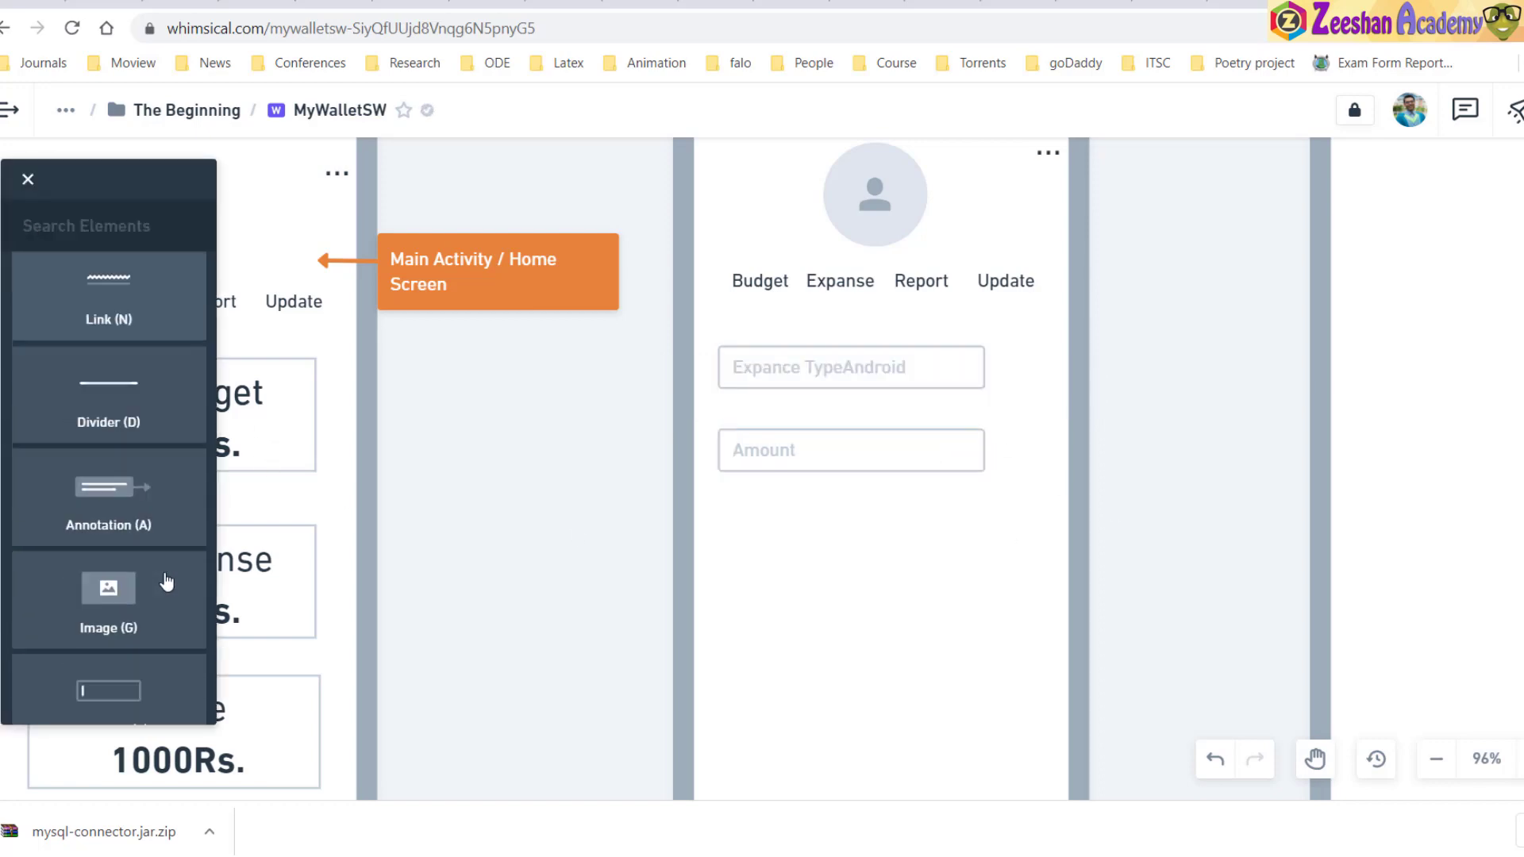
scroll(166, 582, "down", 8)
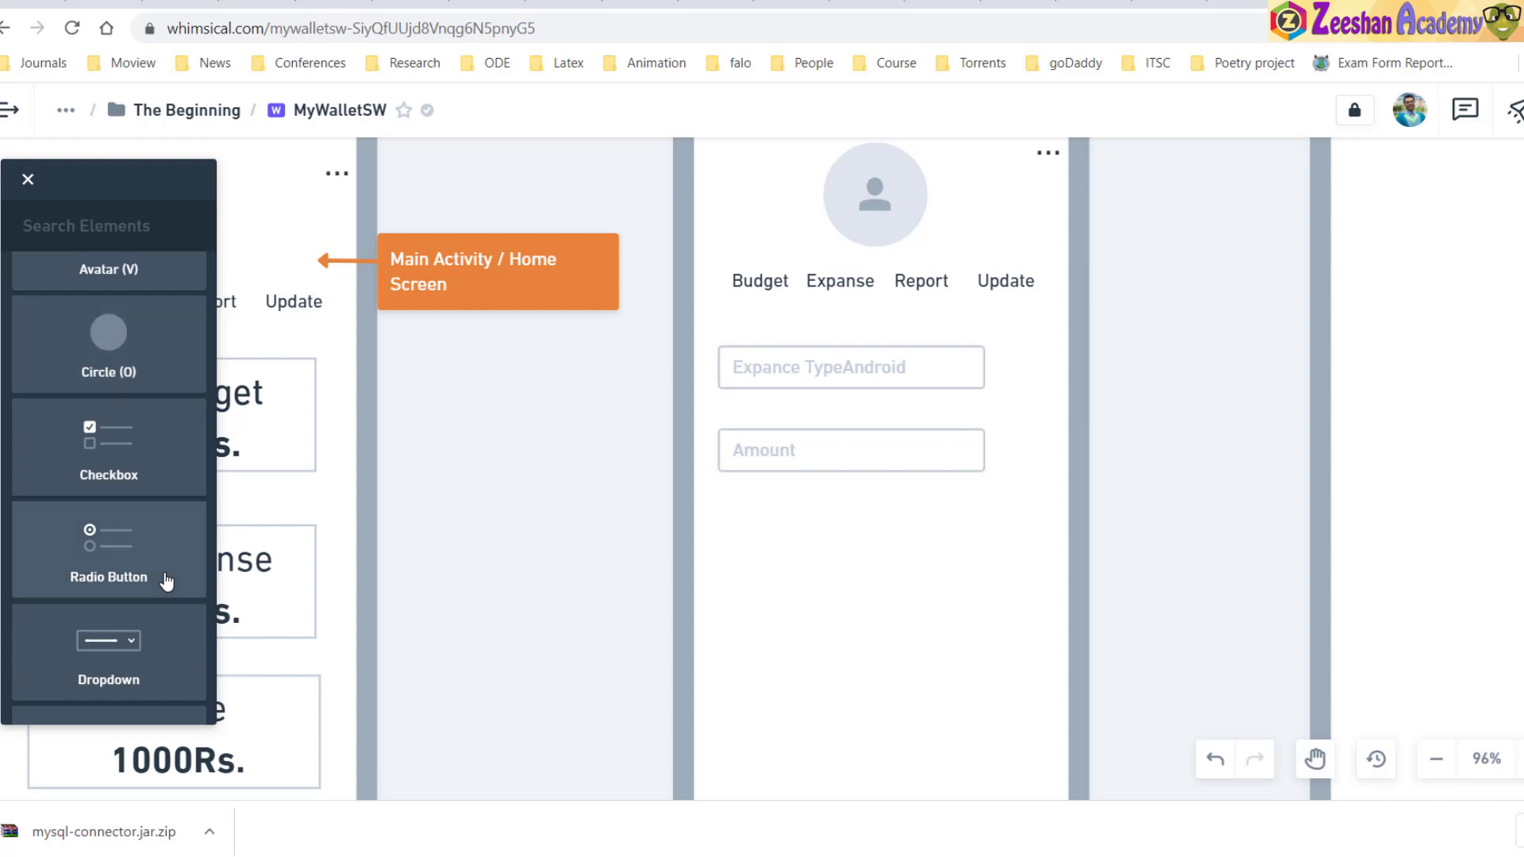
scroll(166, 581, "down", 5)
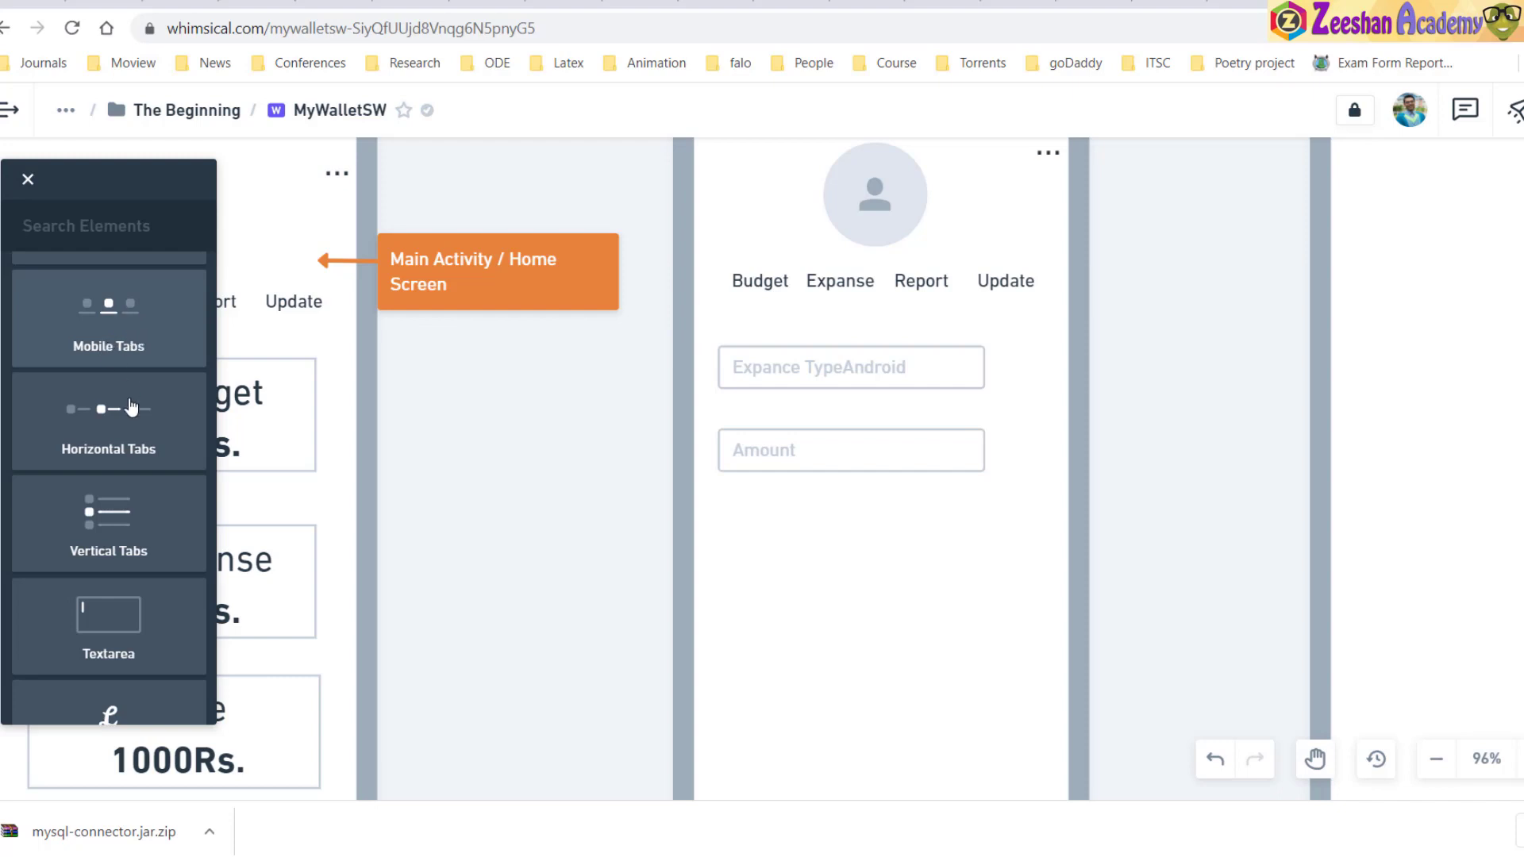
scroll(92, 539, "down", 1)
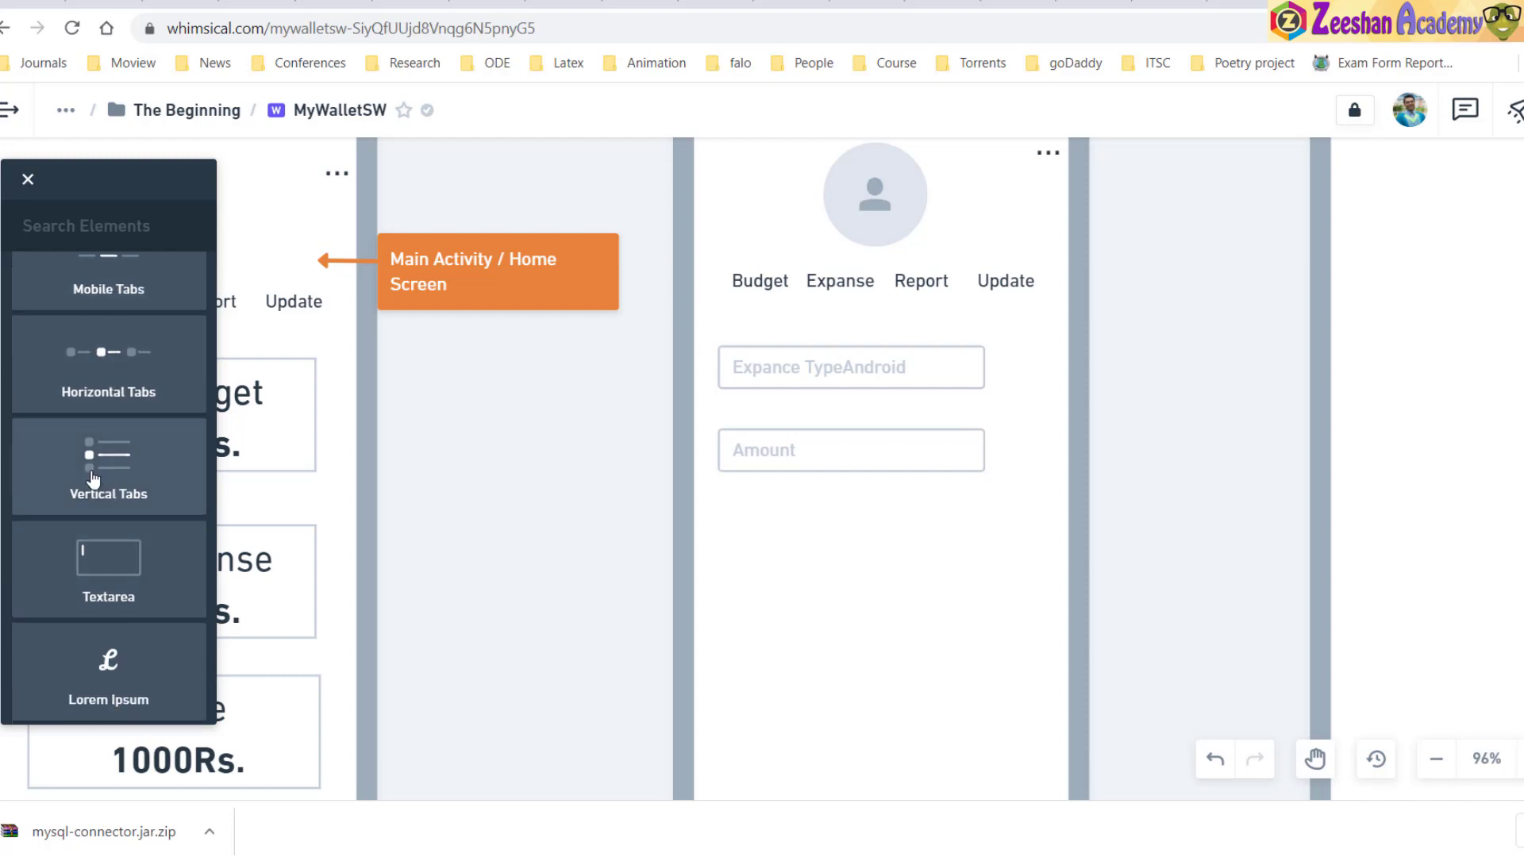
scroll(143, 603, "down", 3)
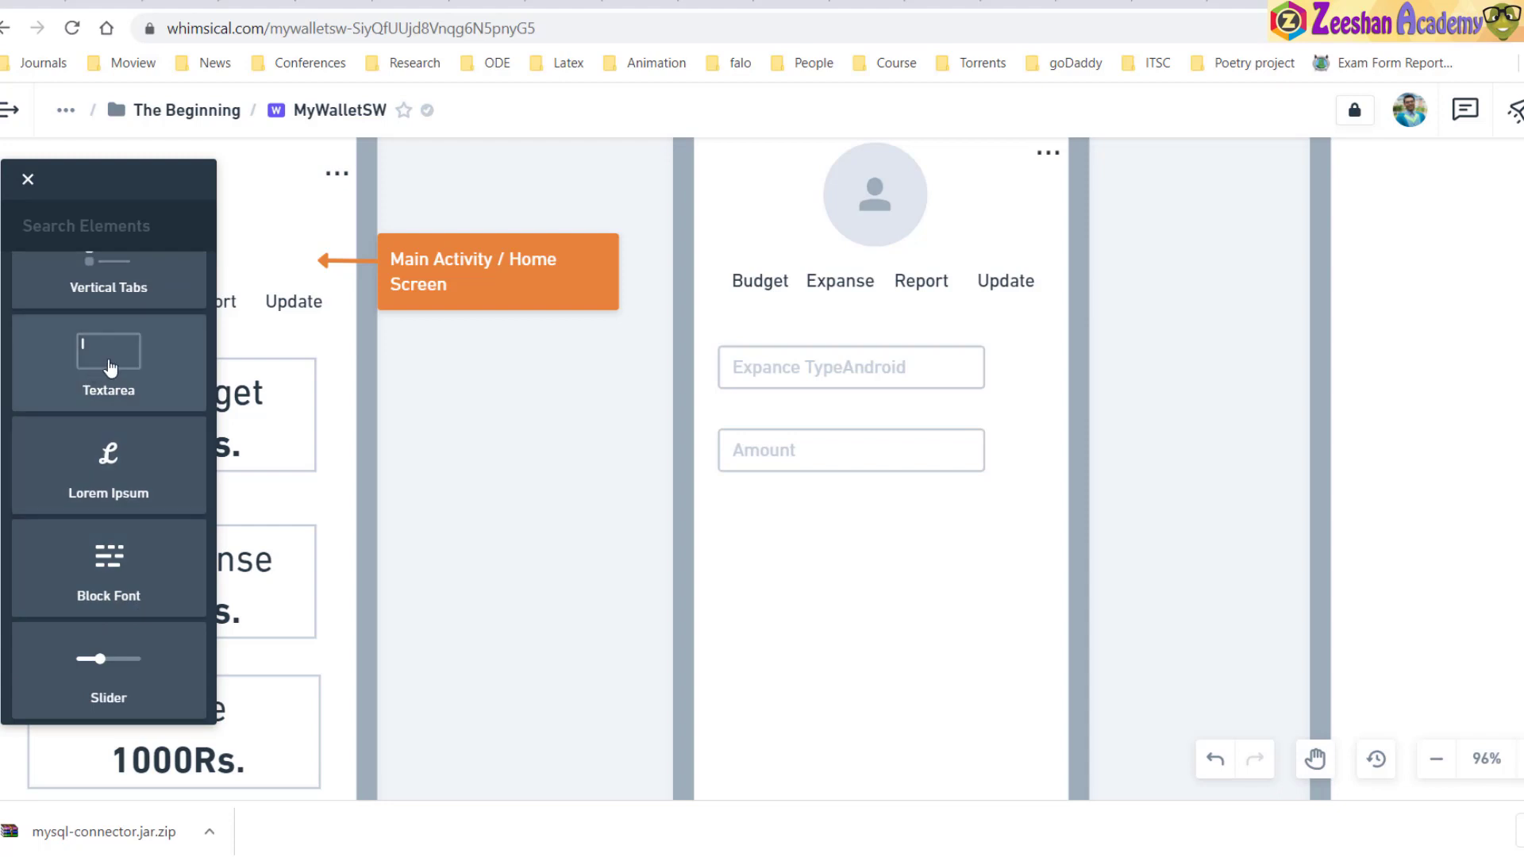
scroll(109, 366, "down", 3)
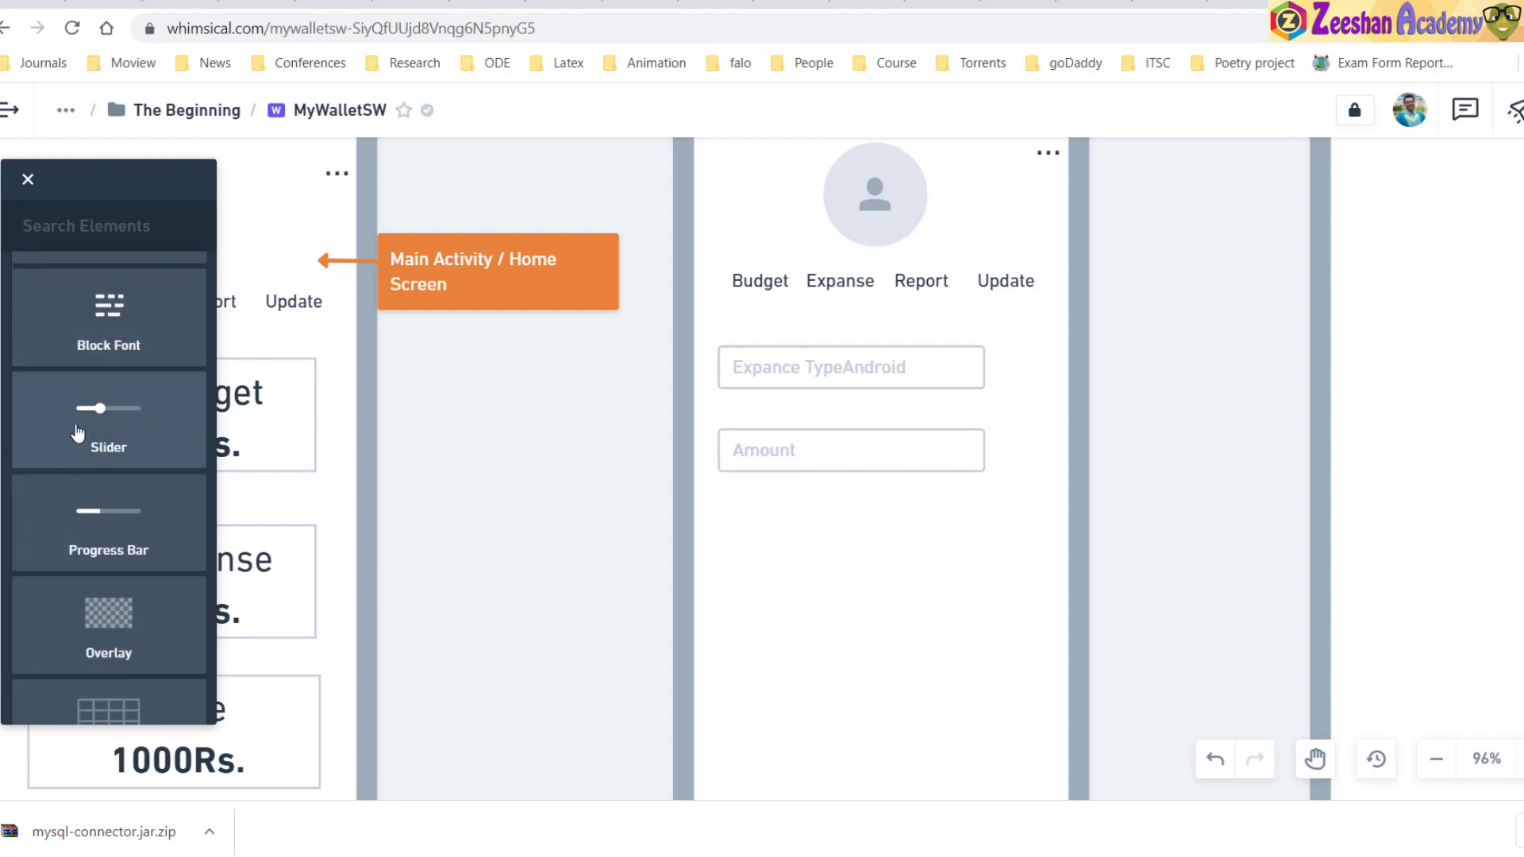
scroll(103, 592, "down", 3)
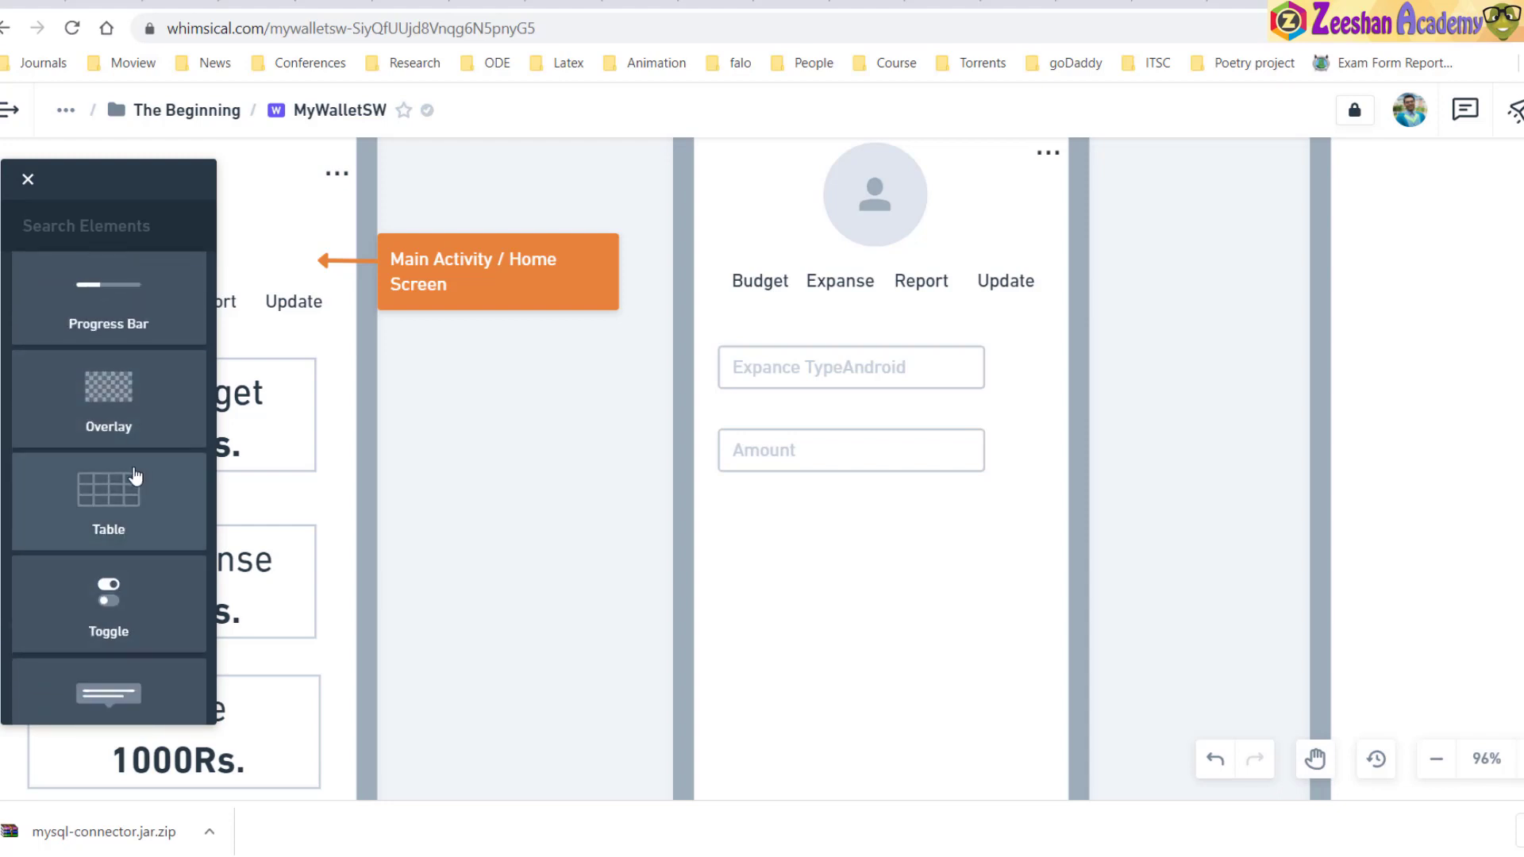
scroll(158, 508, "down", 3)
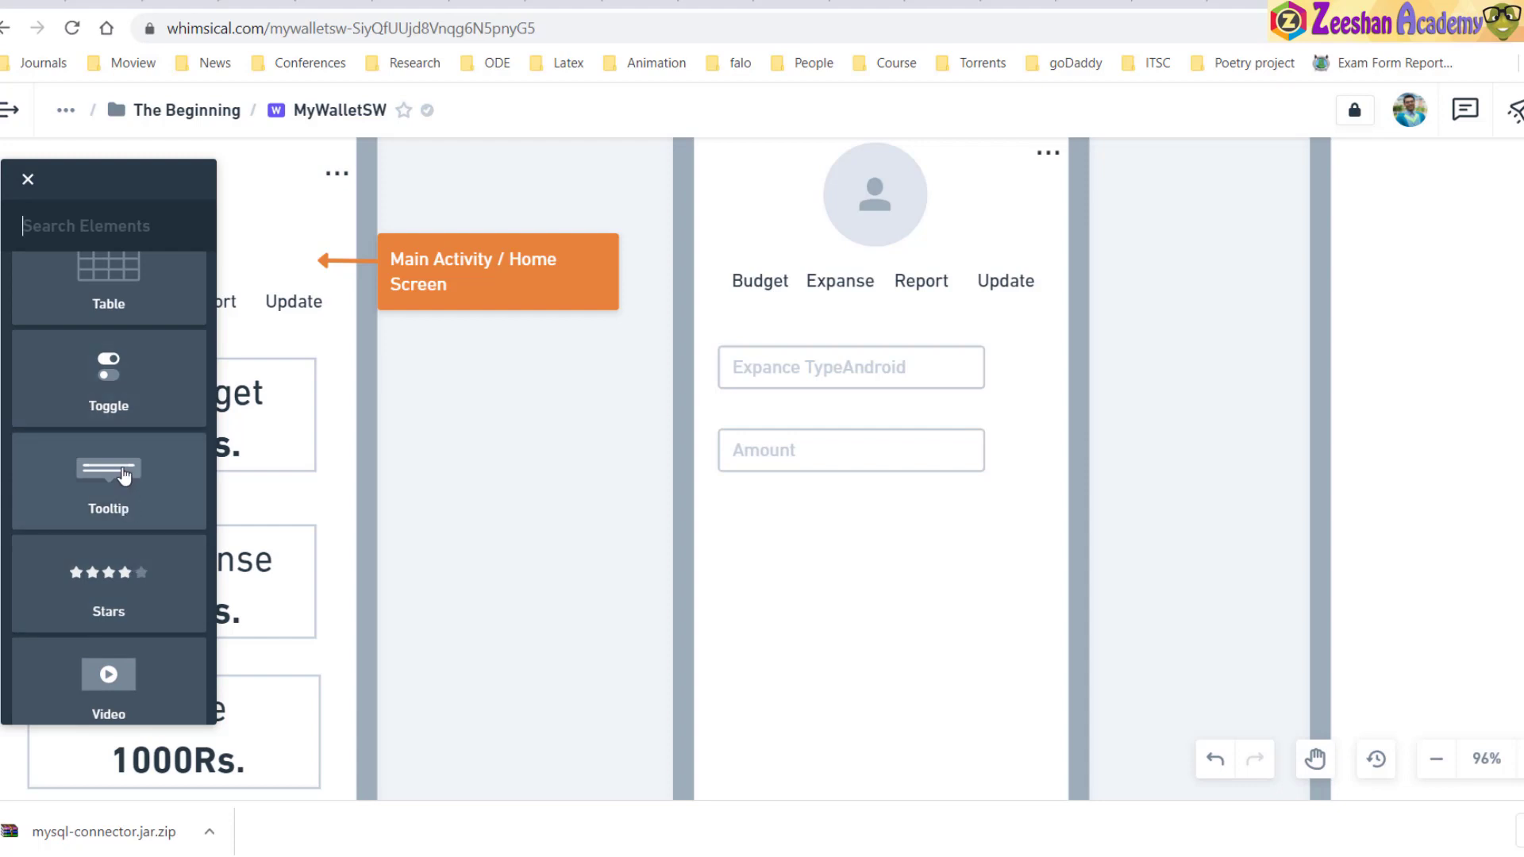
scroll(124, 474, "down", 2)
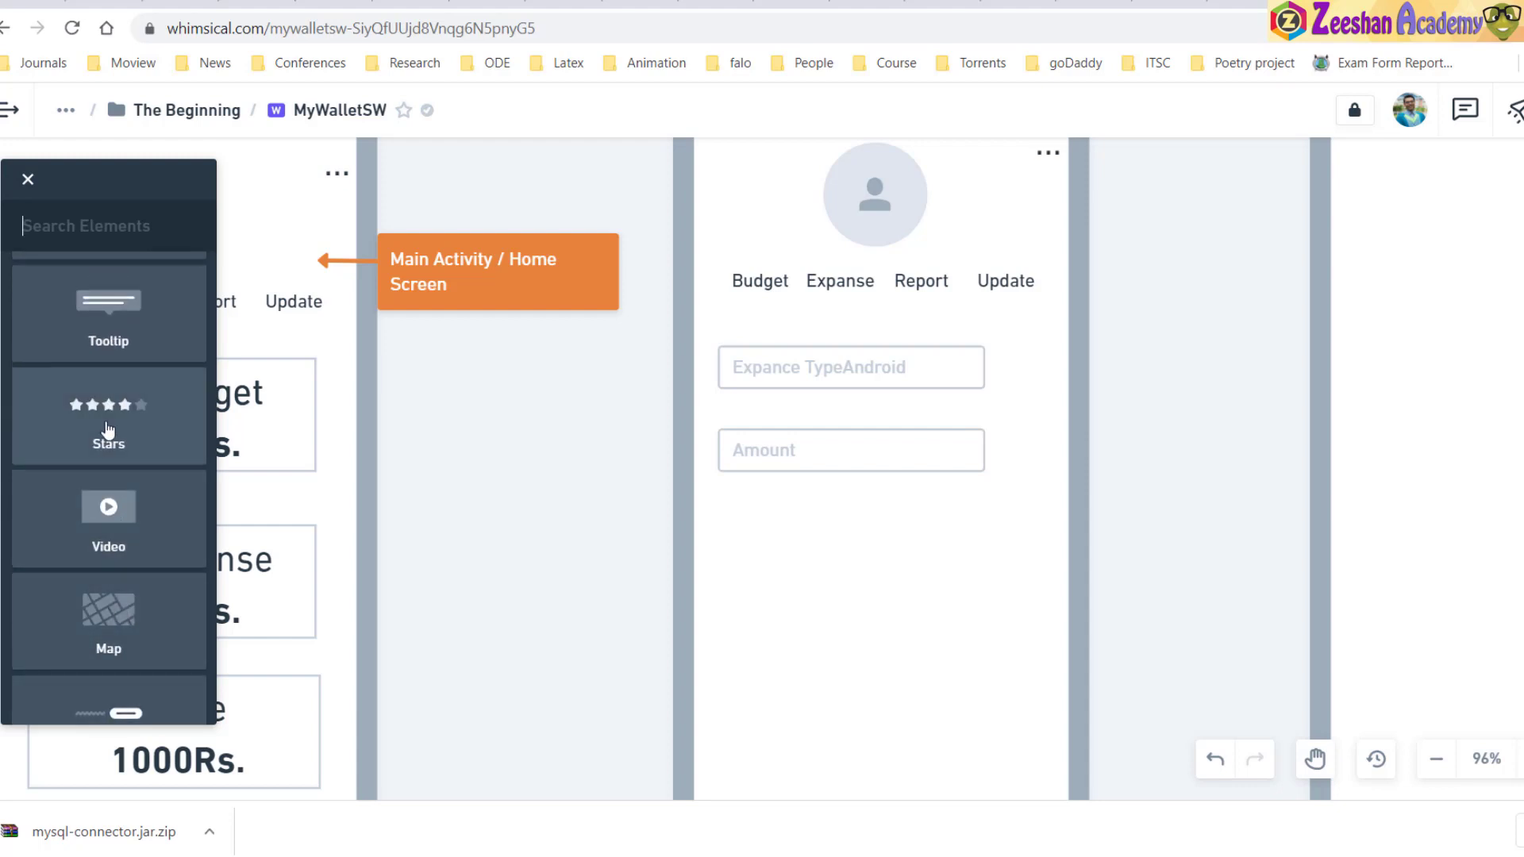
scroll(139, 678, "down", 1)
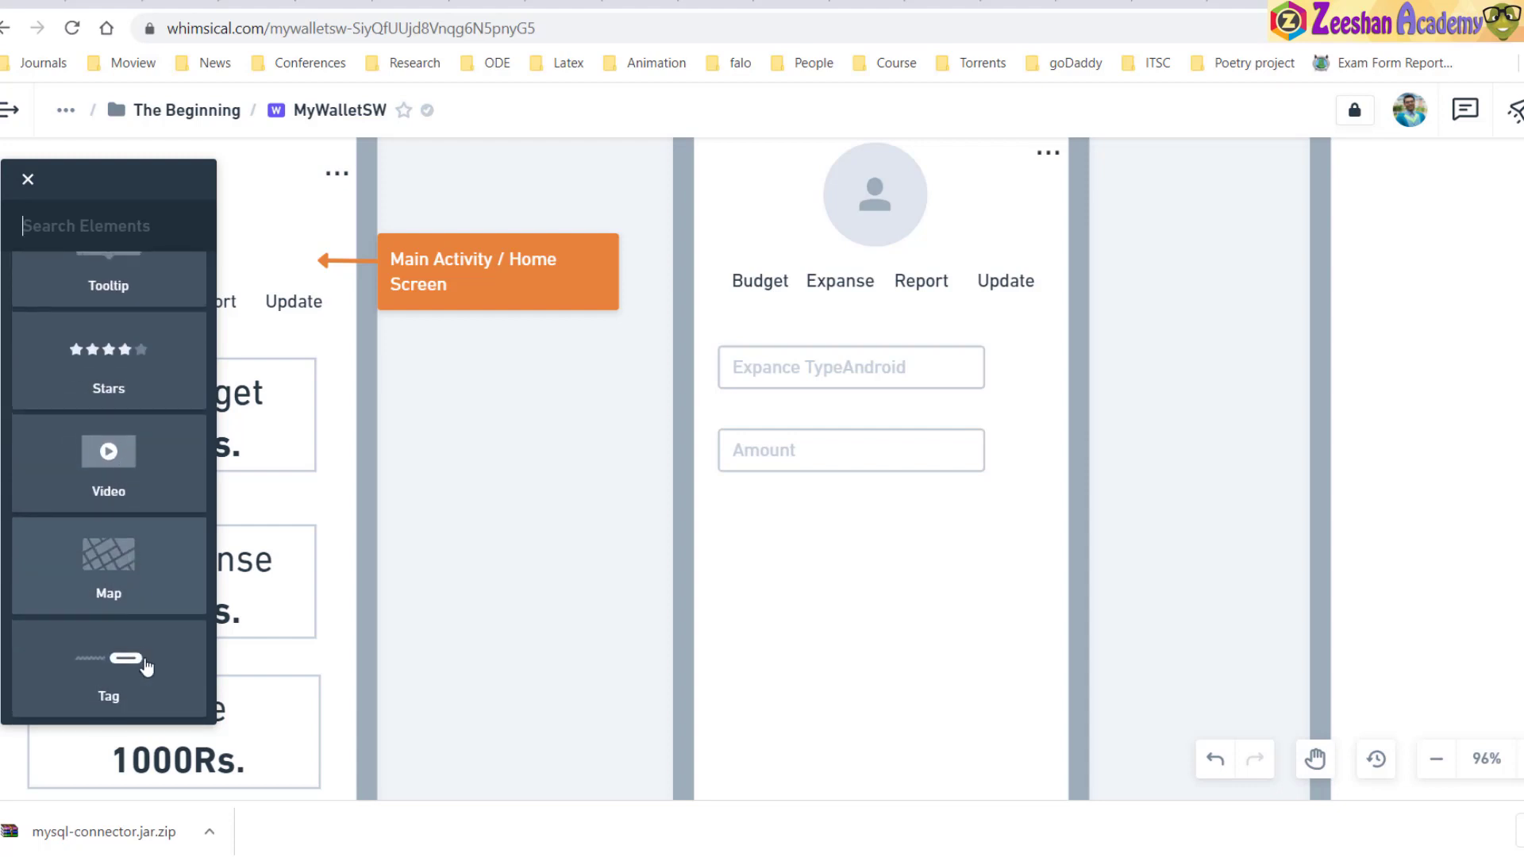
Add a dropdown labelled "Date" below the "Amount" field, left-aligned with the text inputs
scroll(146, 666, "up", 3)
scroll(87, 471, "up", 18)
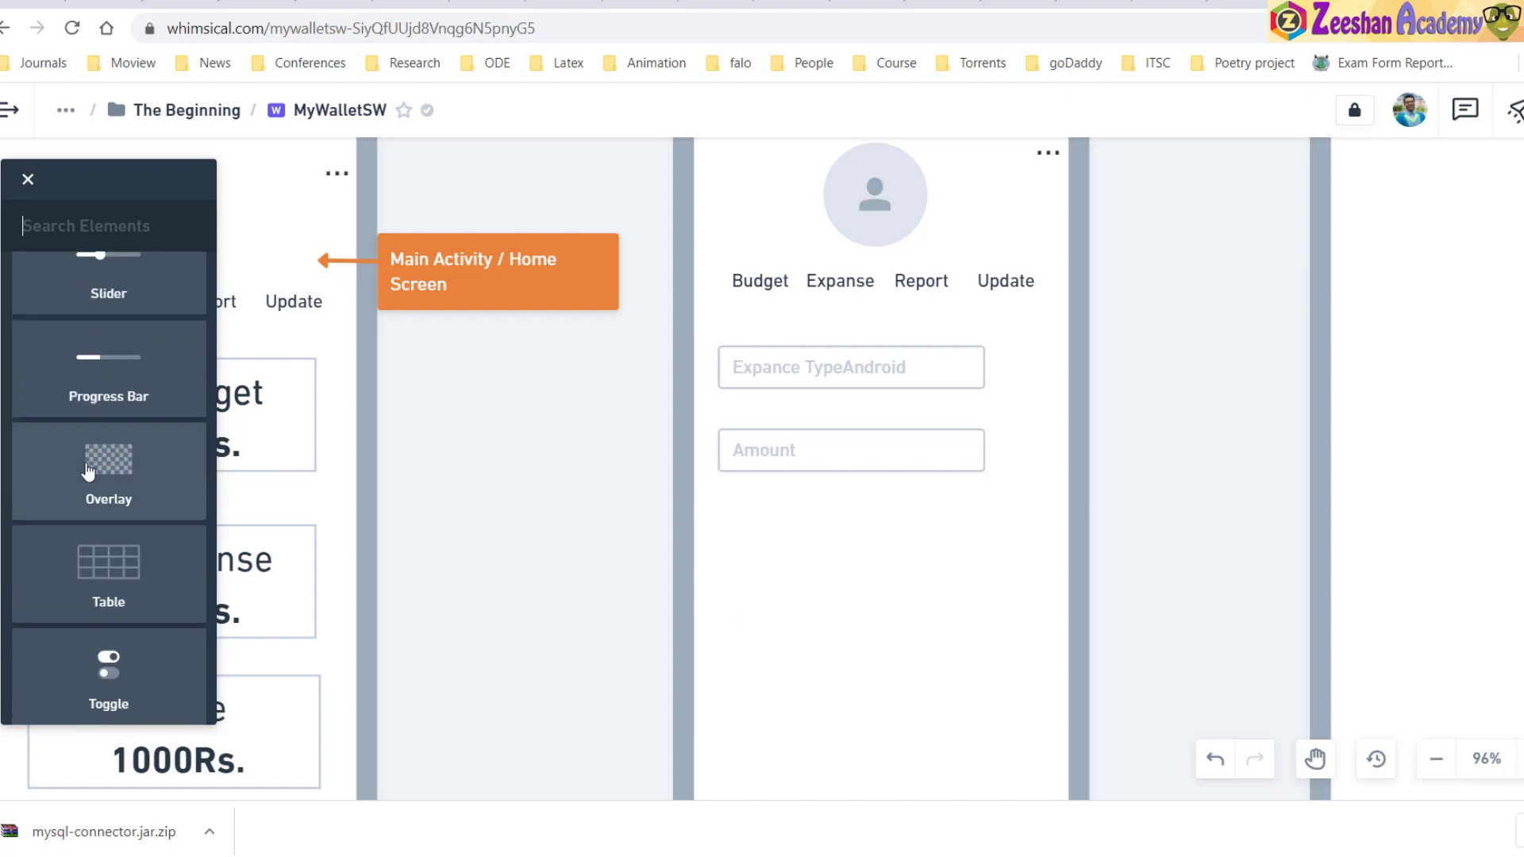
scroll(87, 471, "up", 3)
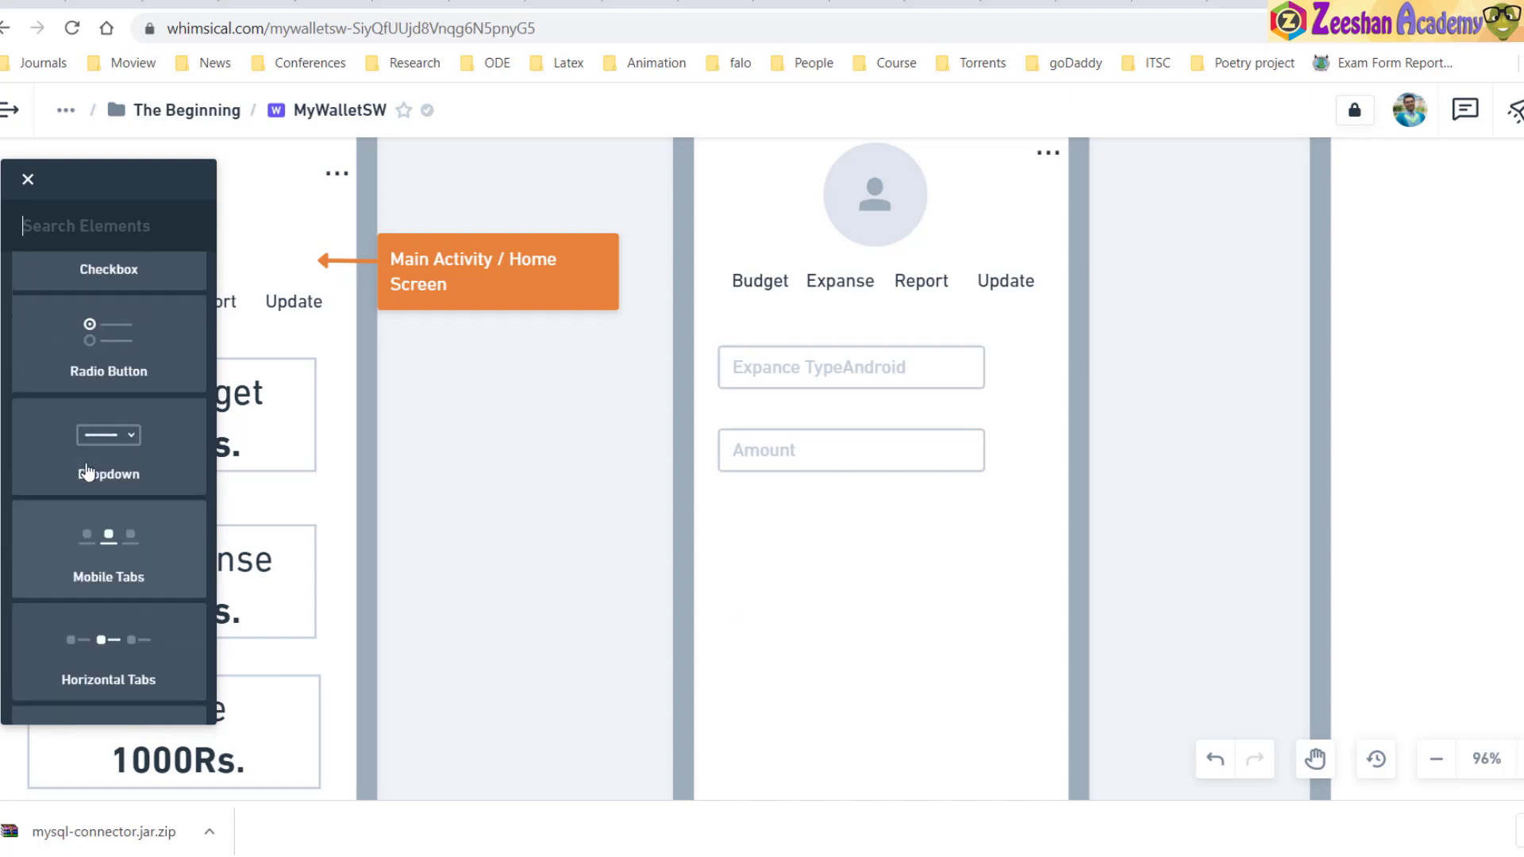
left_click_drag(87, 472, 690, 505)
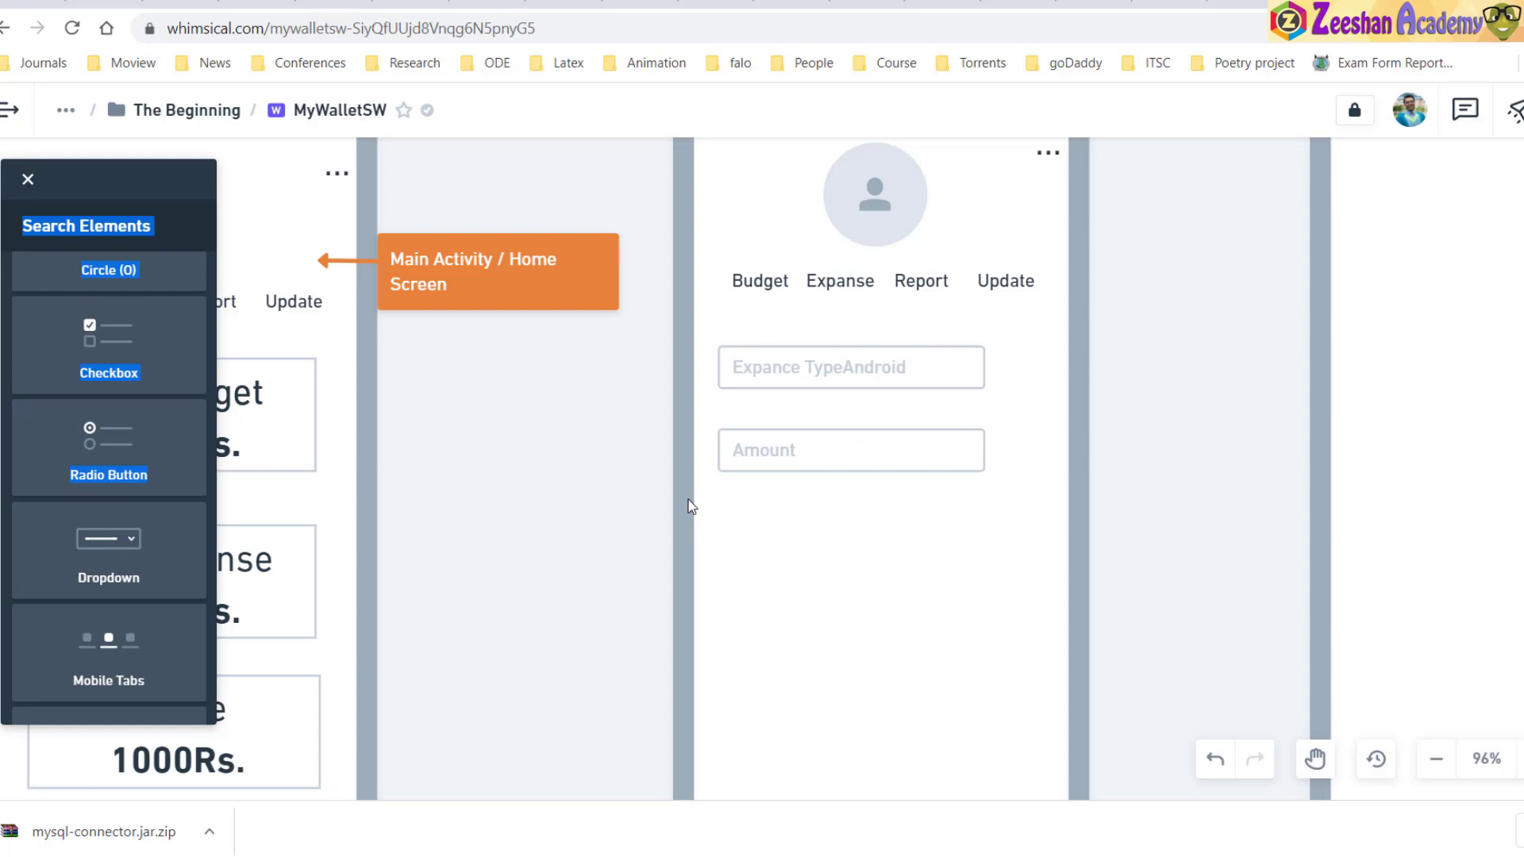
left_click(129, 537)
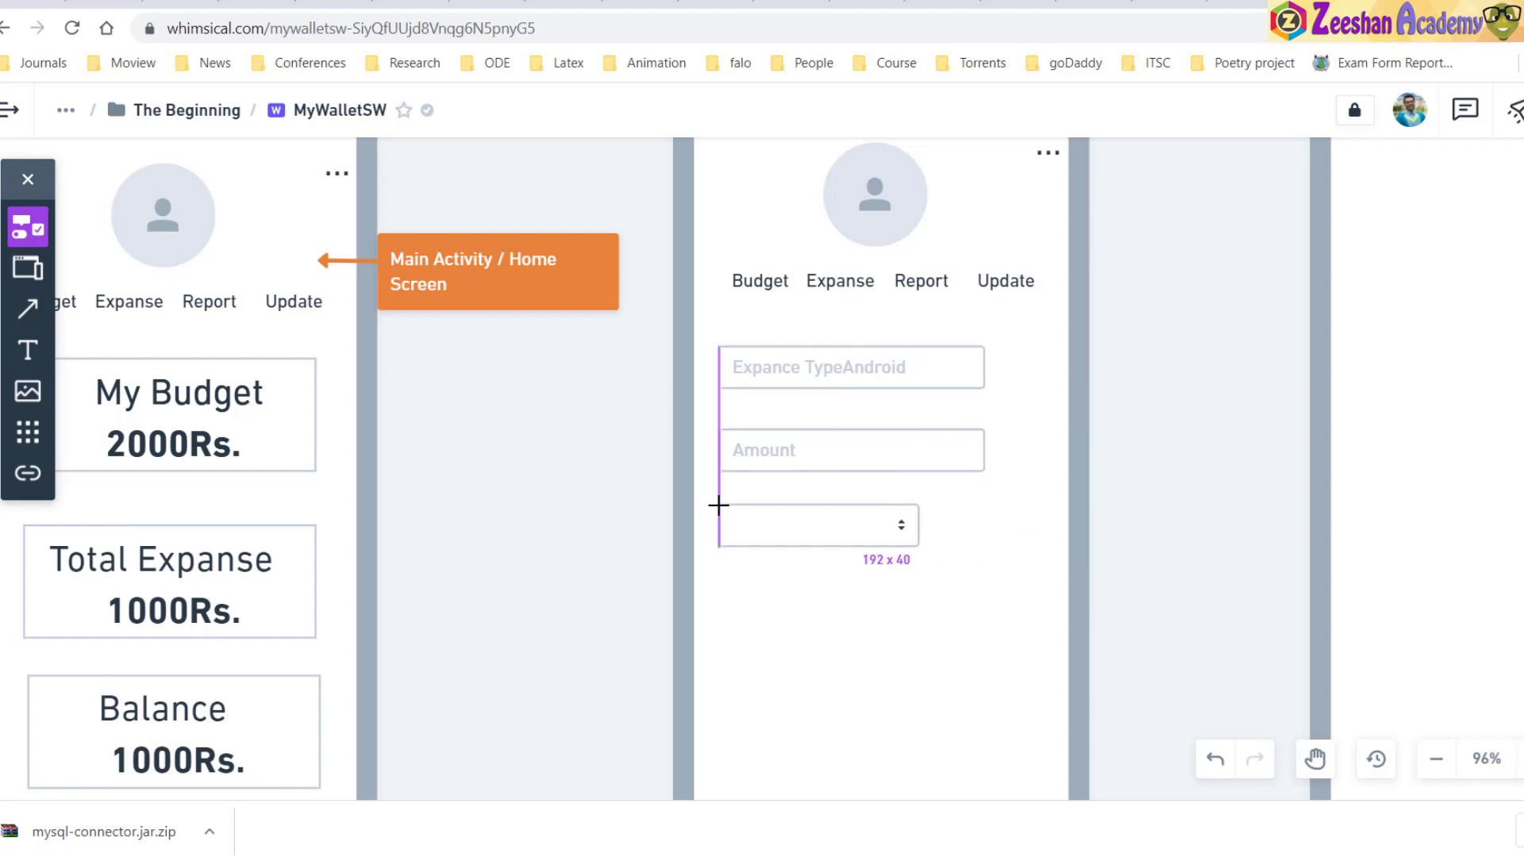
left_click(718, 505)
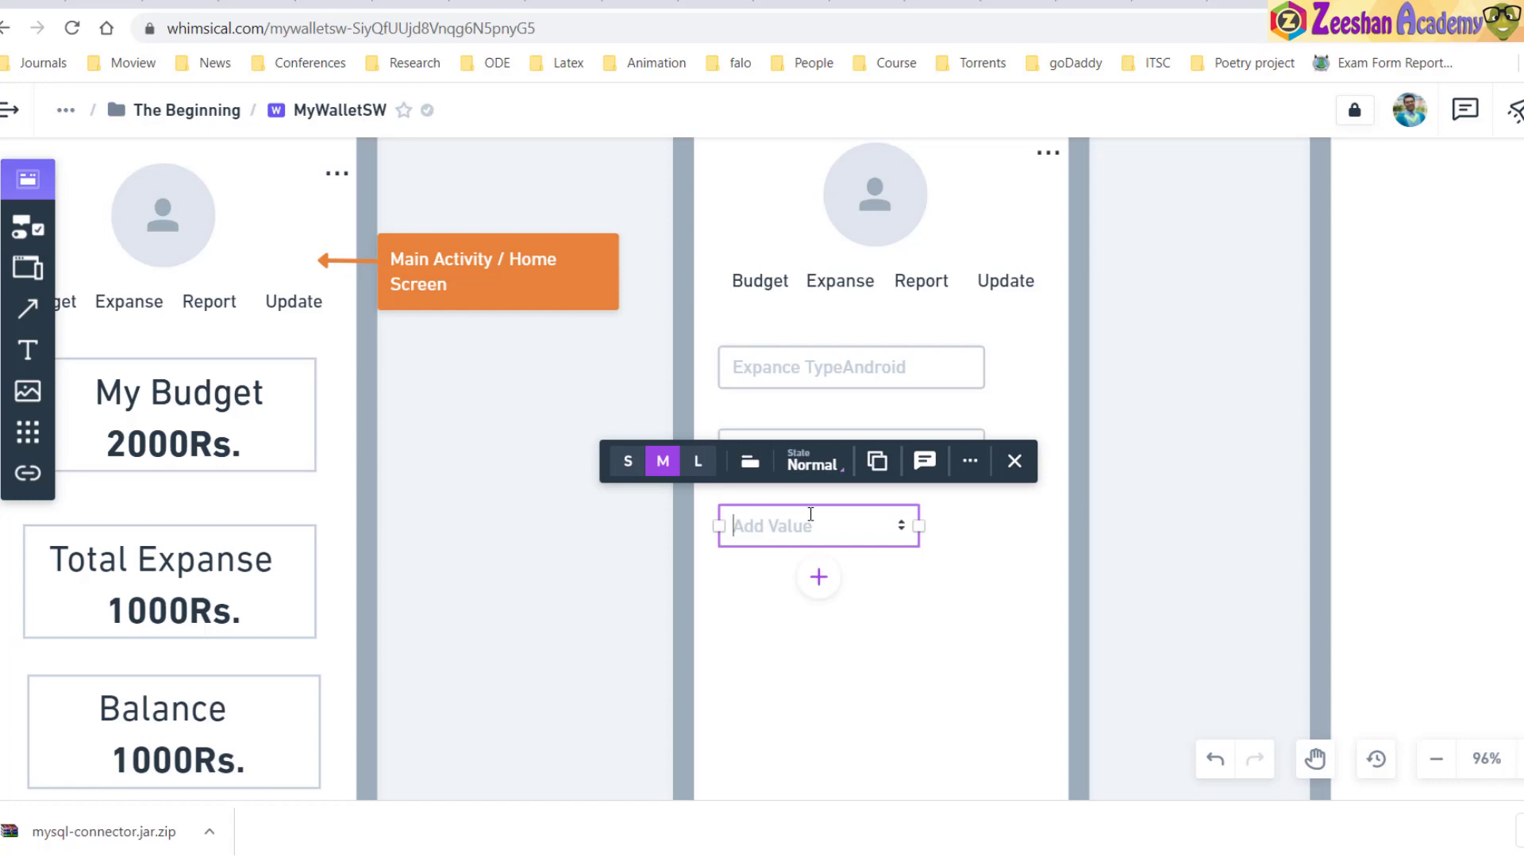
type("Date")
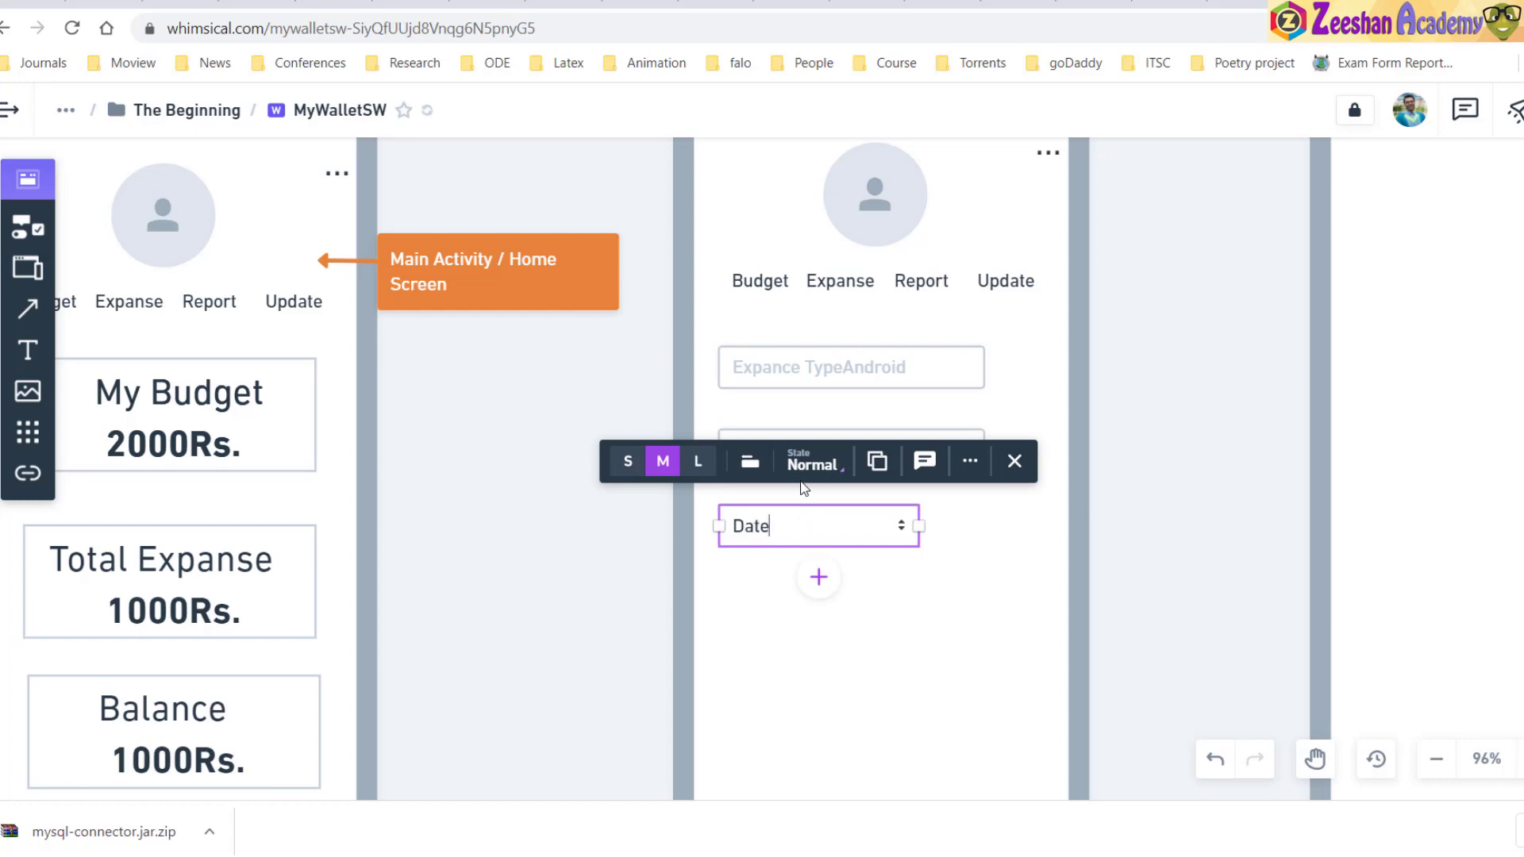
left_click(803, 495)
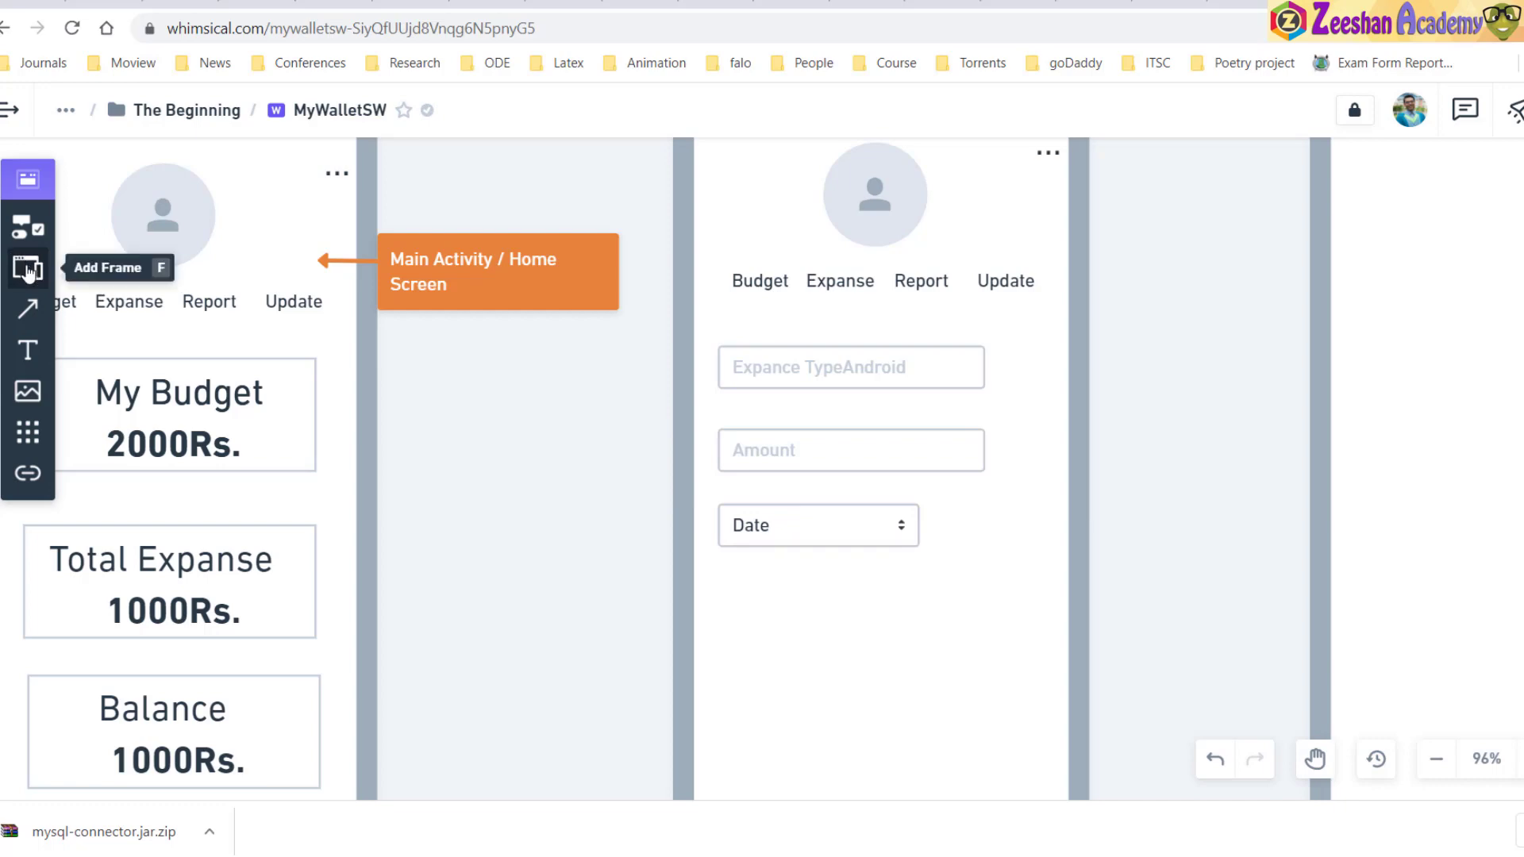
Add a solid button labelled "Save Record" below the "Date" dropdown
left_click(28, 228)
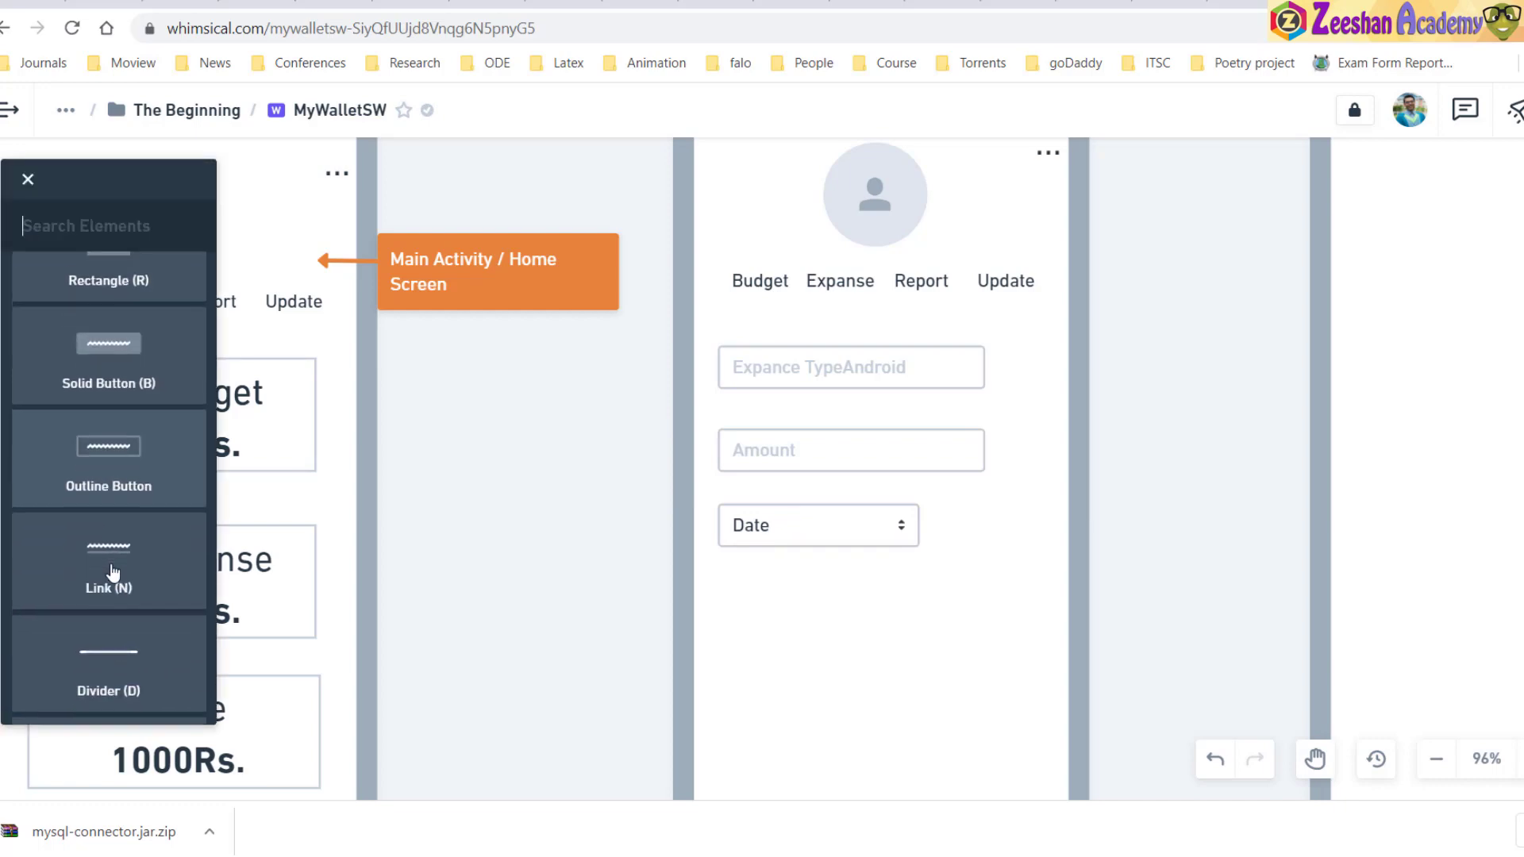
left_click(126, 367)
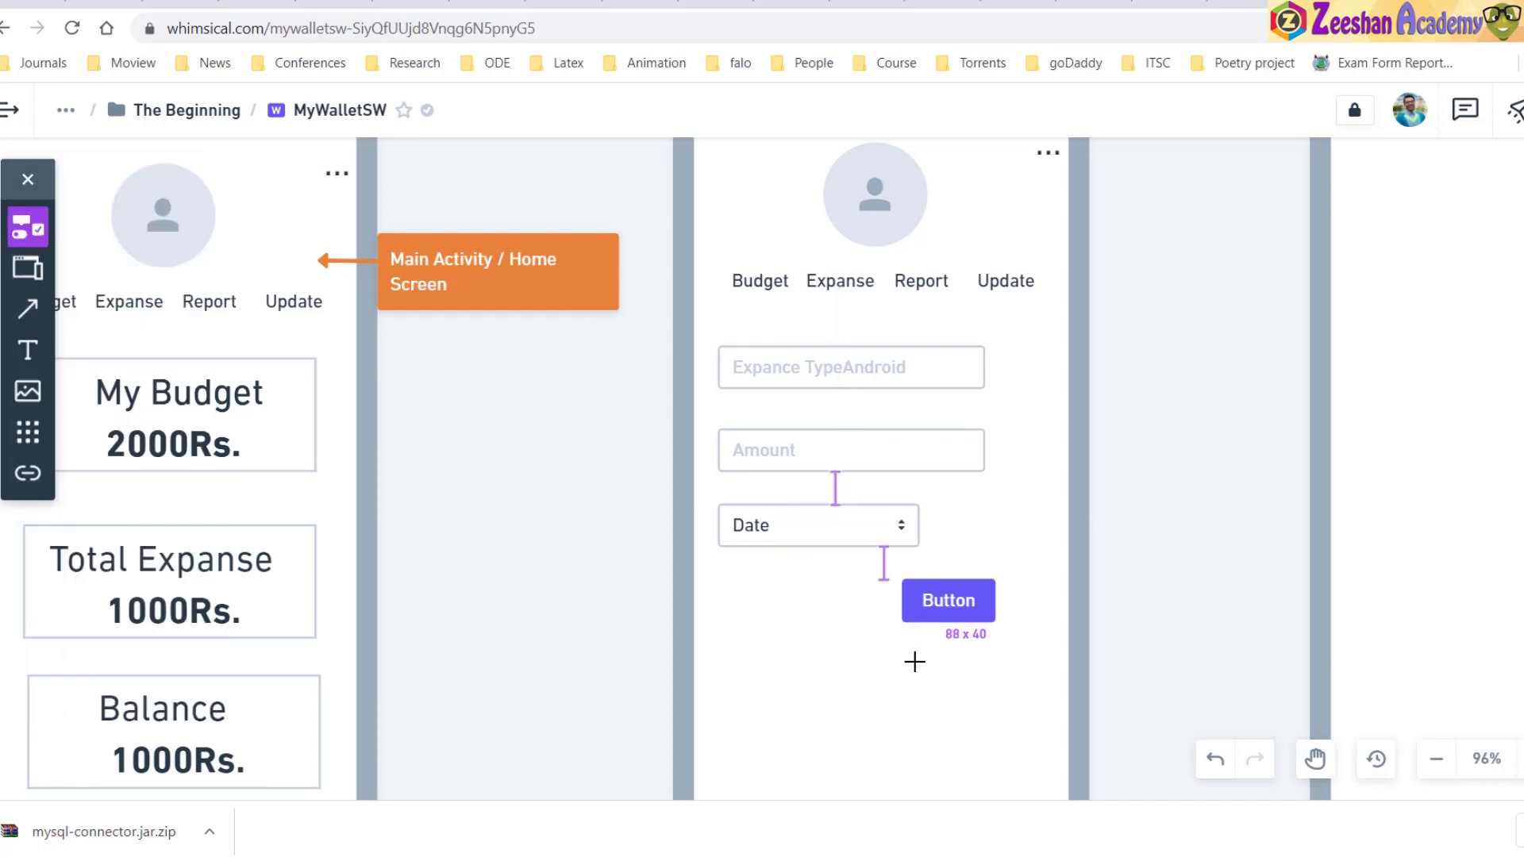
left_click(777, 629)
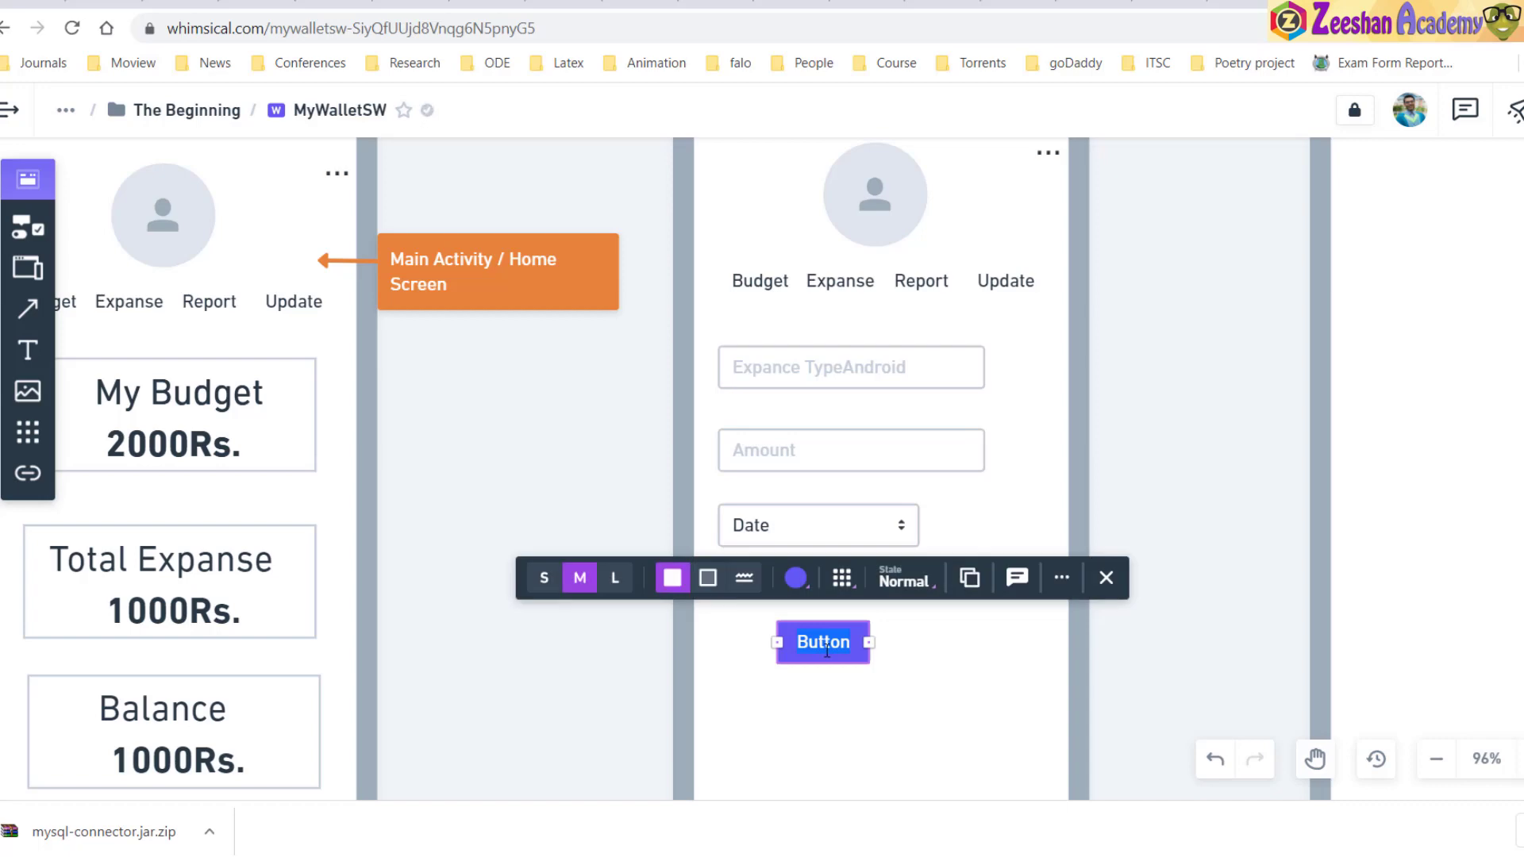
type("Sa")
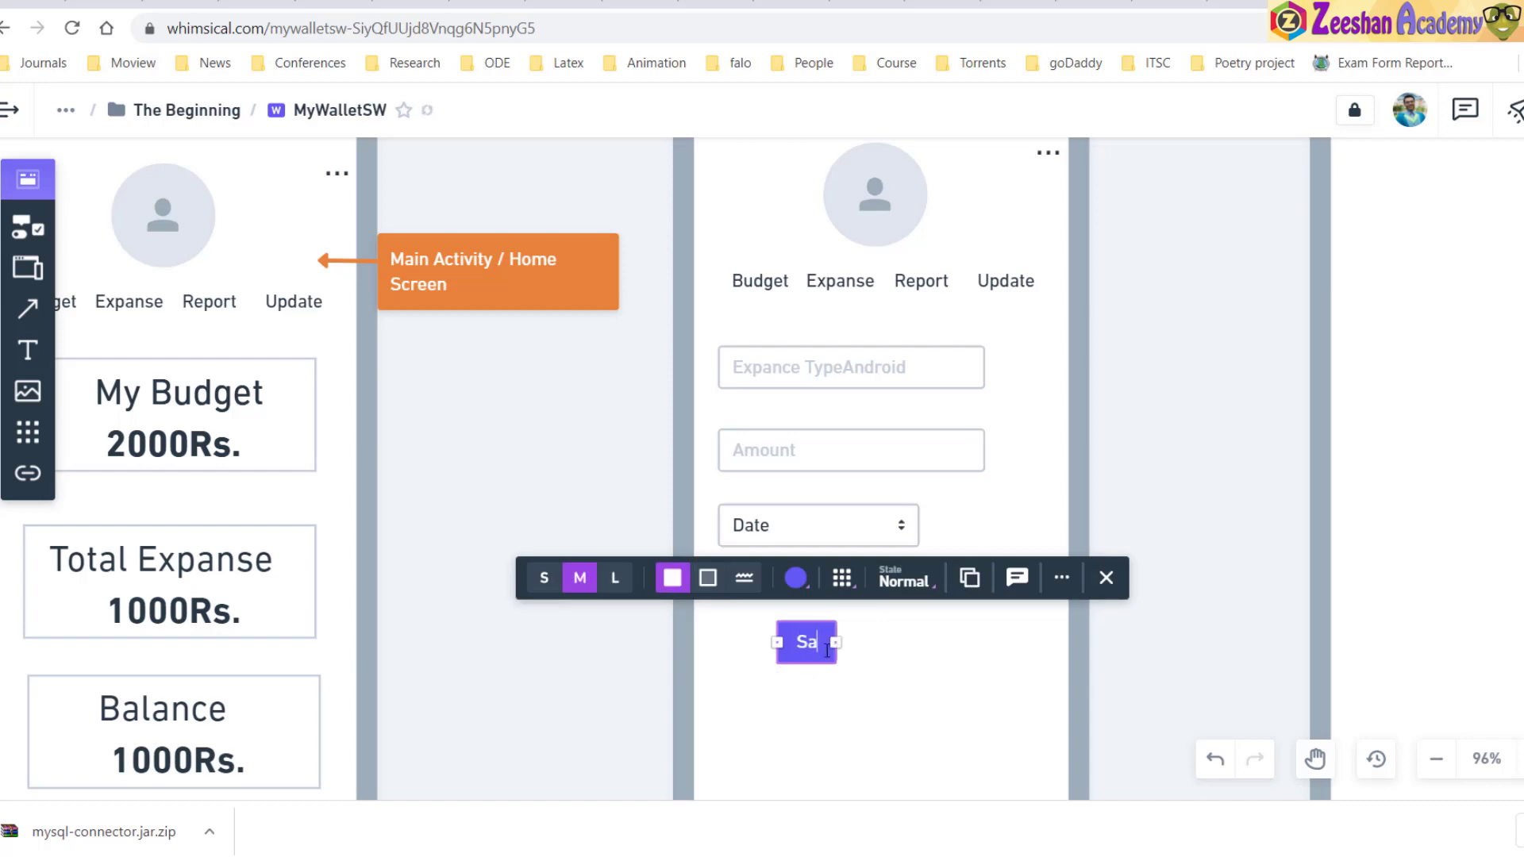
type("ve Record")
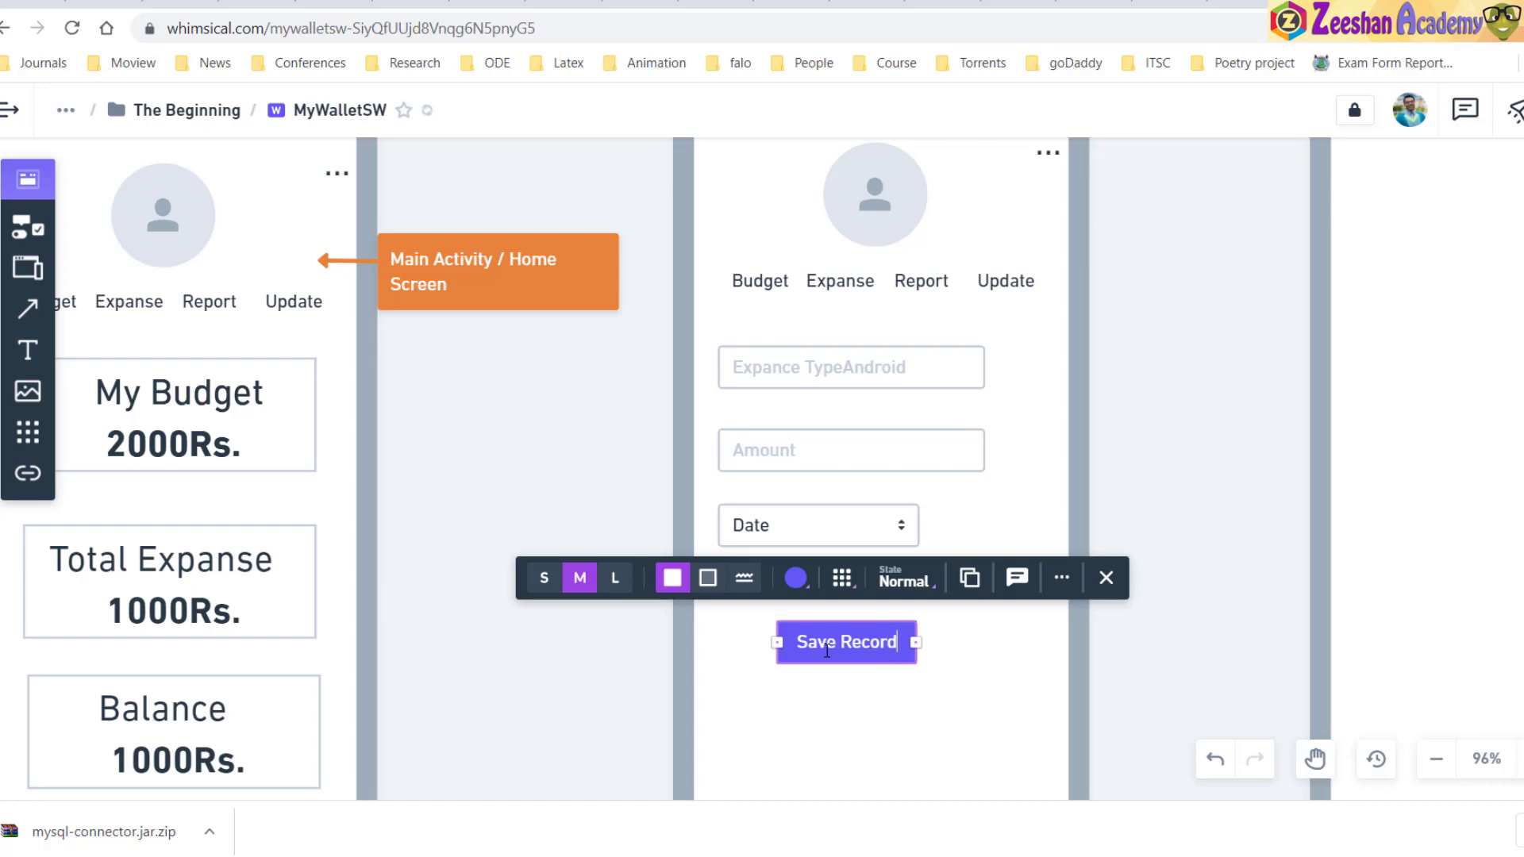
left_click(1133, 707)
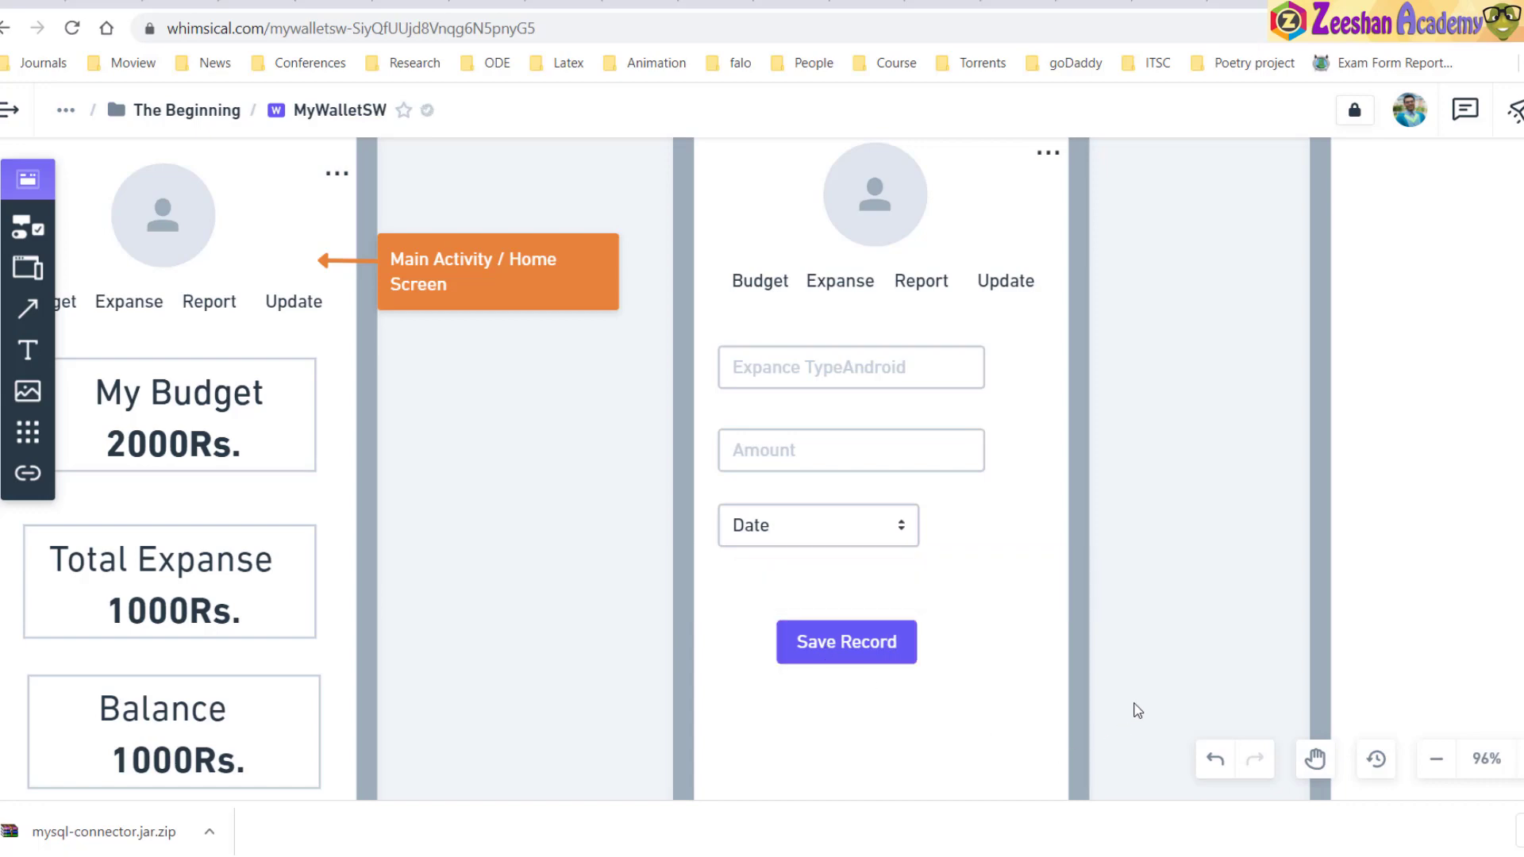
Widen the "Save Record" button until its right edge aligns with the "Amount" field
scroll(1132, 707, "down", 10)
scroll(1070, 687, "up", 5)
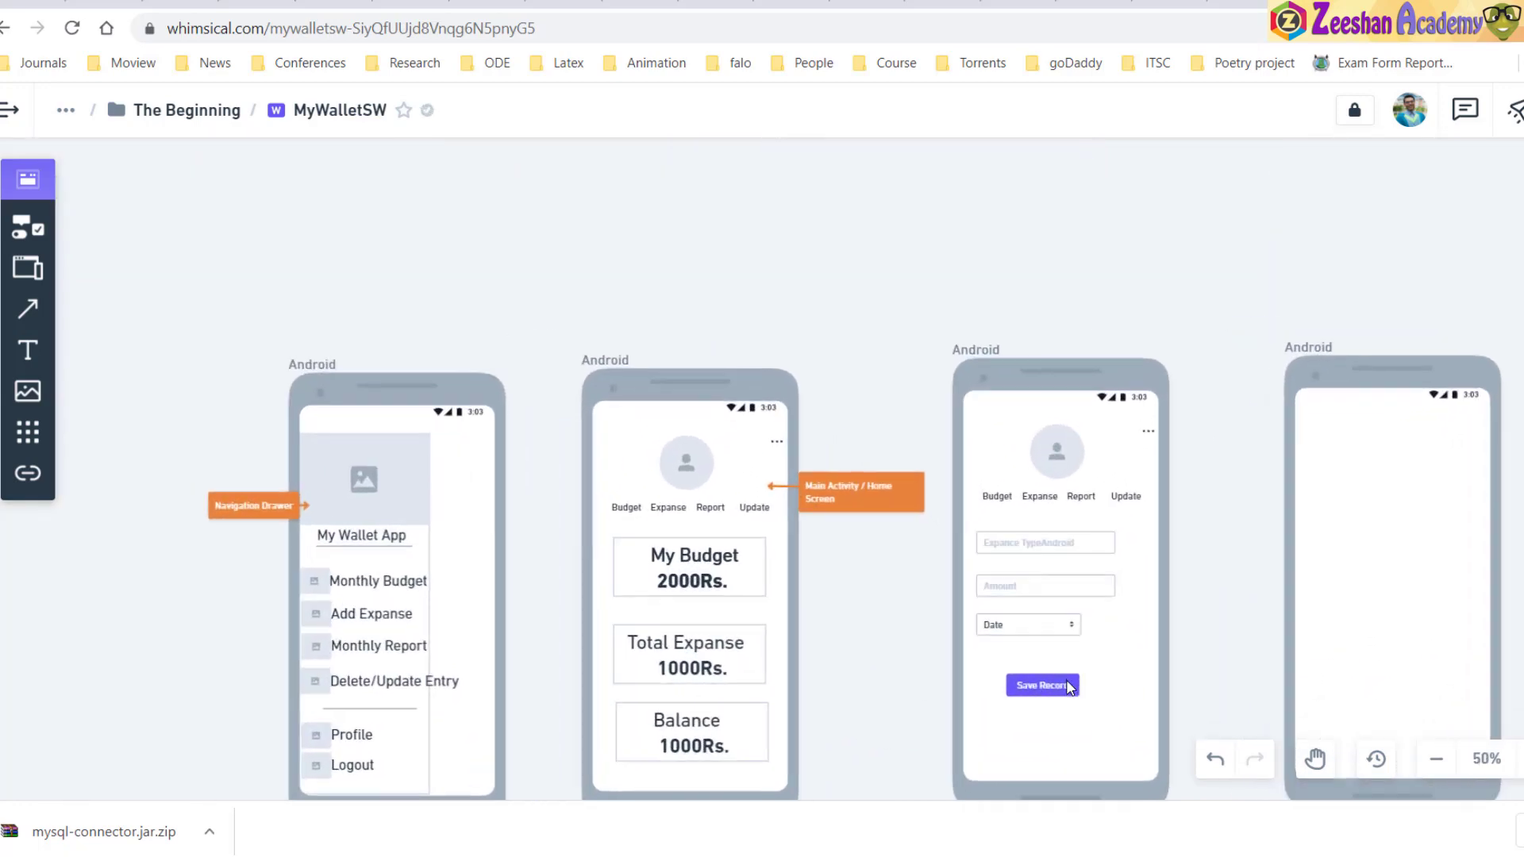
scroll(1070, 687, "down", 1)
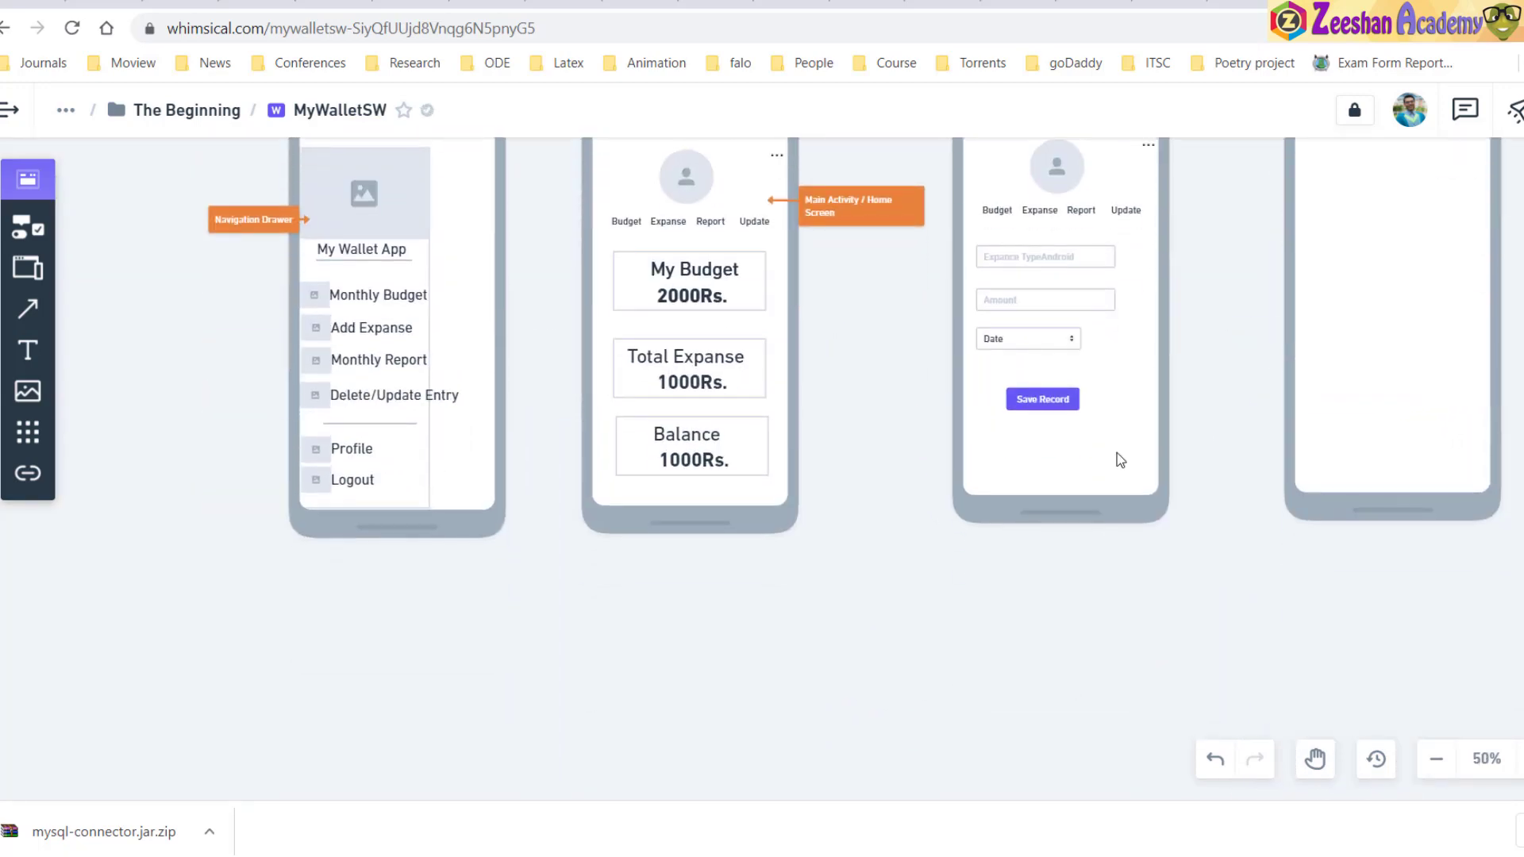
left_click(1075, 400)
left_click_drag(1076, 400, 1115, 401)
left_click(1214, 405)
scroll(1212, 403, "up", 3)
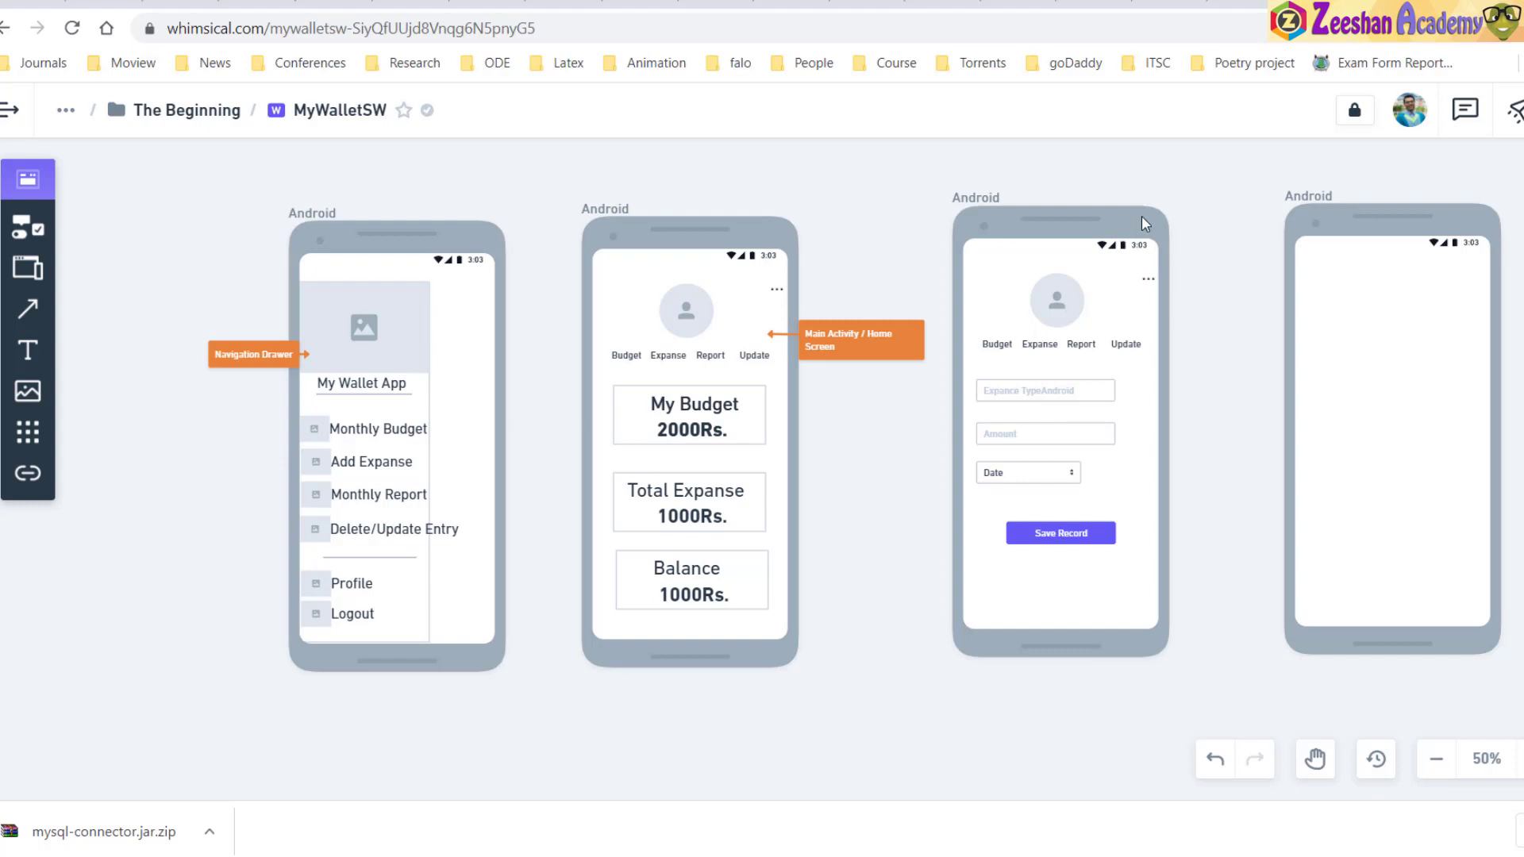
Replace the empty fourth phone with a copy of the expense form phone, spaced apart from the original
left_click(1038, 211)
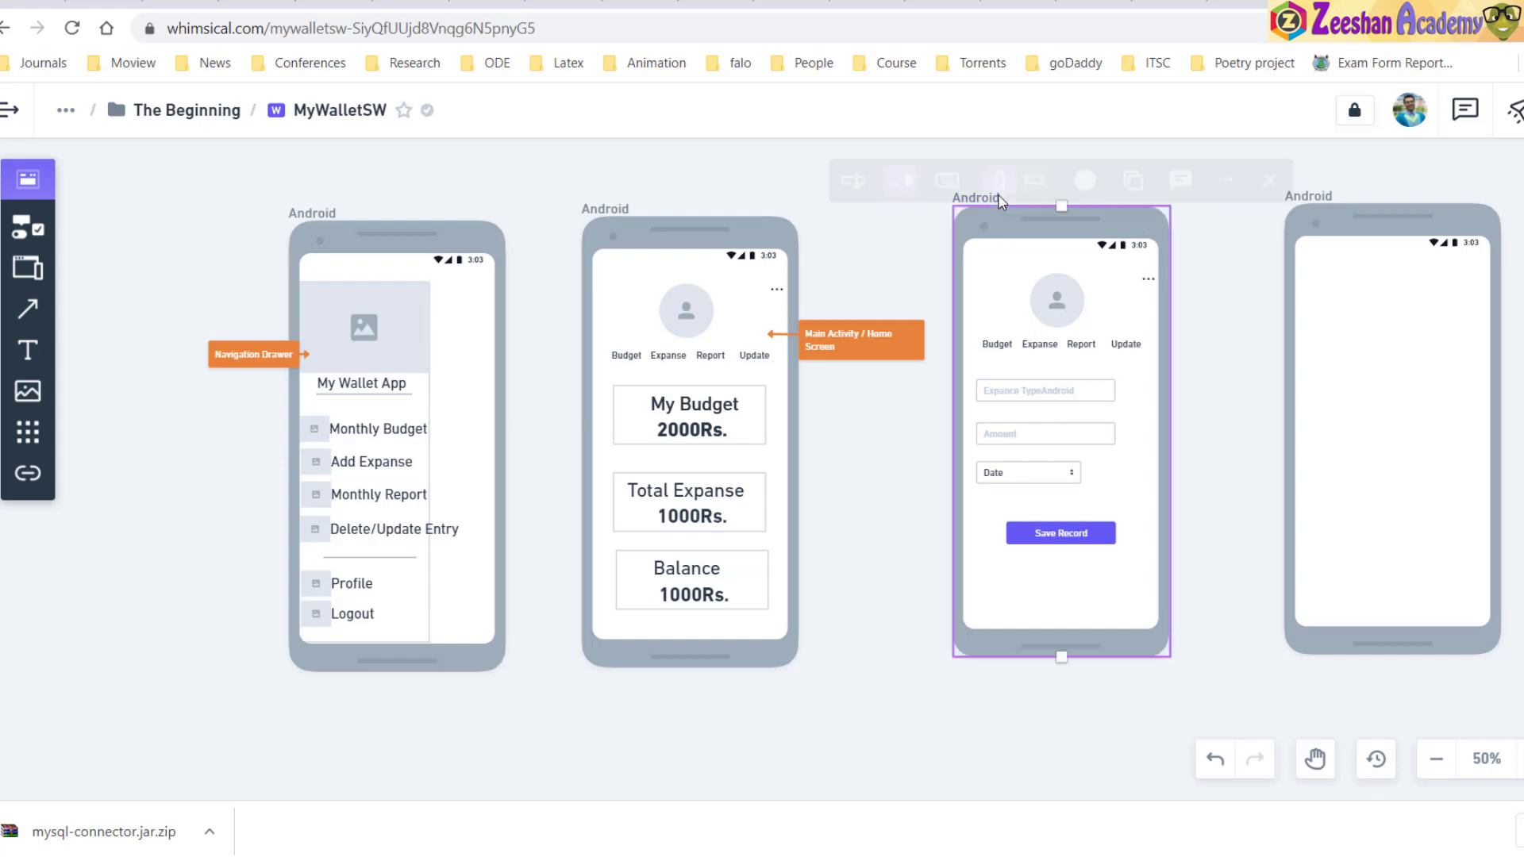
left_click(1351, 311)
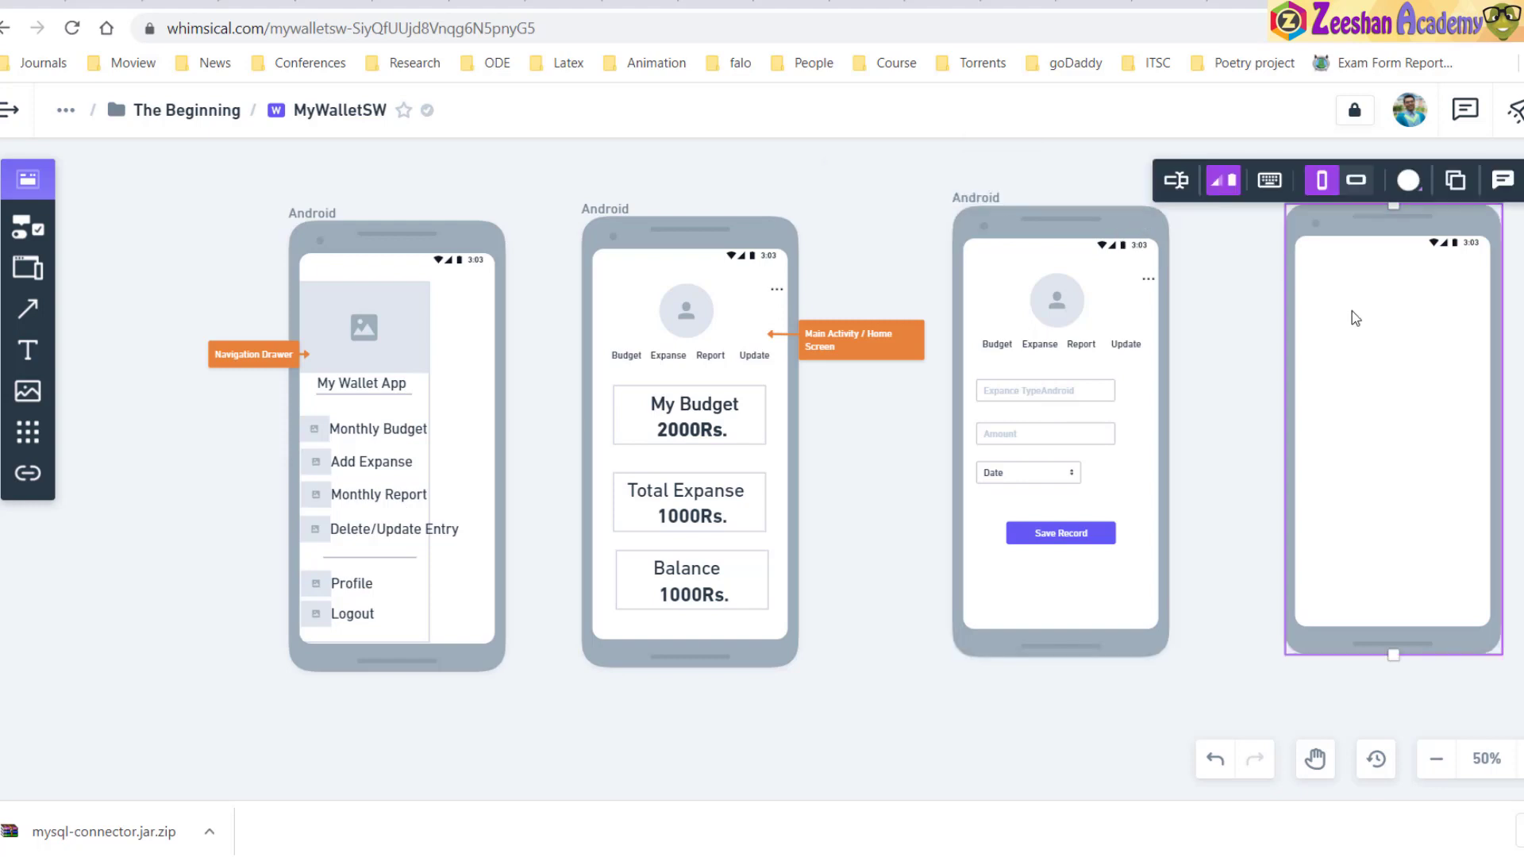
key("Delete")
key("ctrl+v")
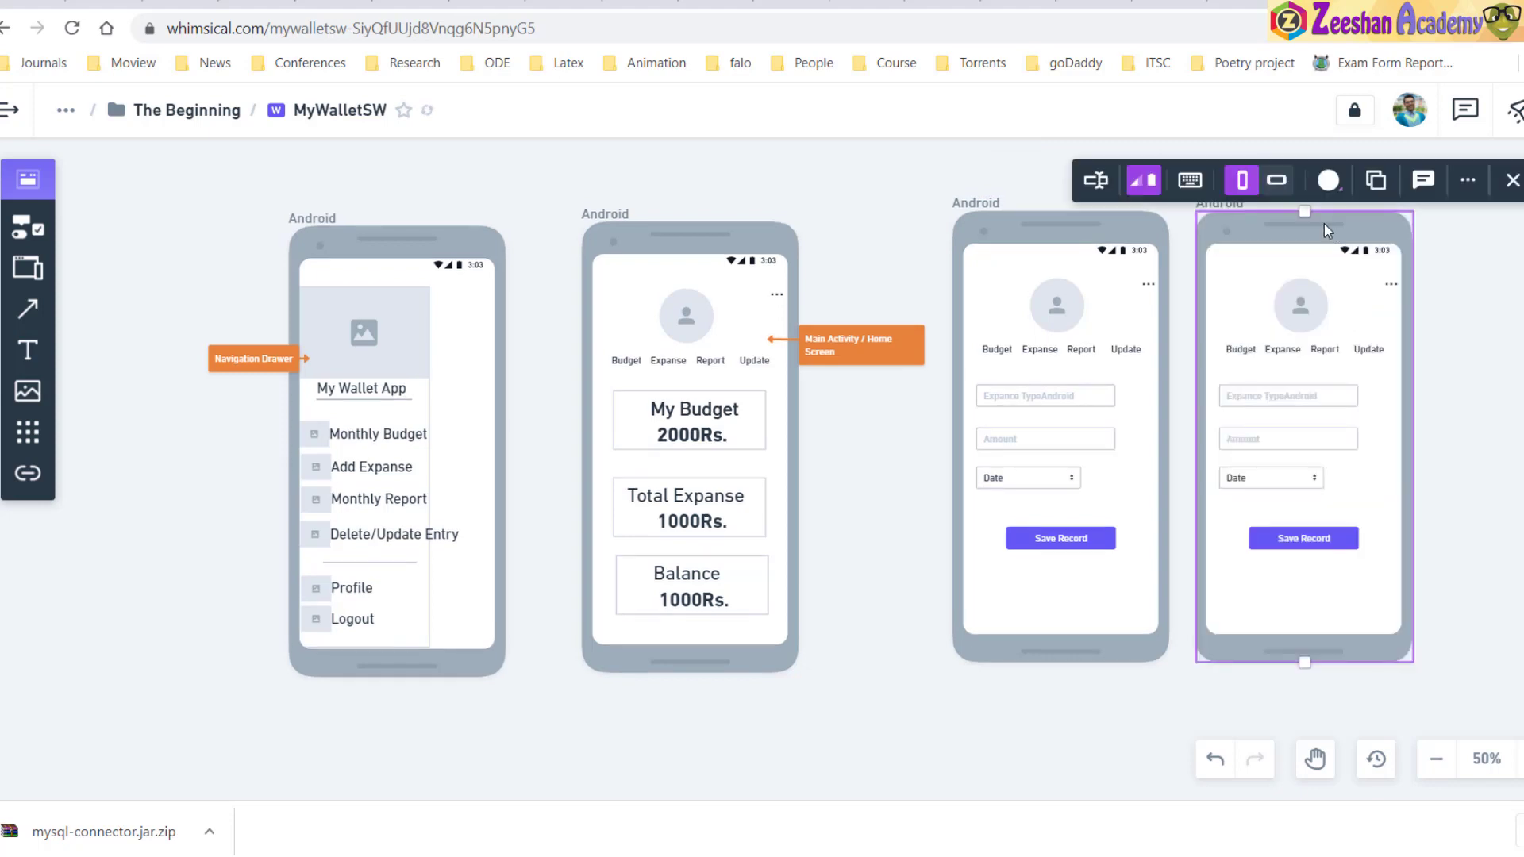
left_click_drag(1341, 221, 1416, 223)
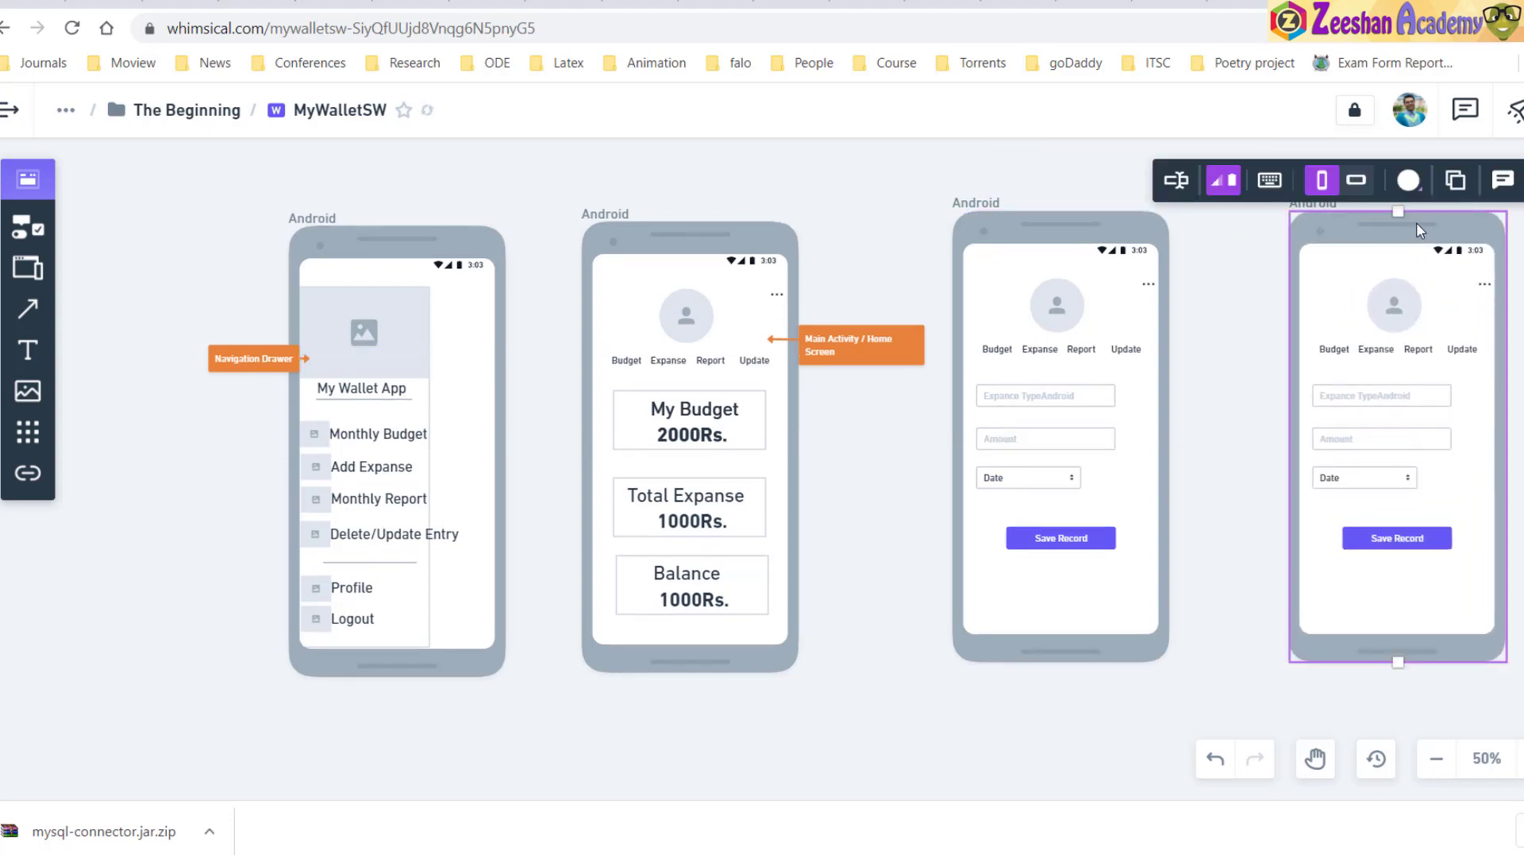
Add the heading text "Add Daily Expanse" above the "Expance TypeAndroid" field on the third phone
left_click(28, 350)
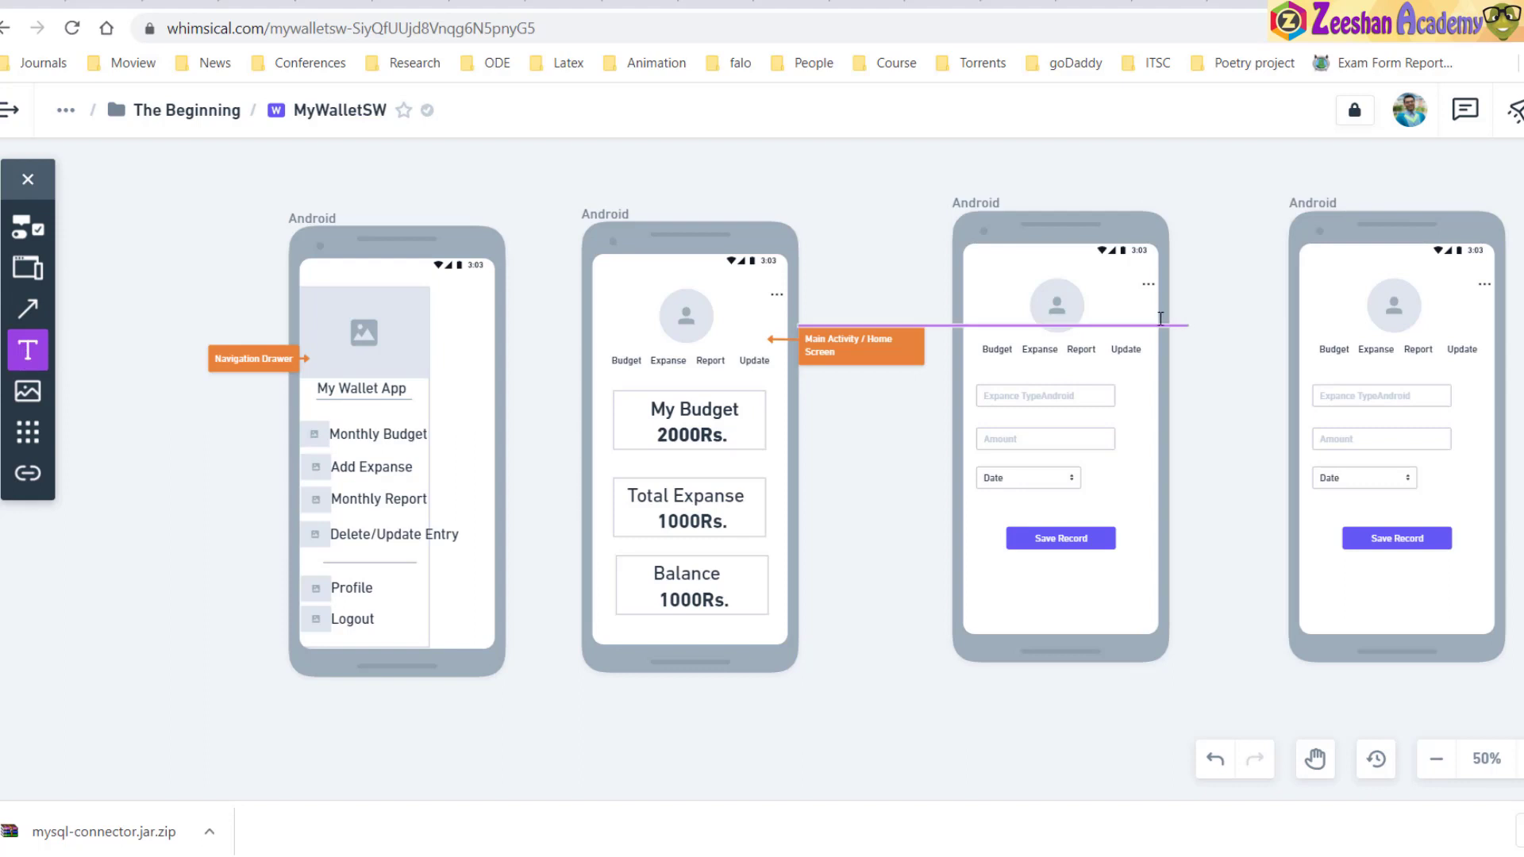
left_click(1021, 370)
type("Add")
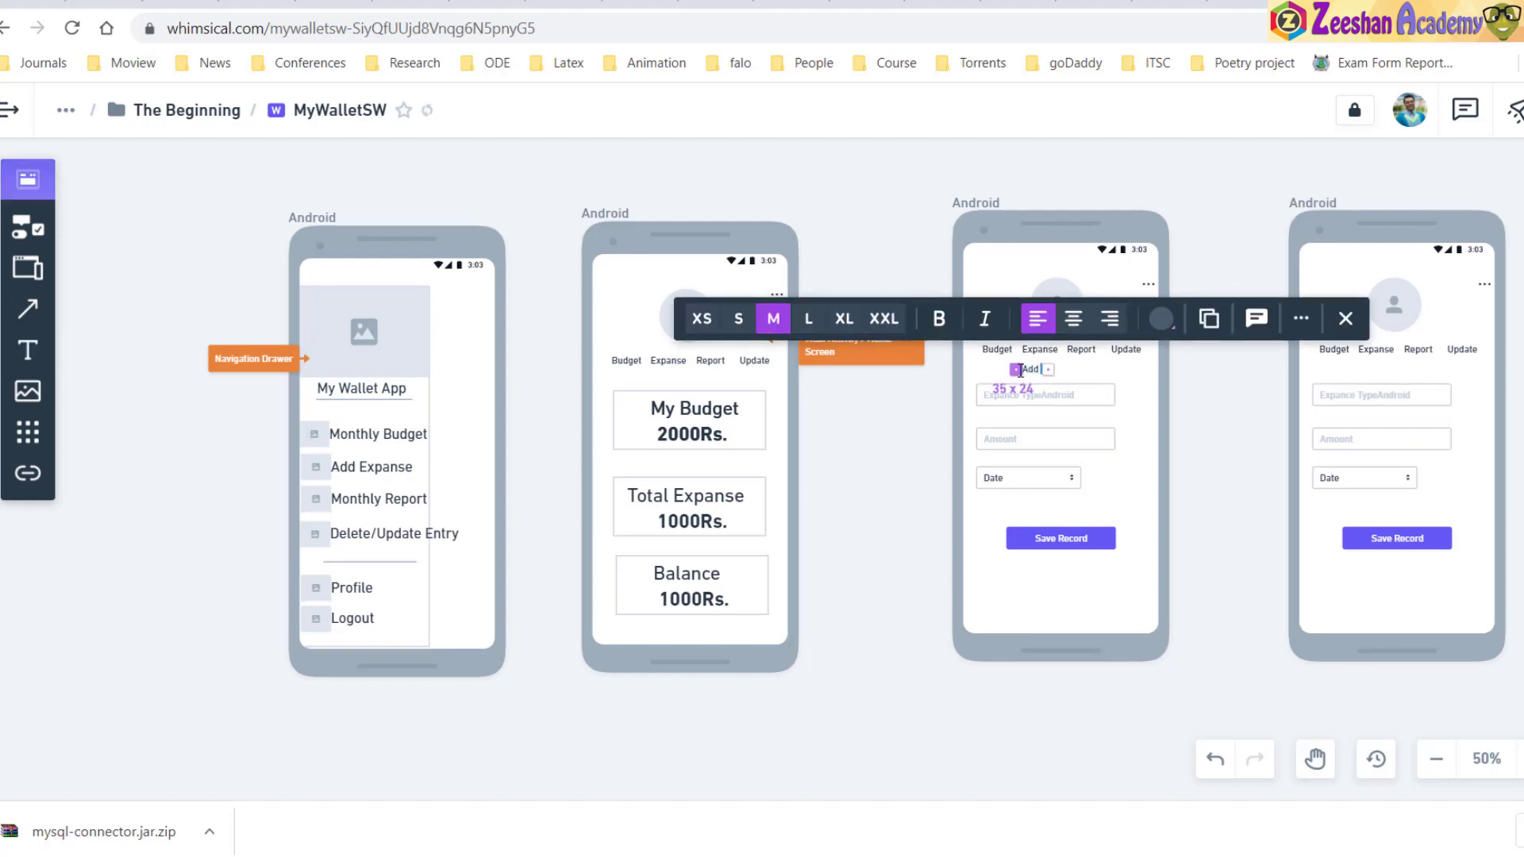
type(" Daily Expanse")
left_click(1222, 388)
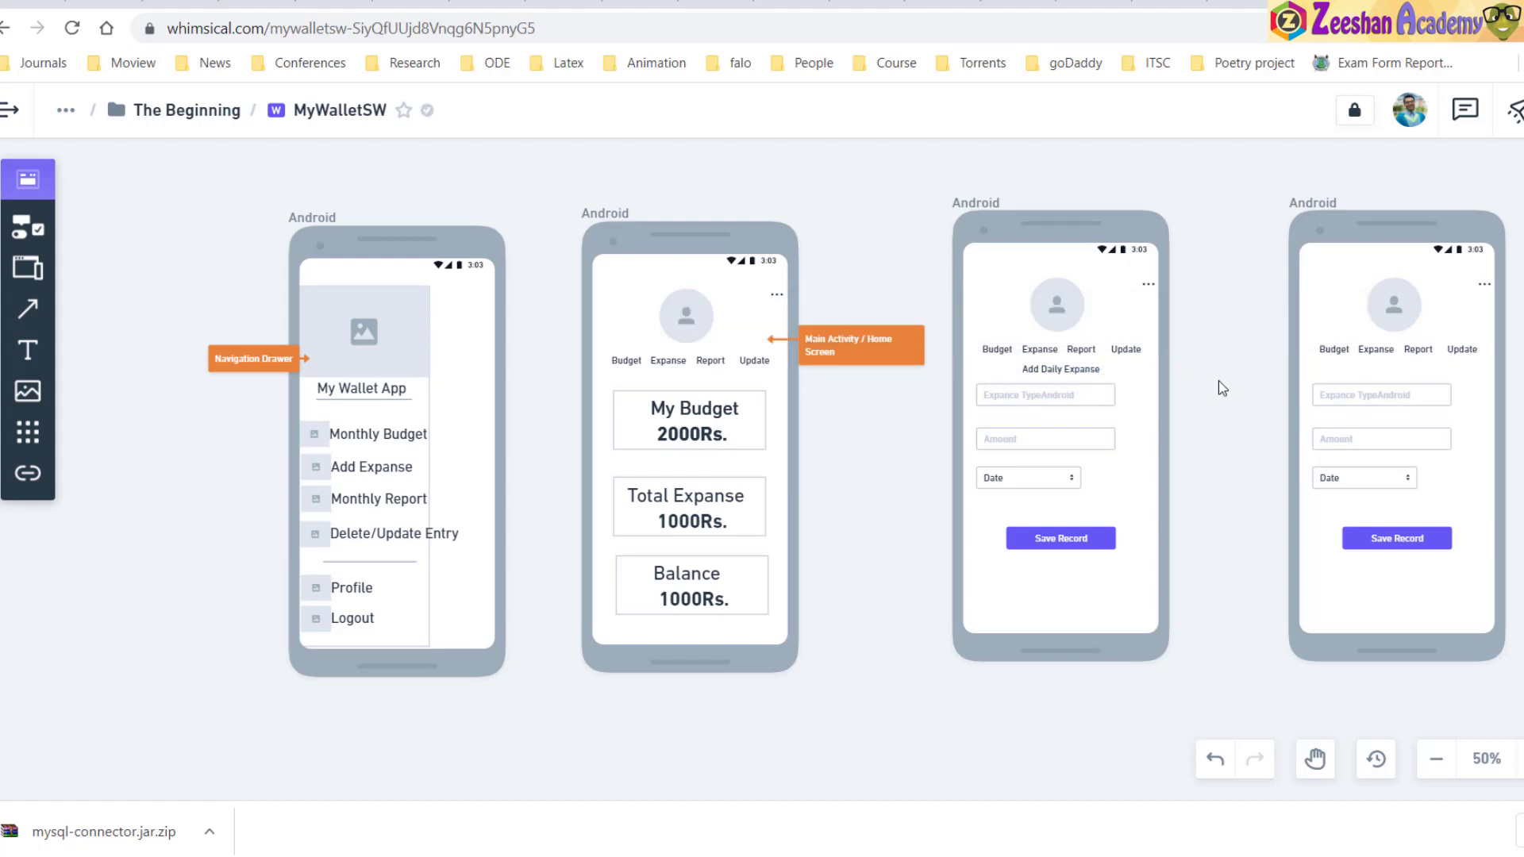
Delete the "Expance TypeAndroid" and "Amount" fields and the "Date" dropdown from the fourth phone
left_click(1361, 387)
key("Delete")
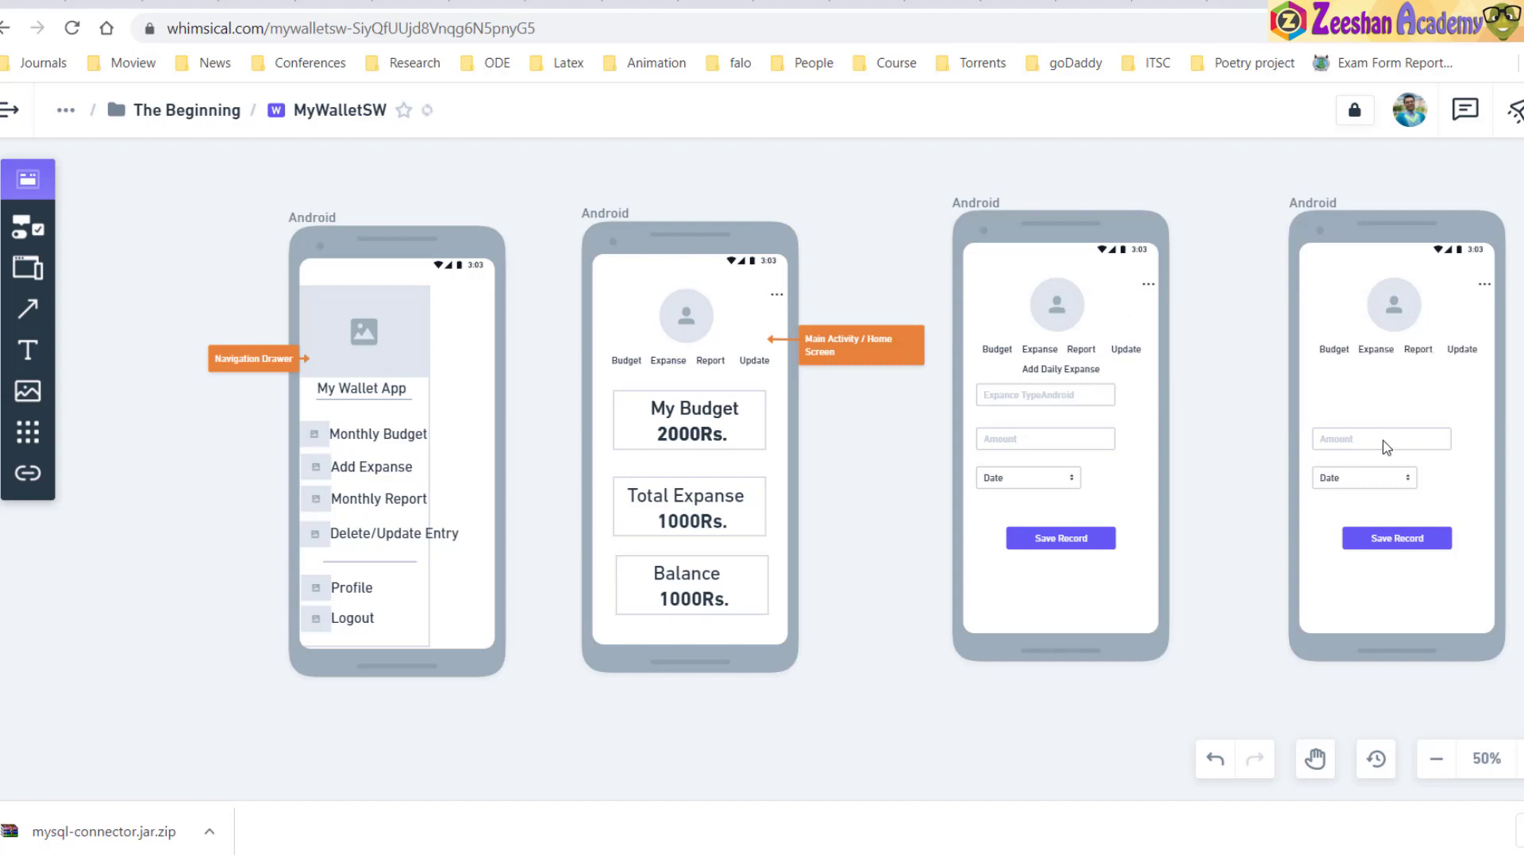
left_click(1386, 447)
key("Delete")
left_click(1384, 473)
key("Delete")
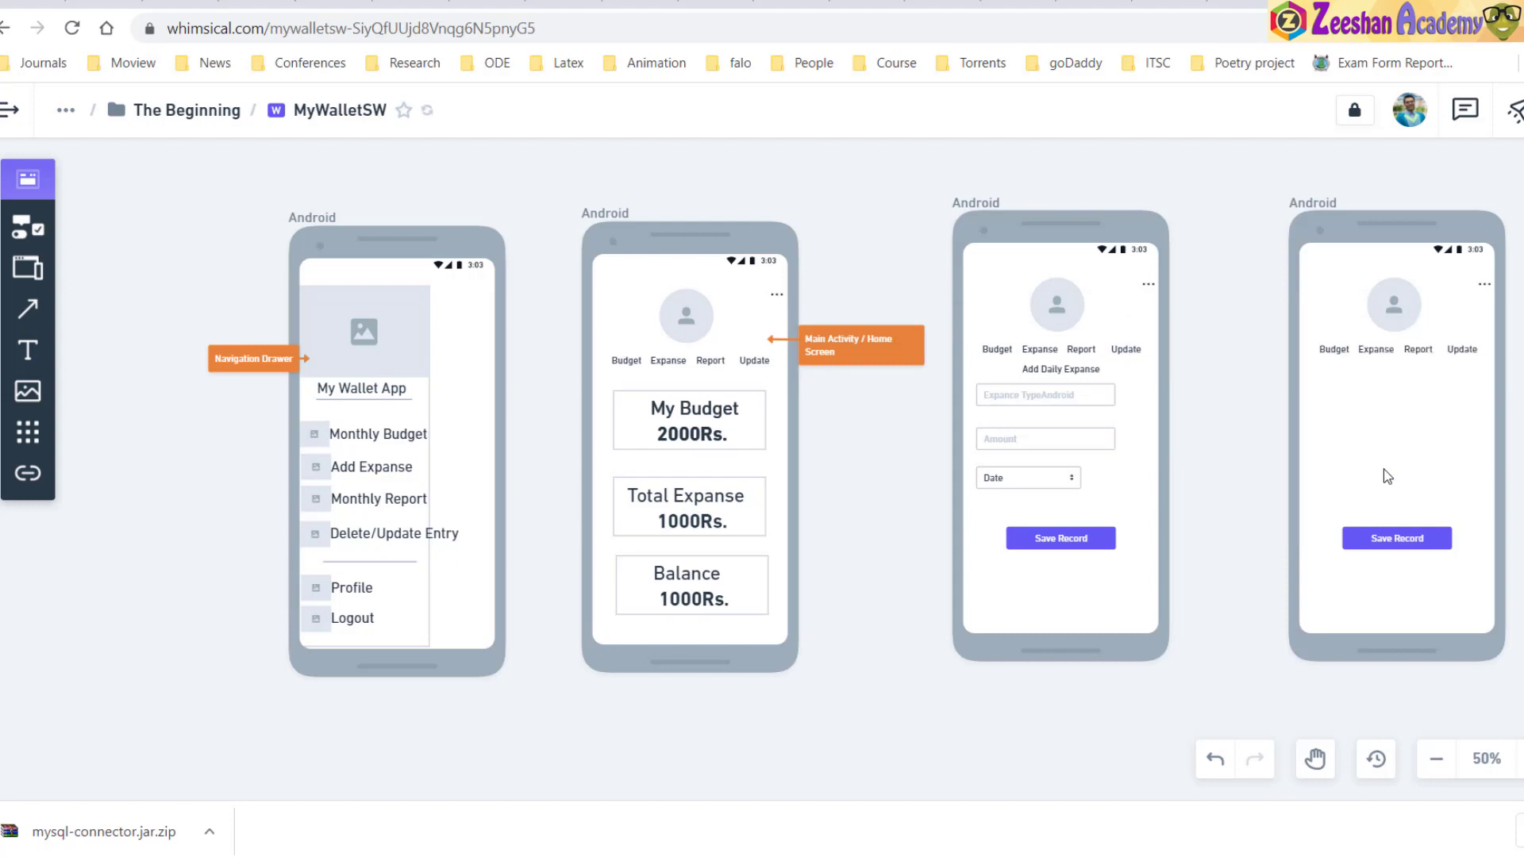
Replace the "Save Record" button on the fourth phone with a table placed below the Budget, Expanse, Report and Update labels
left_click(1398, 541)
key("Delete")
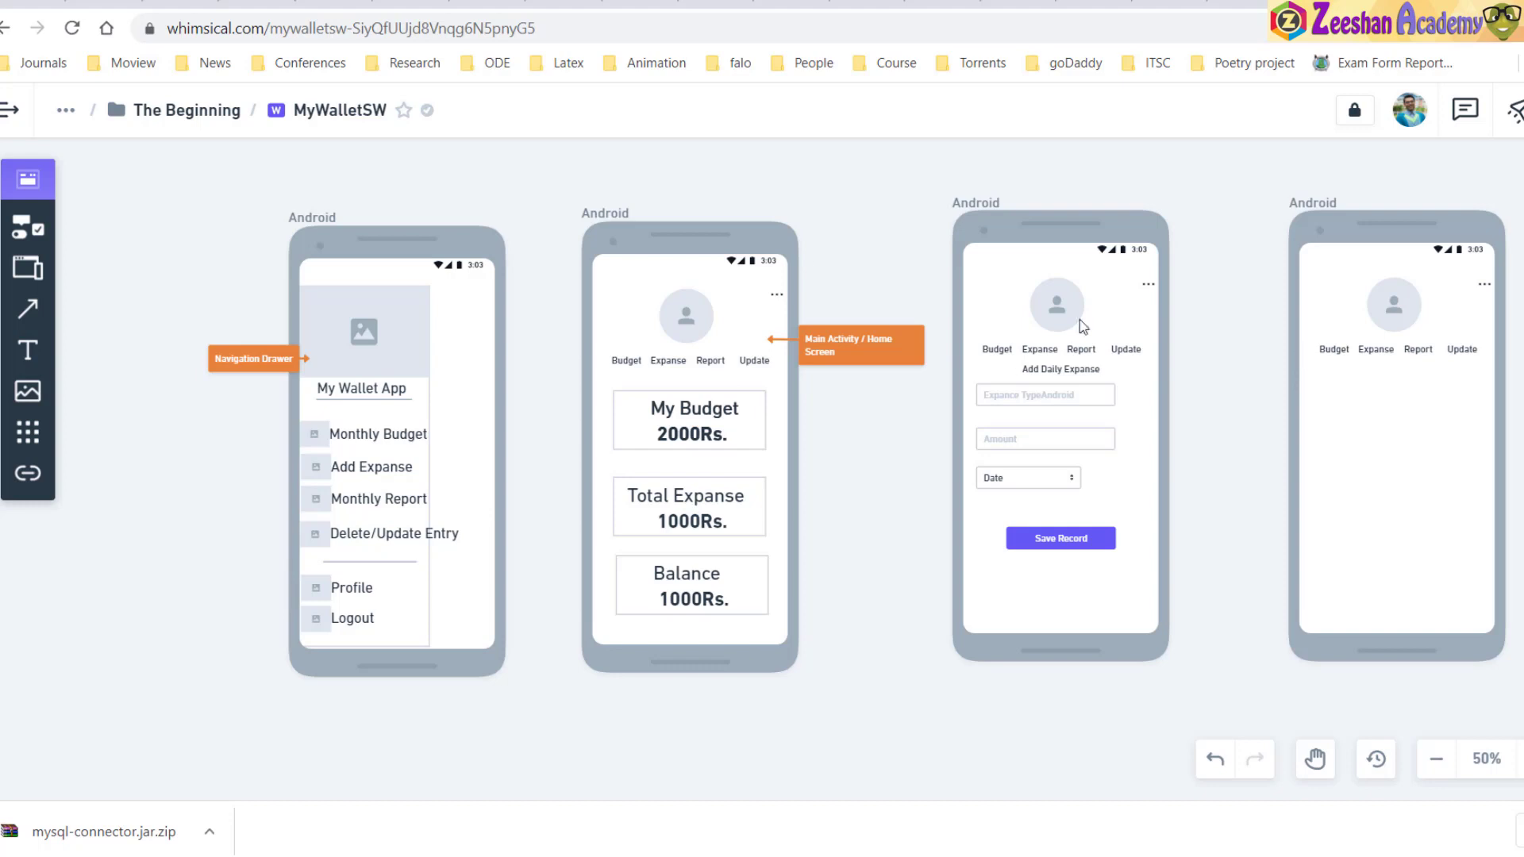
left_click(28, 229)
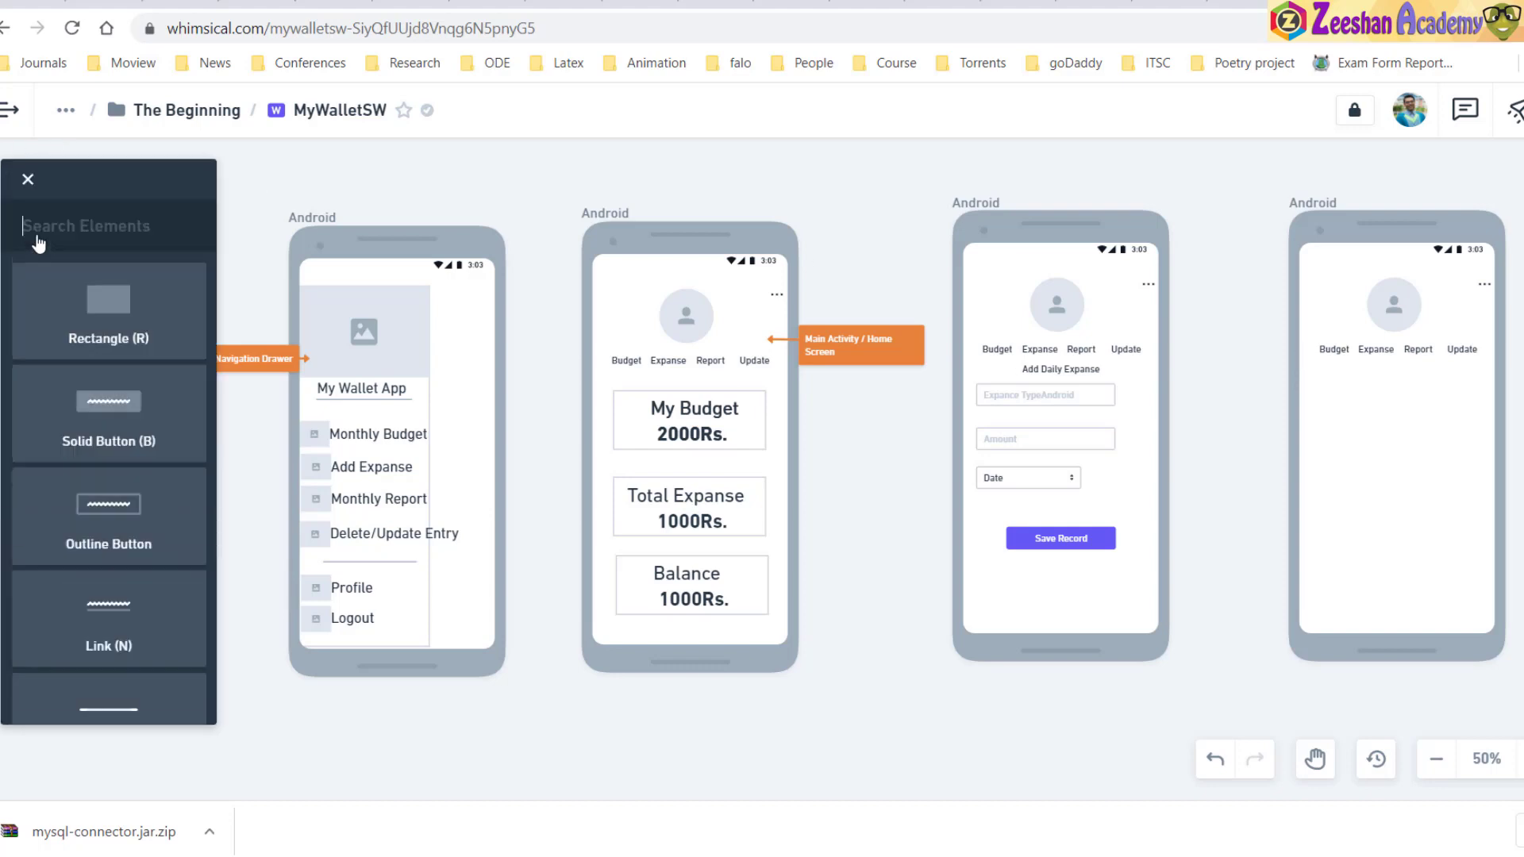
scroll(119, 503, "down", 10)
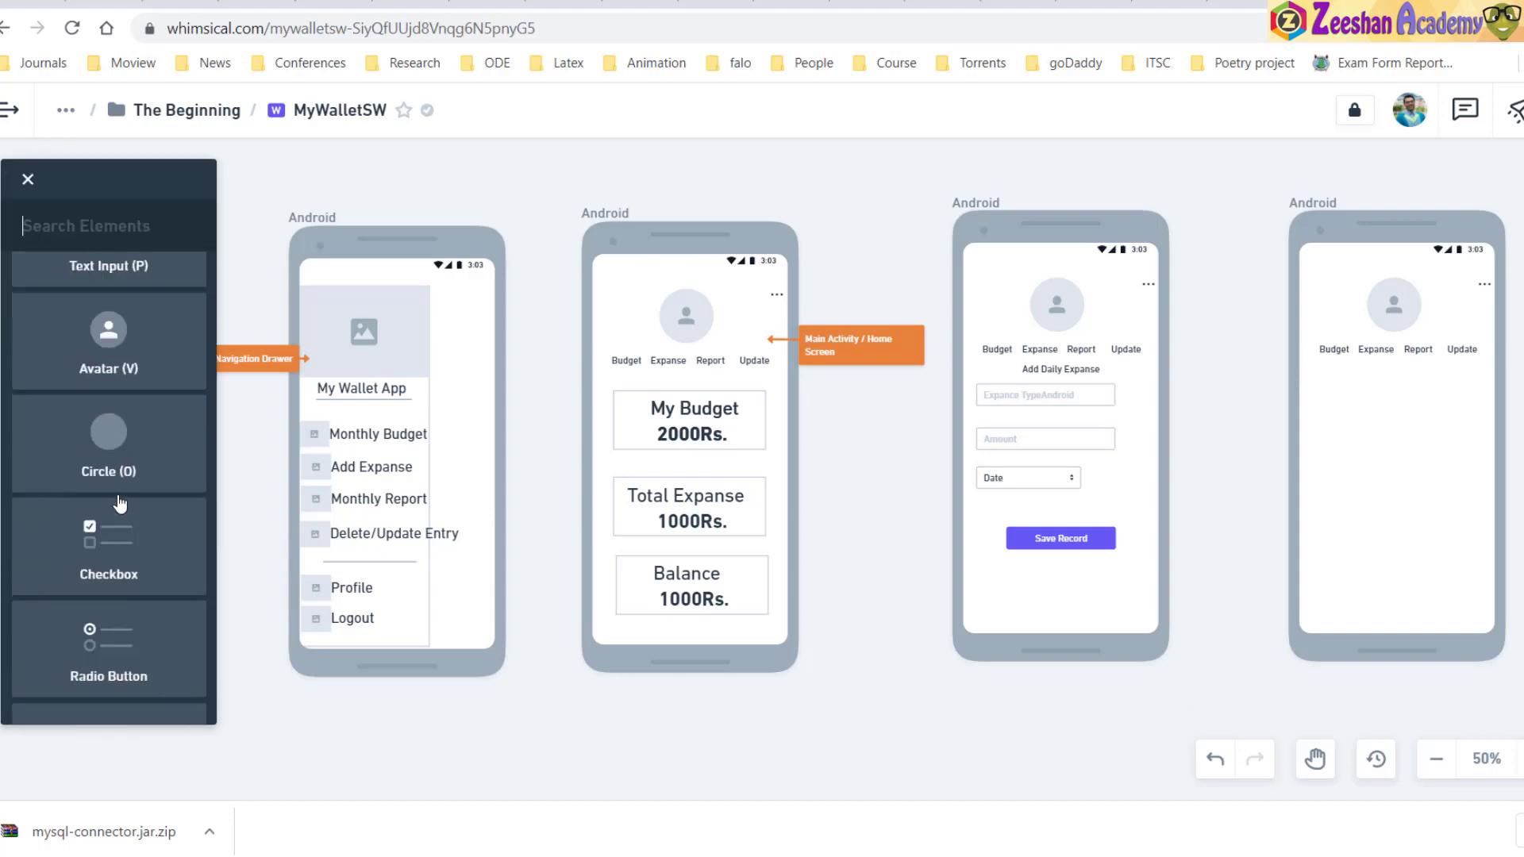
scroll(119, 503, "down", 10)
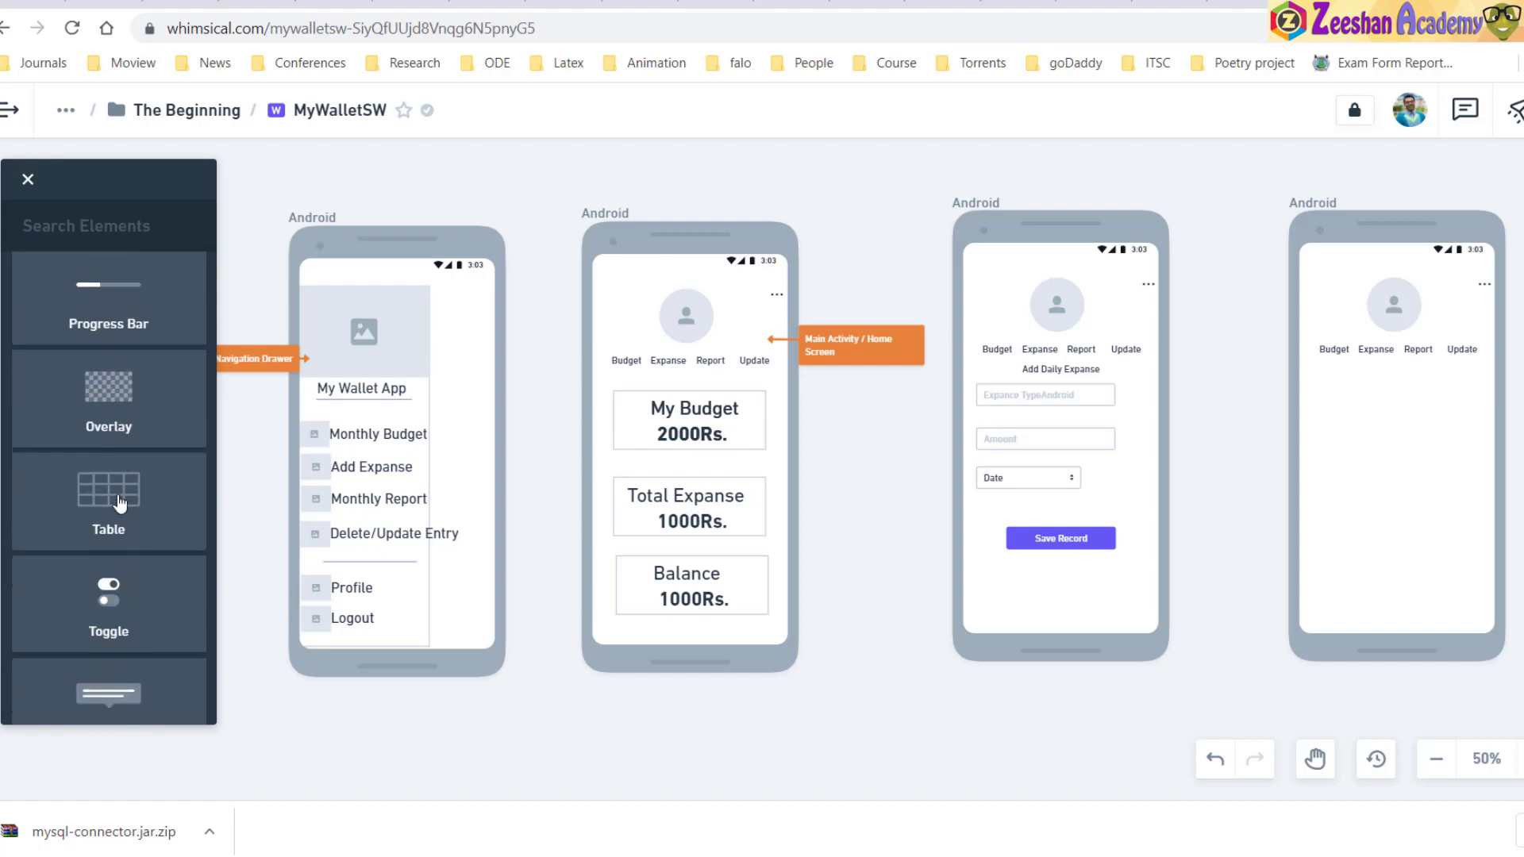
left_click(119, 503)
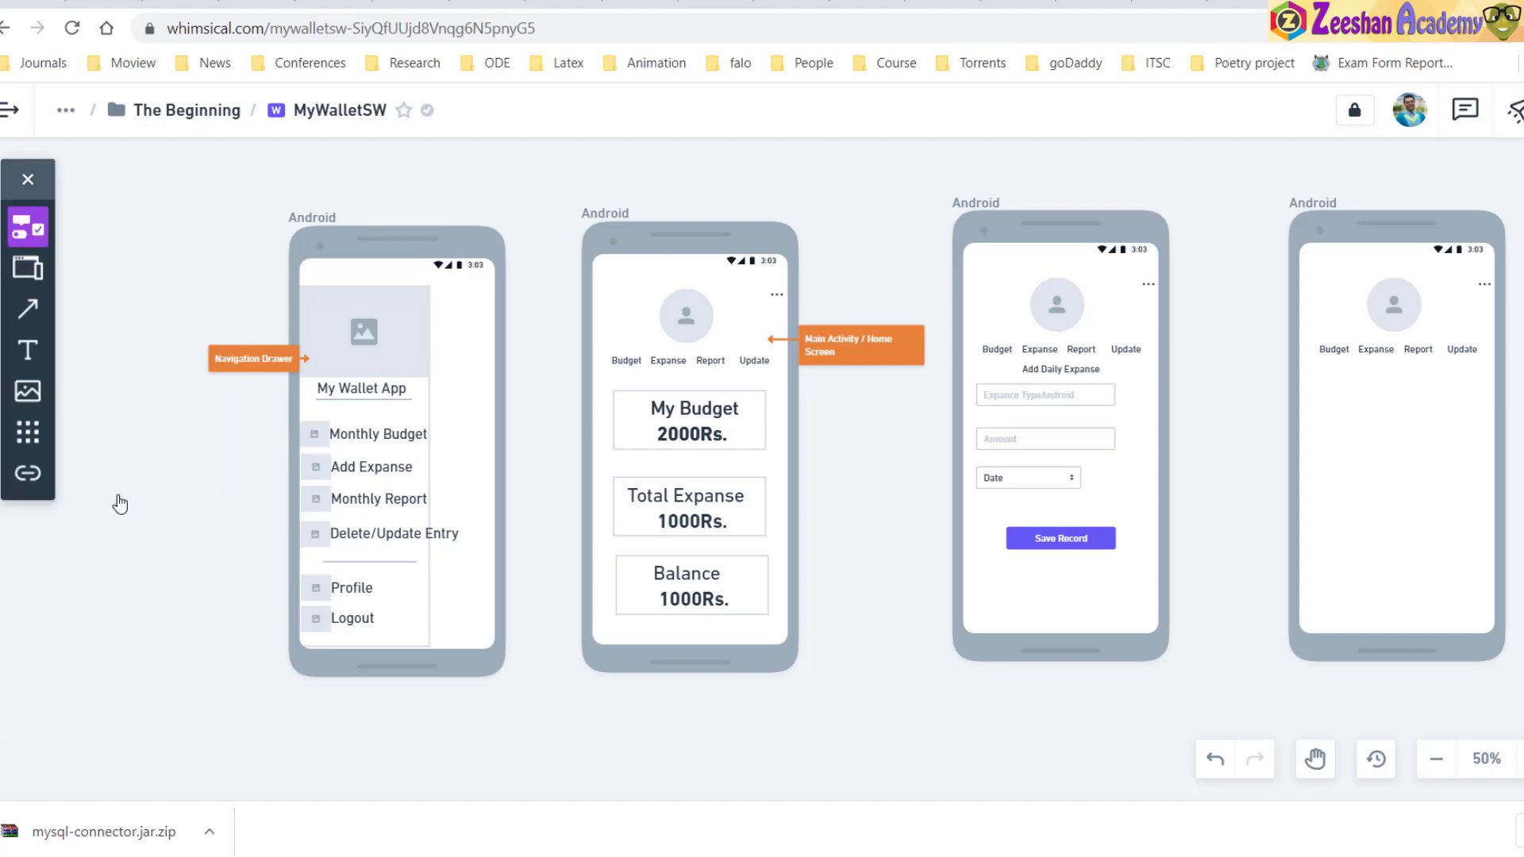
left_click(1336, 400)
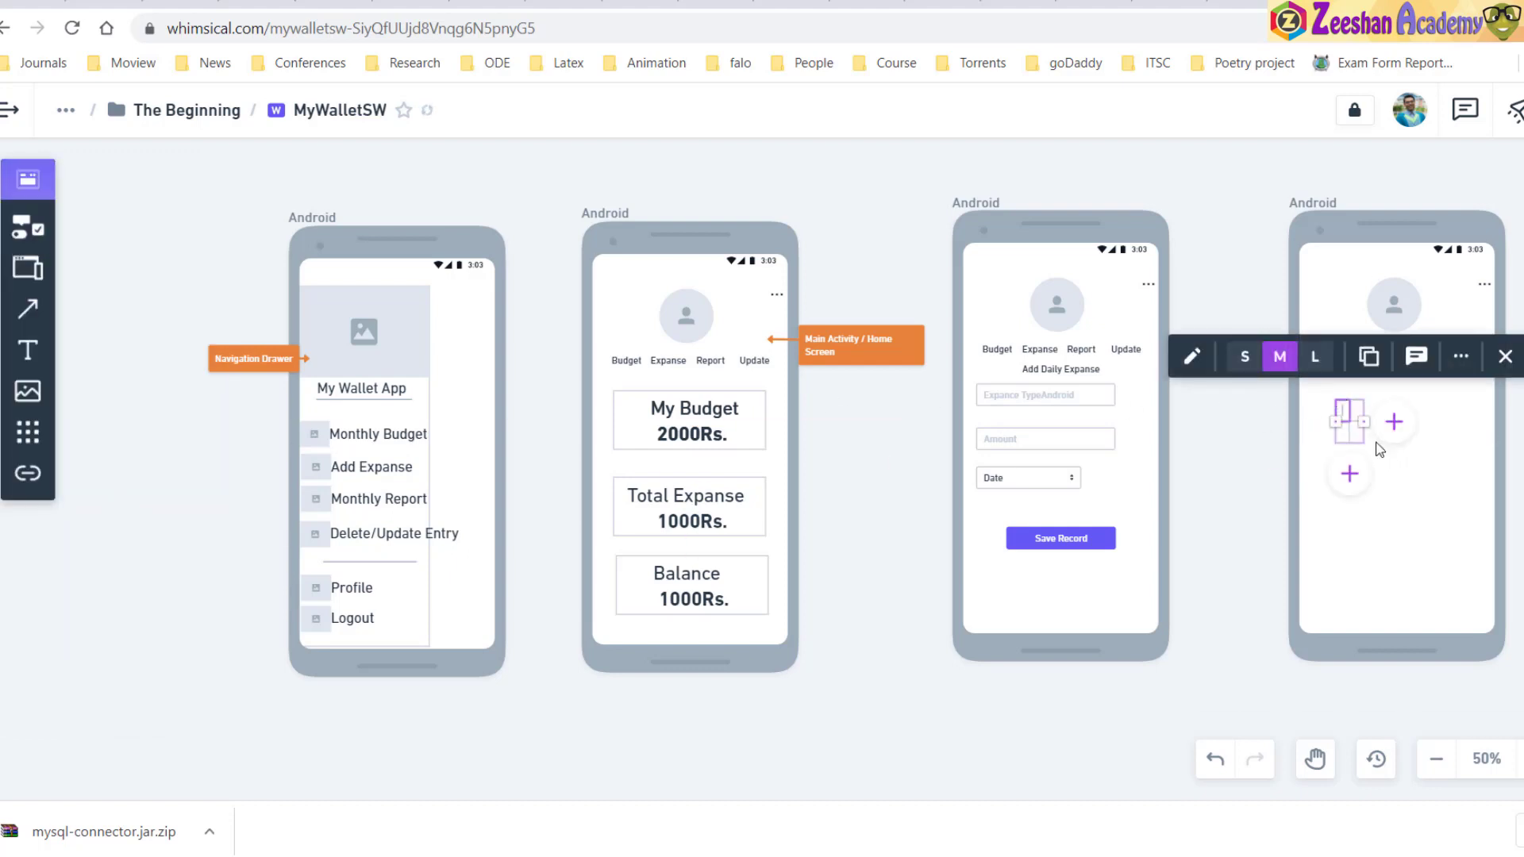
Expand the fourth phone's table to four columns and five rows, and stretch it across nearly the full screen width
left_click(1350, 474)
key("Escape")
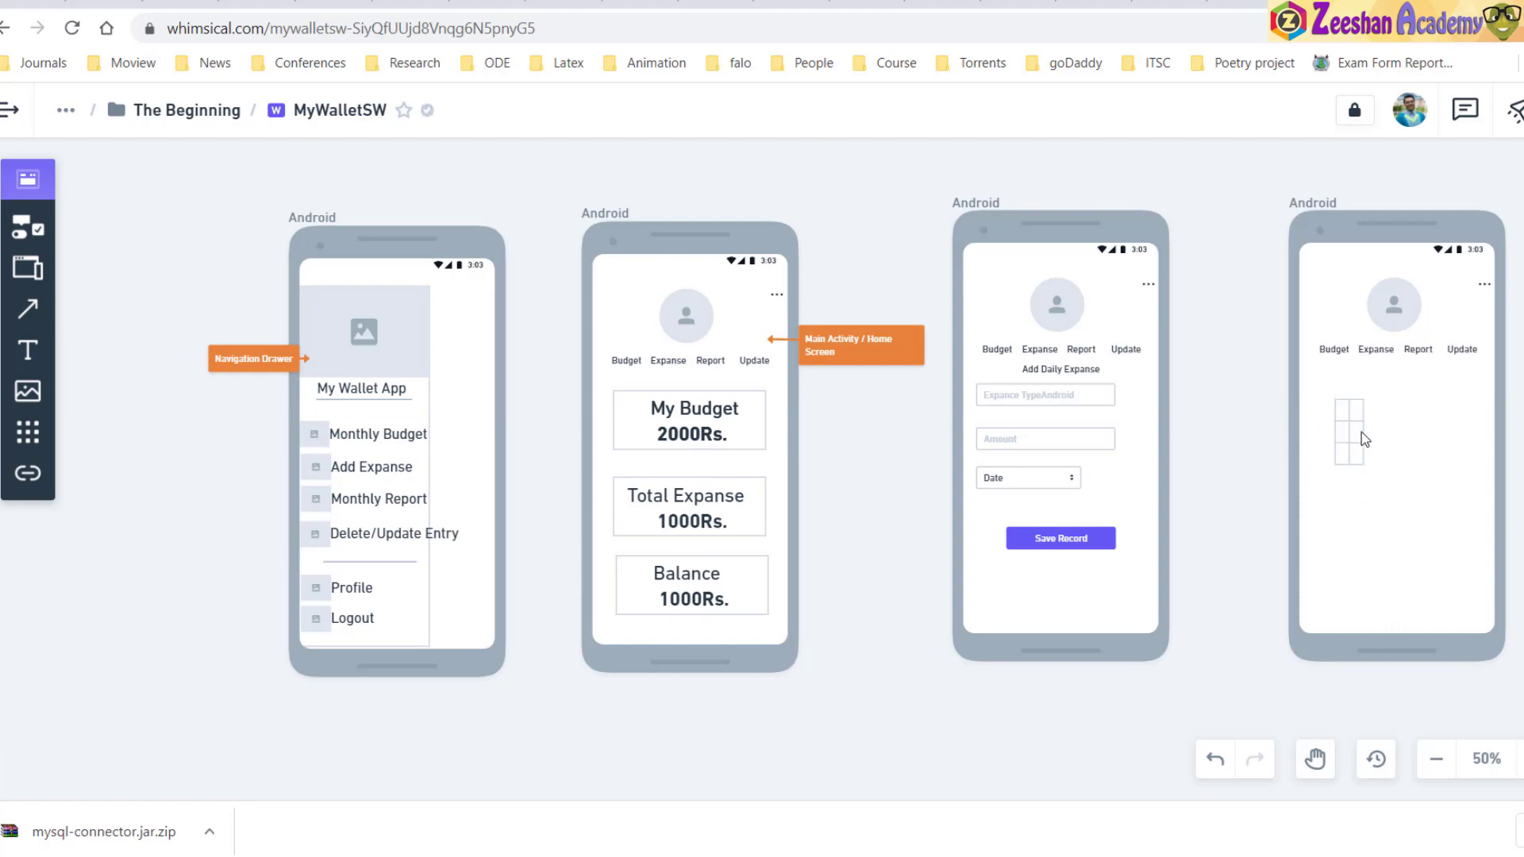
left_click(1360, 431)
left_click(1360, 451)
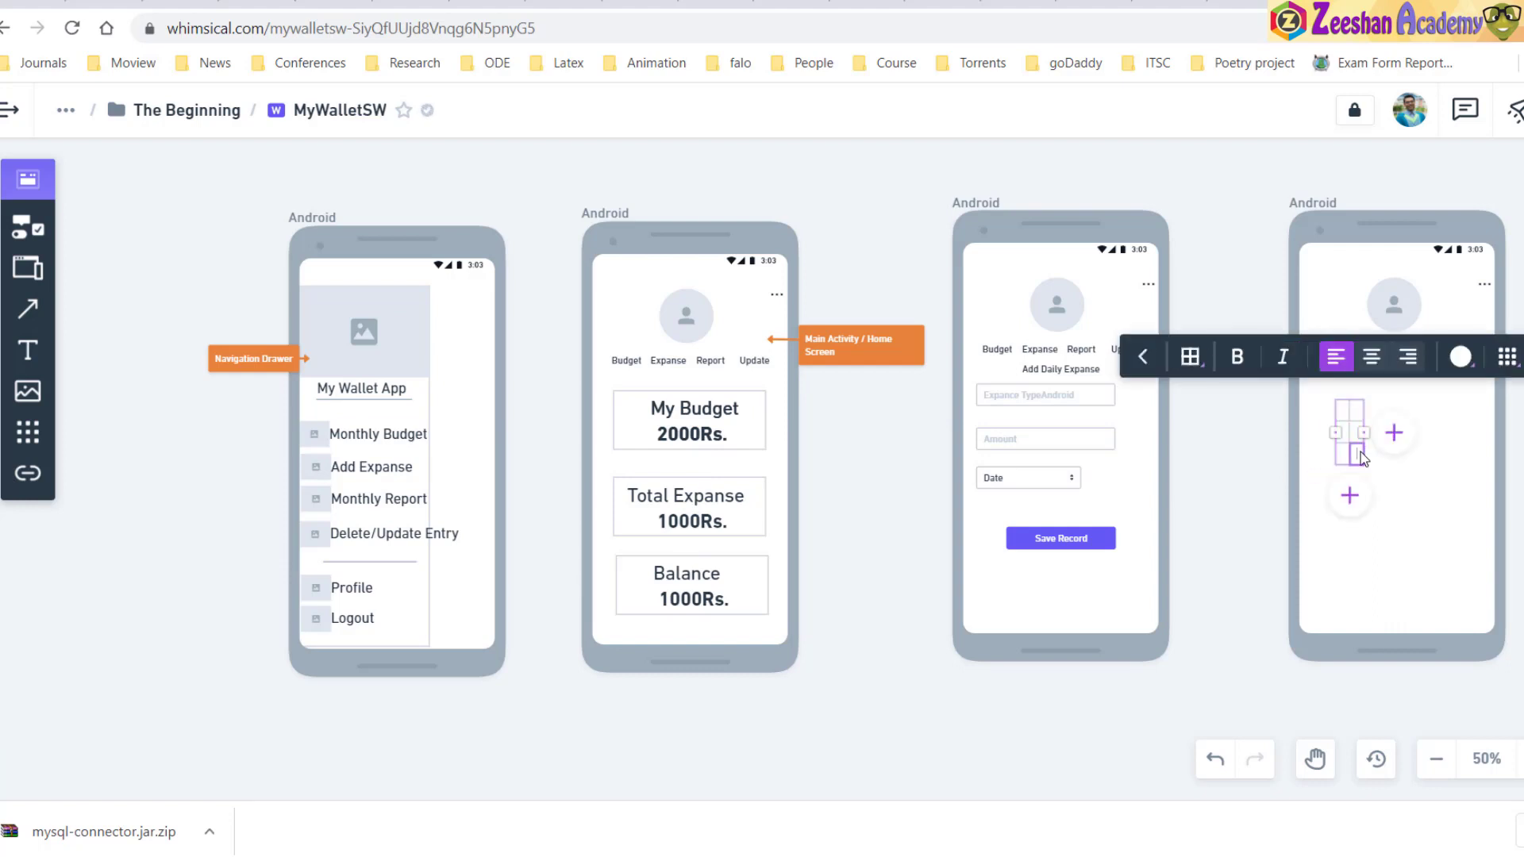
left_click(1393, 433)
left_click(1407, 433)
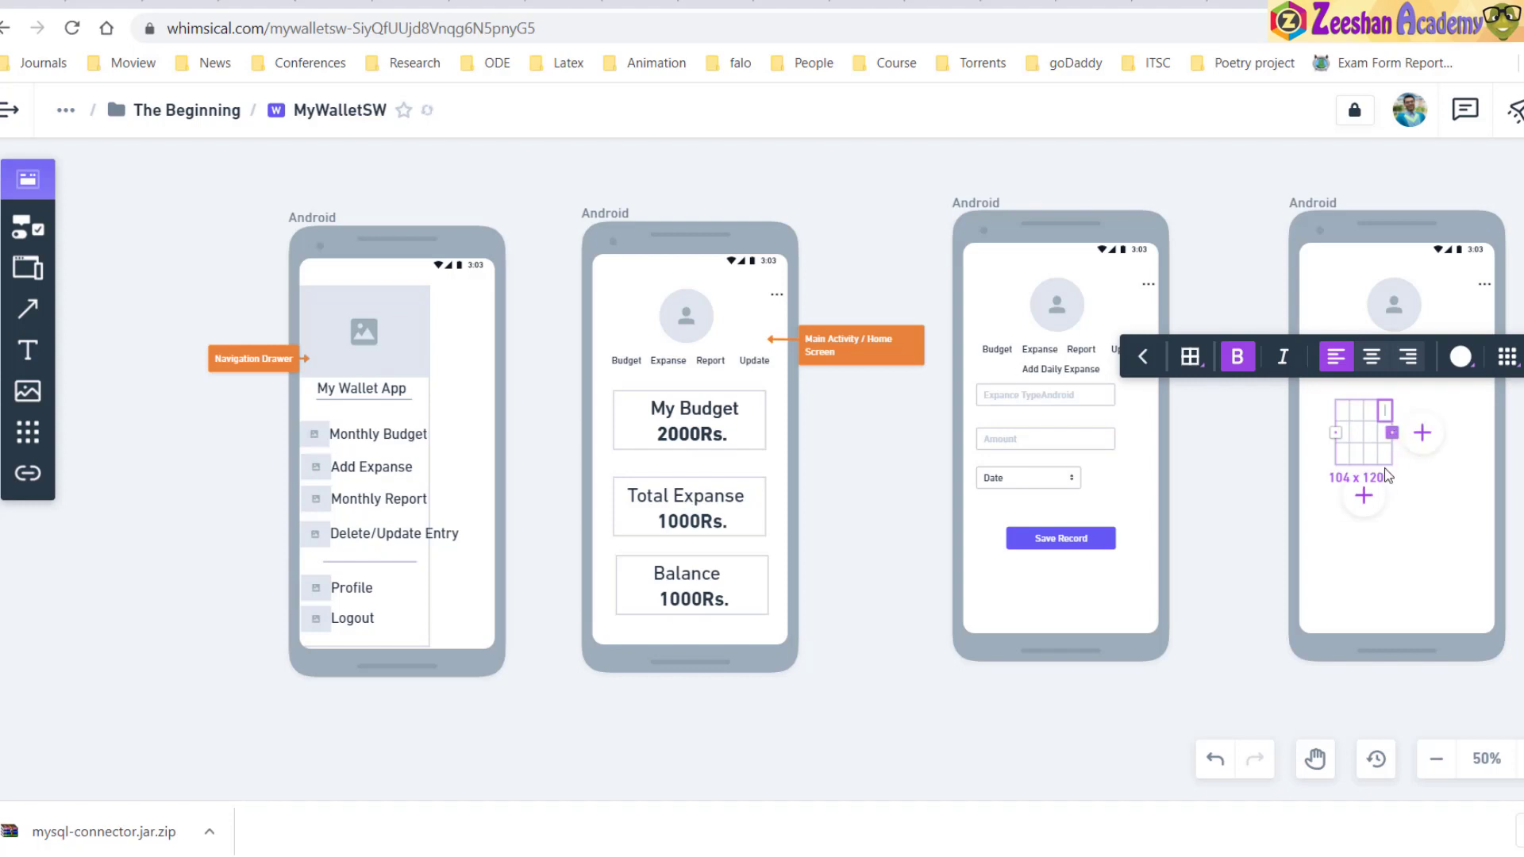
left_click_drag(1363, 495, 1363, 537)
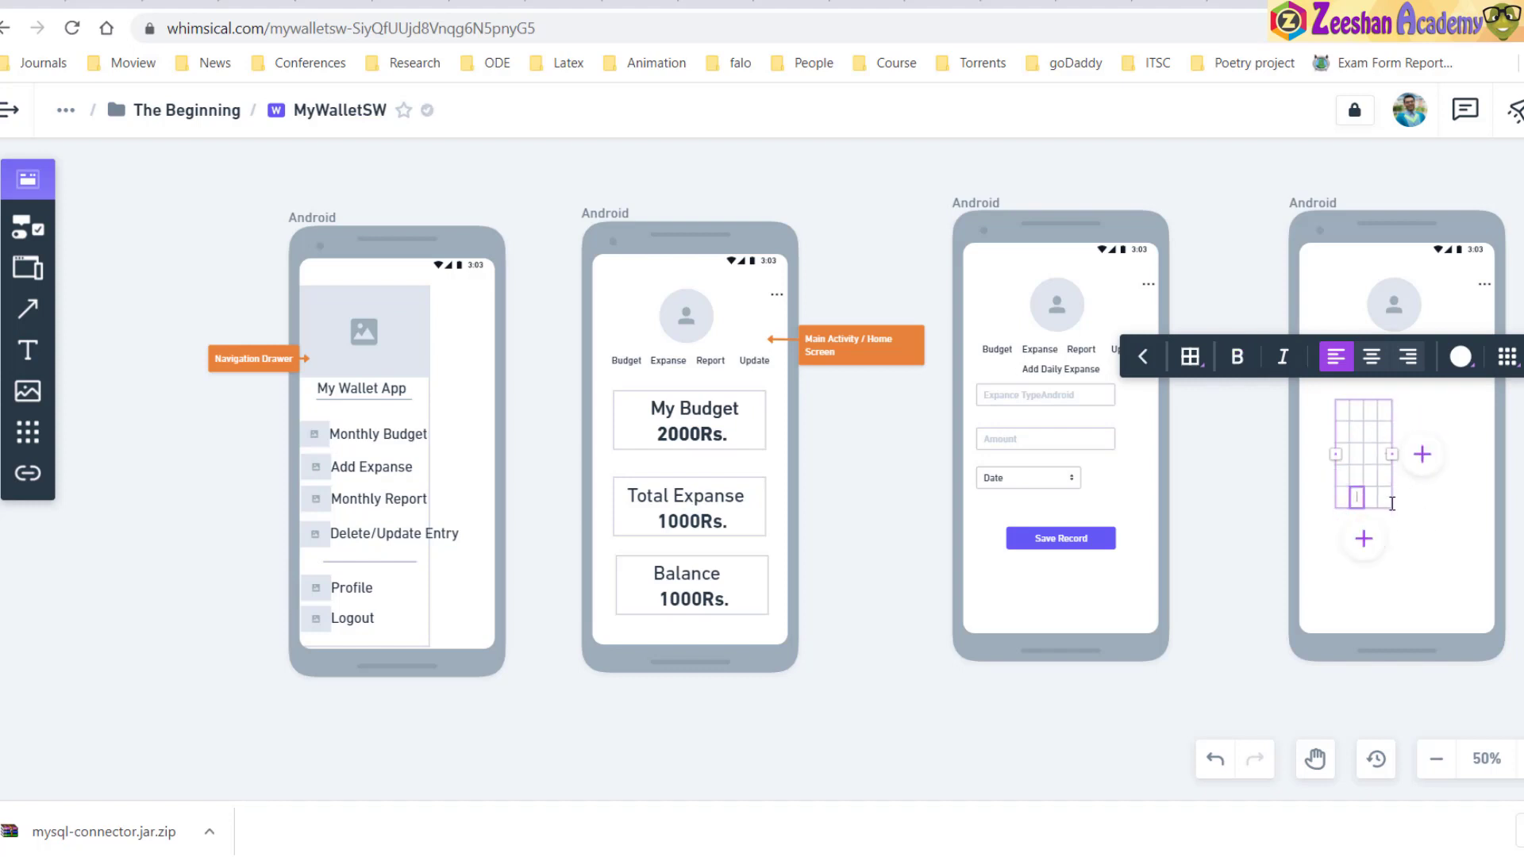
left_click_drag(1396, 454, 1482, 455)
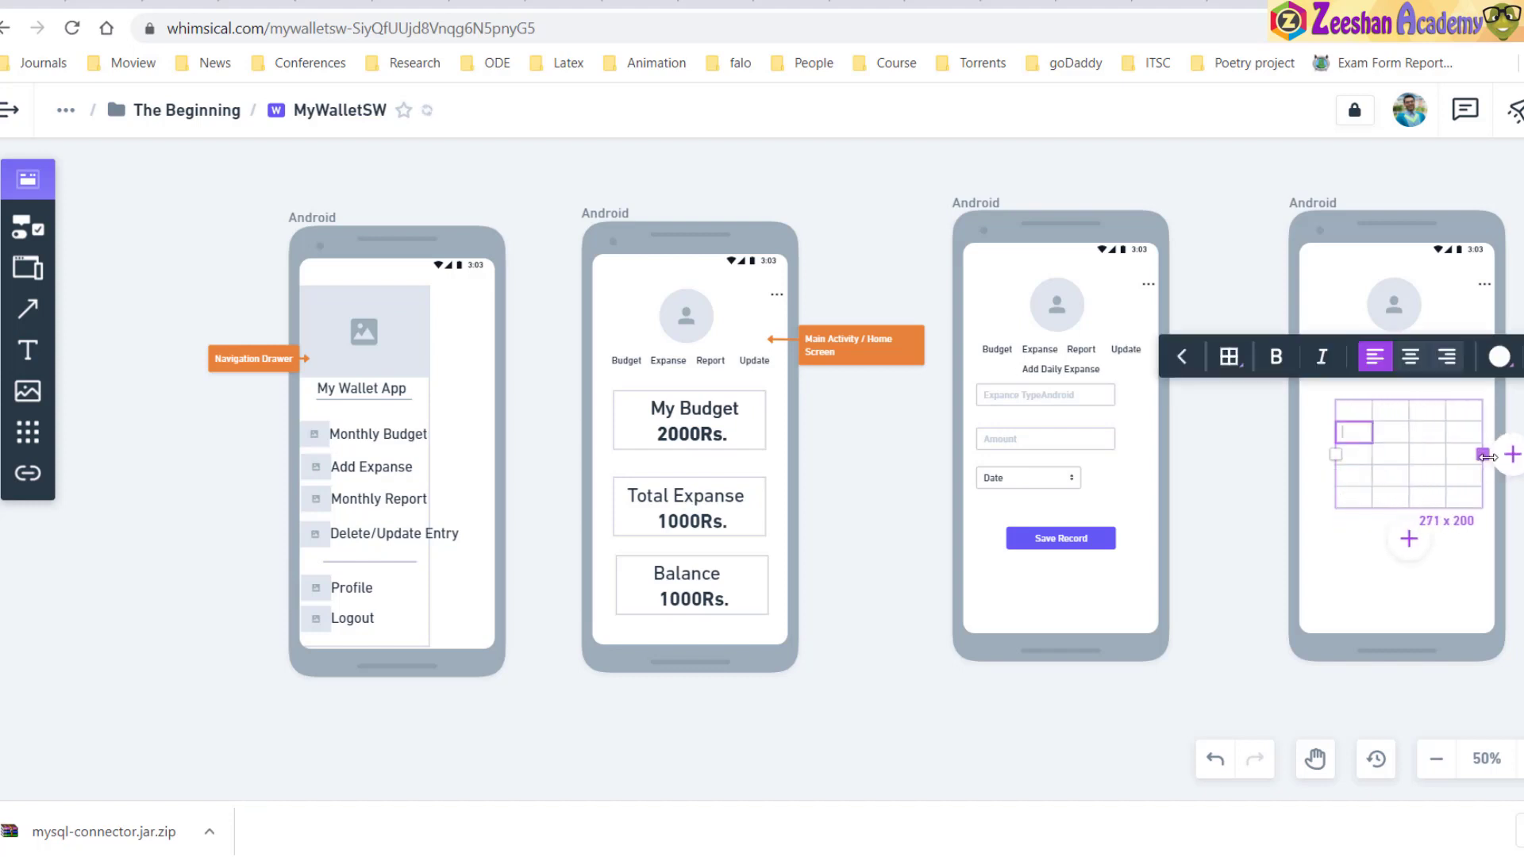
left_click_drag(1337, 456, 1309, 455)
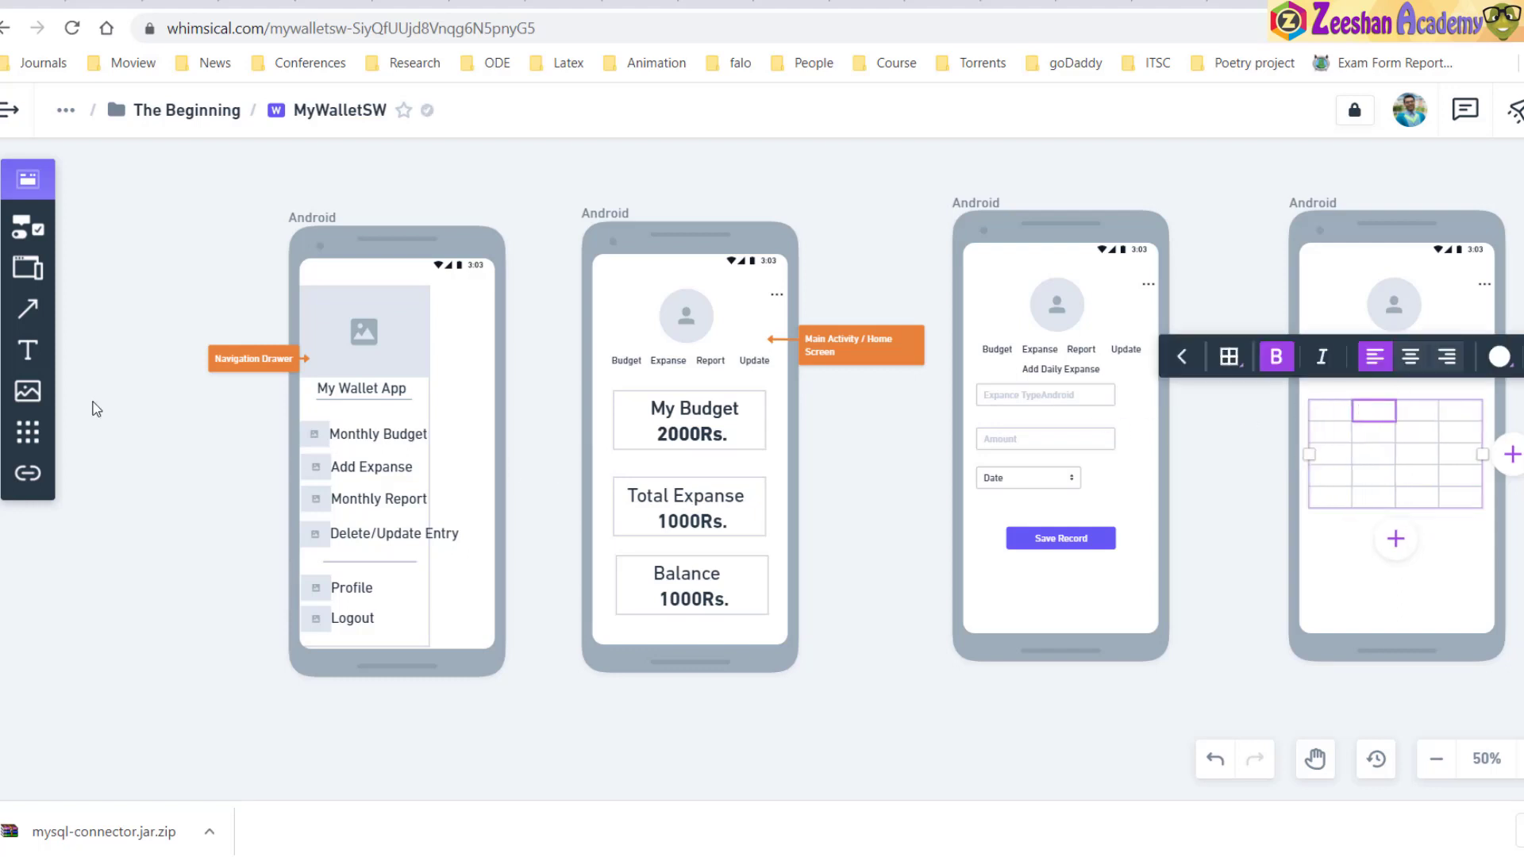
Add the heading "Monthly Expanse Report" in XL text size above the table on the fourth phone
left_click(28, 350)
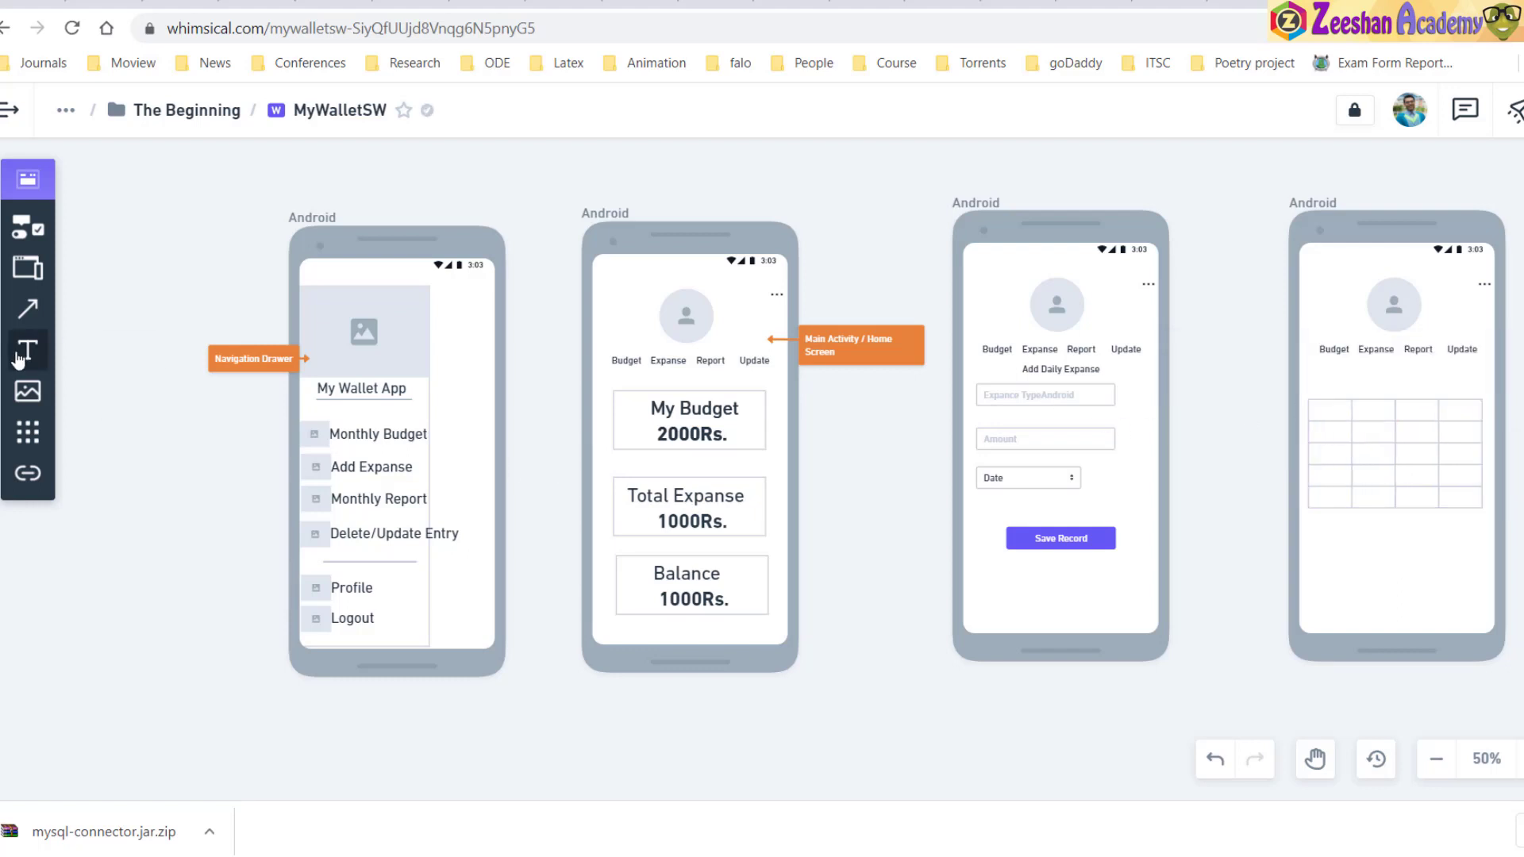
left_click(1339, 382)
type("Mon")
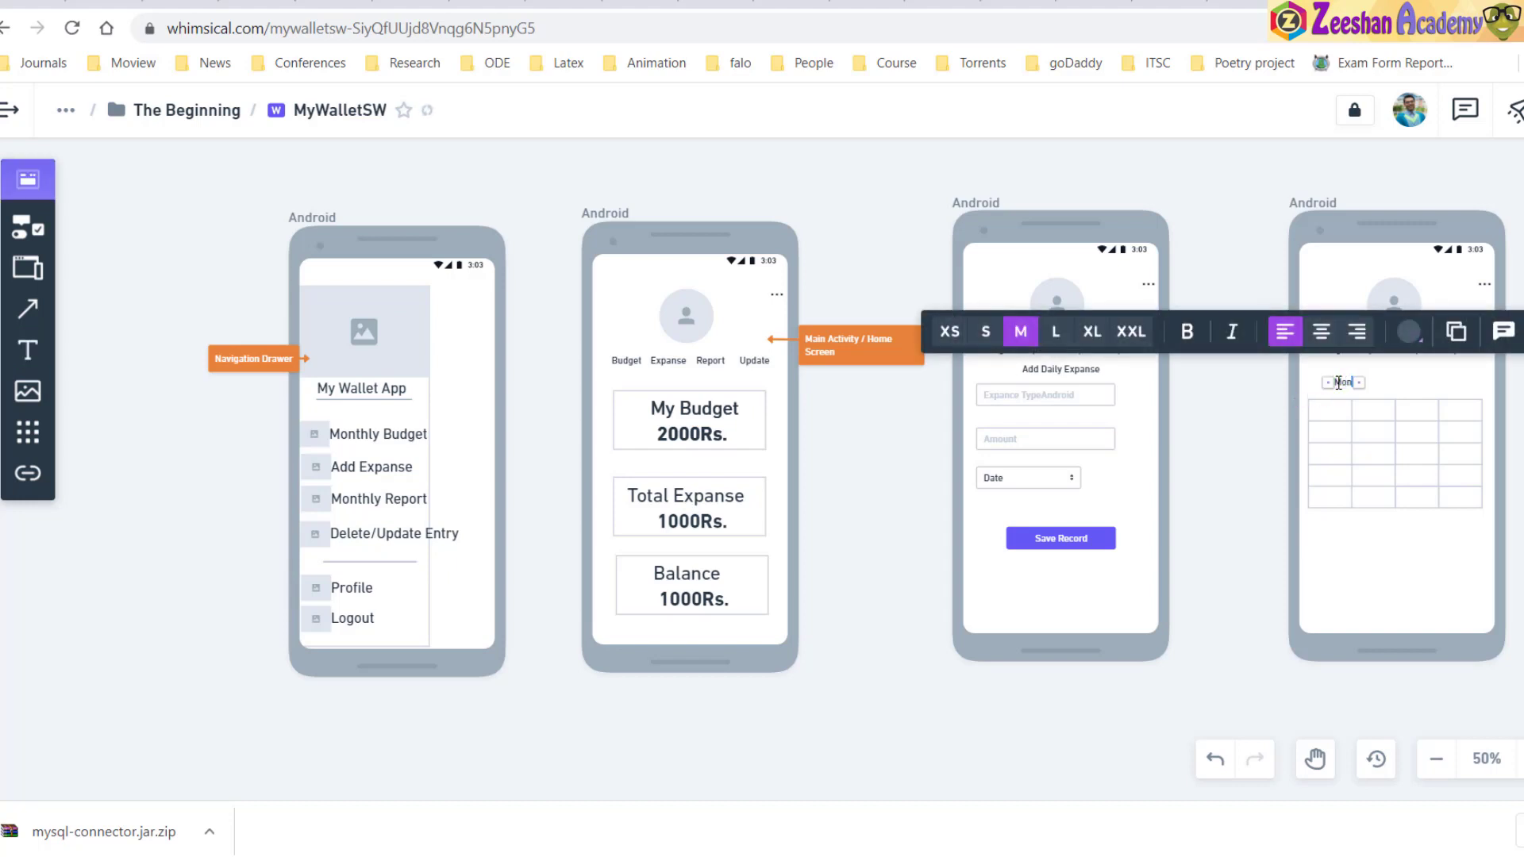
type("thy Expanse Rep")
type("rot")
key("BackSpace")
key("BackSpace")
key("BackSpace")
type("ort")
left_click(1096, 330)
mouse_move(1369, 384)
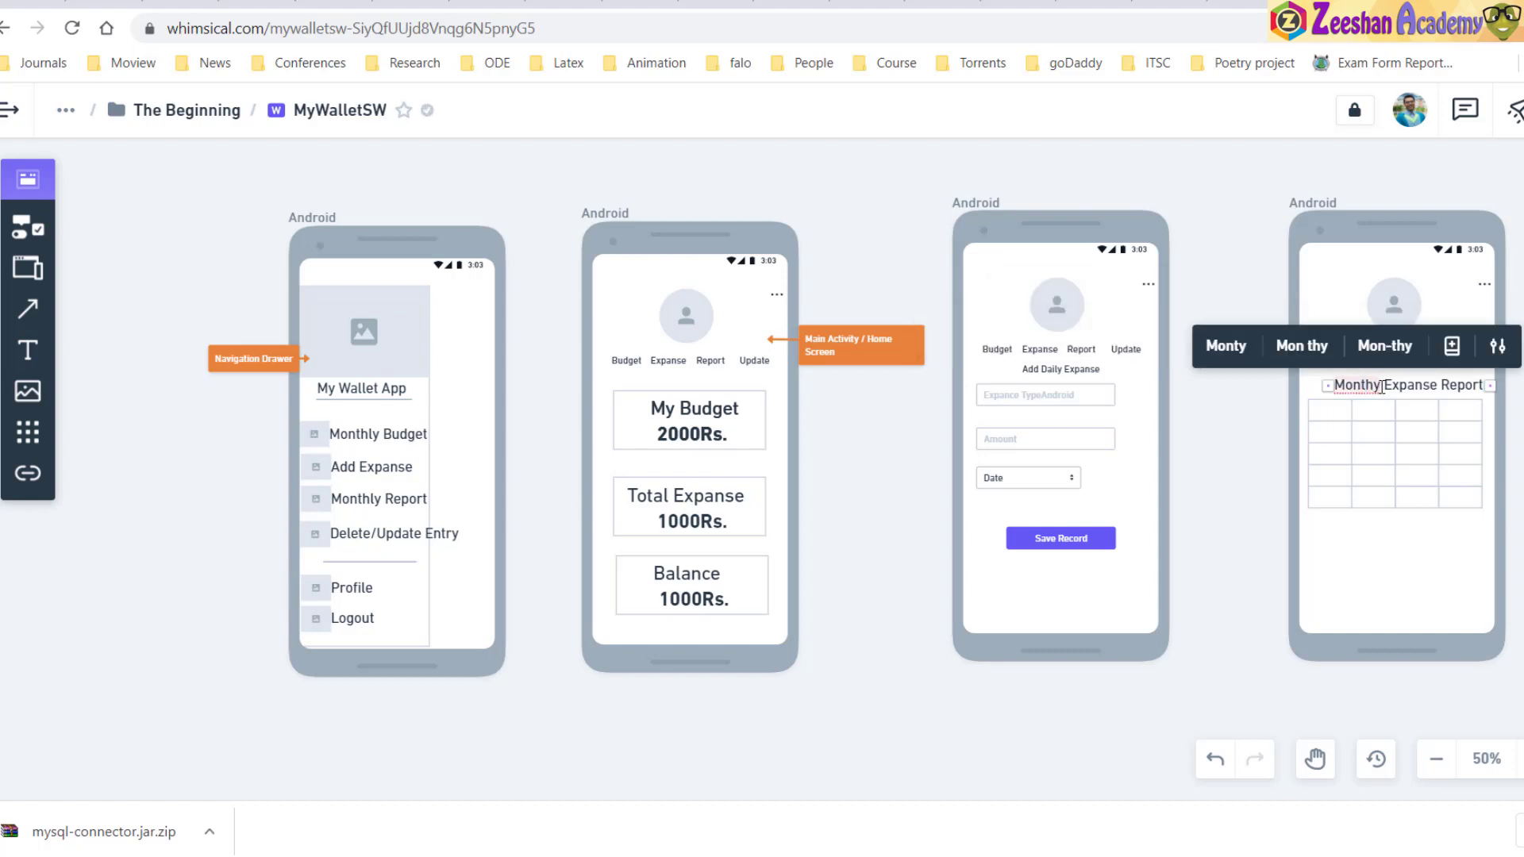
type("l")
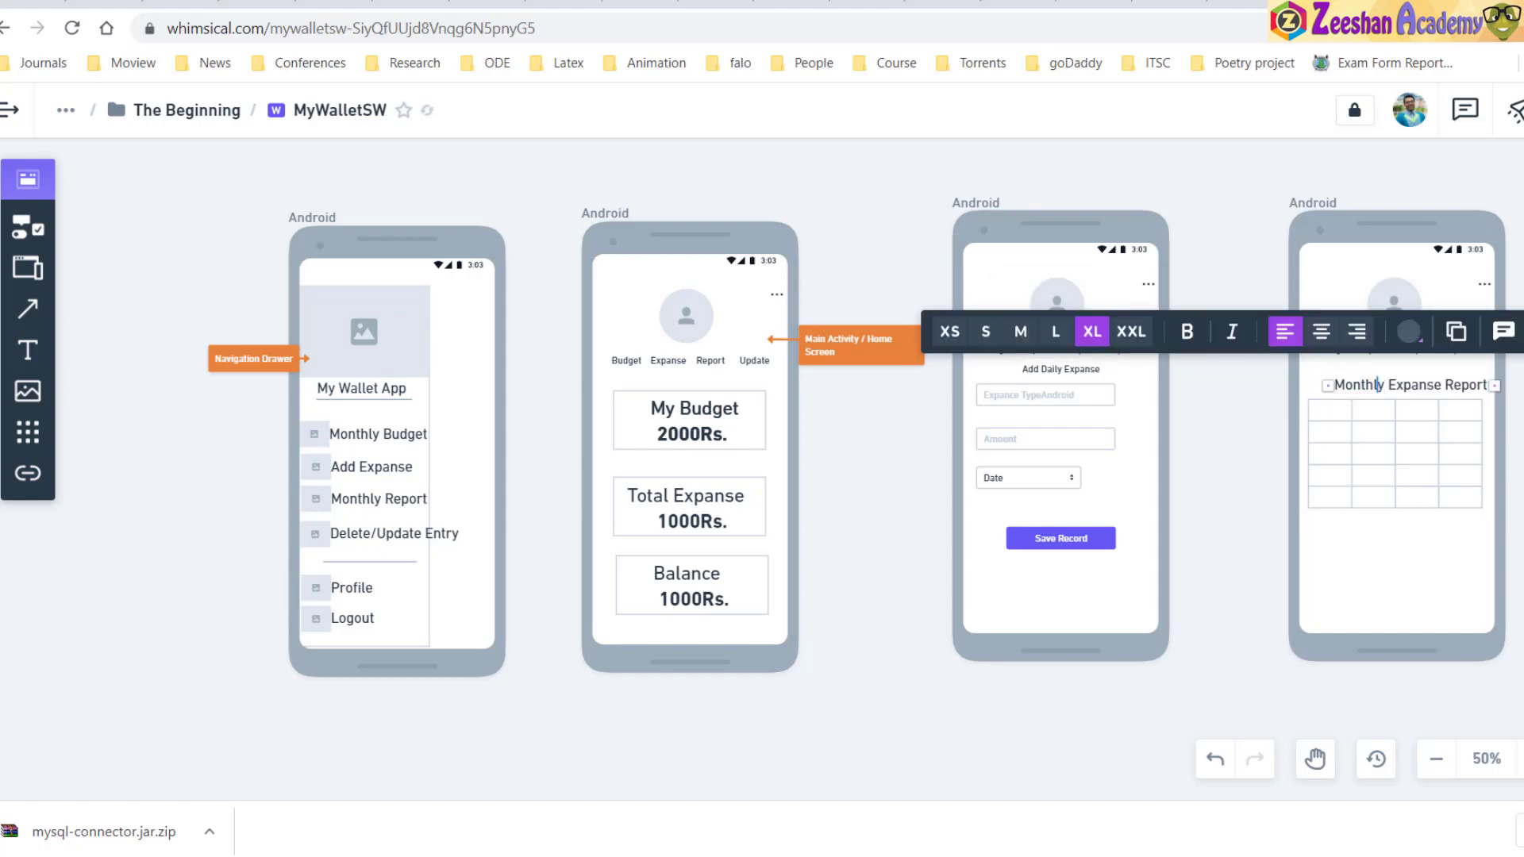
left_click(1371, 414)
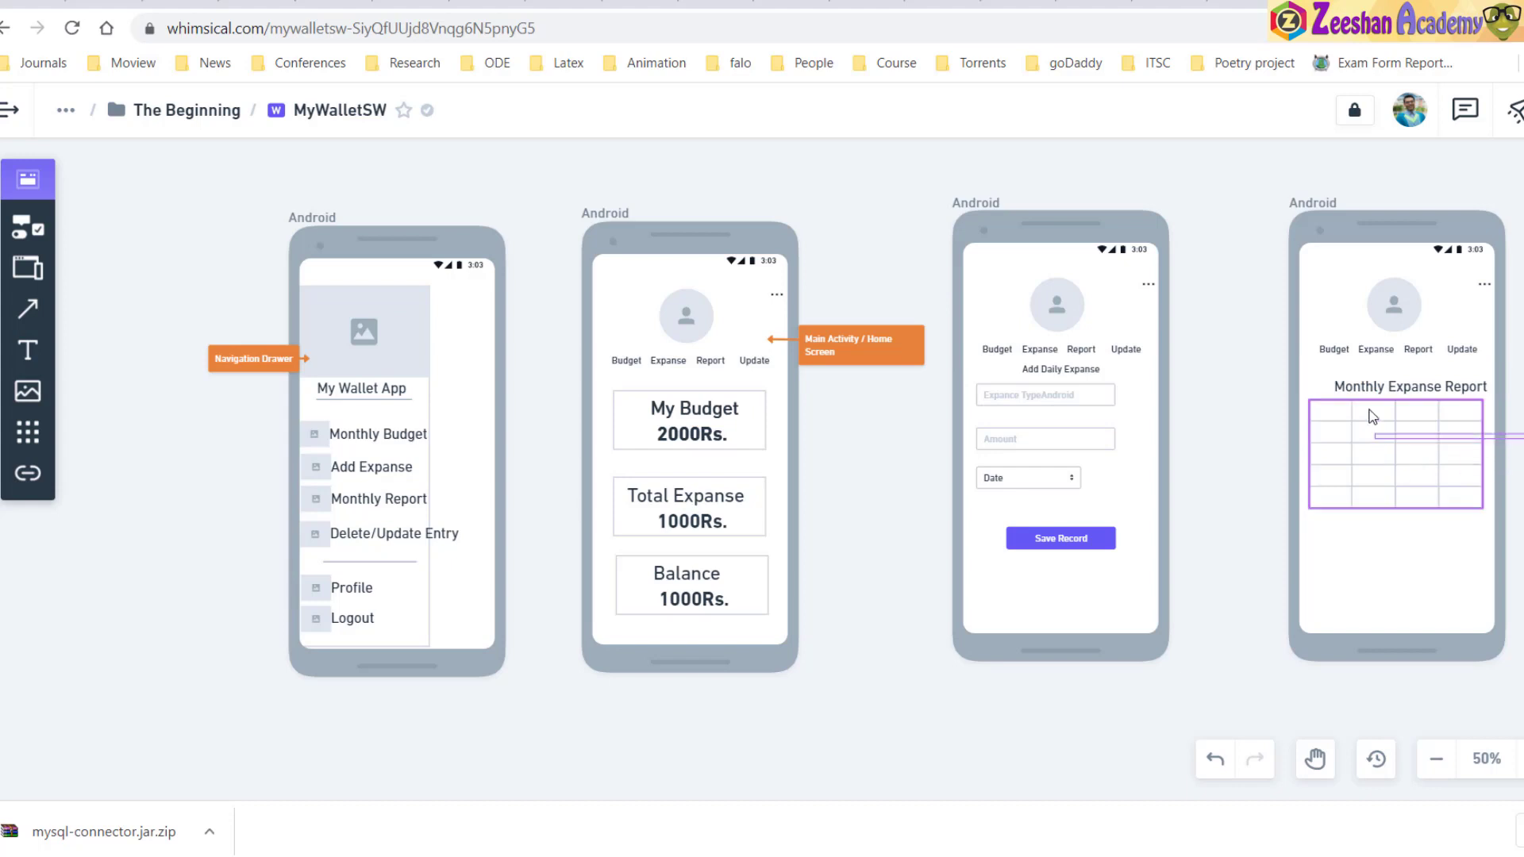
key("Escape")
Move the "Monthly Expanse Report" heading so it sits centred above the table with a small gap
left_click(1467, 394)
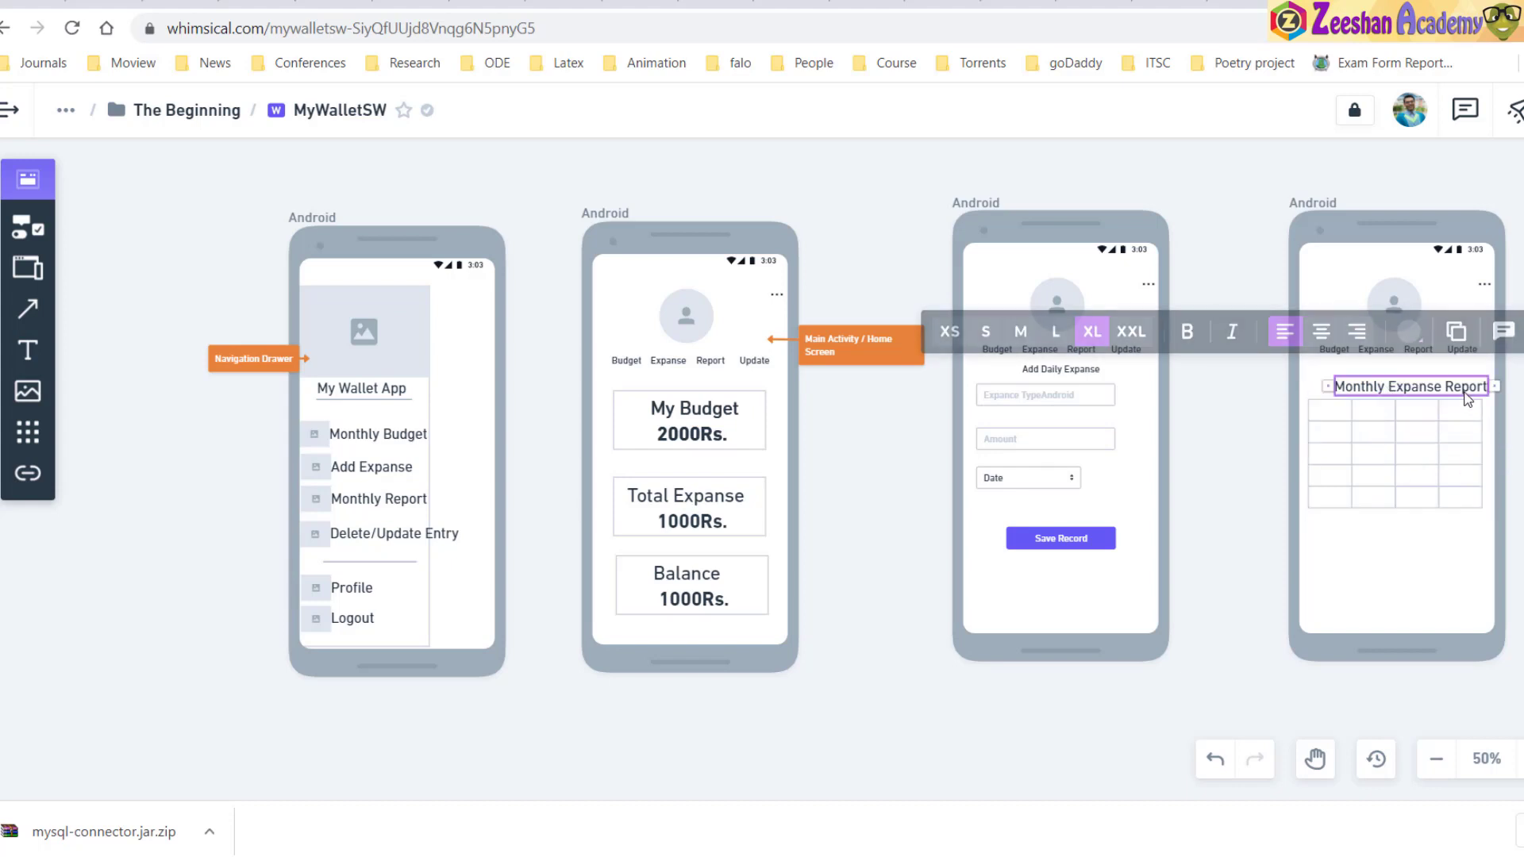
mouse_move(1467, 399)
left_mouse_down()
mouse_move(1448, 398)
mouse_move(1471, 395)
left_mouse_up()
key("Escape")
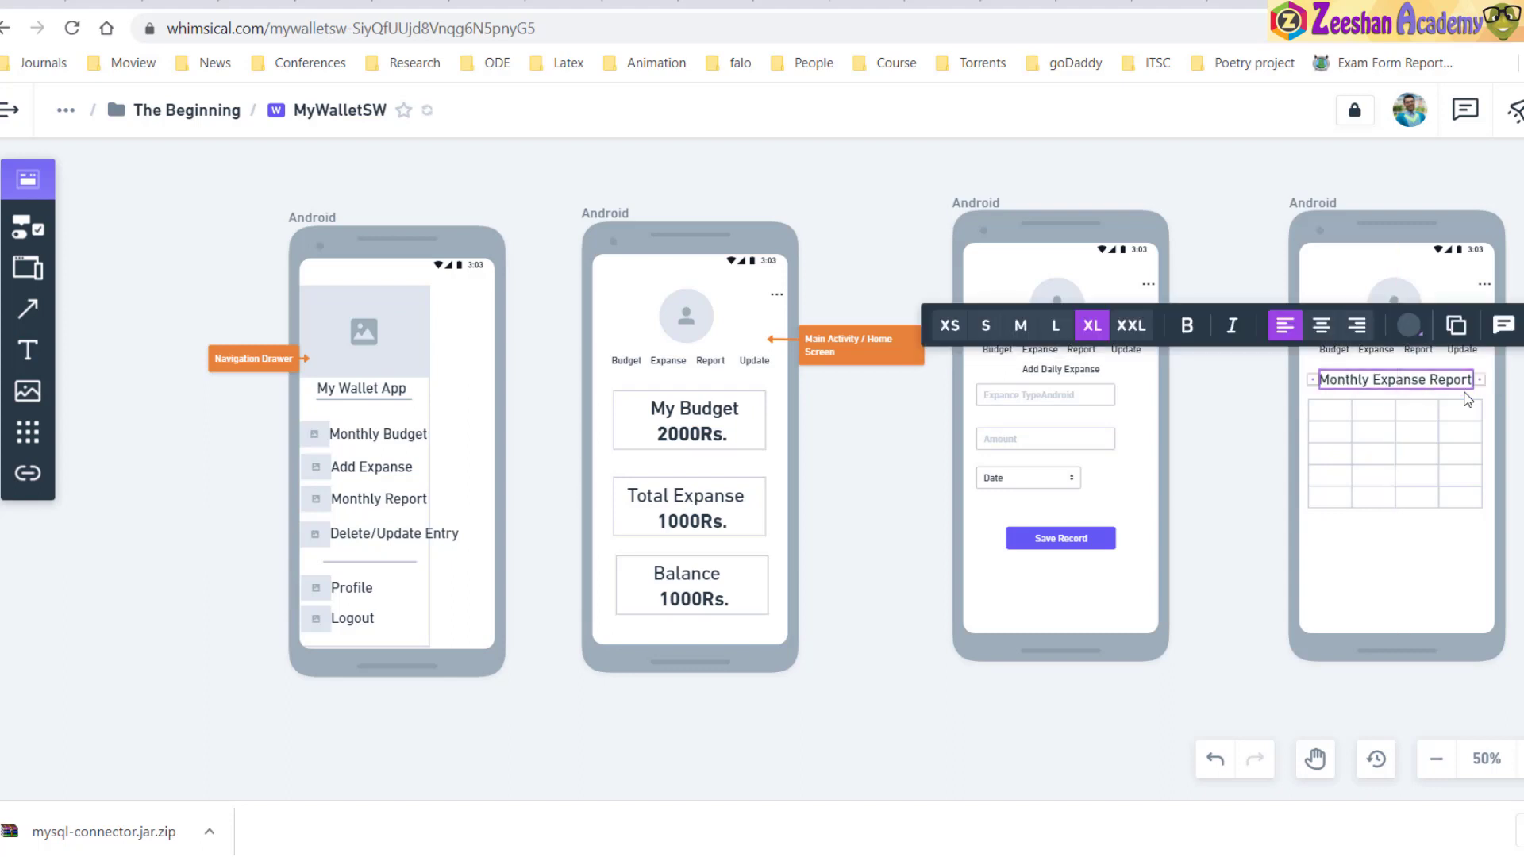
Enlarge the "Add Daily Expanse" heading on the third phone to XL and centre it below the Budget to Update labels
left_click(1088, 373)
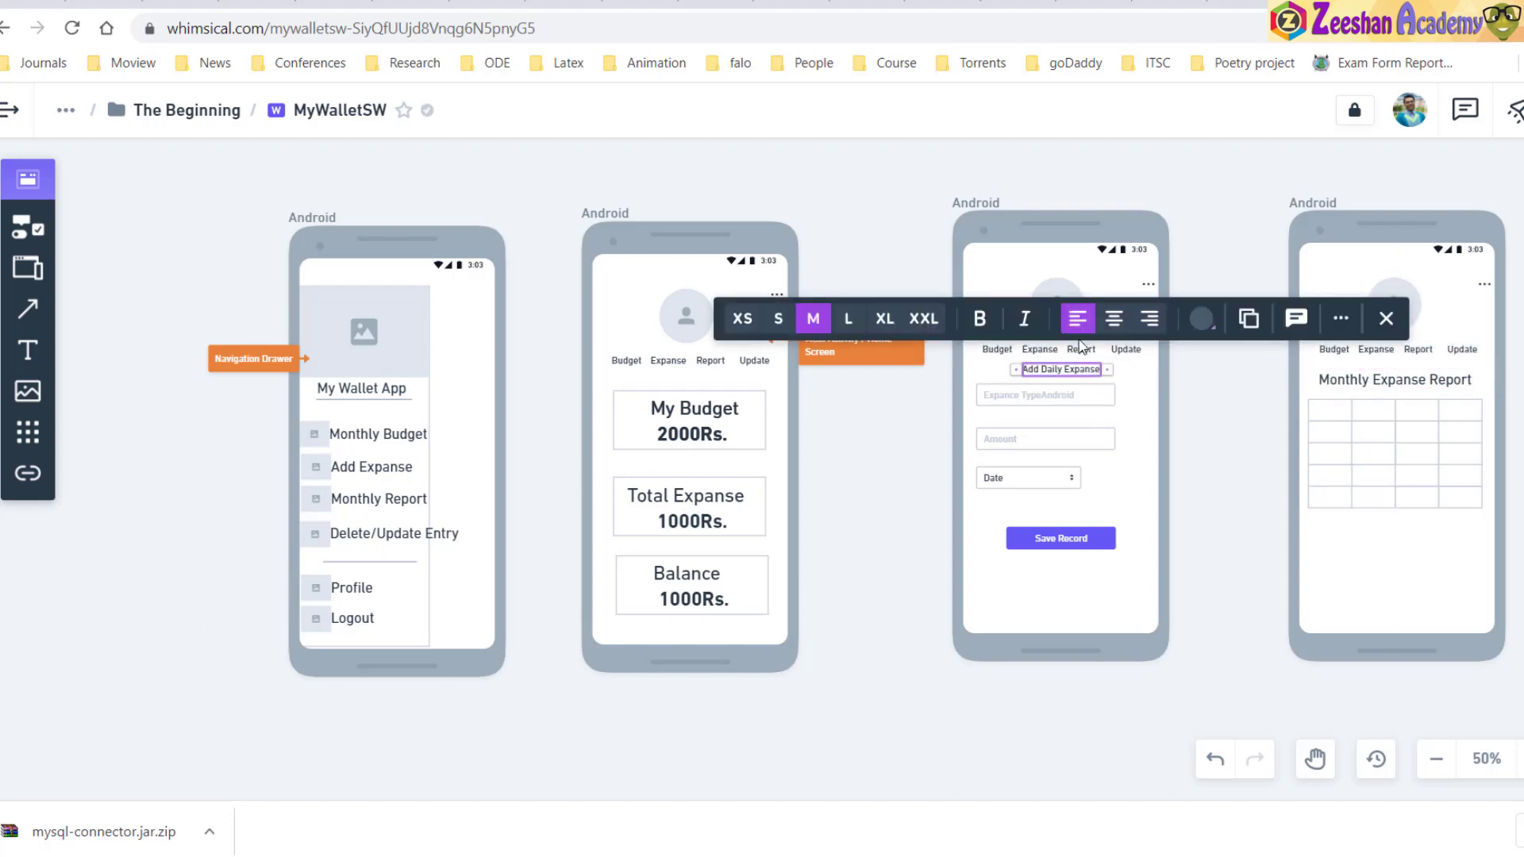
left_click(883, 318)
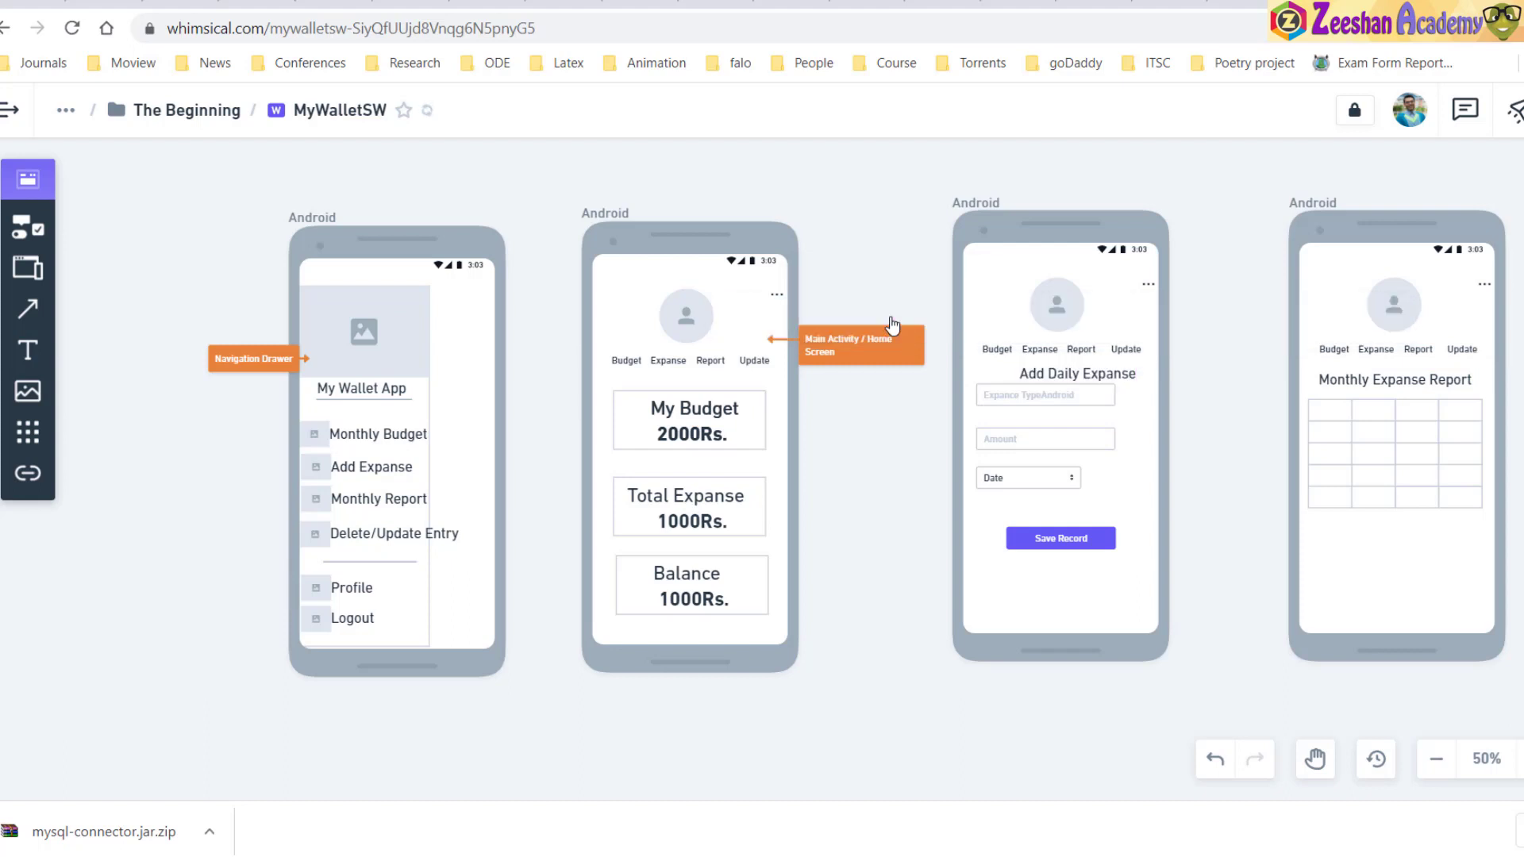
key("Escape")
key("ctrl+z")
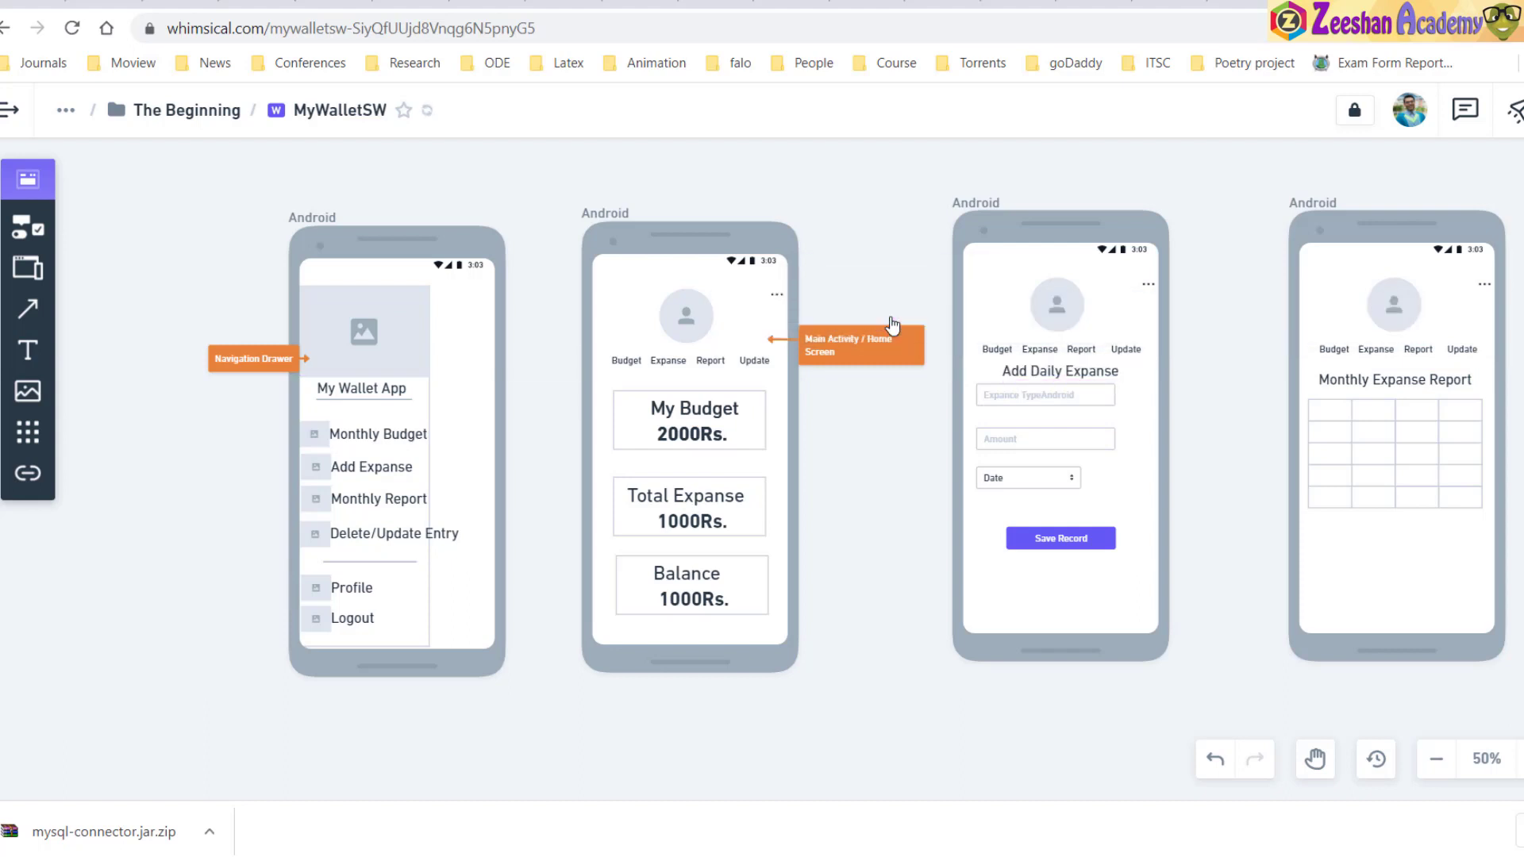
key("ctrl+shift+z")
Move the "Expance TypeAndroid" field slightly down, closer to the "Amount" field, to clear space below the heading
left_click(1006, 411)
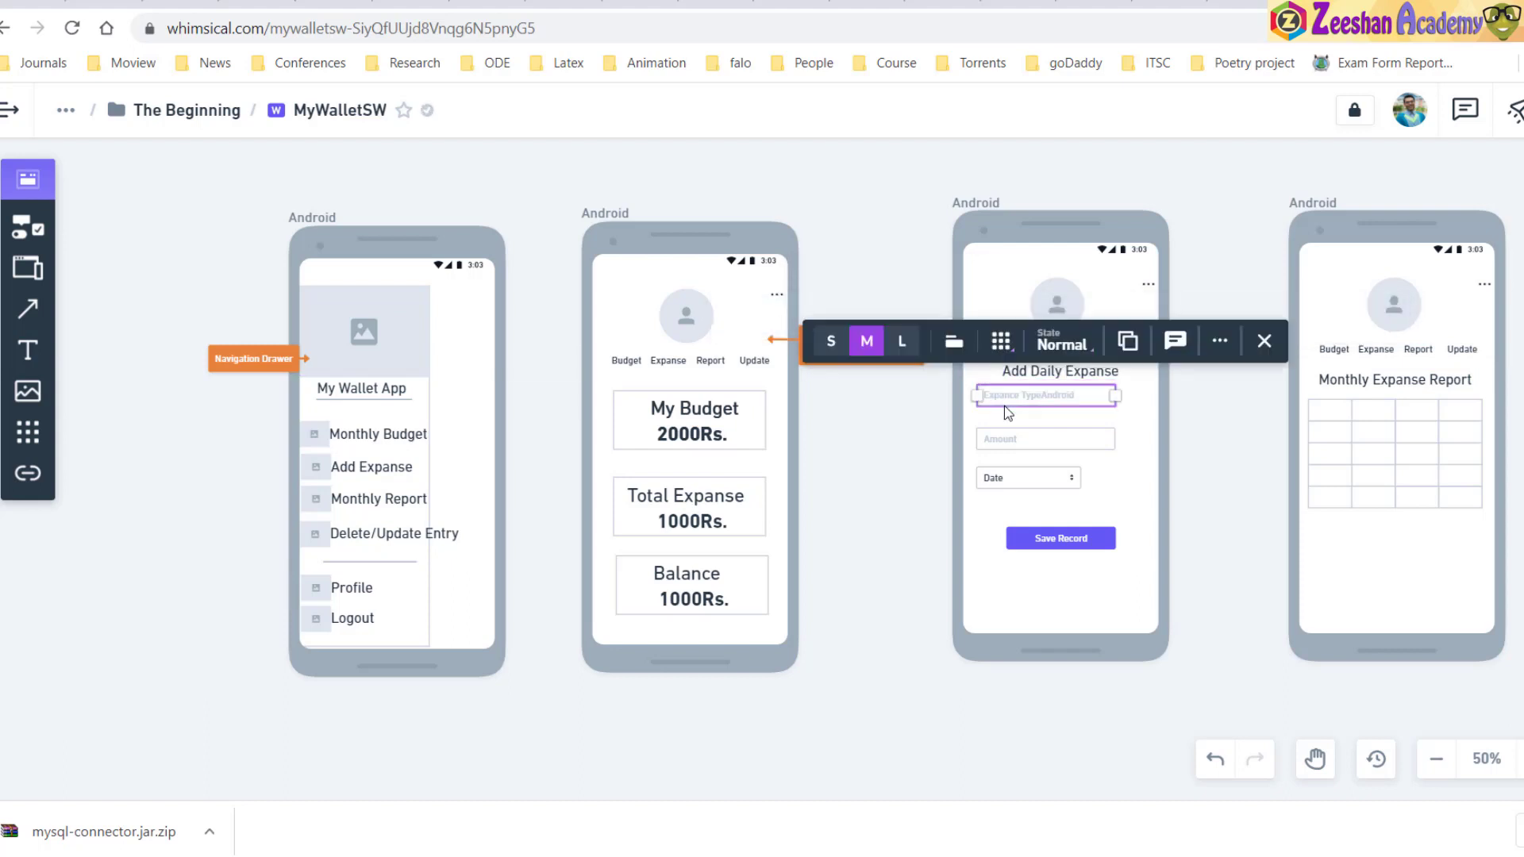
left_click(1003, 407)
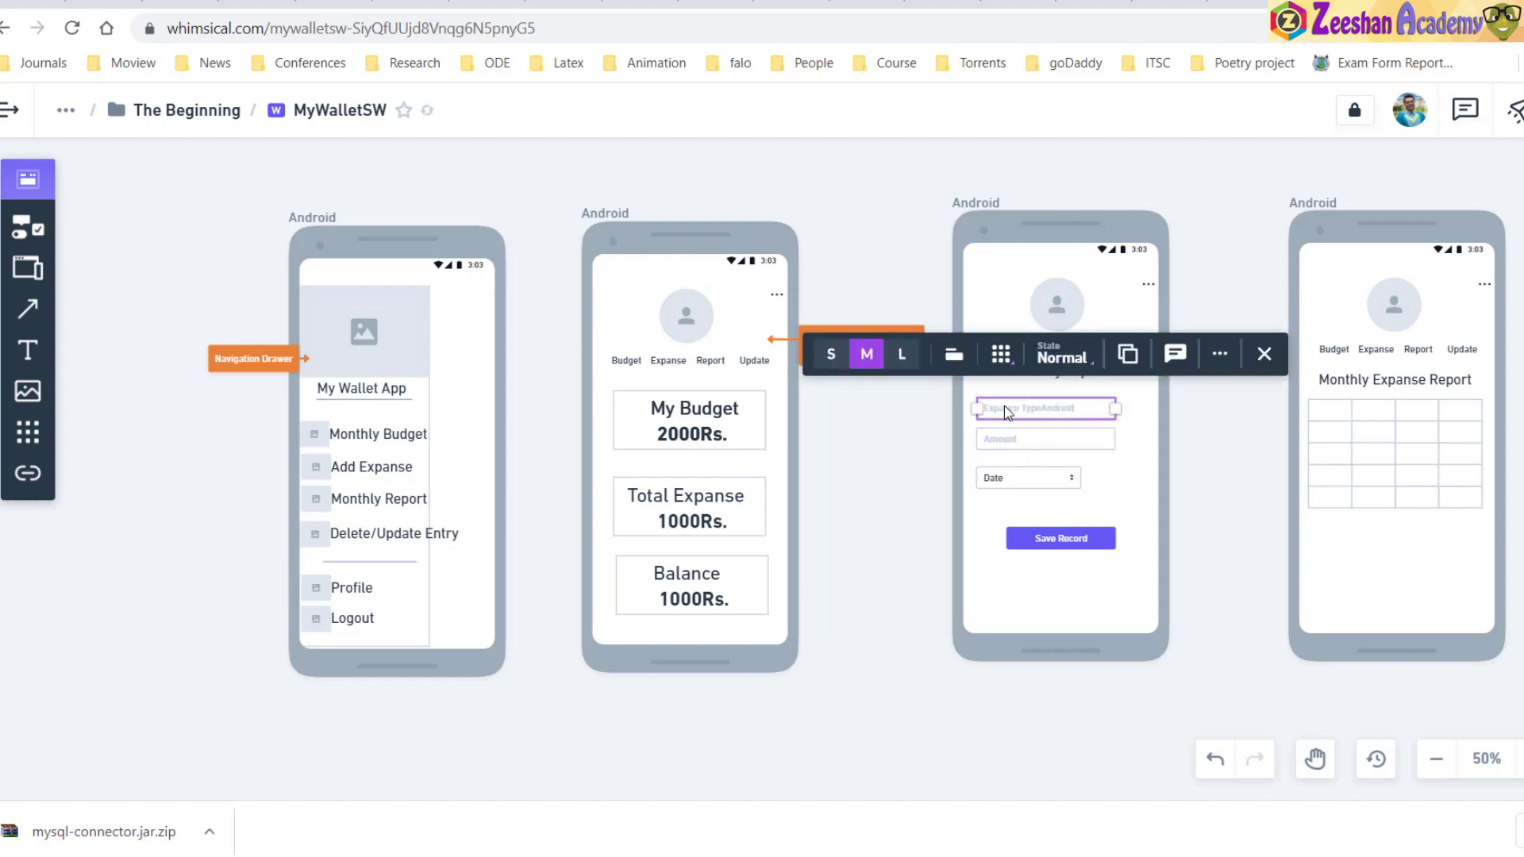
left_click(1031, 439)
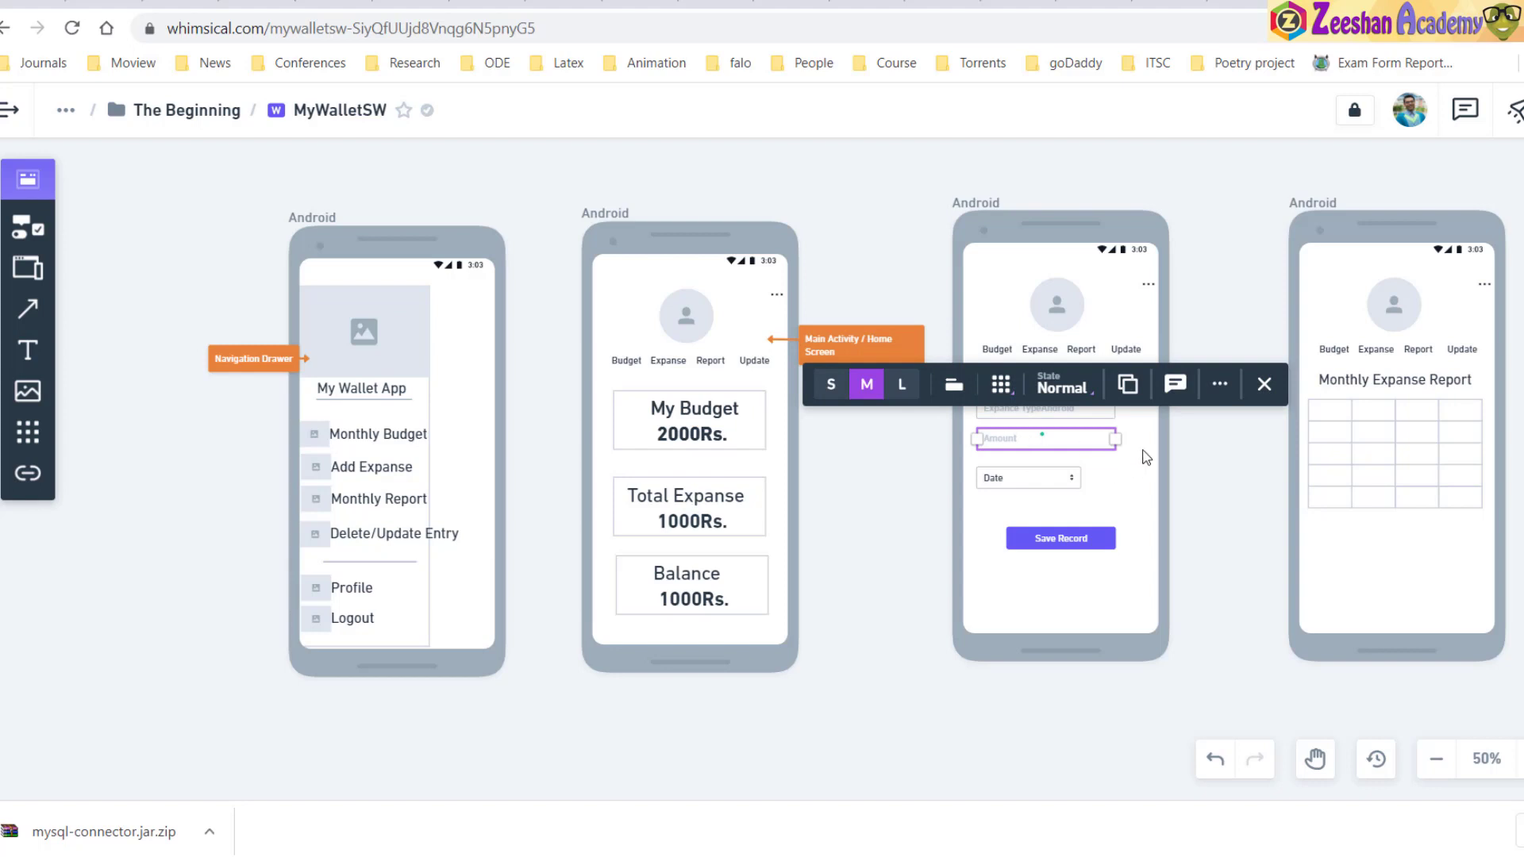
left_click(1187, 454)
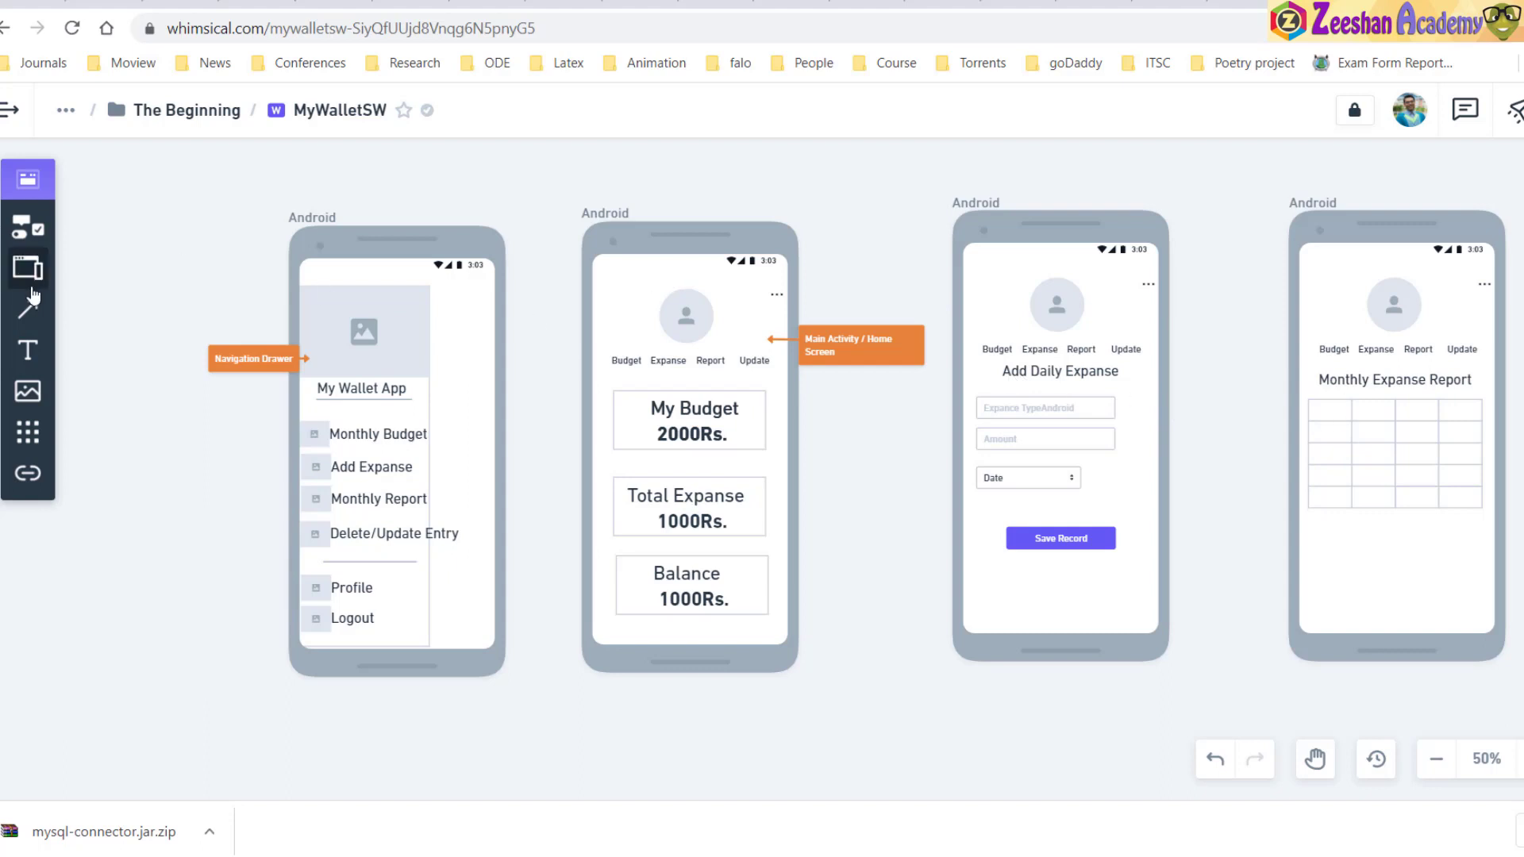
Add an orange annotation reading "Add Expanse Activity" that points at the third phone, level with the area above "Save Record"
left_click(28, 226)
scroll(163, 551, "down", 5)
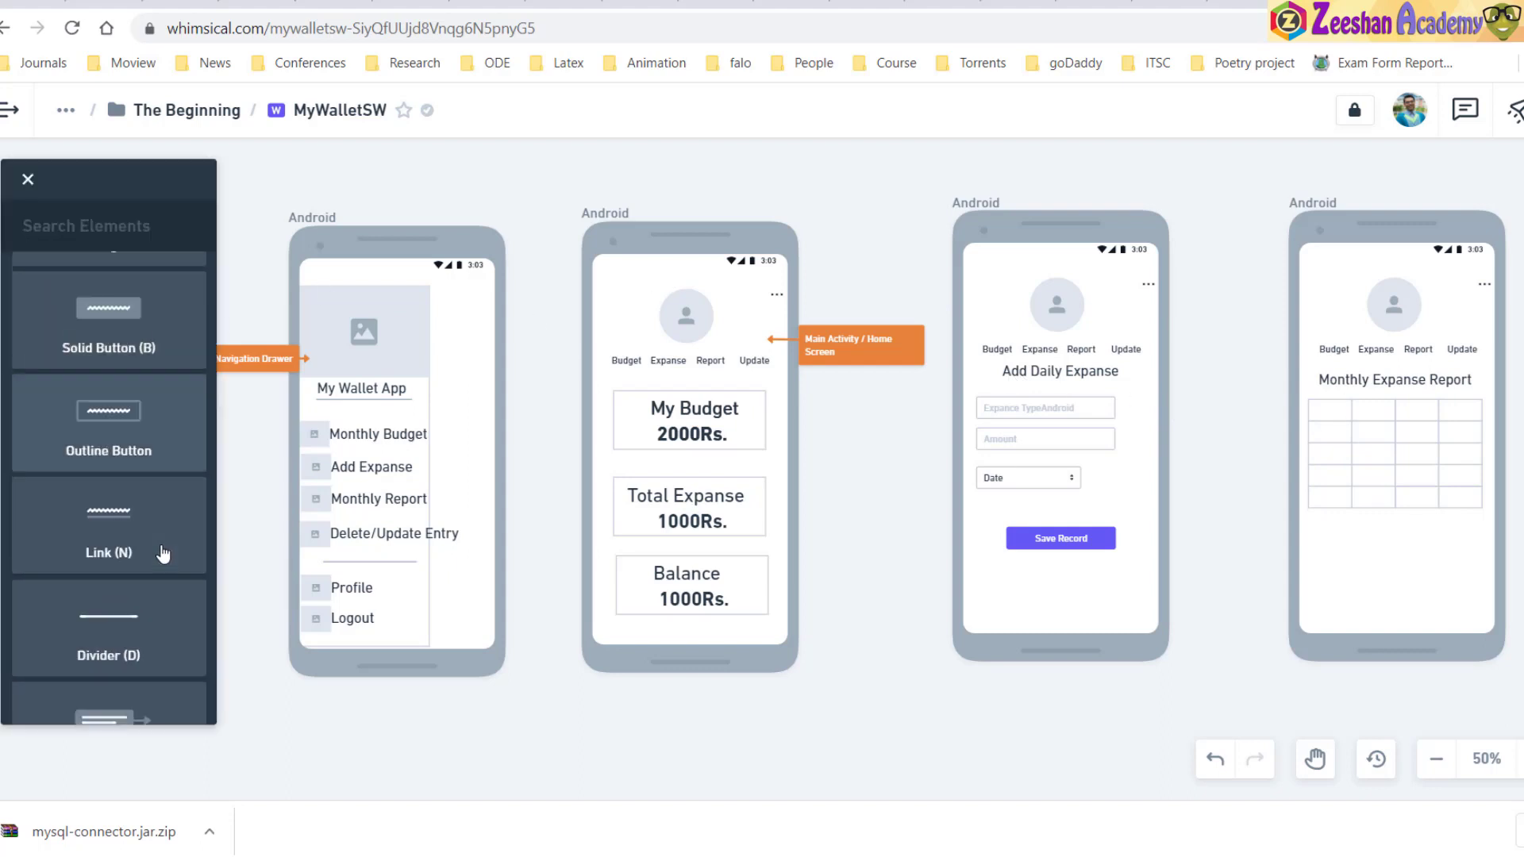
mouse_move(136, 389)
left_mouse_down()
mouse_move(1099, 477)
mouse_move(963, 489)
mouse_move(964, 517)
left_mouse_up()
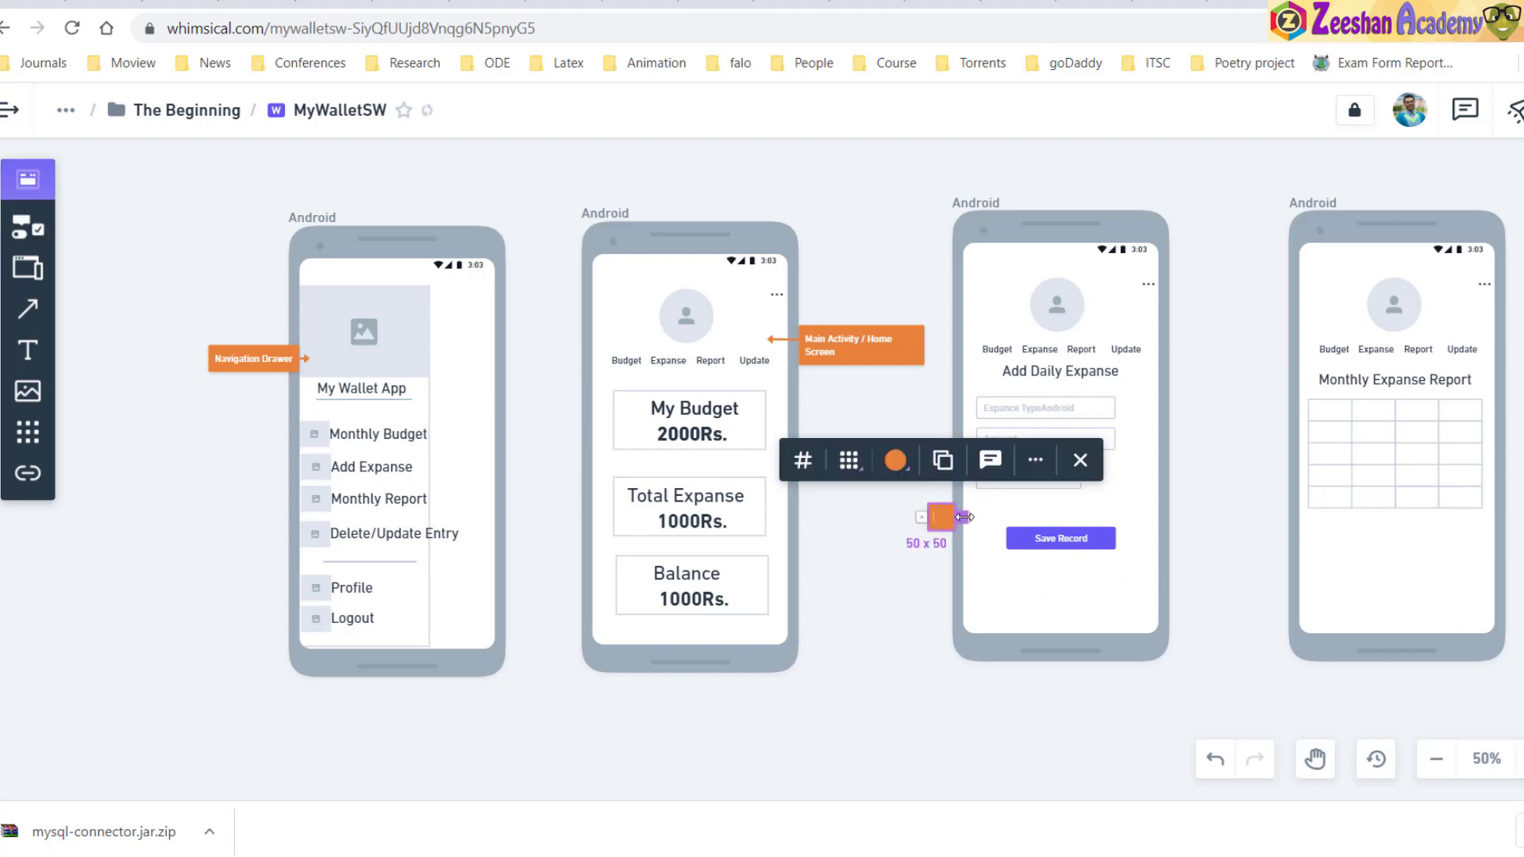
type("Add Expanse Activity")
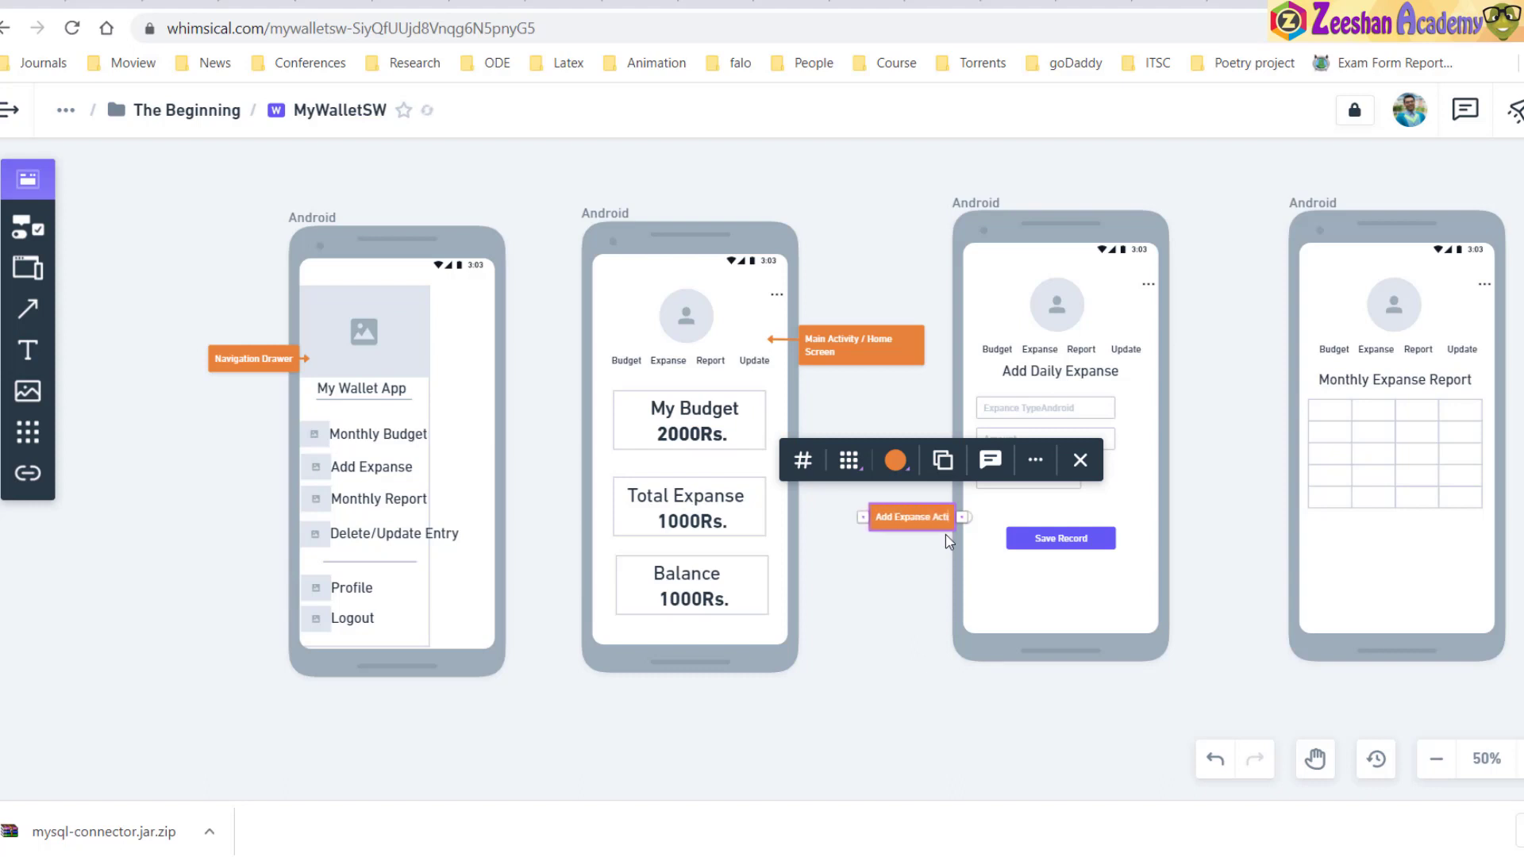
left_click(1264, 437)
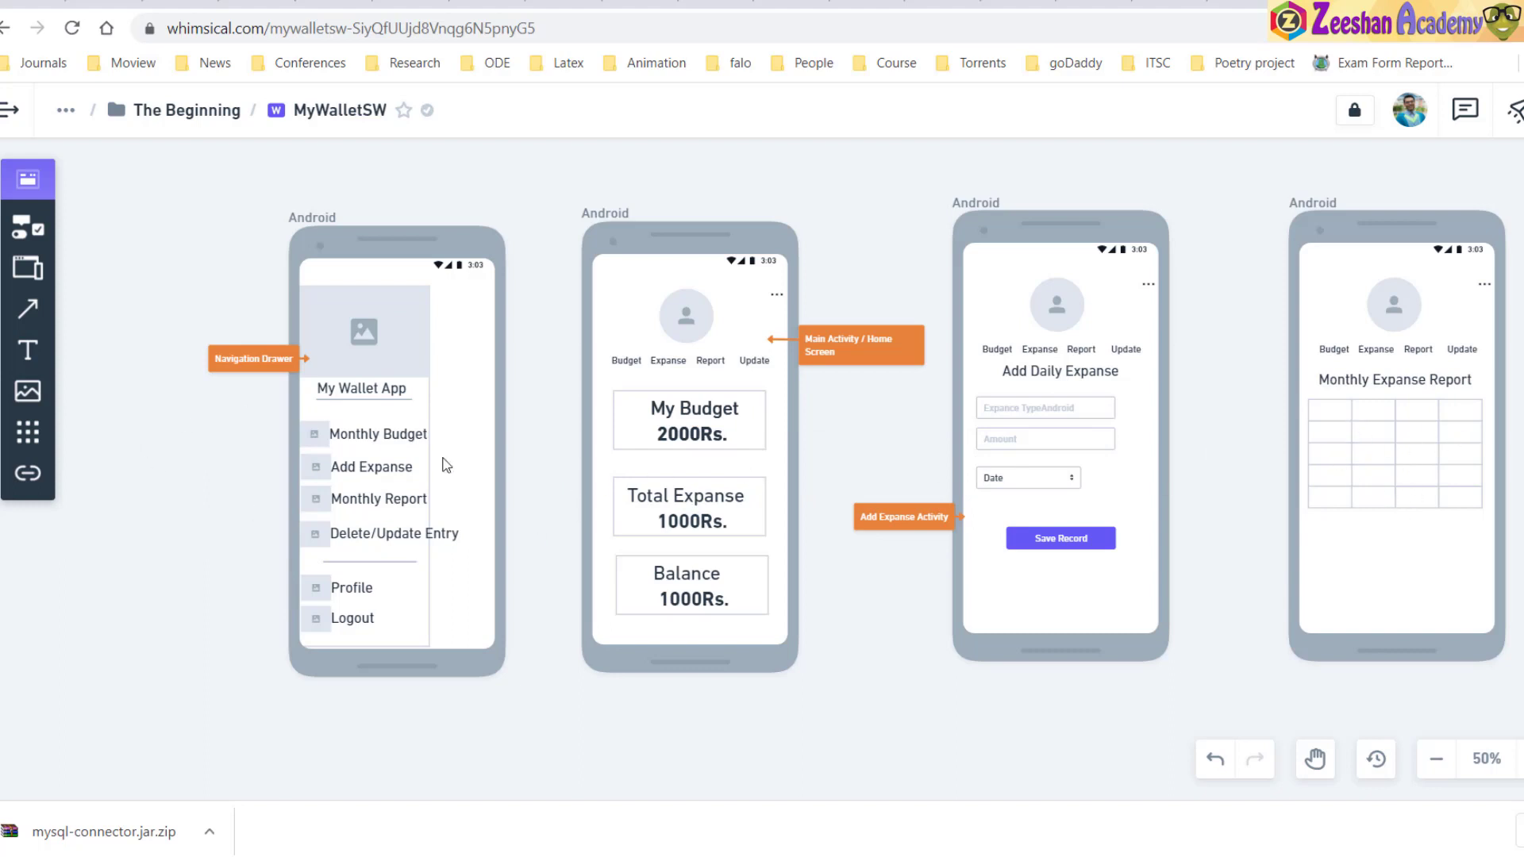
scroll(918, 555, "down", 3)
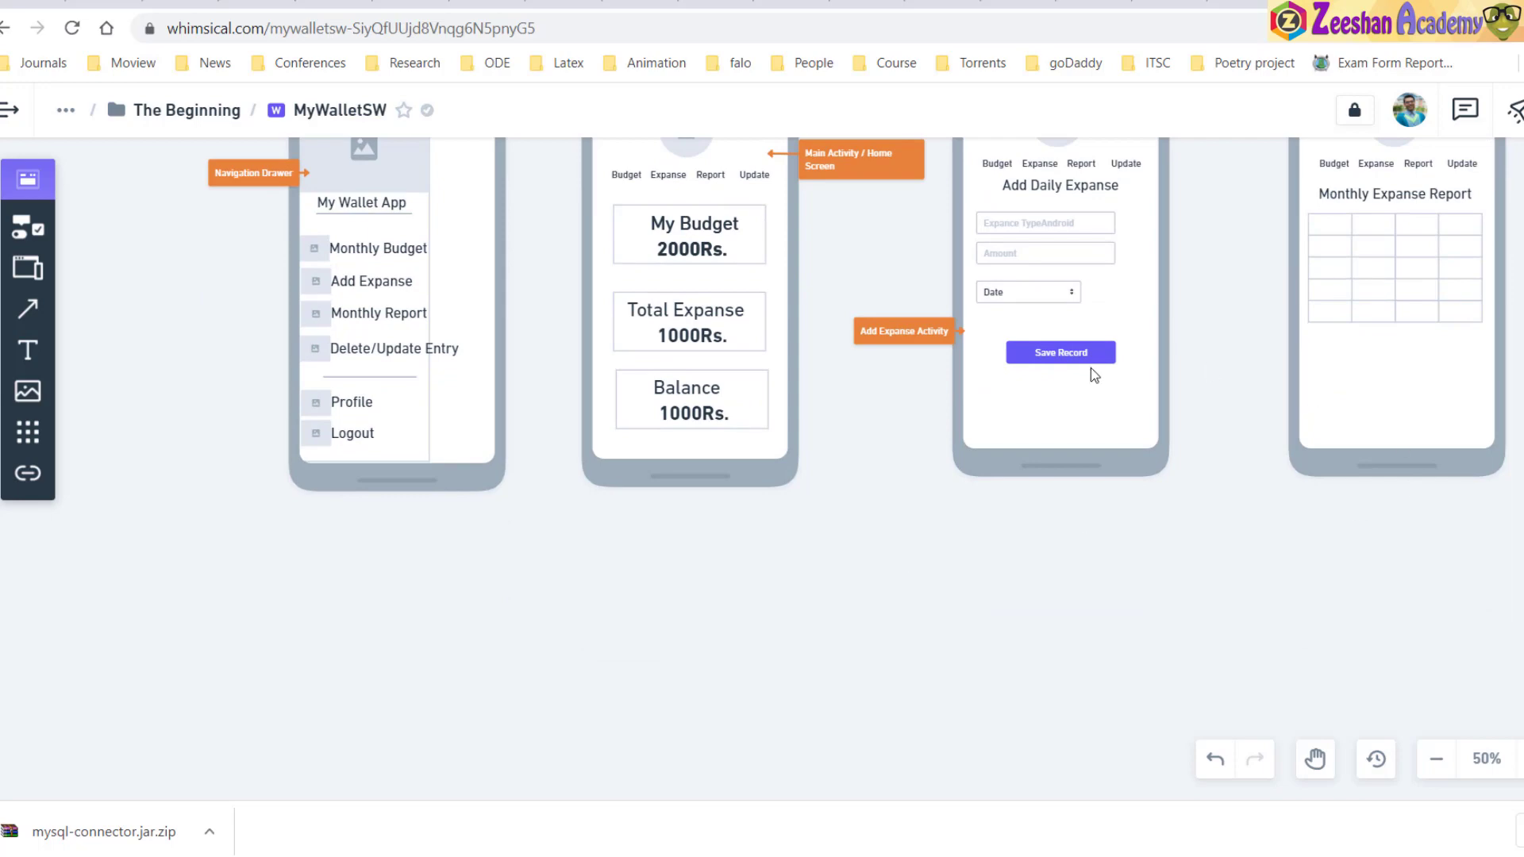
scroll(1032, 476, "up", 5)
scroll(980, 595, "down", 3)
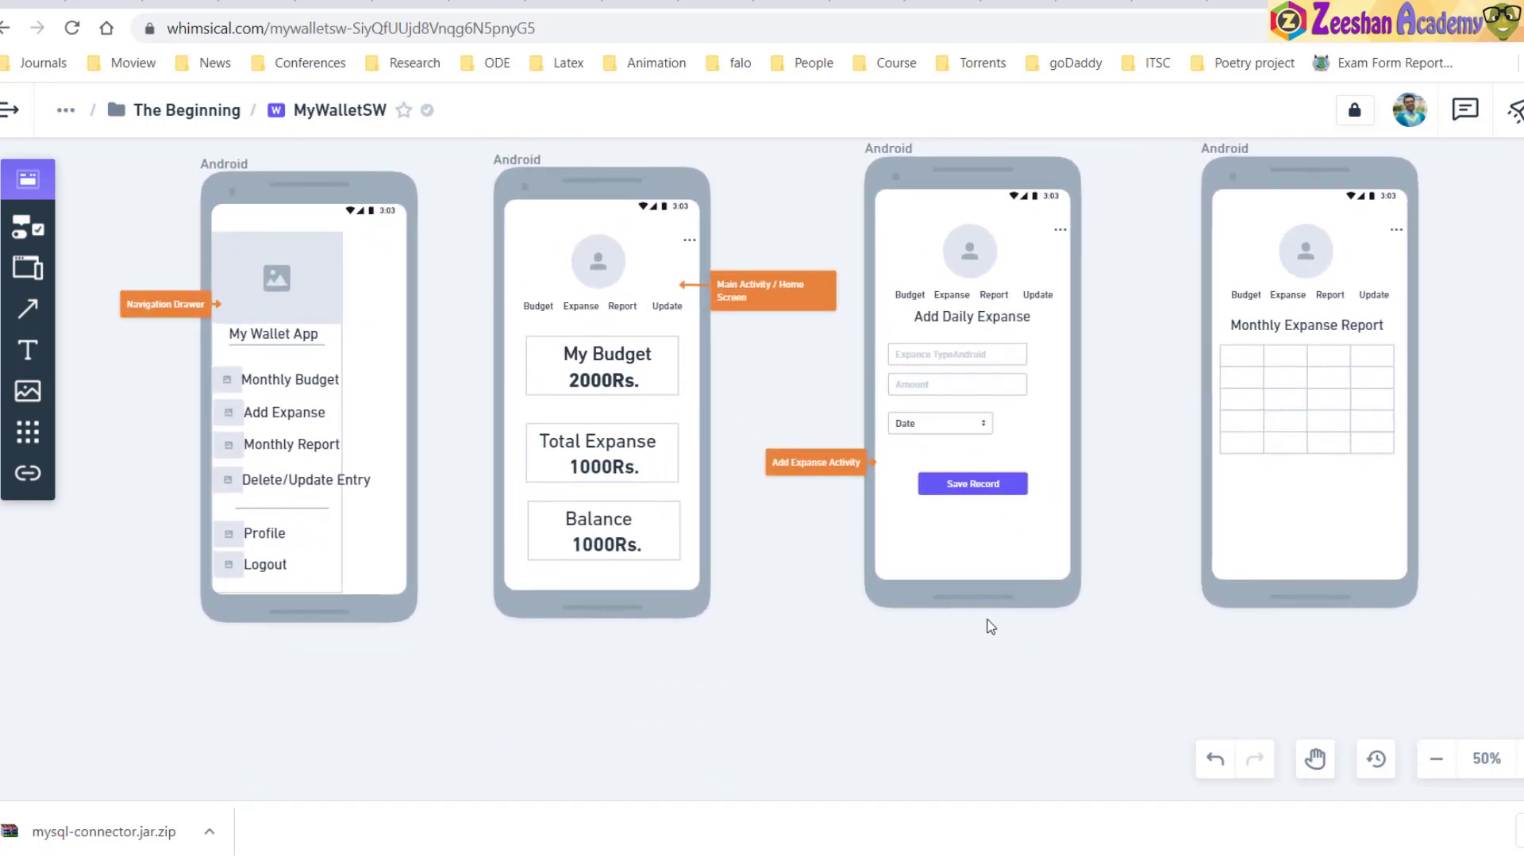
scroll(990, 627, "down", 4)
scroll(515, 463, "up", 5)
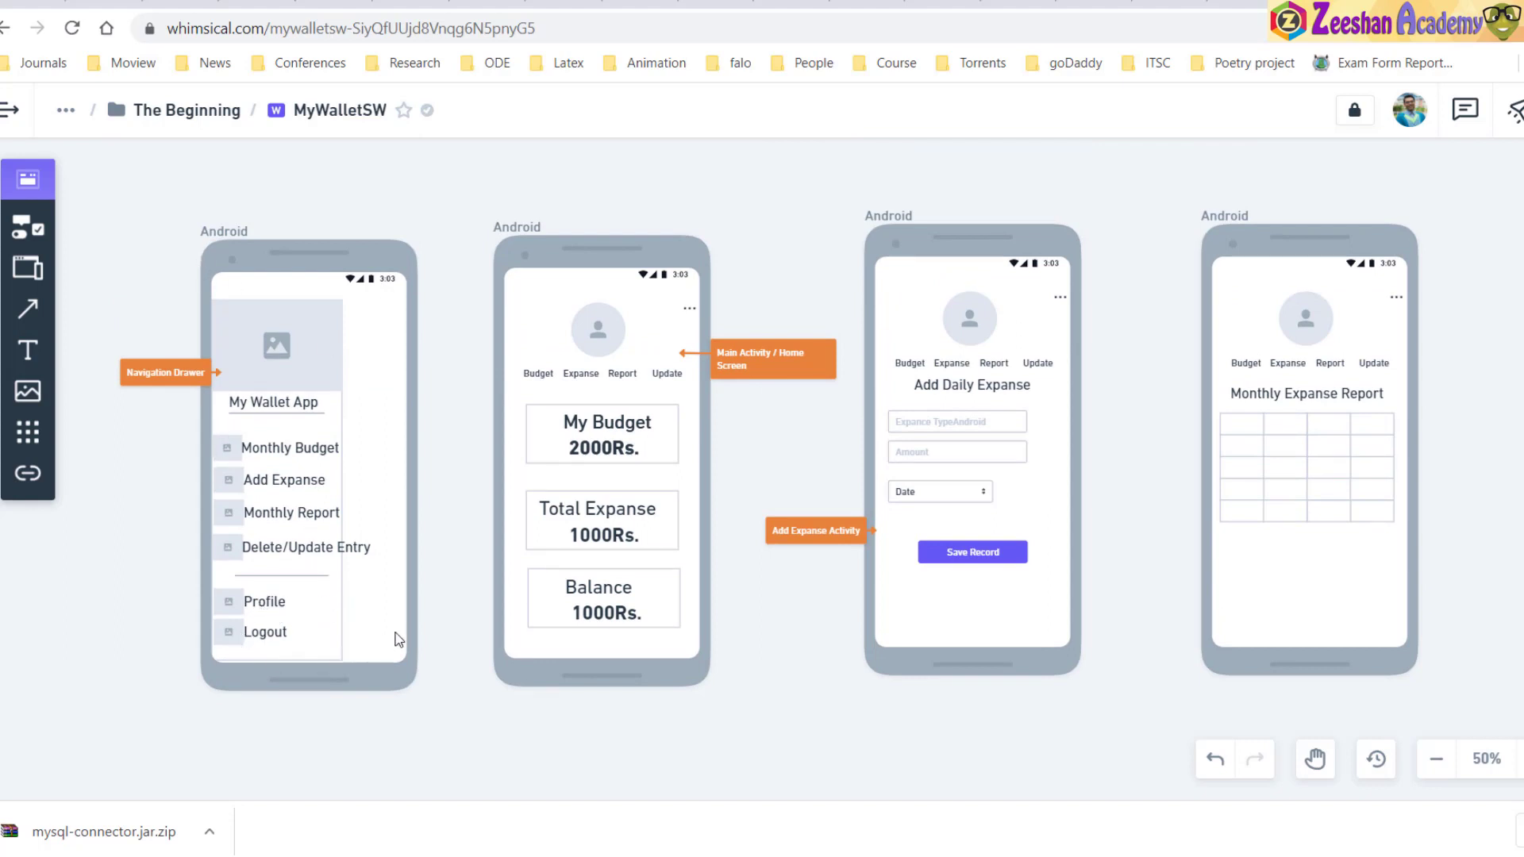
scroll(396, 638, "down", 2)
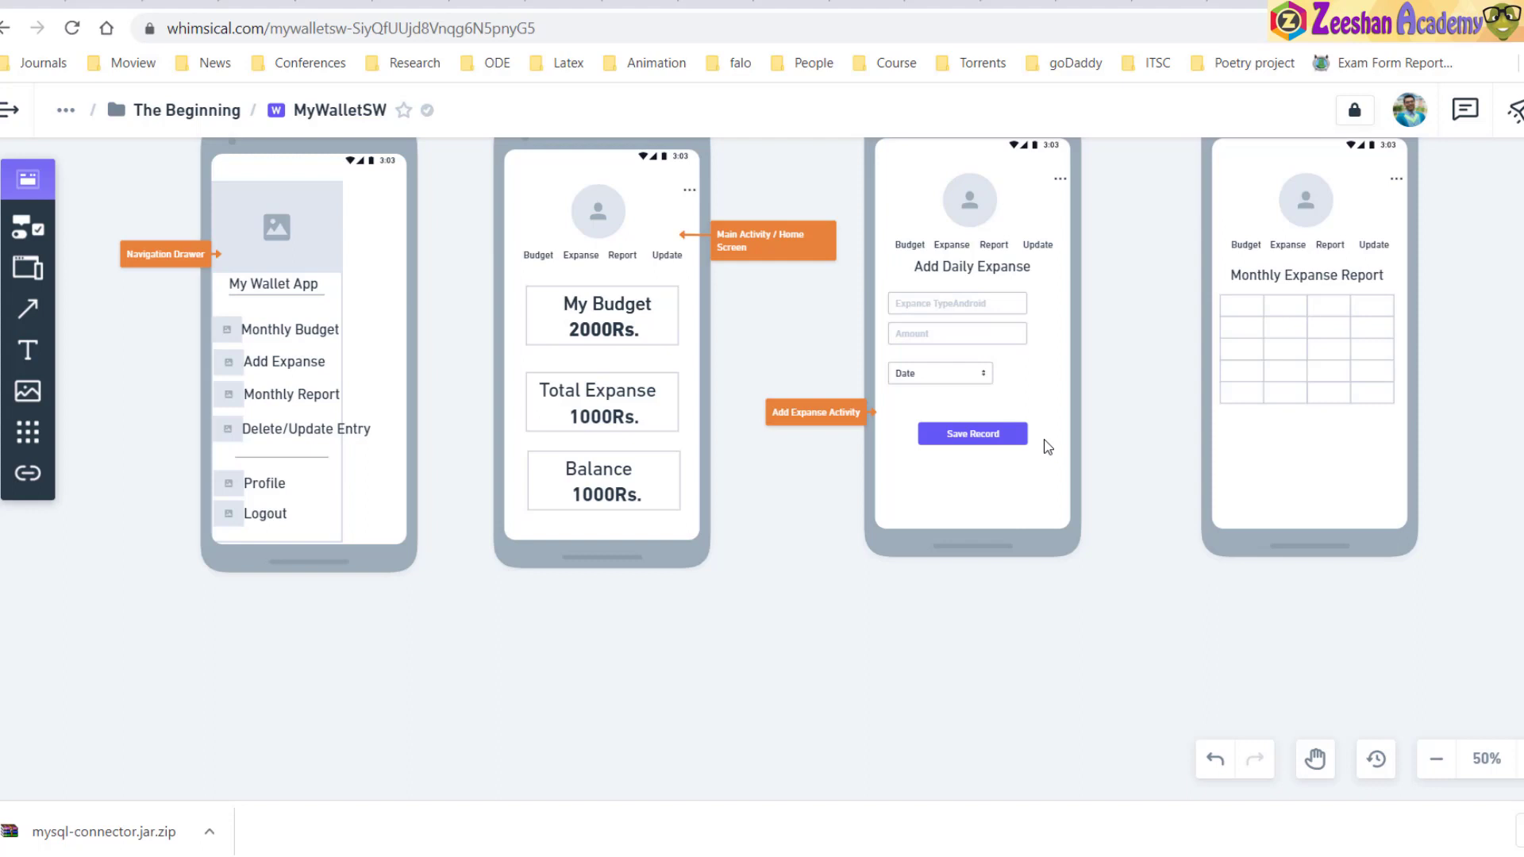
scroll(1047, 447, "up", 1)
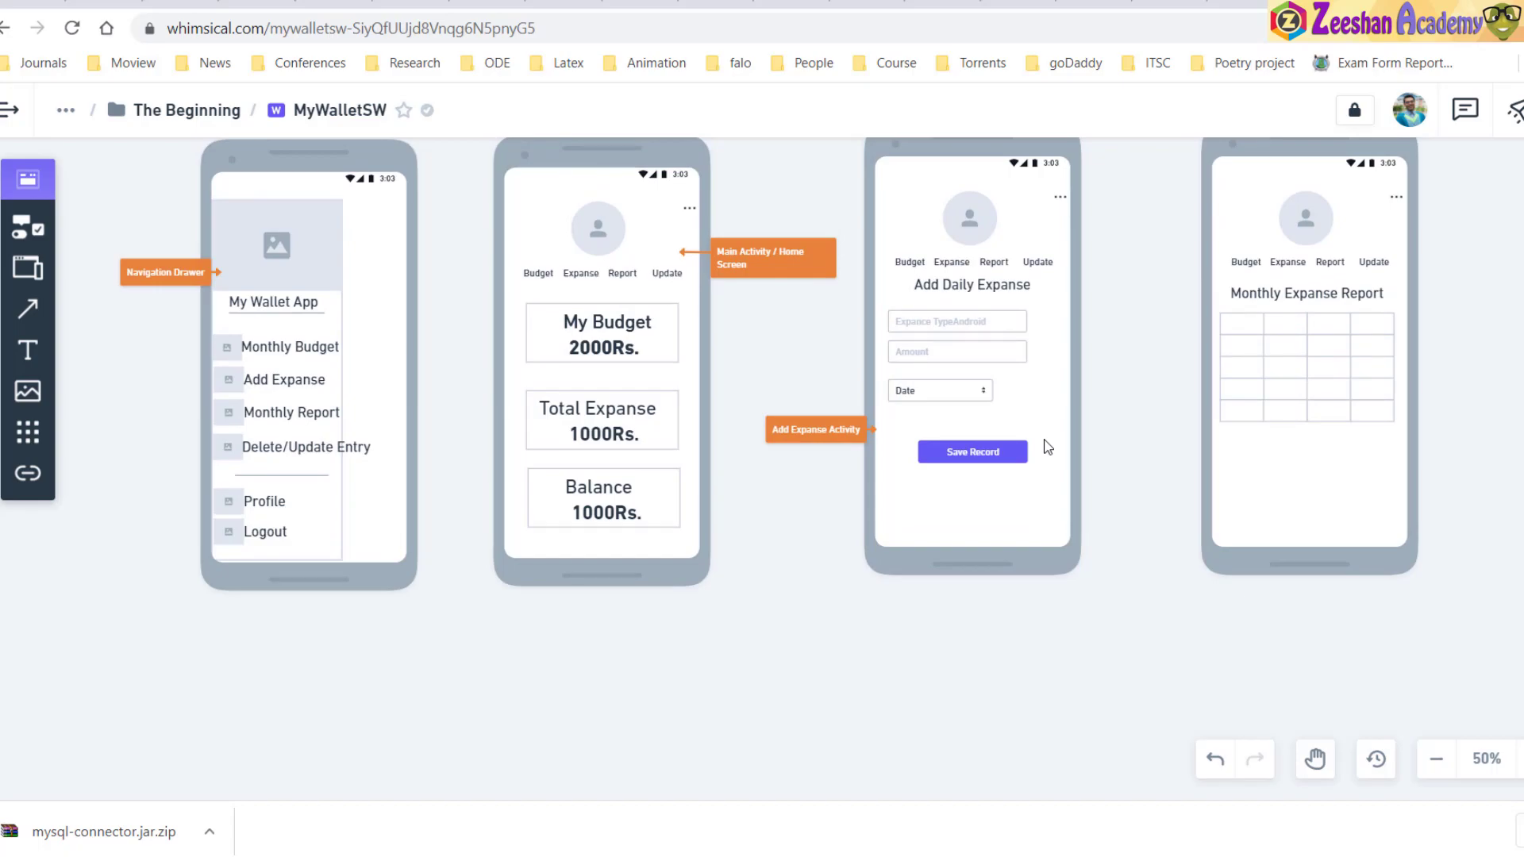
key("super+d")
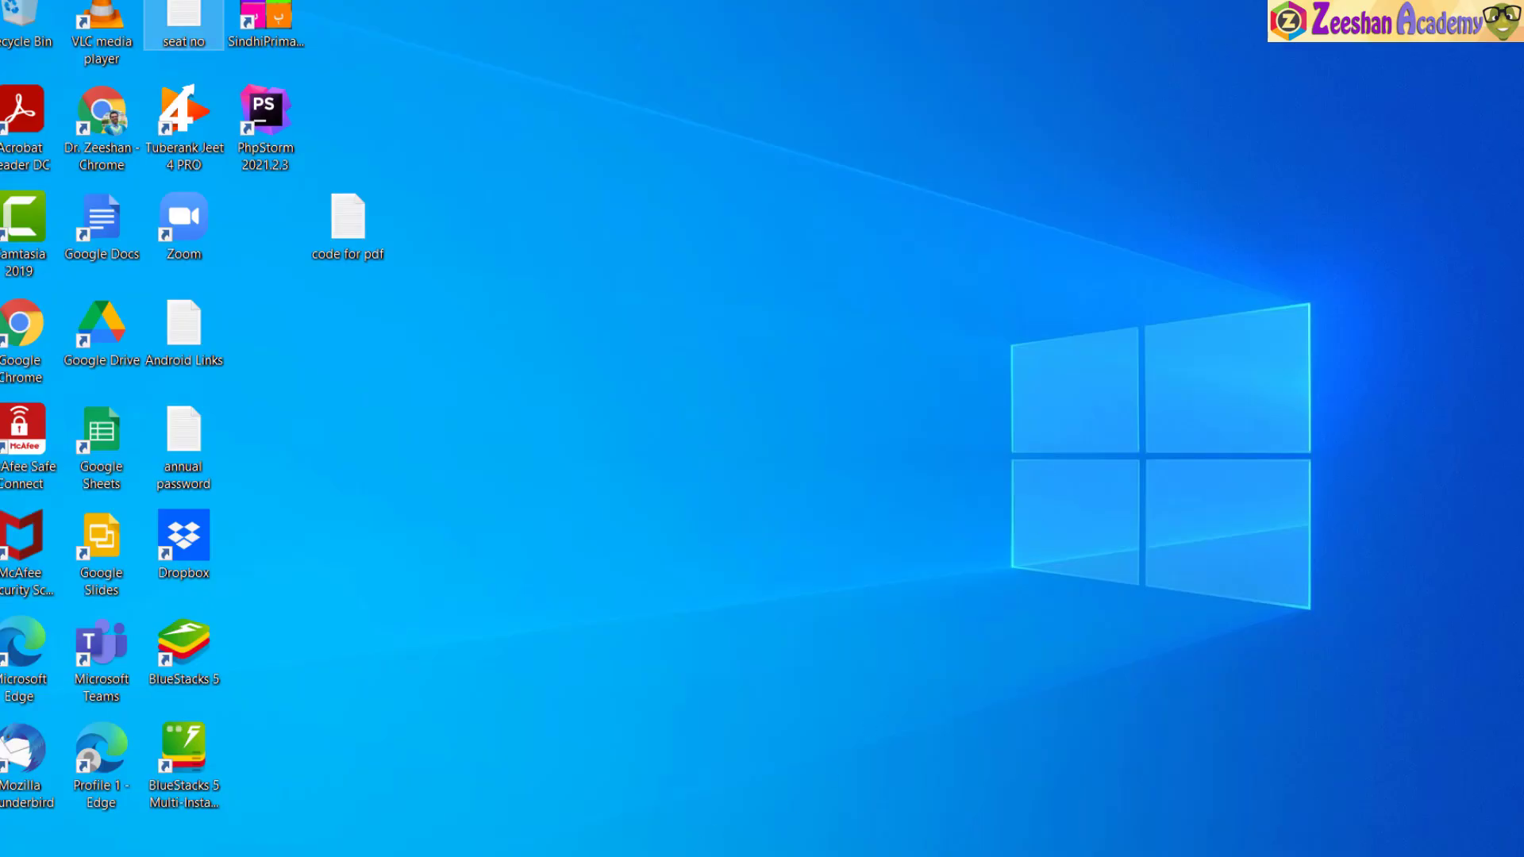
key("super+d")
scroll(806, 568, "up", 5)
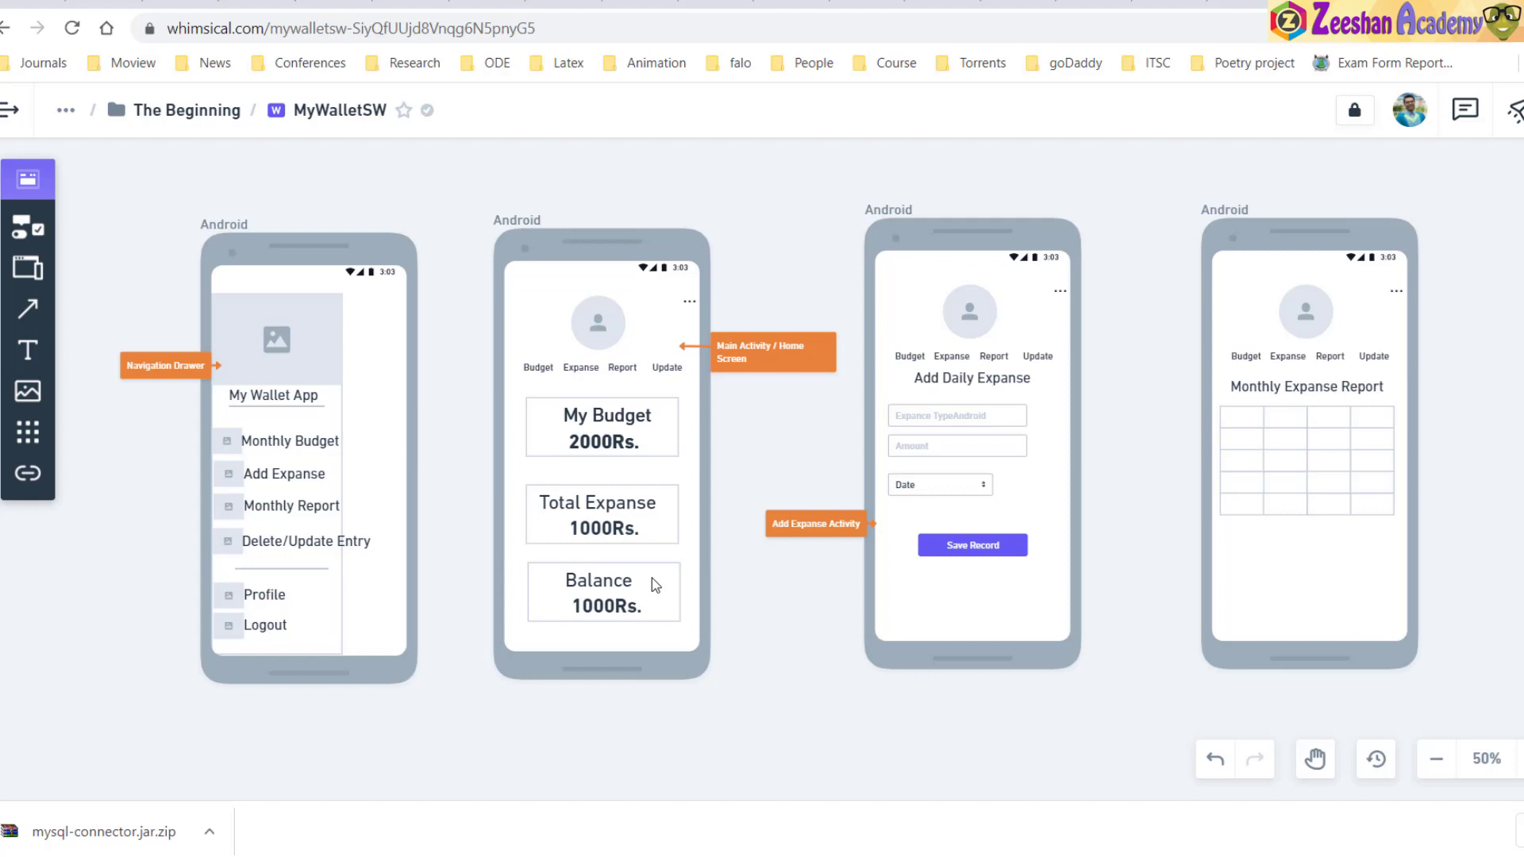
Switch to Notepad, review the whimsical.com and AdobeXD lines in the notes, and return to the Whimsical wireframe board
key("alt+Tab")
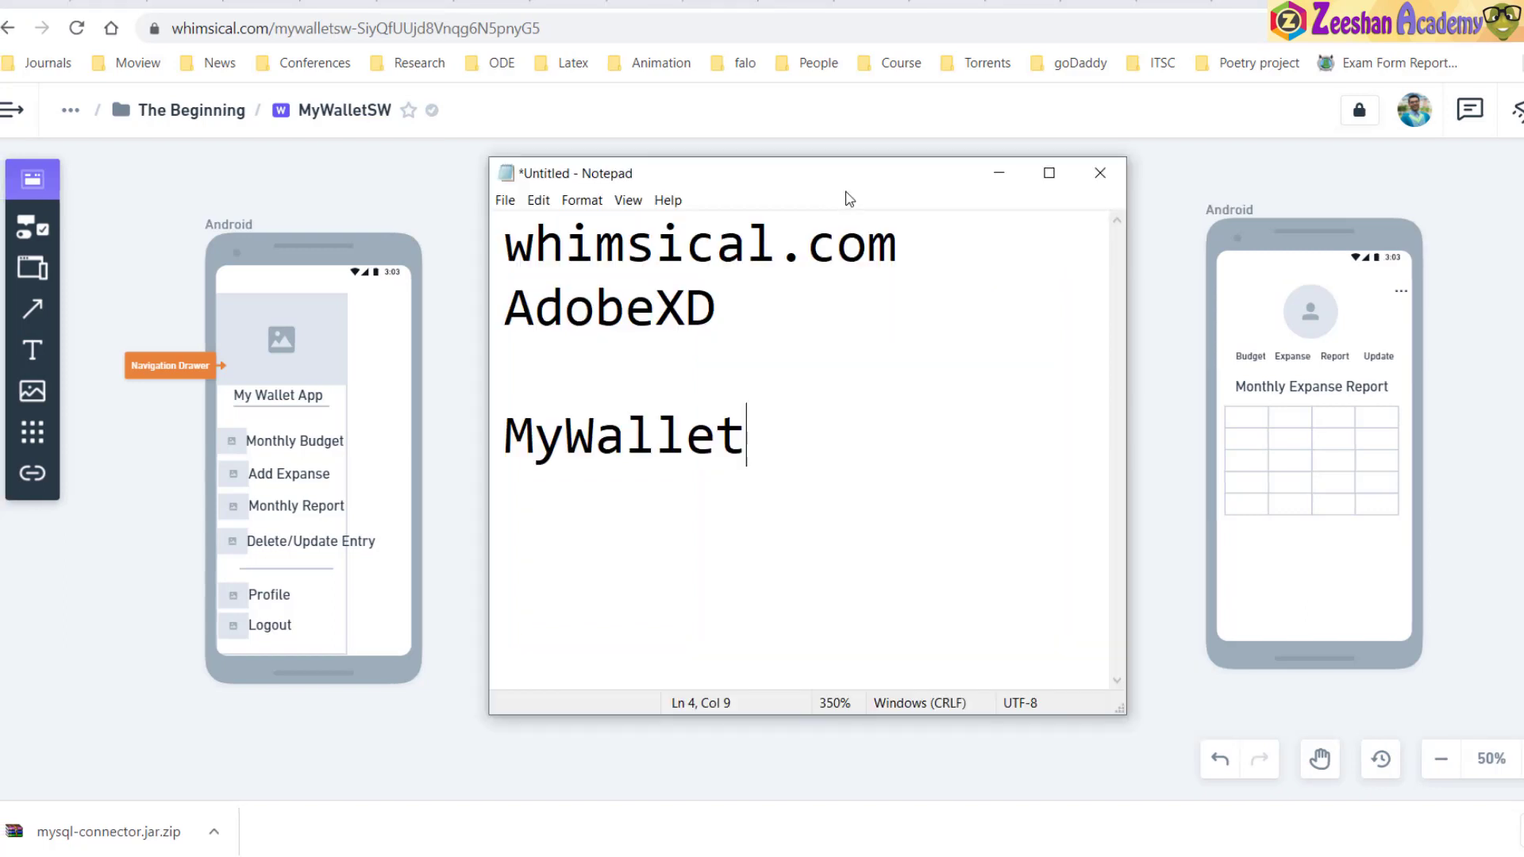
left_click(808, 242)
left_click_drag(726, 306, 498, 257)
left_click(495, 279)
left_click_drag(718, 310, 505, 310)
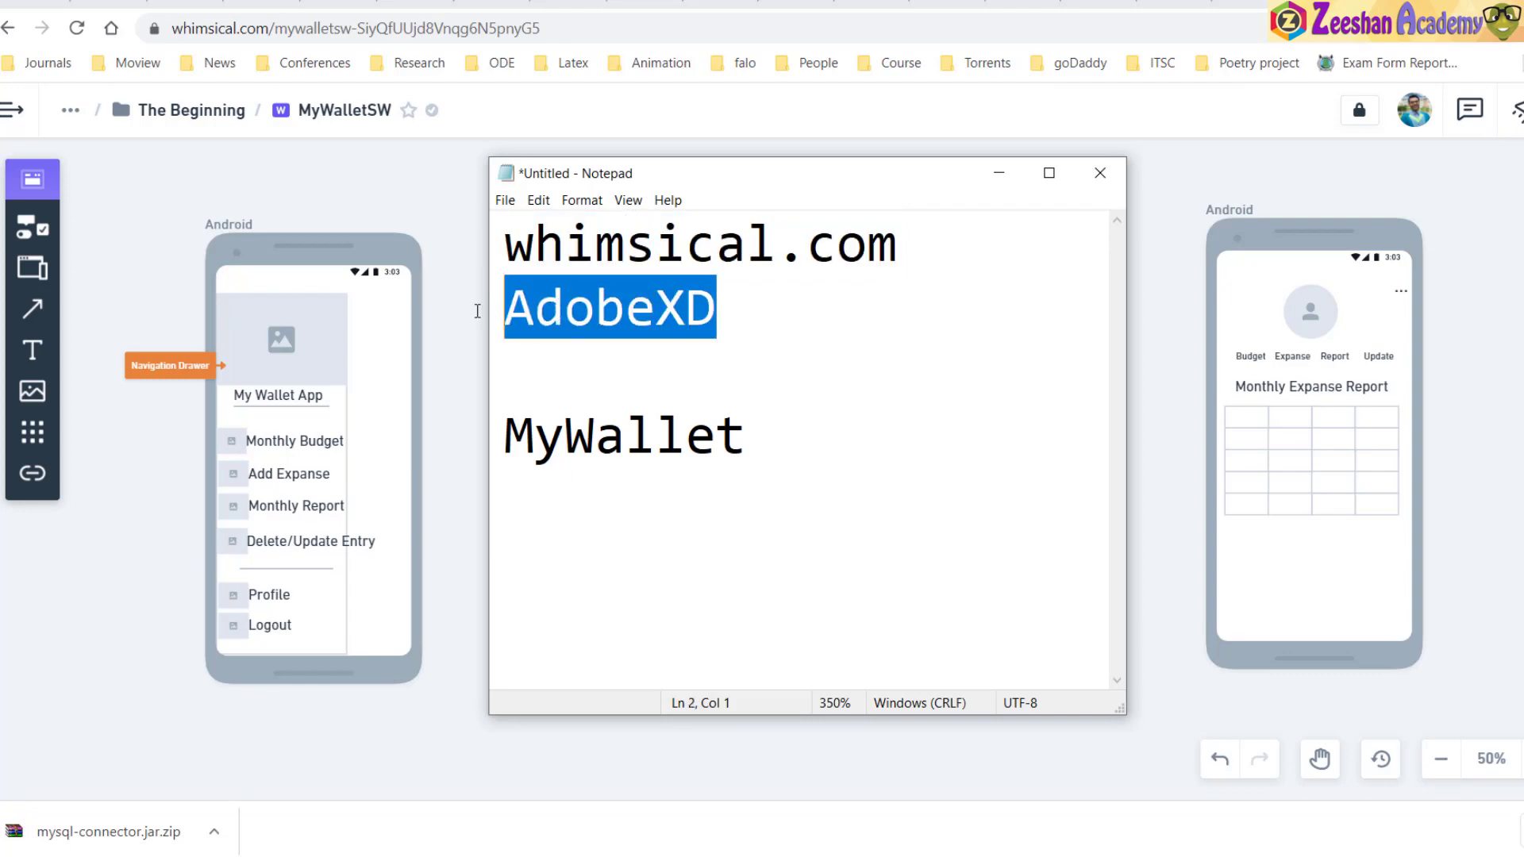
left_click_drag(898, 238, 496, 204)
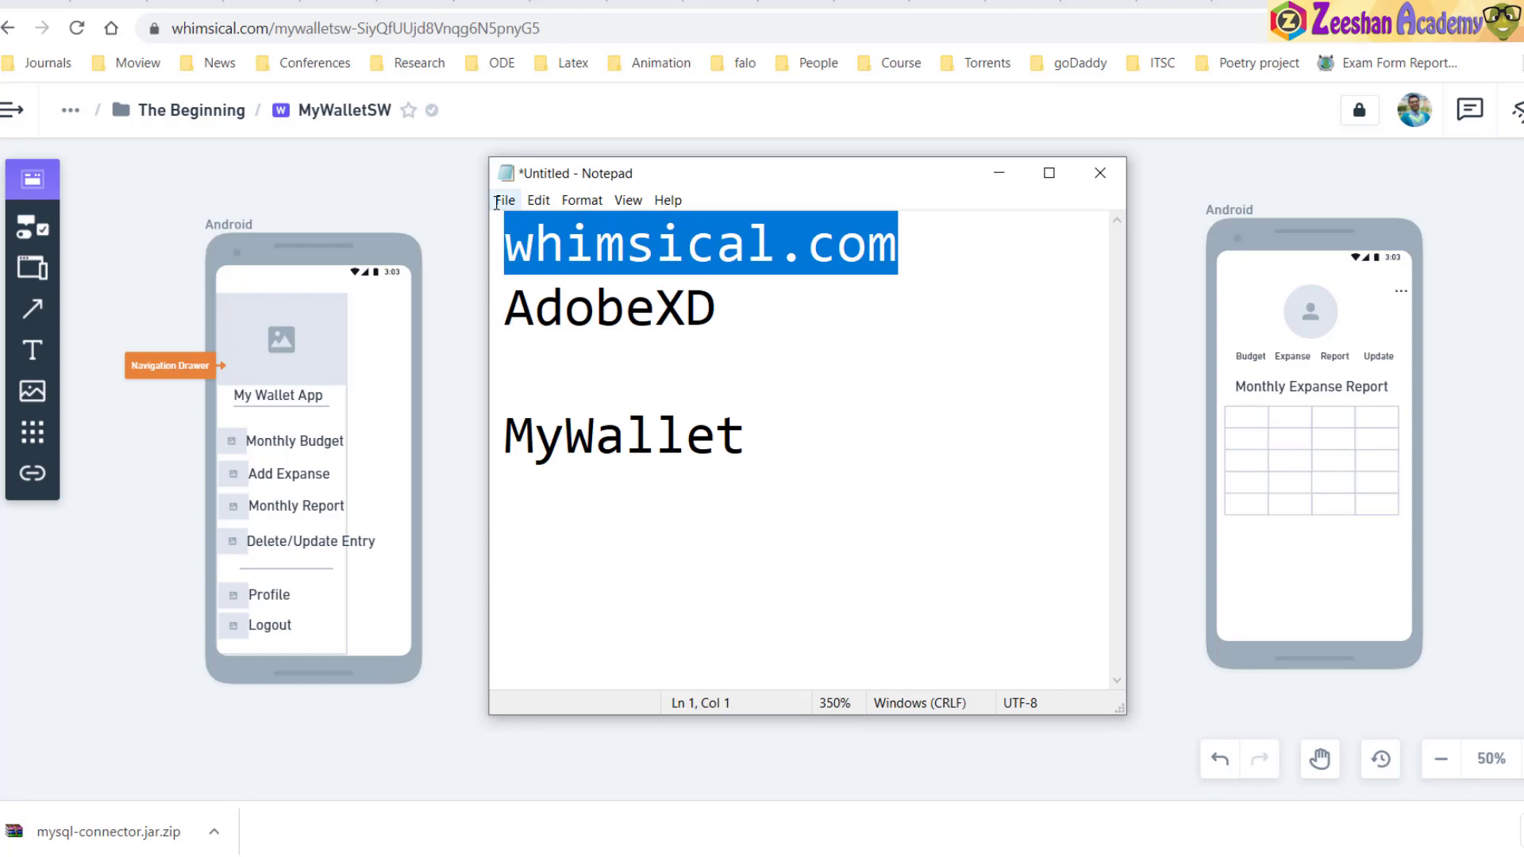
left_click(623, 349)
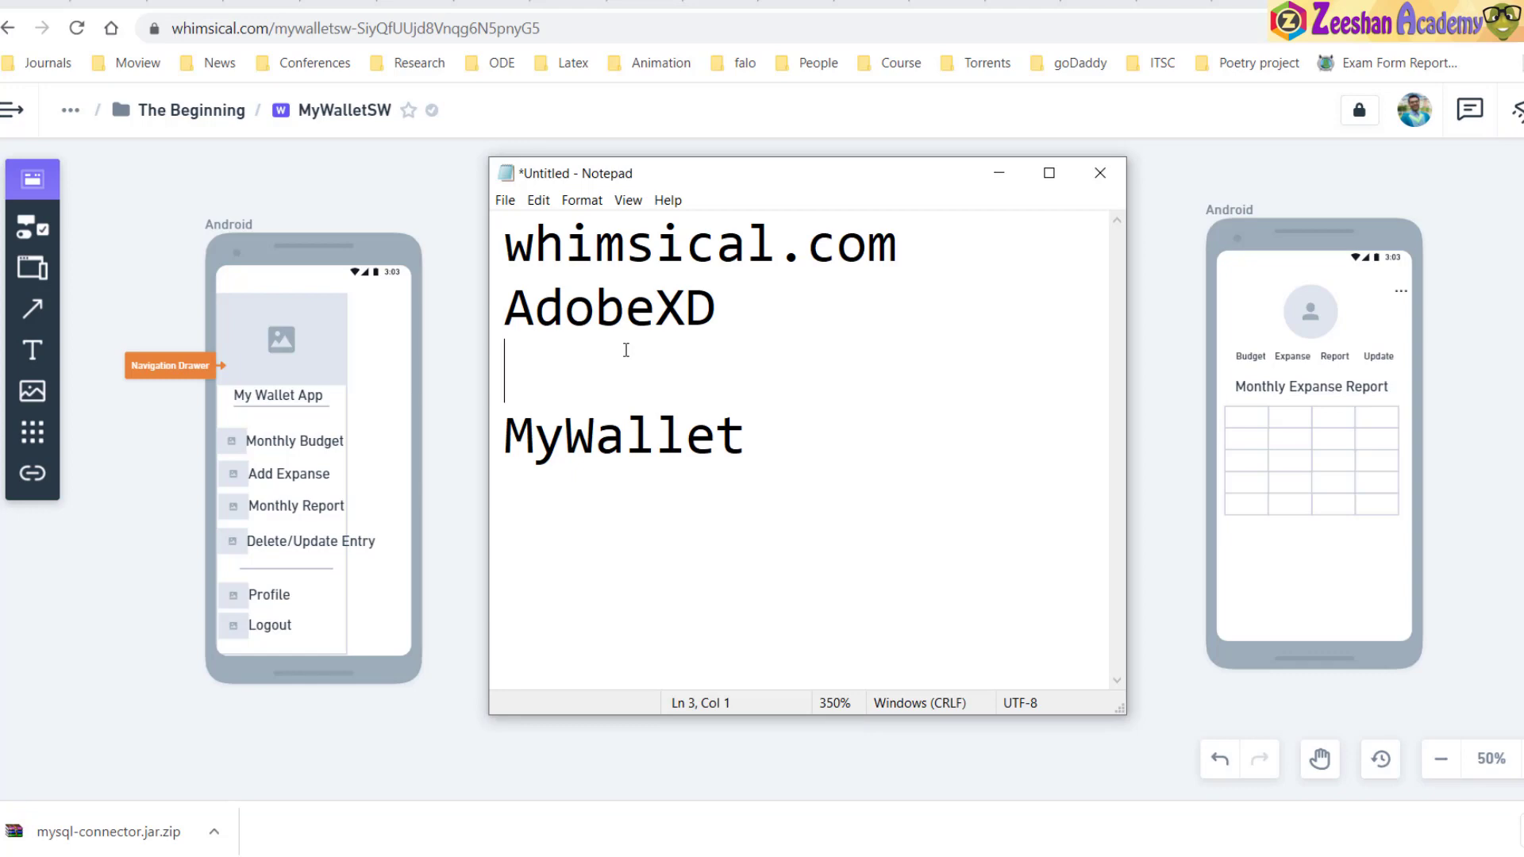
left_click(397, 230)
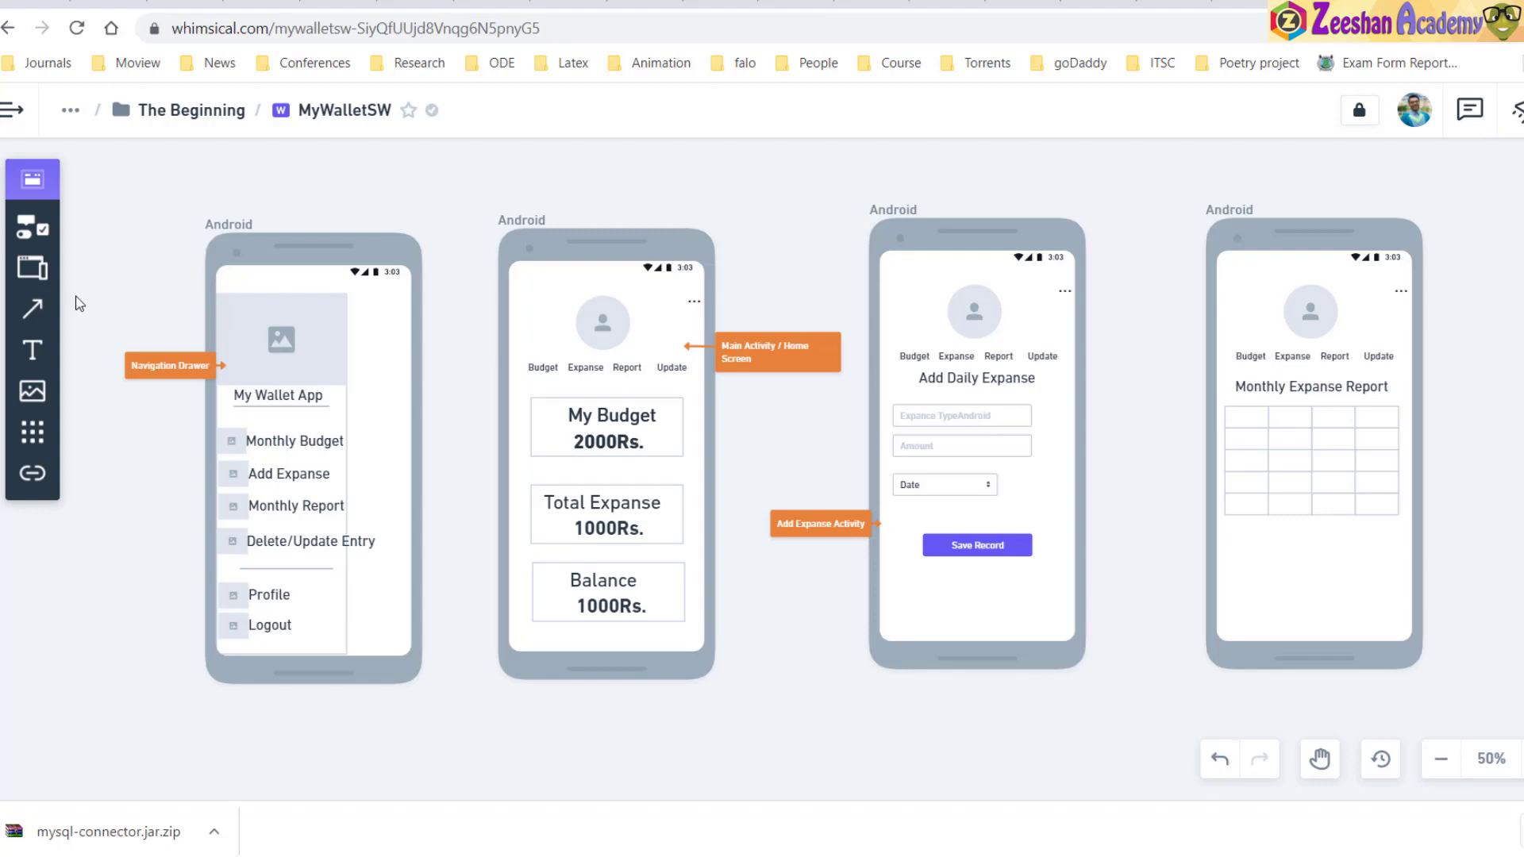
Draw one arrow from the first phone to the second and another from the "Add Expanse" item to the third phone's bottom edge
left_click(32, 309)
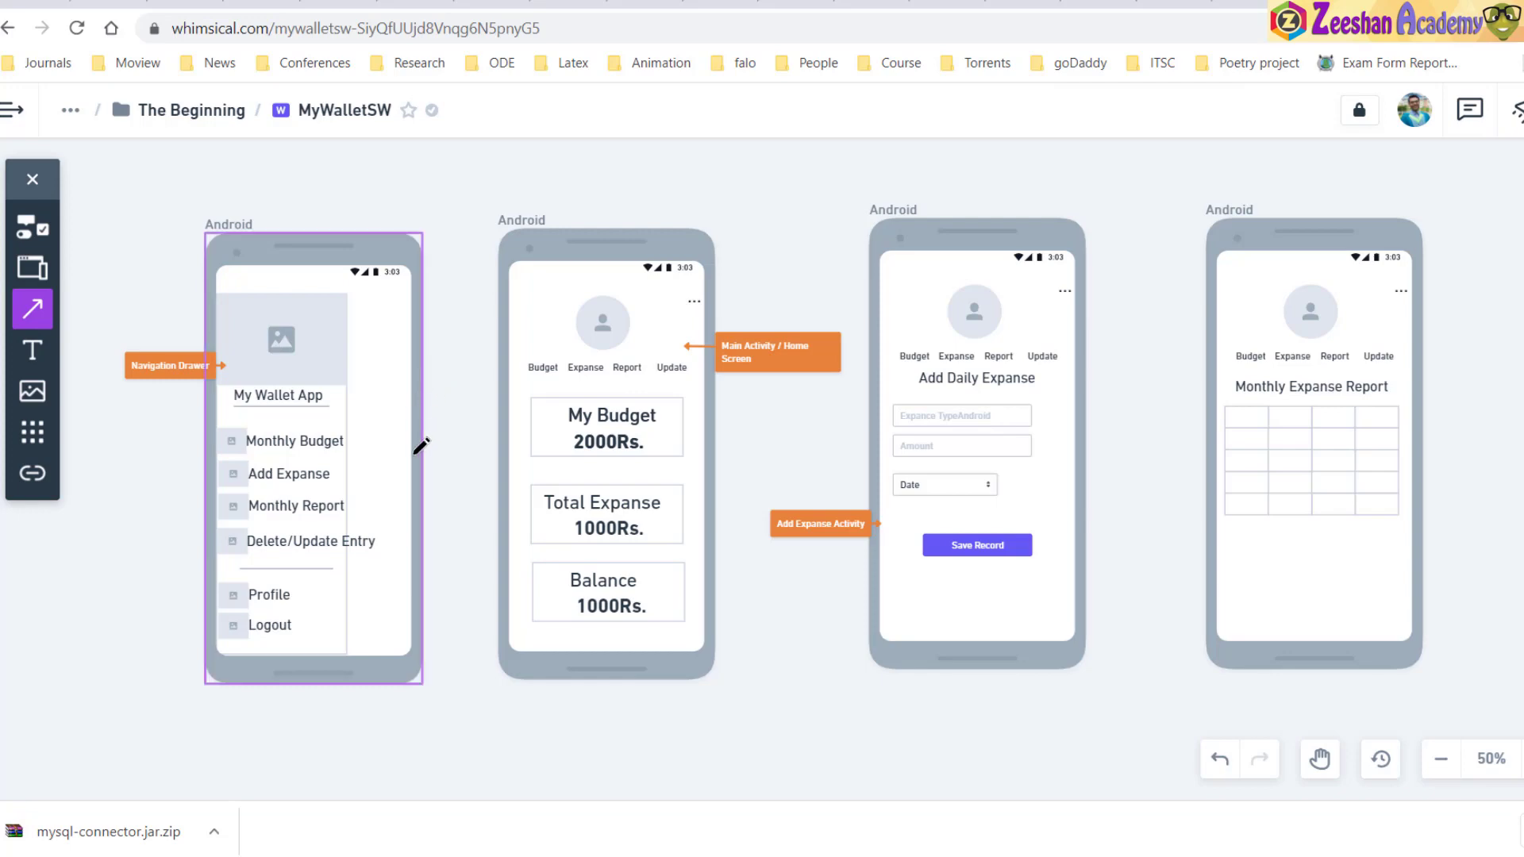
left_click_drag(420, 452, 504, 449)
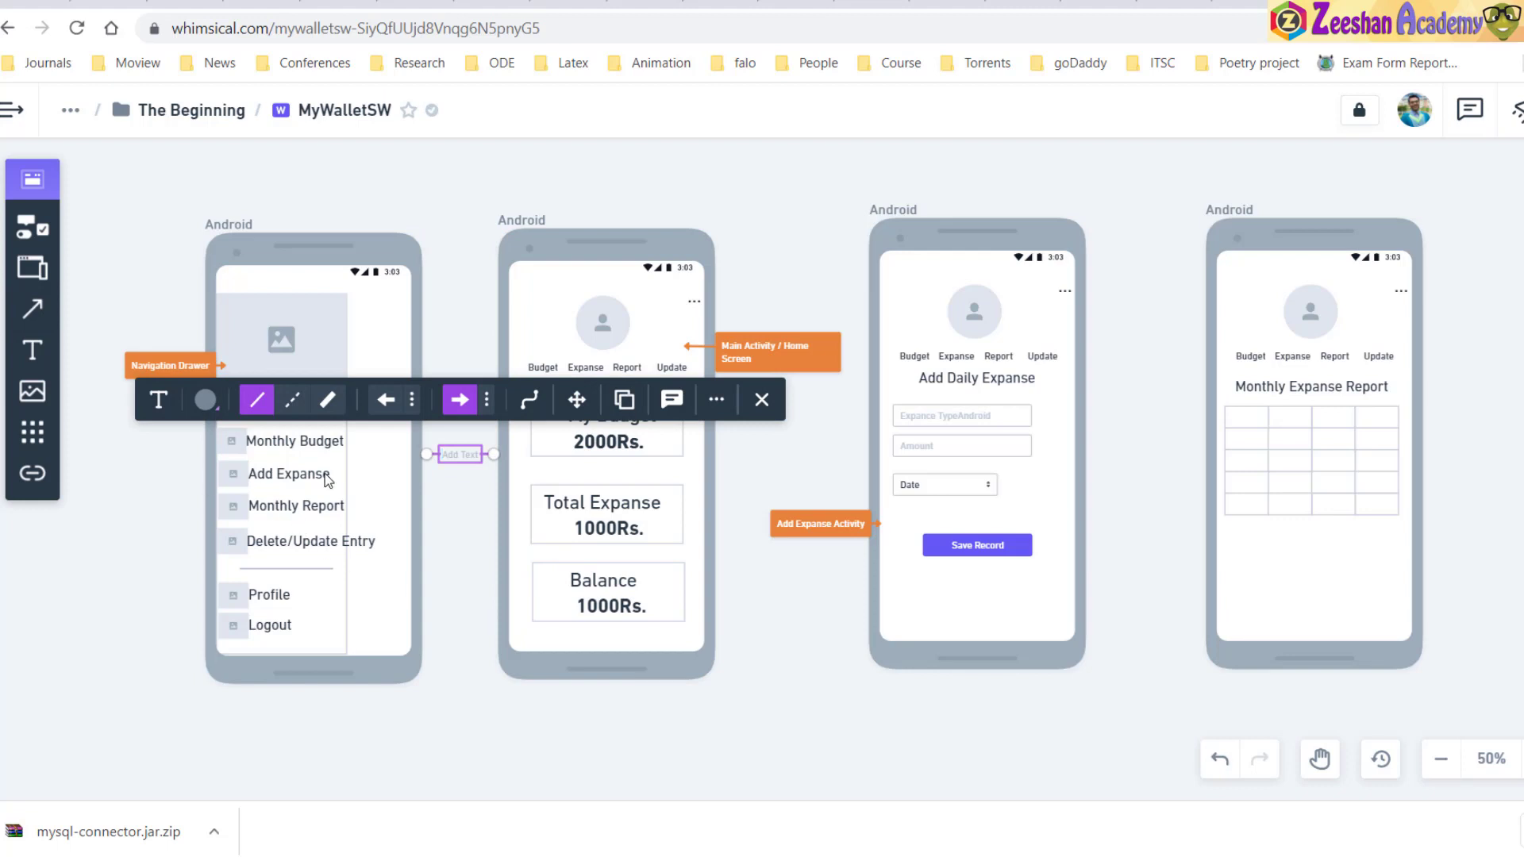
left_click(32, 308)
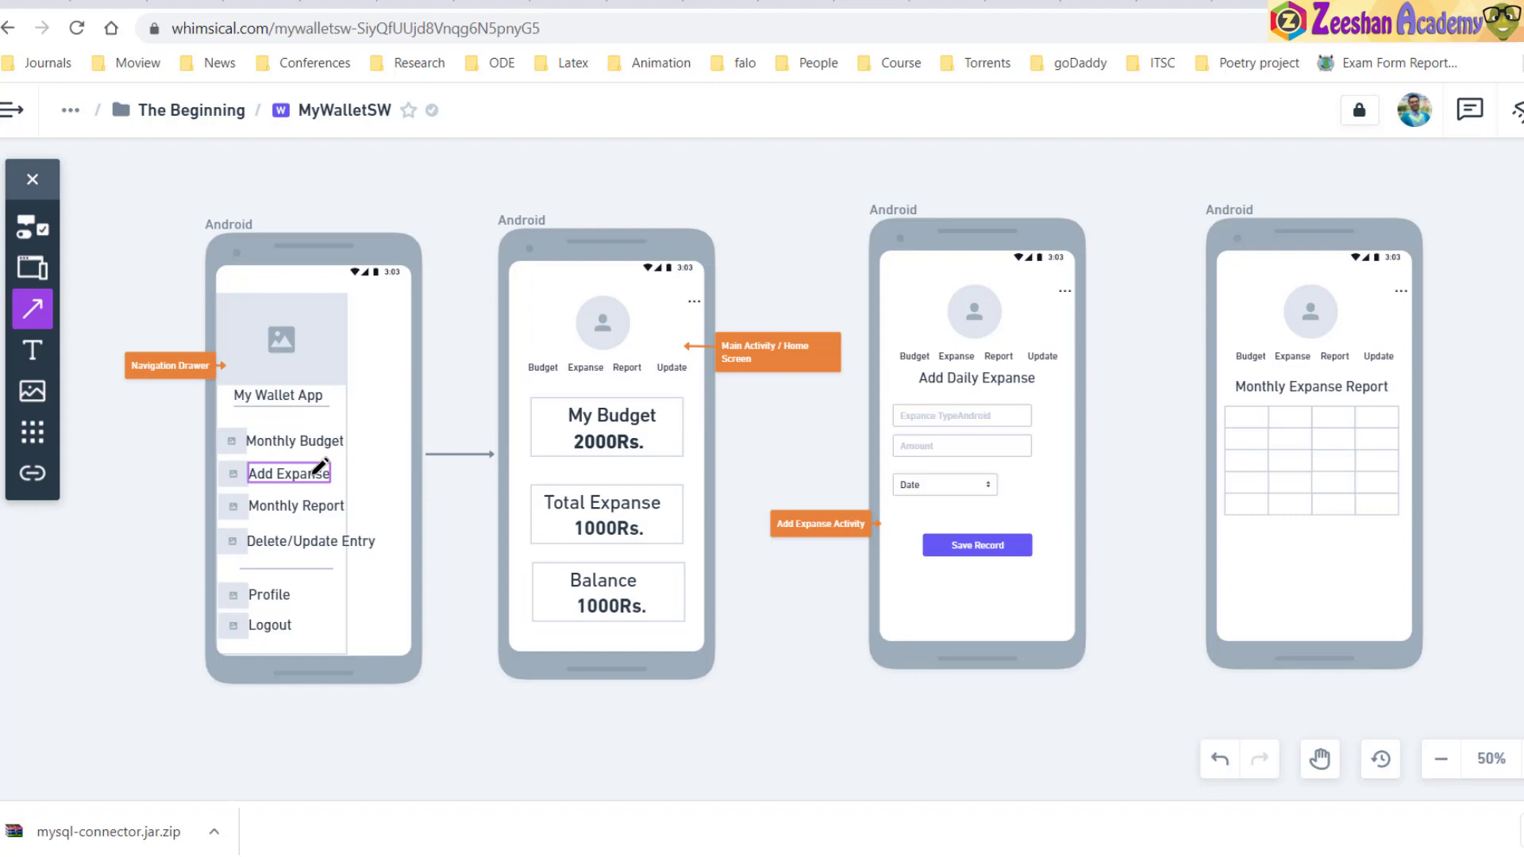
left_click_drag(321, 465, 999, 668)
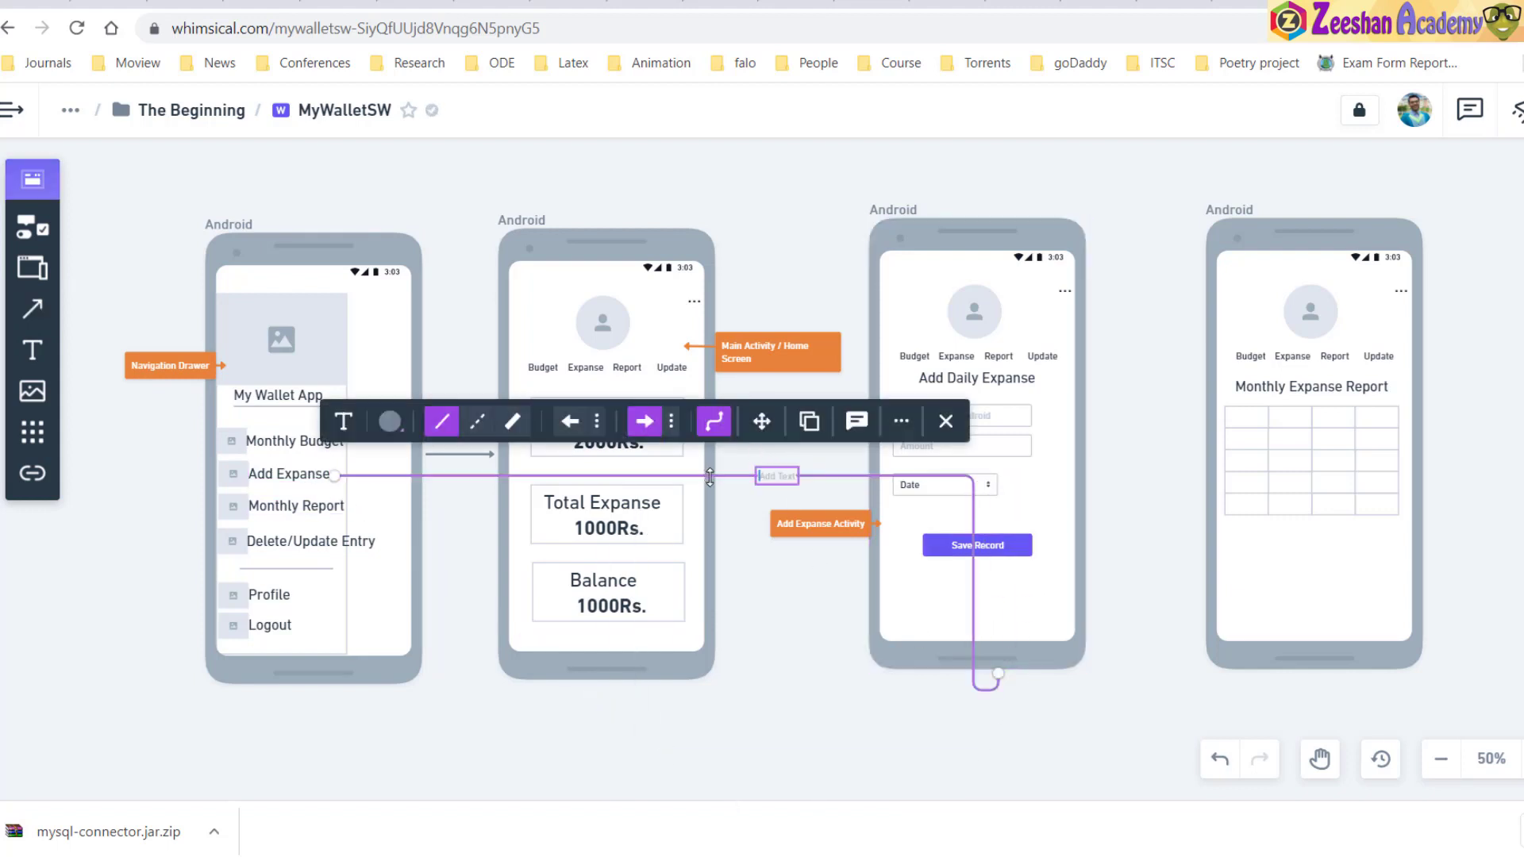
Reroute the "Add Expanse" connector so it passes below the second phone and rises straight into the bottom of the third phone
left_click_drag(719, 476, 690, 762)
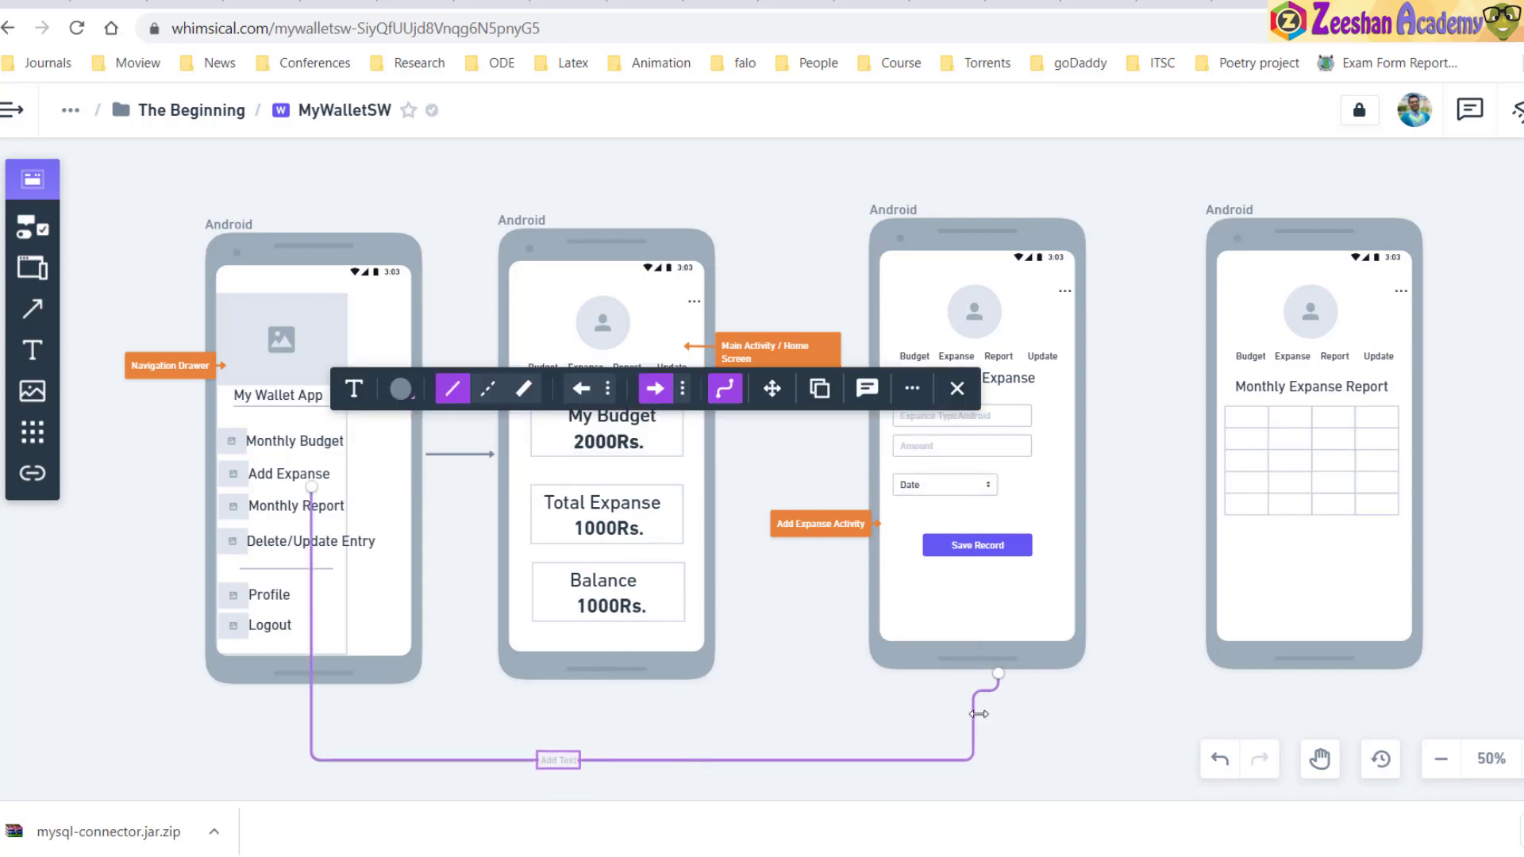
mouse_move(978, 713)
left_mouse_down()
mouse_move(1006, 707)
mouse_move(998, 716)
left_mouse_up()
left_click(1039, 725)
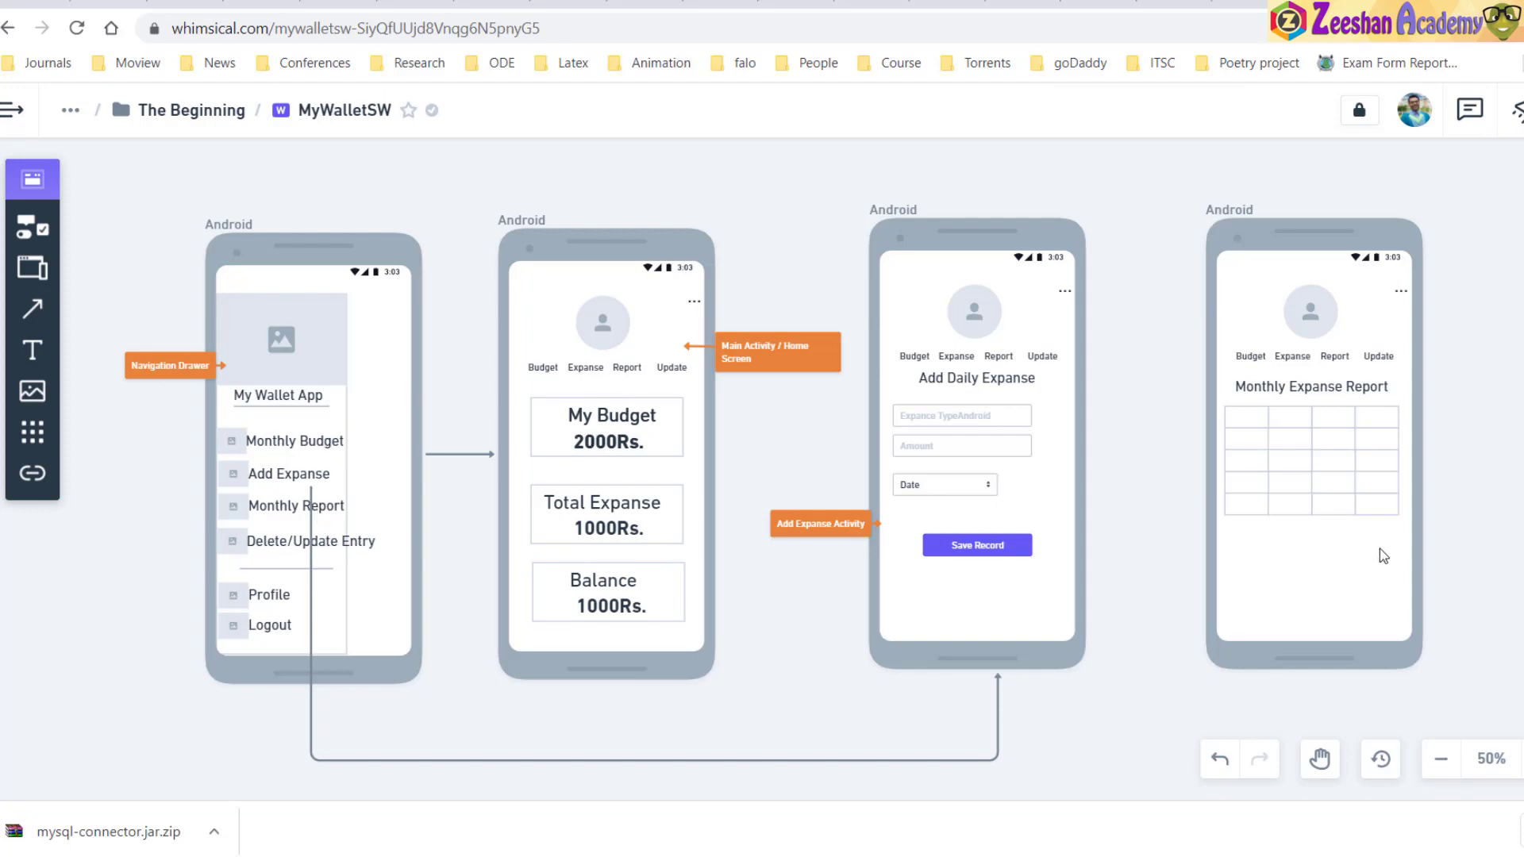
Duplicate the "Monthly Expanse Report" phone and place the copy below the first phone
scroll(1379, 549, "down", 4)
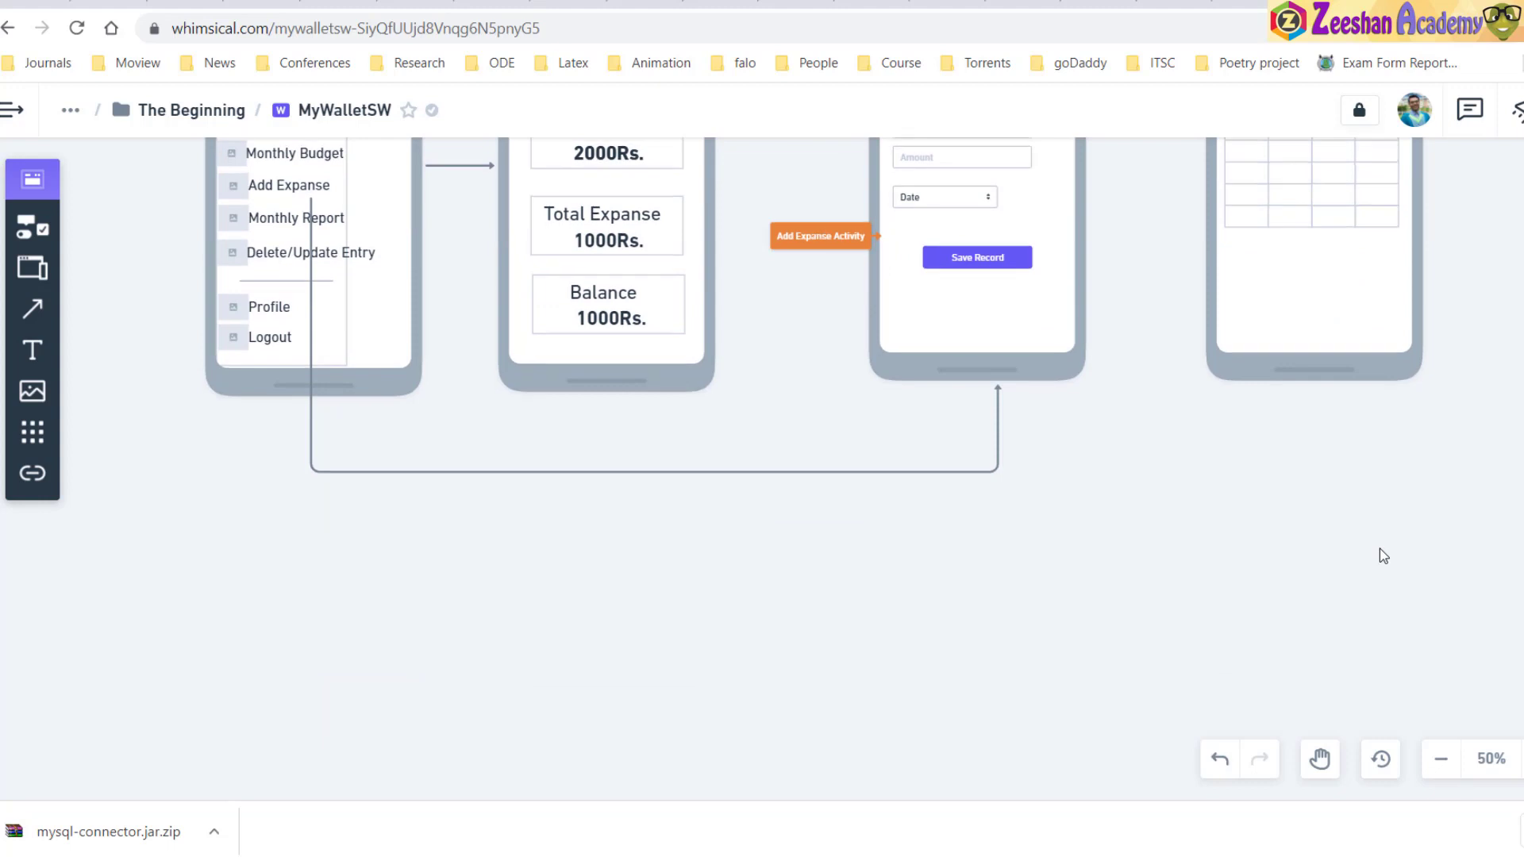
scroll(1379, 550, "up", 3)
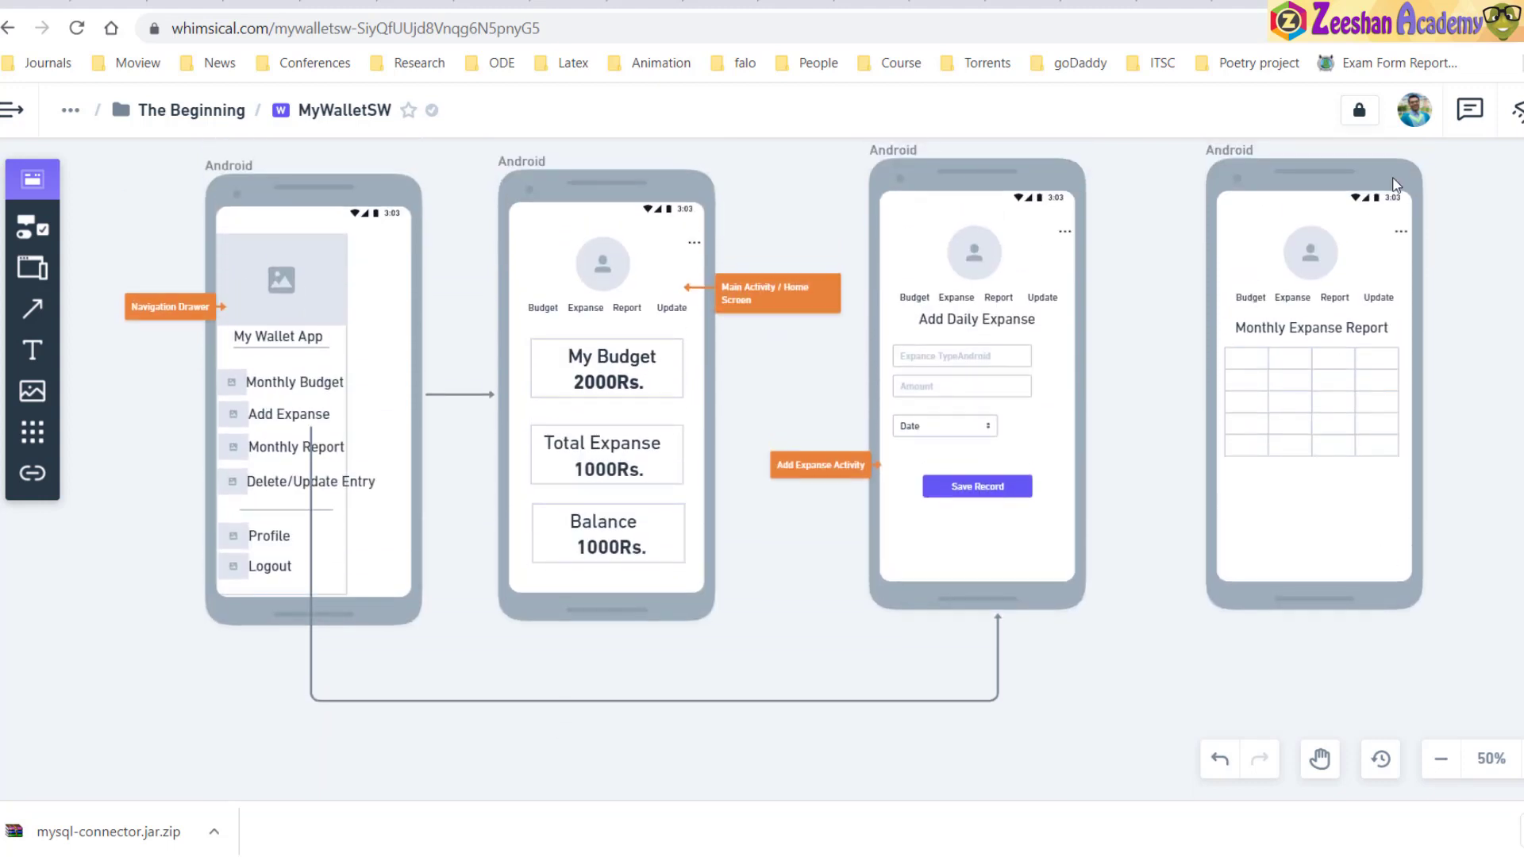
left_click(1349, 174)
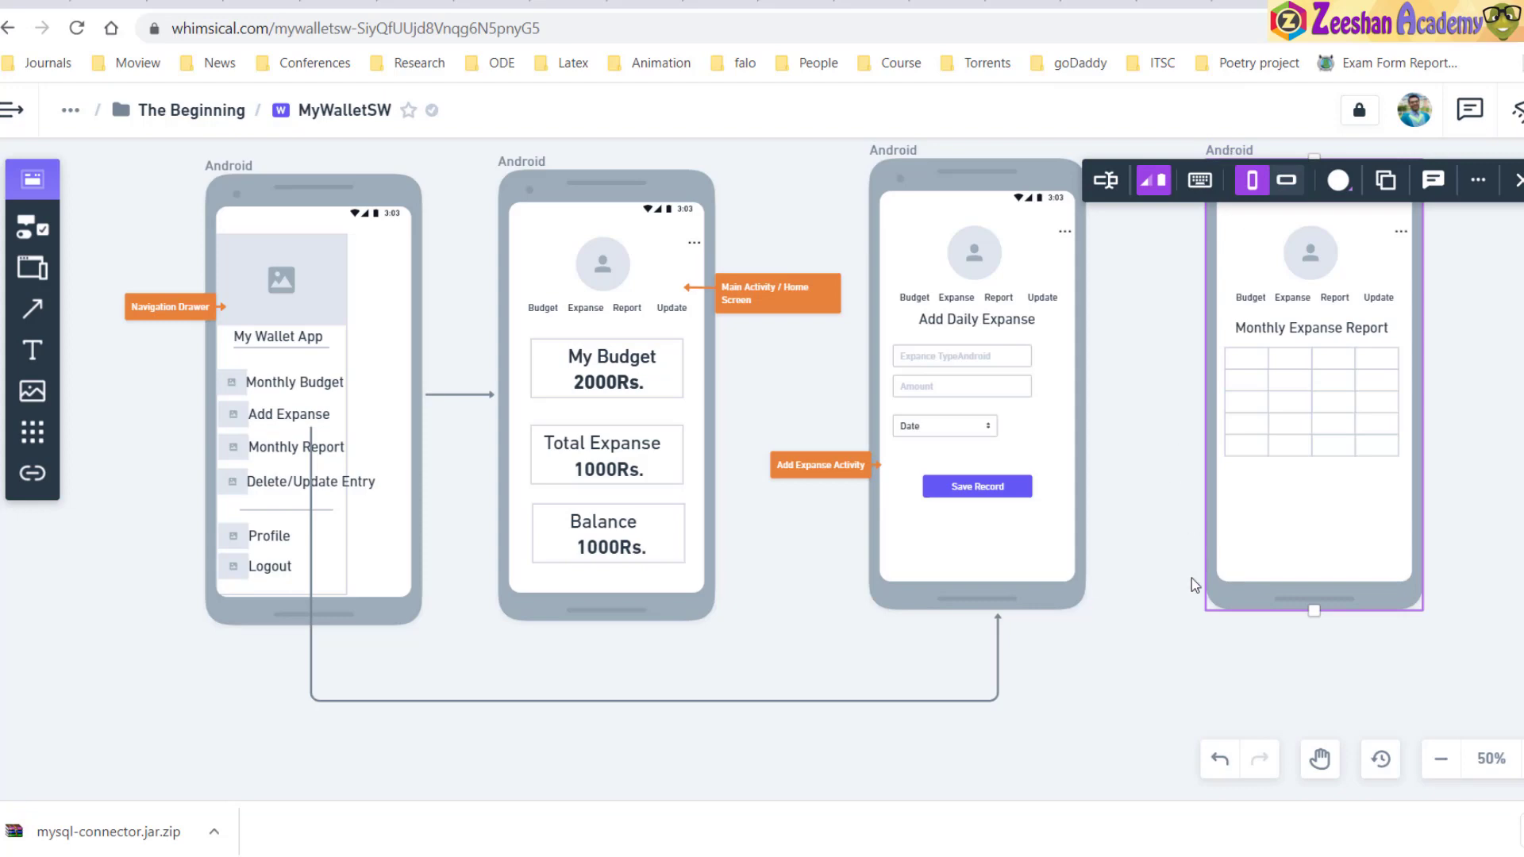
scroll(1192, 577, "down", 3)
key("ctrl+d")
scroll(1192, 577, "up", 3)
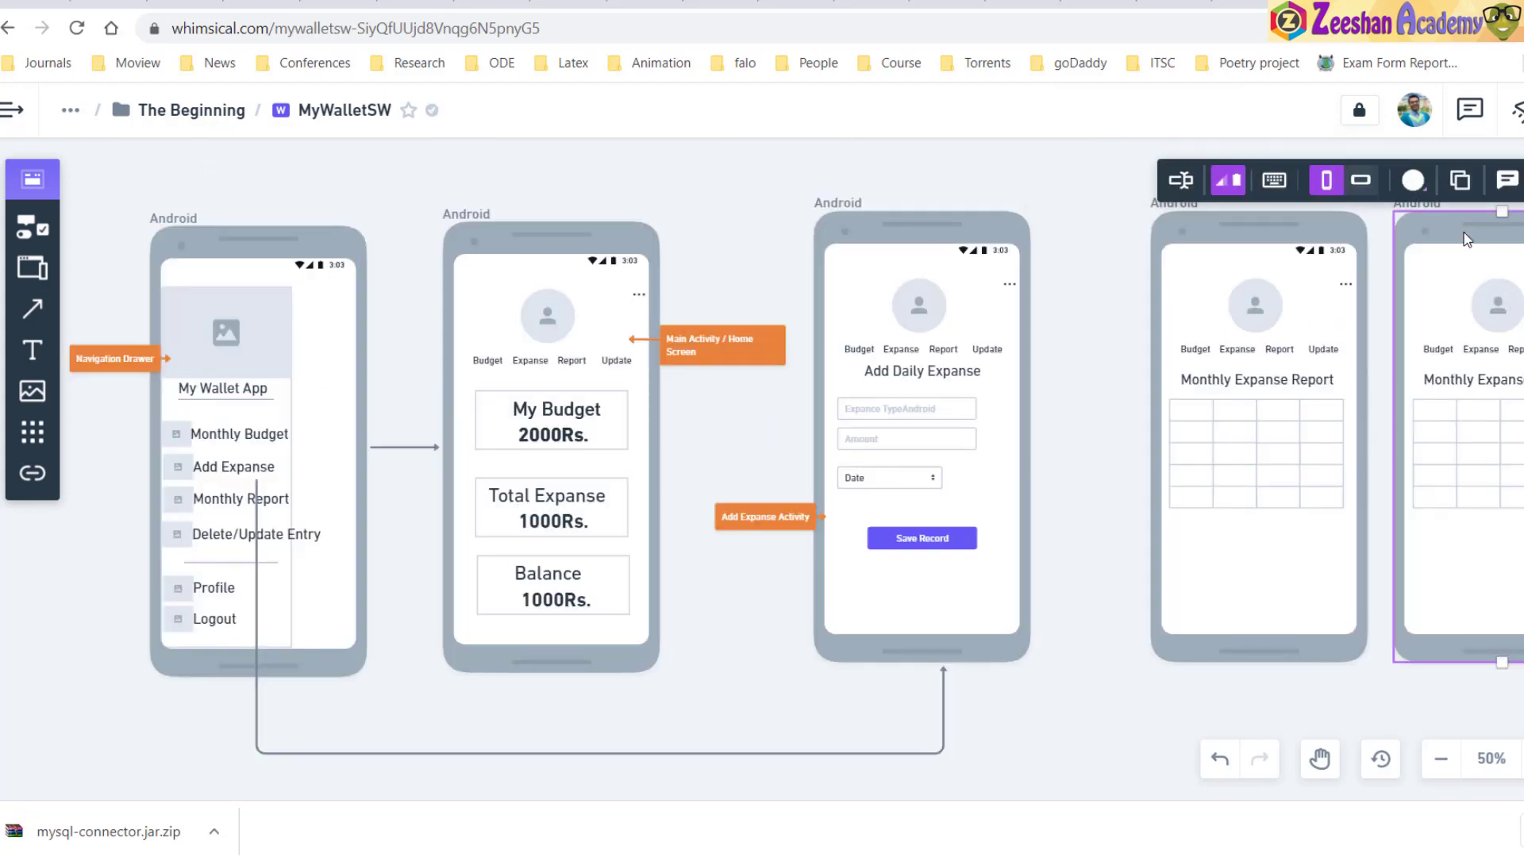
left_click_drag(1466, 238, 211, 483)
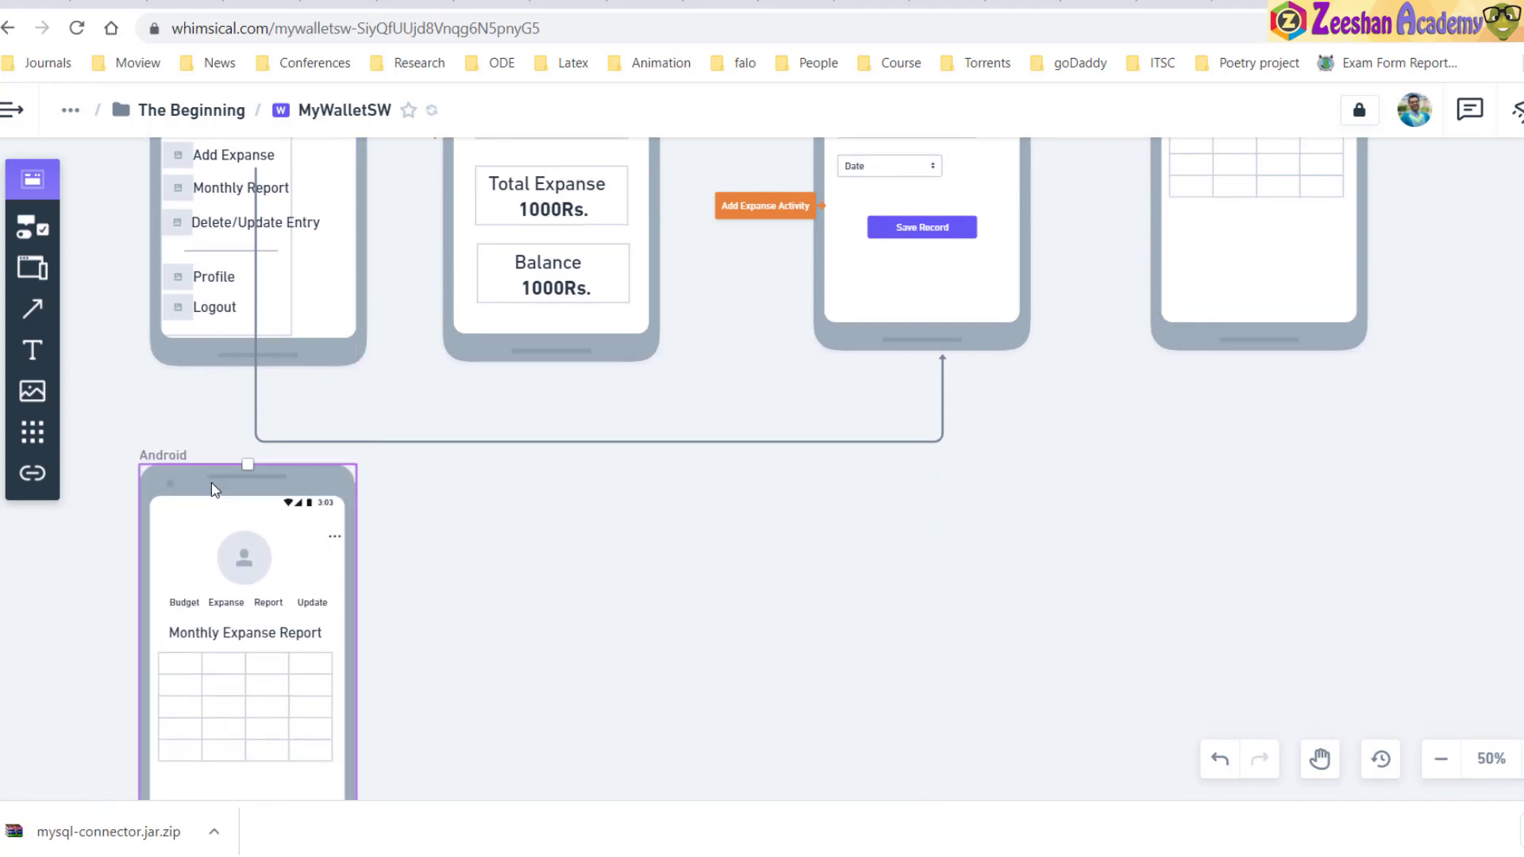
Change the duplicated phone's heading to "Add Monthy Budget" and delete the table beneath it
scroll(366, 564, "down", 3)
left_click(248, 389)
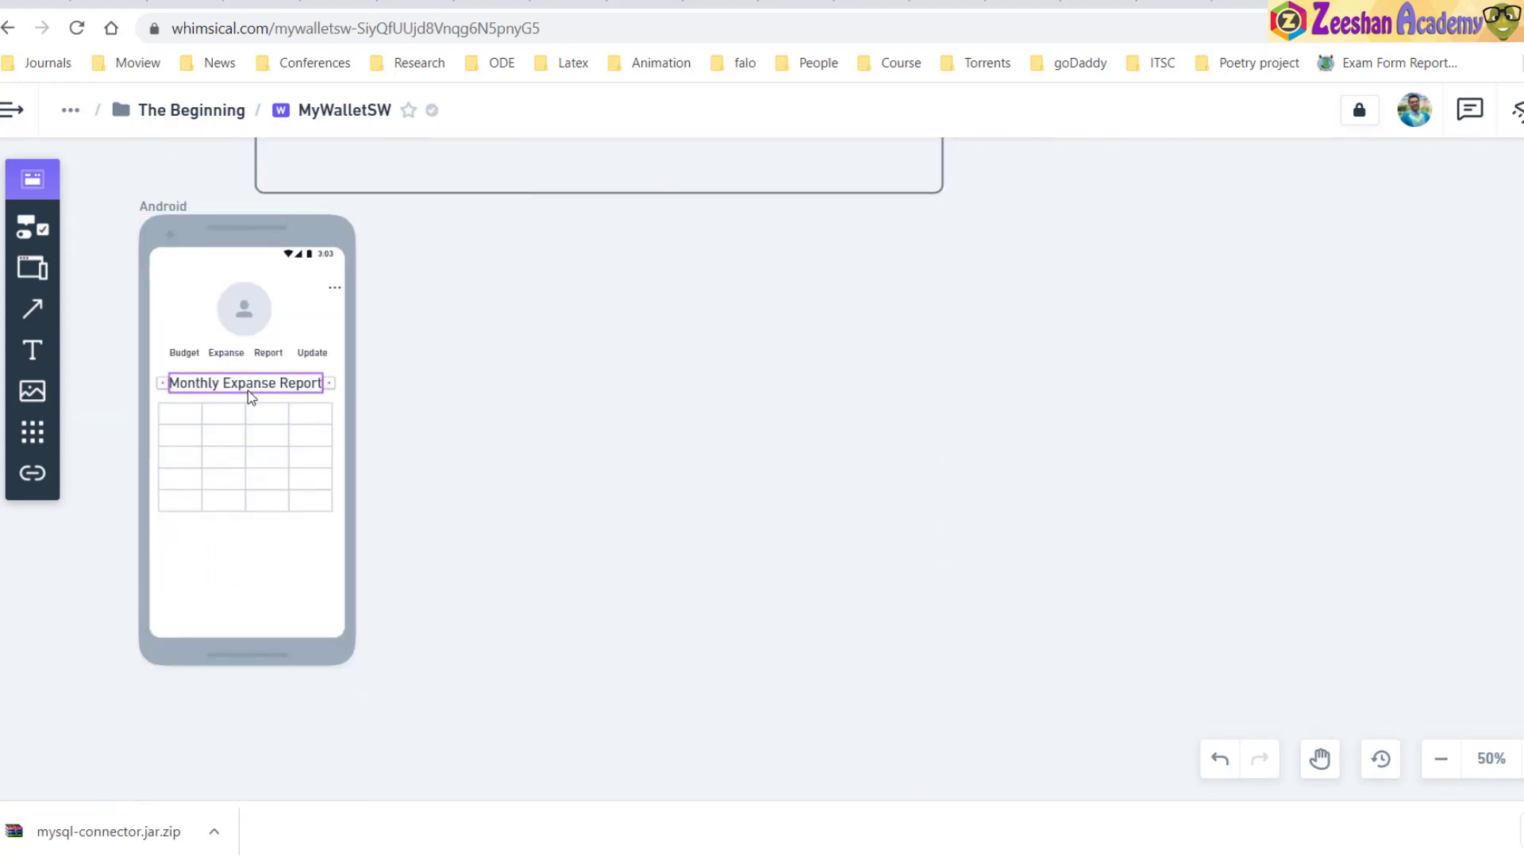
left_click(253, 387)
key("ctrl+a")
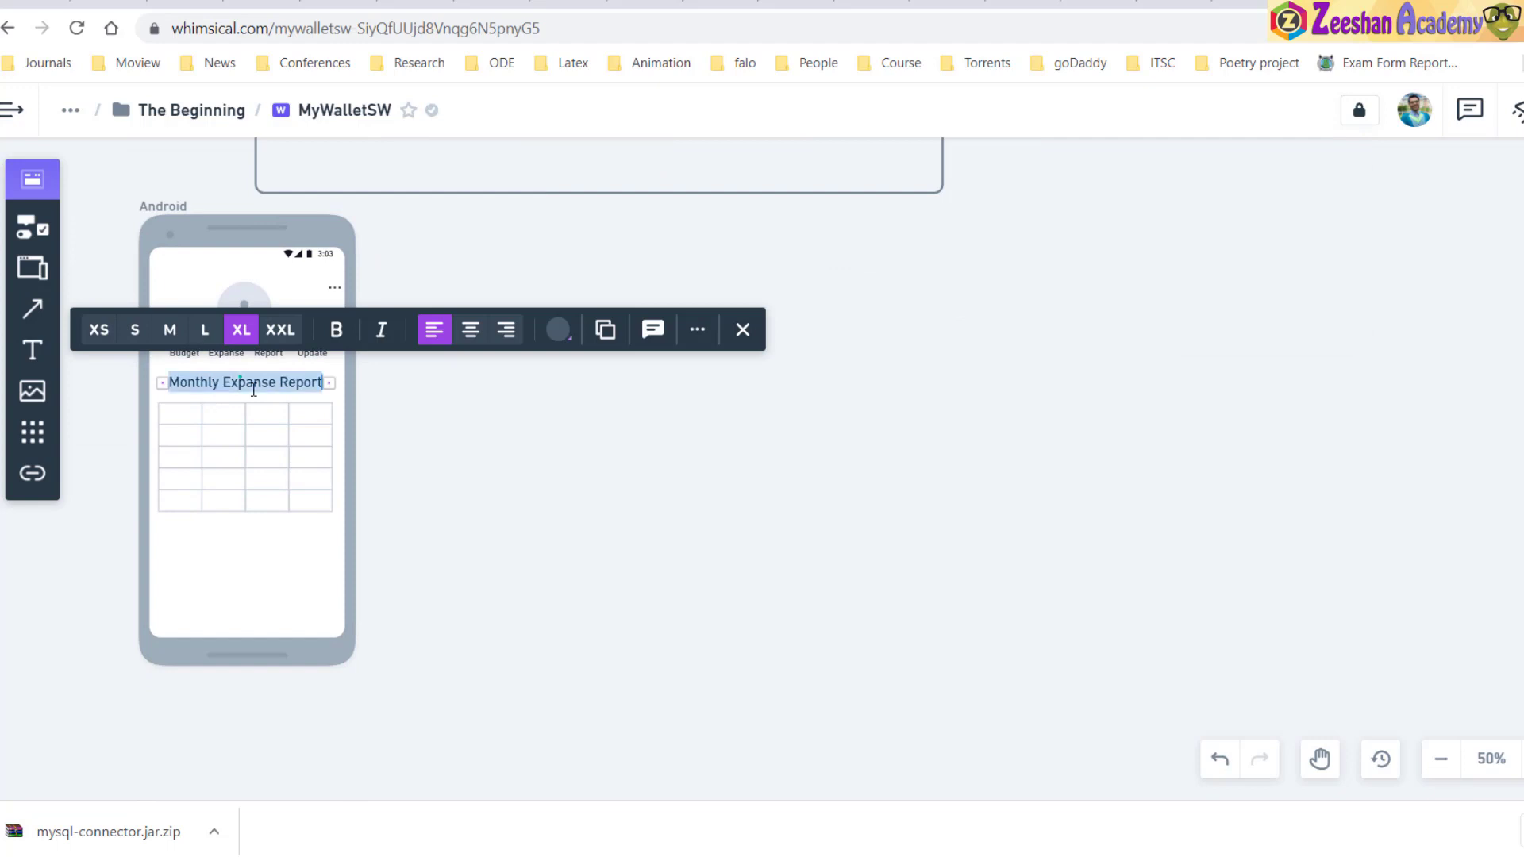
type("Add Mon")
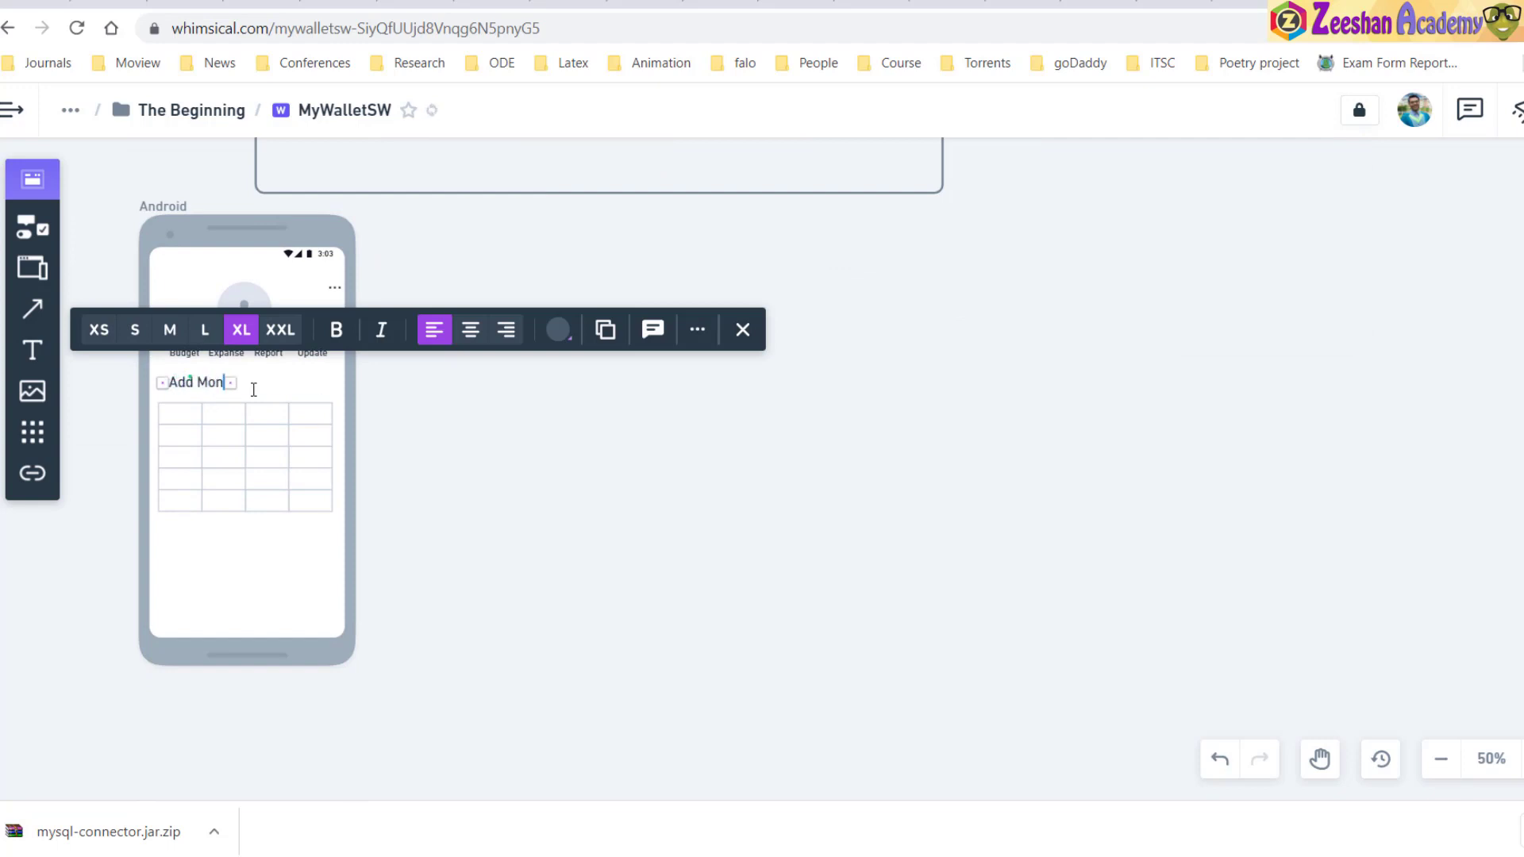
type("thy Budget")
left_click(240, 427)
key("Delete")
Copy the "My Budget" box with its labels from the second phone and place it below the "Add Monthy Budget" heading
scroll(343, 365, "up", 1)
scroll(344, 365, "up", 5)
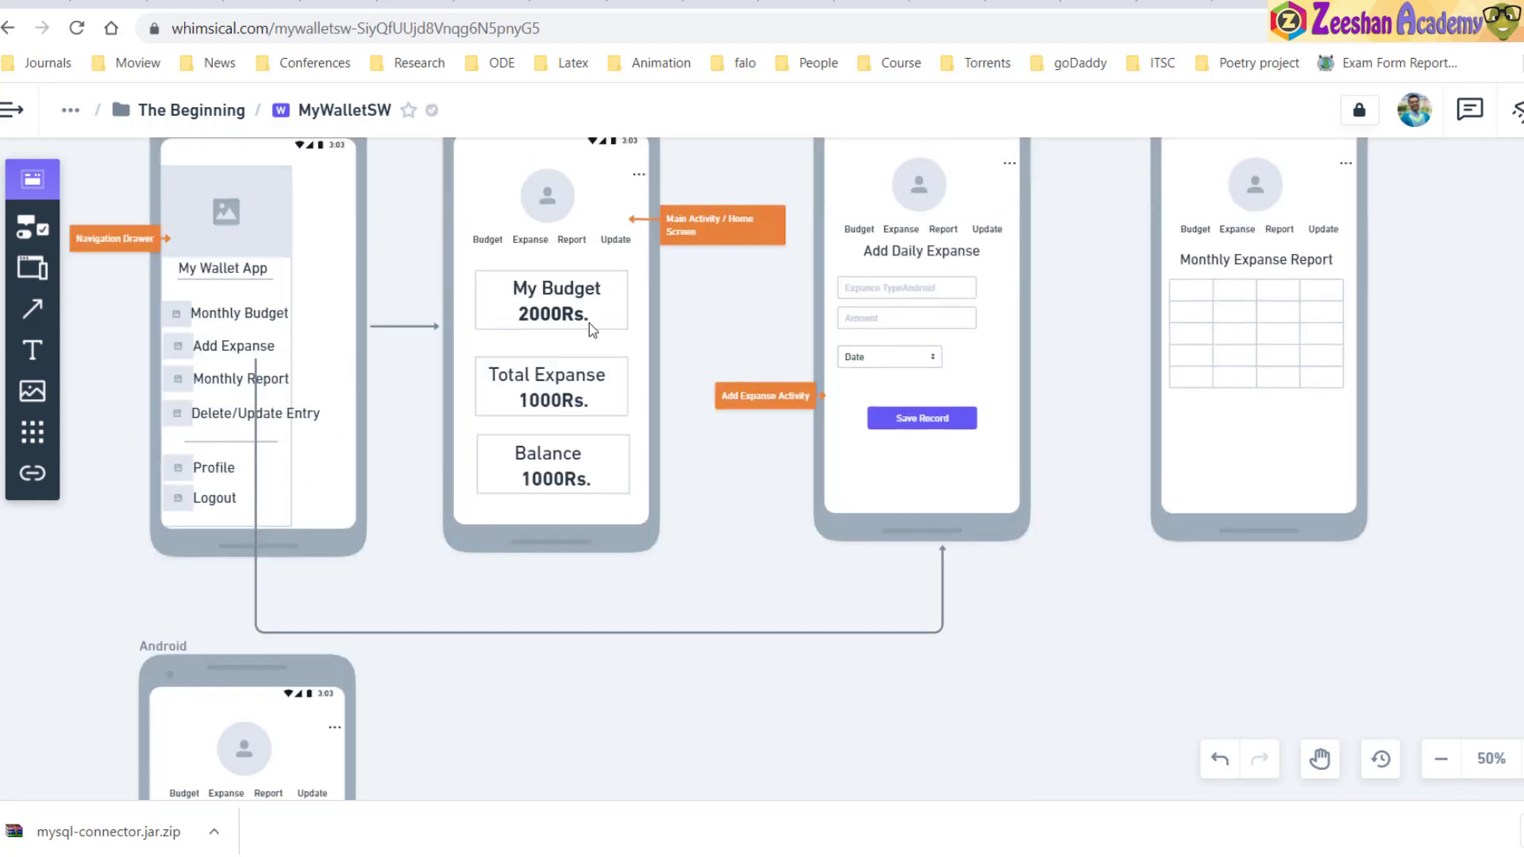
left_click(590, 319)
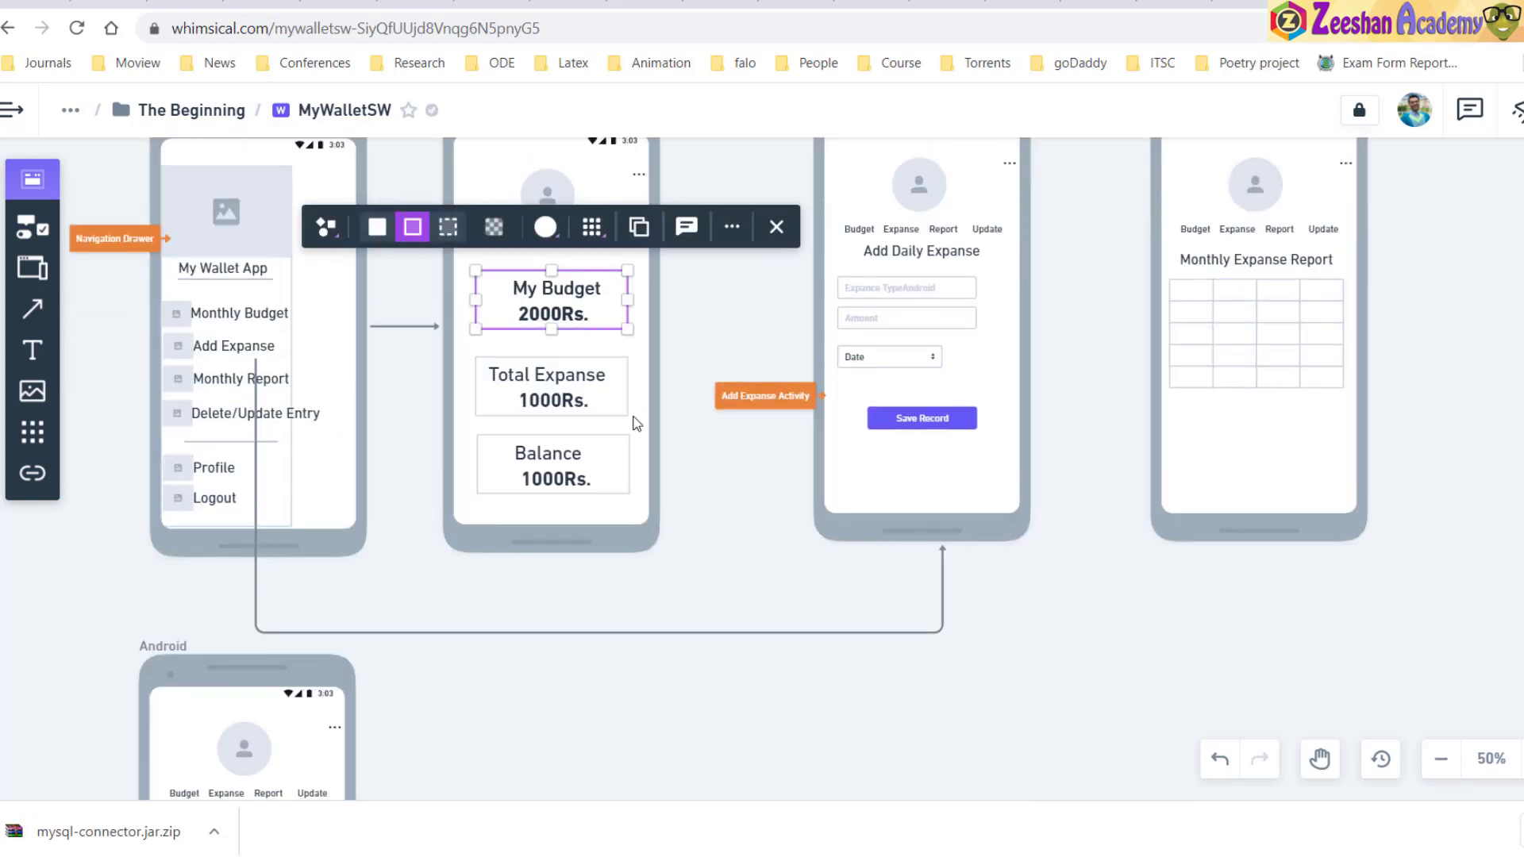
scroll(529, 670, "down", 6)
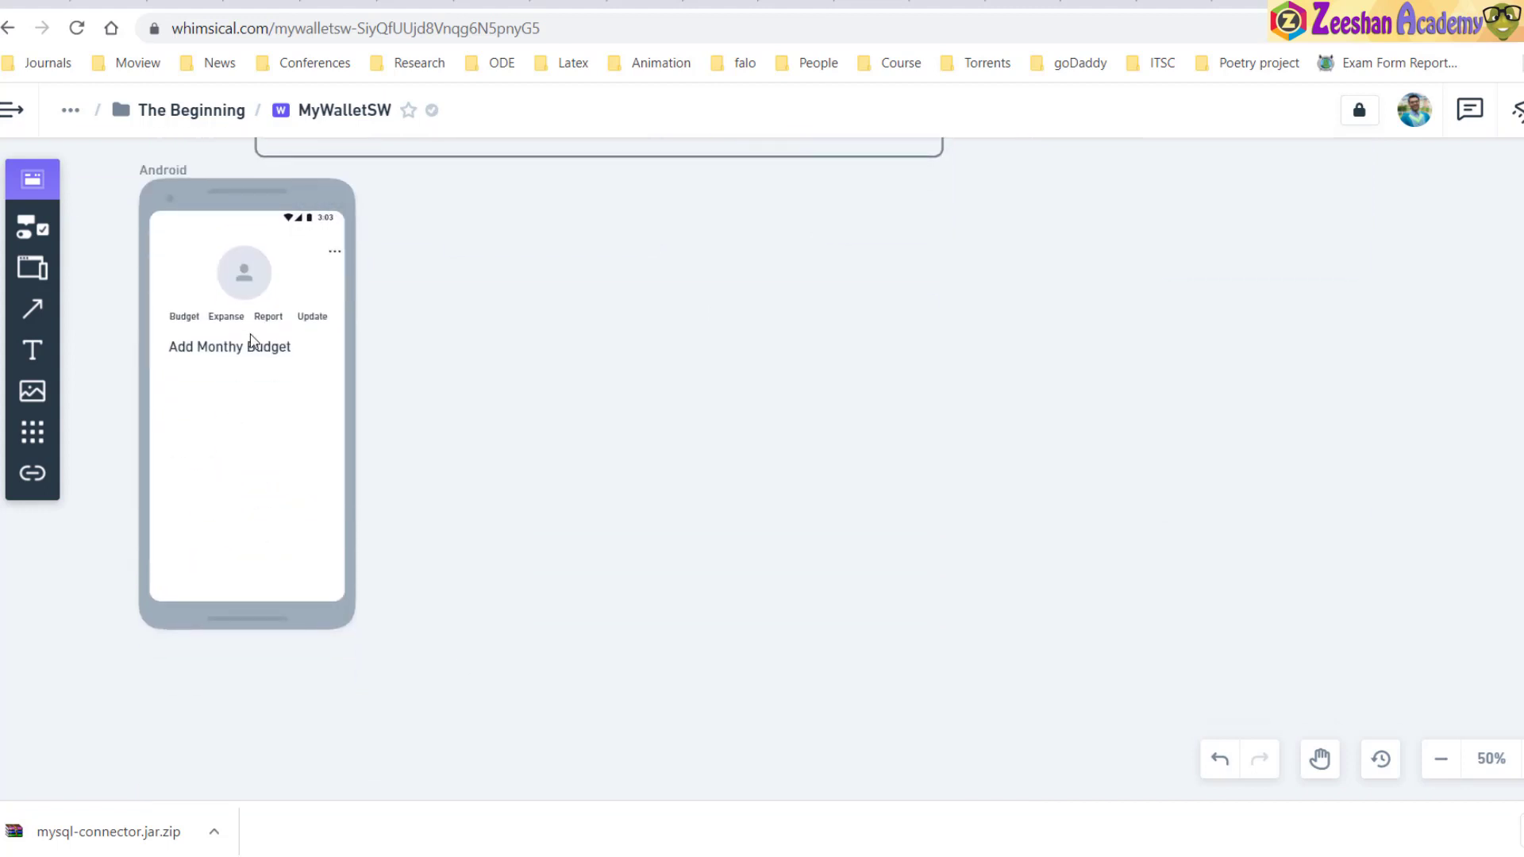
key("ctrl+v")
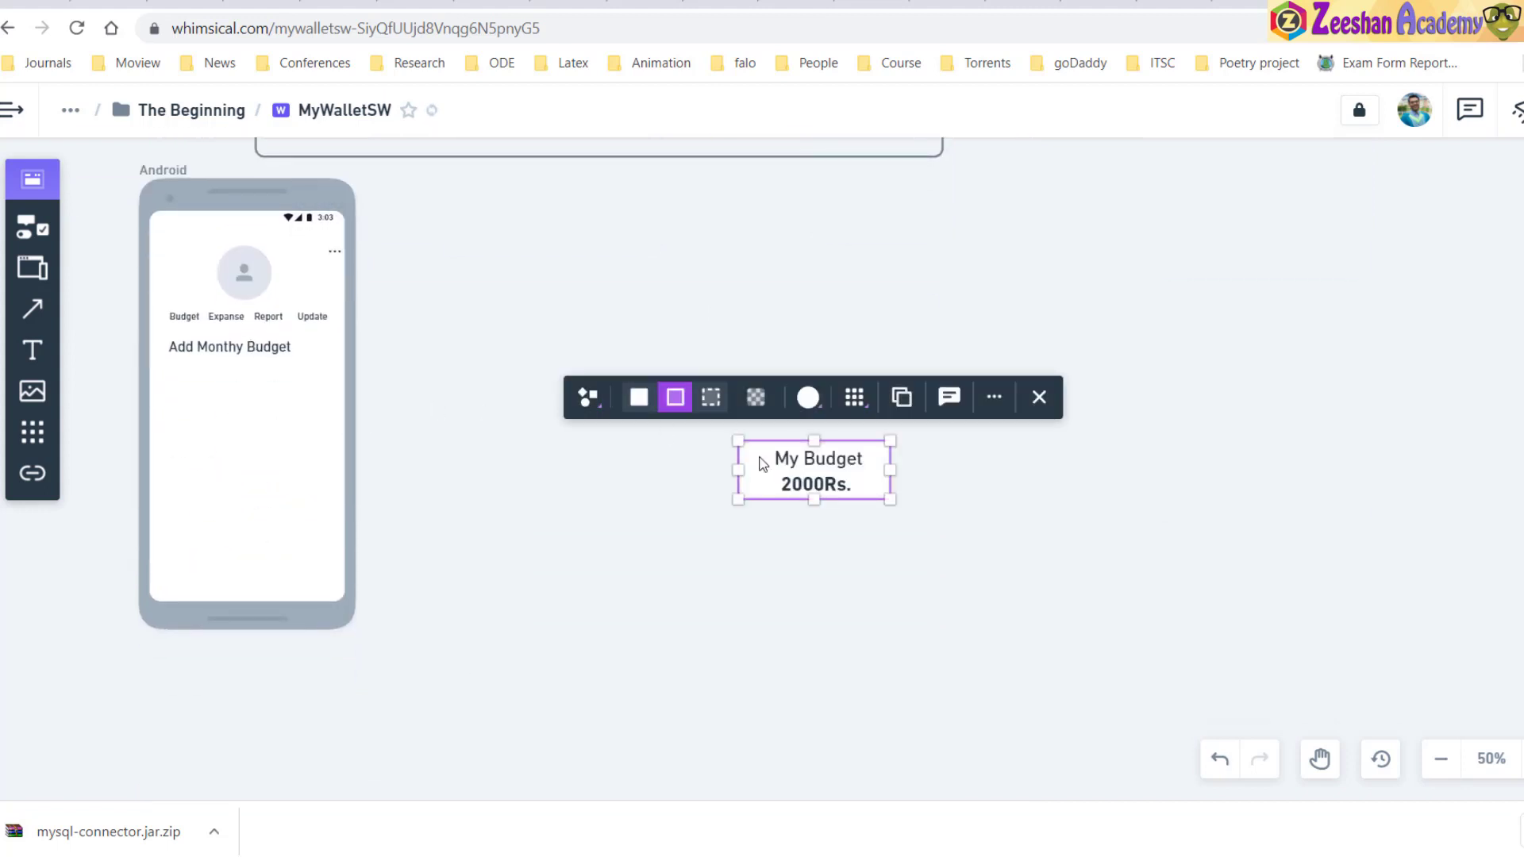
left_click_drag(786, 465, 216, 408)
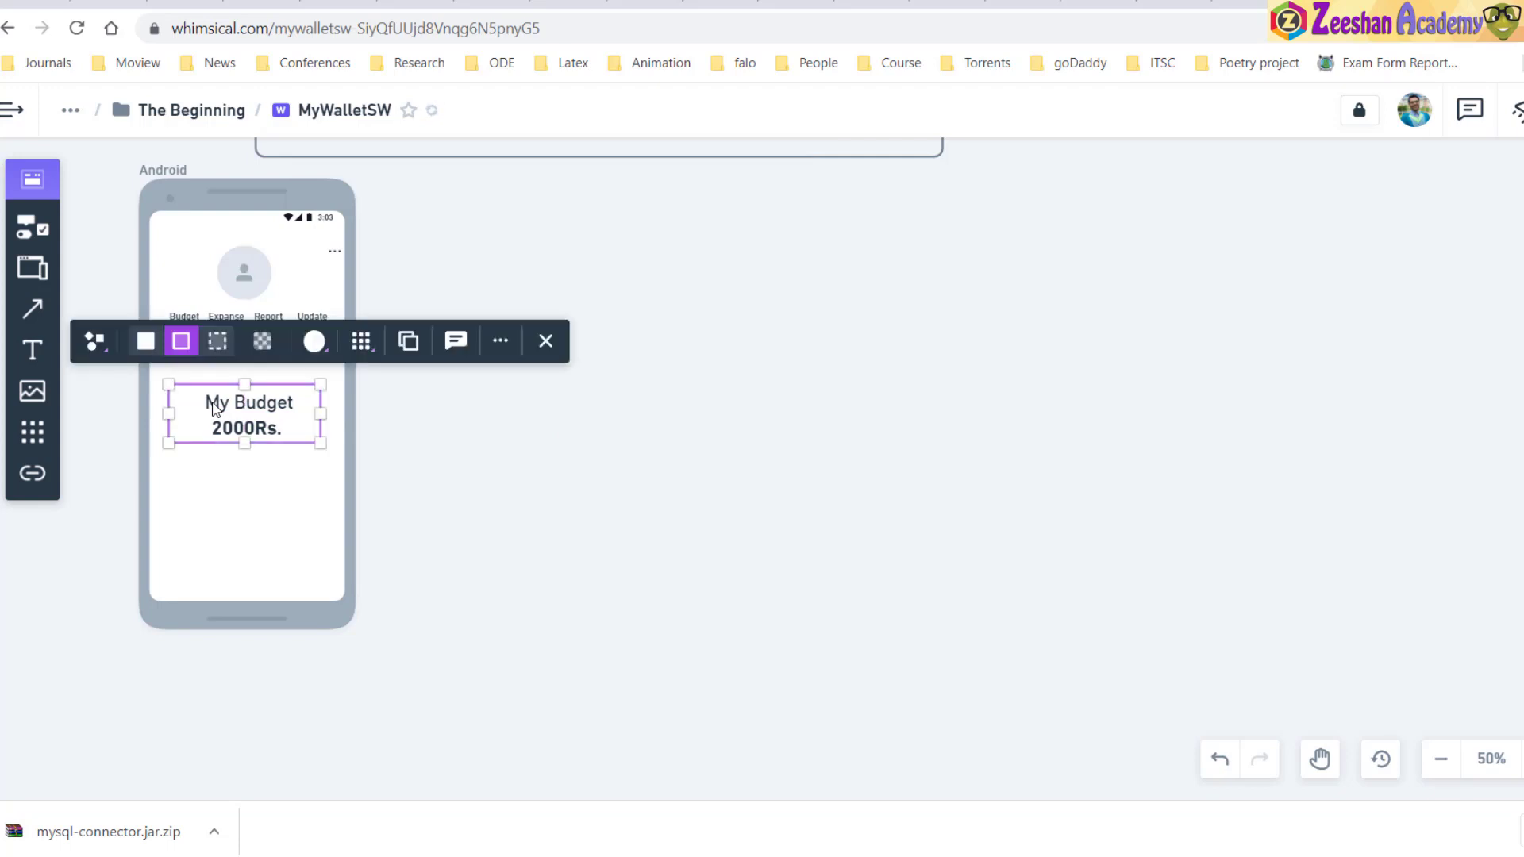
Remove the "2000Rs." amount from the copied "My Budget" box on the new phone
double_click(261, 429)
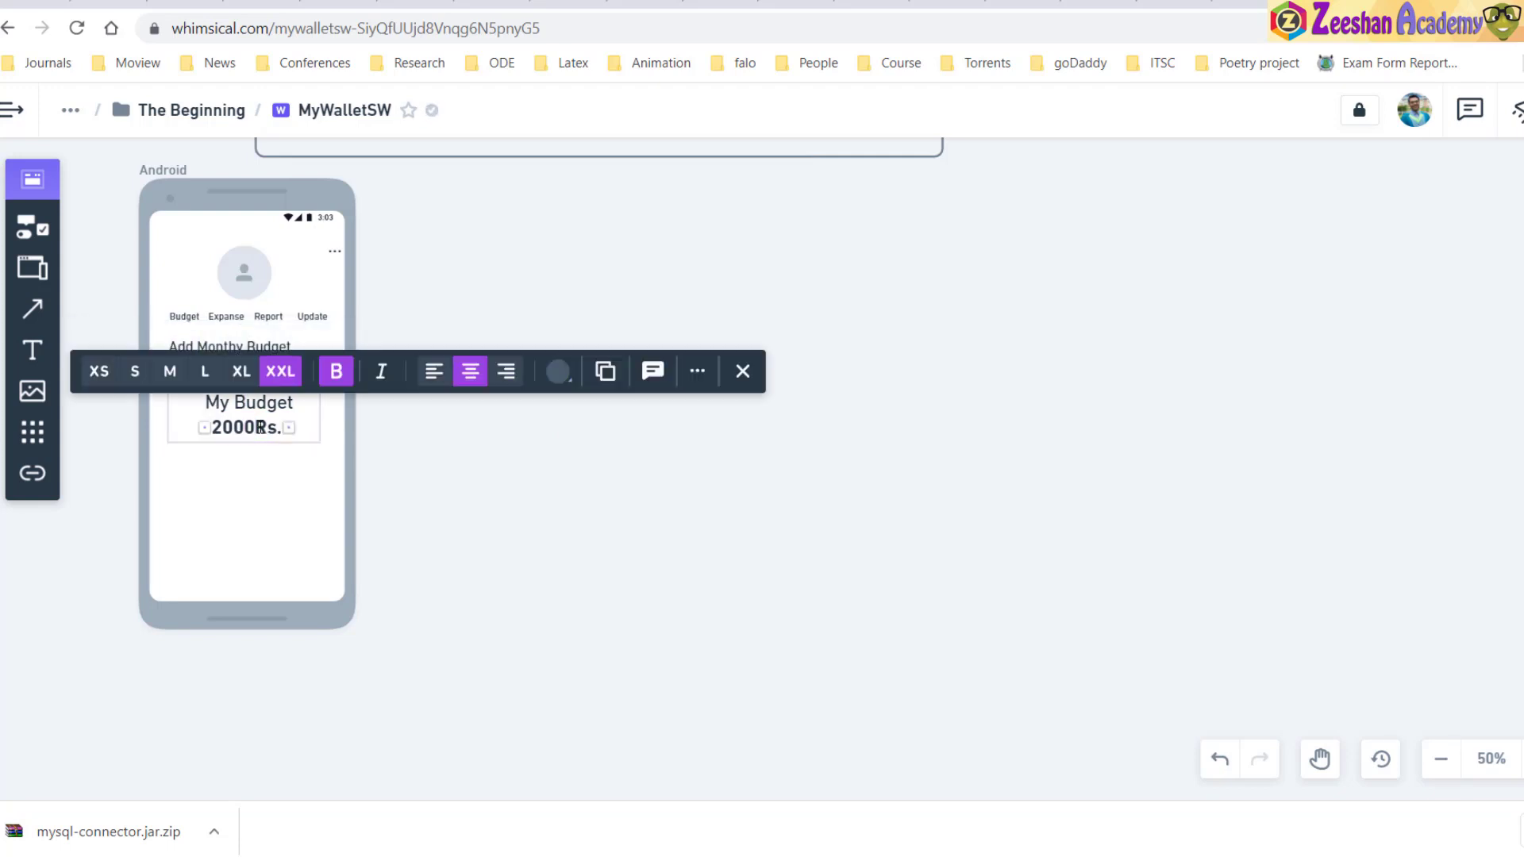
key("BackSpace")
key("BackSpace")
key("BackSpace")
key("BackSpace")
key("BackSpace")
key("BackSpace")
key("BackSpace")
key("BackSpace")
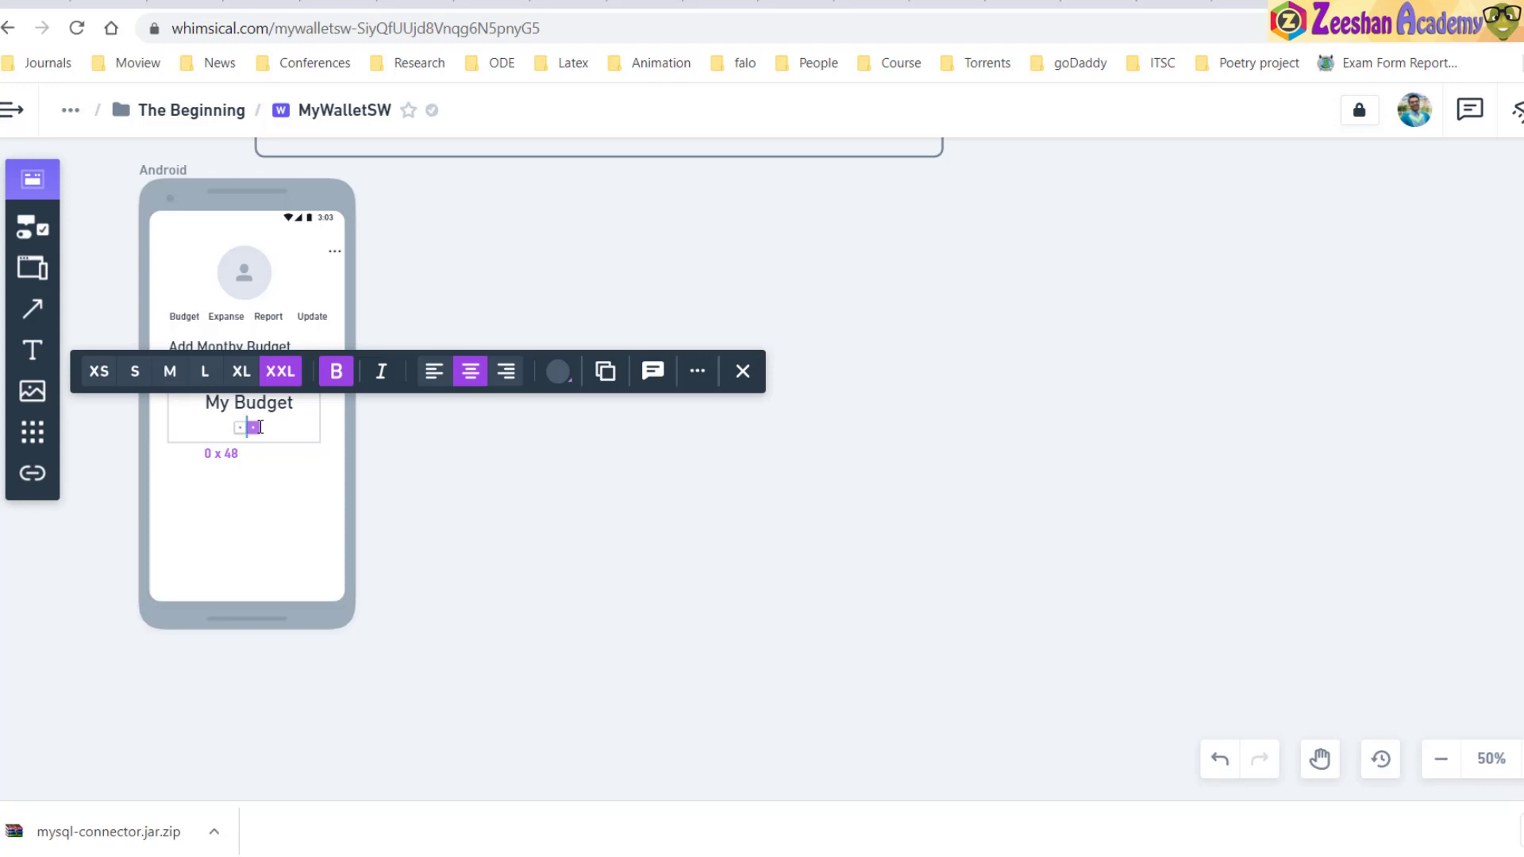
left_click(298, 443)
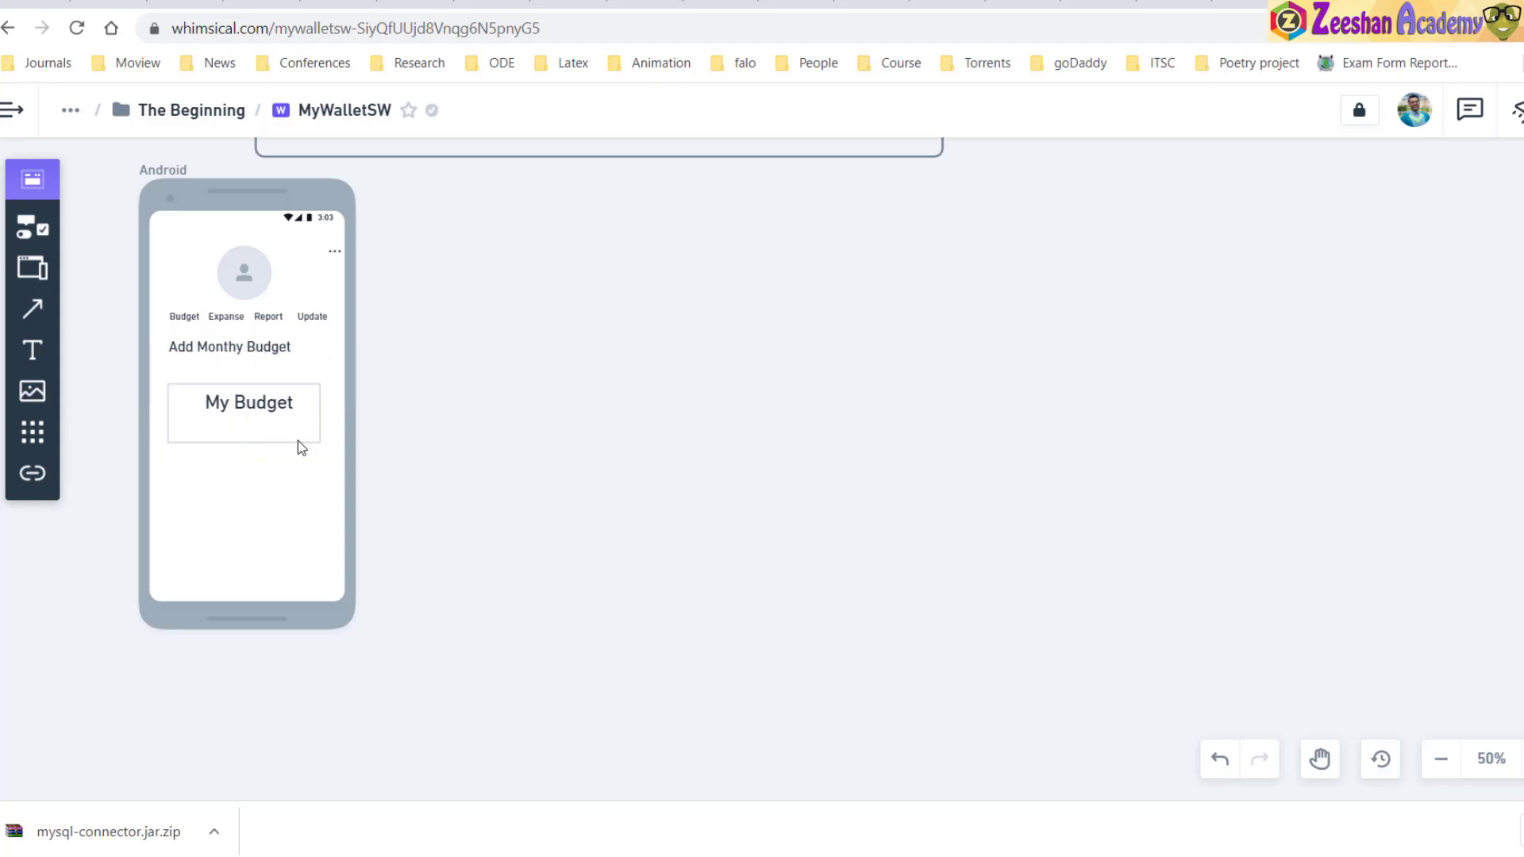
Add a size L text input with the placeholder "My Budget" below the box, widened to roughly match the box's width
left_click(34, 231)
scroll(146, 537, "down", 3)
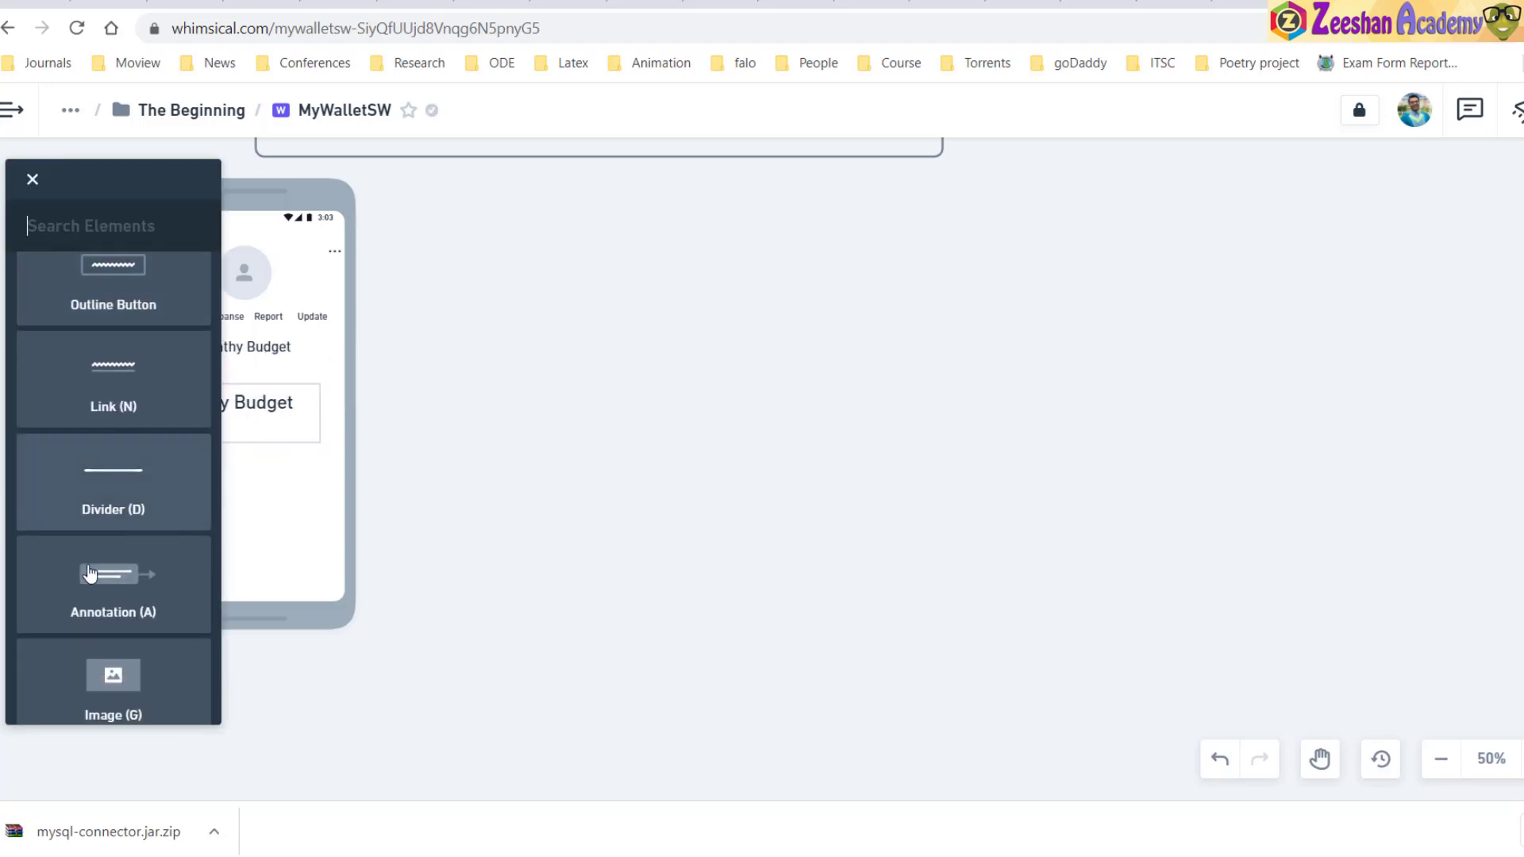
scroll(143, 583, "down", 2)
key("Escape")
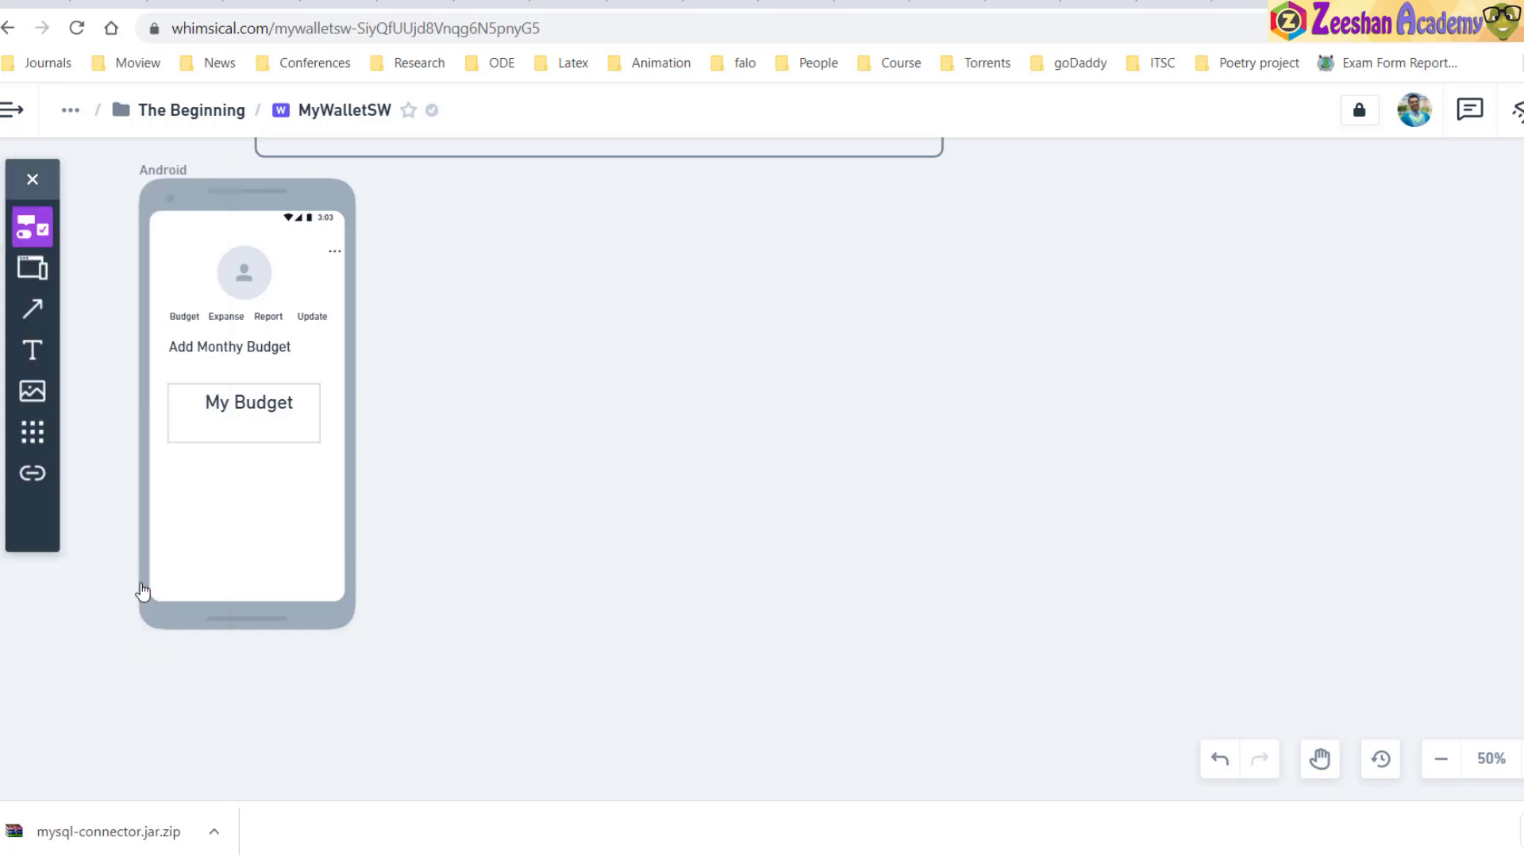
left_click(186, 459)
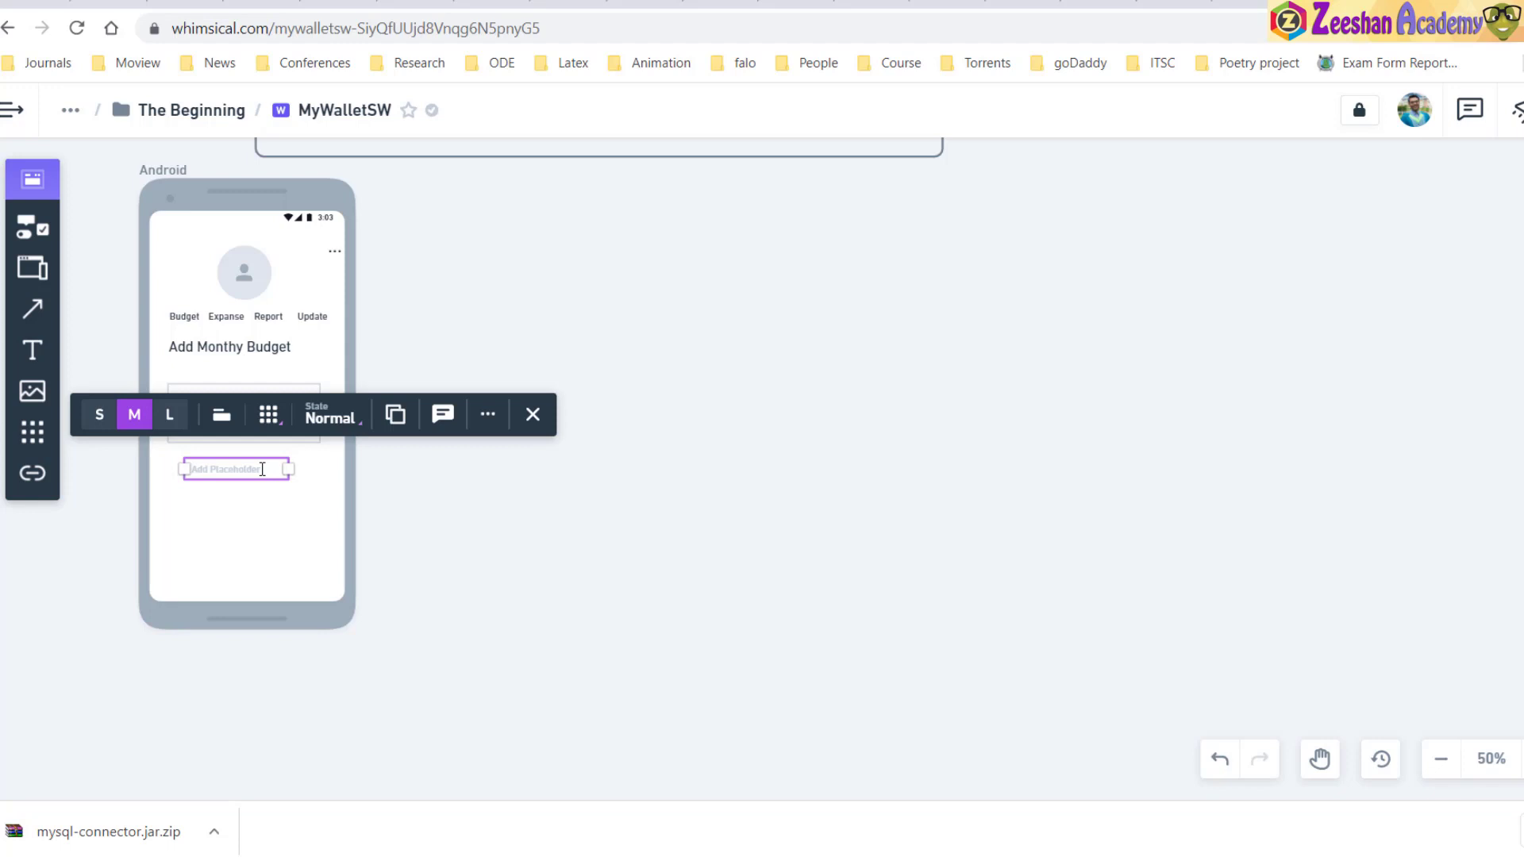
type("N")
left_click(188, 416)
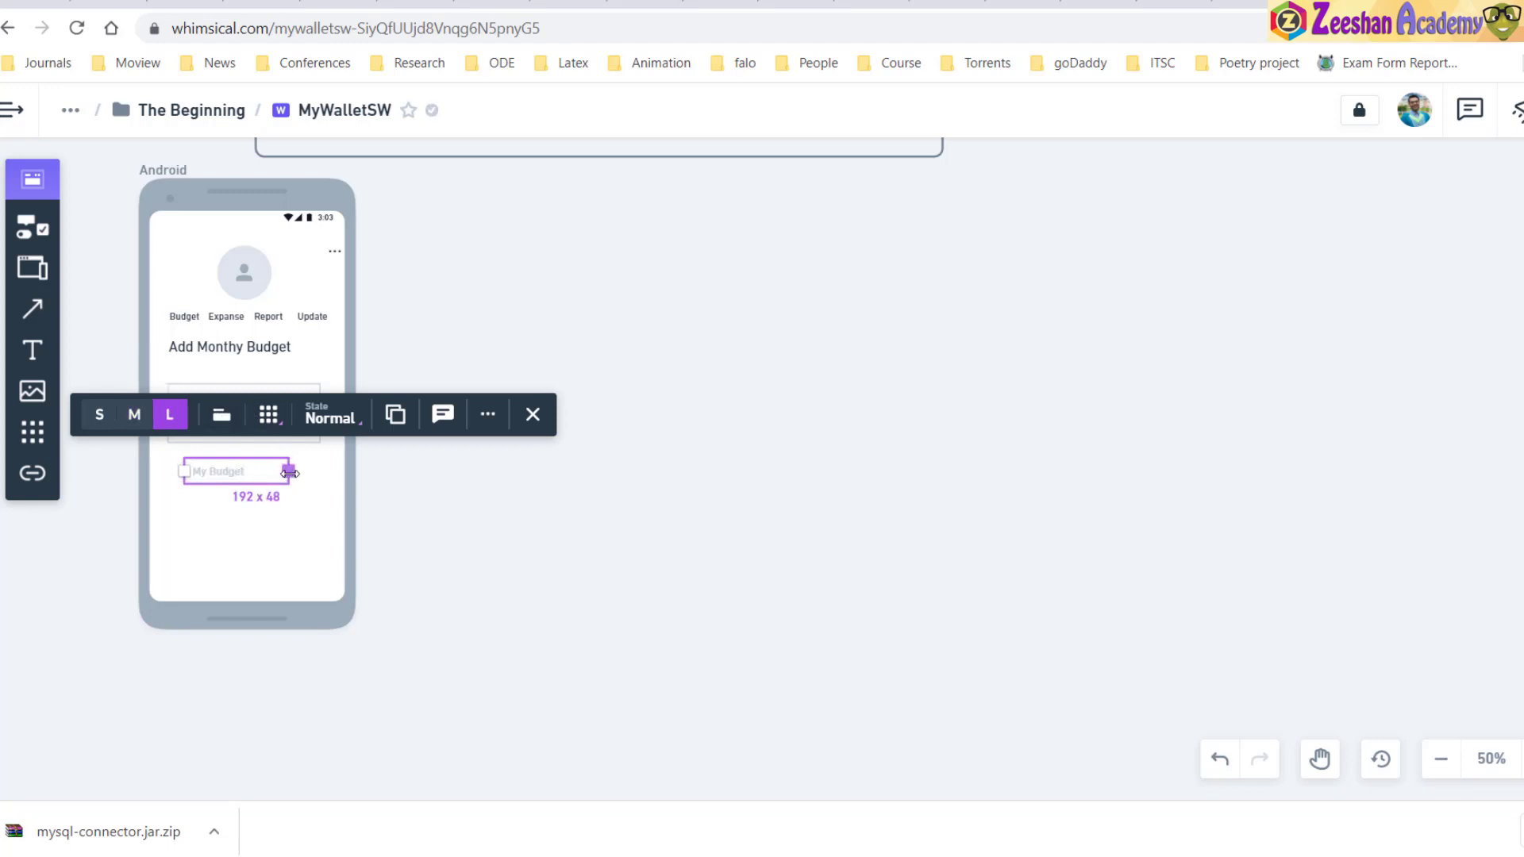
left_click_drag(290, 470, 320, 473)
left_click_drag(183, 472, 160, 471)
Add a solid button below the "My Budget" input on the Add Monthy Budget phone and widen it
left_click(31, 228)
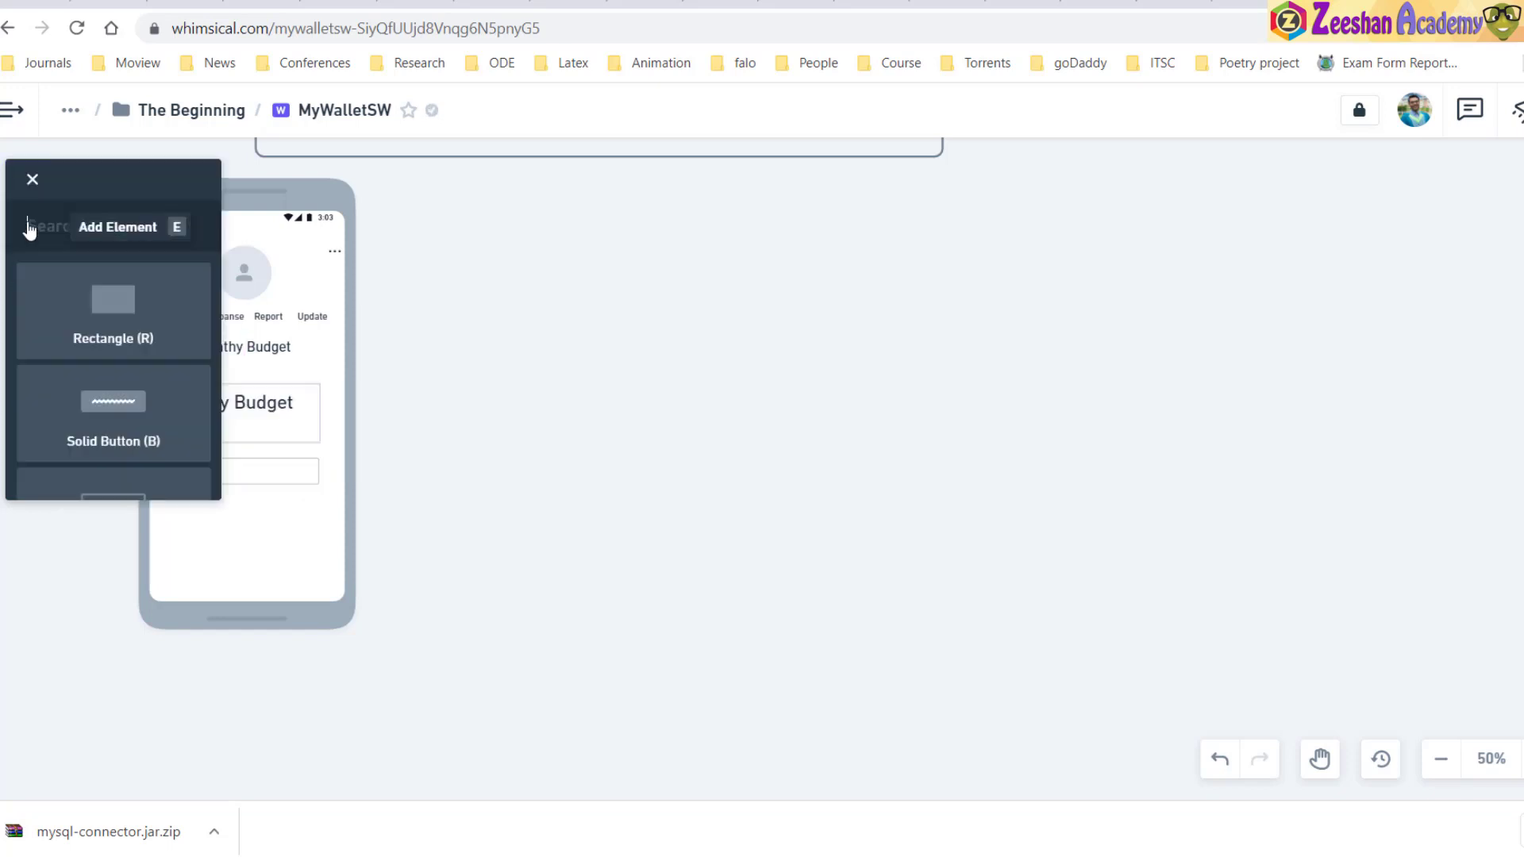
scroll(132, 584, "down", 4)
scroll(130, 585, "up", 3)
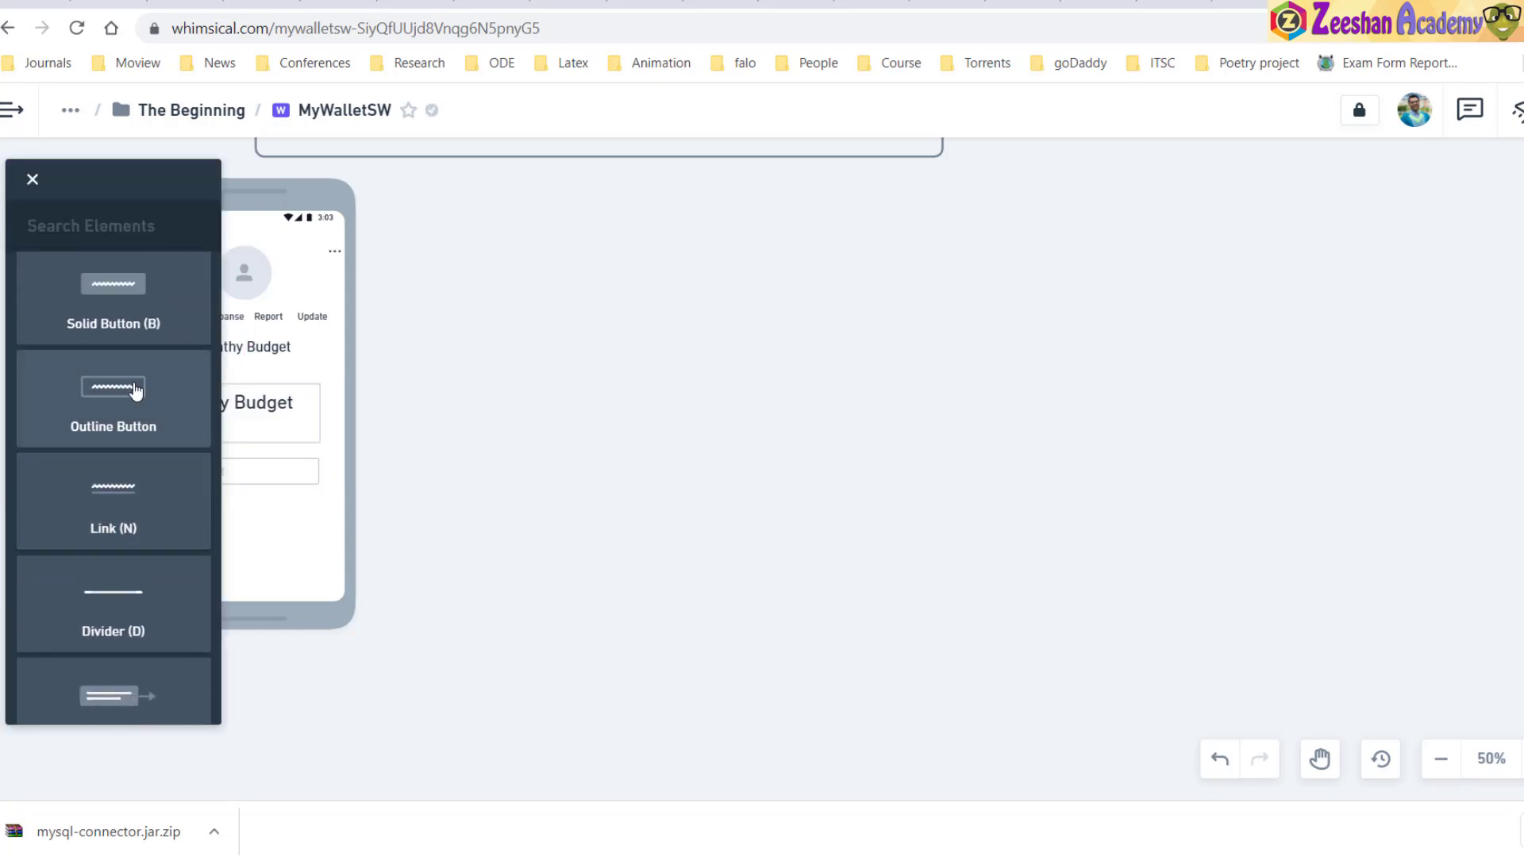
left_click_drag(115, 315, 195, 518)
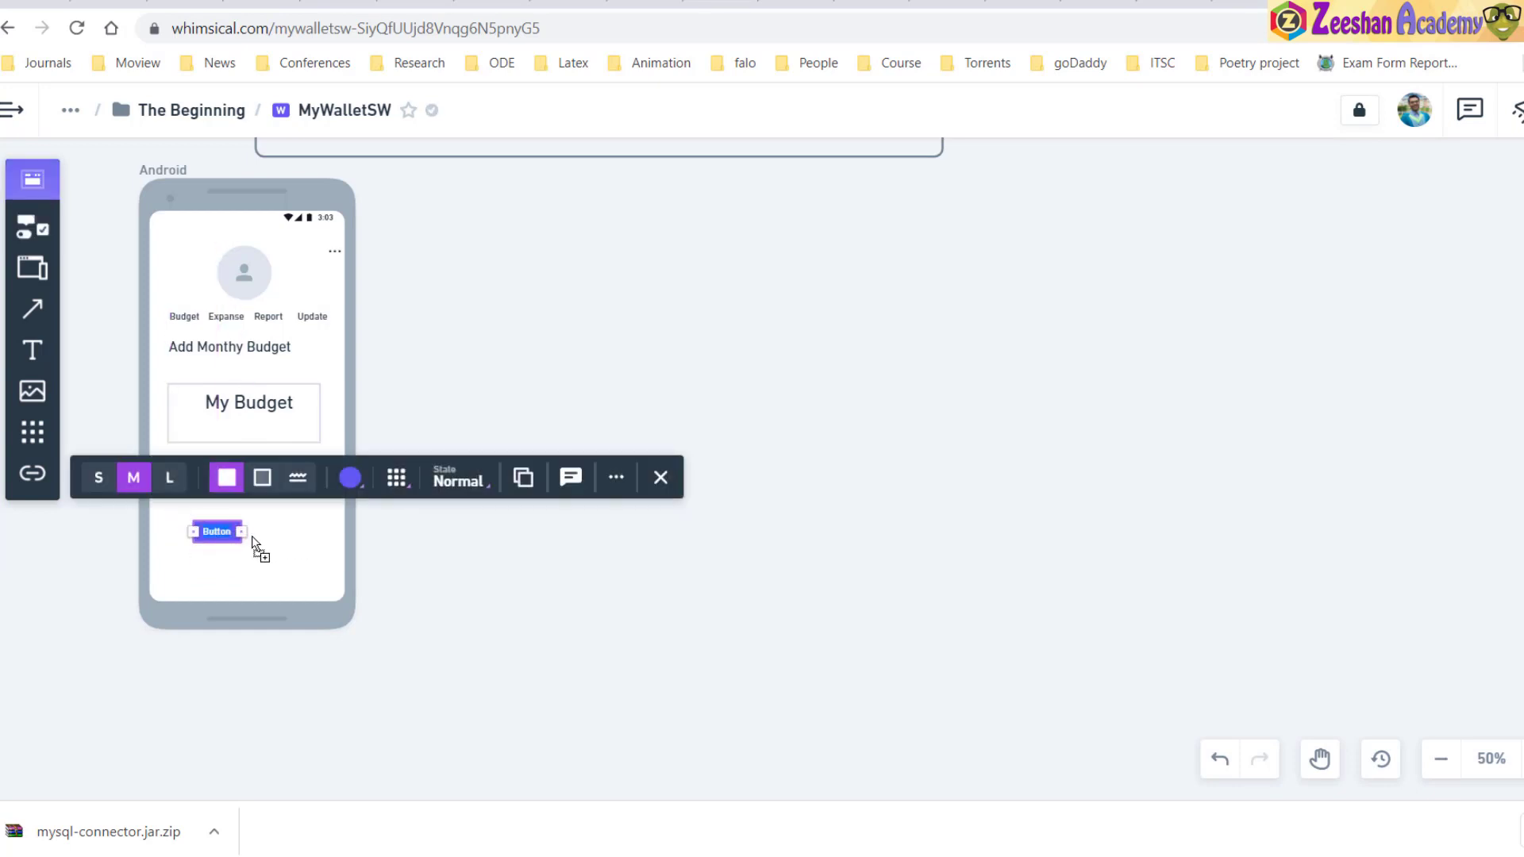
left_click_drag(239, 535, 297, 538)
Label the new button "Save Budget" and set it to size L
type("Save Bu")
key("BackSpace")
key("BackSpace")
key("BackSpace")
key("BackSpace")
key("BackSpace")
key("BackSpace")
key("BackSpace")
key("BackSpace")
key("BackSpace")
key("BackSpace")
key("BackSpace")
key("BackSpace")
key("BackSpace")
type("Save Budget")
left_click(167, 478)
left_click(536, 601)
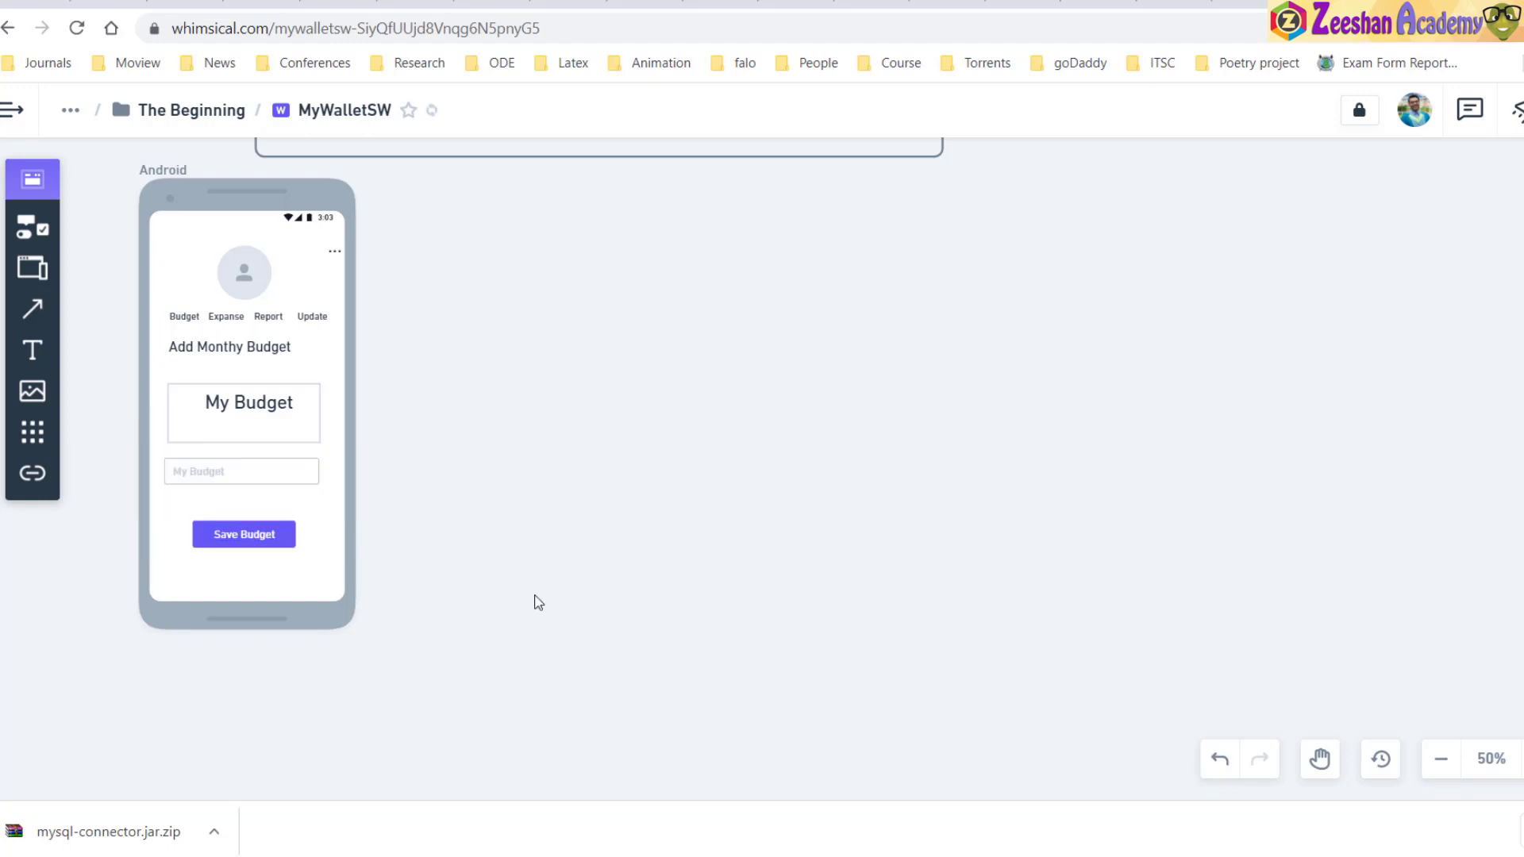
Draw an arrow from the drawer's Monthly Budget item to the Add Monthy Budget phone, routed around the outside of both phones
scroll(469, 357, "up", 3)
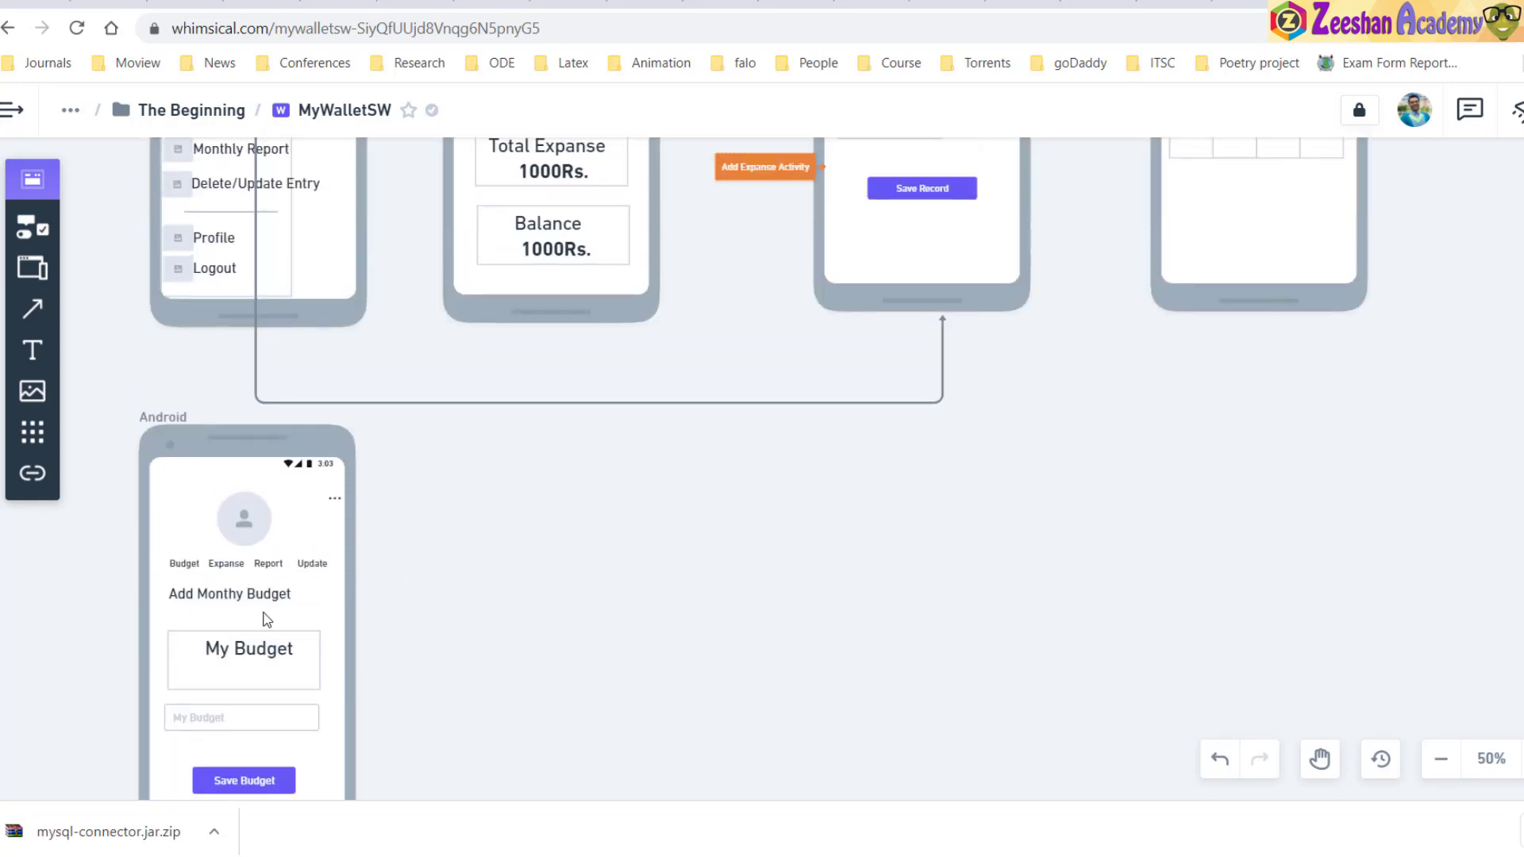
scroll(266, 617, "up", 3)
scroll(263, 619, "down", 1)
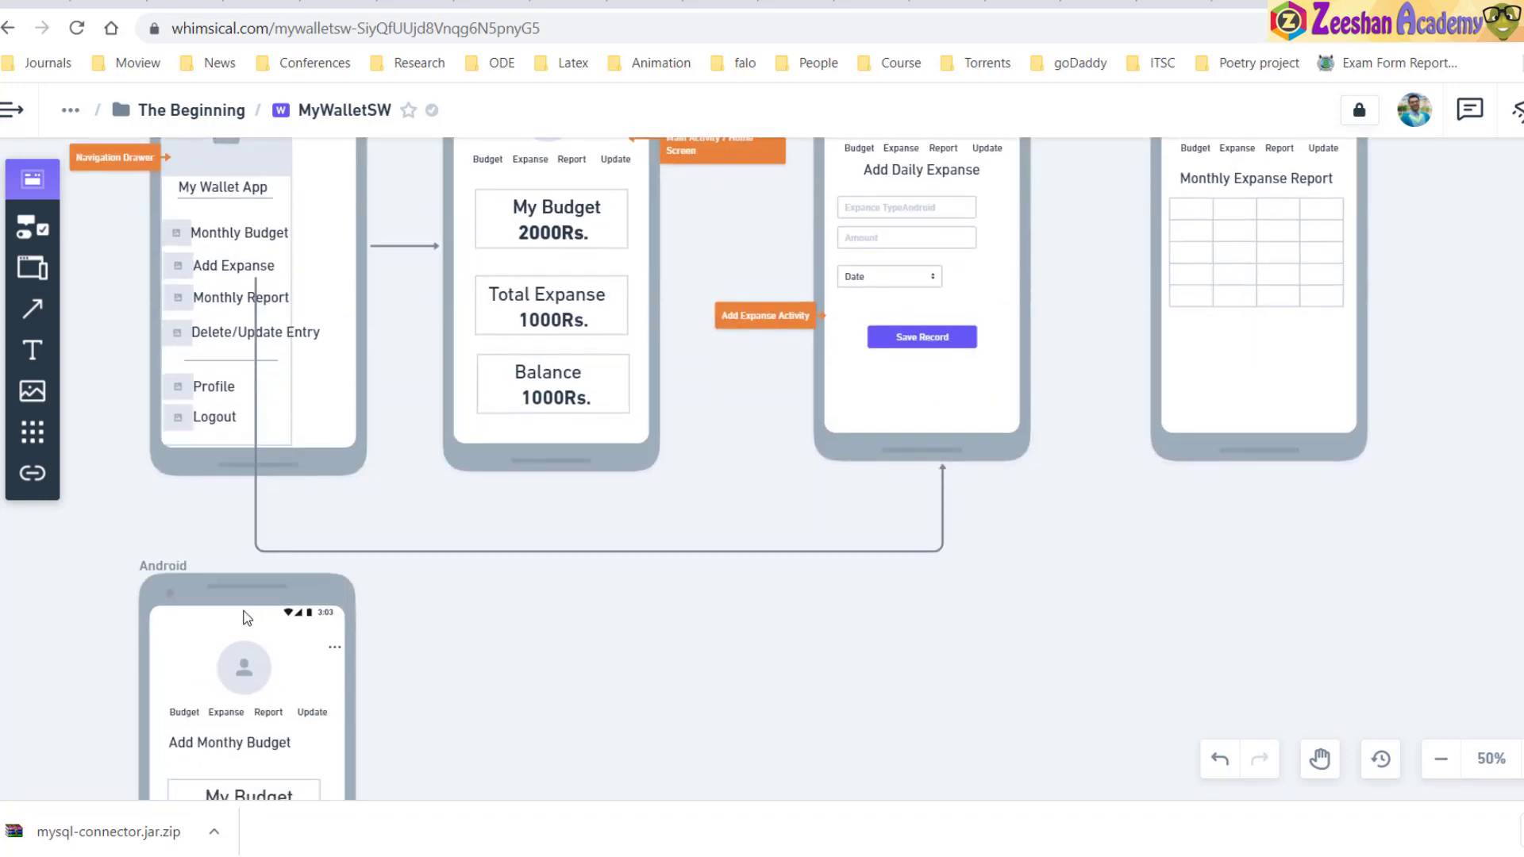
left_click(32, 308)
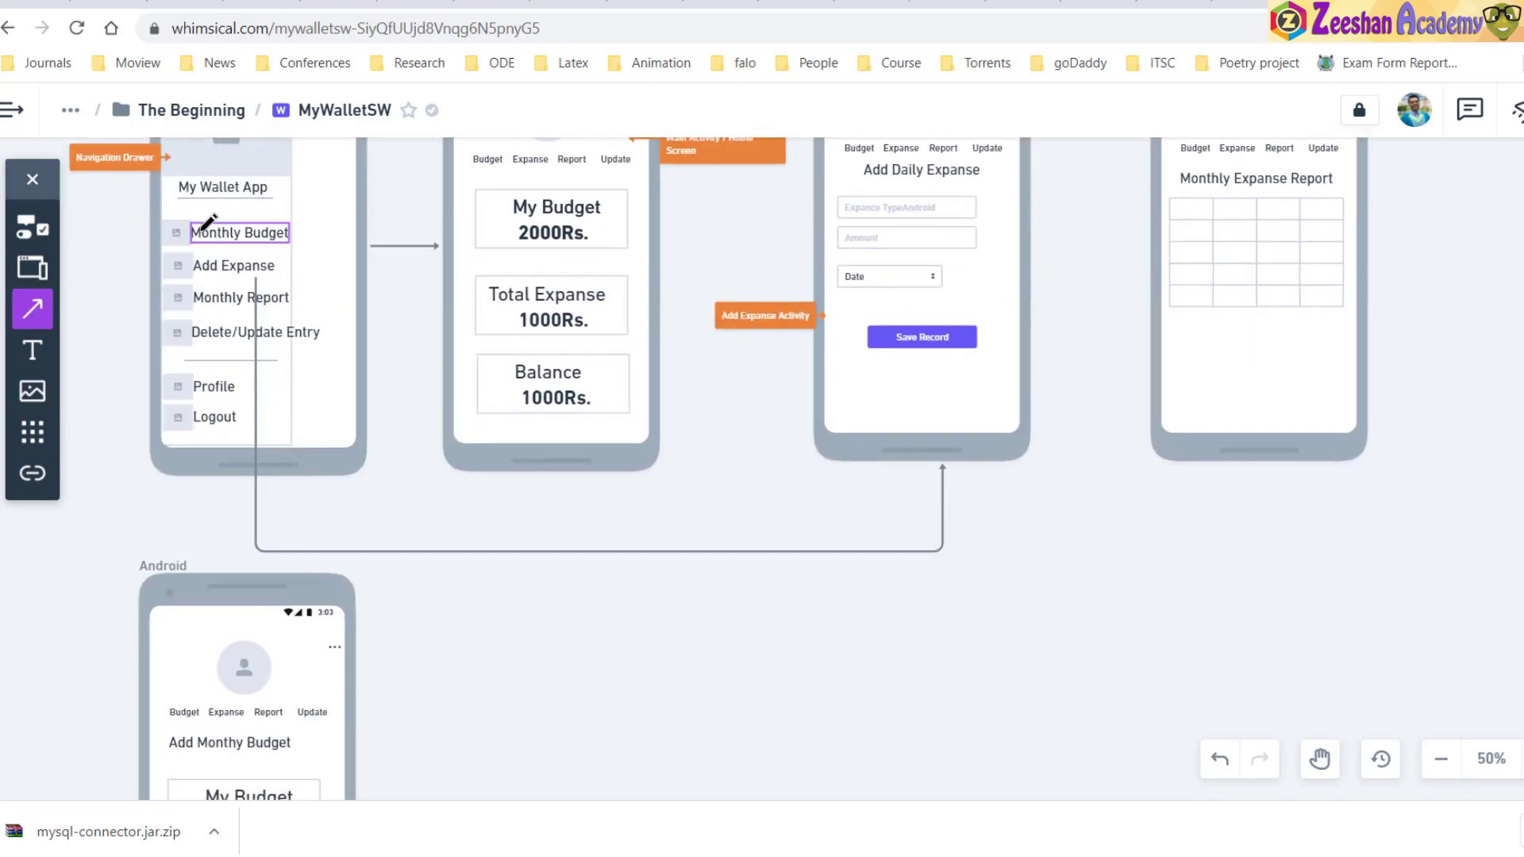
left_click_drag(182, 231, 151, 724)
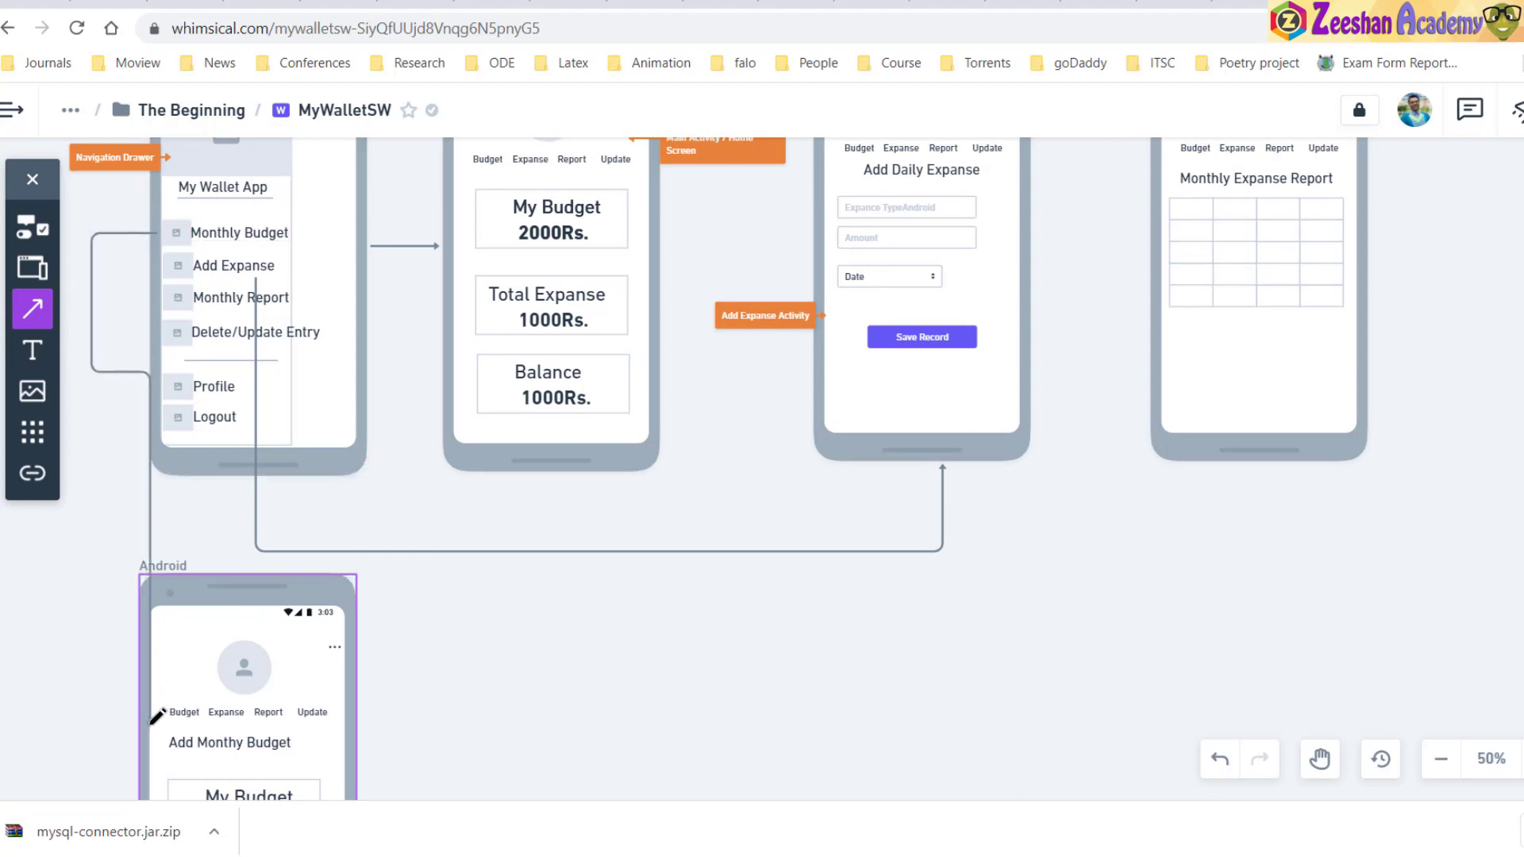
left_click_drag(145, 486, 86, 530)
left_click(639, 638)
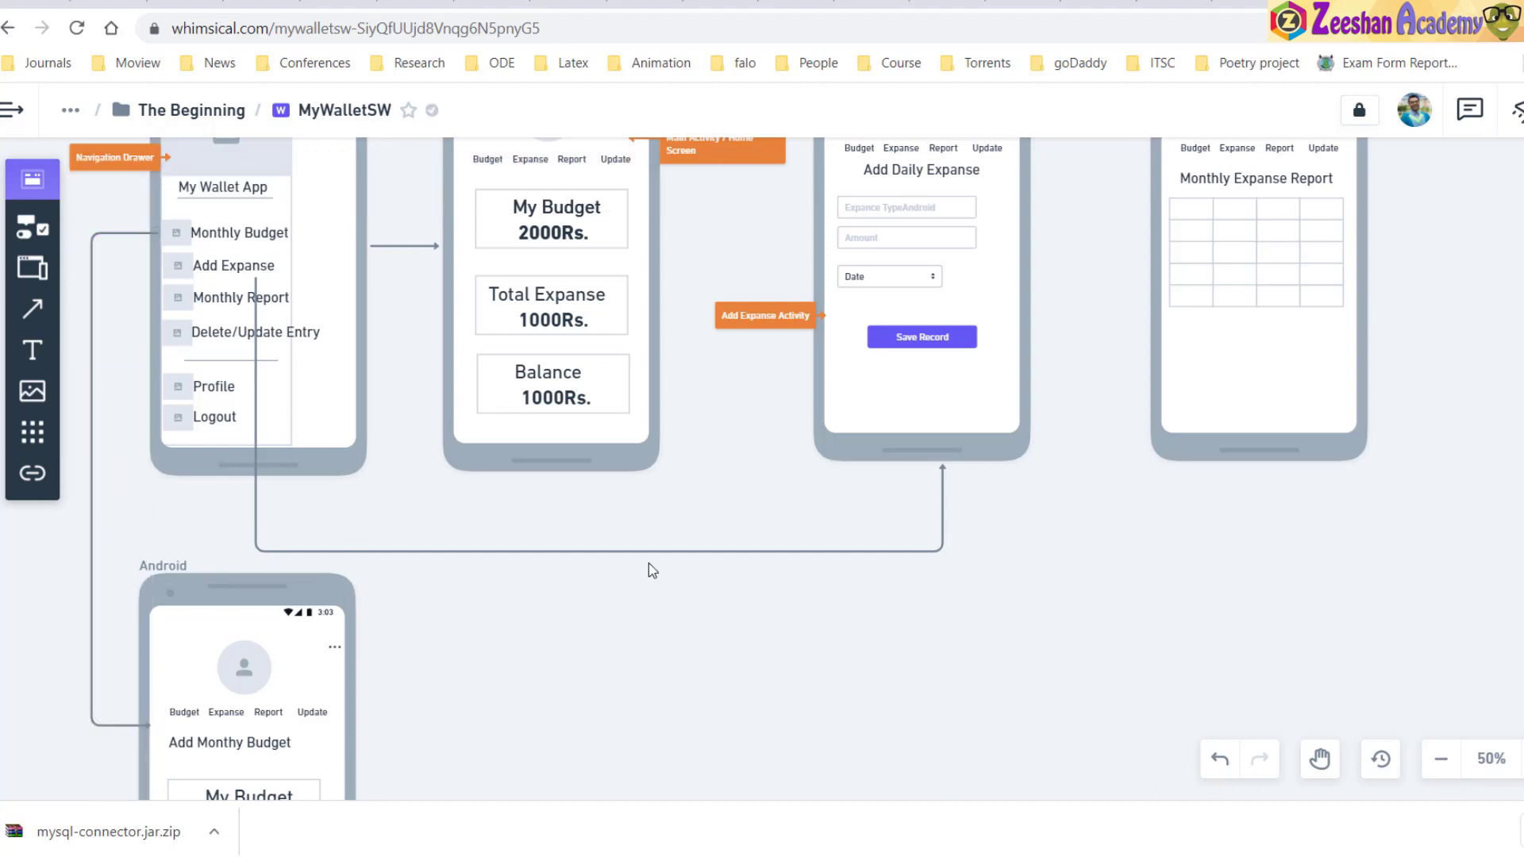
Review all five phone screens and the arrows linking the drawer items to their screens
scroll(649, 564, "down", 5)
scroll(649, 563, "up", 2)
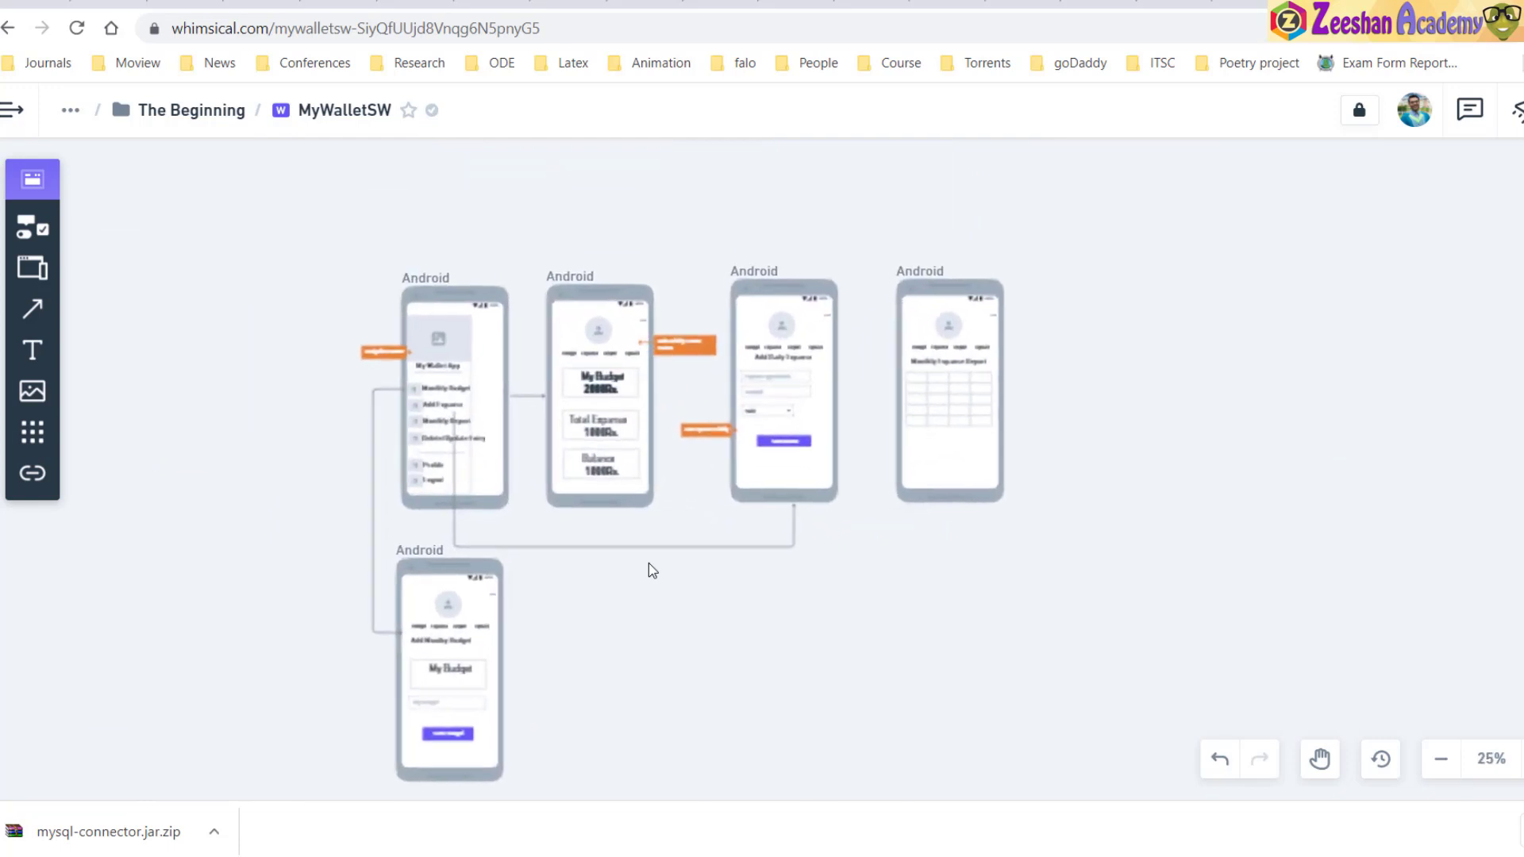
scroll(649, 563, "up", 3)
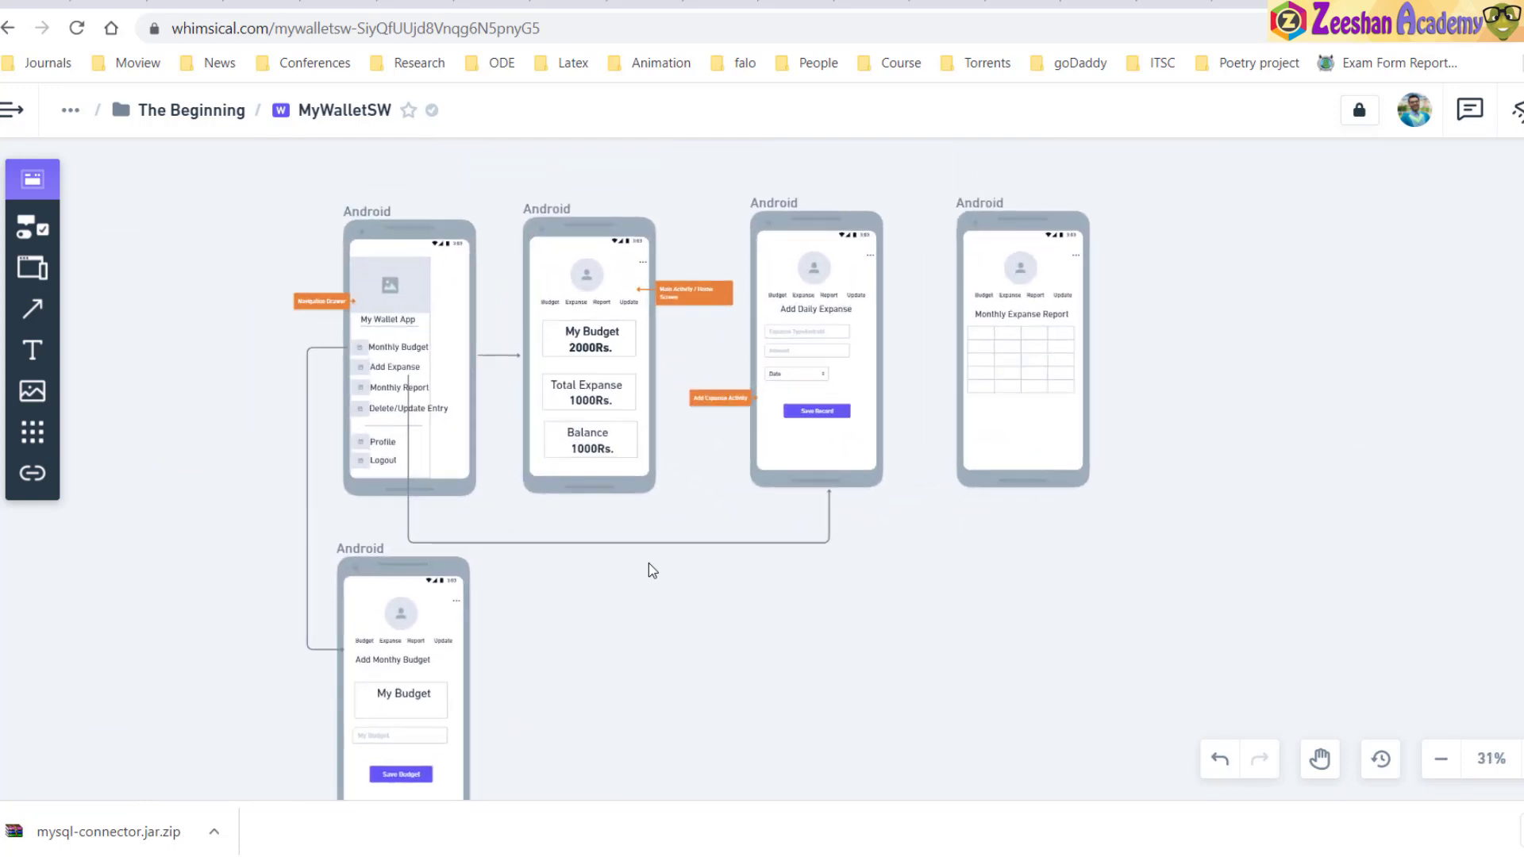
scroll(649, 564, "down", 3)
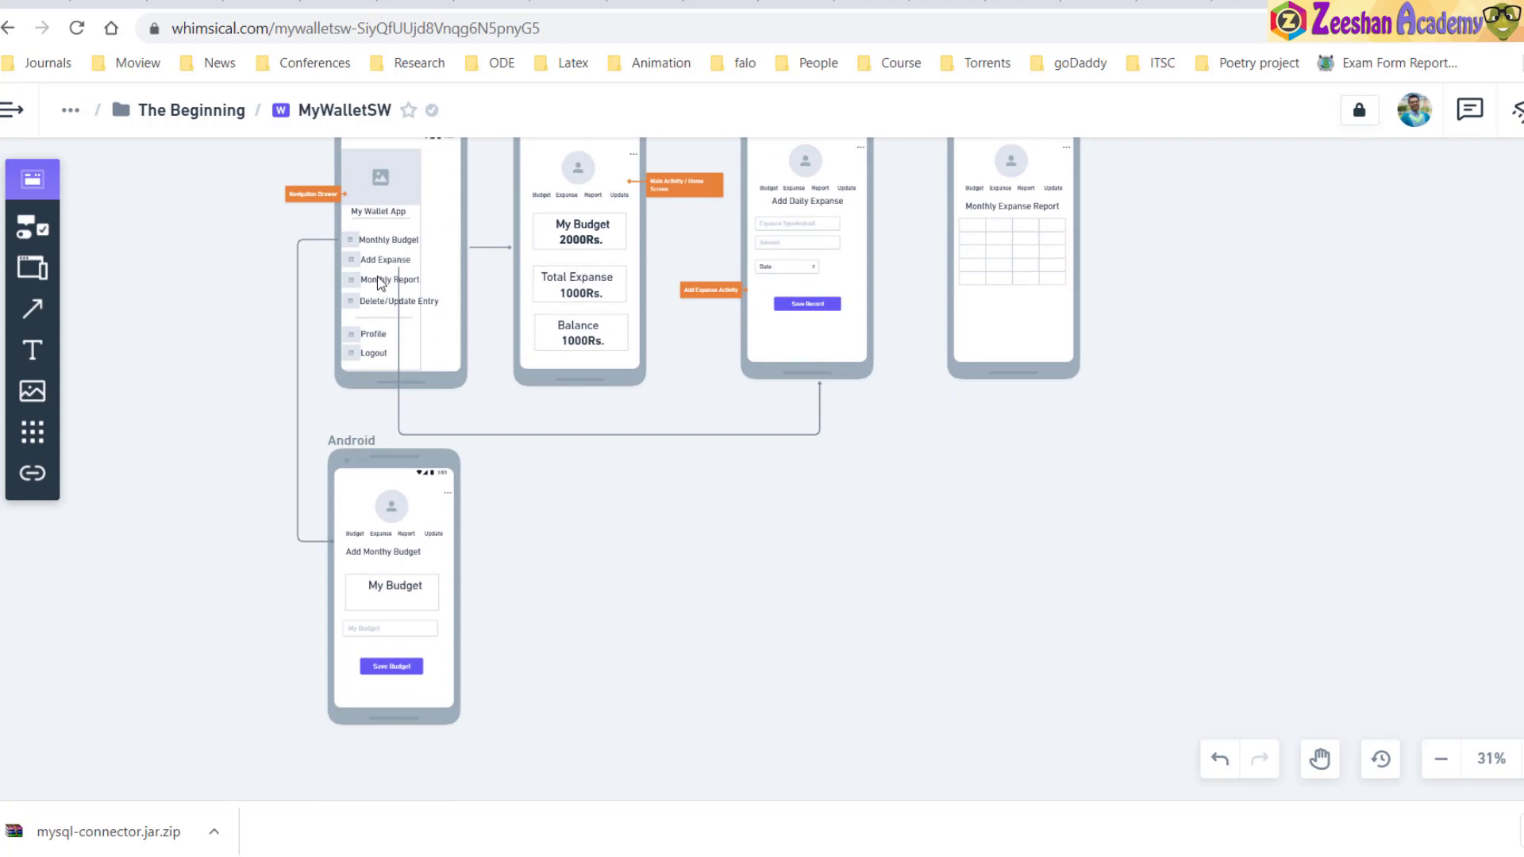
scroll(774, 207, "up", 3)
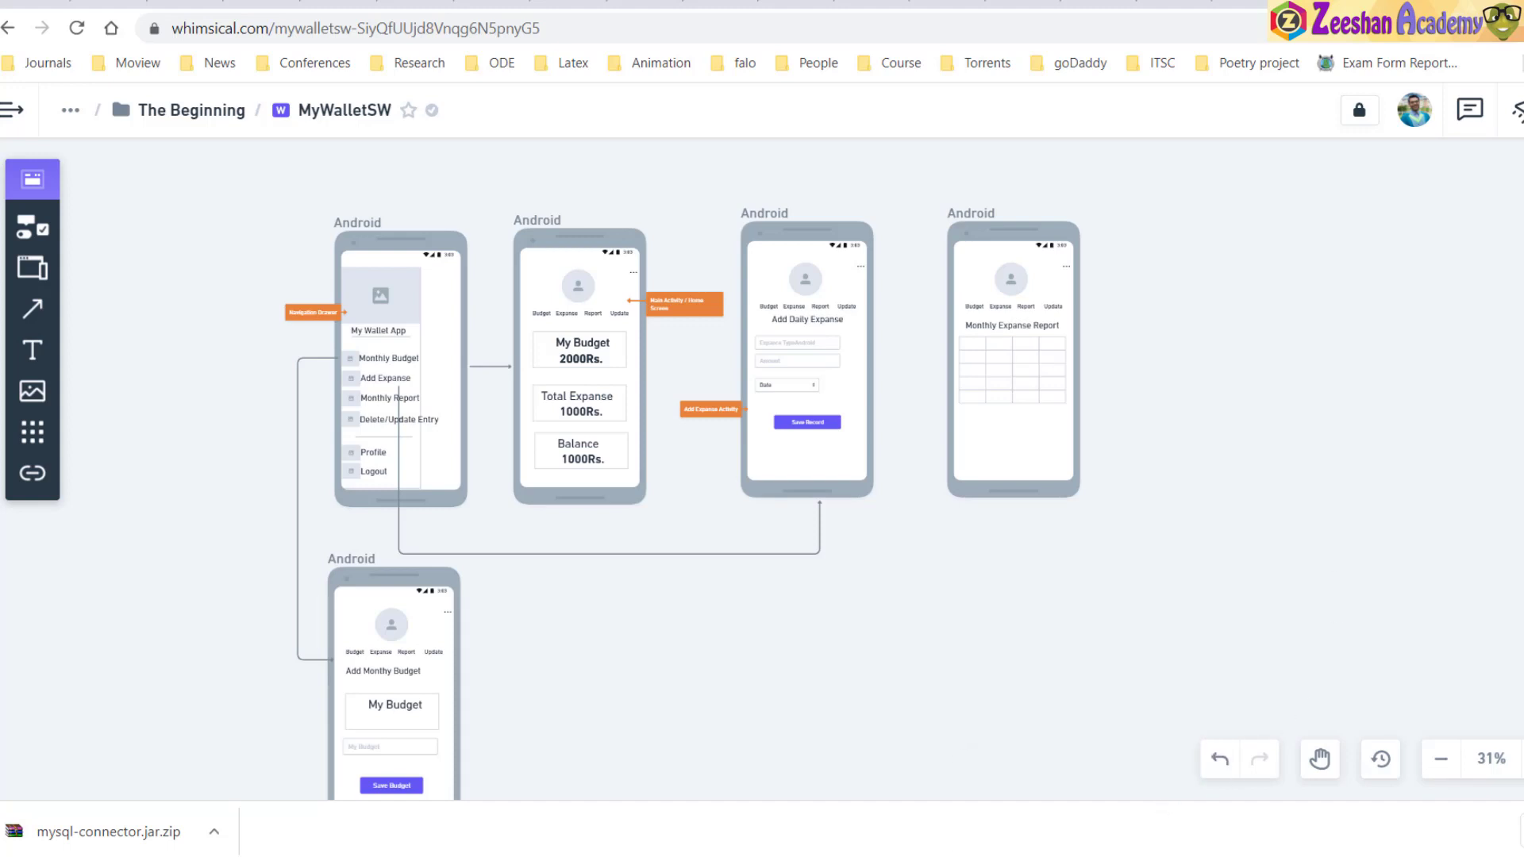
mouse_move(1079, 856)
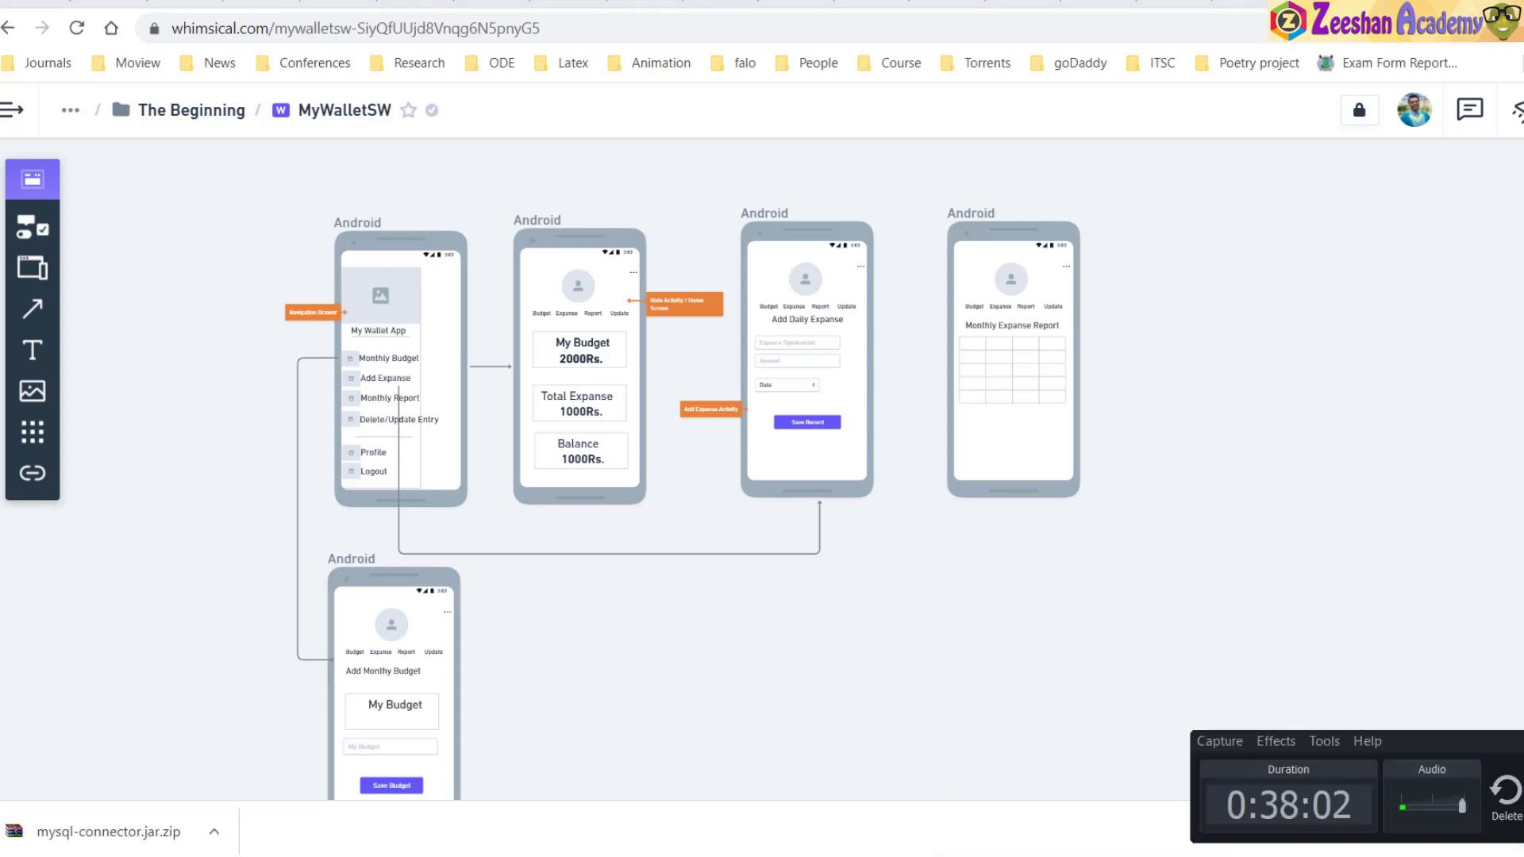
scroll(1295, 570, "down", 1)
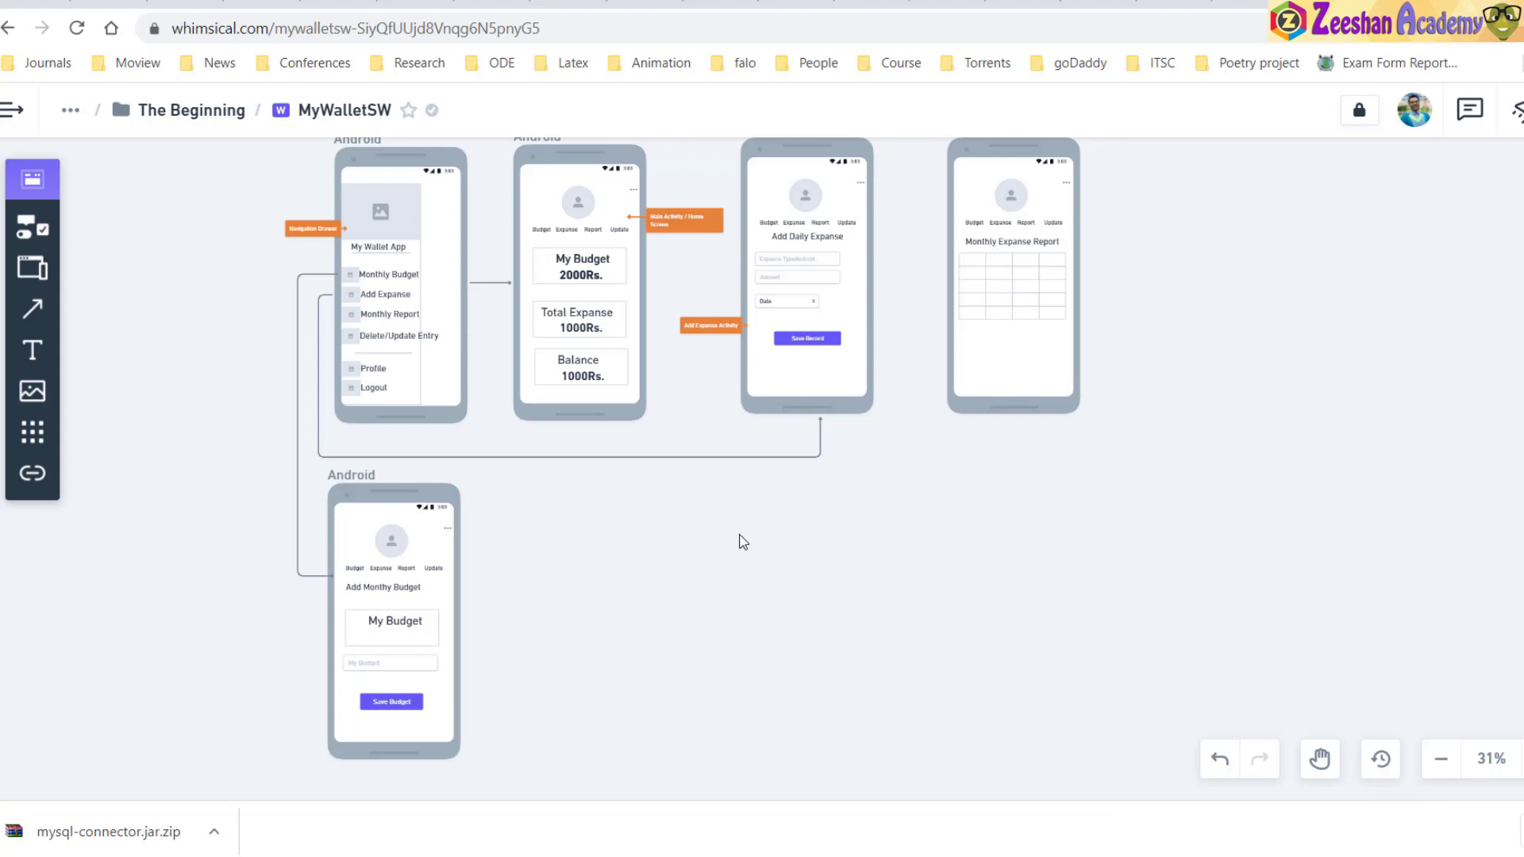
scroll(743, 542, "up", 1)
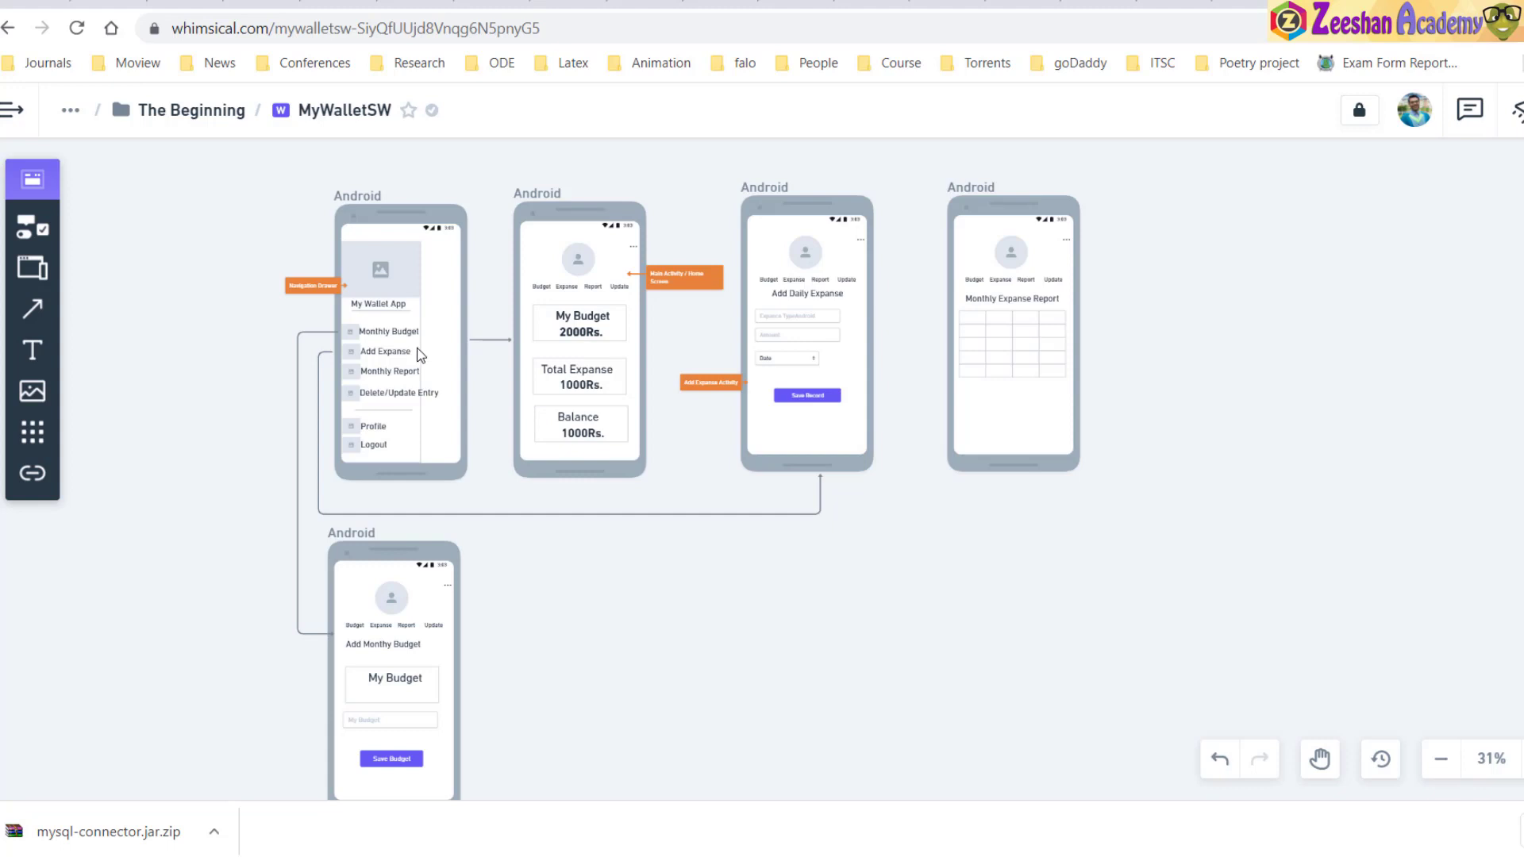
scroll(429, 352, "up", 3)
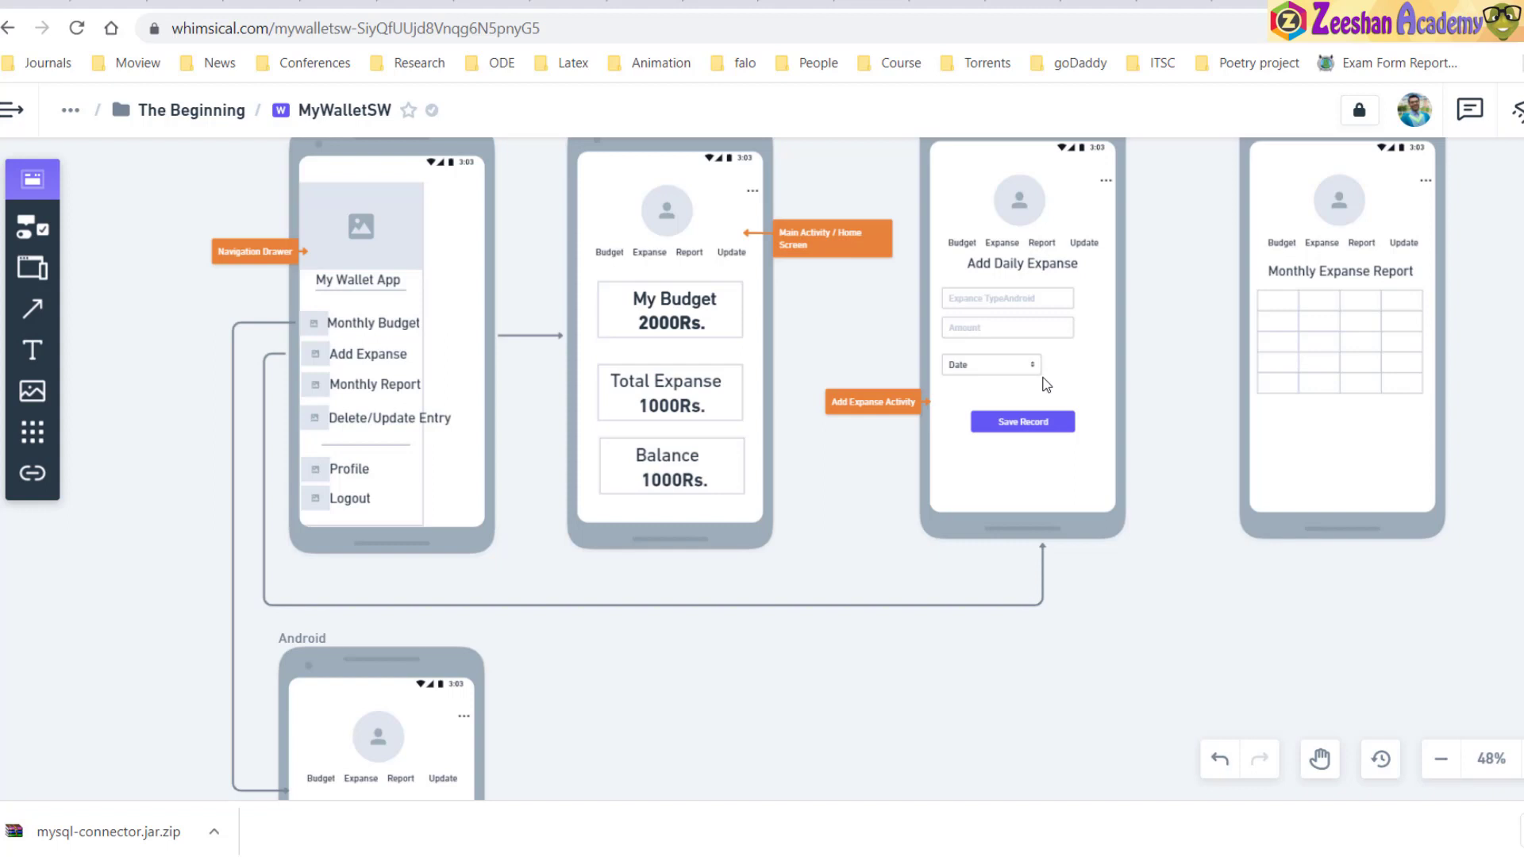
scroll(1046, 385, "down", 3)
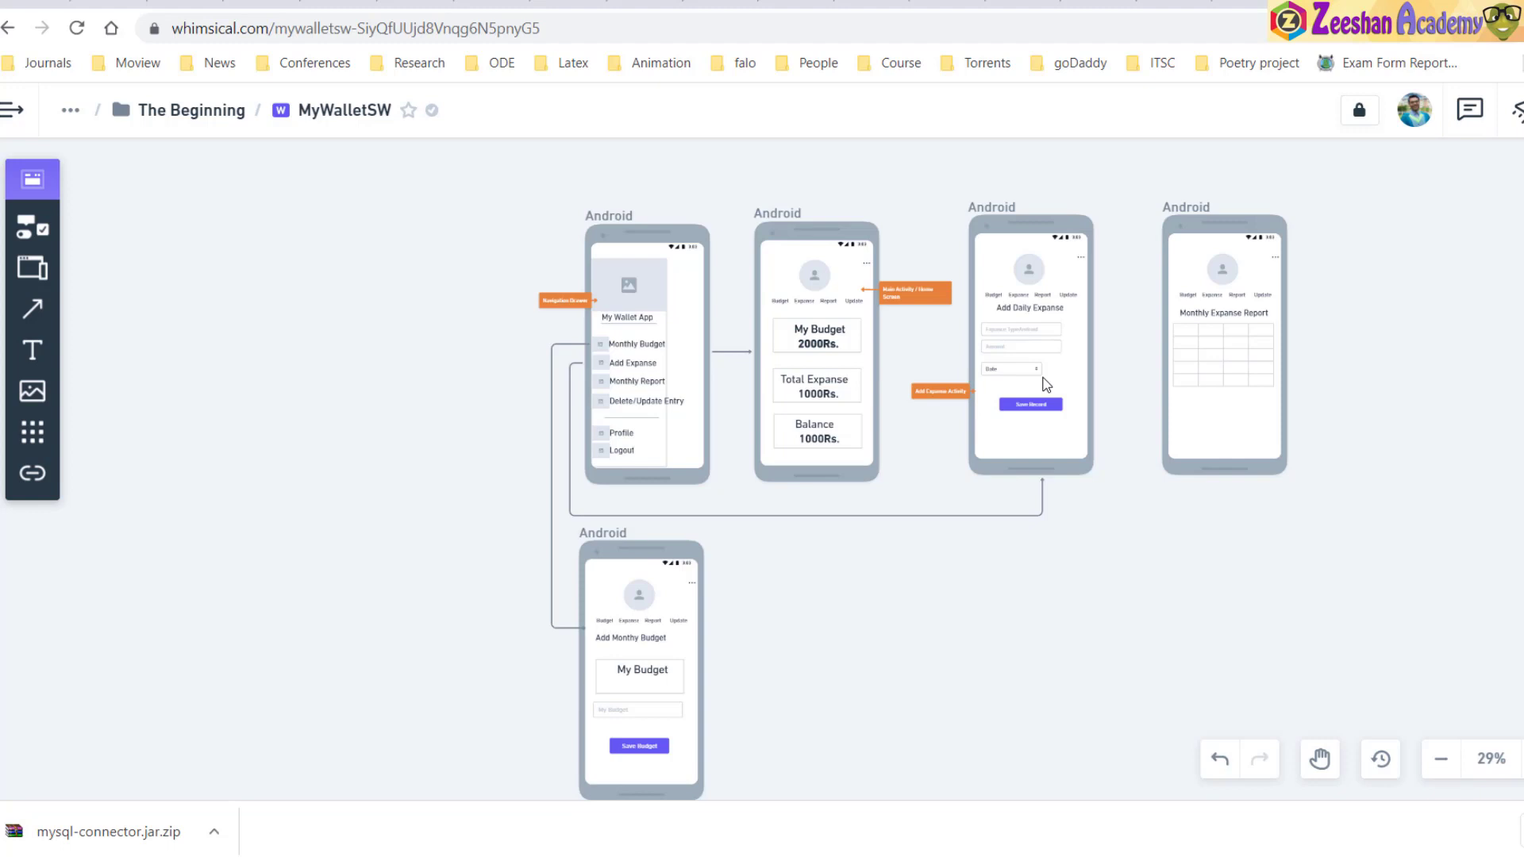
scroll(952, 701, "right", 1)
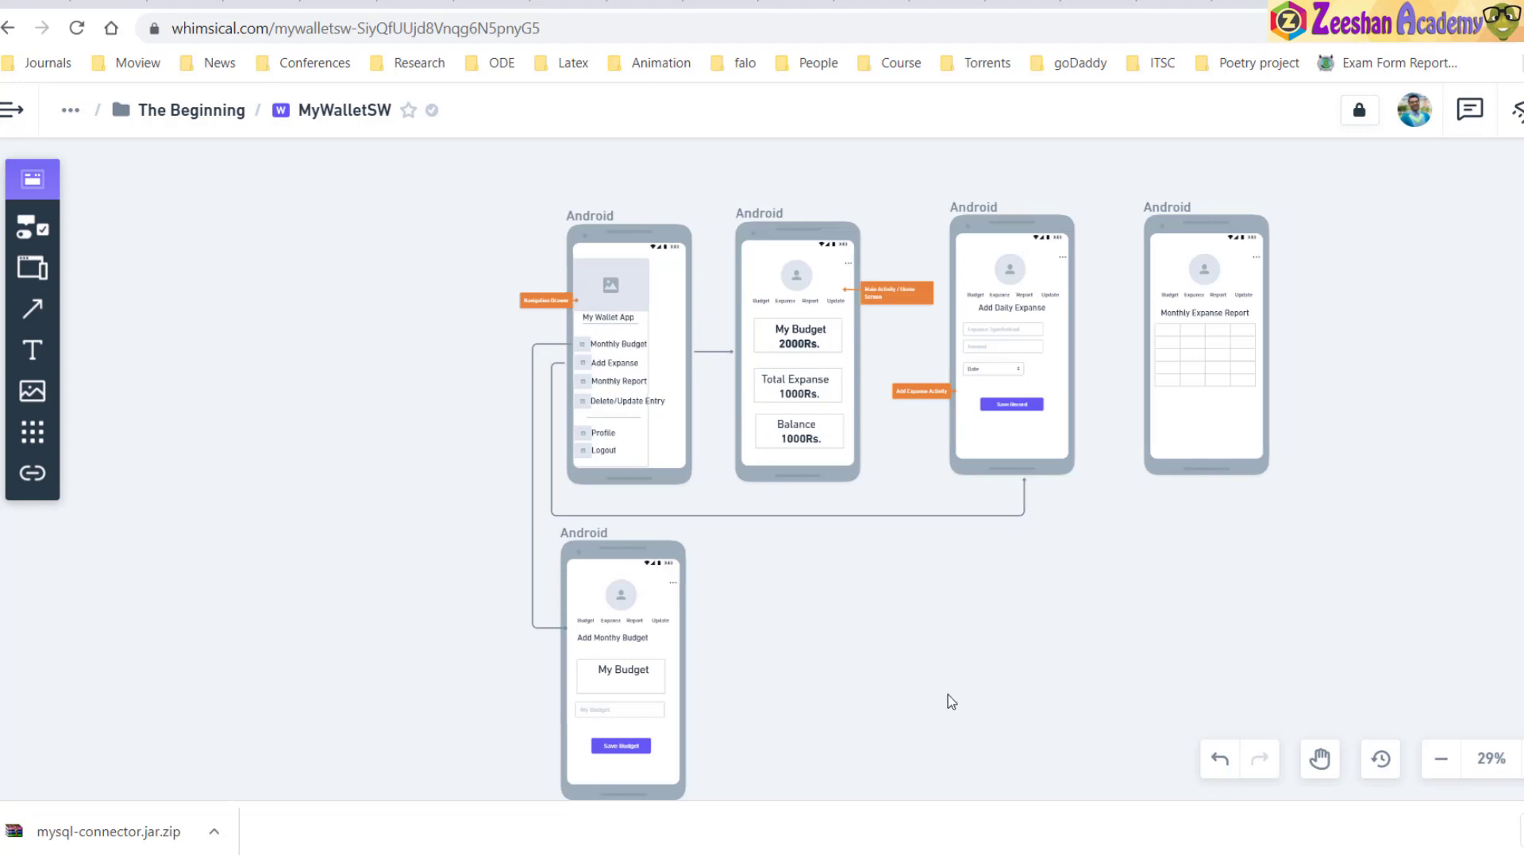
scroll(948, 694, "right", 3)
scroll(948, 694, "down", 3)
scroll(947, 693, "up", 3)
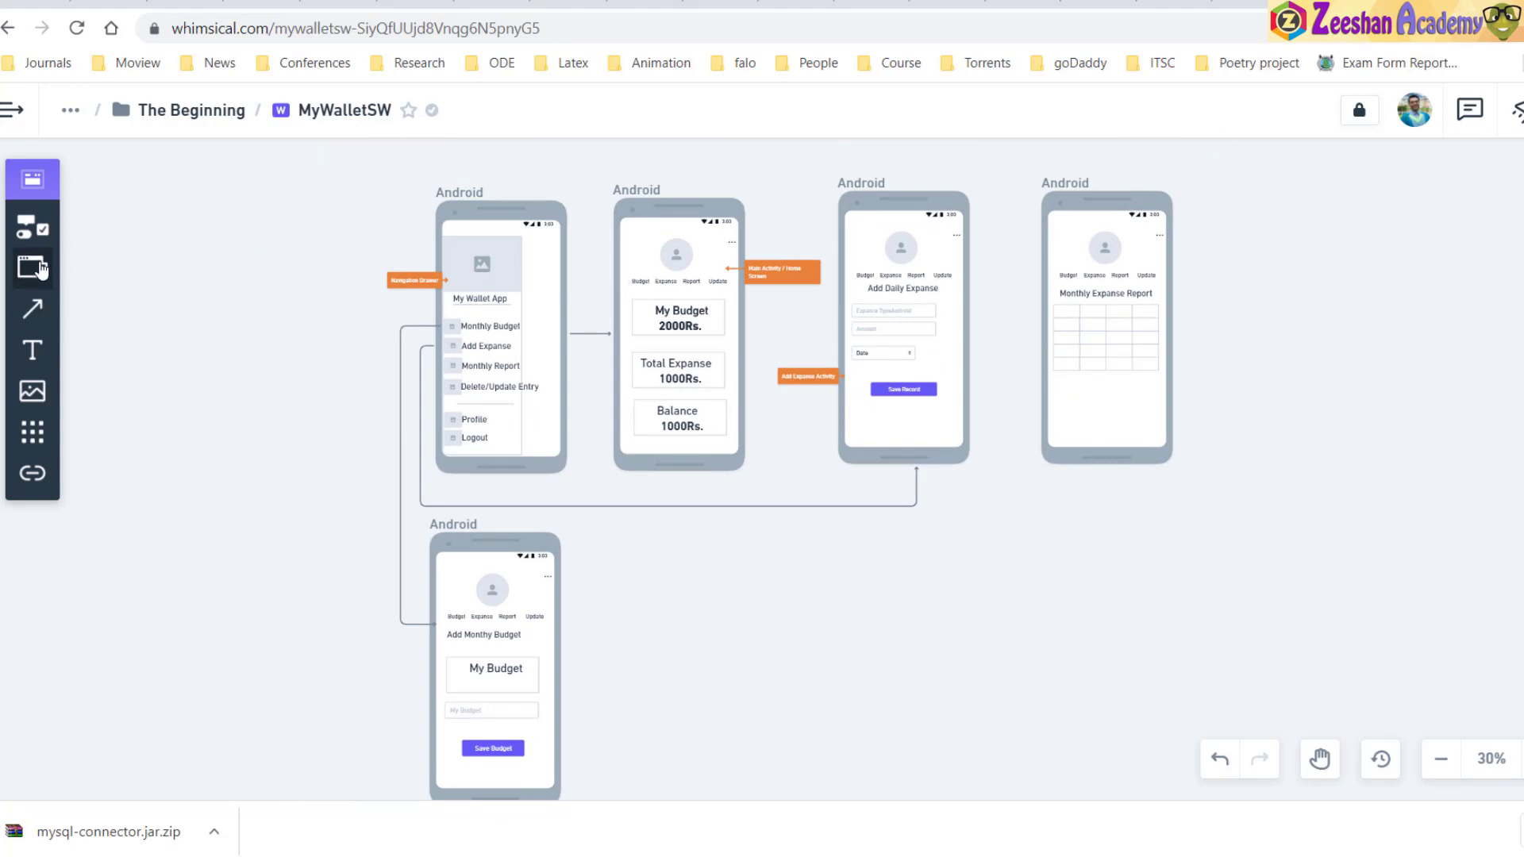
left_click(32, 226)
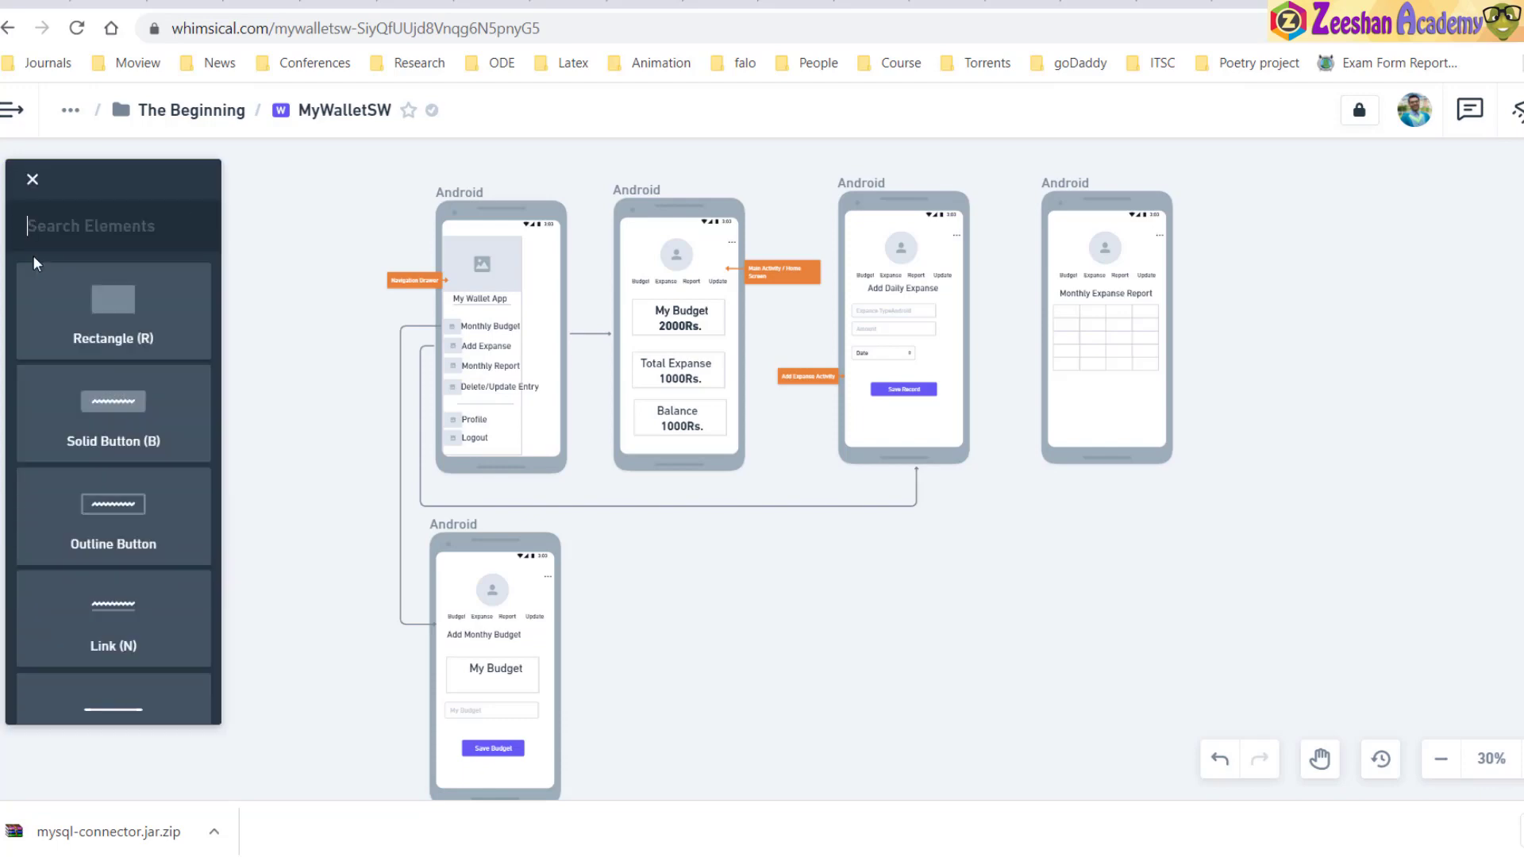
left_click(32, 179)
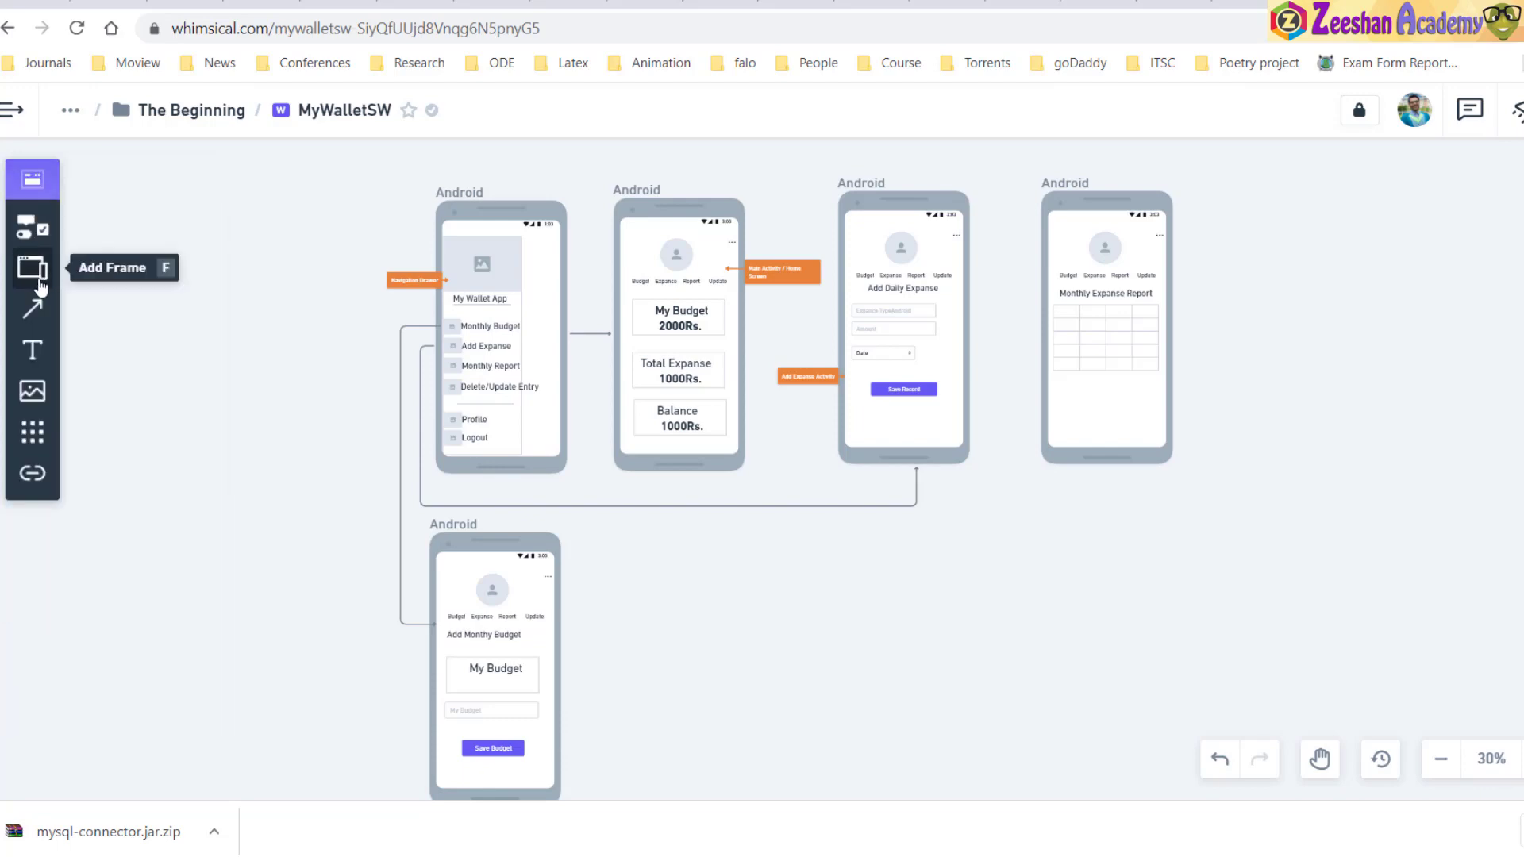
left_click(33, 265)
scroll(131, 508, "down", 2)
scroll(129, 476, "up", 3)
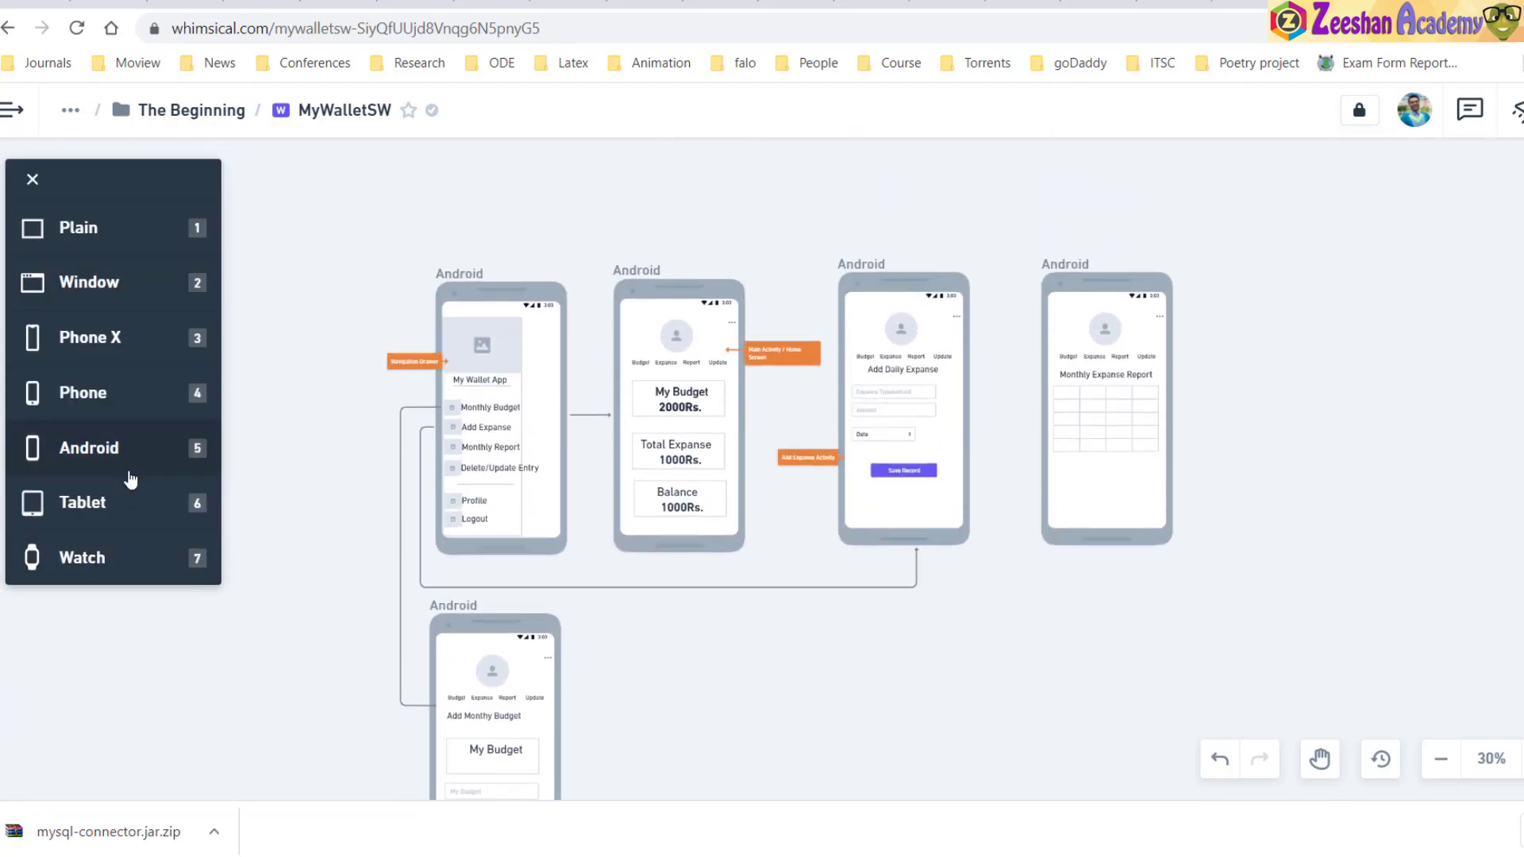
left_click(32, 180)
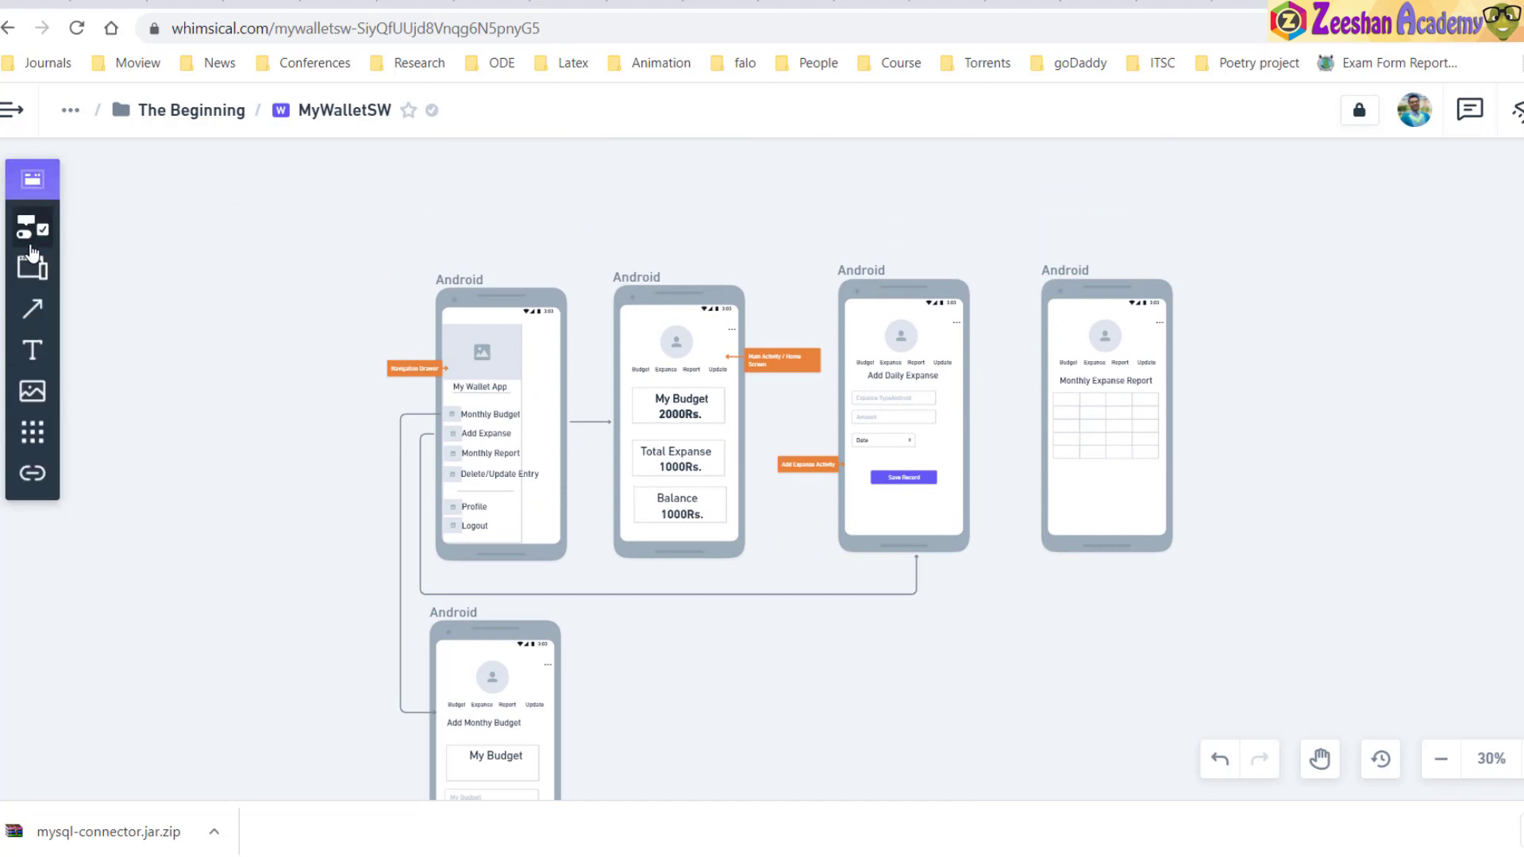
Add a rectangle in the empty area below the Add Daily Expanse phone and enlarge it
left_click(32, 229)
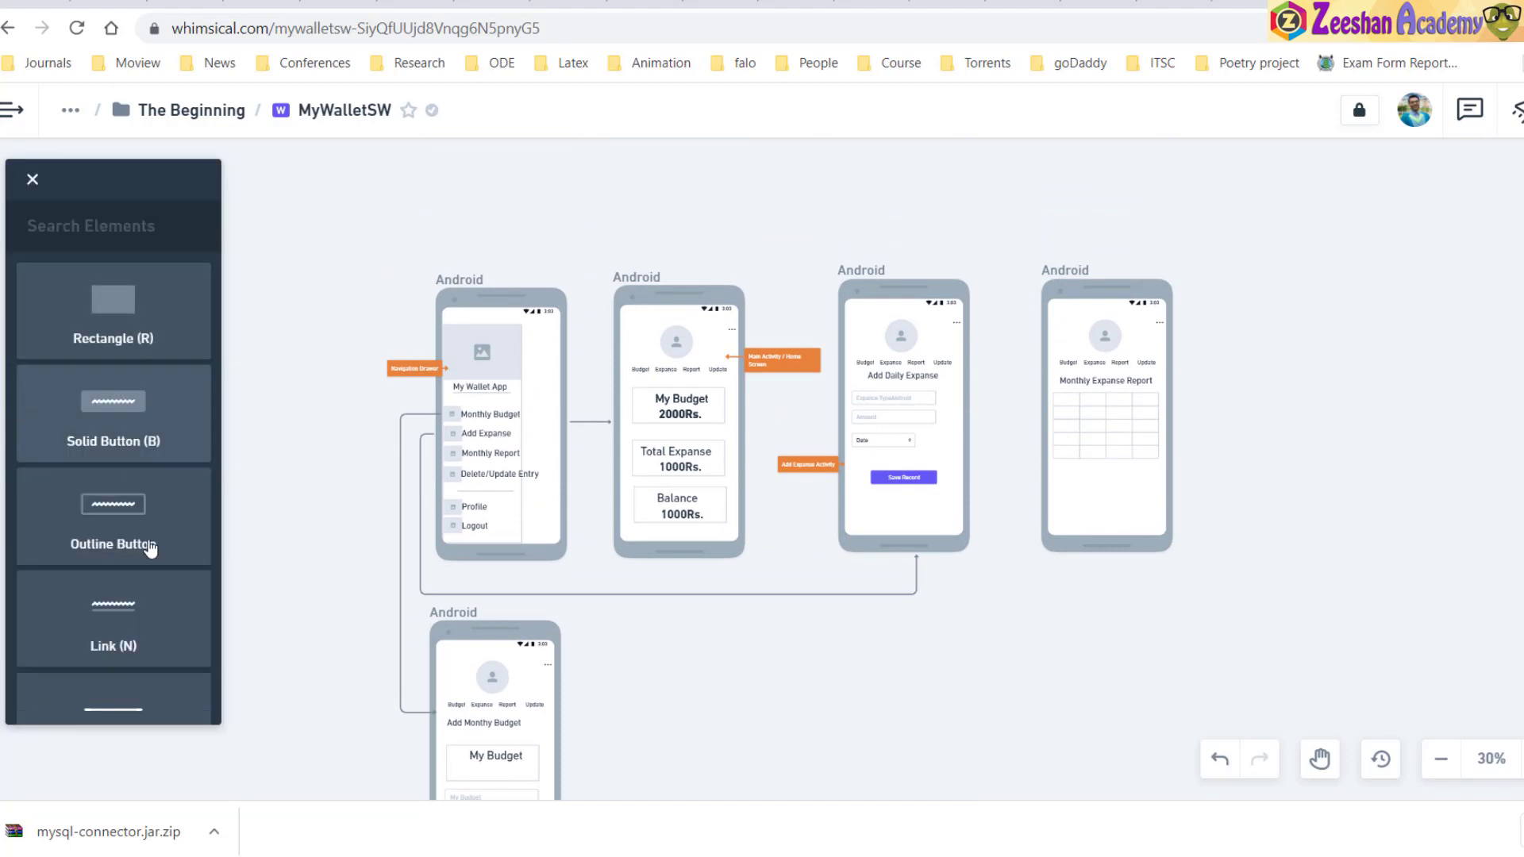
left_click(136, 277)
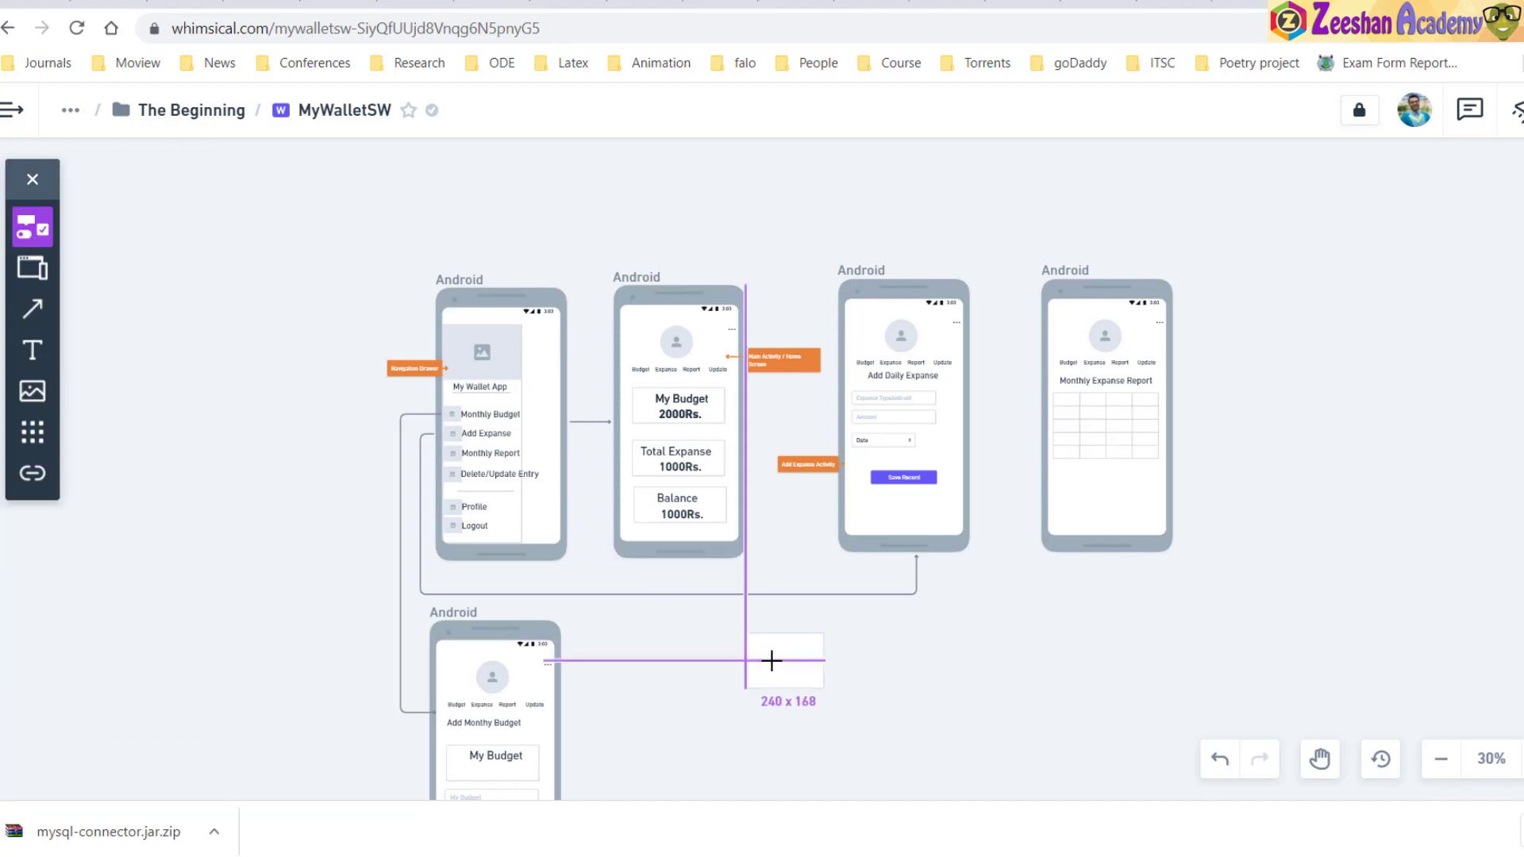
left_click(789, 650)
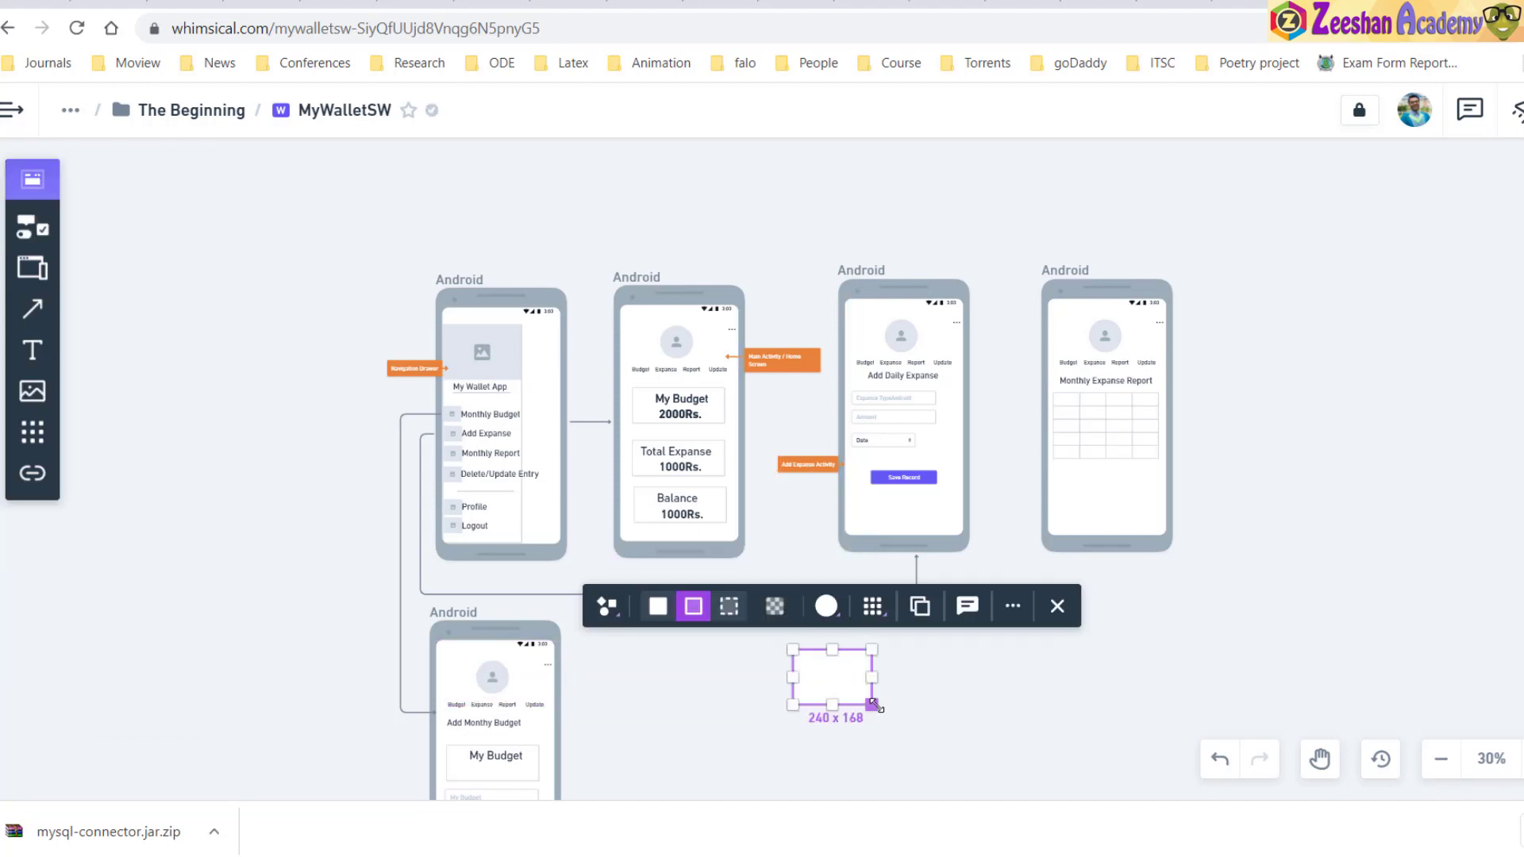
left_click_drag(872, 704, 962, 744)
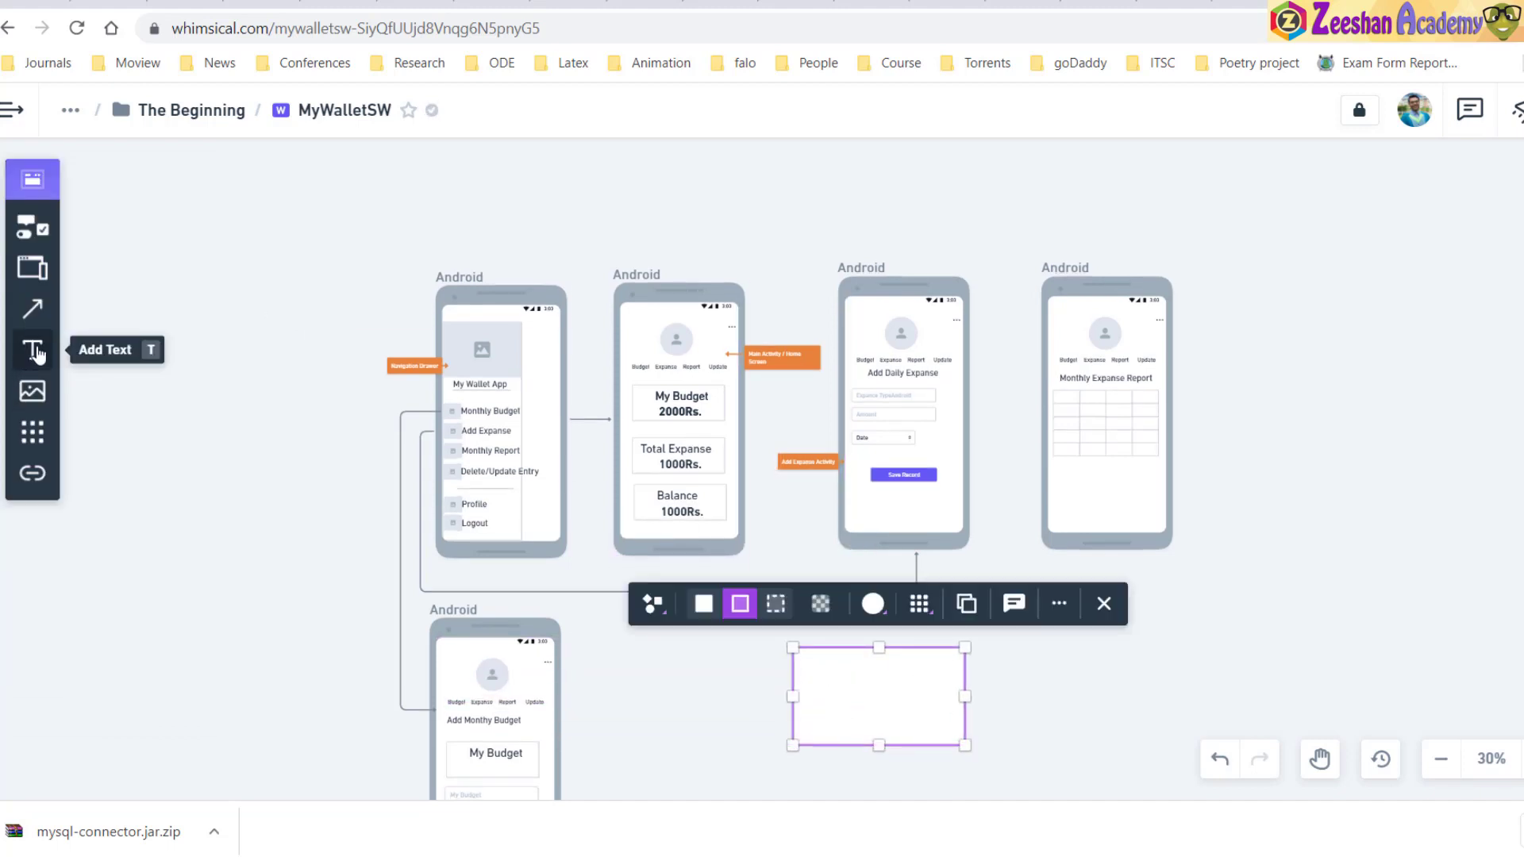
Add the text "SQLite Database" inside the rectangle in bold, size XXL
left_click(32, 350)
left_click(845, 697)
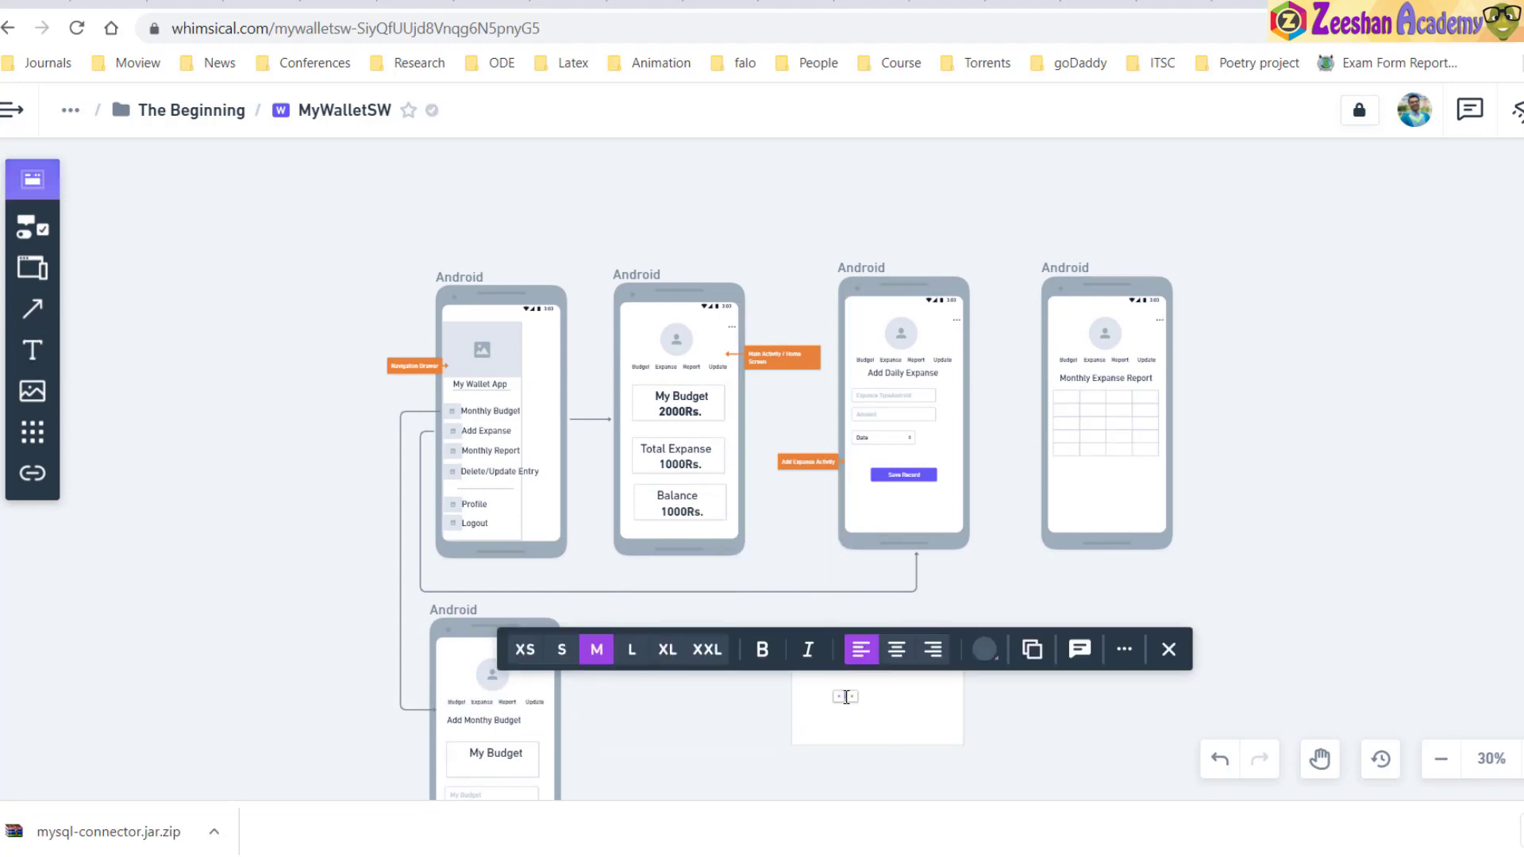
type("Title")
type(" Database")
left_click(707, 649)
left_click(764, 657)
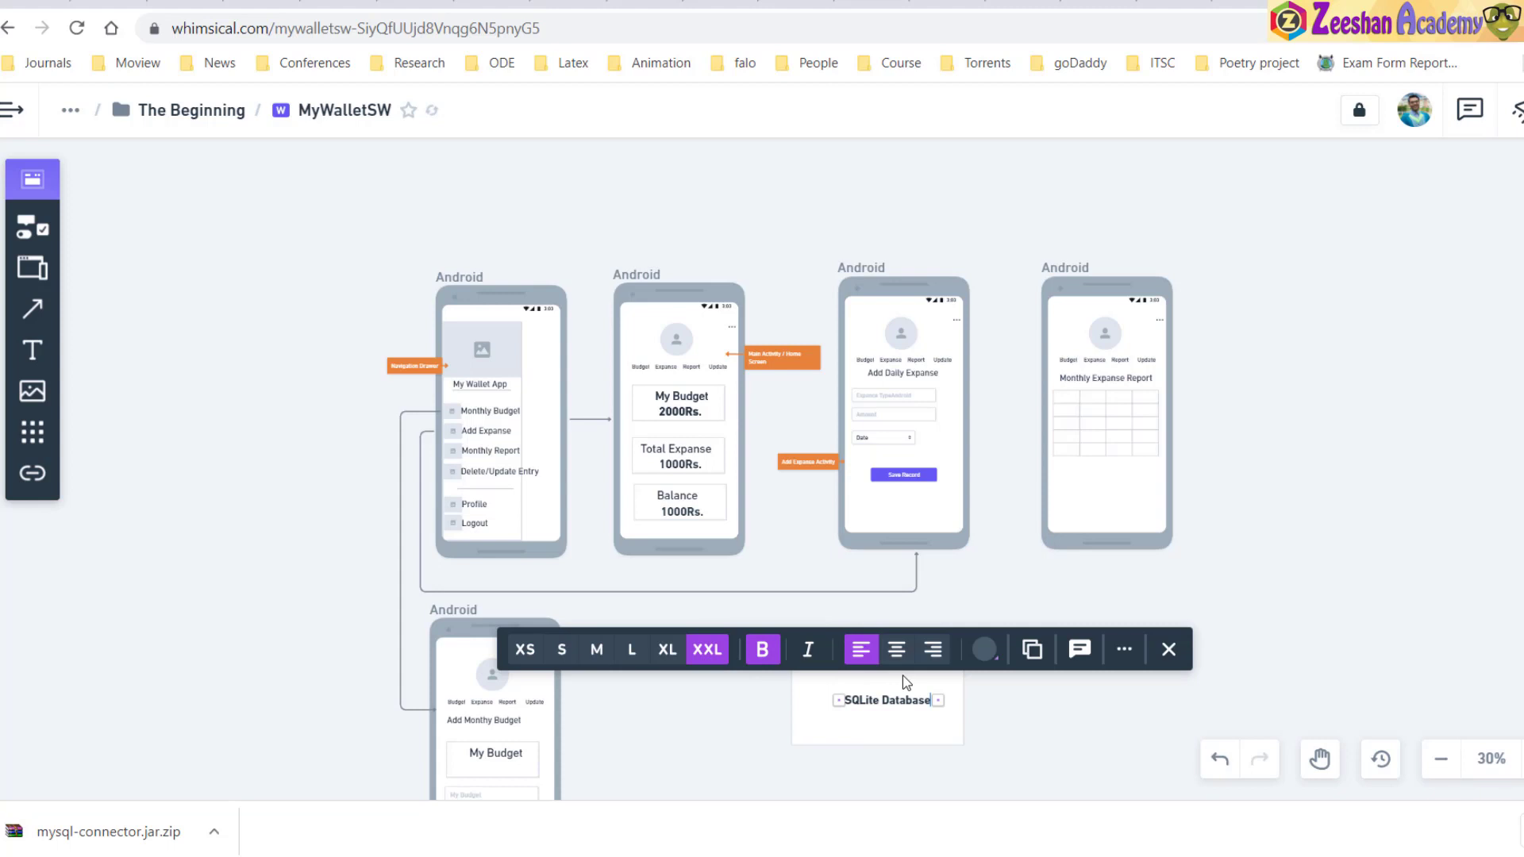
left_click(728, 722)
Draw arrows from the Add Monthy Budget phone and the Add Daily Expanse phone to the SQLite Database box
scroll(1095, 634, "down", 3)
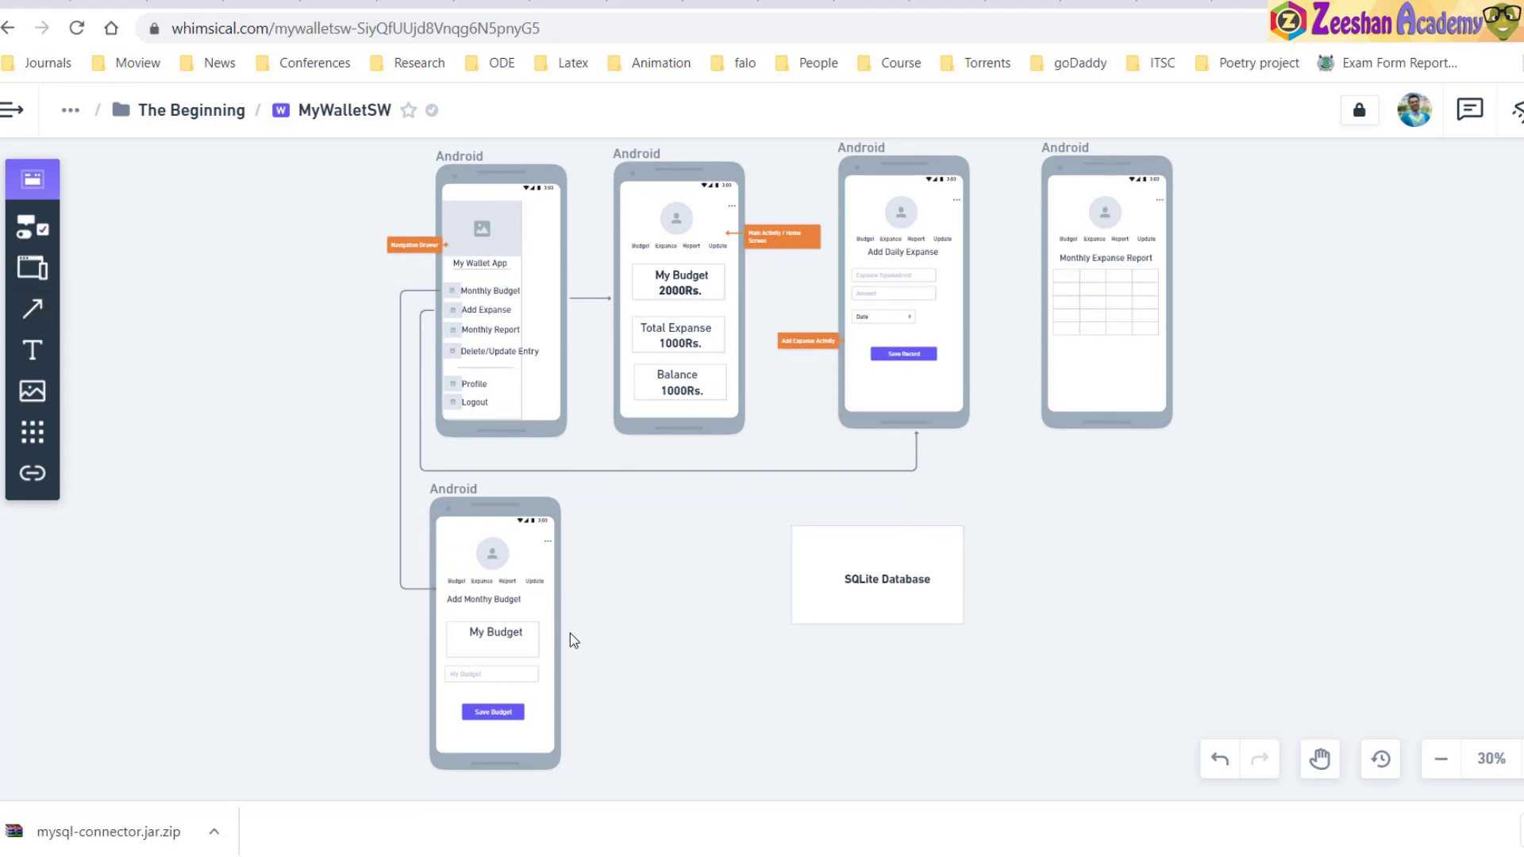
left_click(31, 309)
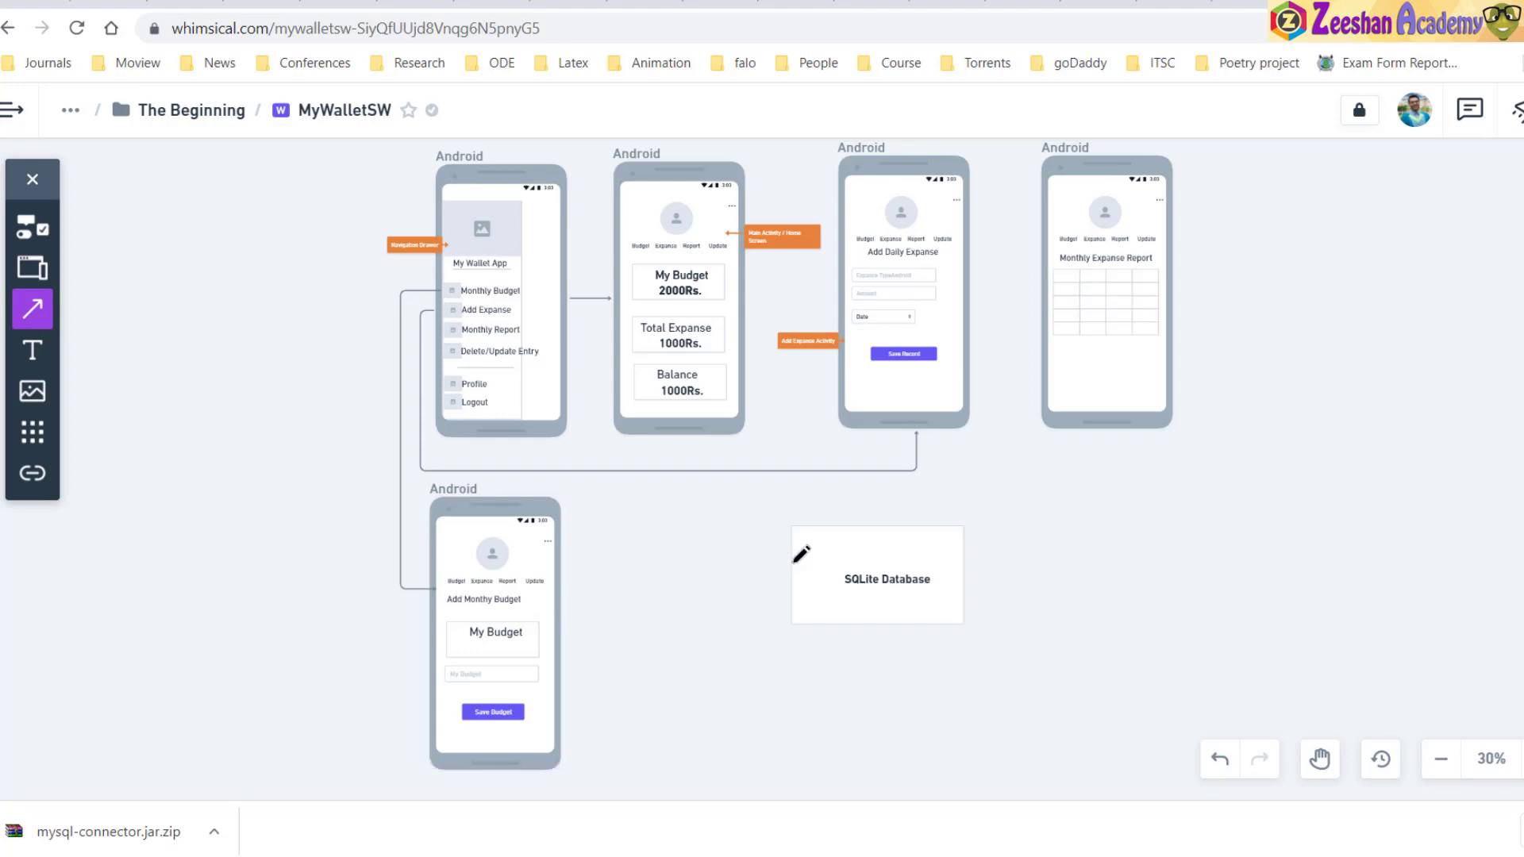
left_click_drag(561, 611, 869, 588)
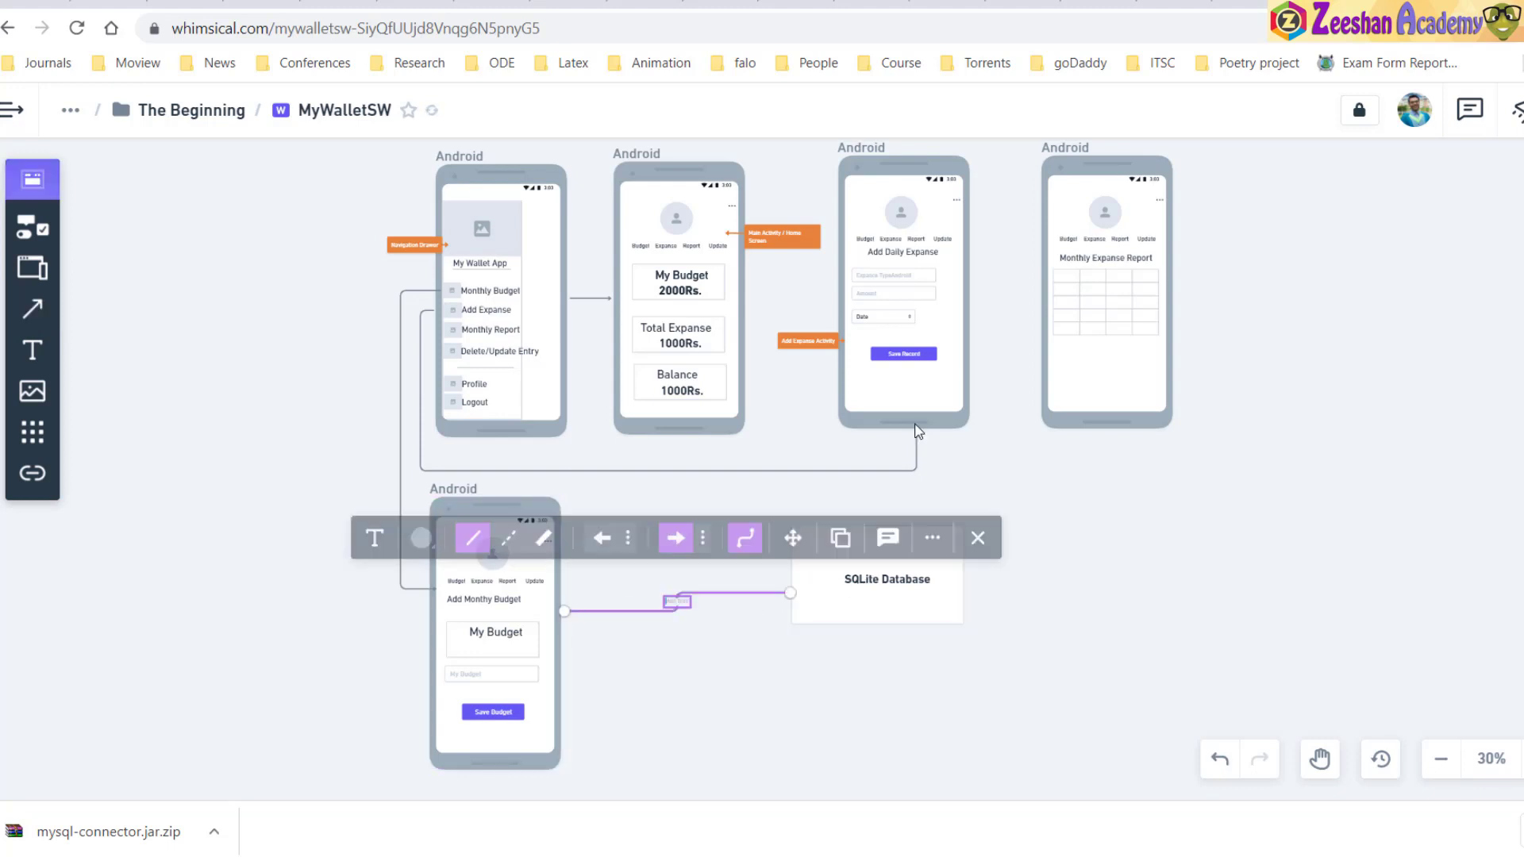
left_click(32, 312)
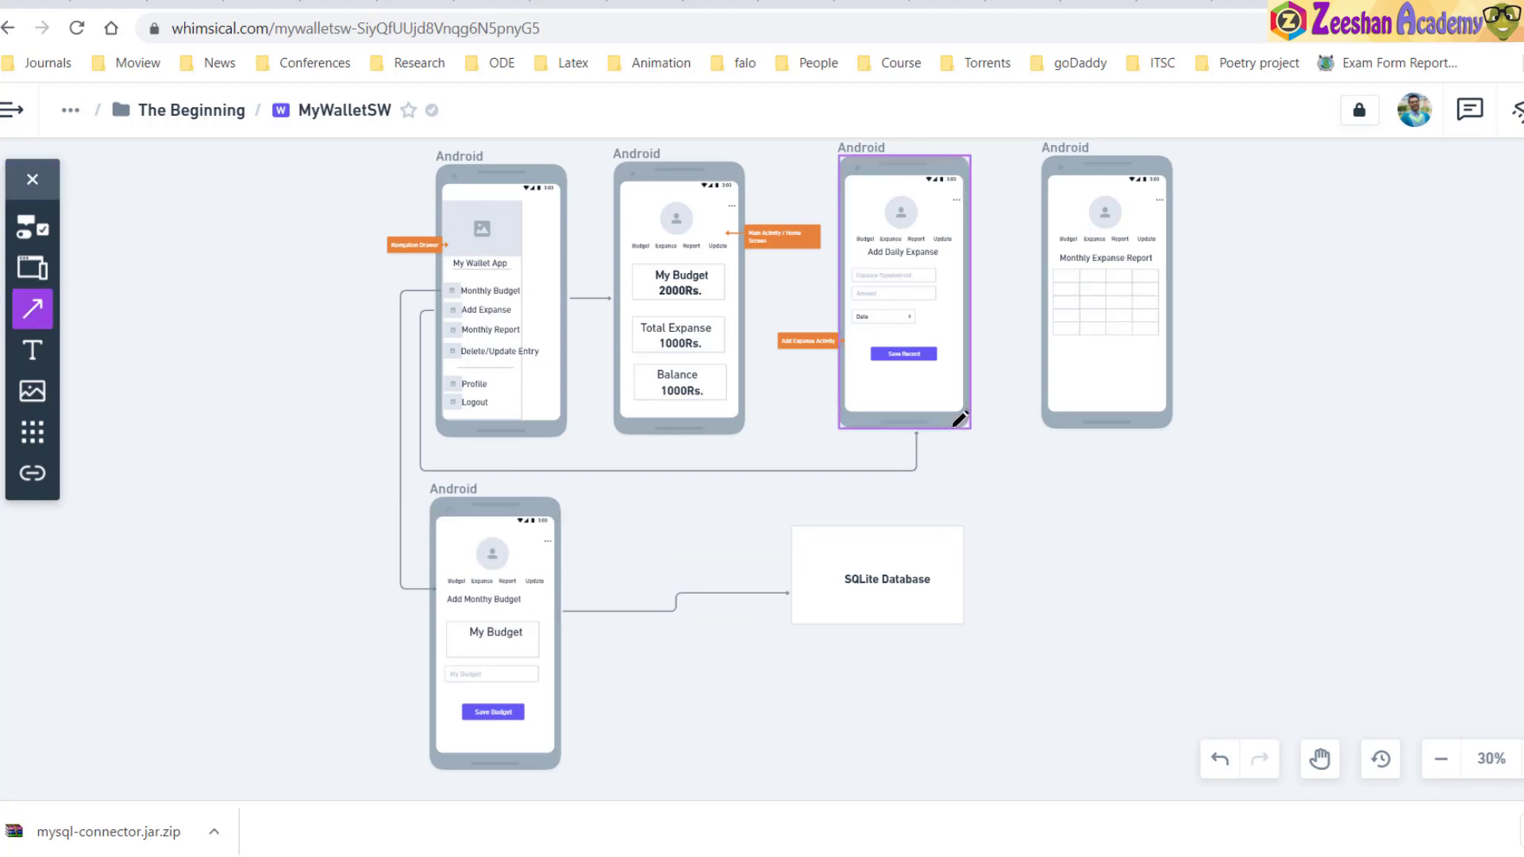
left_click_drag(958, 415, 931, 537)
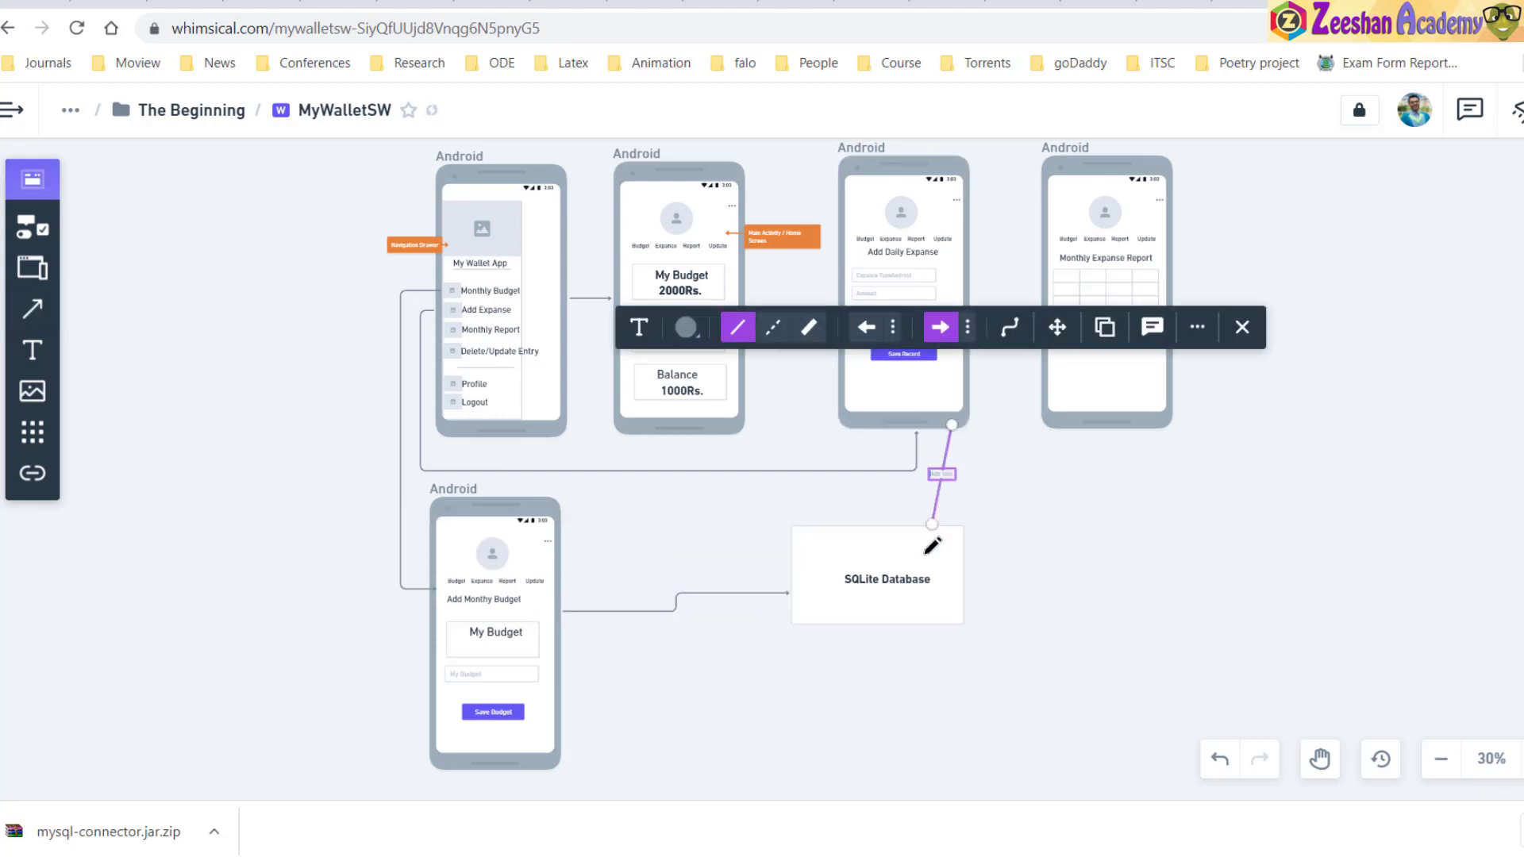
left_click(956, 573)
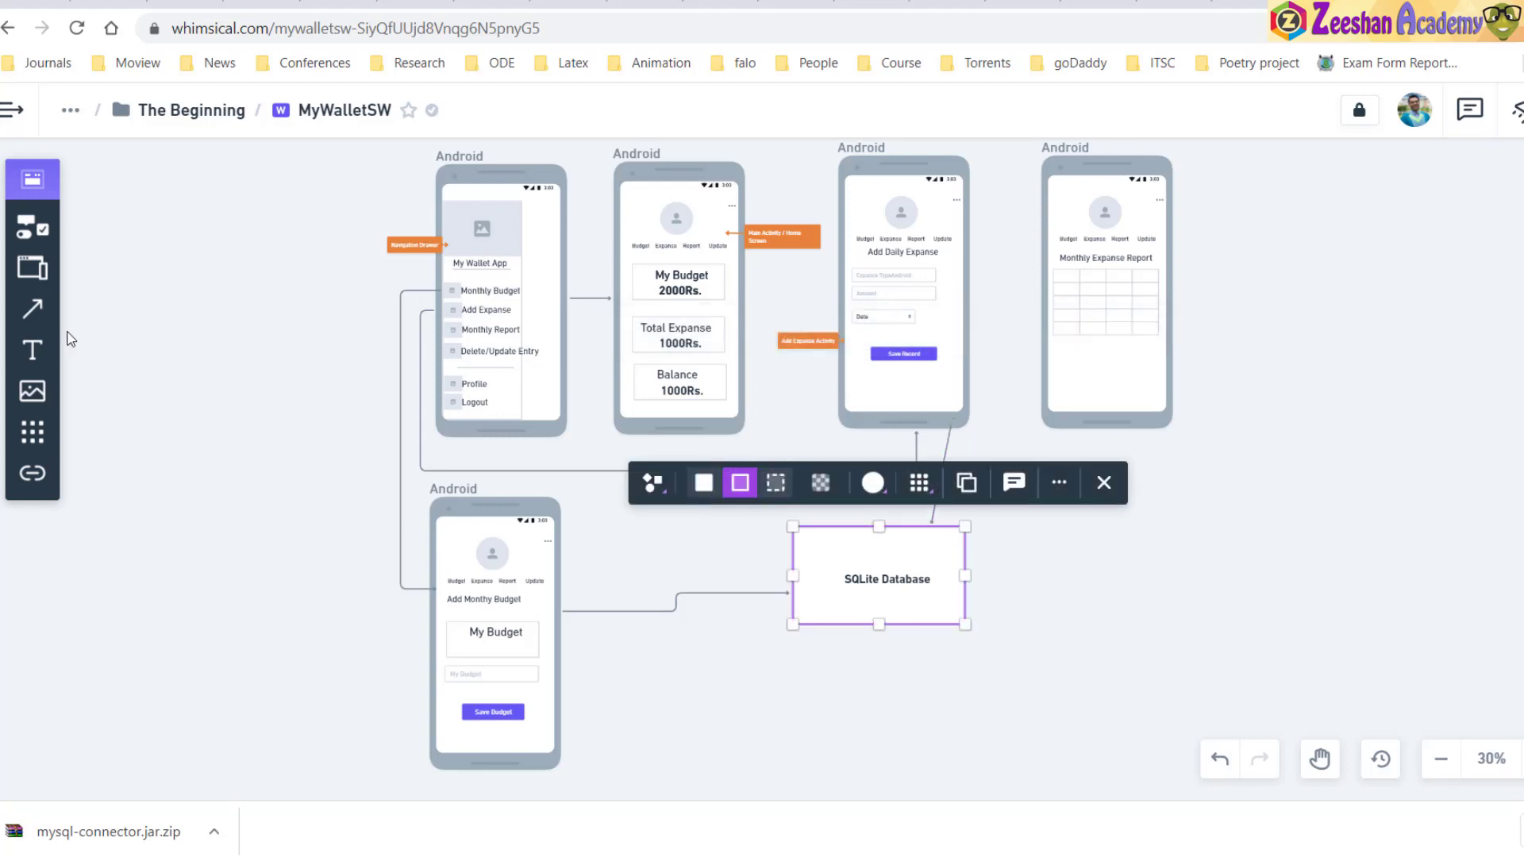
Draw an arrow from the SQLite Database box to the Monthly Expanse Report phone and label it "Read Data from Databse"
left_click(33, 312)
left_click_drag(952, 569, 1146, 409)
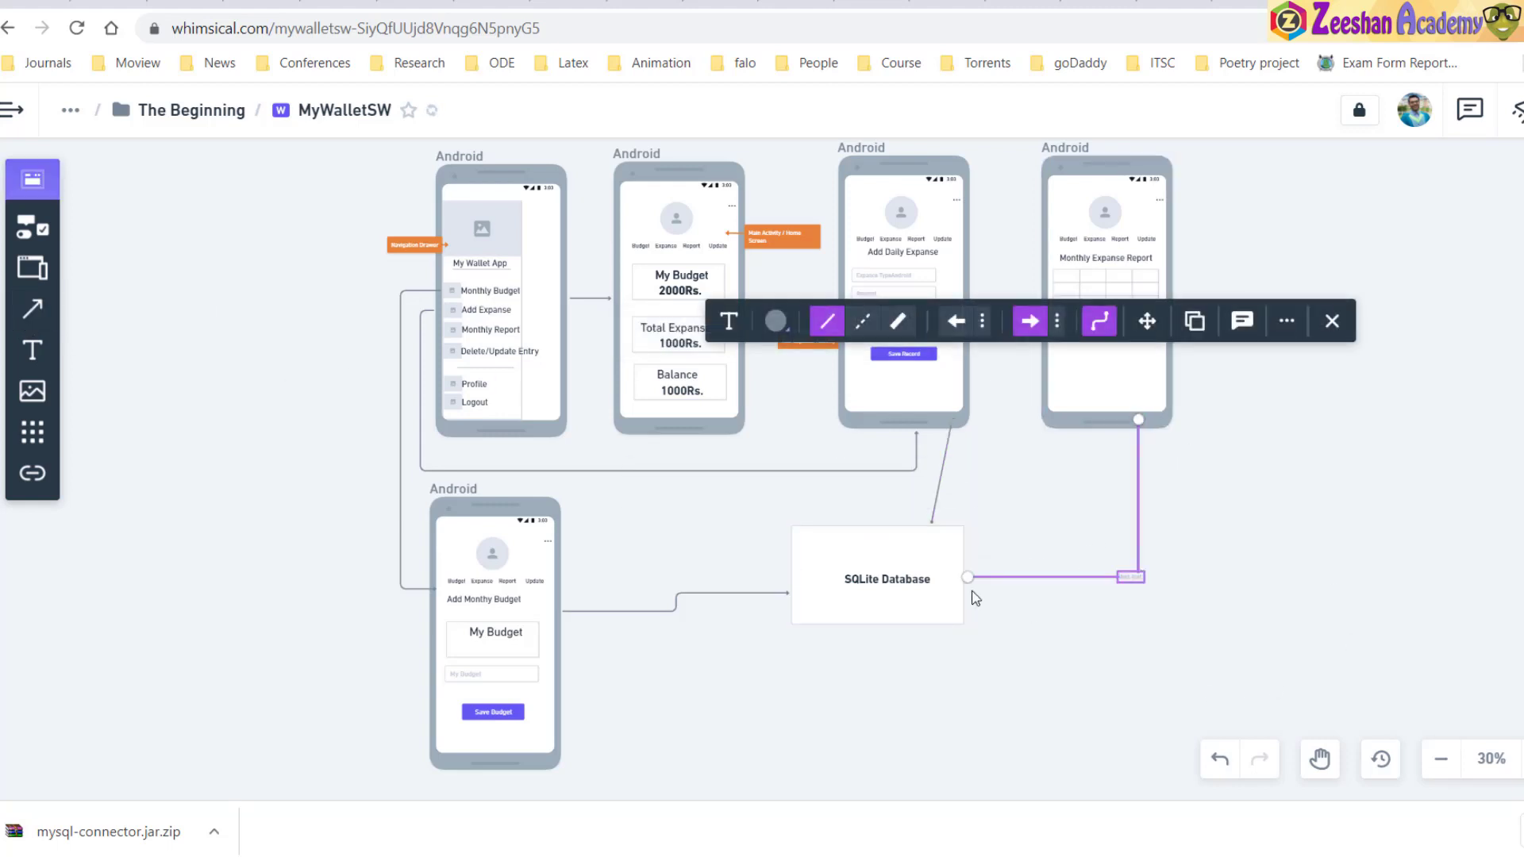
left_click(728, 322)
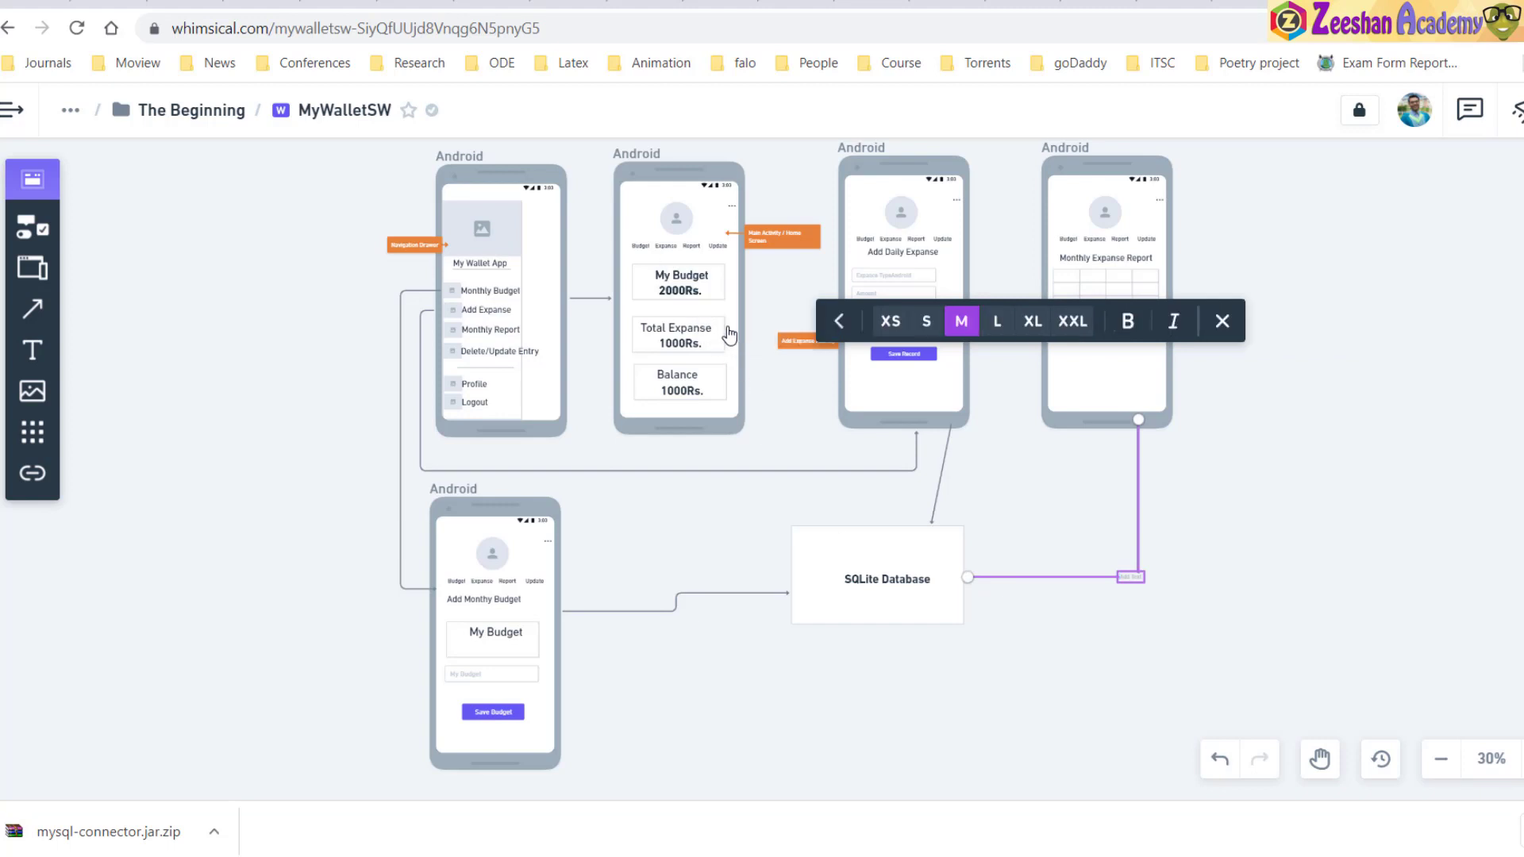
type("Read Data from Databse")
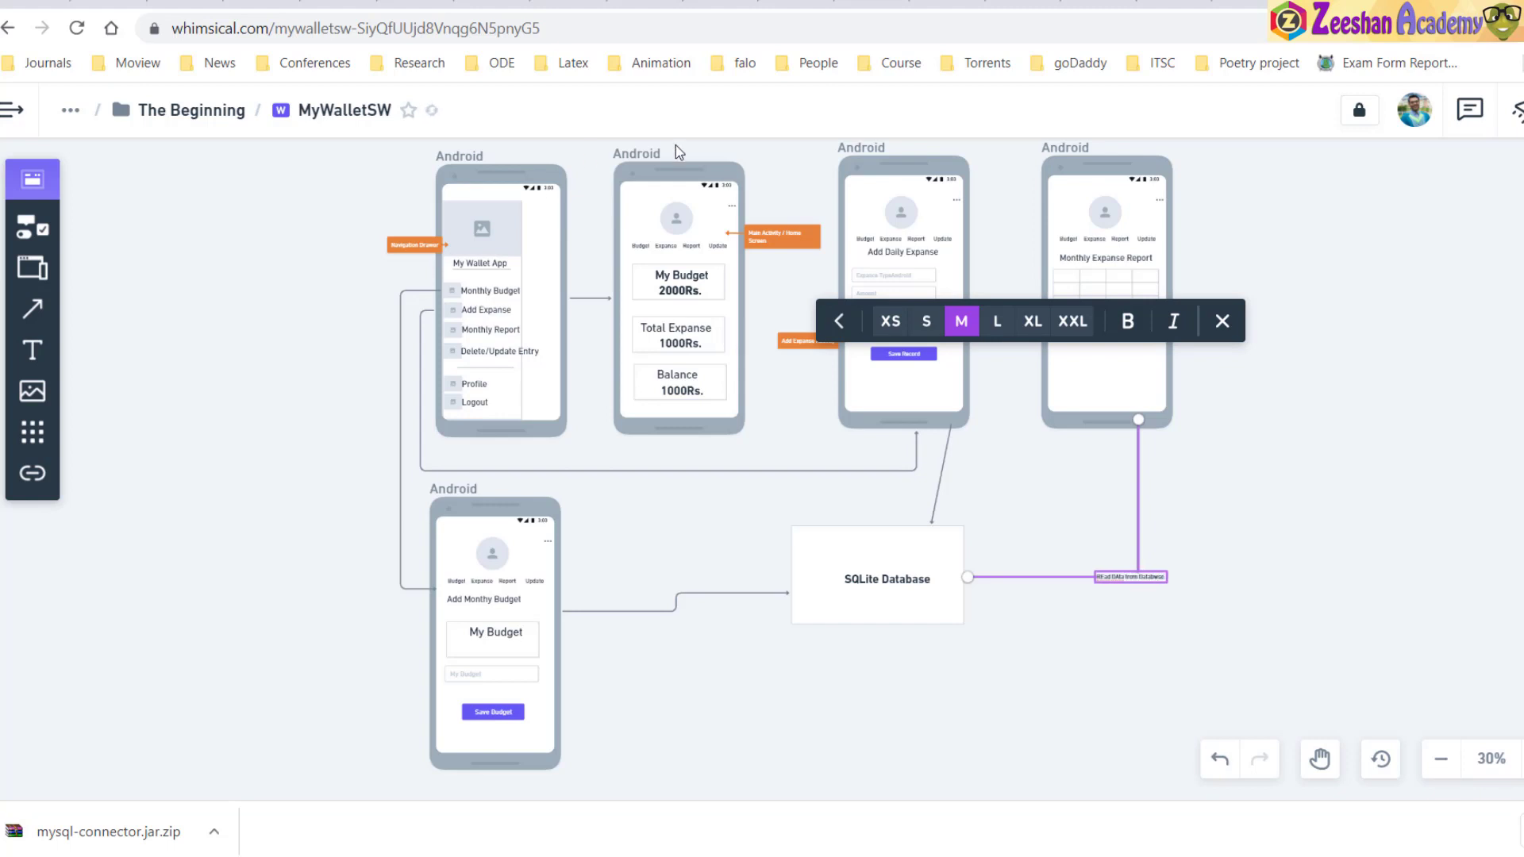